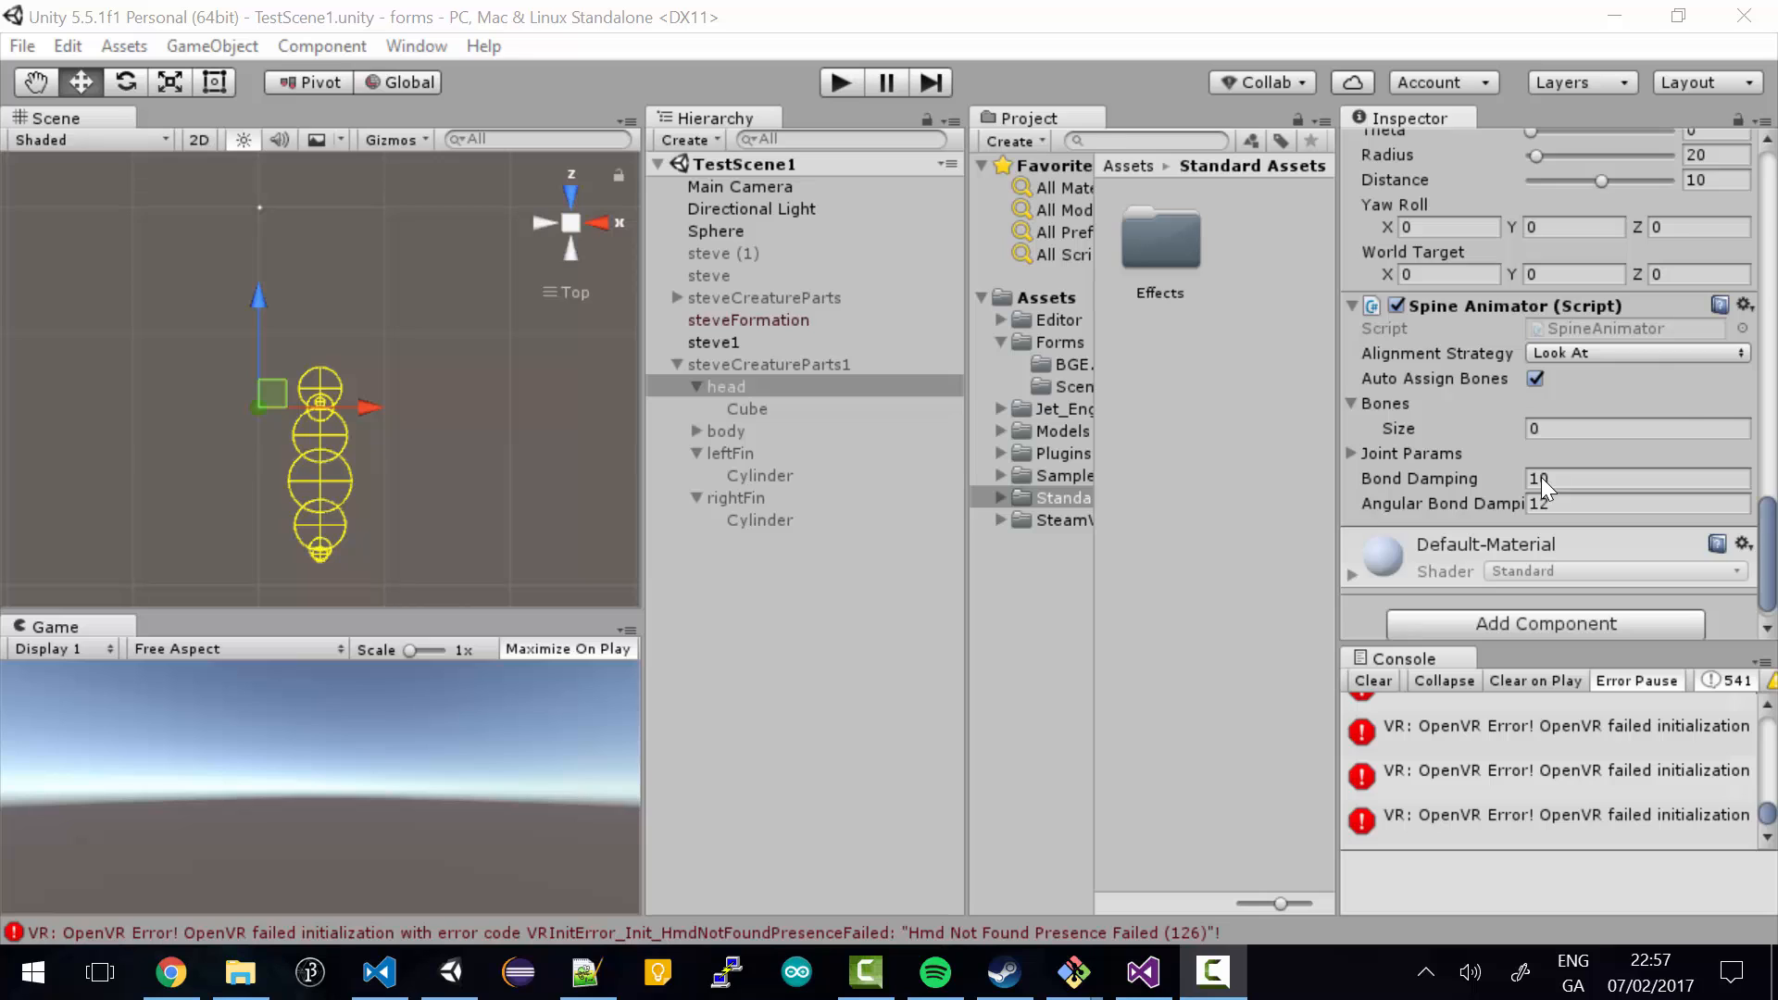
# - Create an empty child object under steveCreatureParts1 and name it leftWing
pyautogui.click(804, 365)
pyautogui.press('F2')
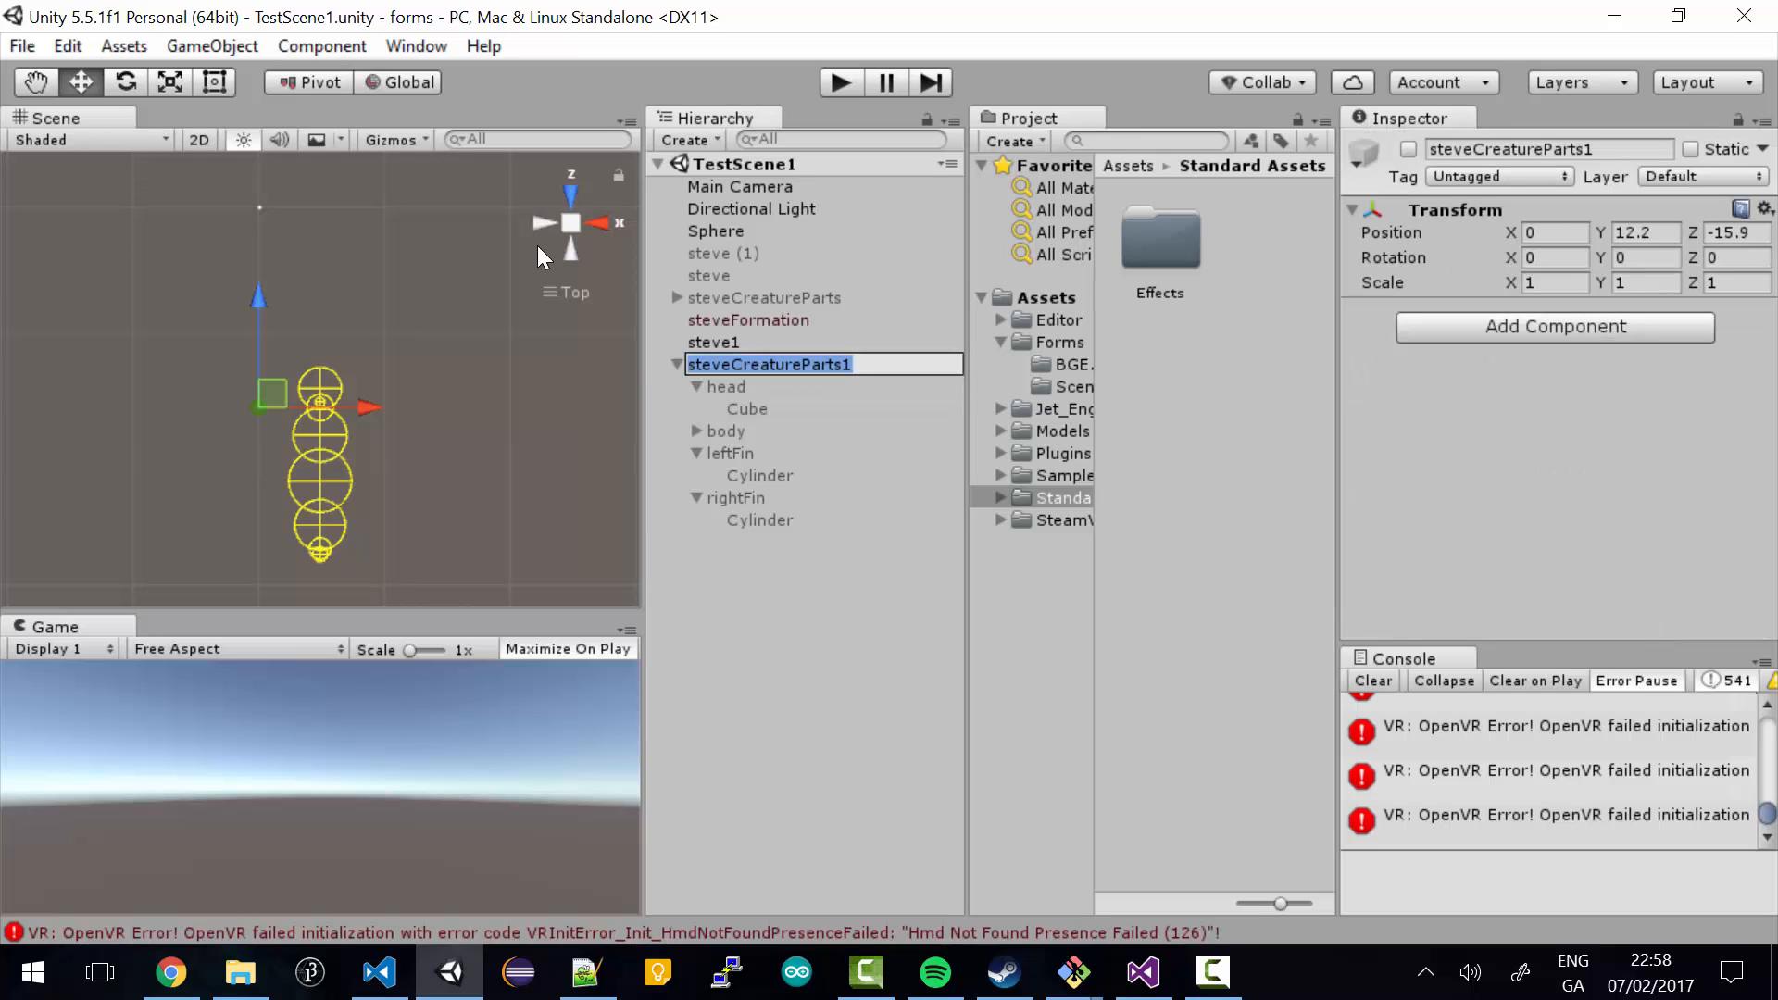
pyautogui.press('Return')
pyautogui.rightClick(806, 368)
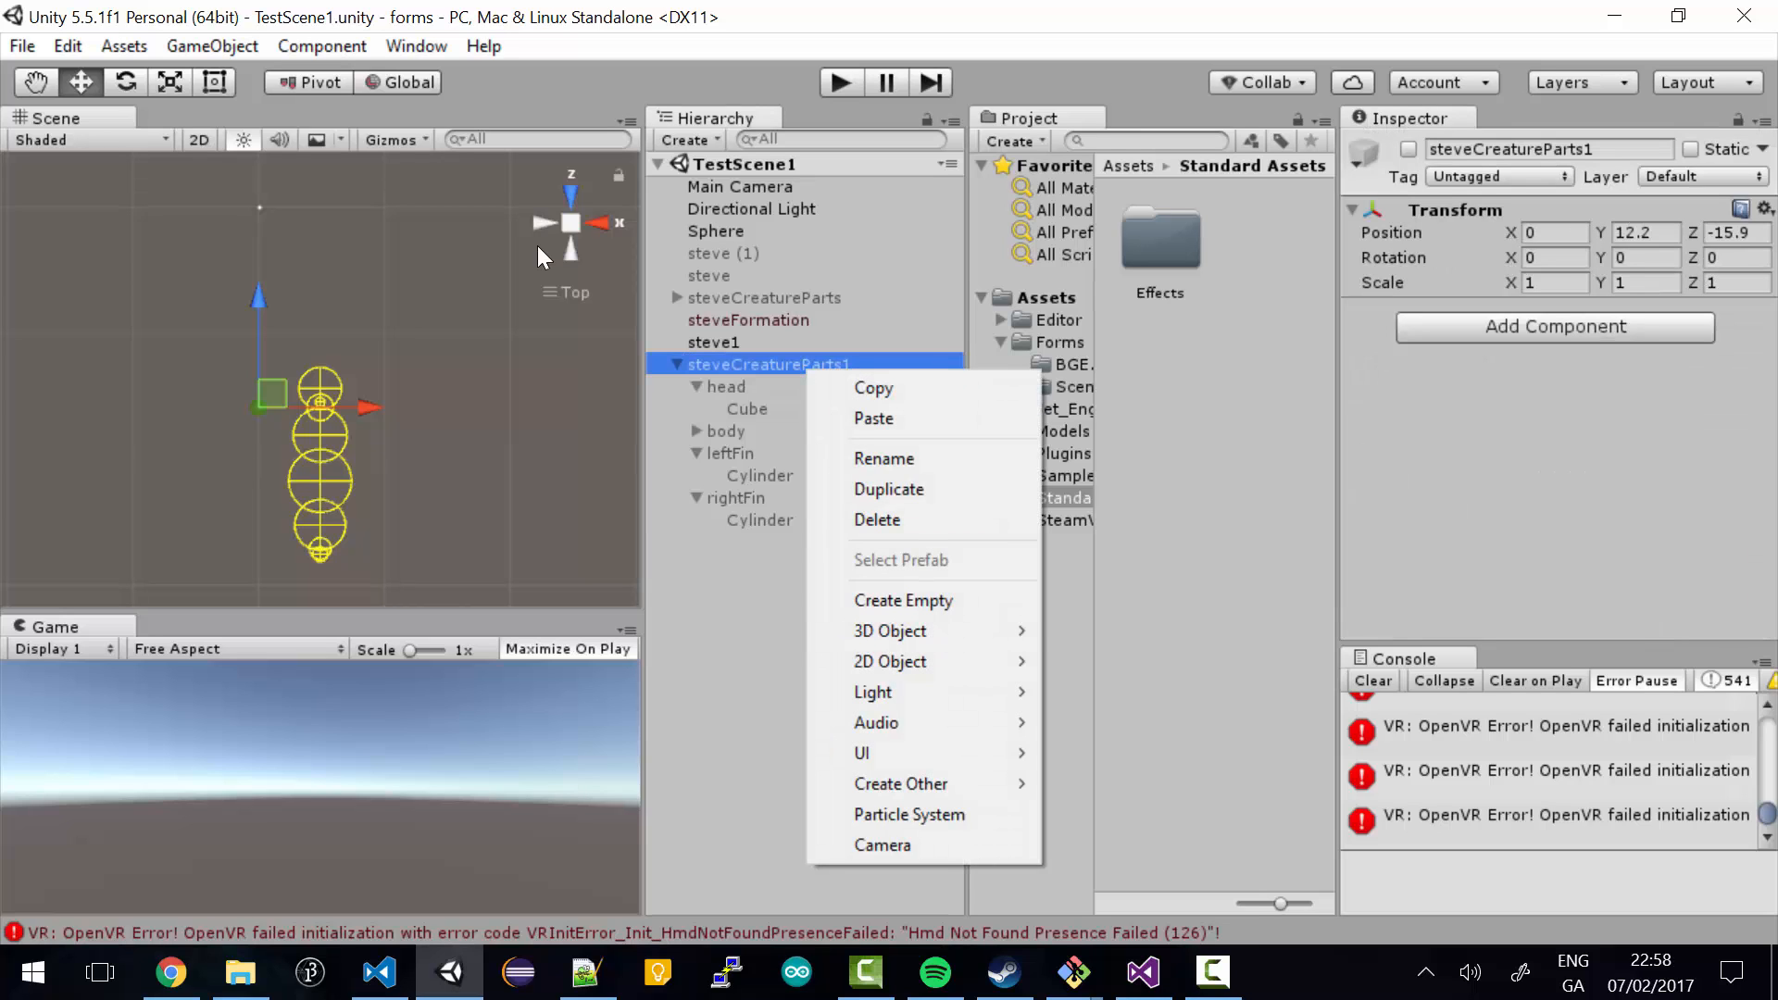
pyautogui.press('Return')
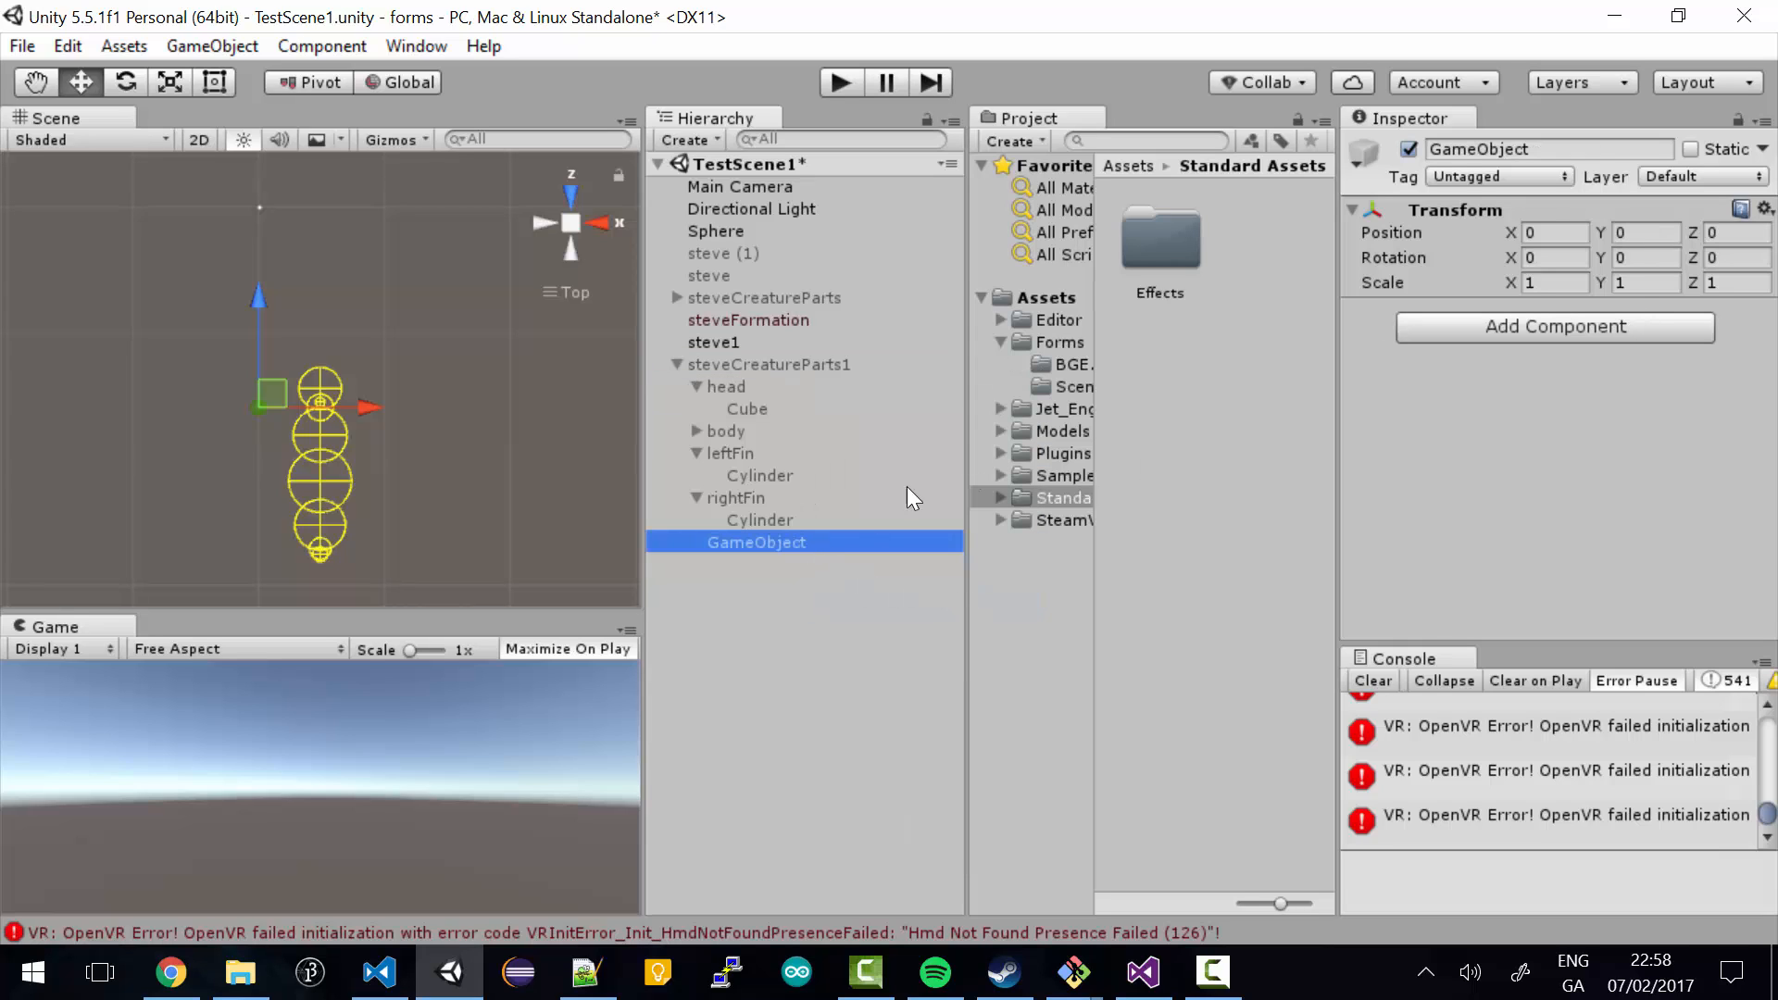
pyautogui.rightClick(803, 541)
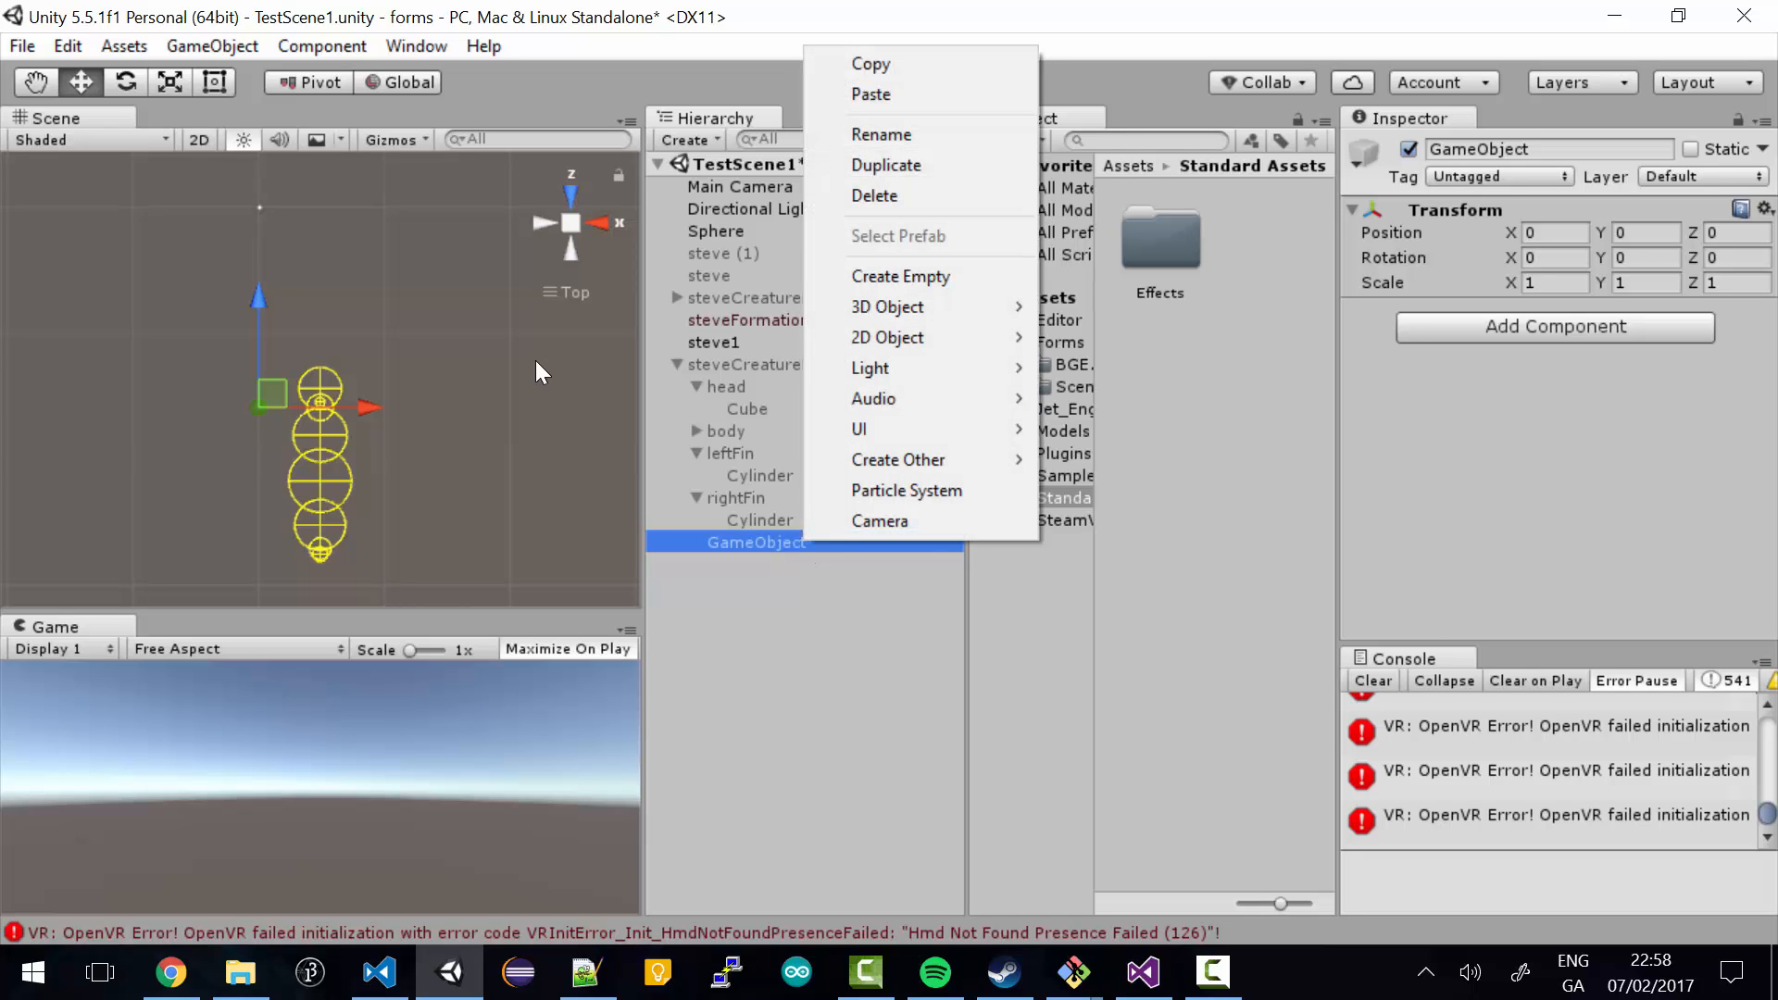
pyautogui.click(881, 132)
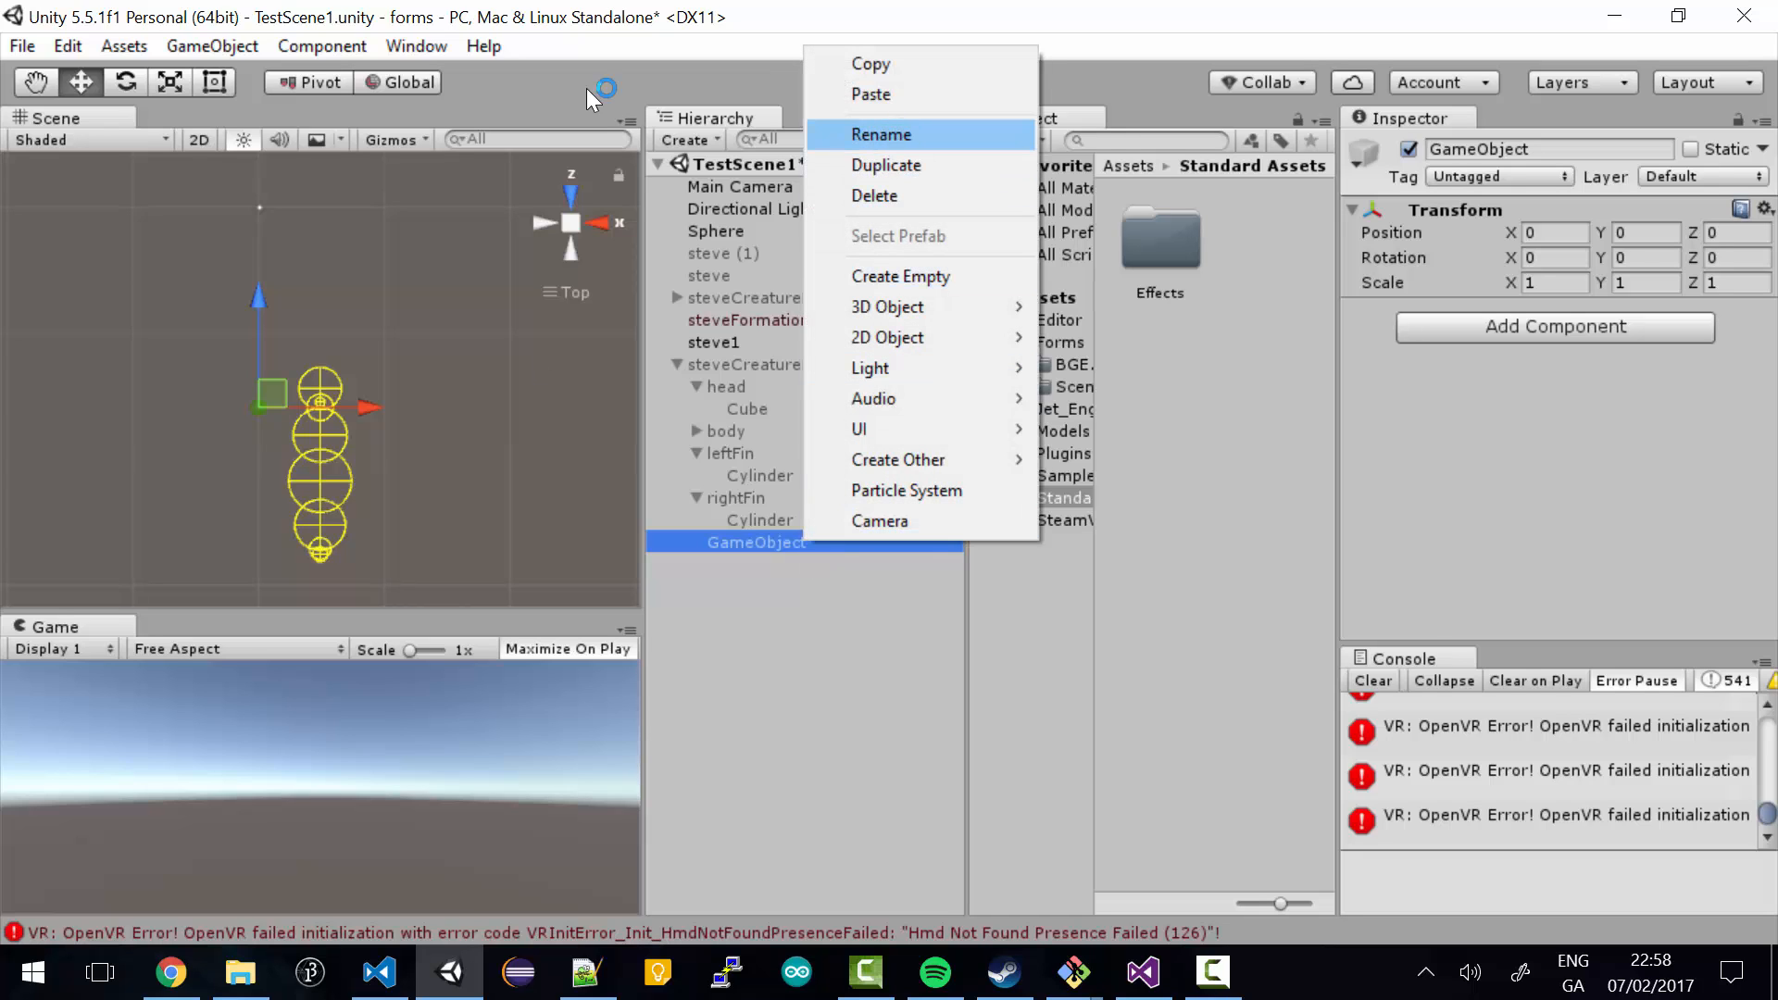
pyautogui.write('leftWing')
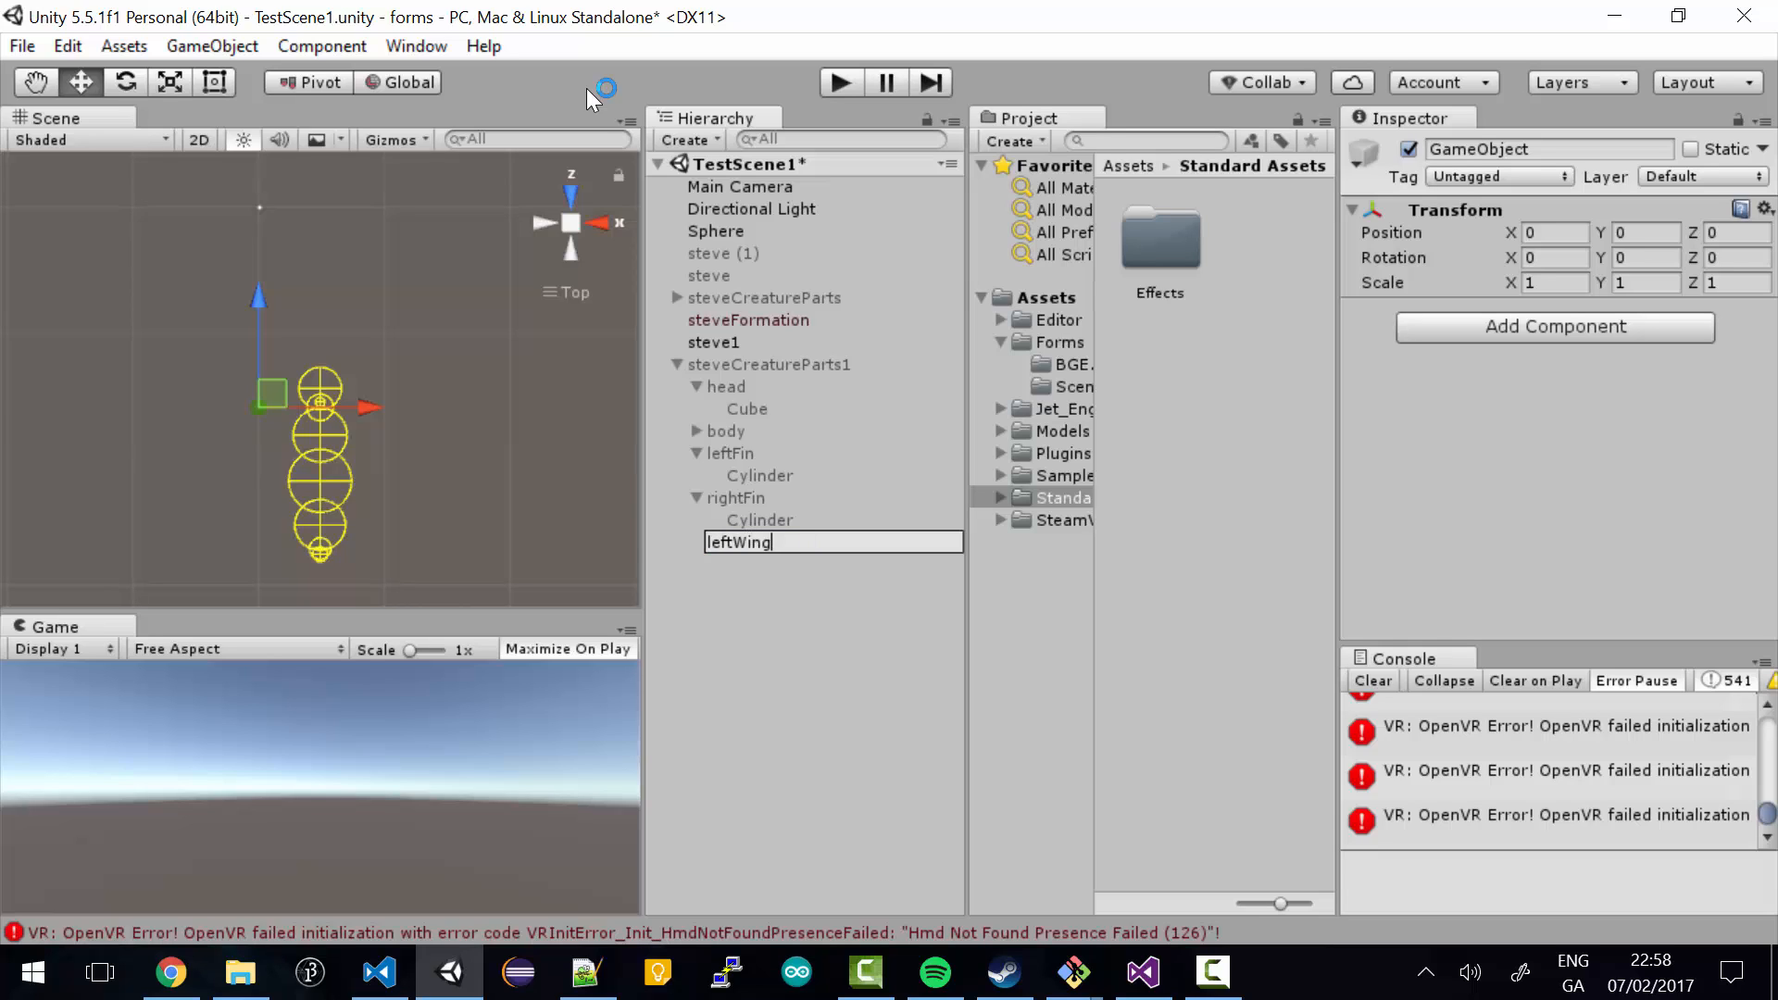
pyautogui.press('Return')
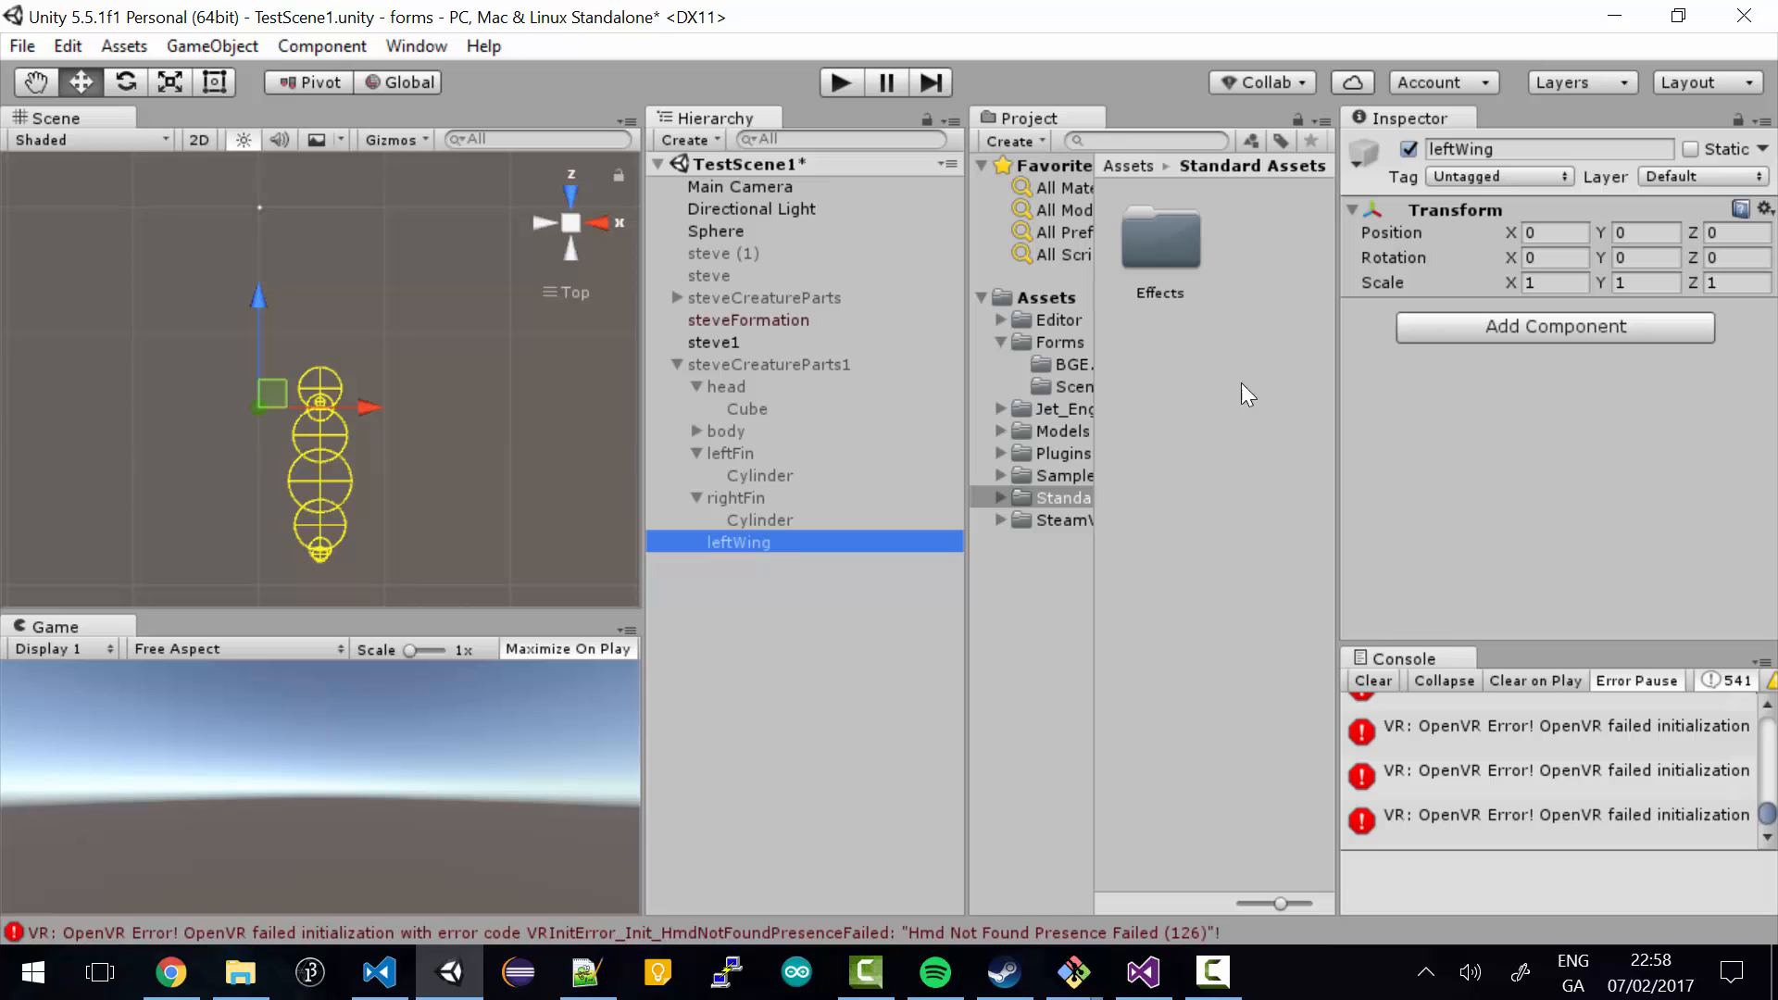
# - Add the Creature Generator script component to leftWing
pyautogui.click(1508, 336)
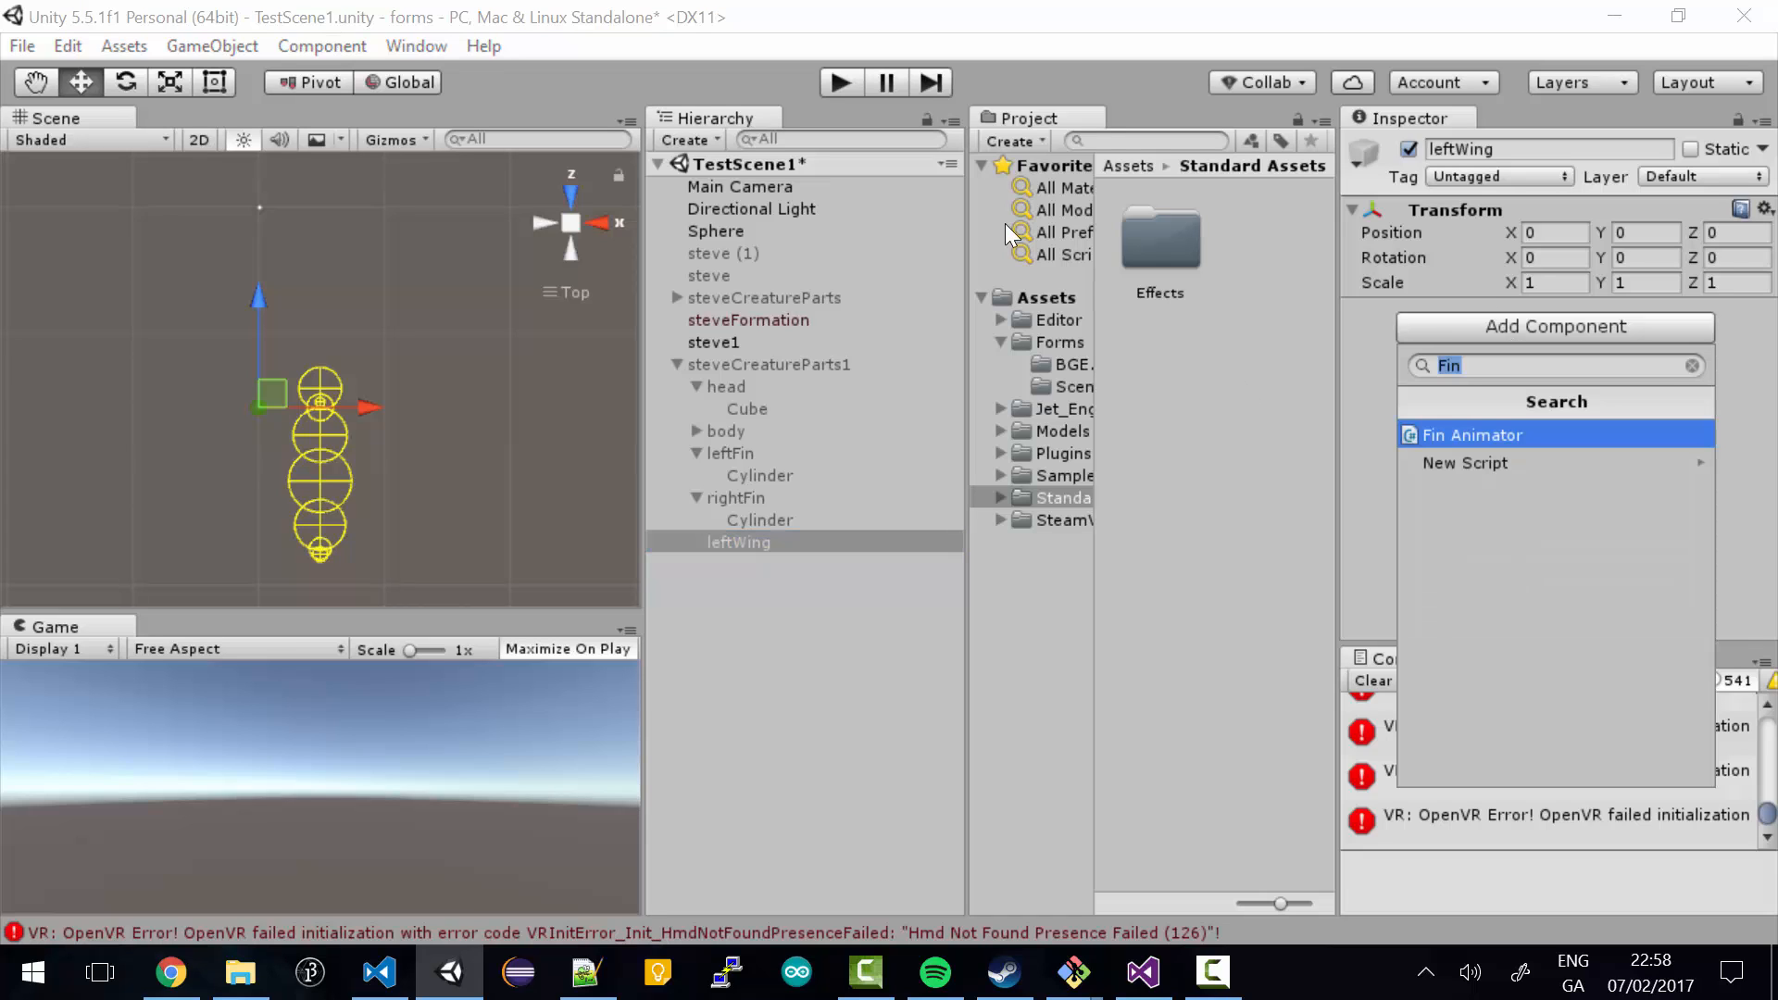
pyautogui.write('Cre')
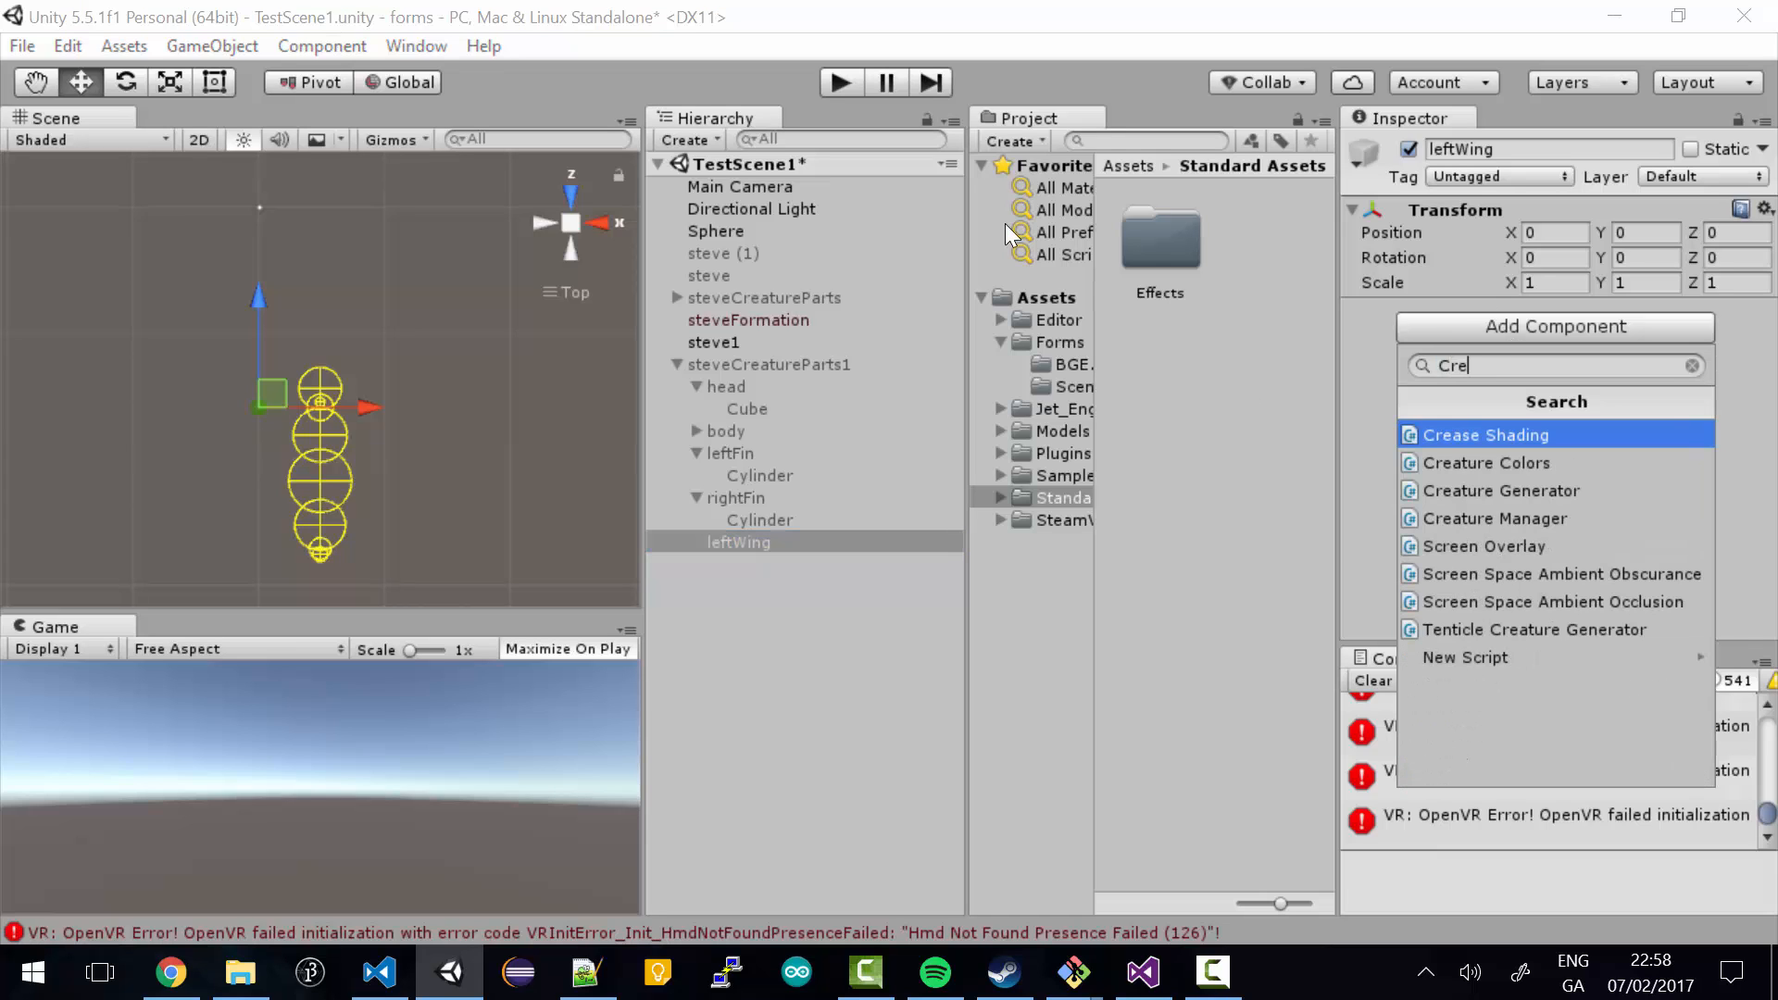
pyautogui.press('Down')
pyautogui.press('Down')
pyautogui.press('Return')
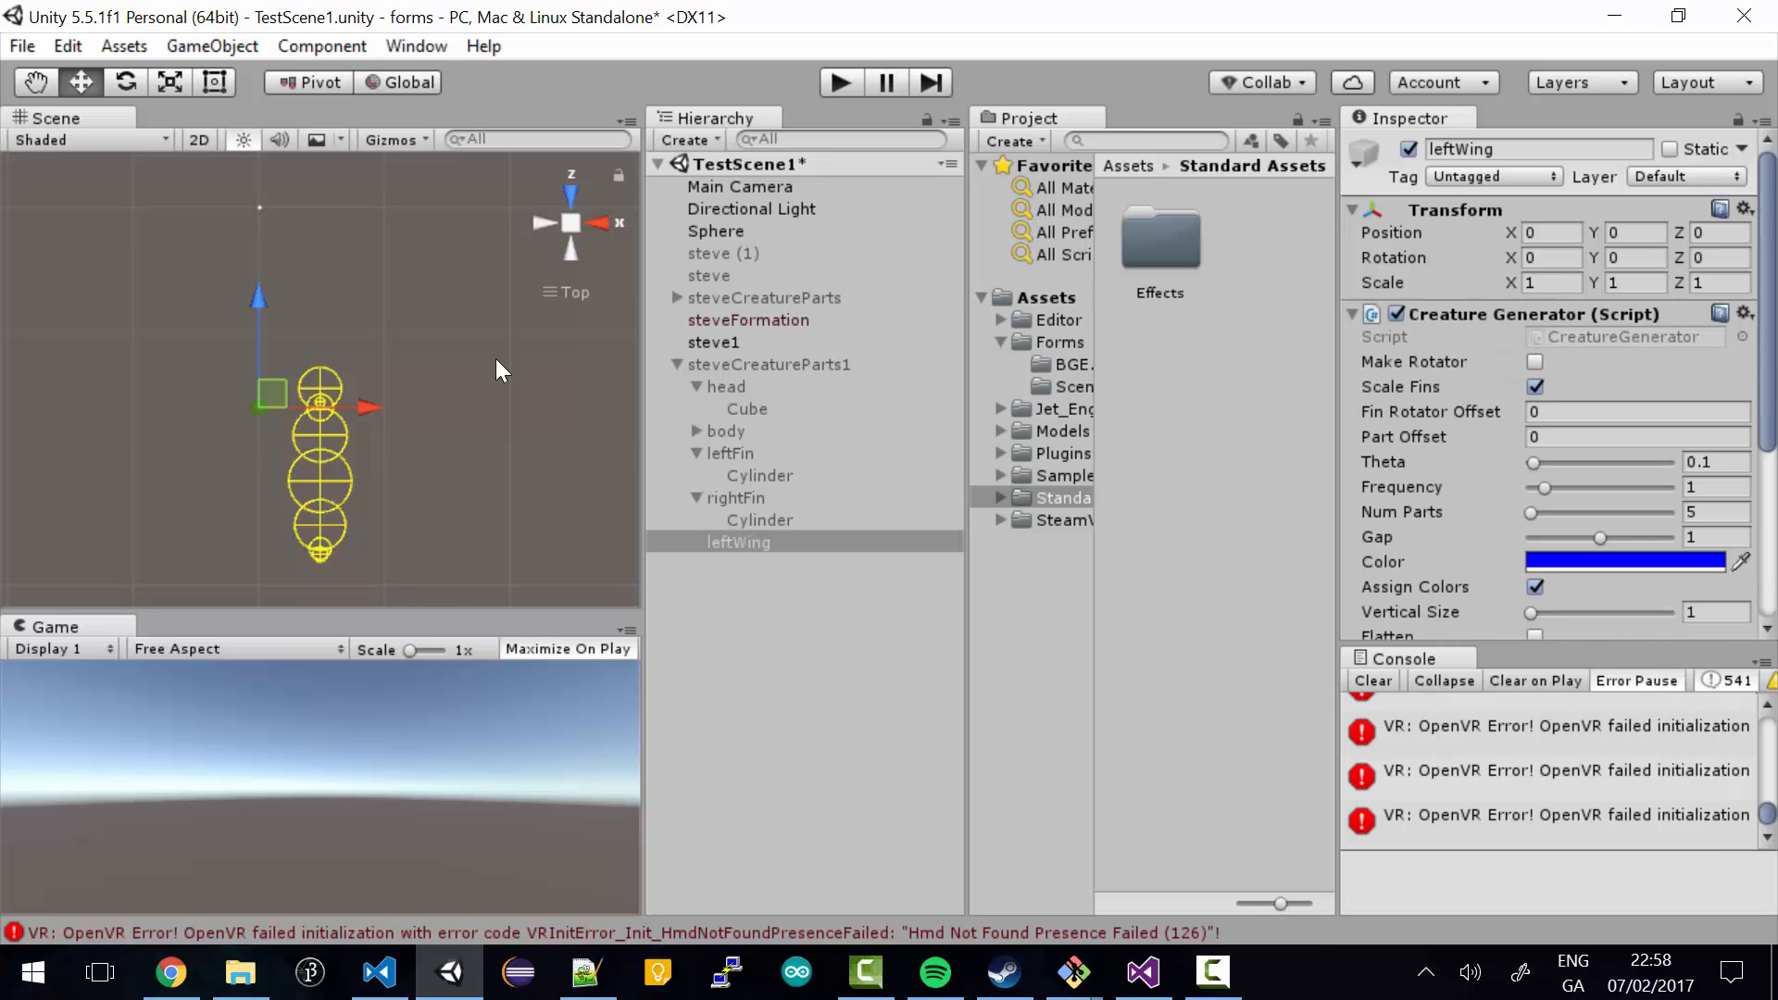
# - Move leftWing along the X axis to about -5.38 and activate its parent steveCreatureParts1
pyautogui.doubleClick(718, 541)
pyautogui.moveTo(426, 380); pyautogui.dragTo(343, 380)
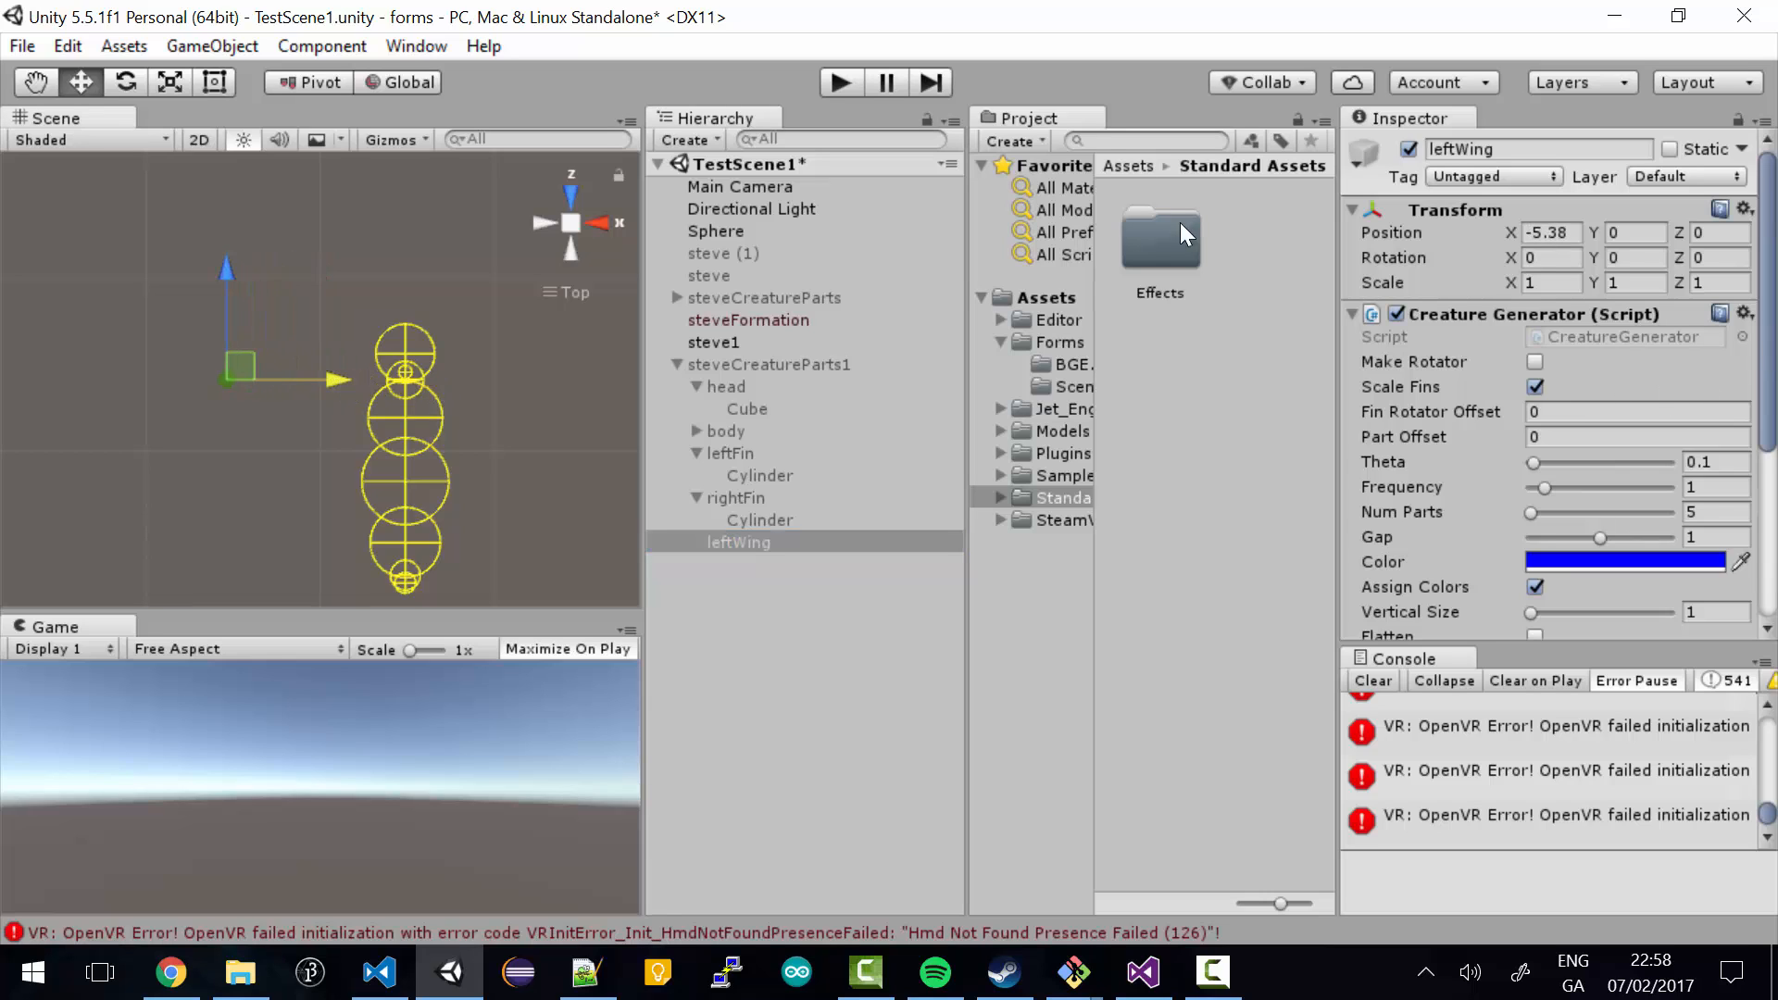
pyautogui.moveTo(1769, 335); pyautogui.dragTo(1769, 404)
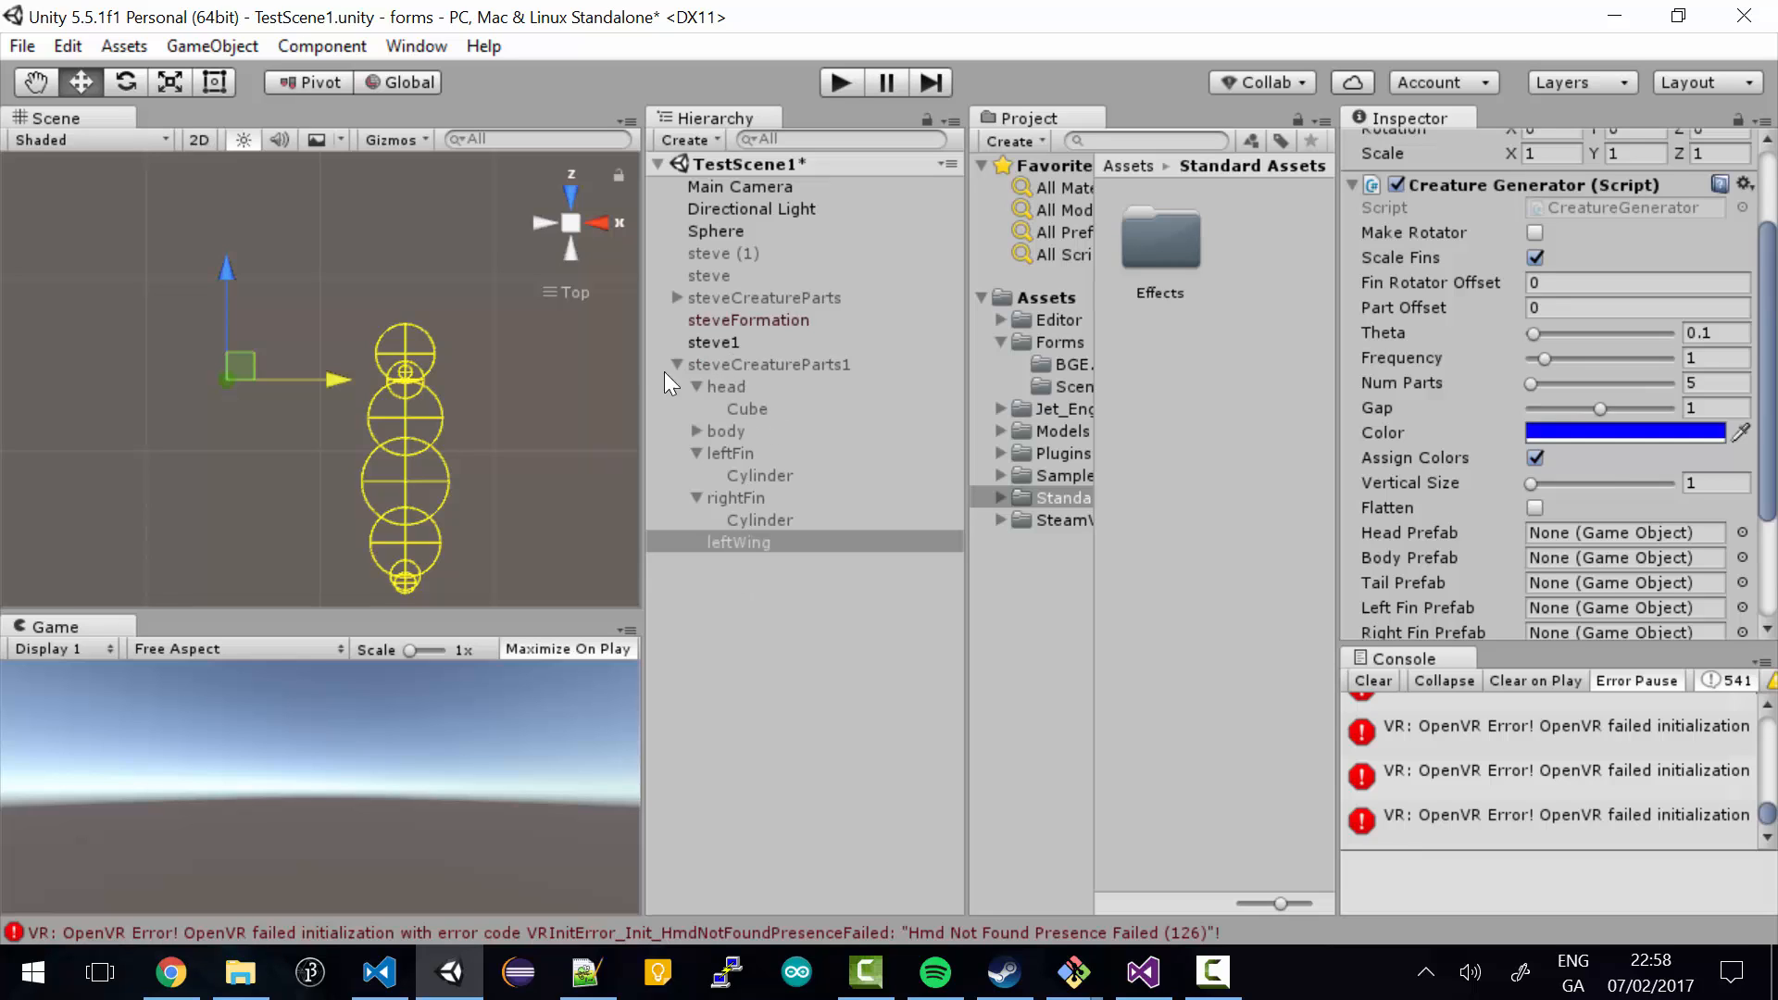
pyautogui.click(743, 367)
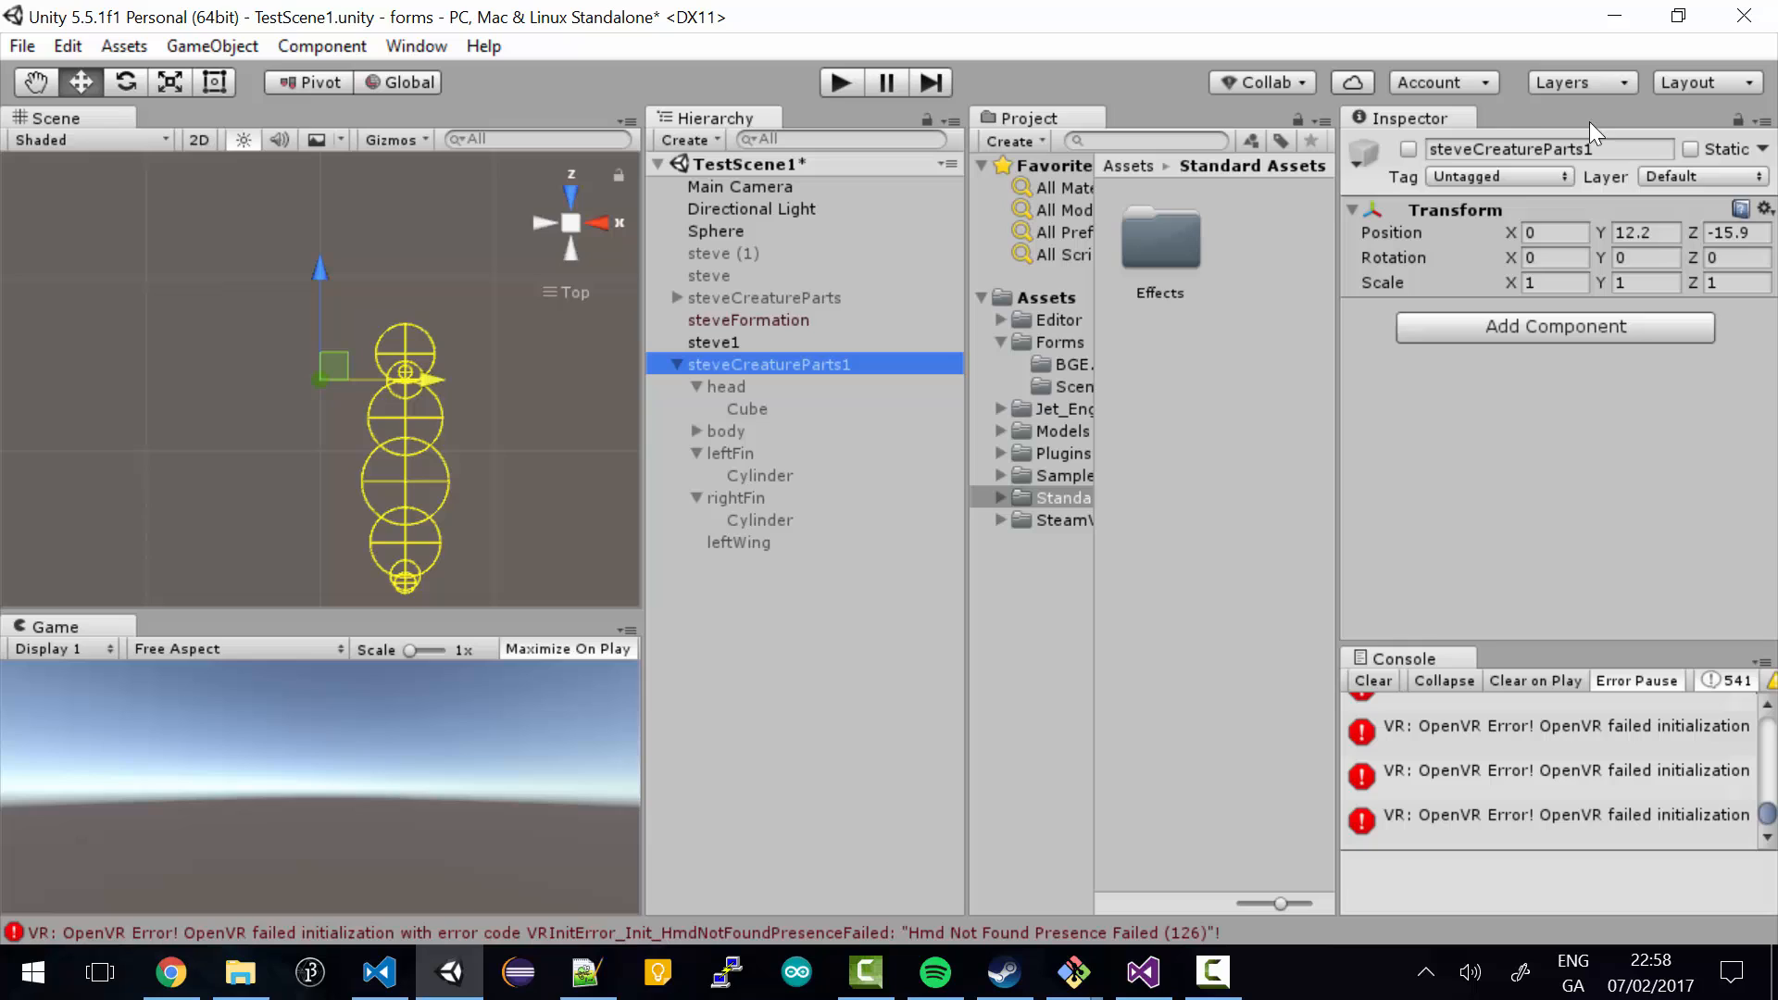
pyautogui.click(1410, 149)
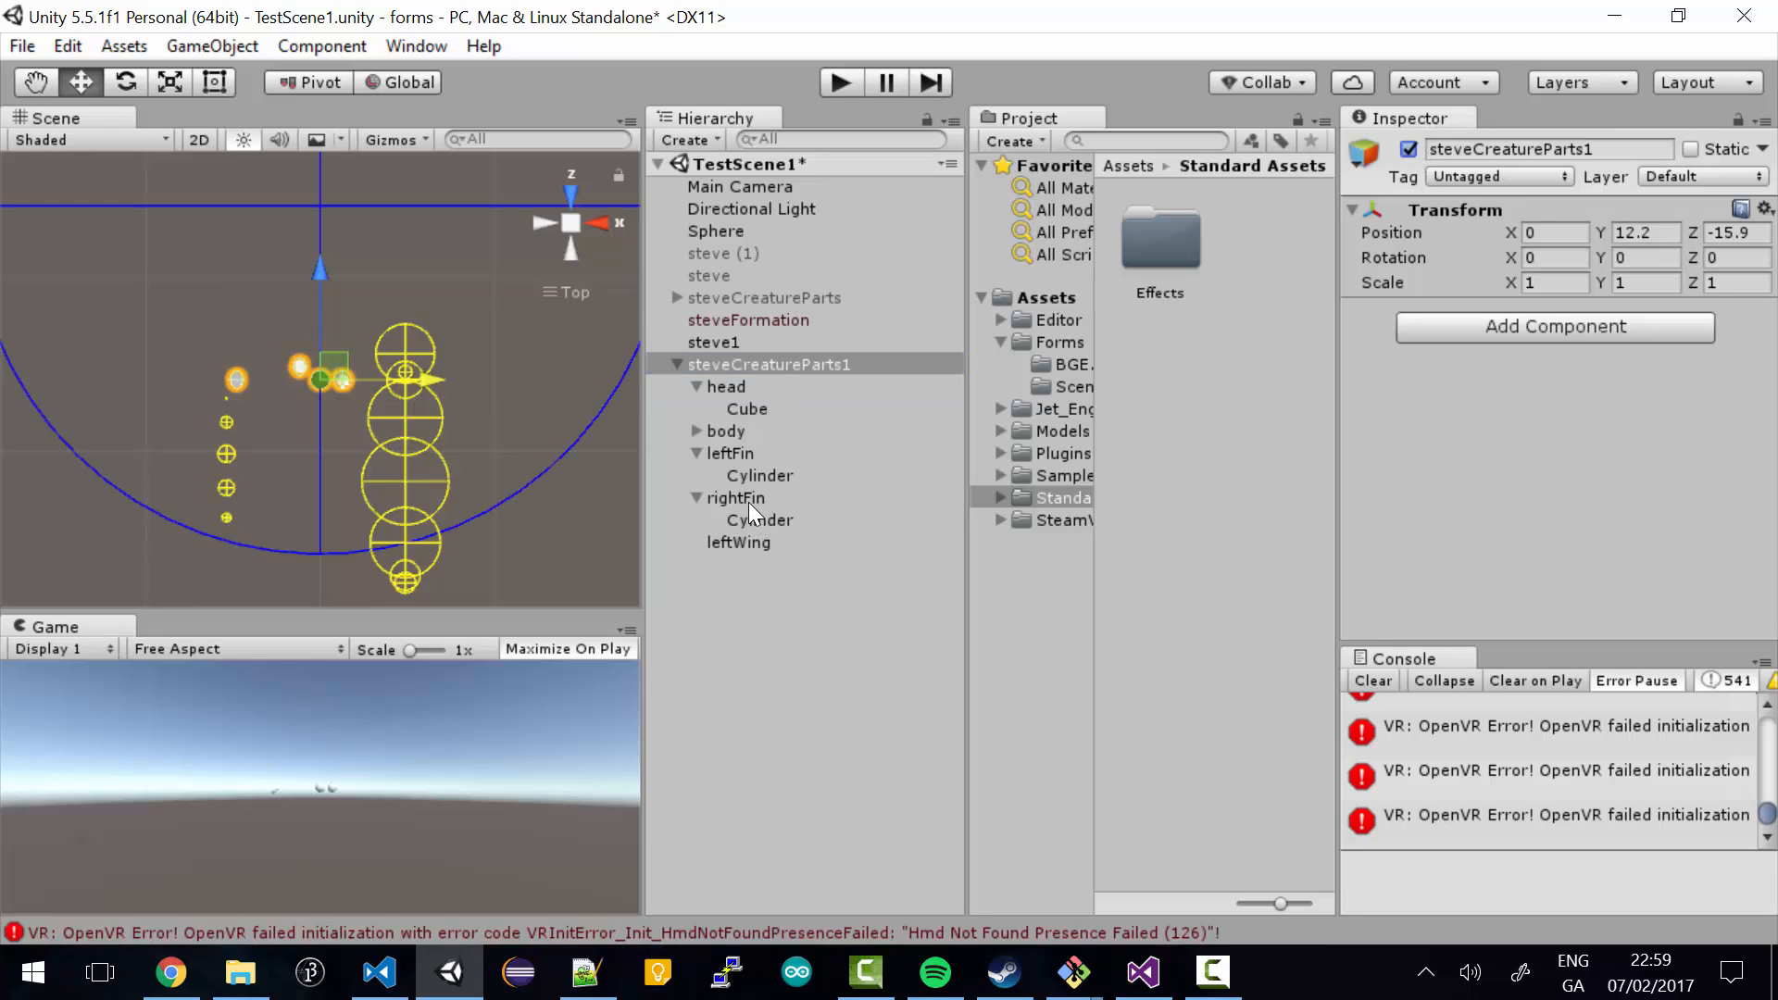
# - Set leftWing's Creature Generator Theta to 3.3 and Gap to 0
pyautogui.click(748, 541)
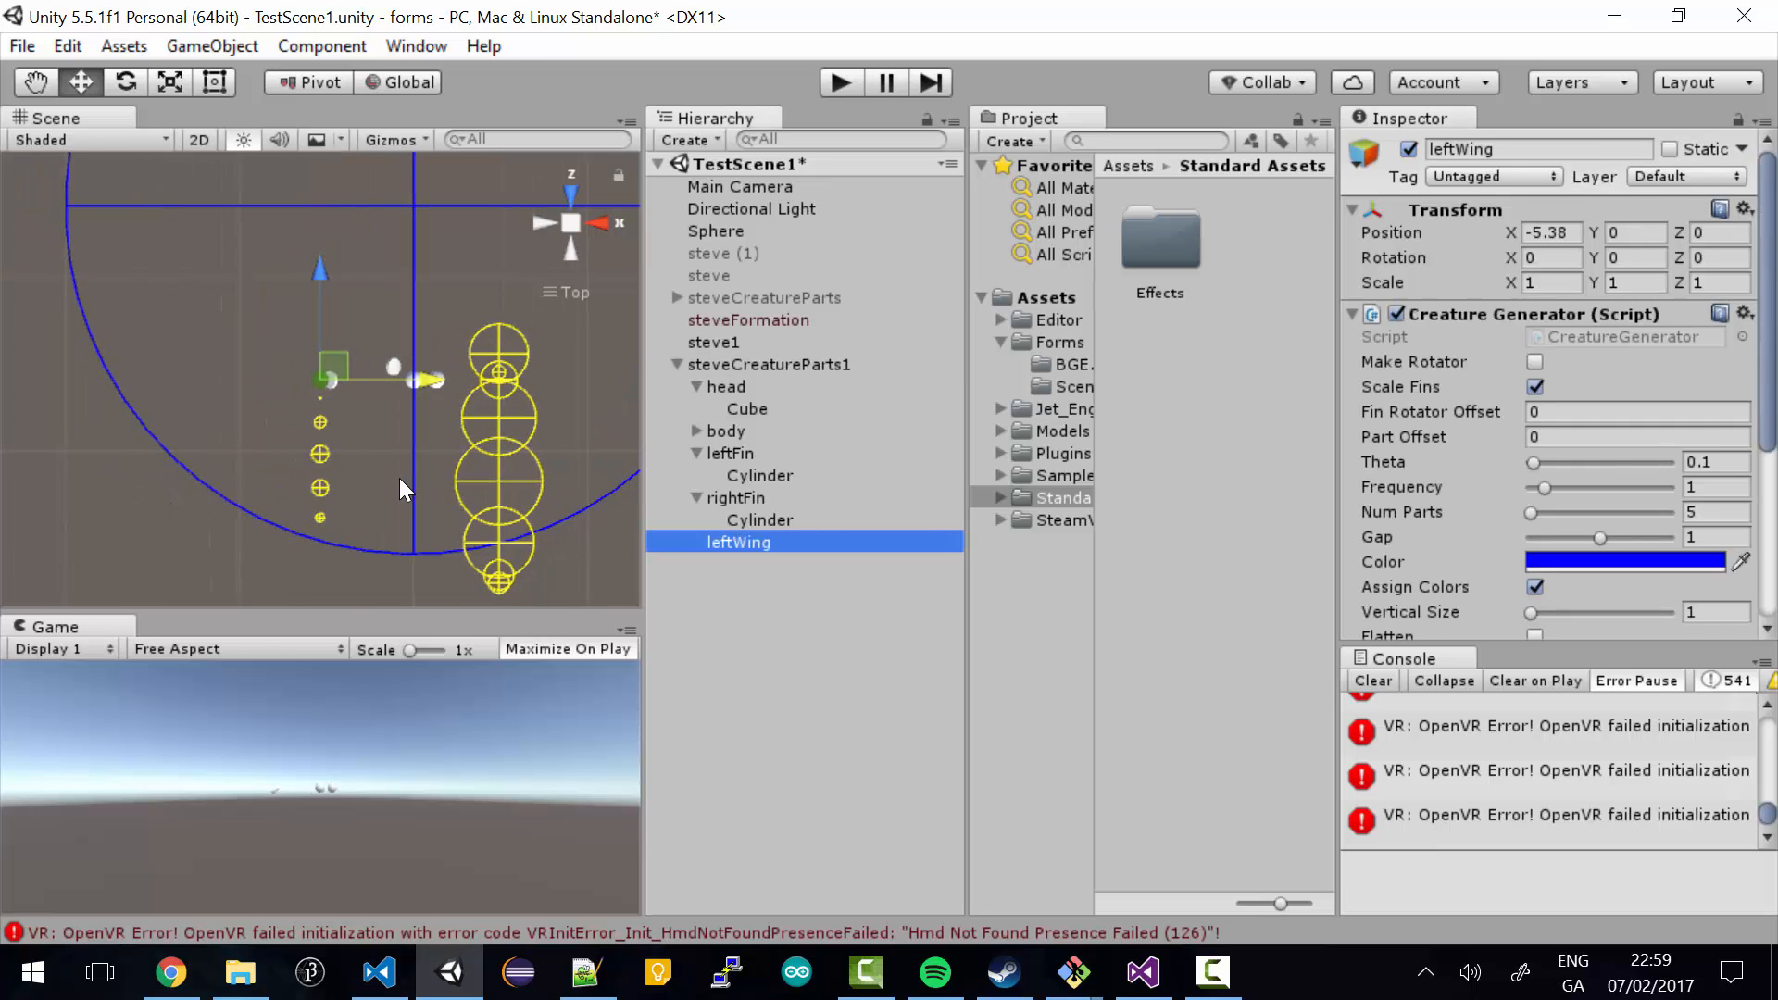
pyautogui.scroll(5, 398, 478)
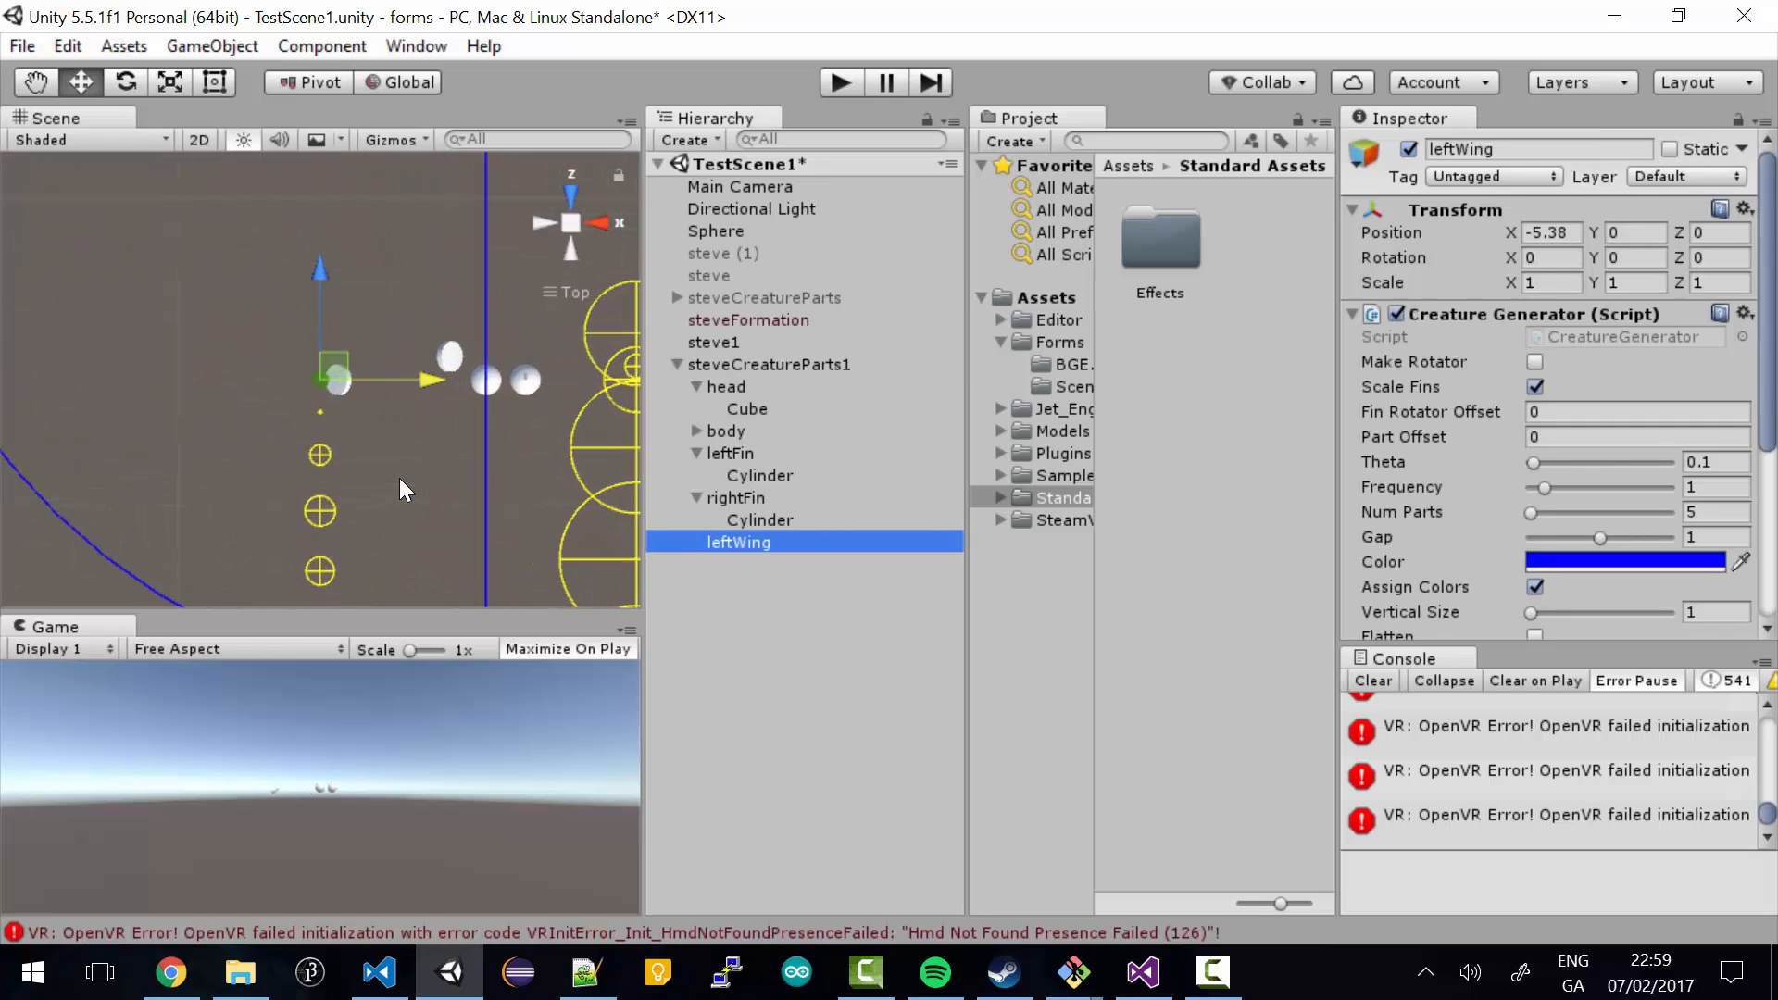
pyautogui.scroll(-3, 393, 505)
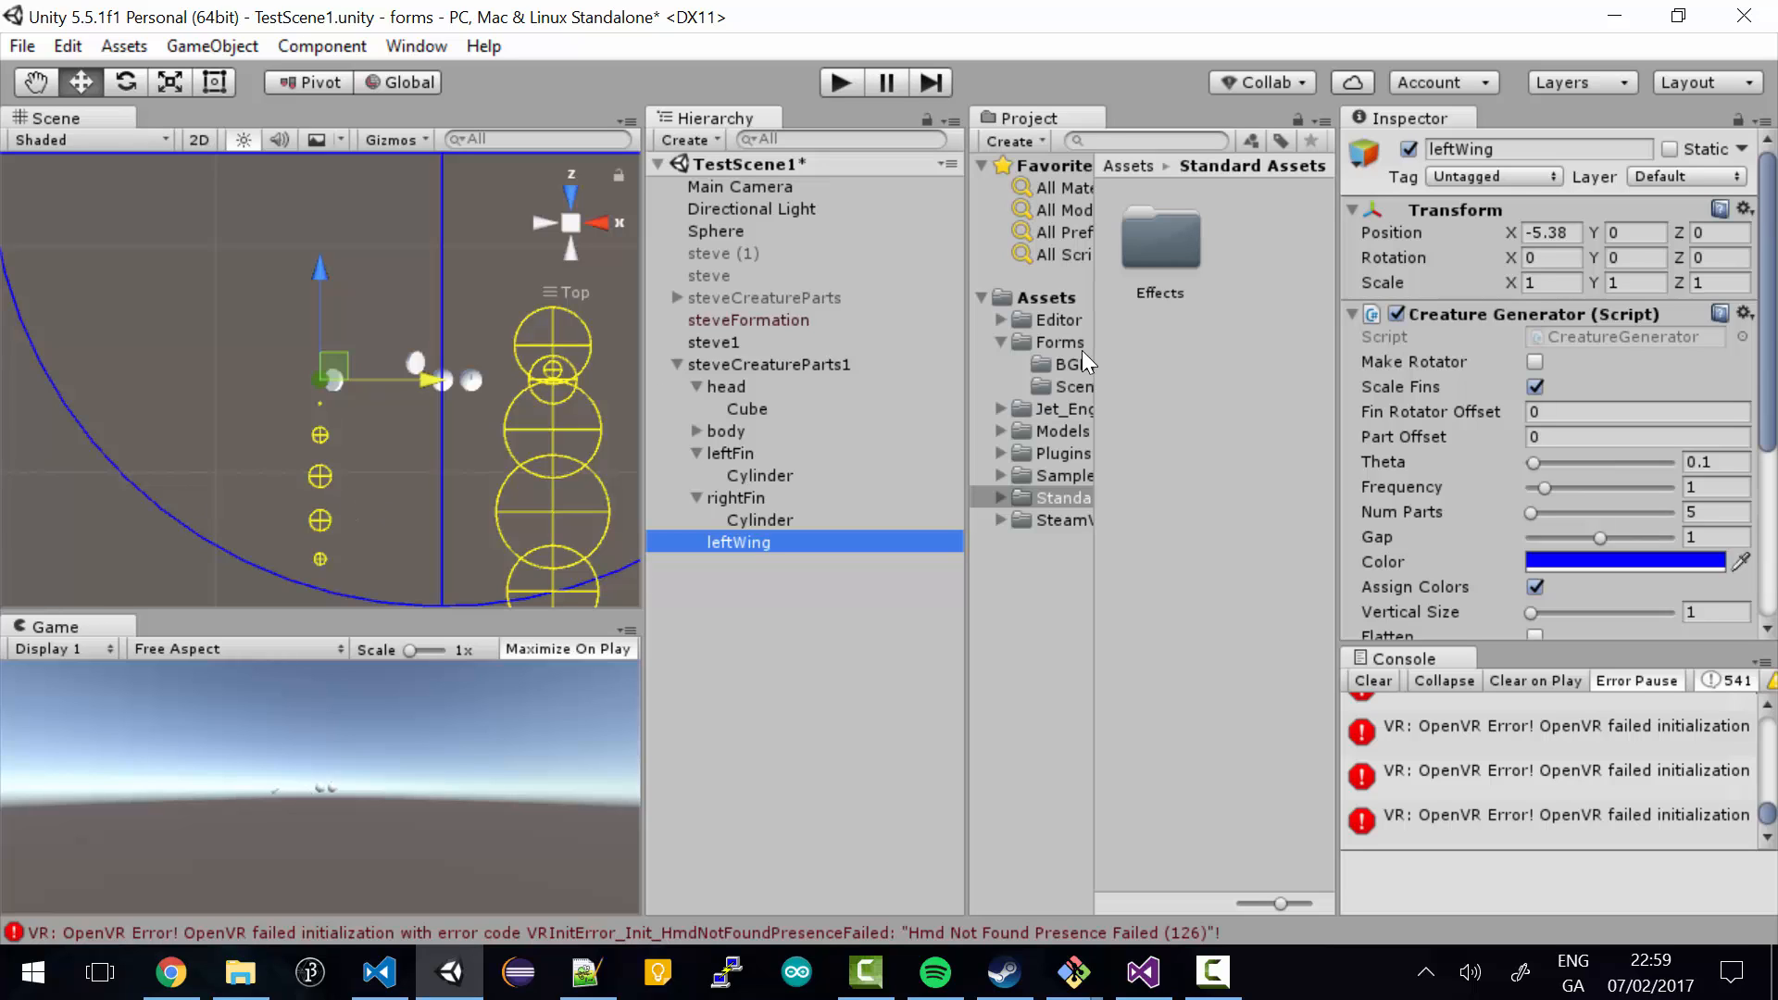
pyautogui.moveTo(1770, 343); pyautogui.dragTo(1772, 375)
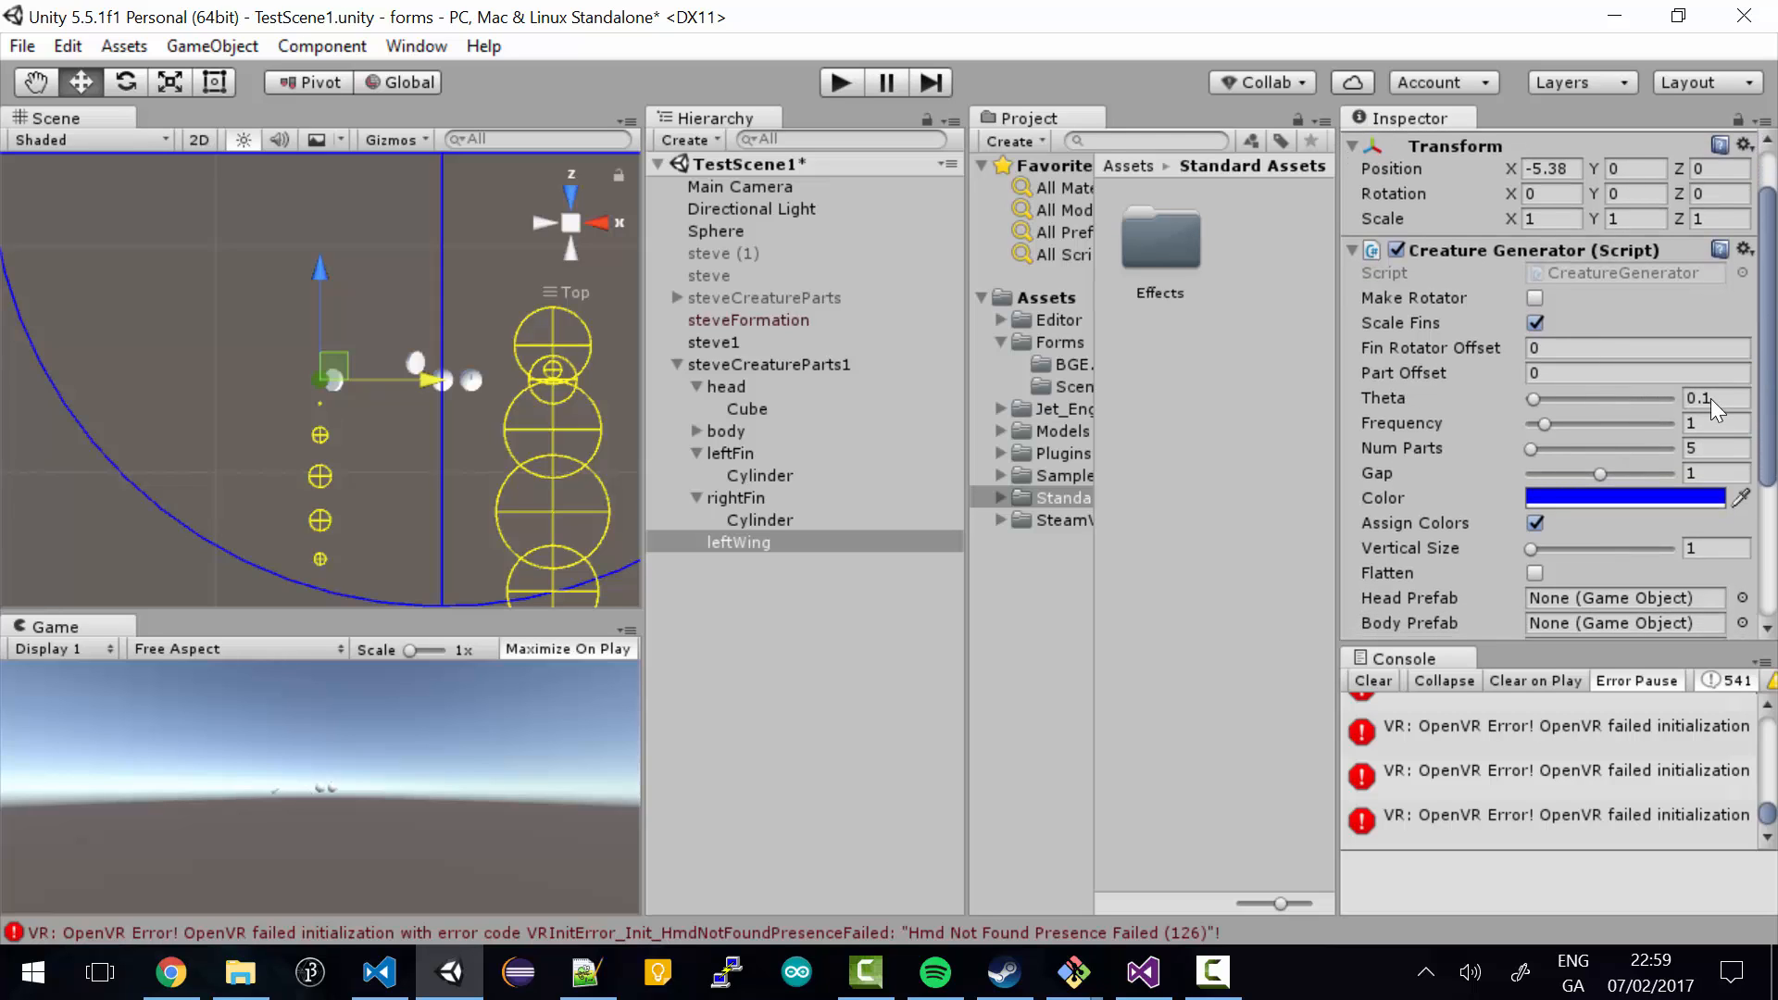
pyautogui.click(1738, 403)
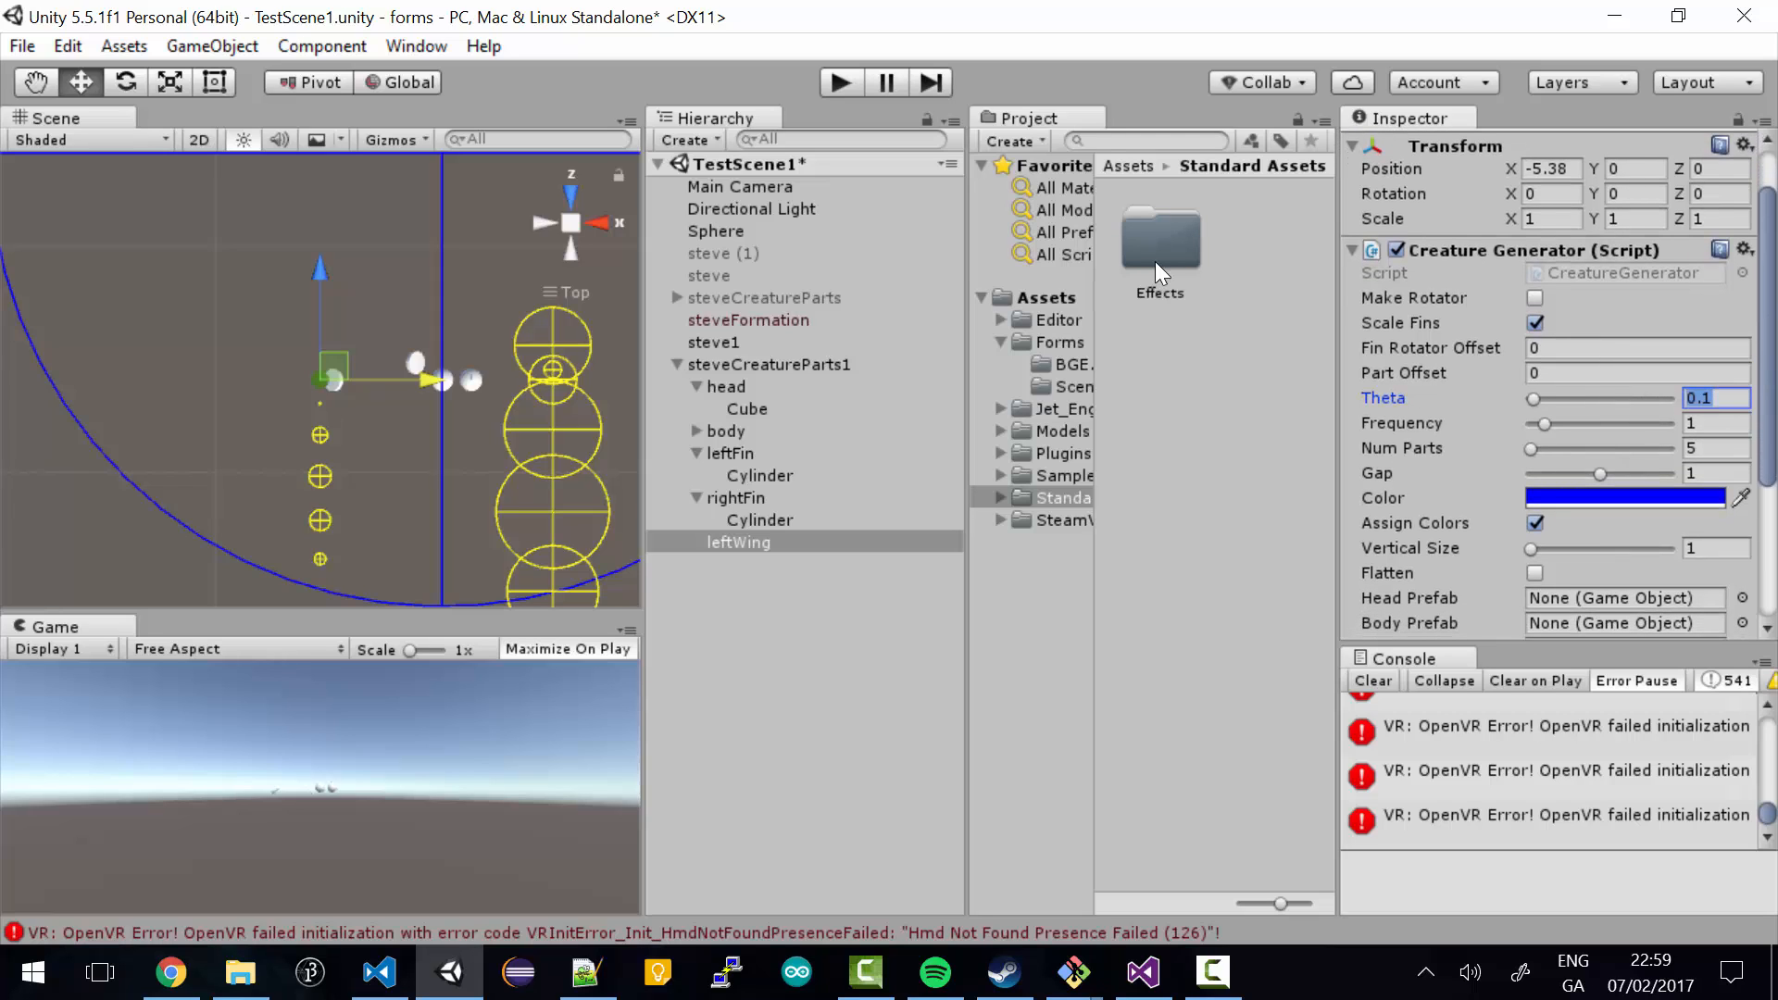
pyautogui.write('3.3')
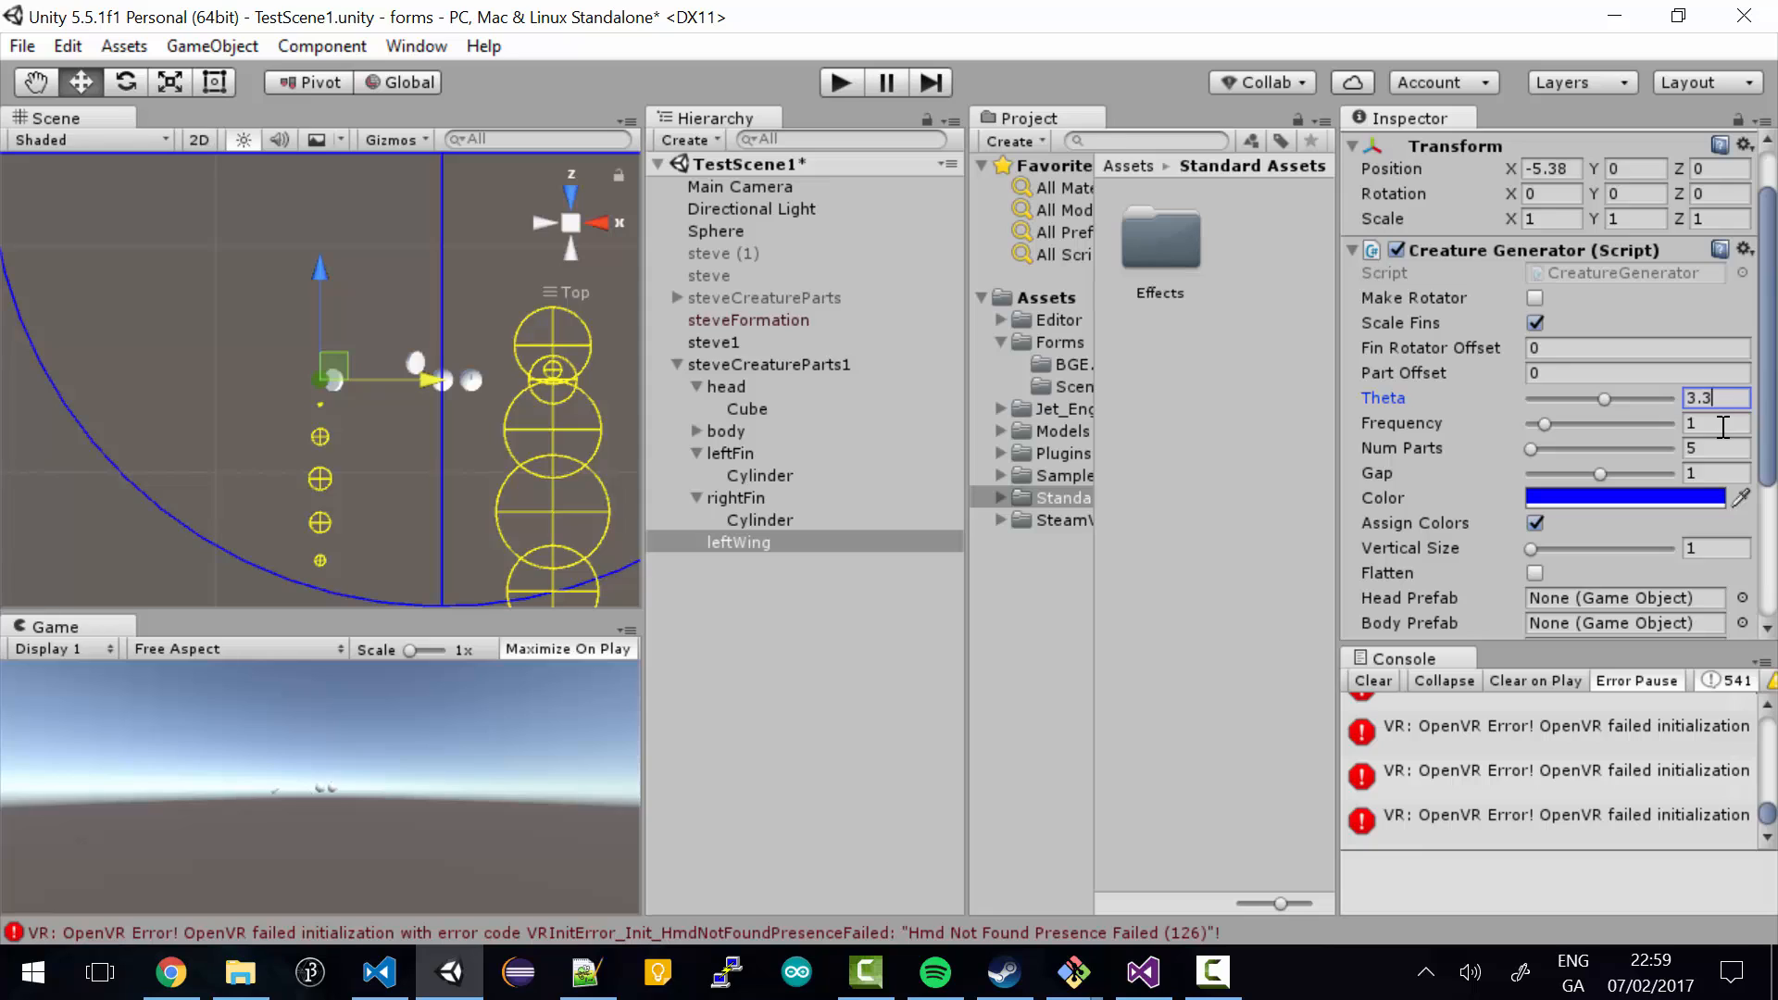
pyautogui.click(1723, 428)
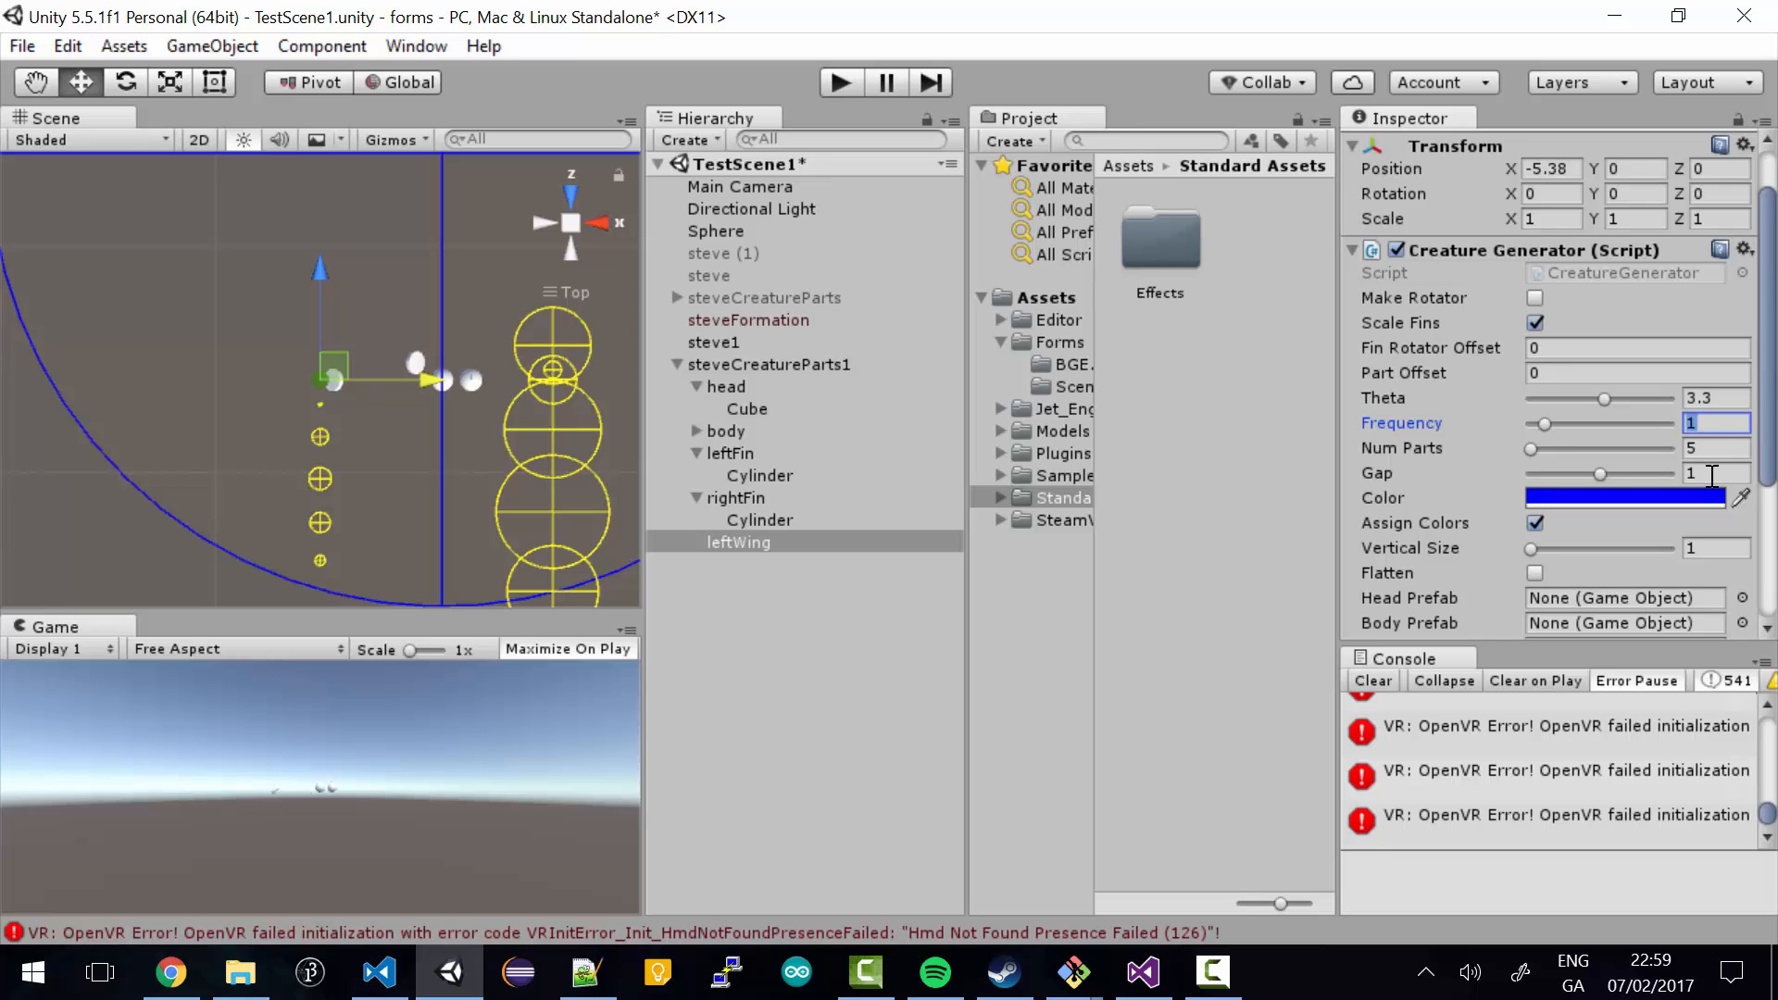
pyautogui.click(1713, 476)
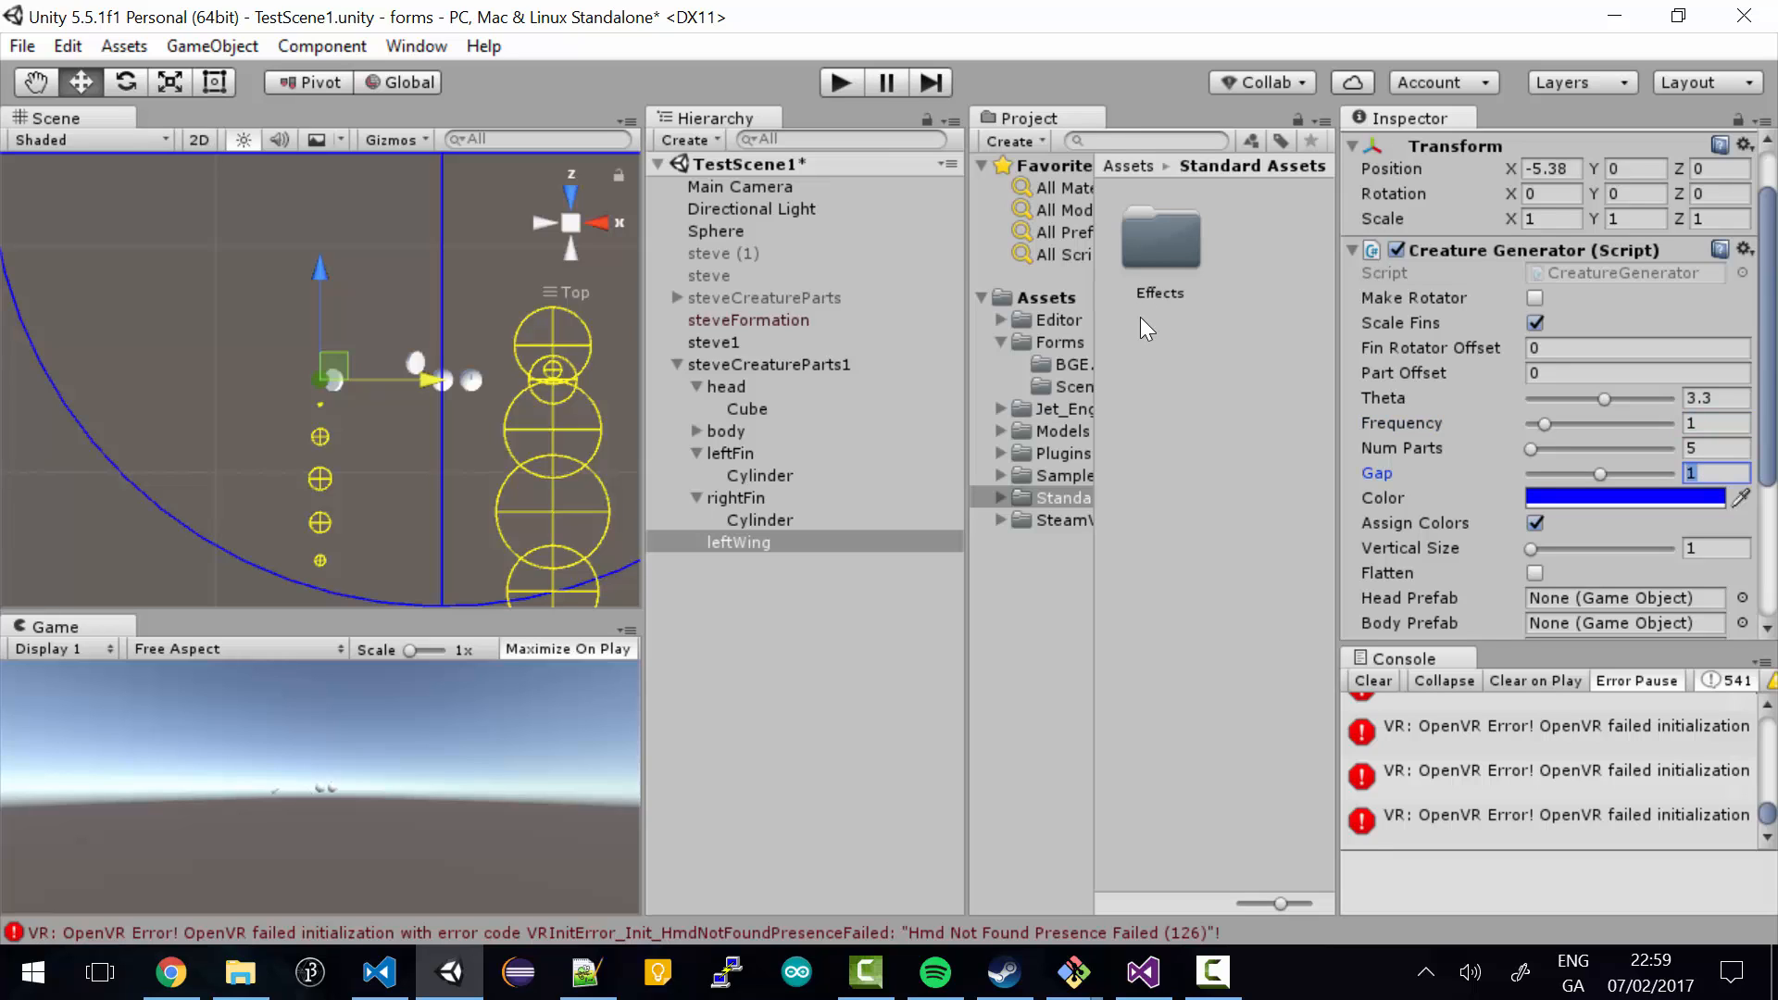
pyautogui.write('0')
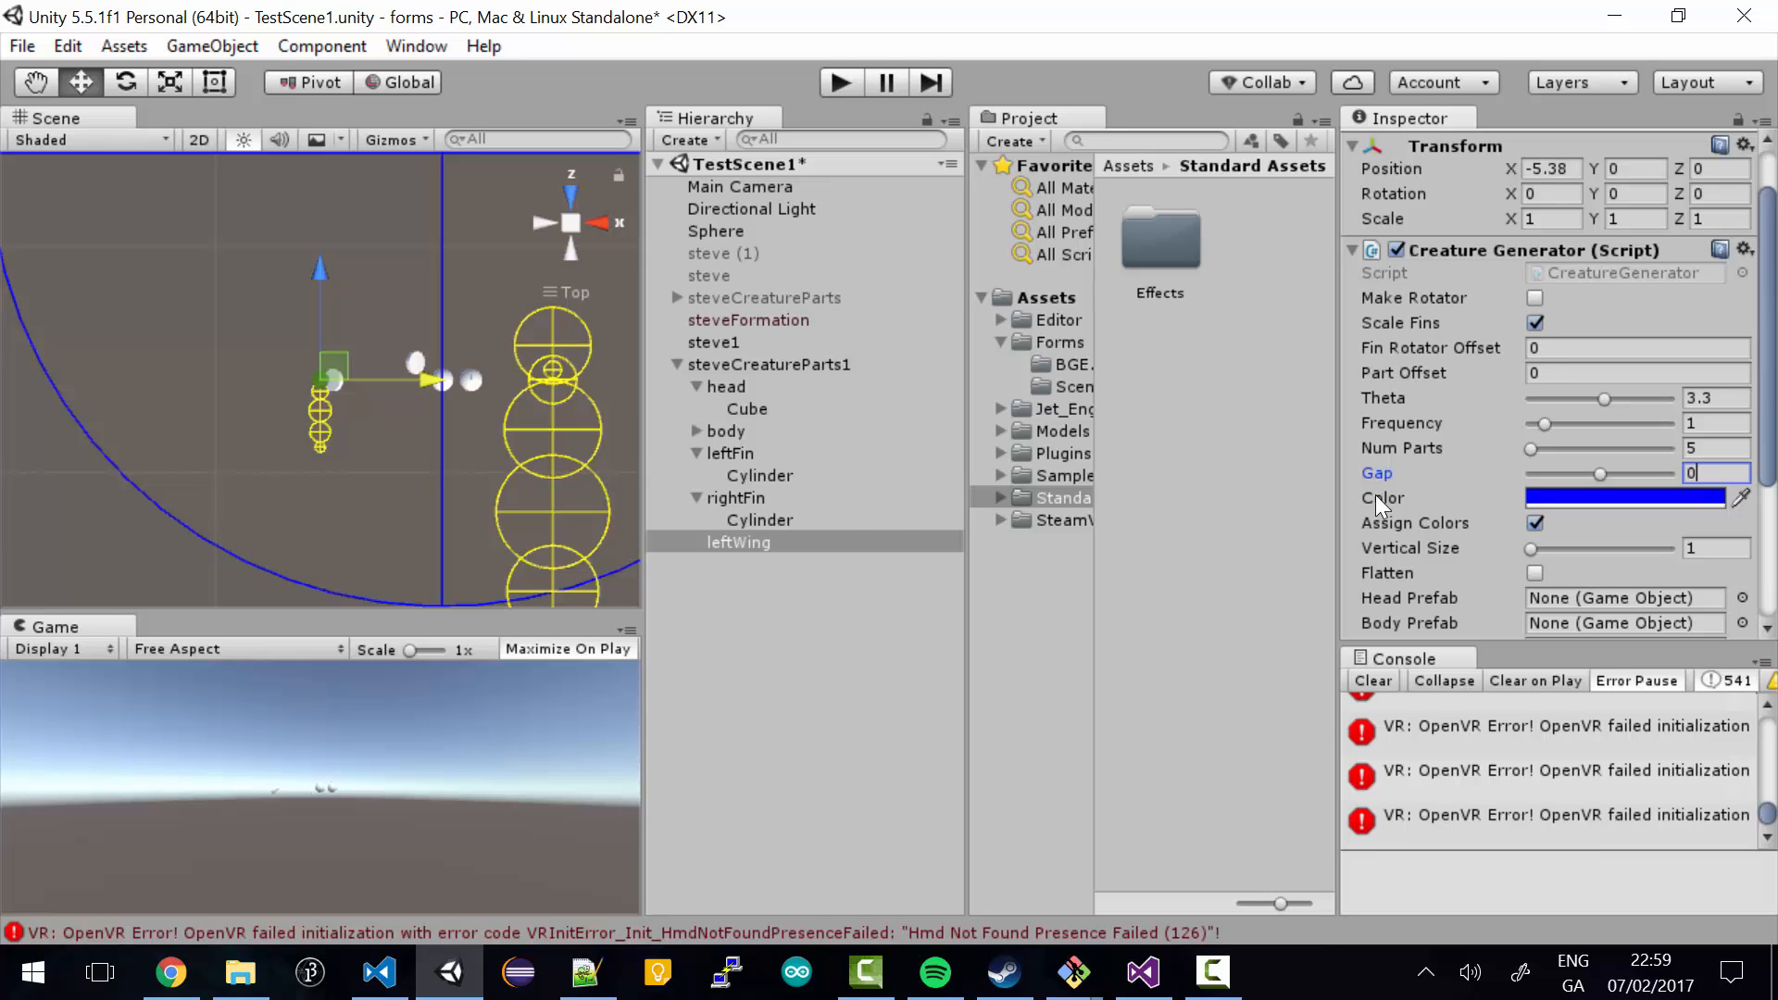
# - Set leftWing's Y rotation to 90 so its chain of parts extends sideways from the creature
pyautogui.click(765, 541)
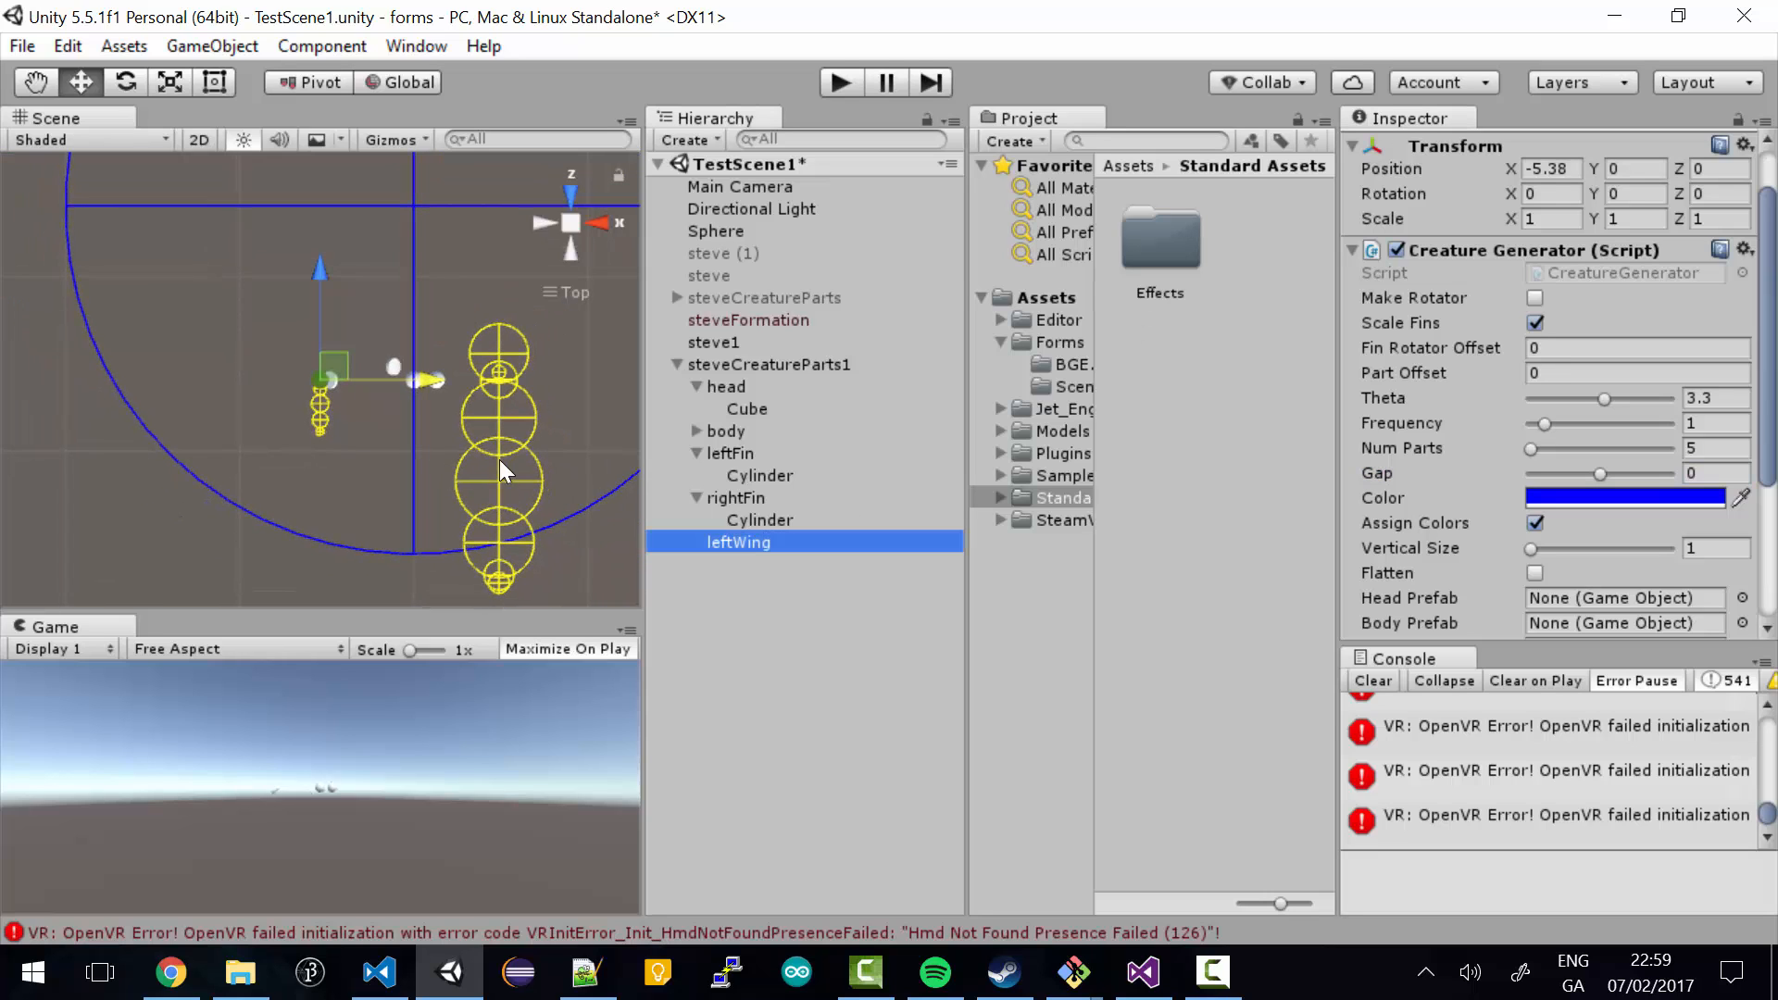
pyautogui.scroll(2, 505, 458)
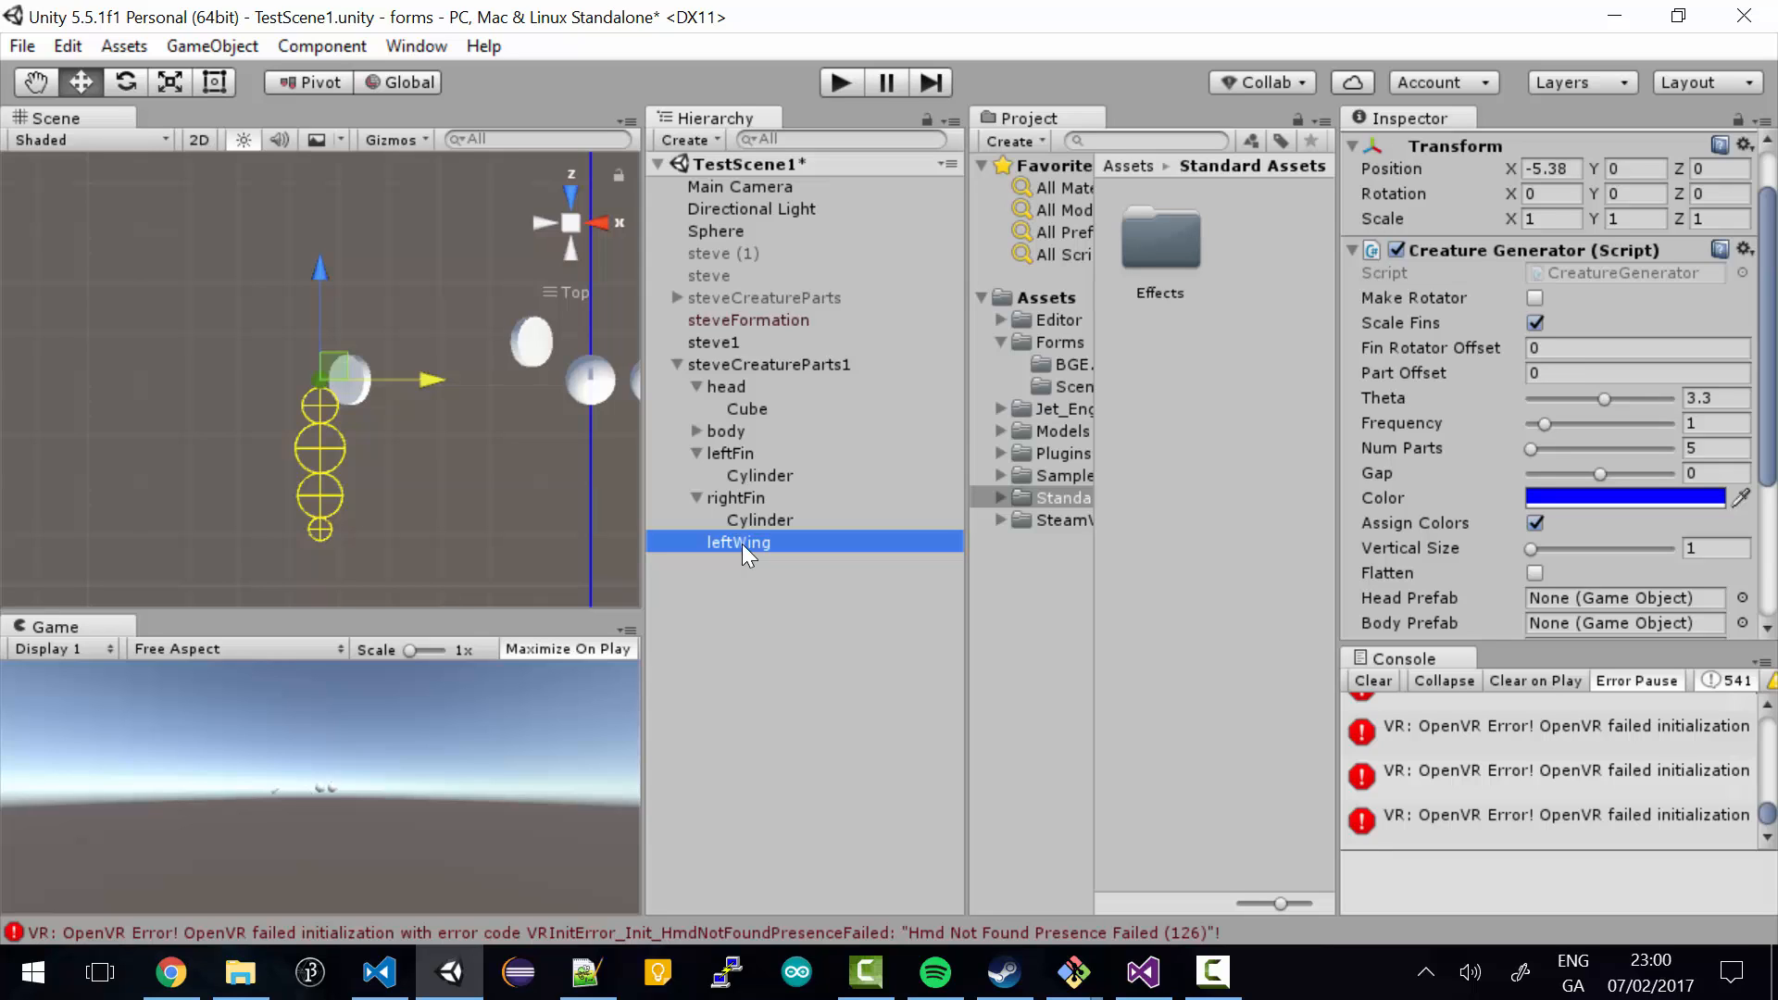
pyautogui.click(1095, 136)
pyautogui.click(1639, 196)
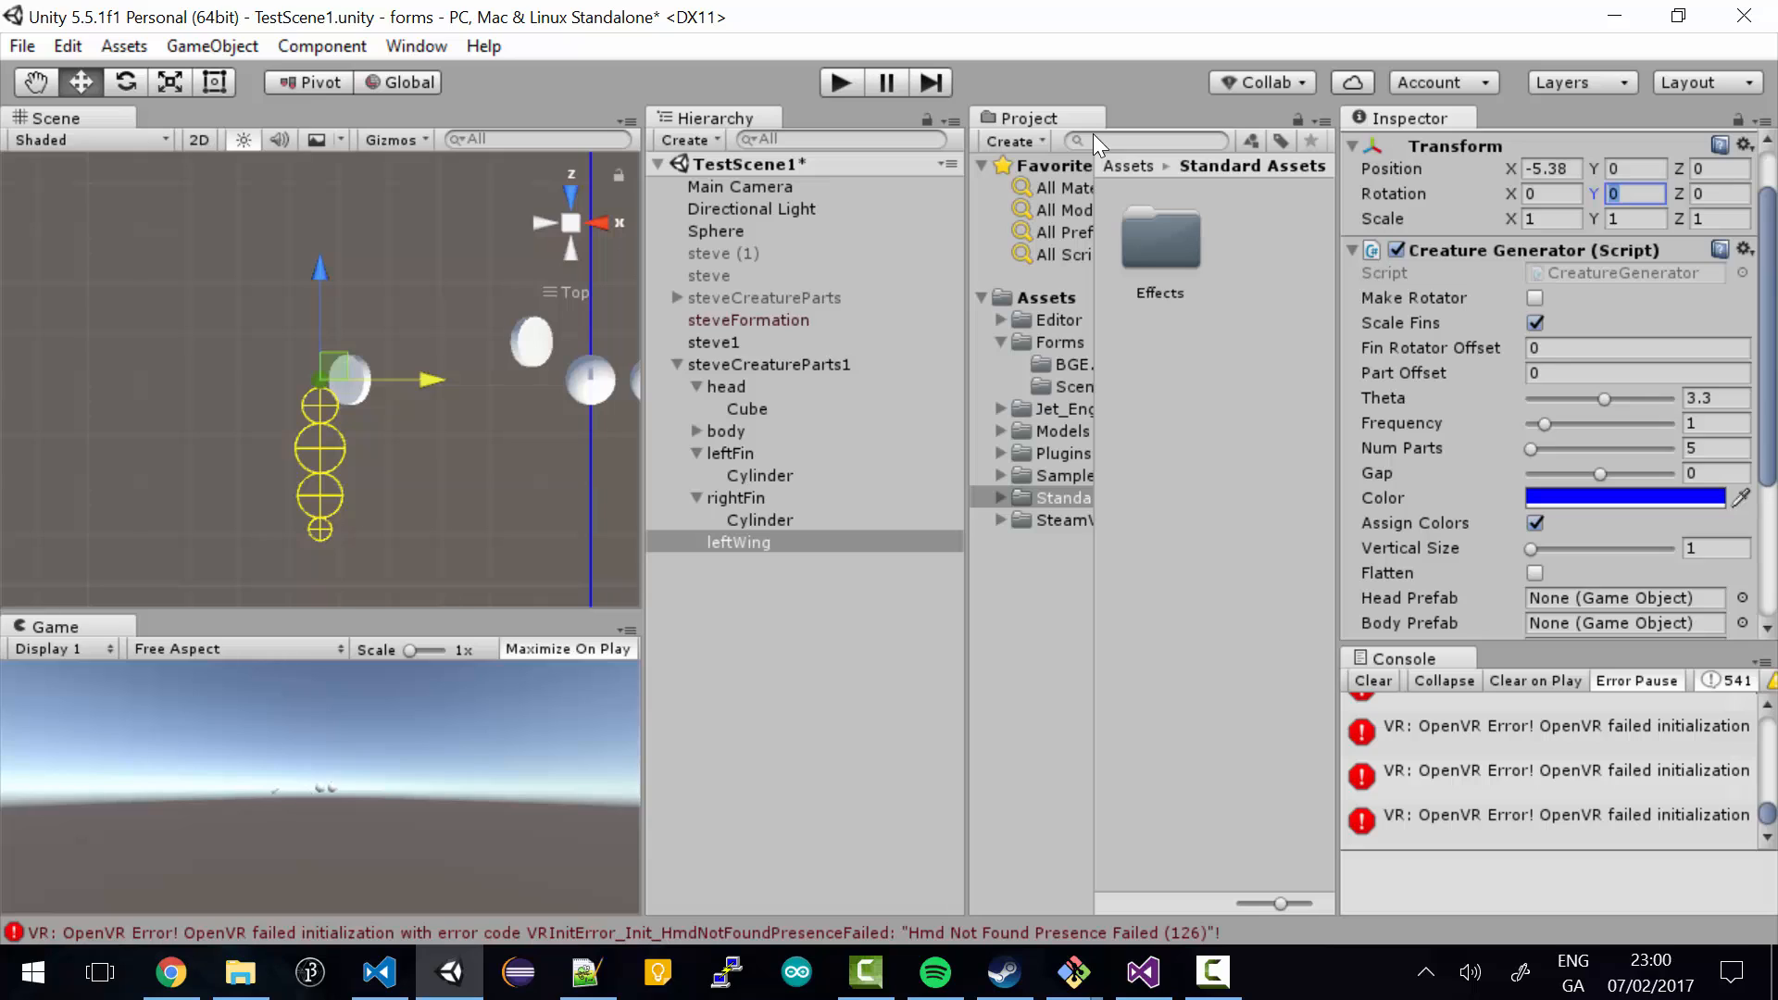
pyautogui.write('-9')
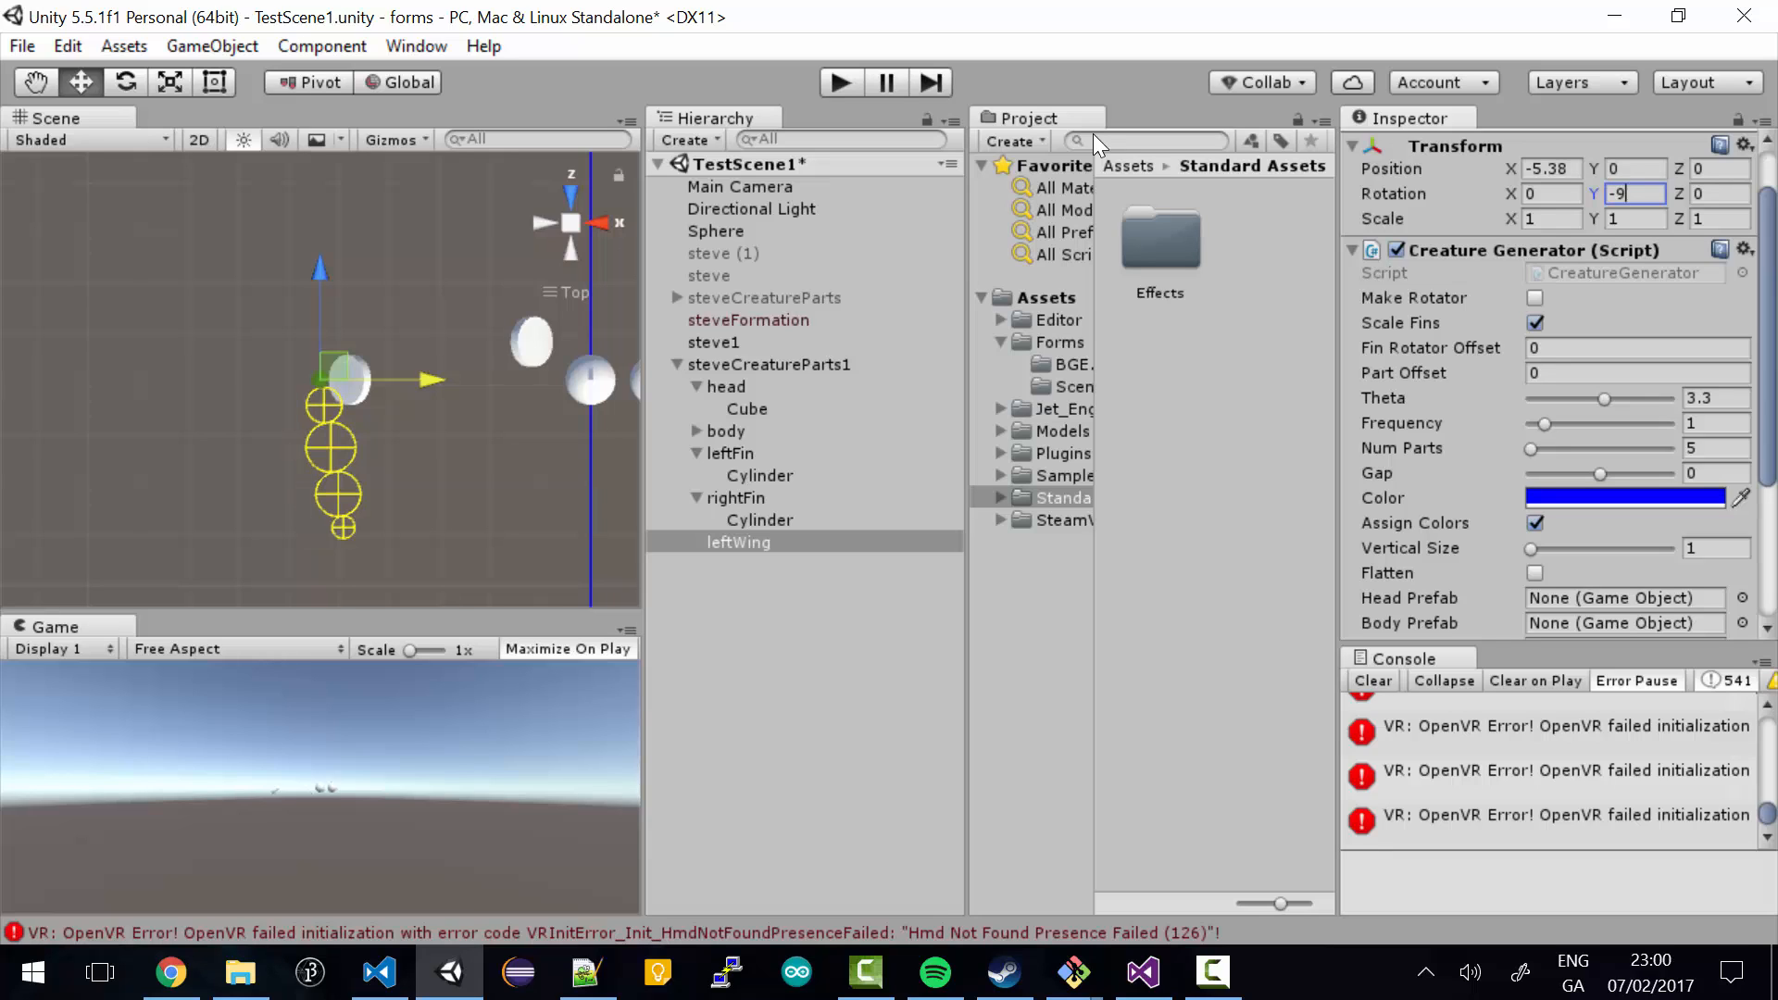
pyautogui.press('BackSpace')
pyautogui.press('BackSpace')
pyautogui.write('90')
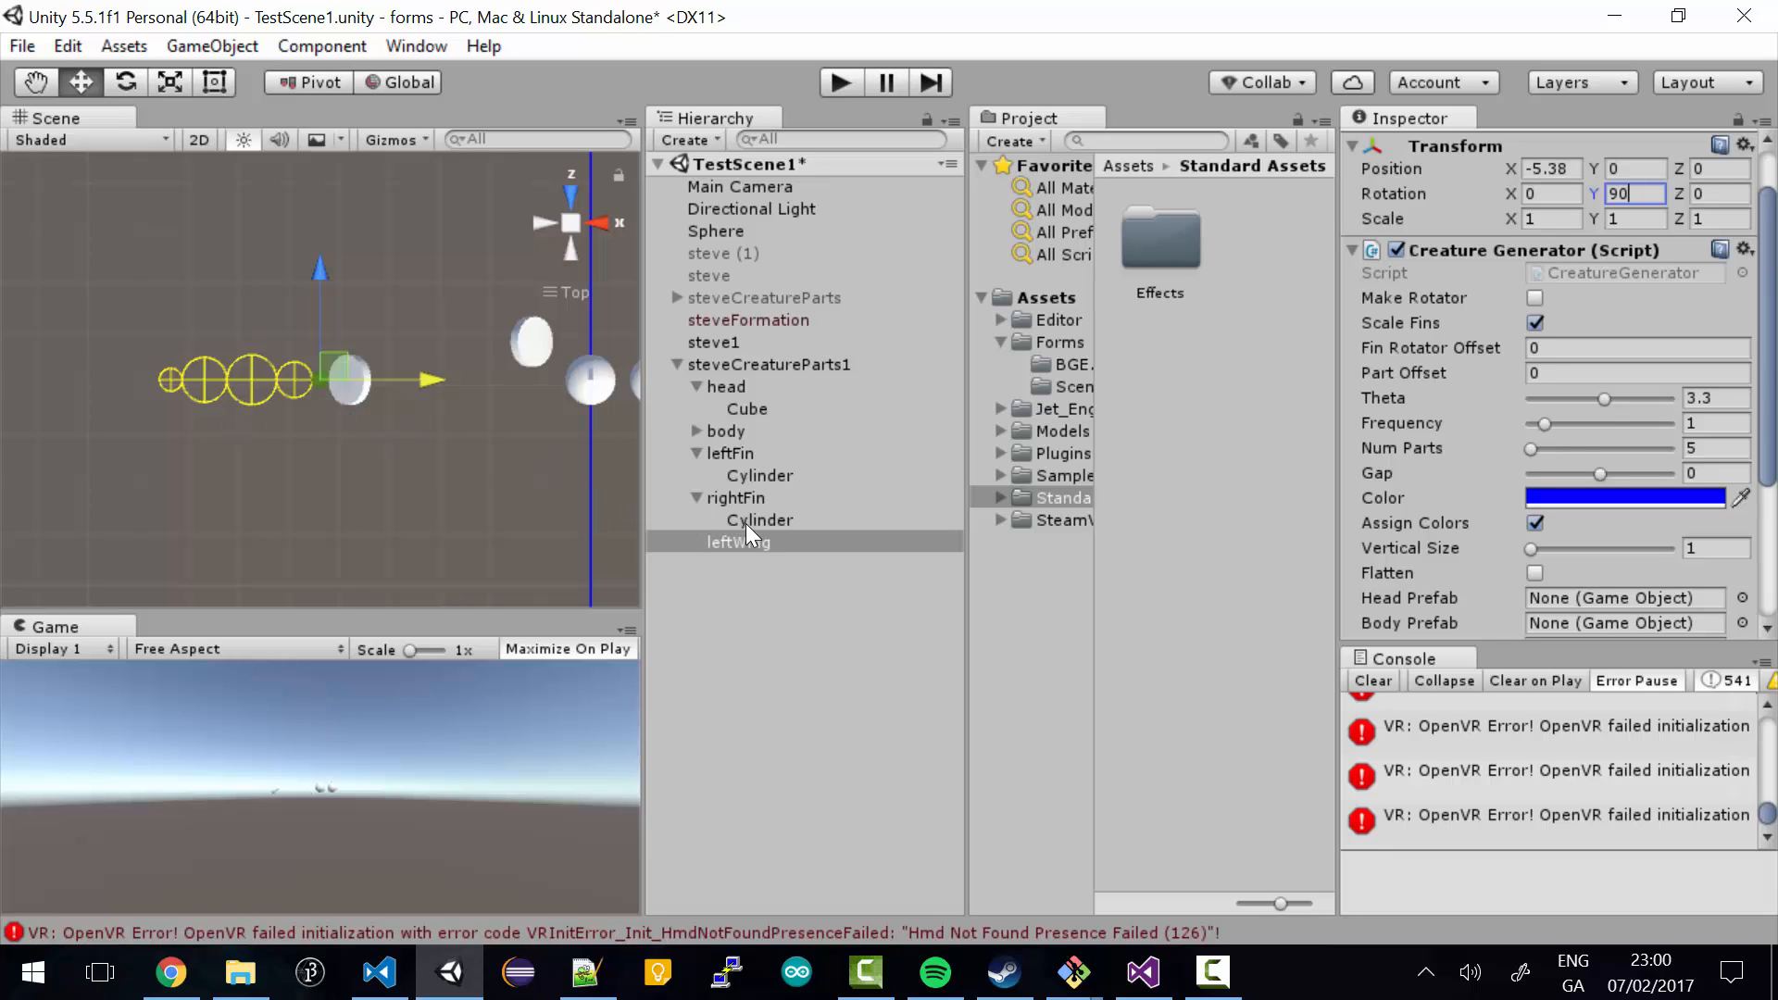
# - Add a 3D cylinder as a child of steveCreatureParts1
pyautogui.click(754, 364)
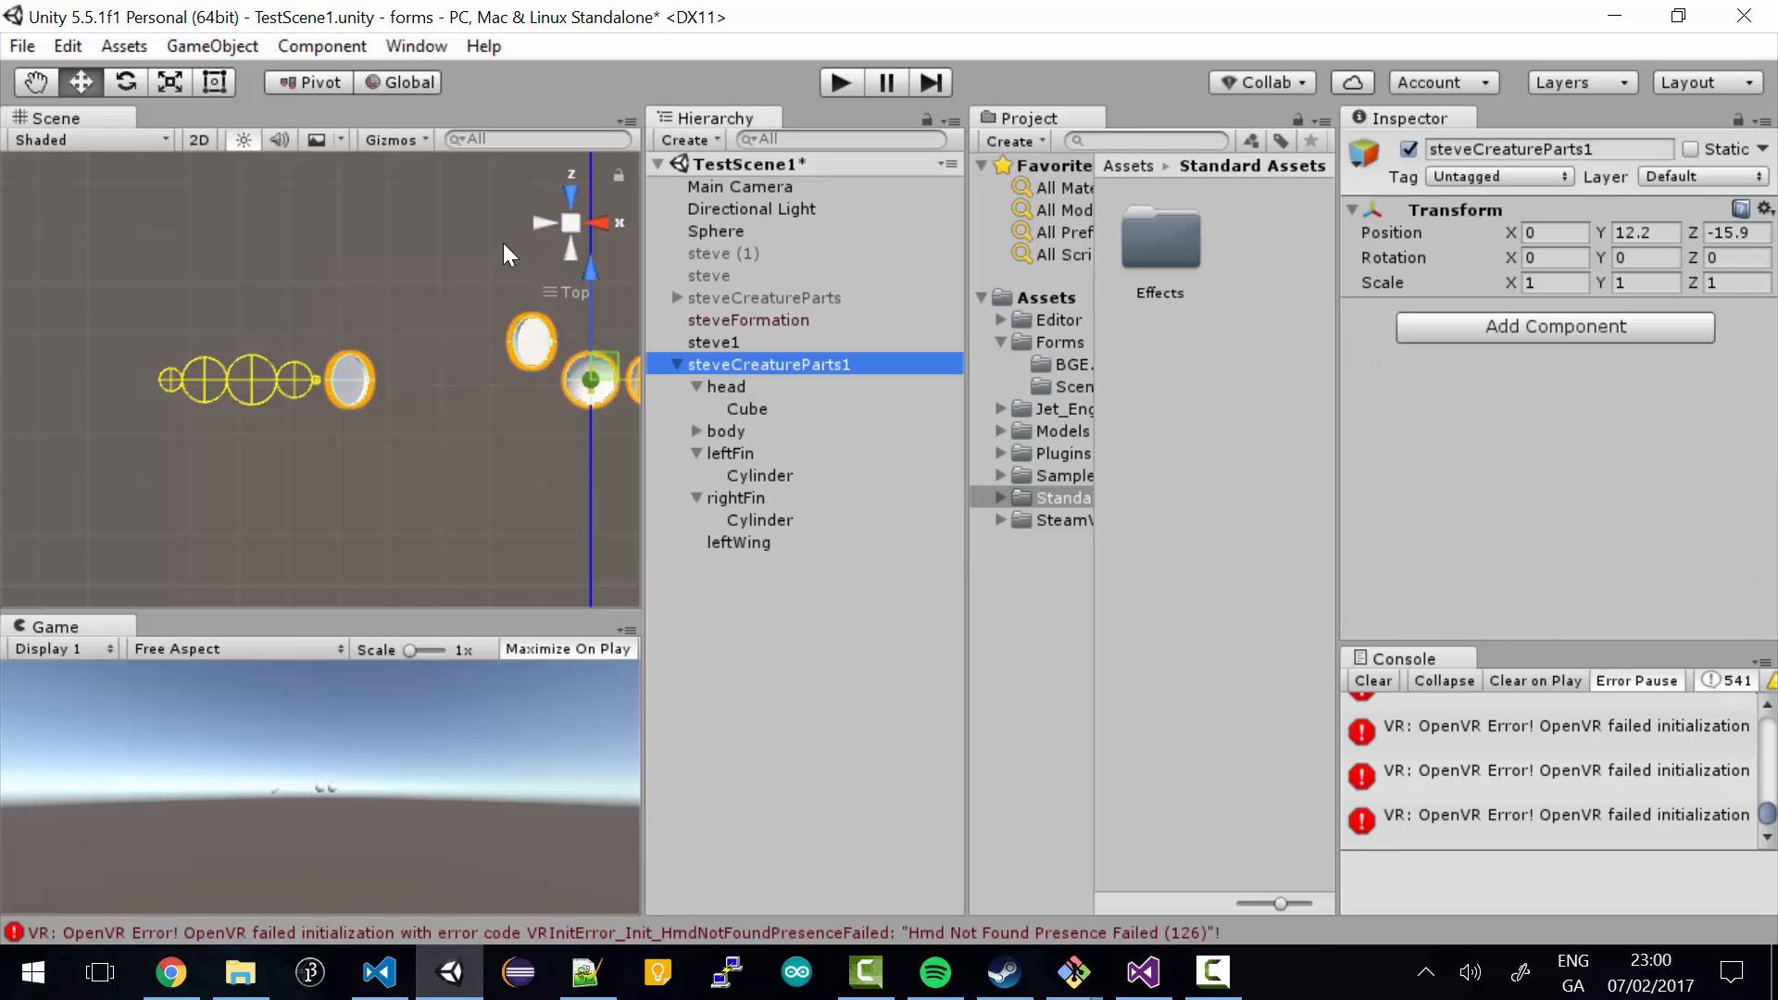
pyautogui.rightClick(753, 364)
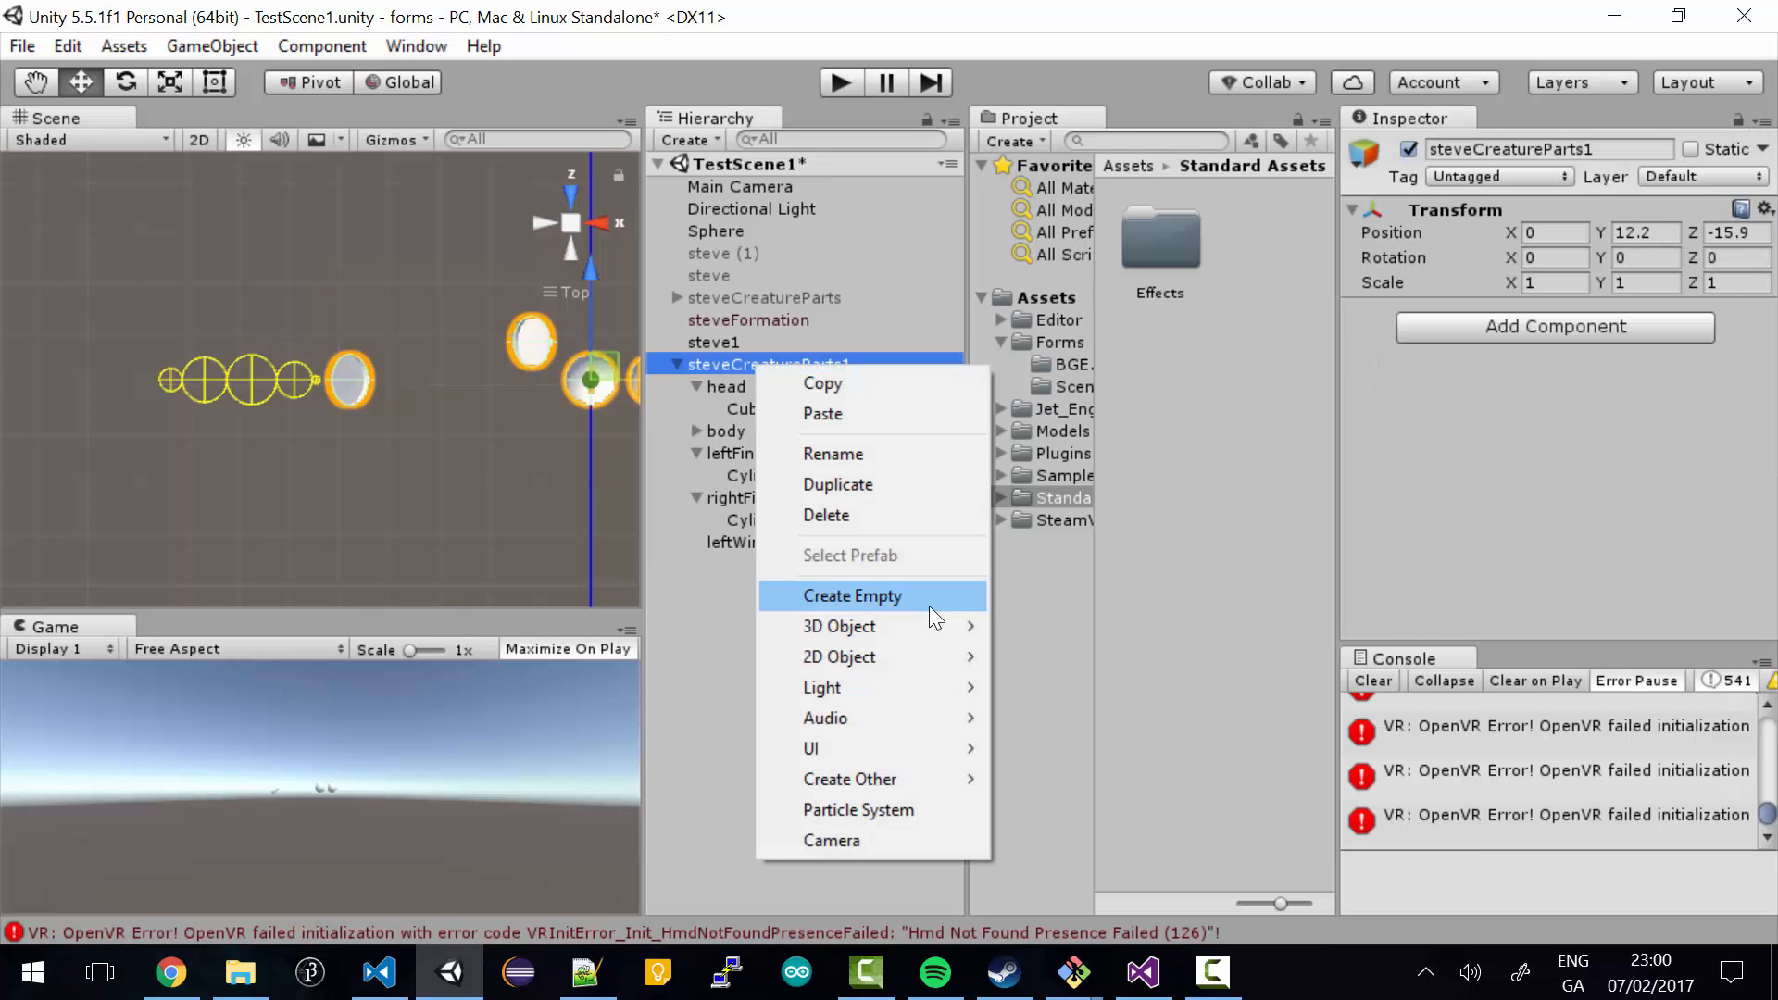
pyautogui.moveTo(913, 628)
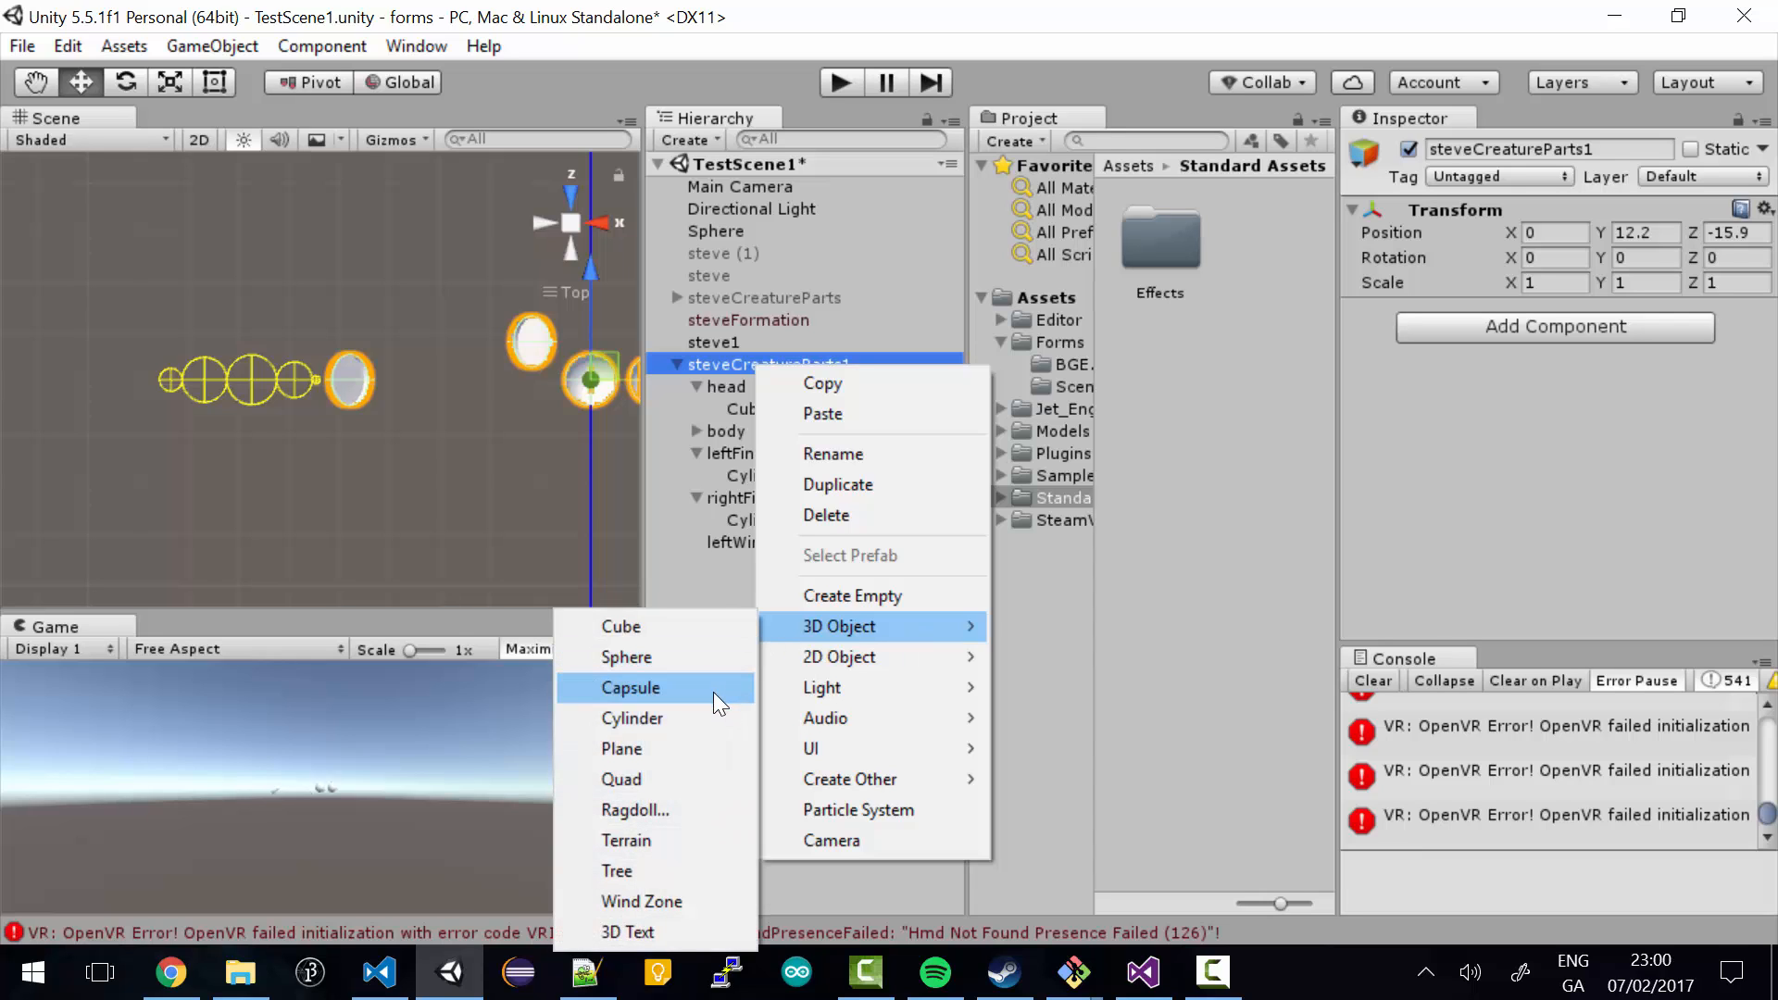
pyautogui.click(708, 719)
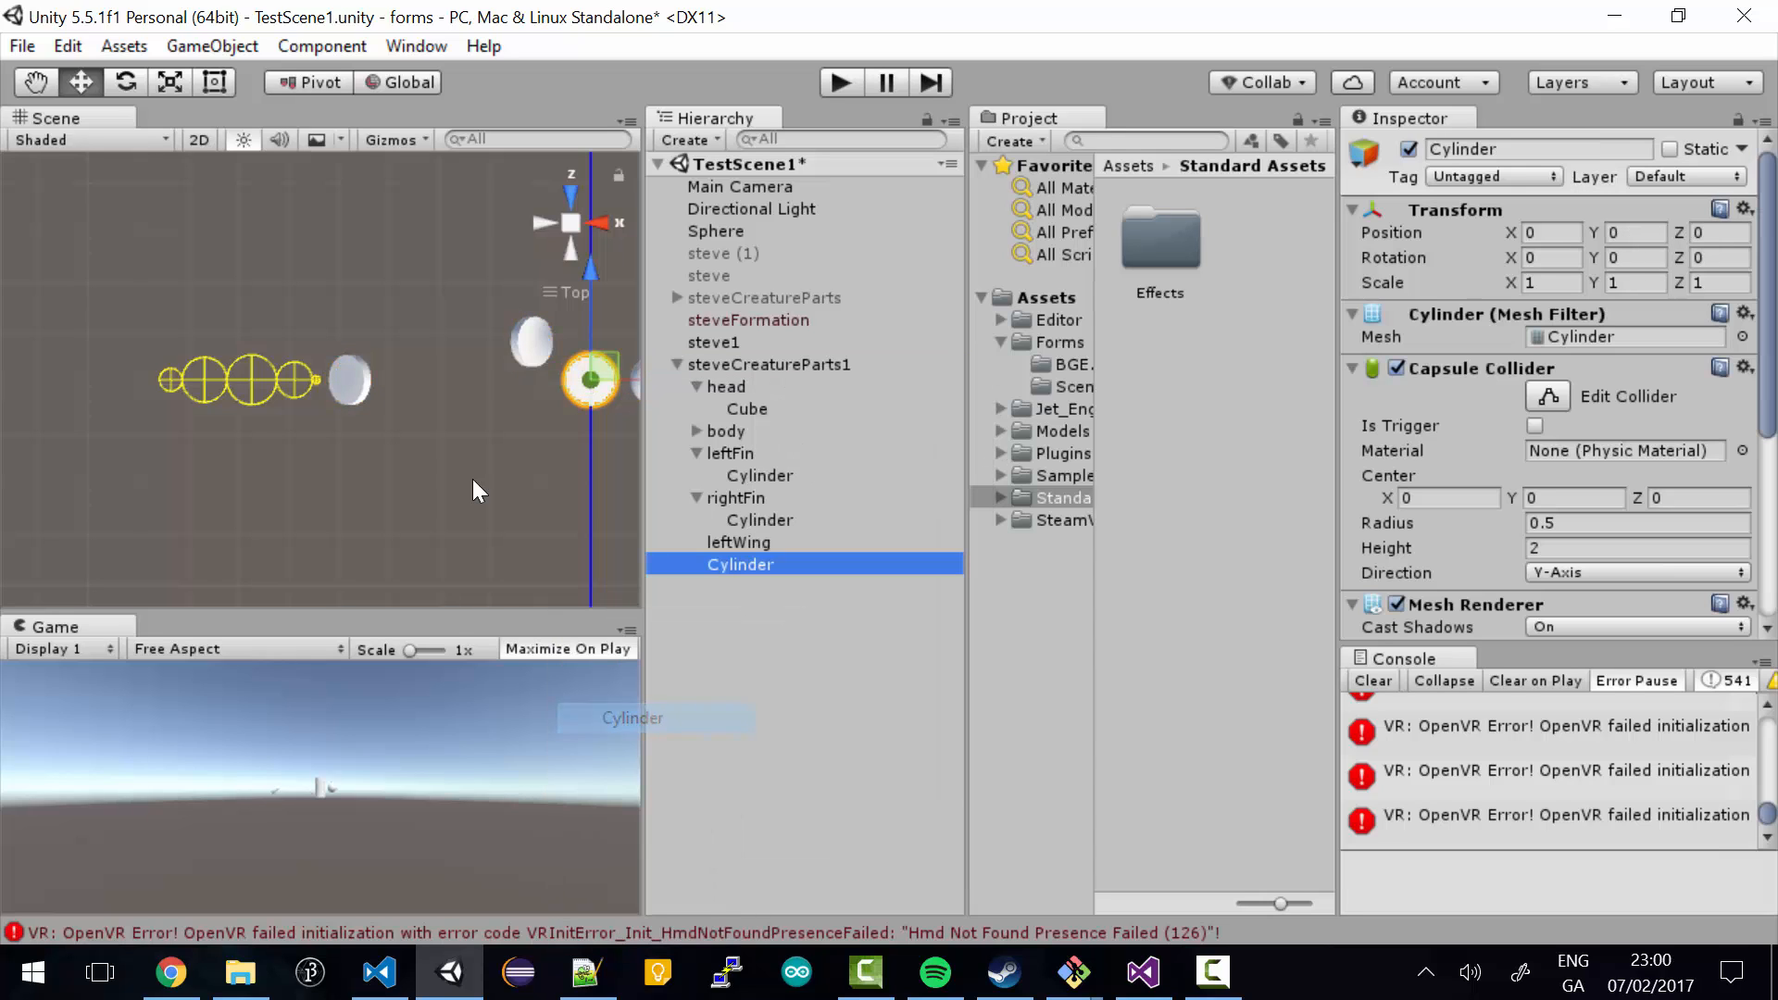
# - Flatten the new cylinder by setting its Y scale to 0.1
pyautogui.click(1551, 283)
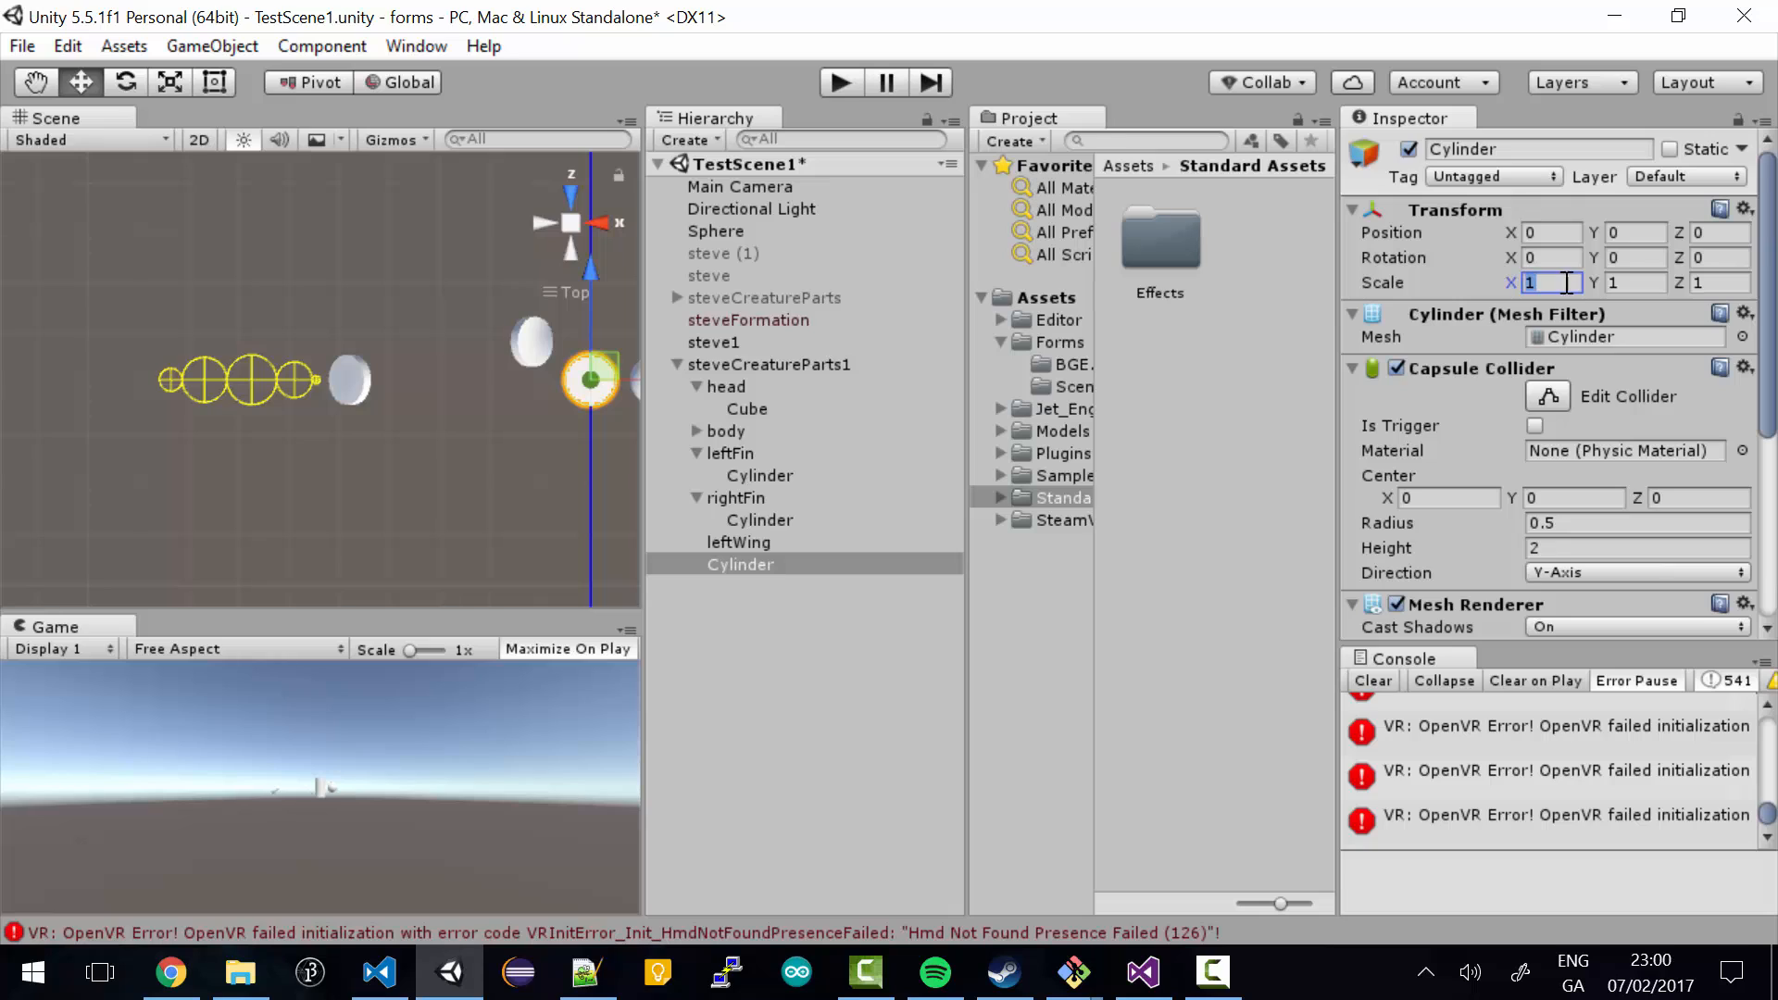
pyautogui.click(1632, 283)
pyautogui.write('0.1')
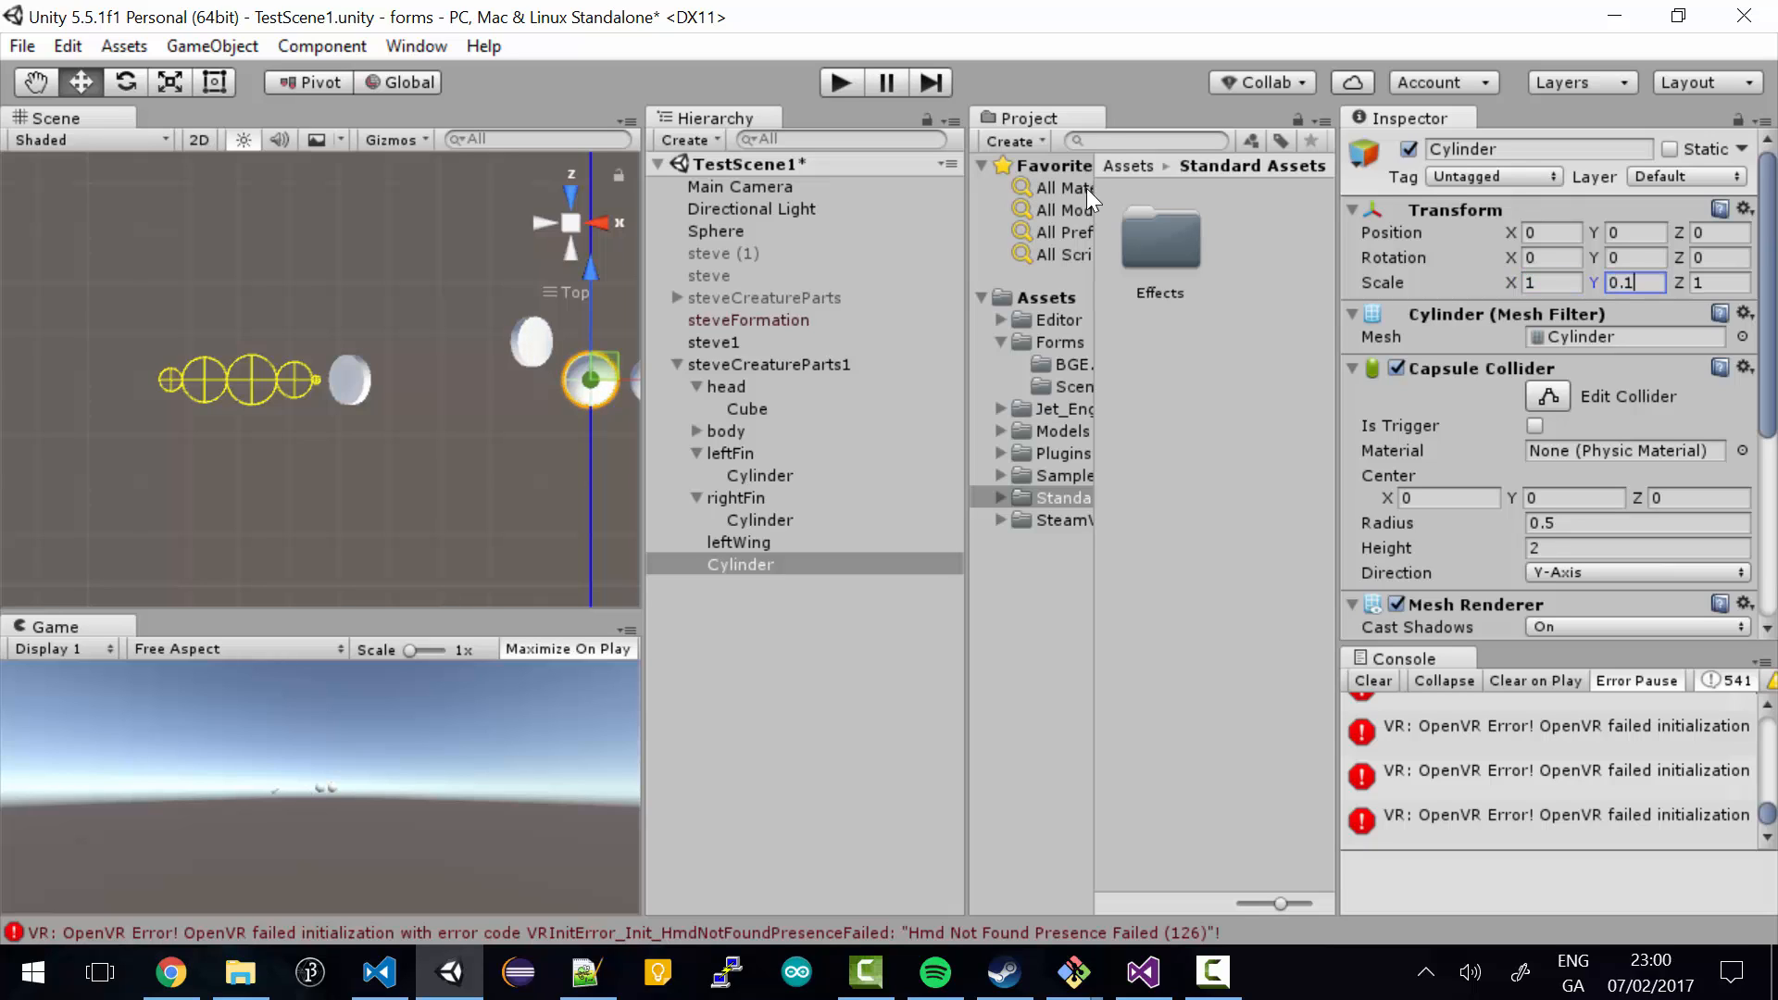
pyautogui.doubleClick(780, 562)
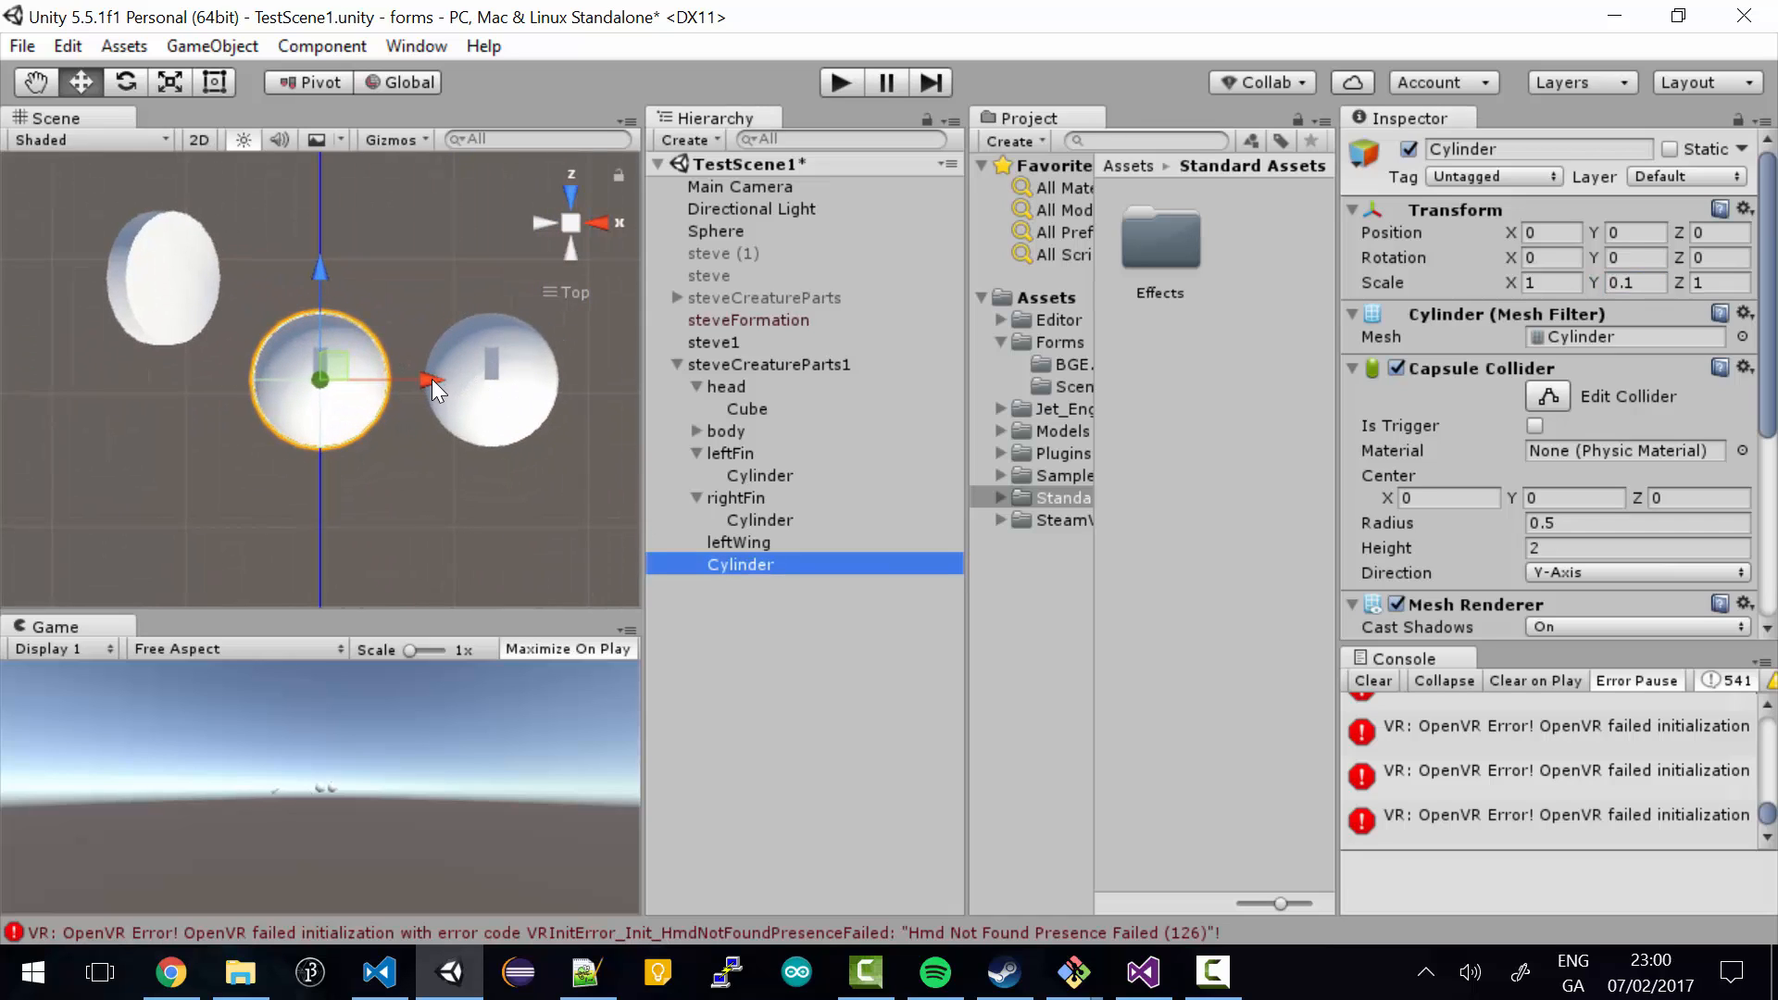
# - Move the flattened cylinder along the Z axis, away from the creature's centre, to a Z position of about 1.28
pyautogui.moveTo(431, 380); pyautogui.dragTo(432, 275)
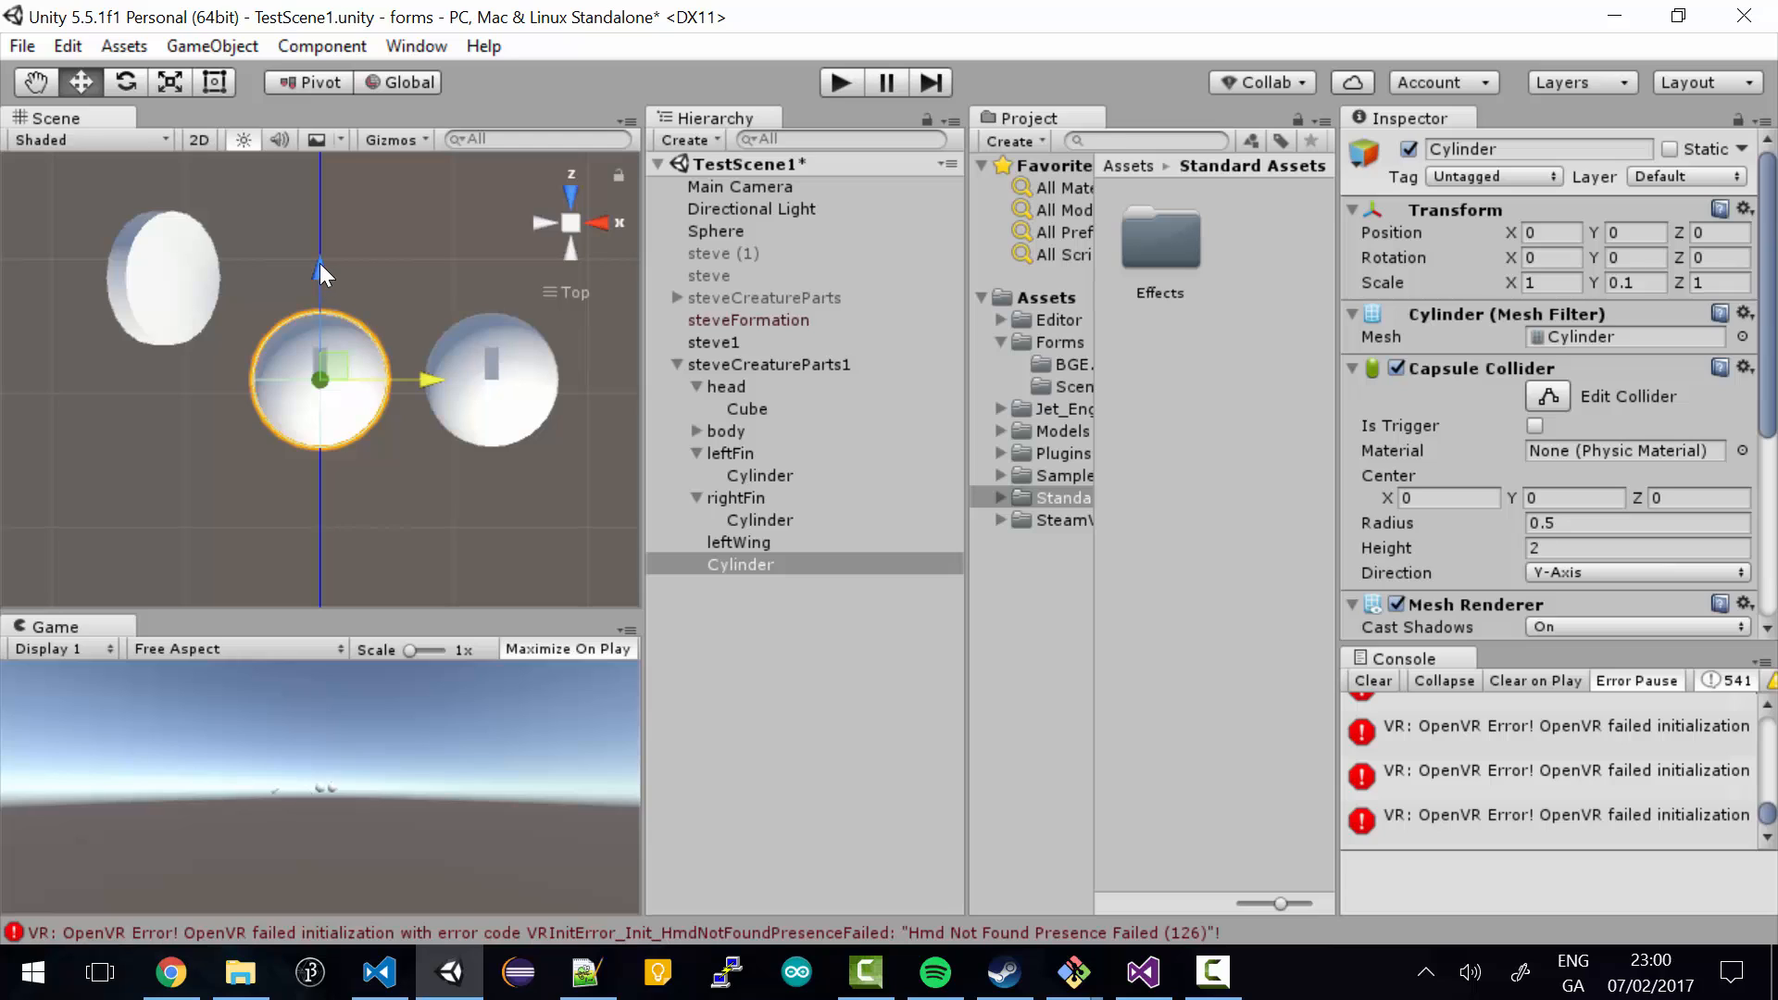
pyautogui.moveTo(320, 263); pyautogui.dragTo(319, 90)
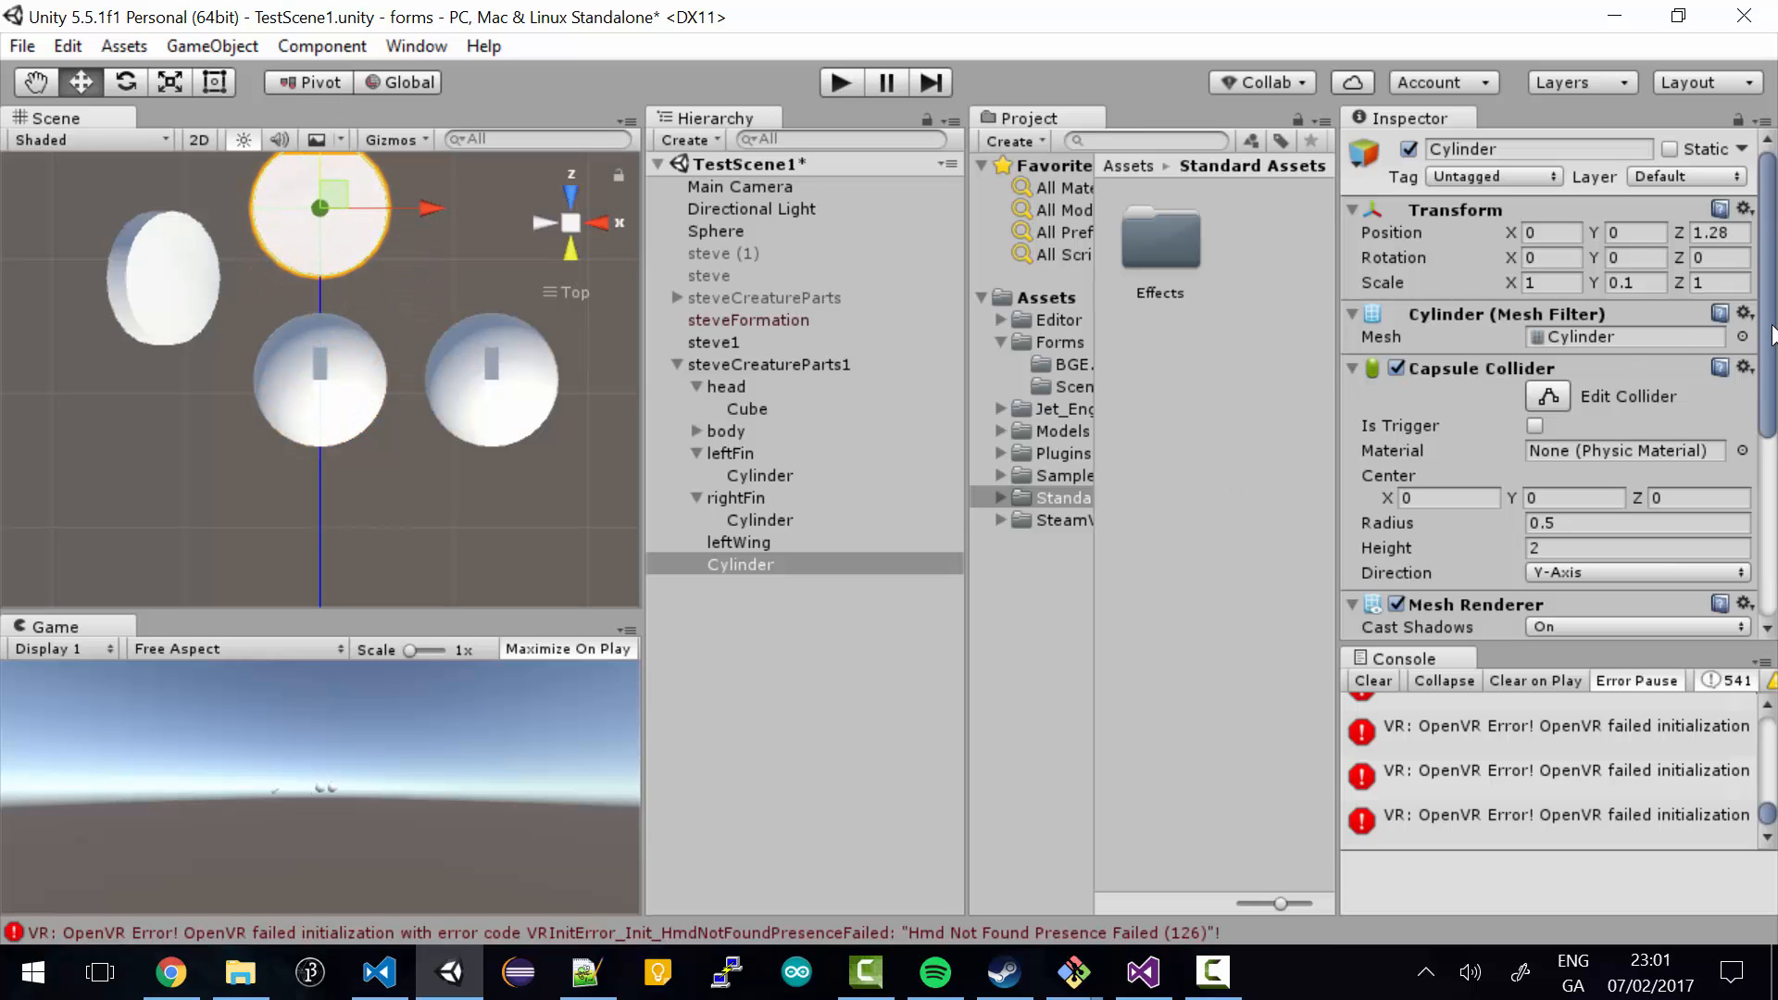
pyautogui.click(570, 246)
# - Add a Fin Animator script component to the flattened cylinder
pyautogui.moveTo(1769, 370); pyautogui.dragTo(1773, 535)
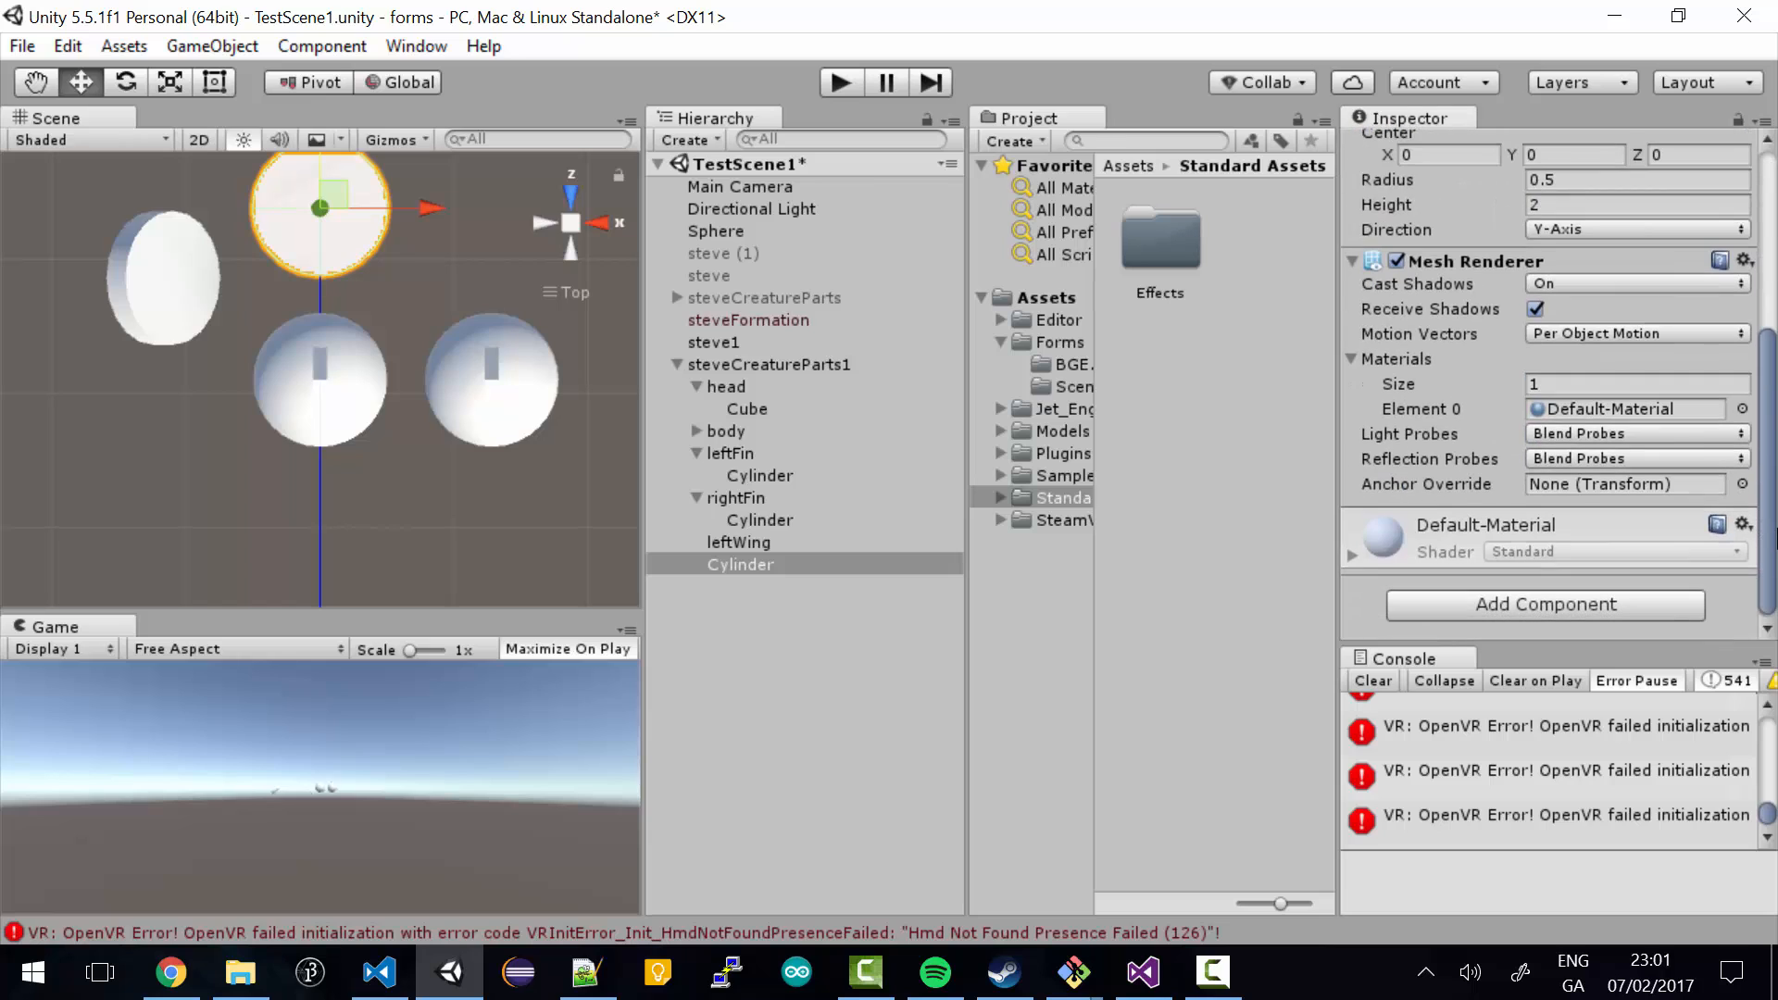
pyautogui.click(1565, 607)
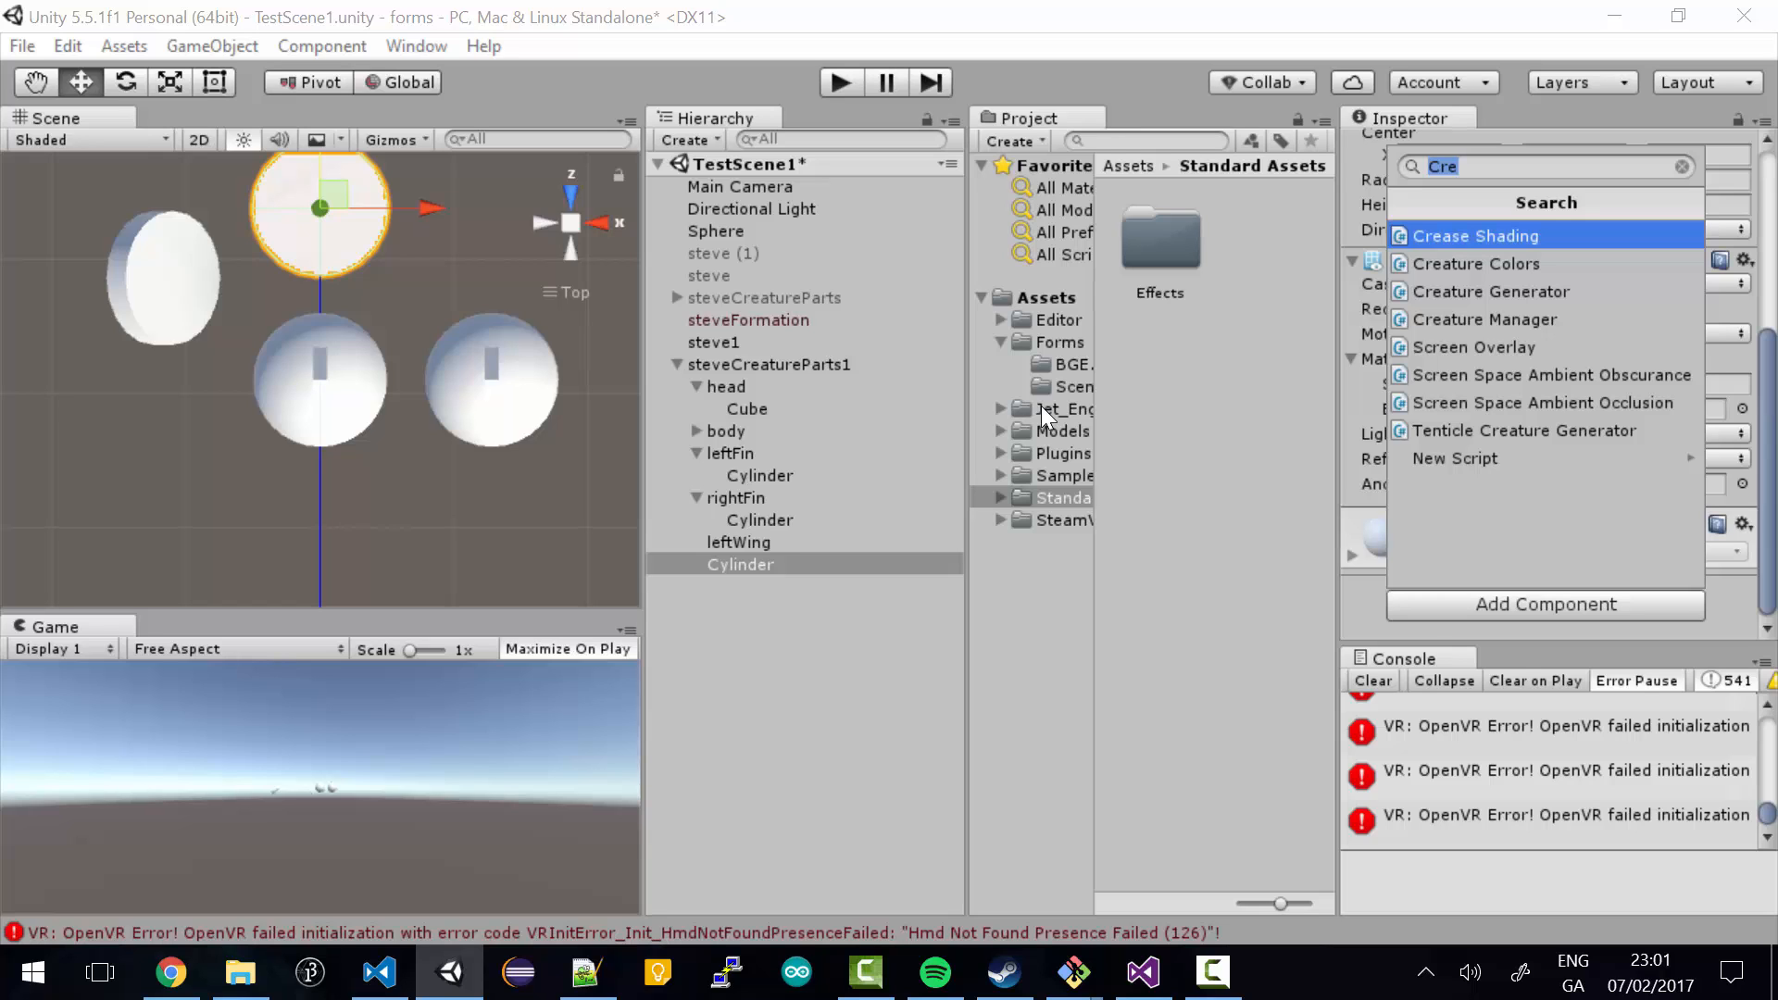
pyautogui.write('fin')
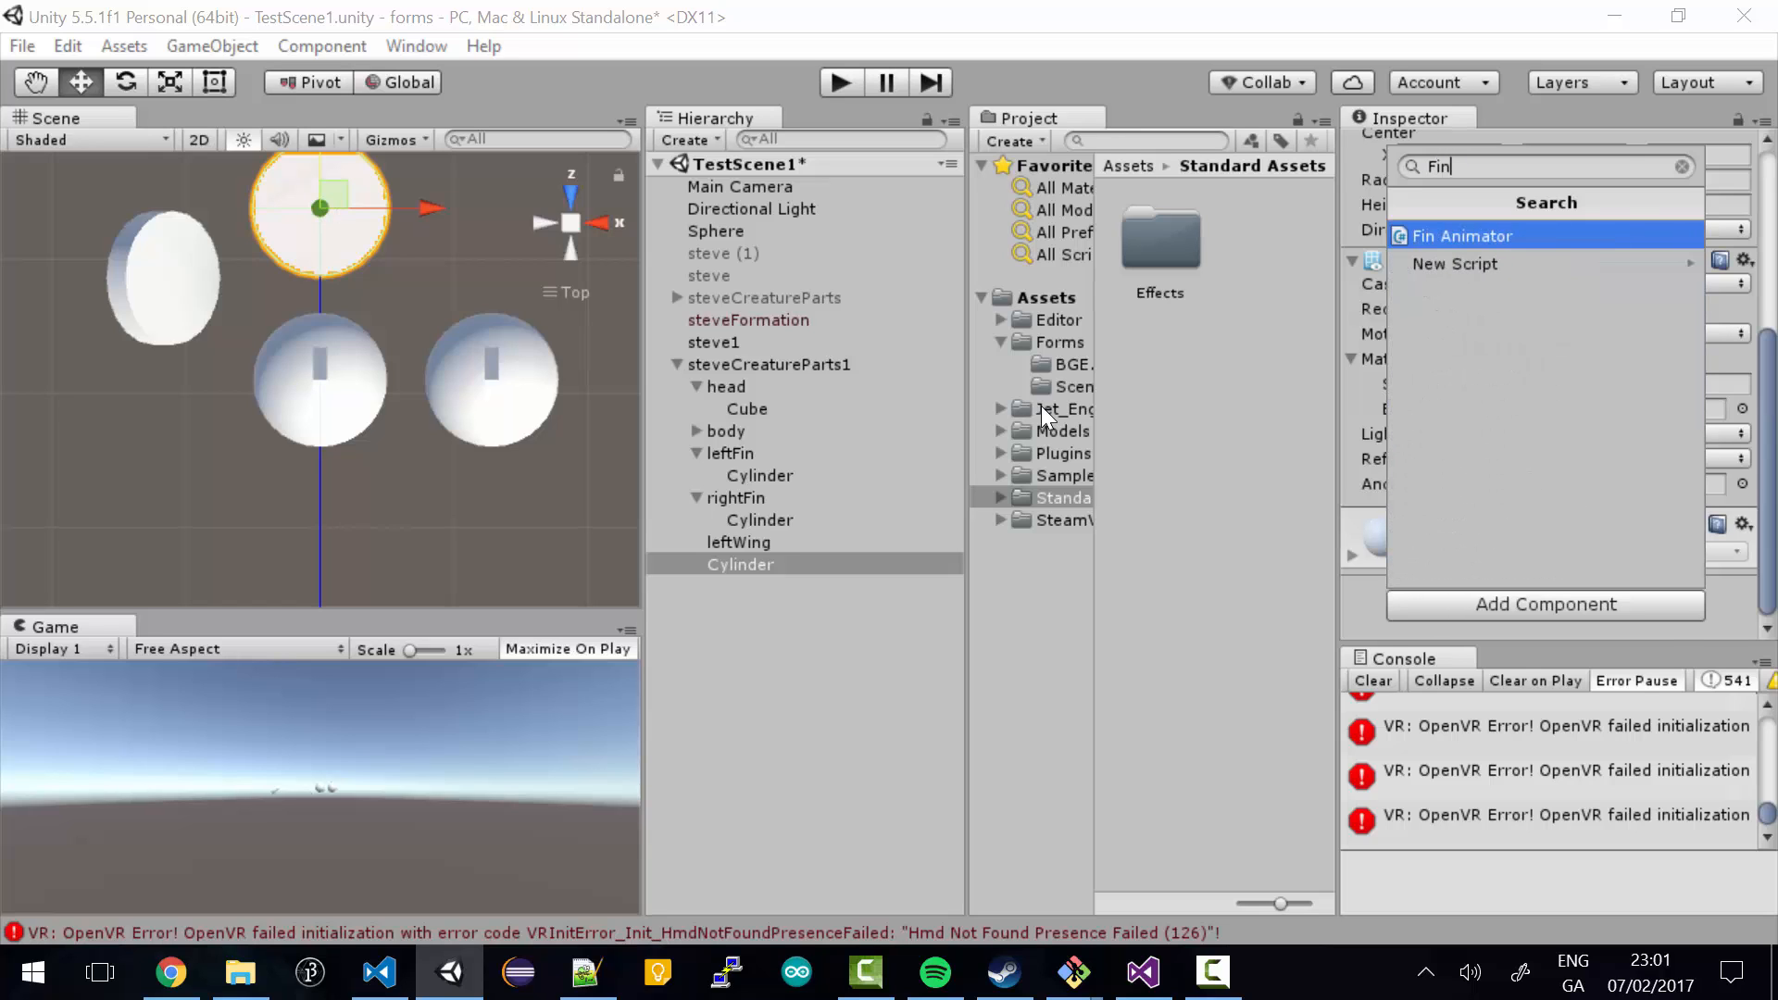
pyautogui.press('Return')
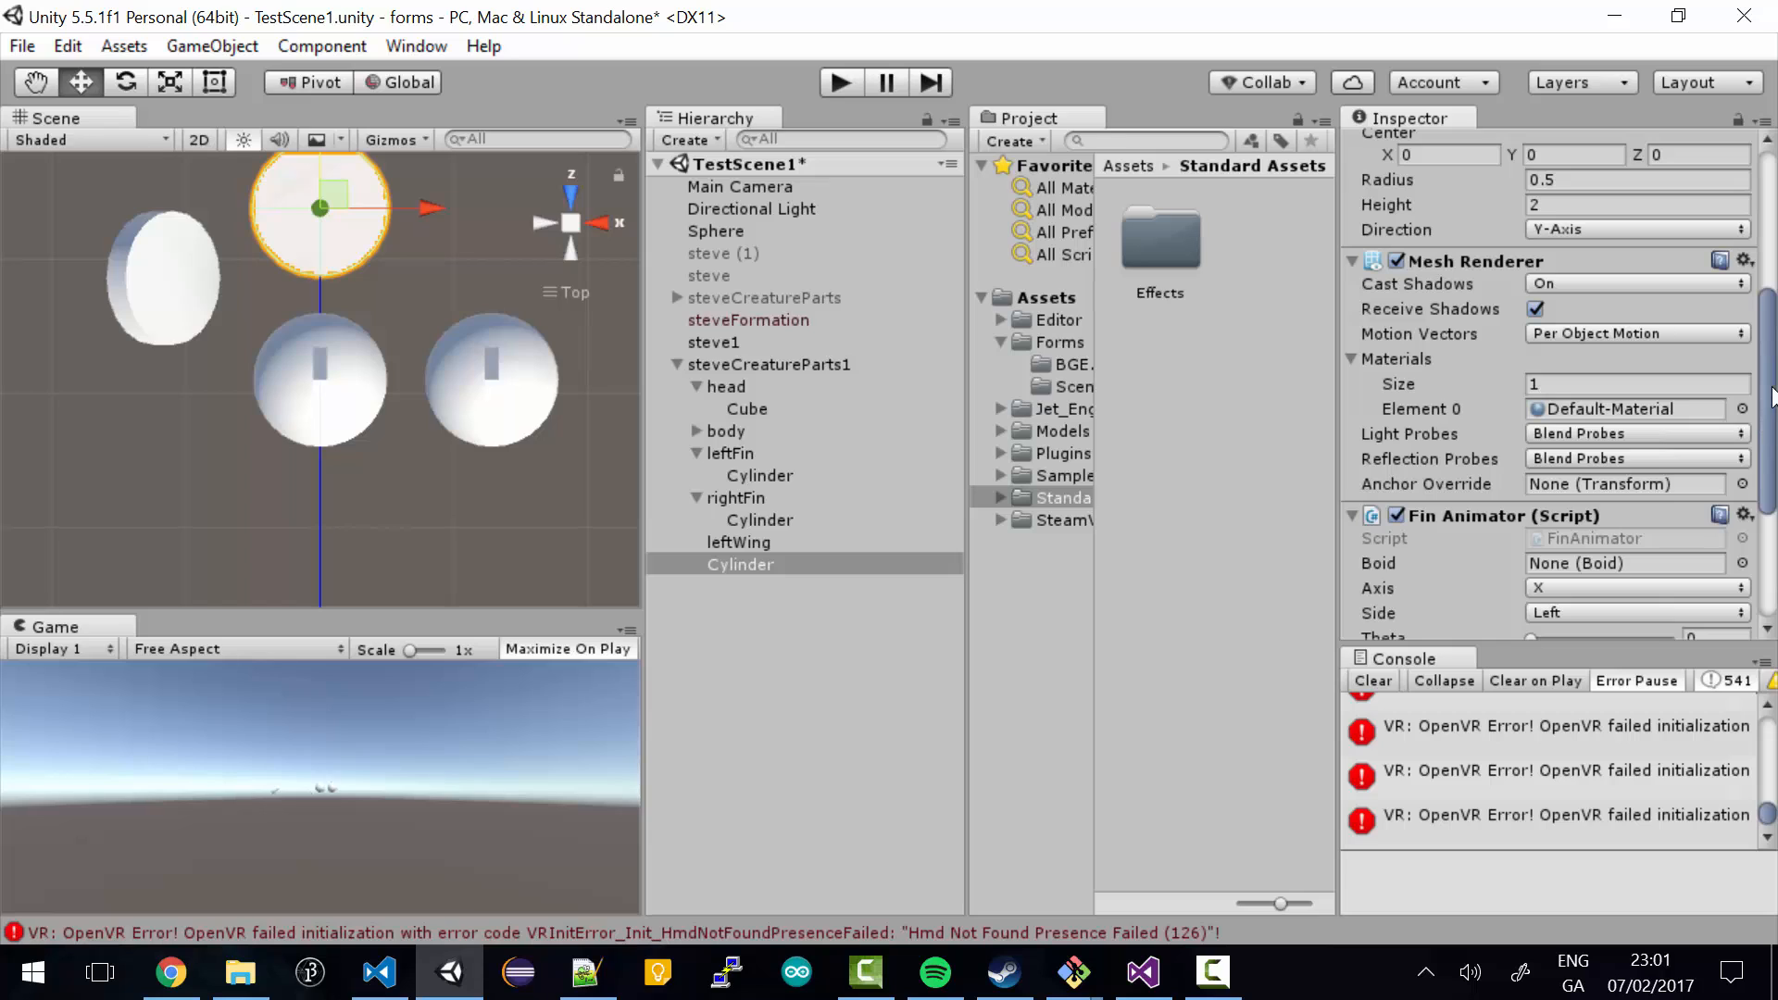
# - Add a Spine Animator script component to the same flattened cylinder
pyautogui.moveTo(1770, 389); pyautogui.dragTo(1774, 485)
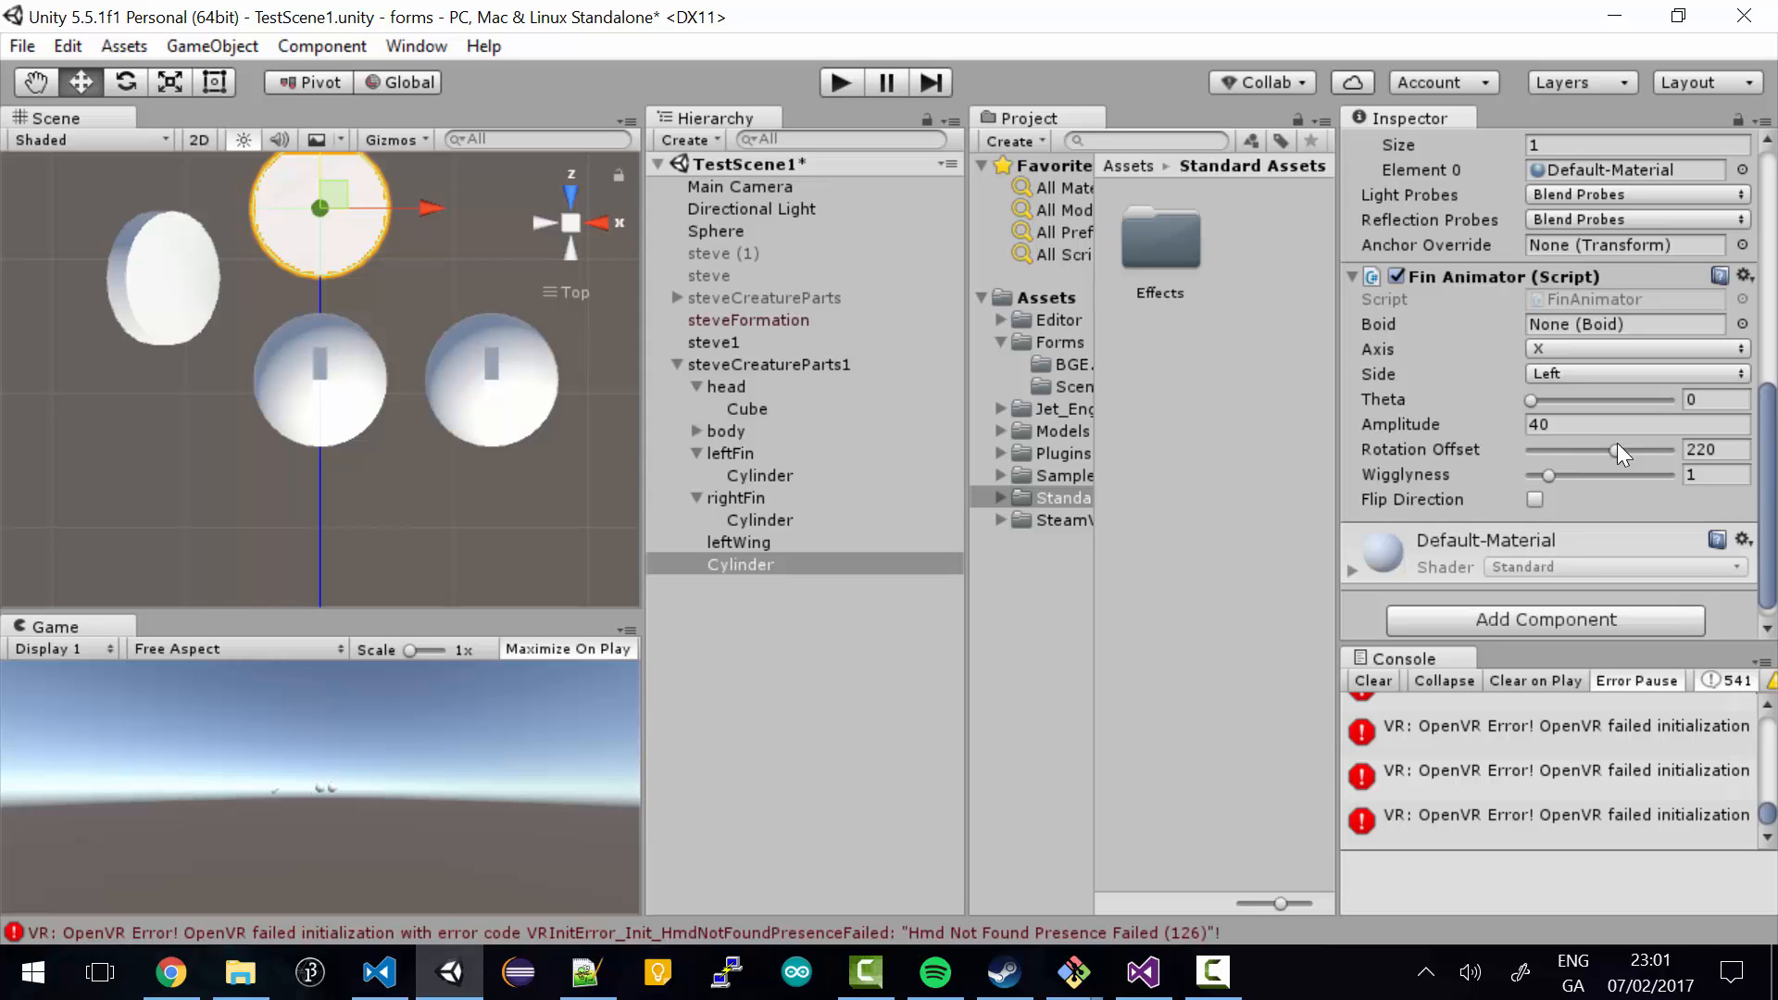
pyautogui.click(1499, 623)
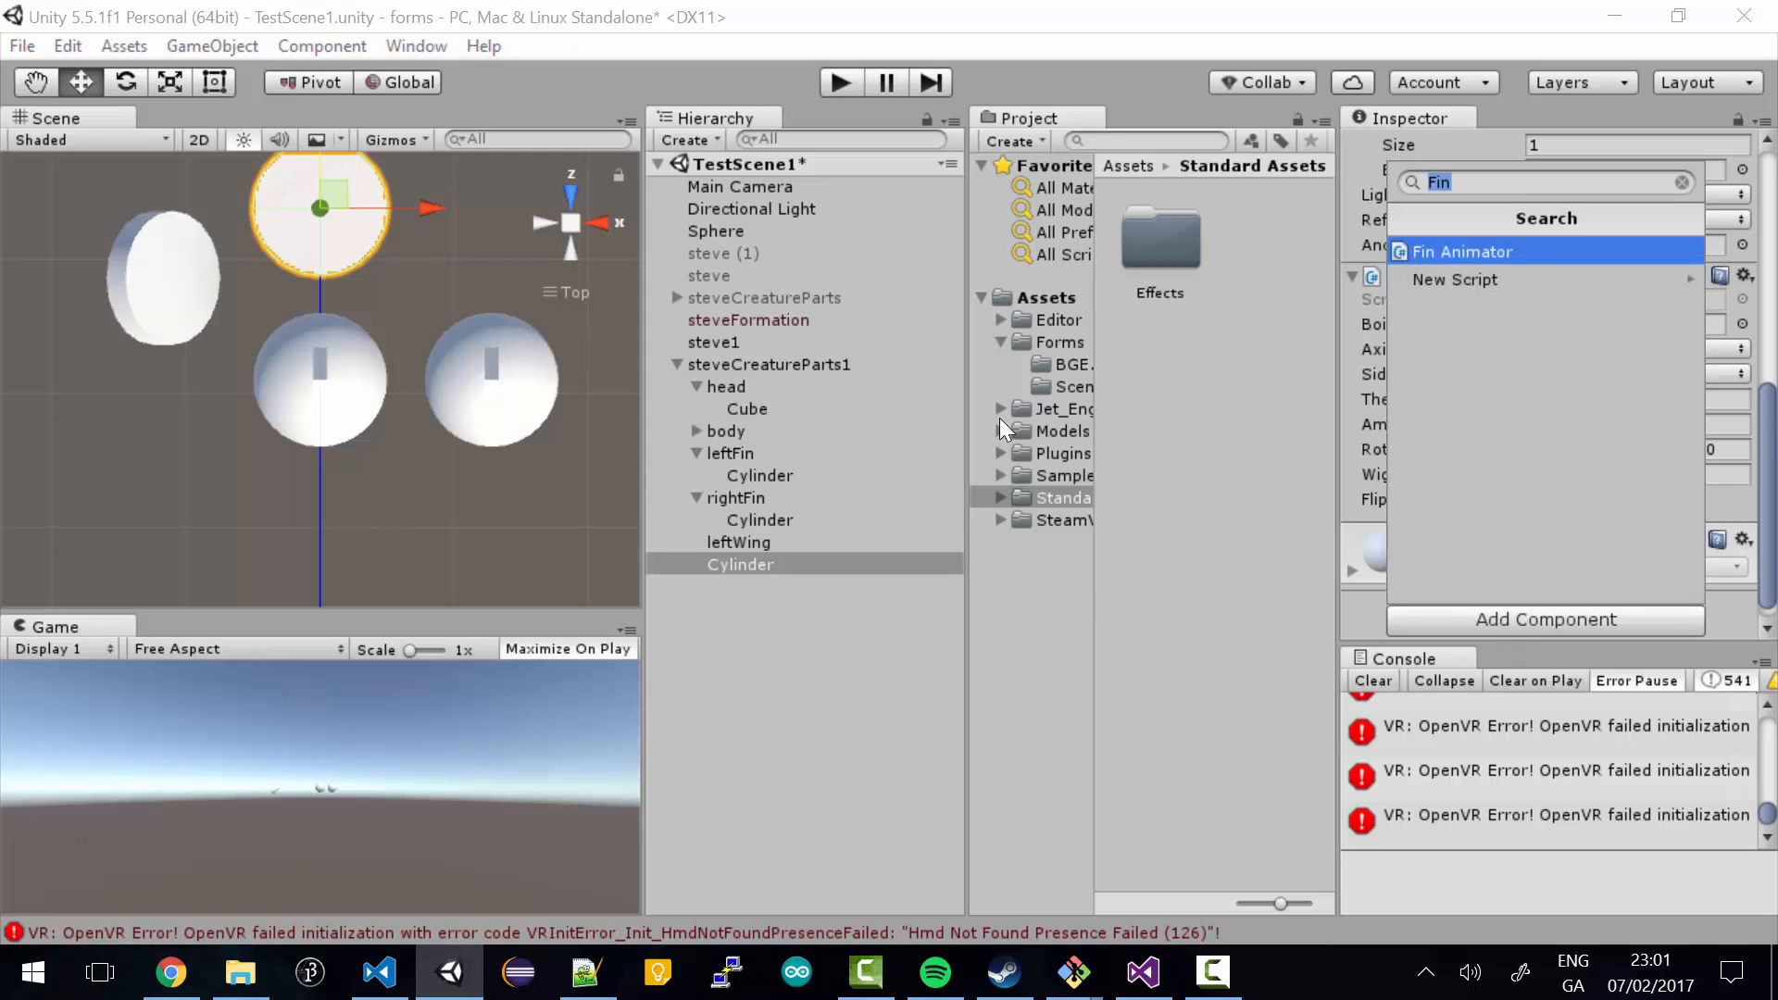
pyautogui.write('Spin')
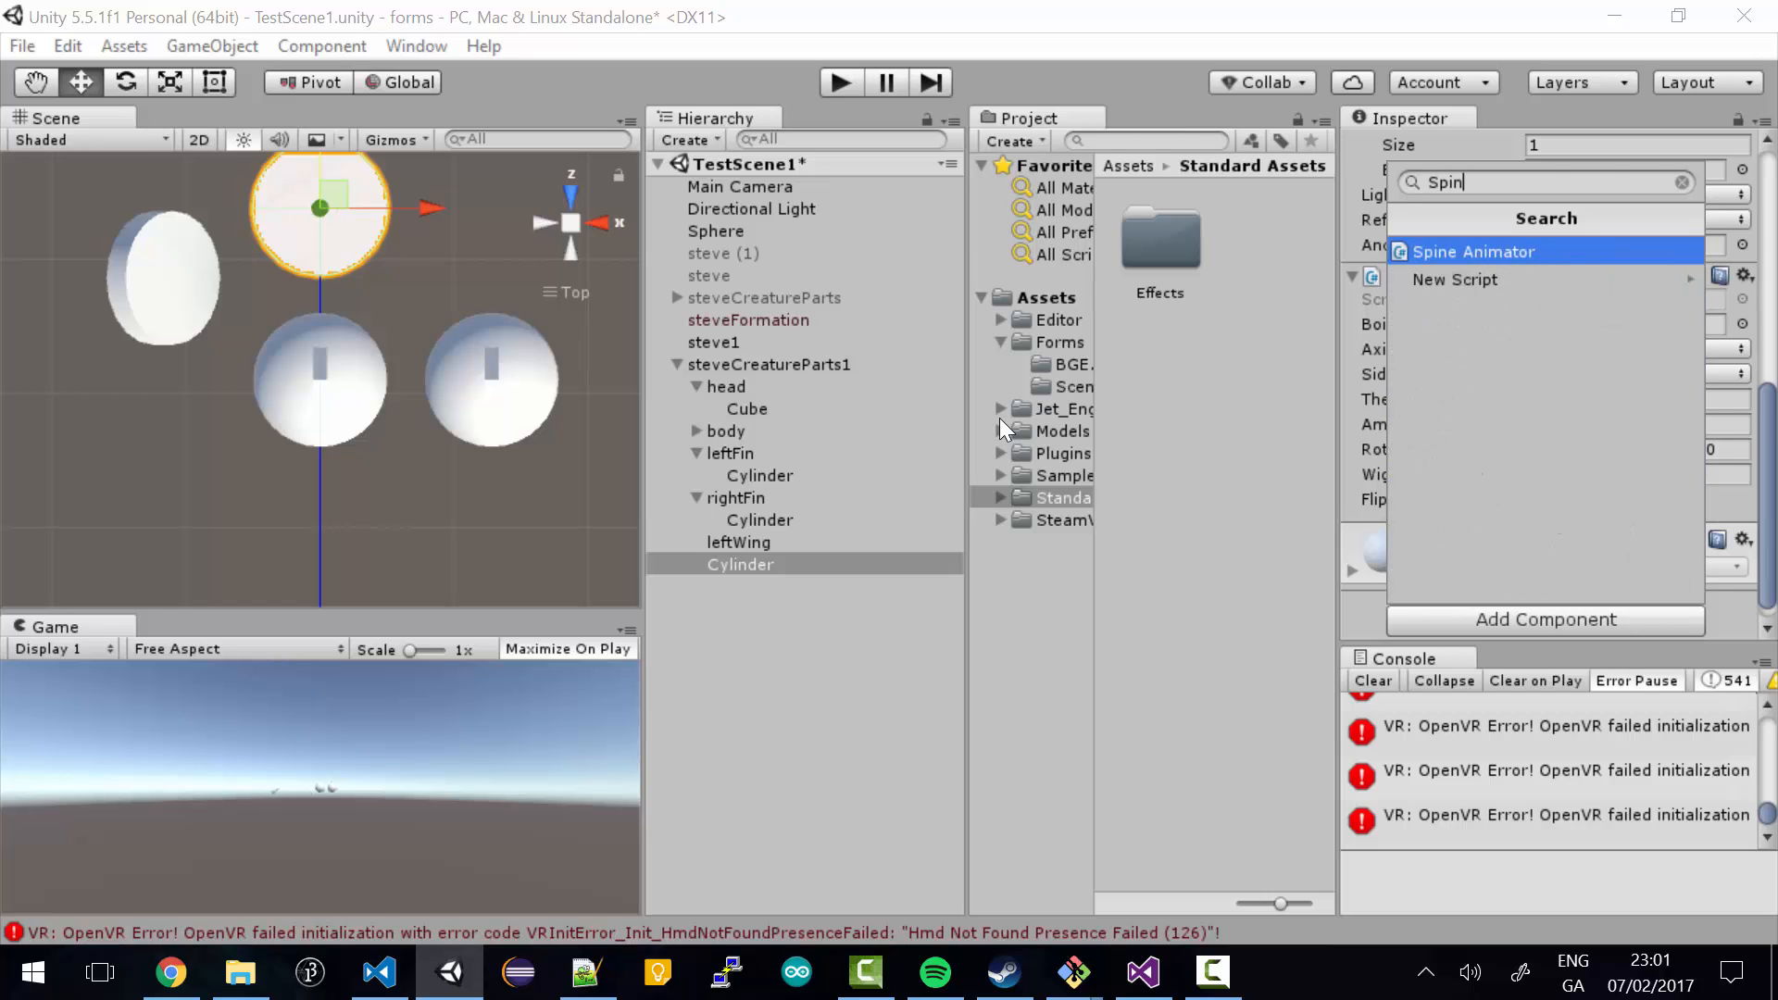
pyautogui.press('Return')
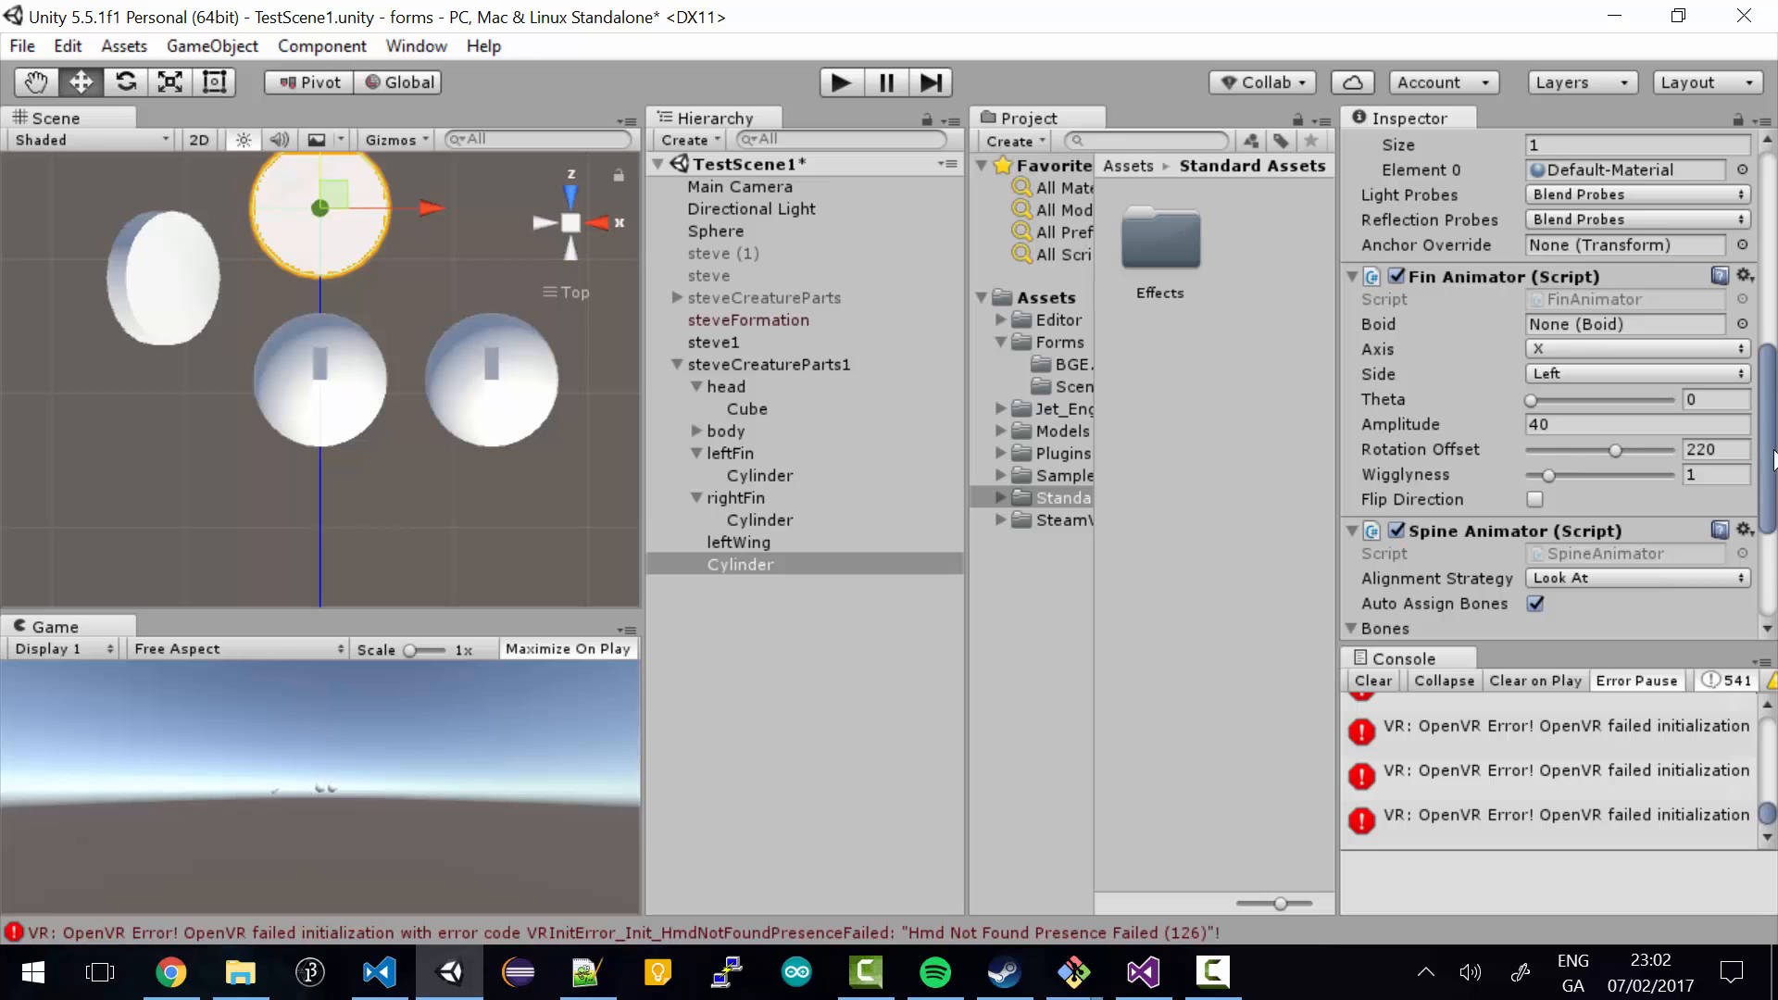
pyautogui.scroll(-5, 1774, 459)
# - Rename the flattened cylinder under steveCreatureParts1 as wingHead
pyautogui.click(739, 542)
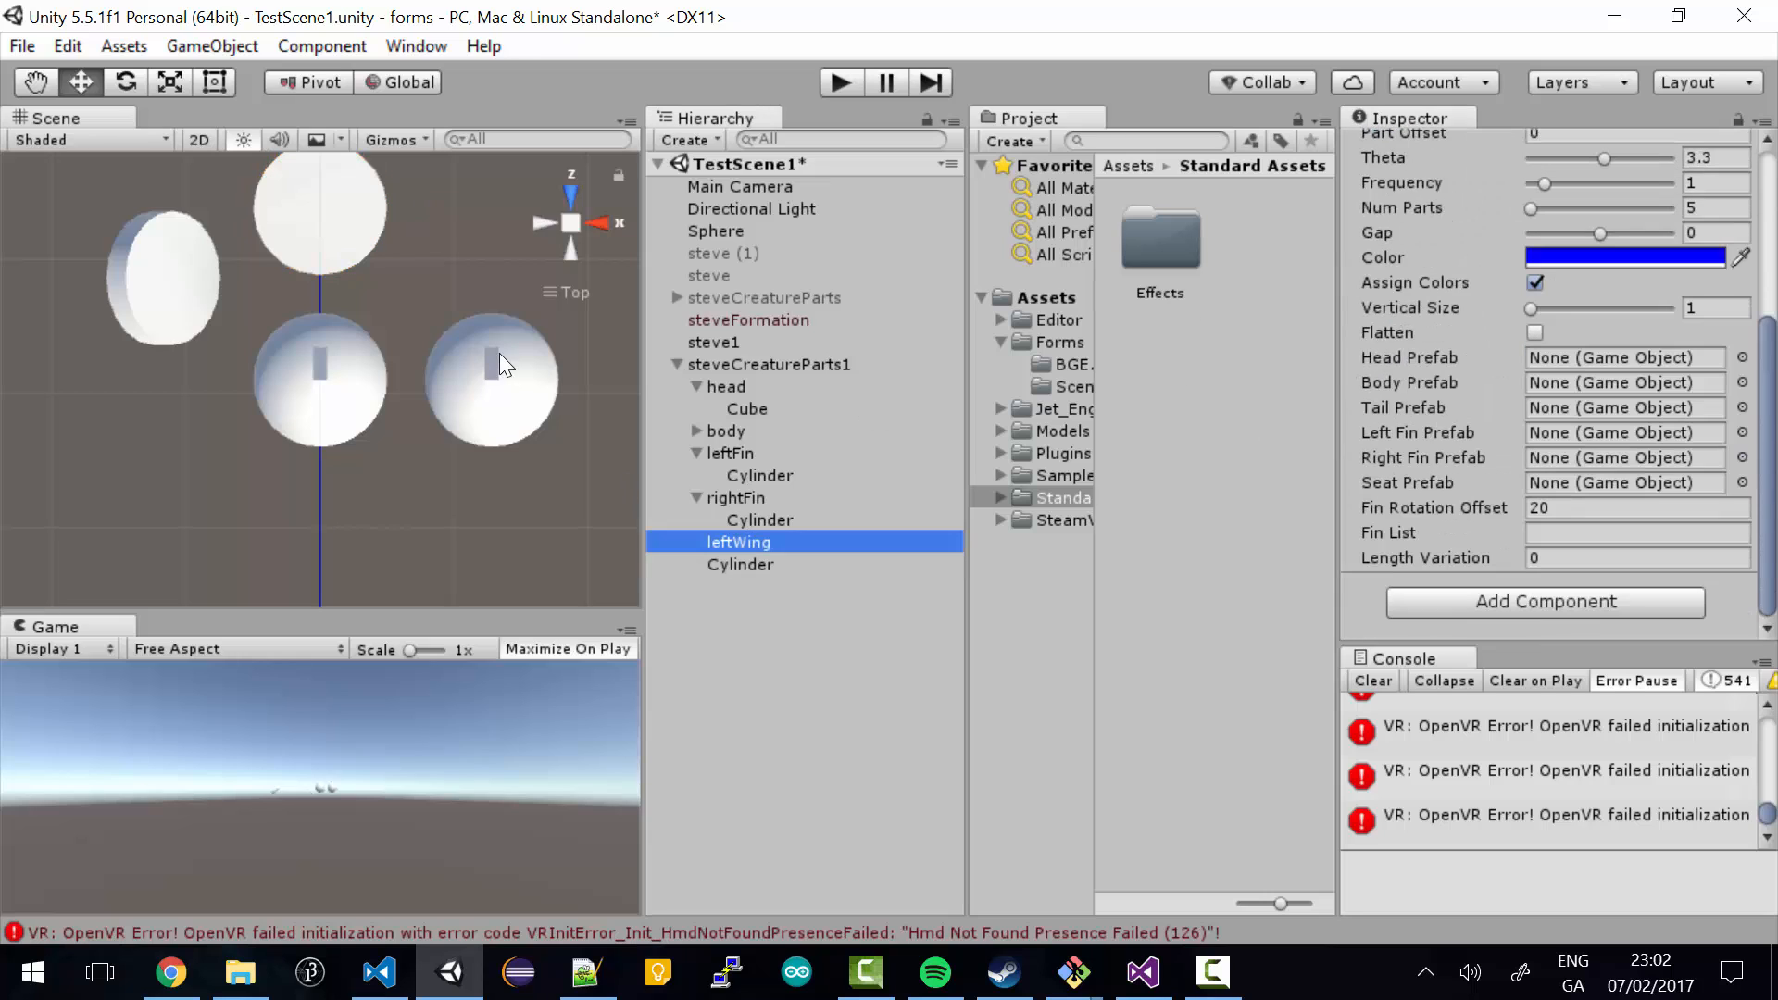
pyautogui.click(746, 562)
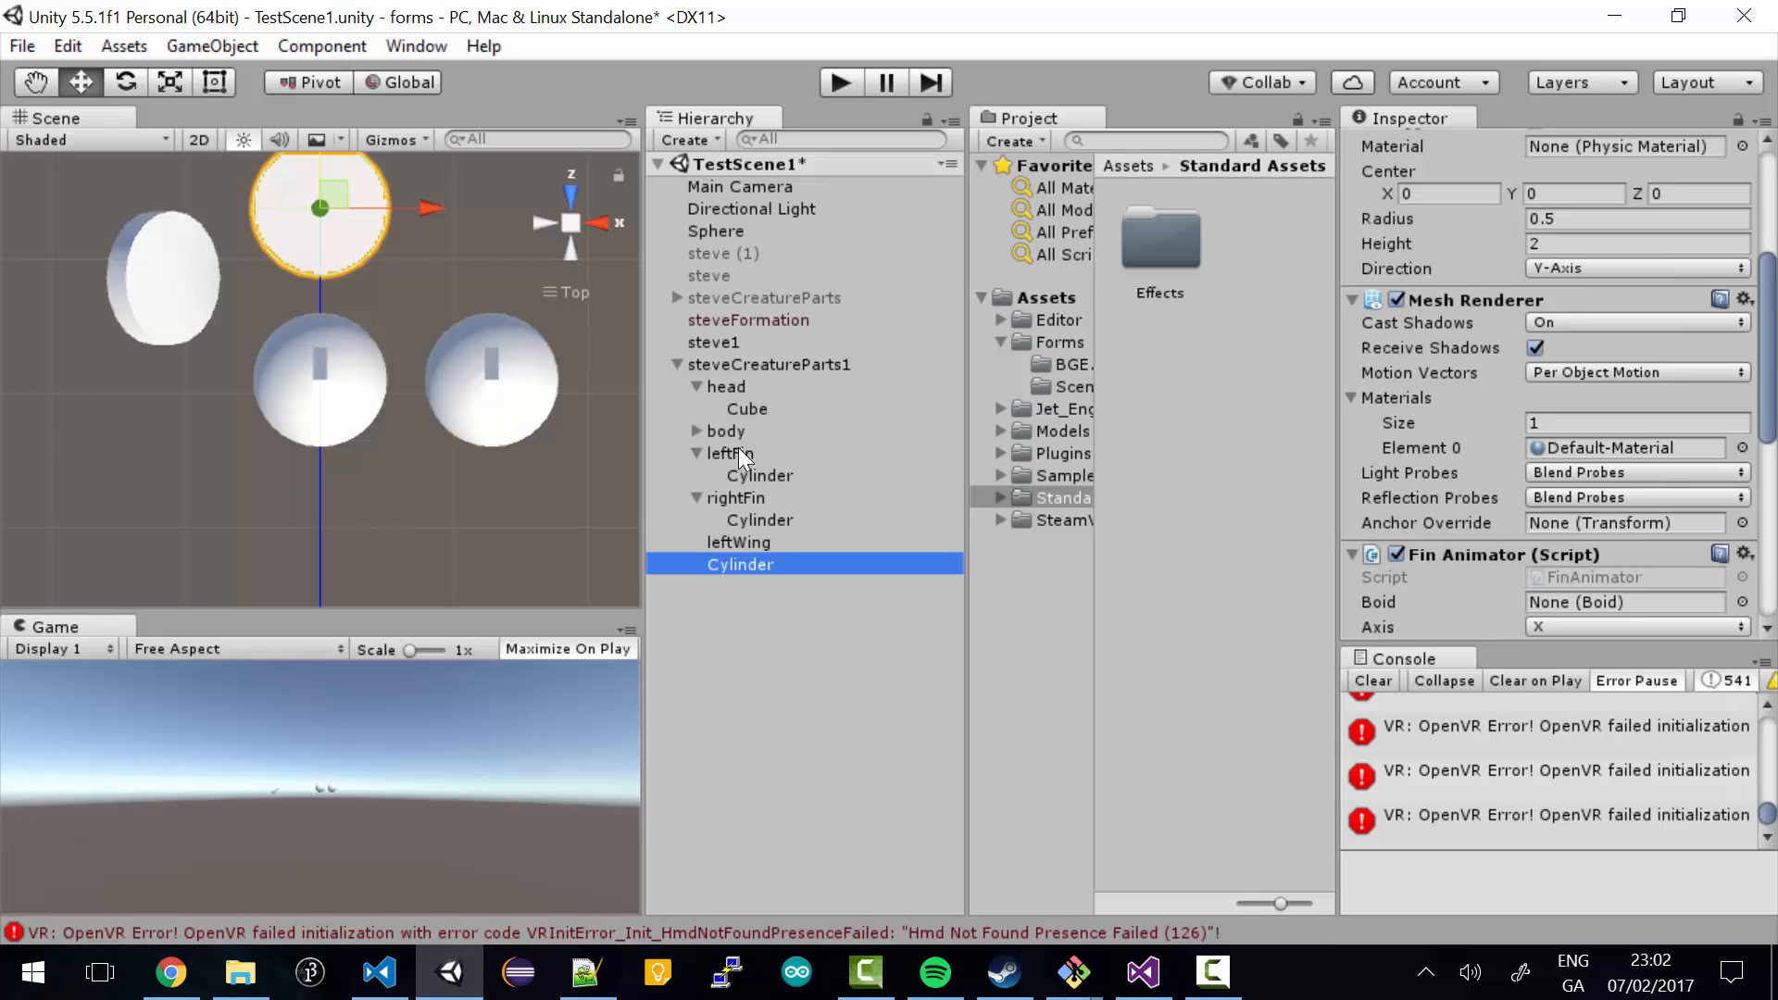
pyautogui.click(739, 362)
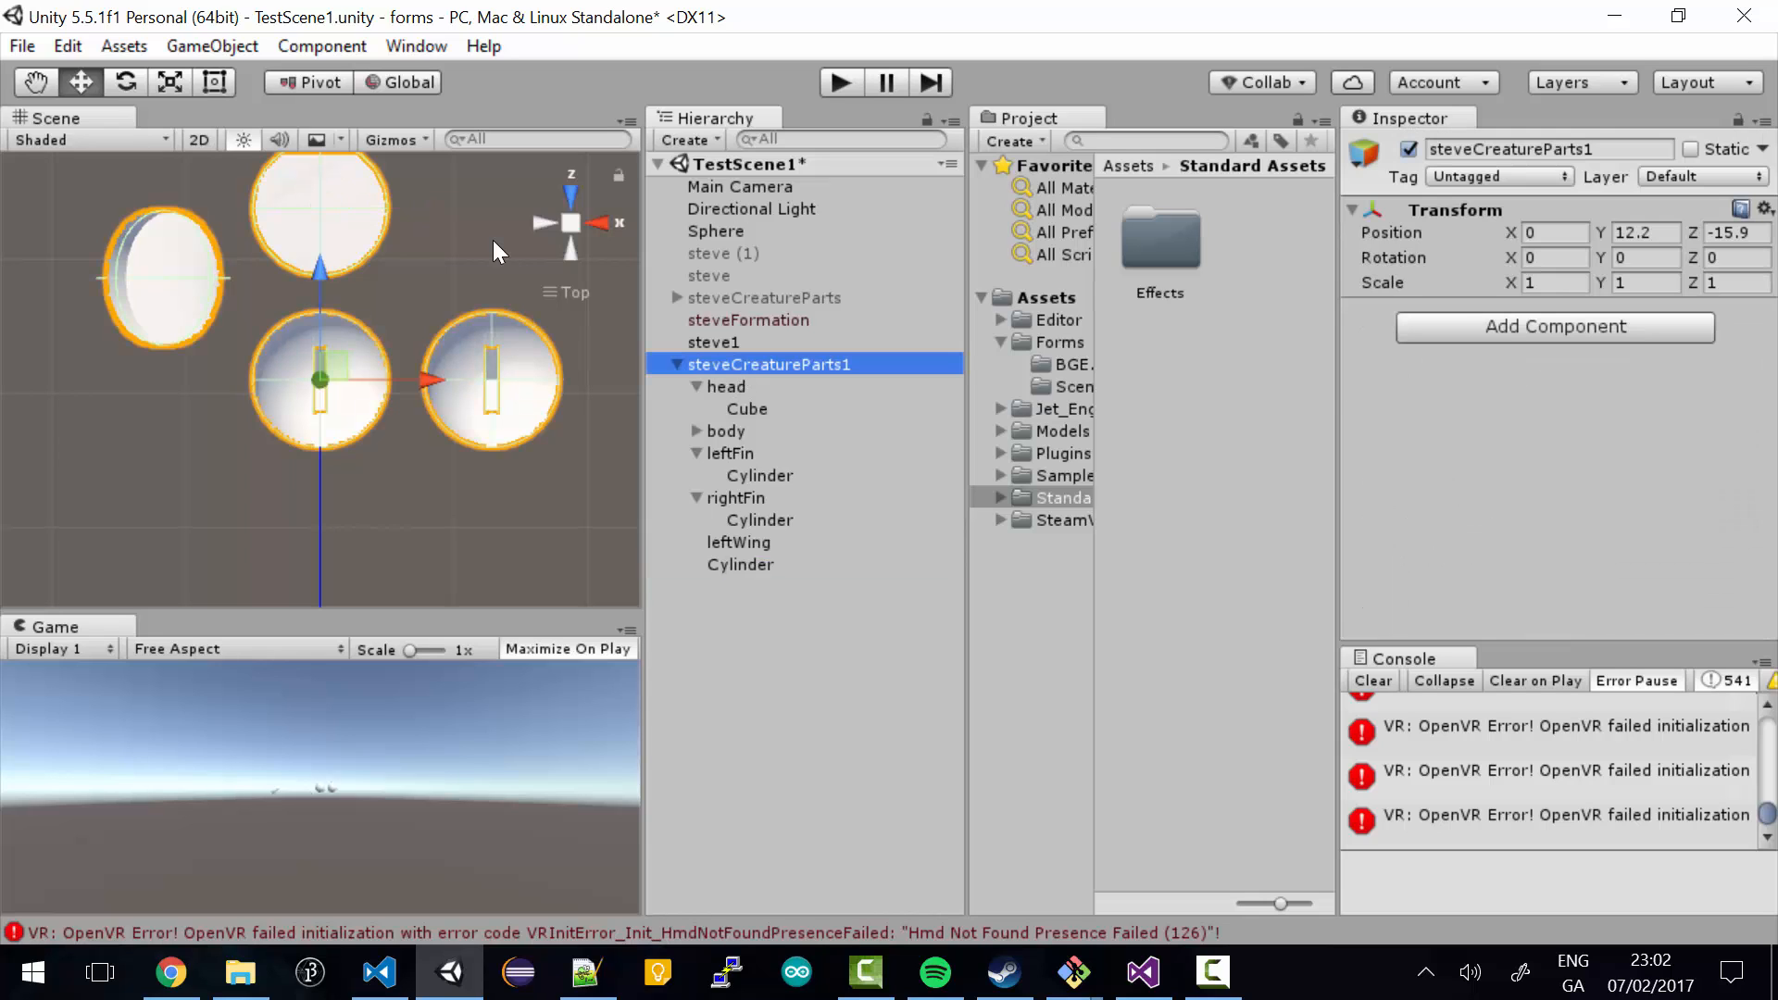
pyautogui.click(738, 563)
pyautogui.rightClick(738, 562)
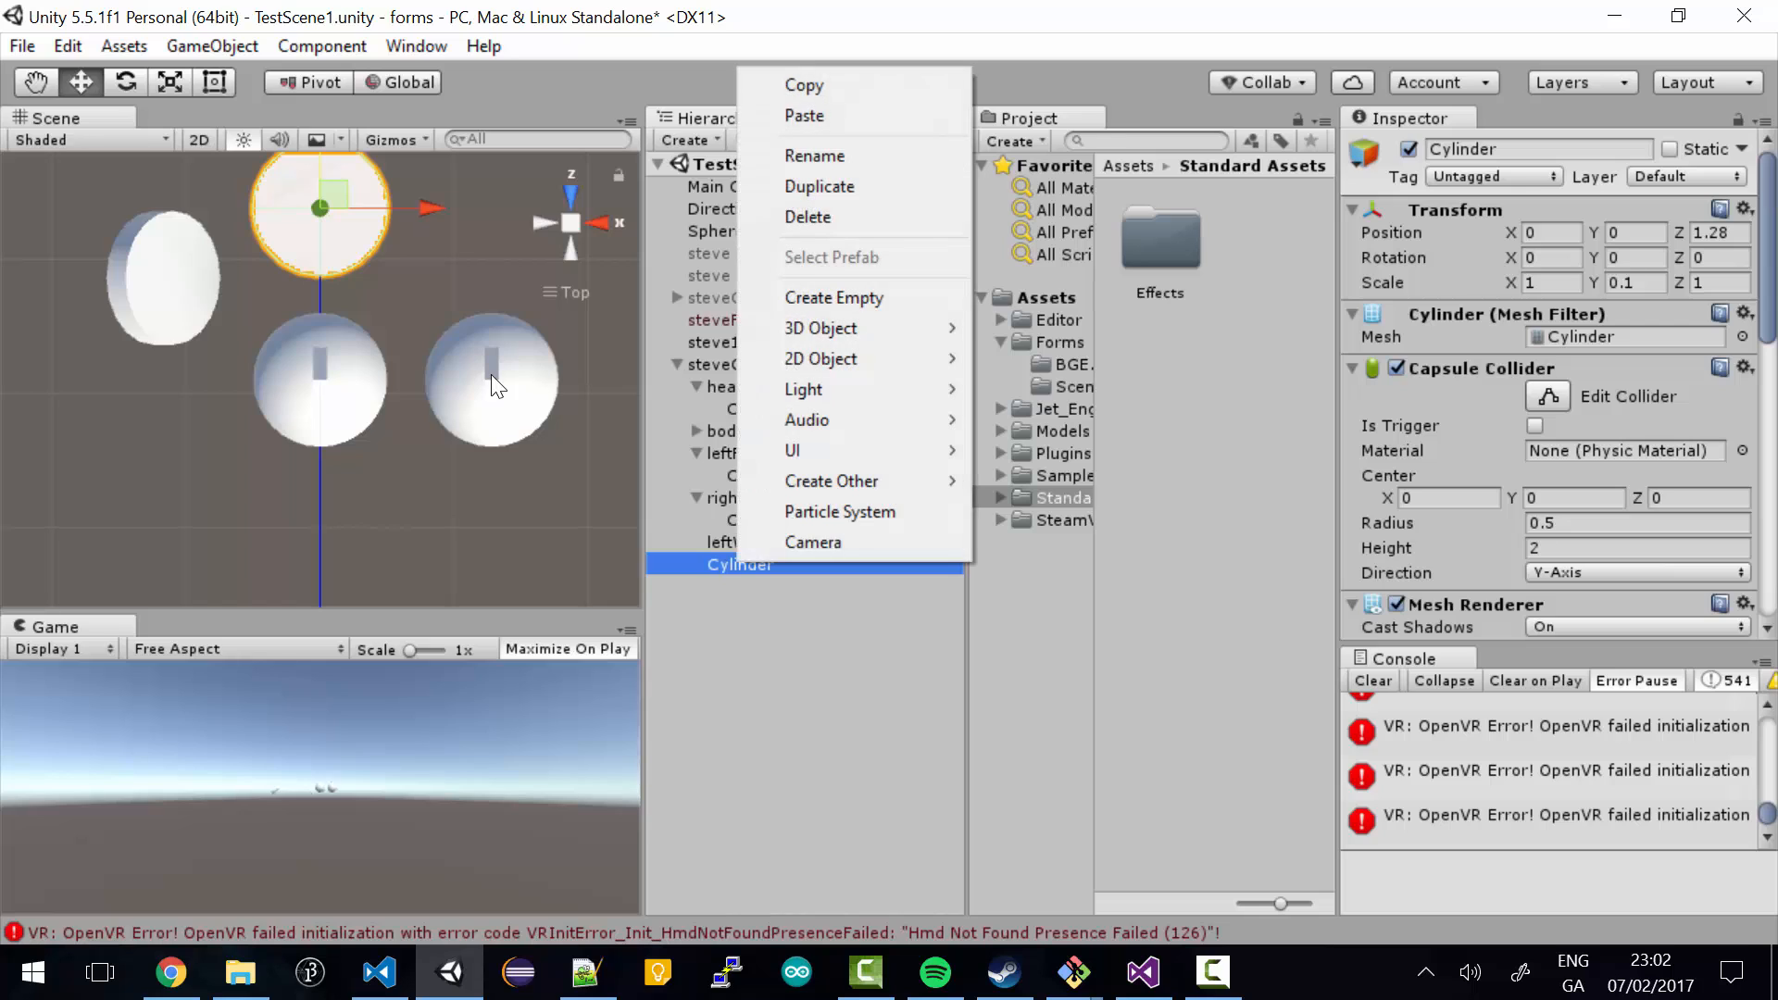
pyautogui.click(801, 156)
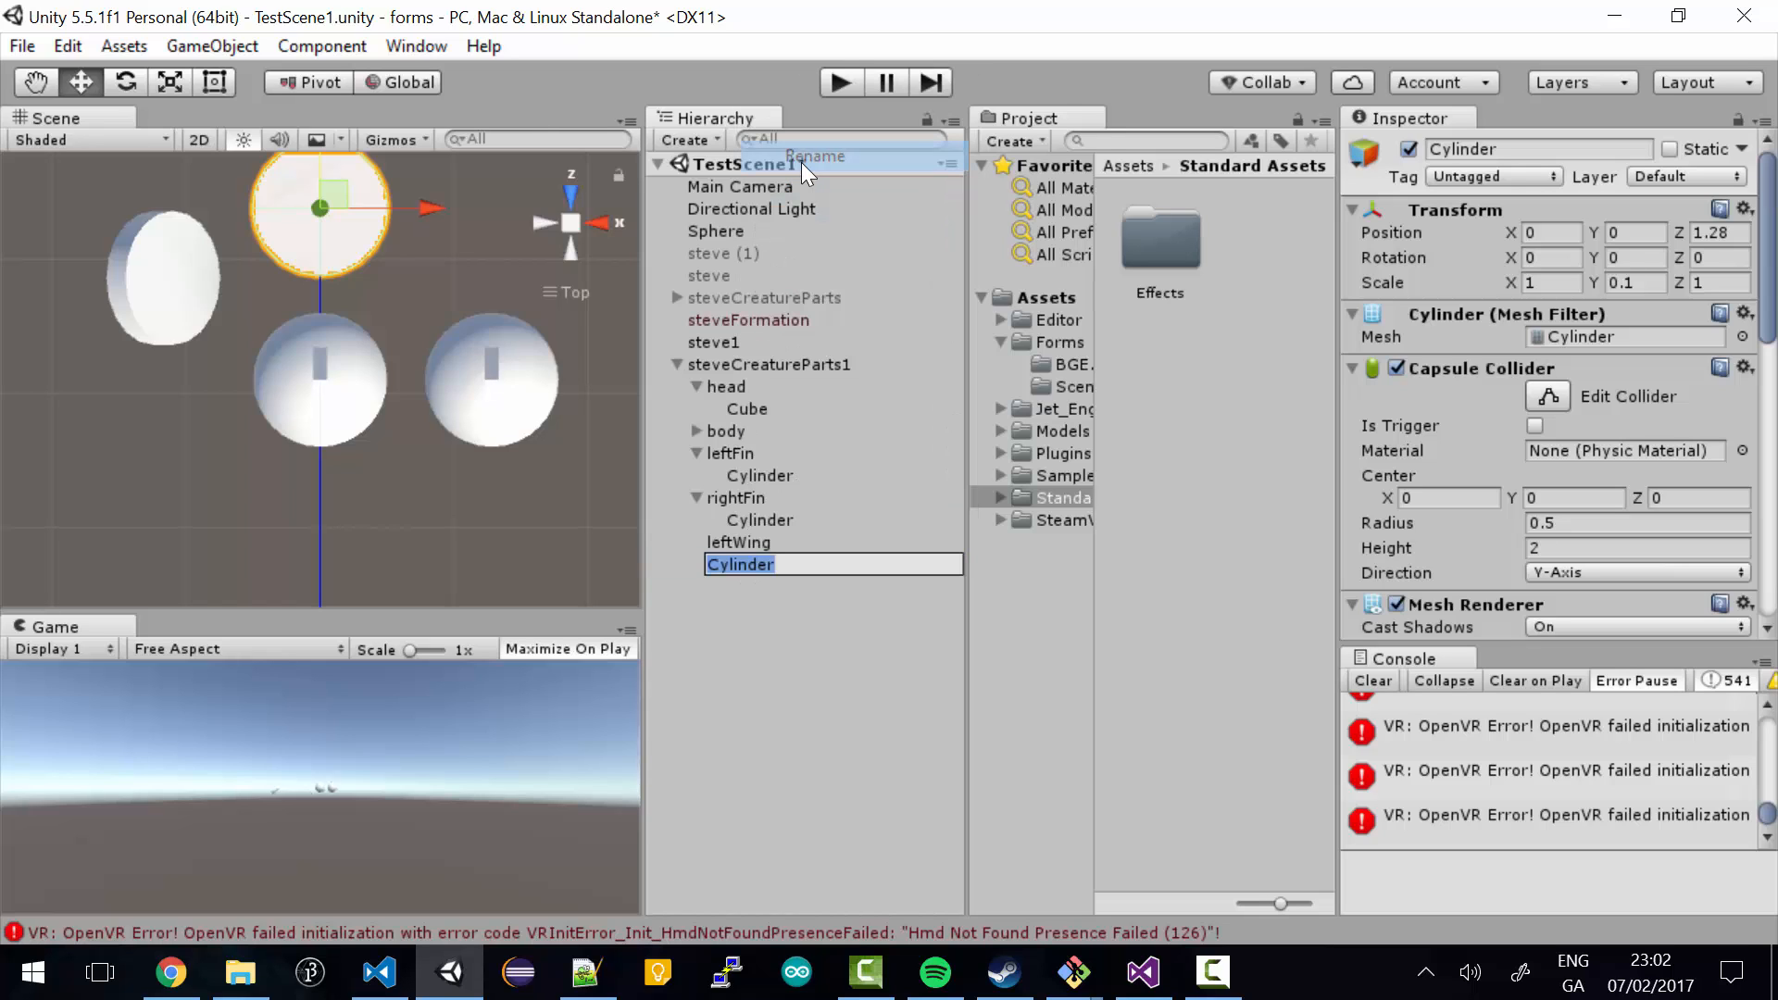
pyautogui.write('wingHead')
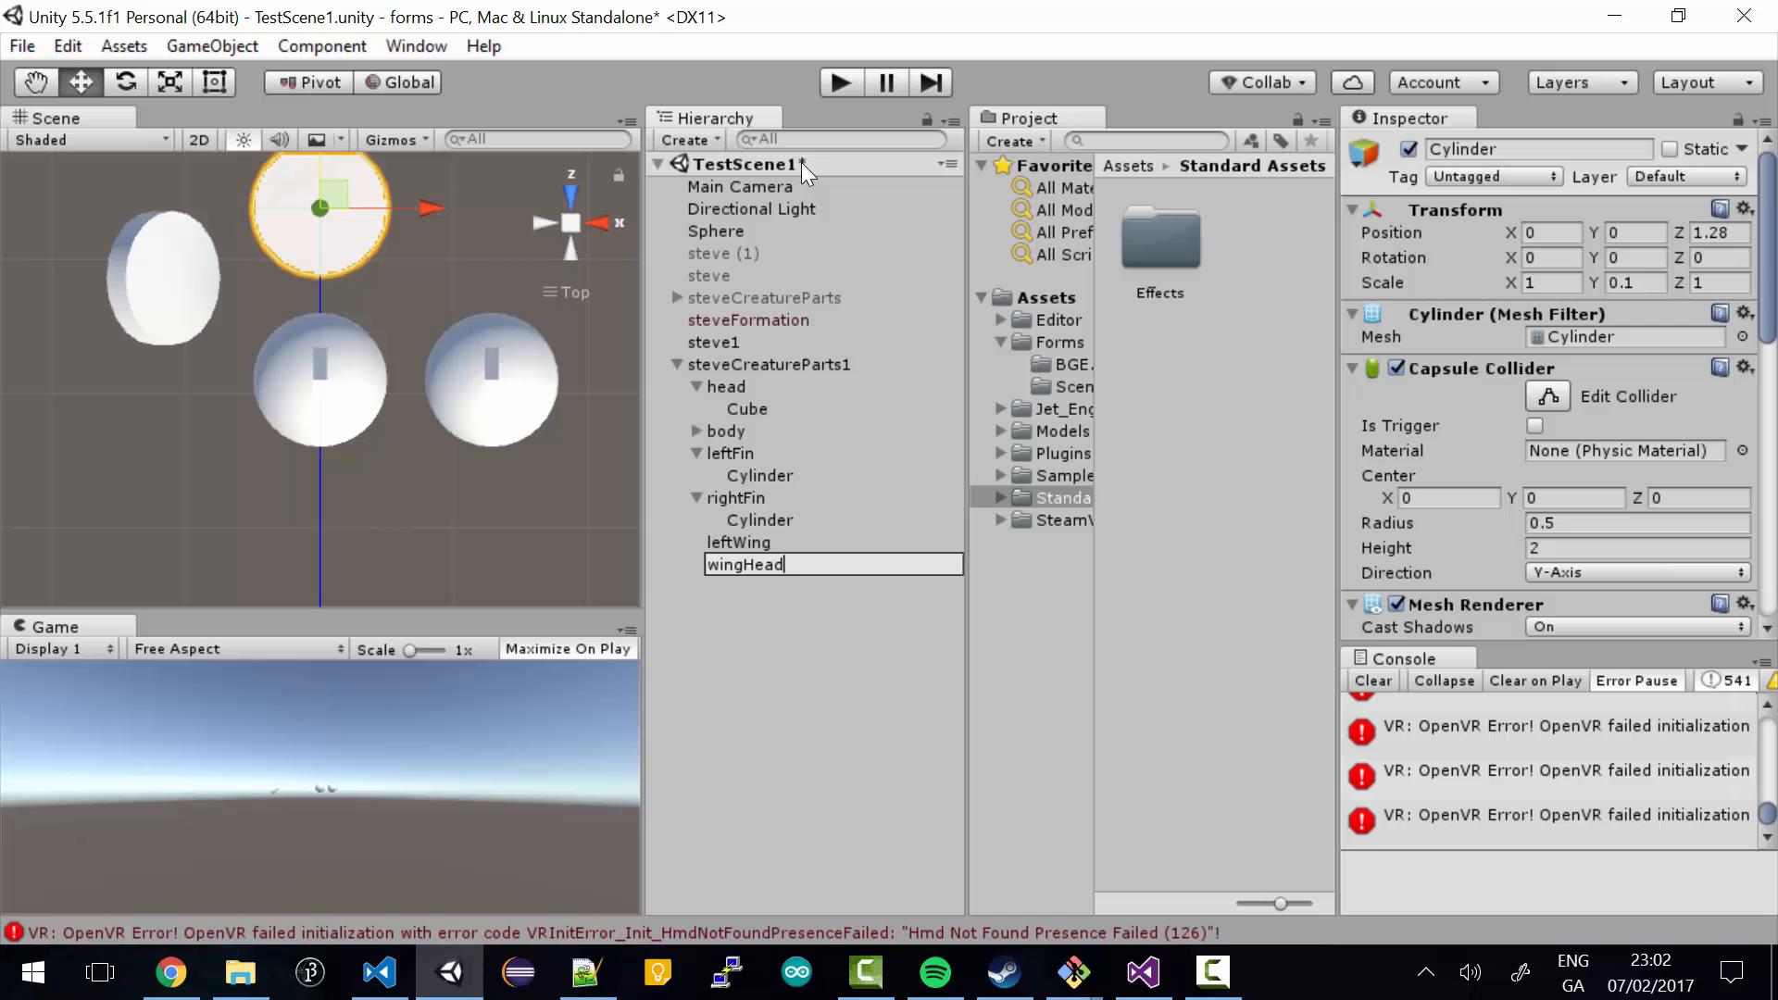
pyautogui.press('Return')
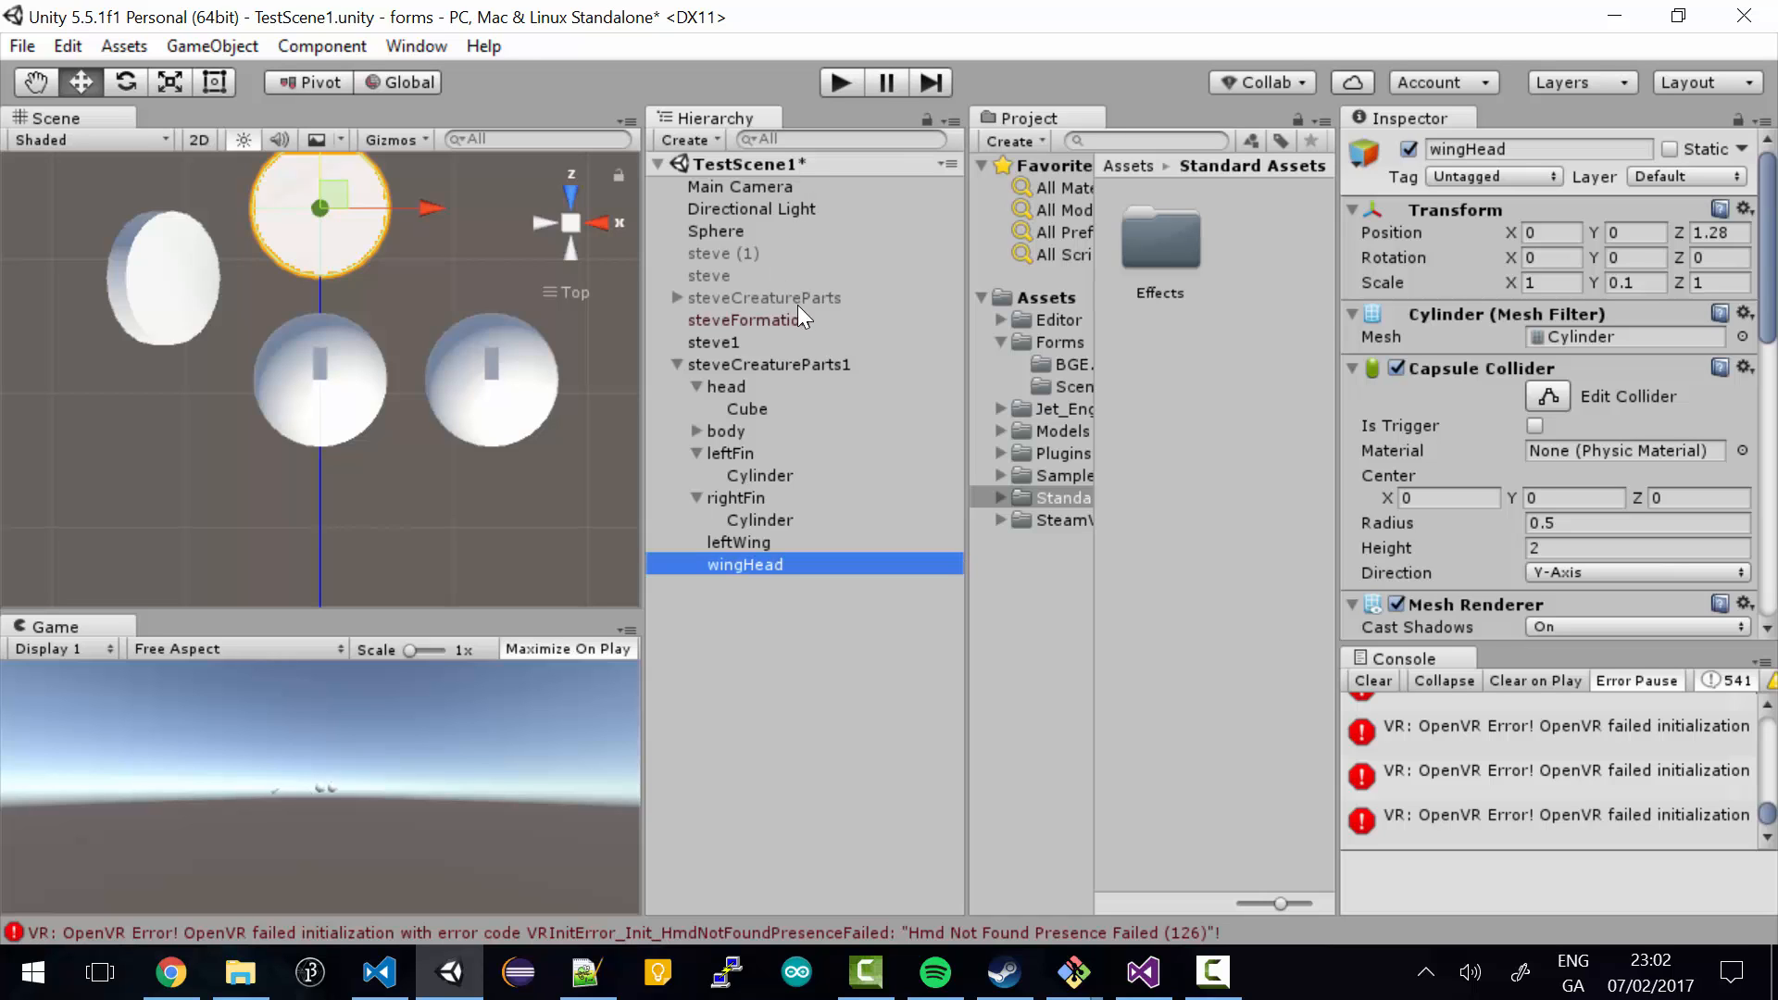
# - Add another 3D cylinder as a child of steveCreatureParts1 for the wing's body part
pyautogui.click(752, 366)
pyautogui.press('f')
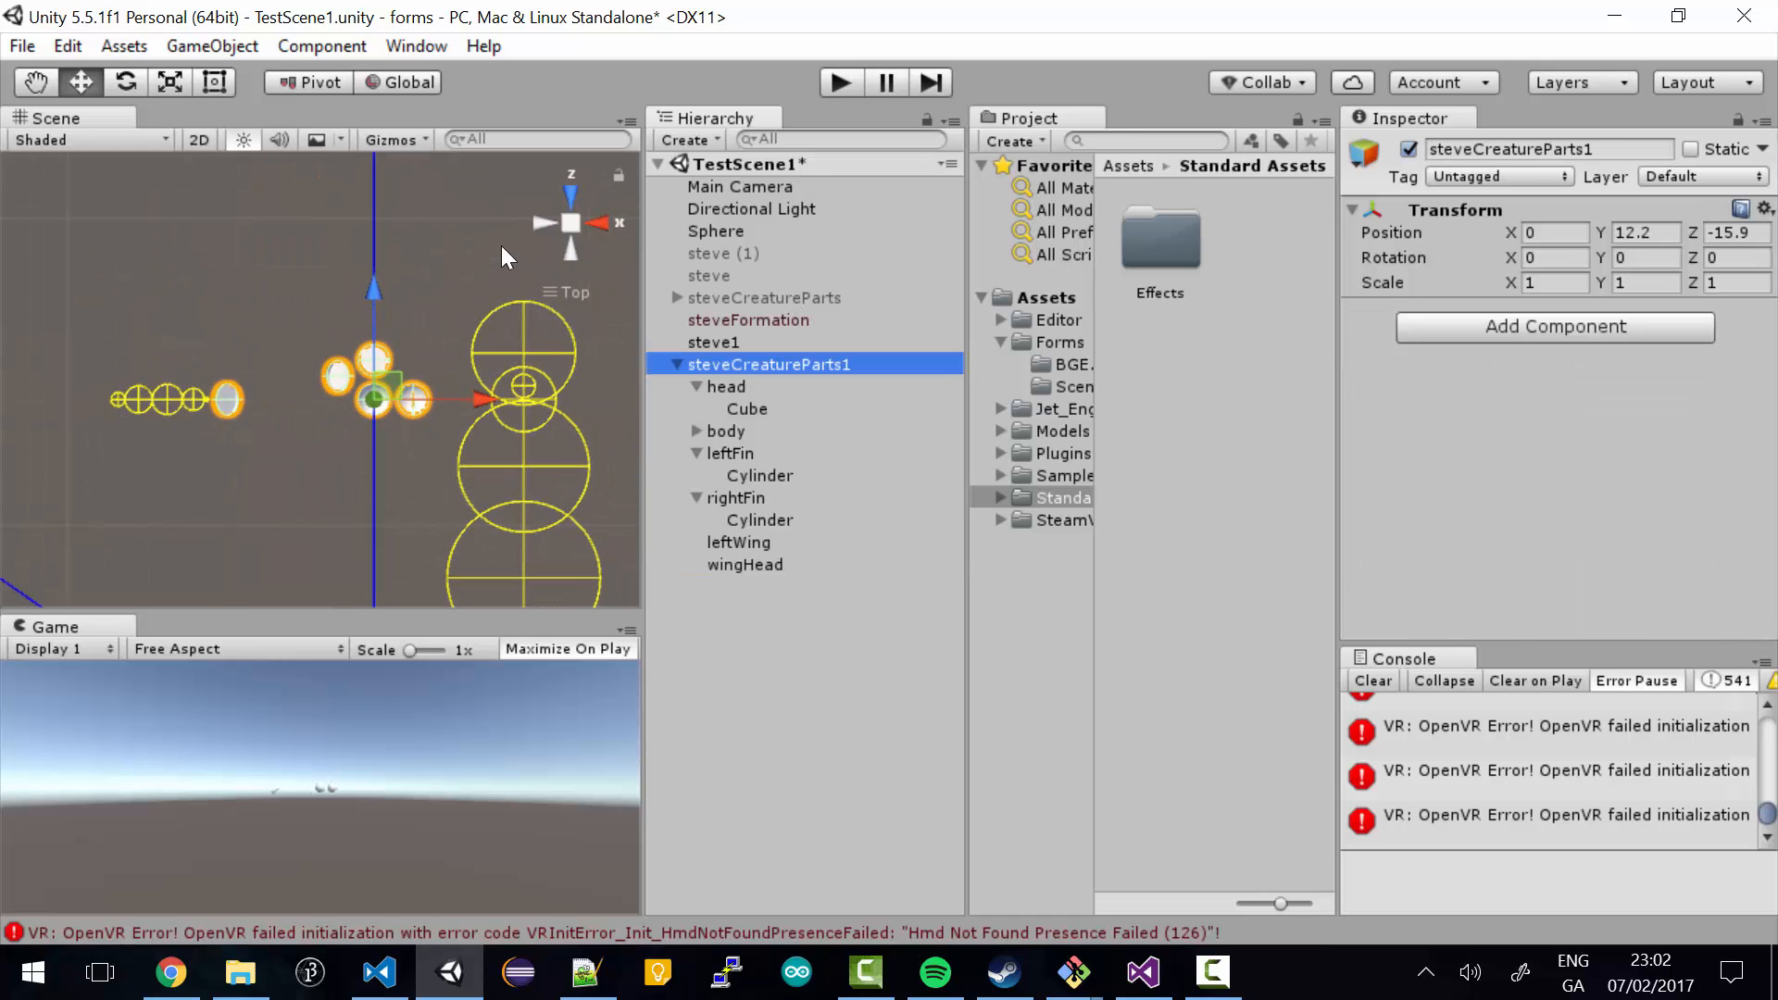
pyautogui.rightClick(752, 367)
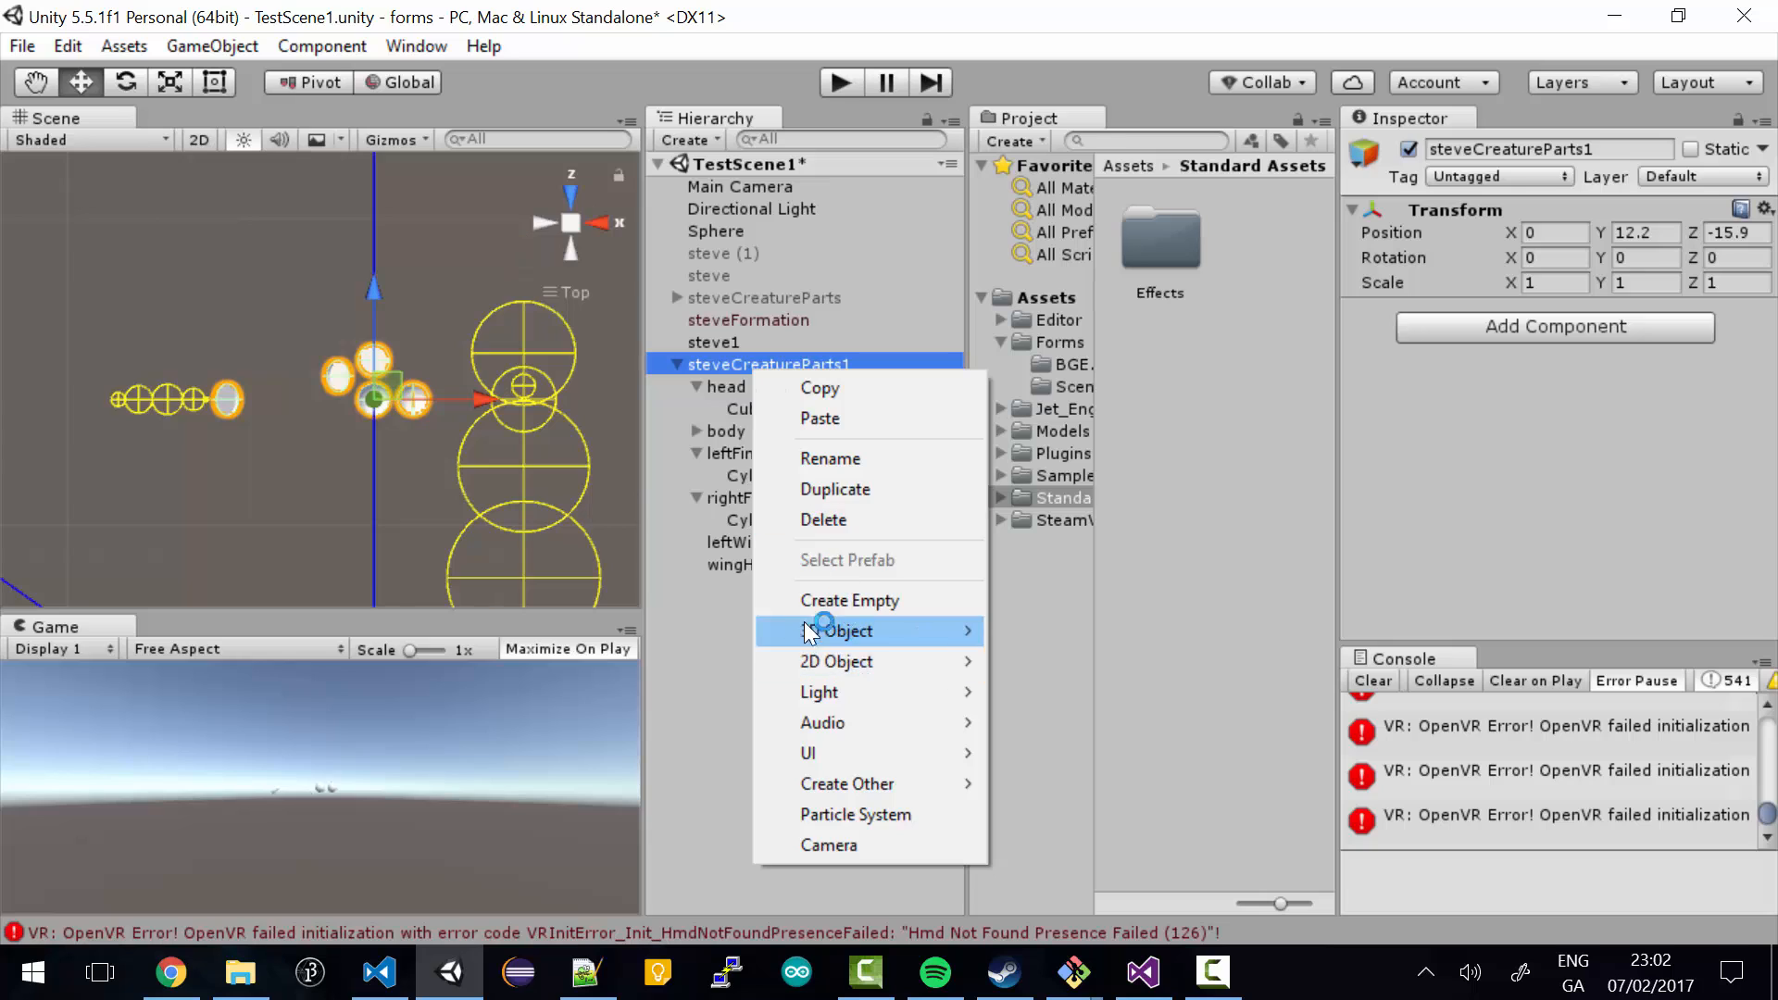
pyautogui.click(742, 567)
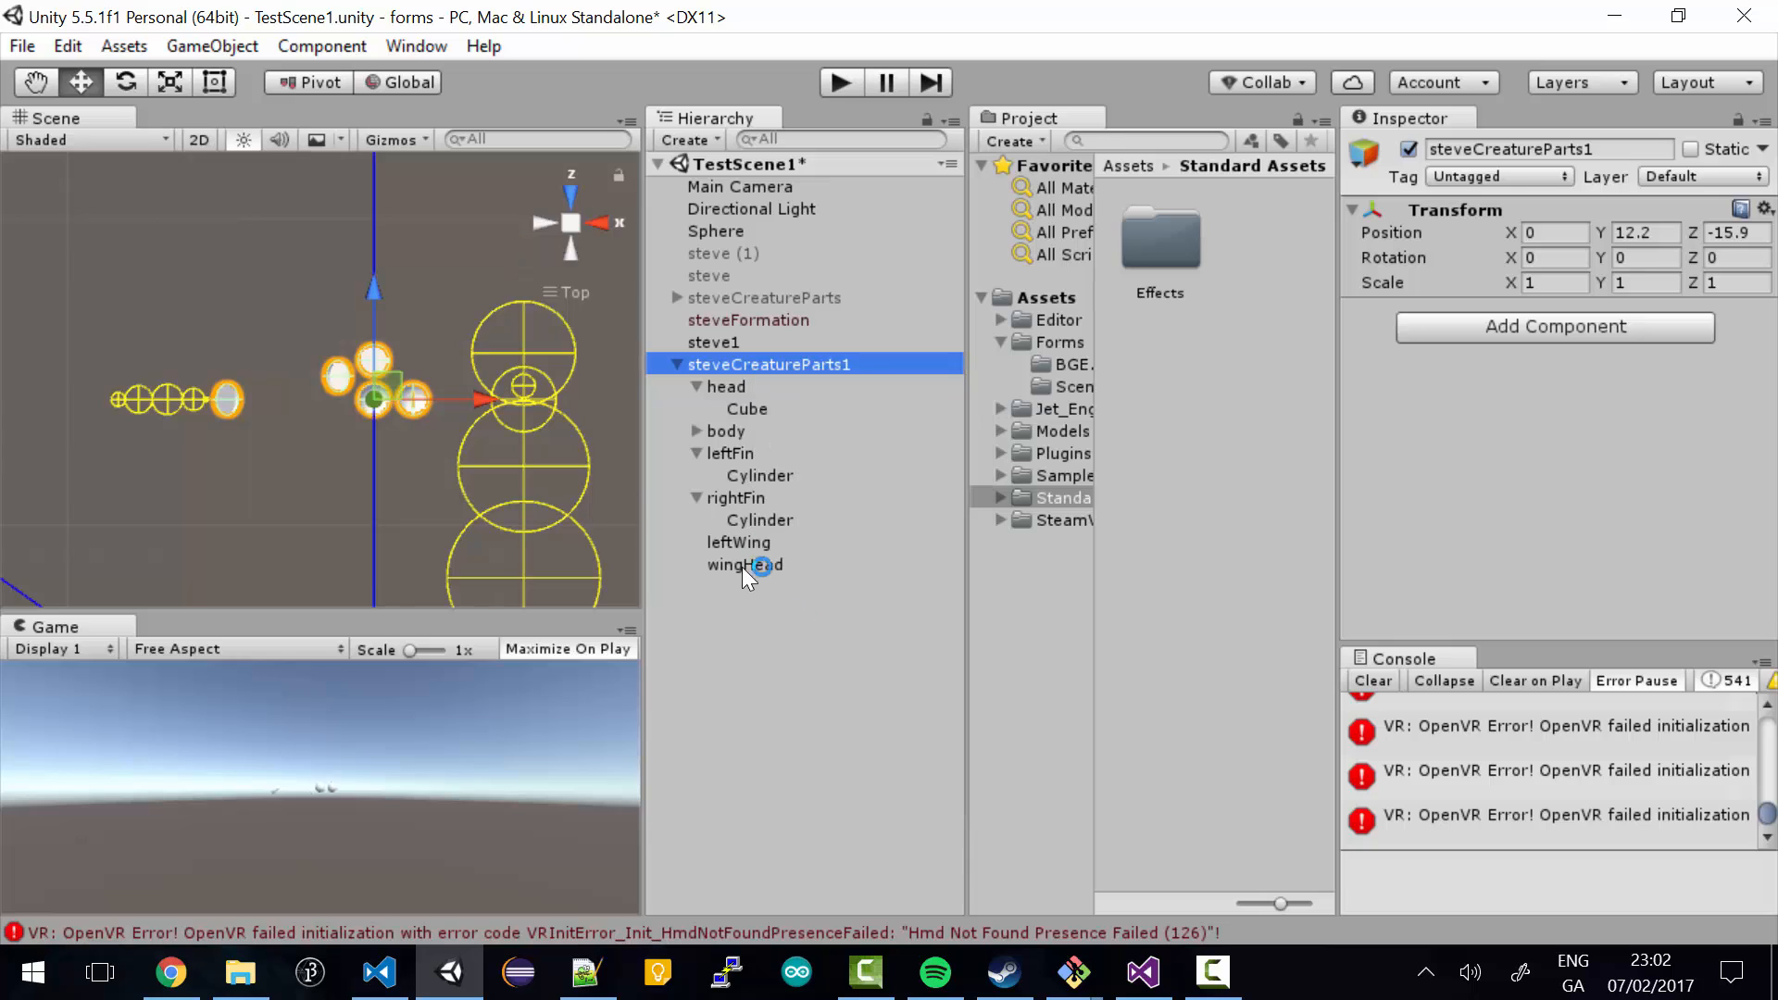
pyautogui.rightClick(750, 368)
pyautogui.moveTo(859, 633)
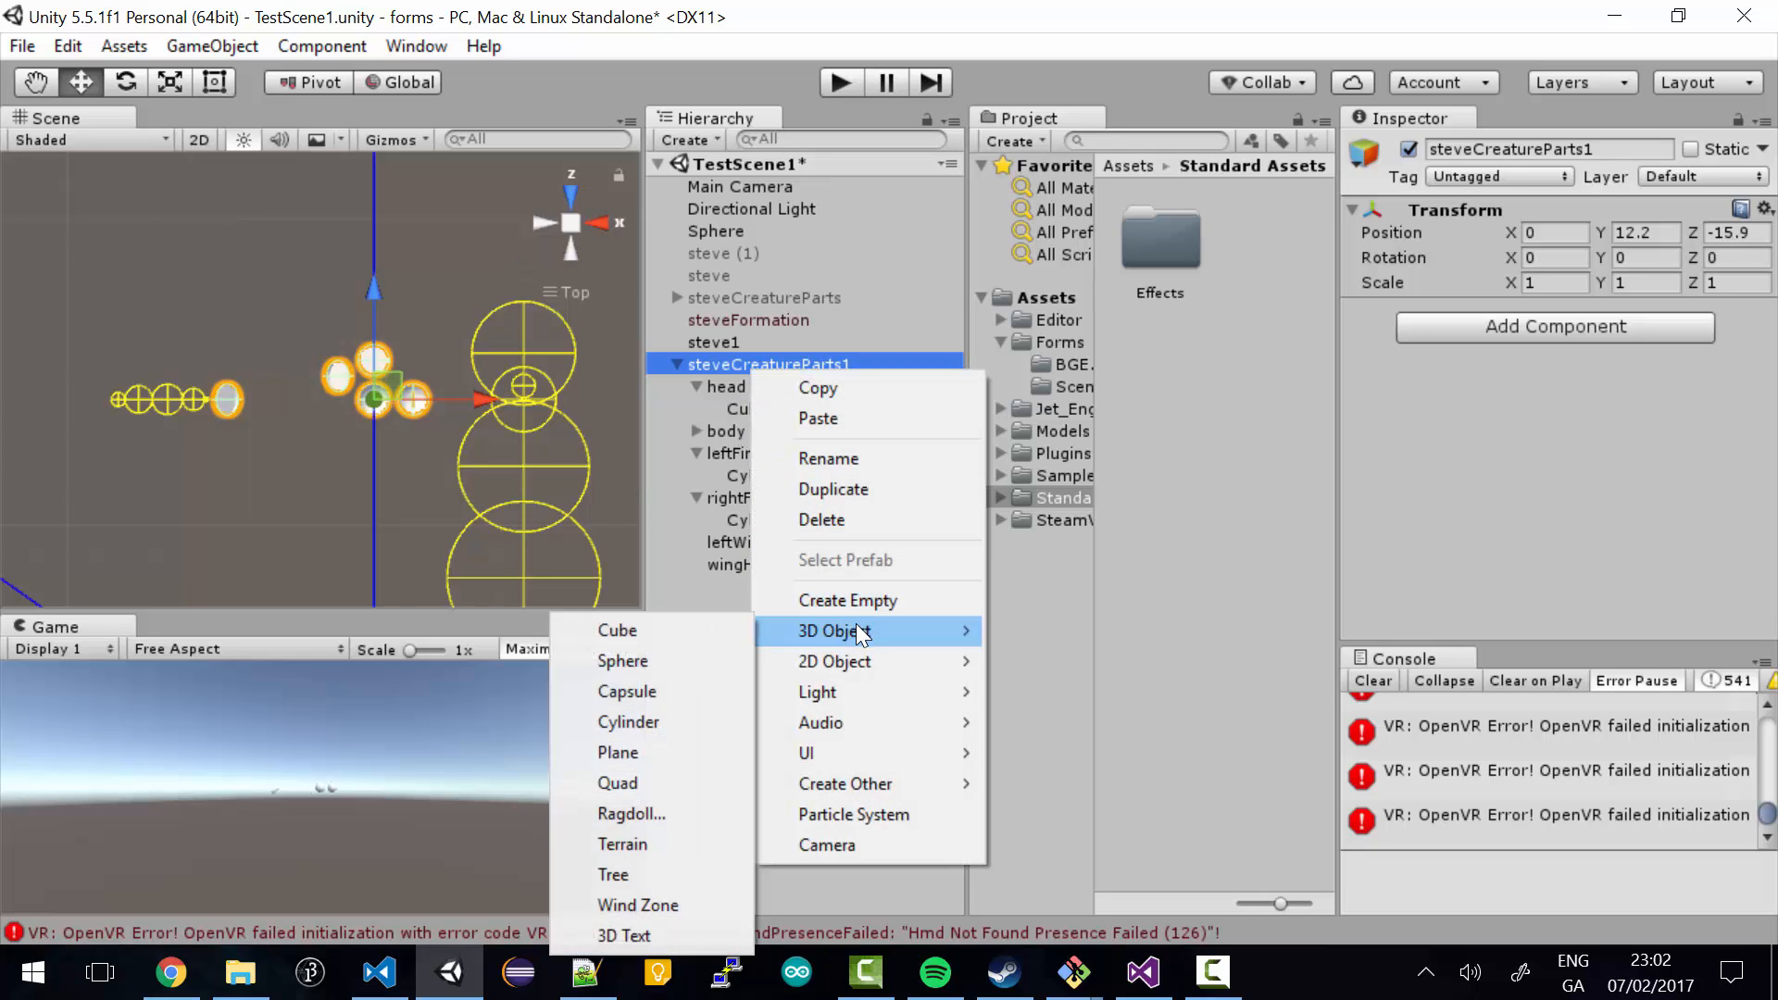
pyautogui.click(619, 721)
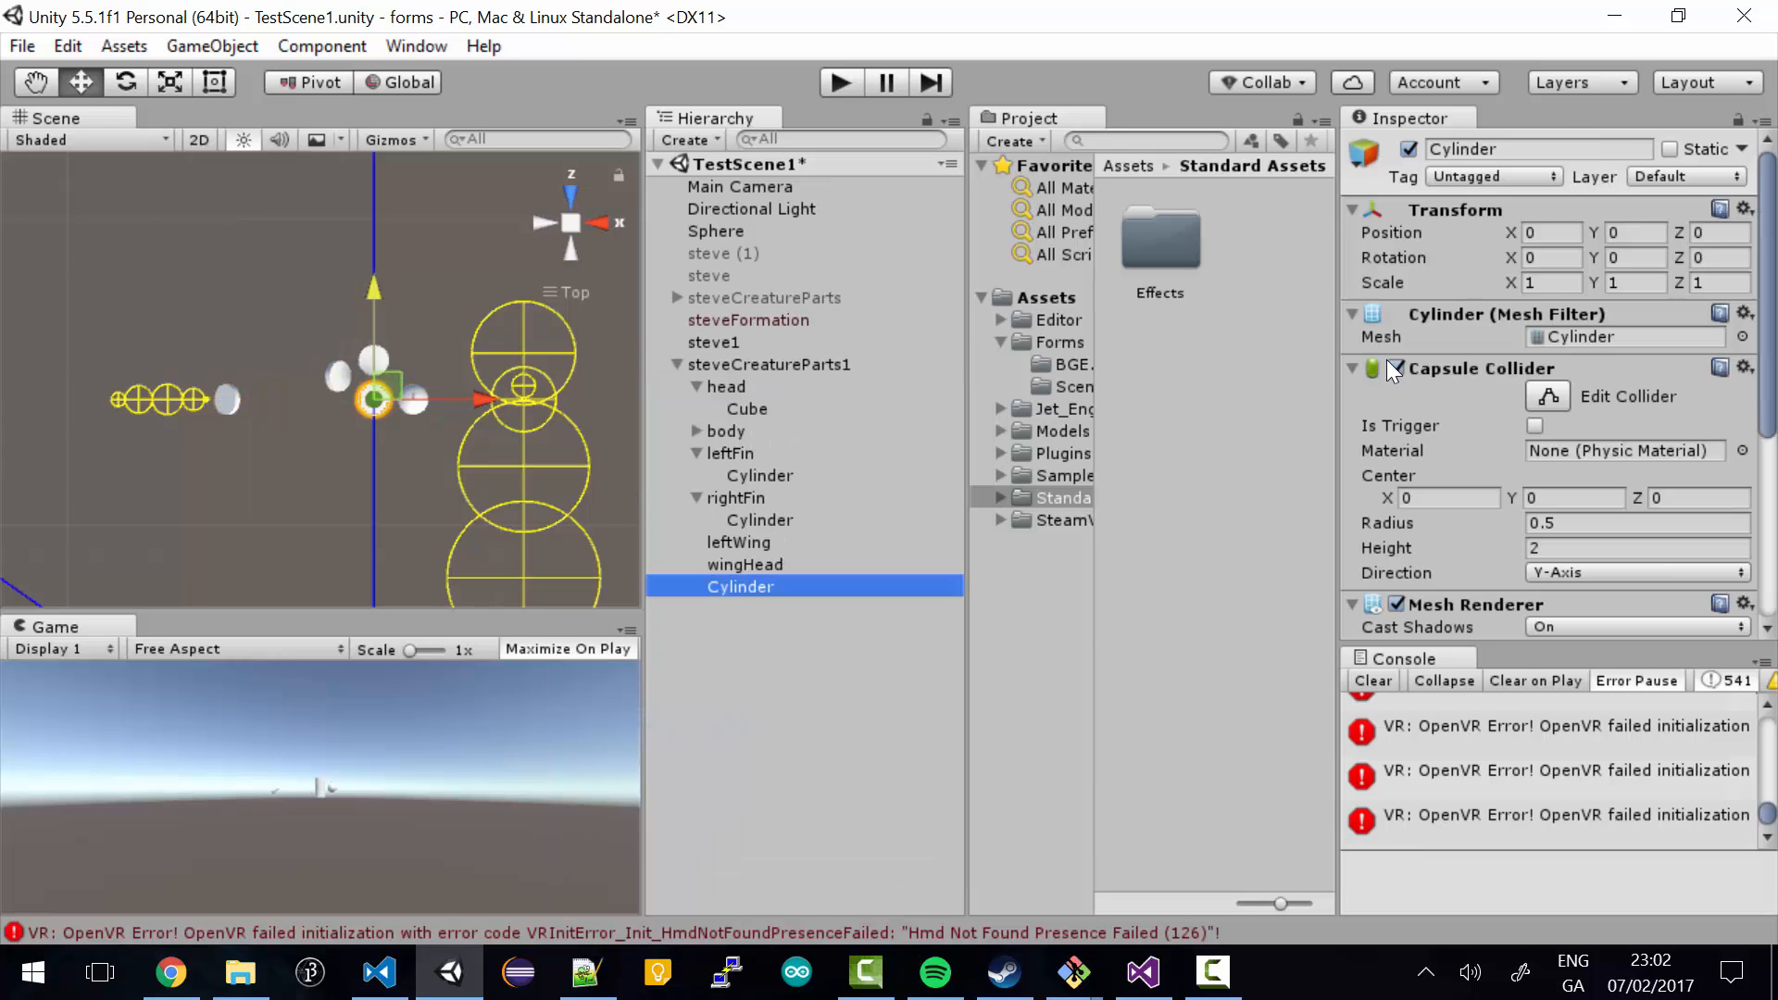
# - Flatten the second cylinder by setting its Y scale to 0.1
pyautogui.click(1635, 283)
pyautogui.write('0')
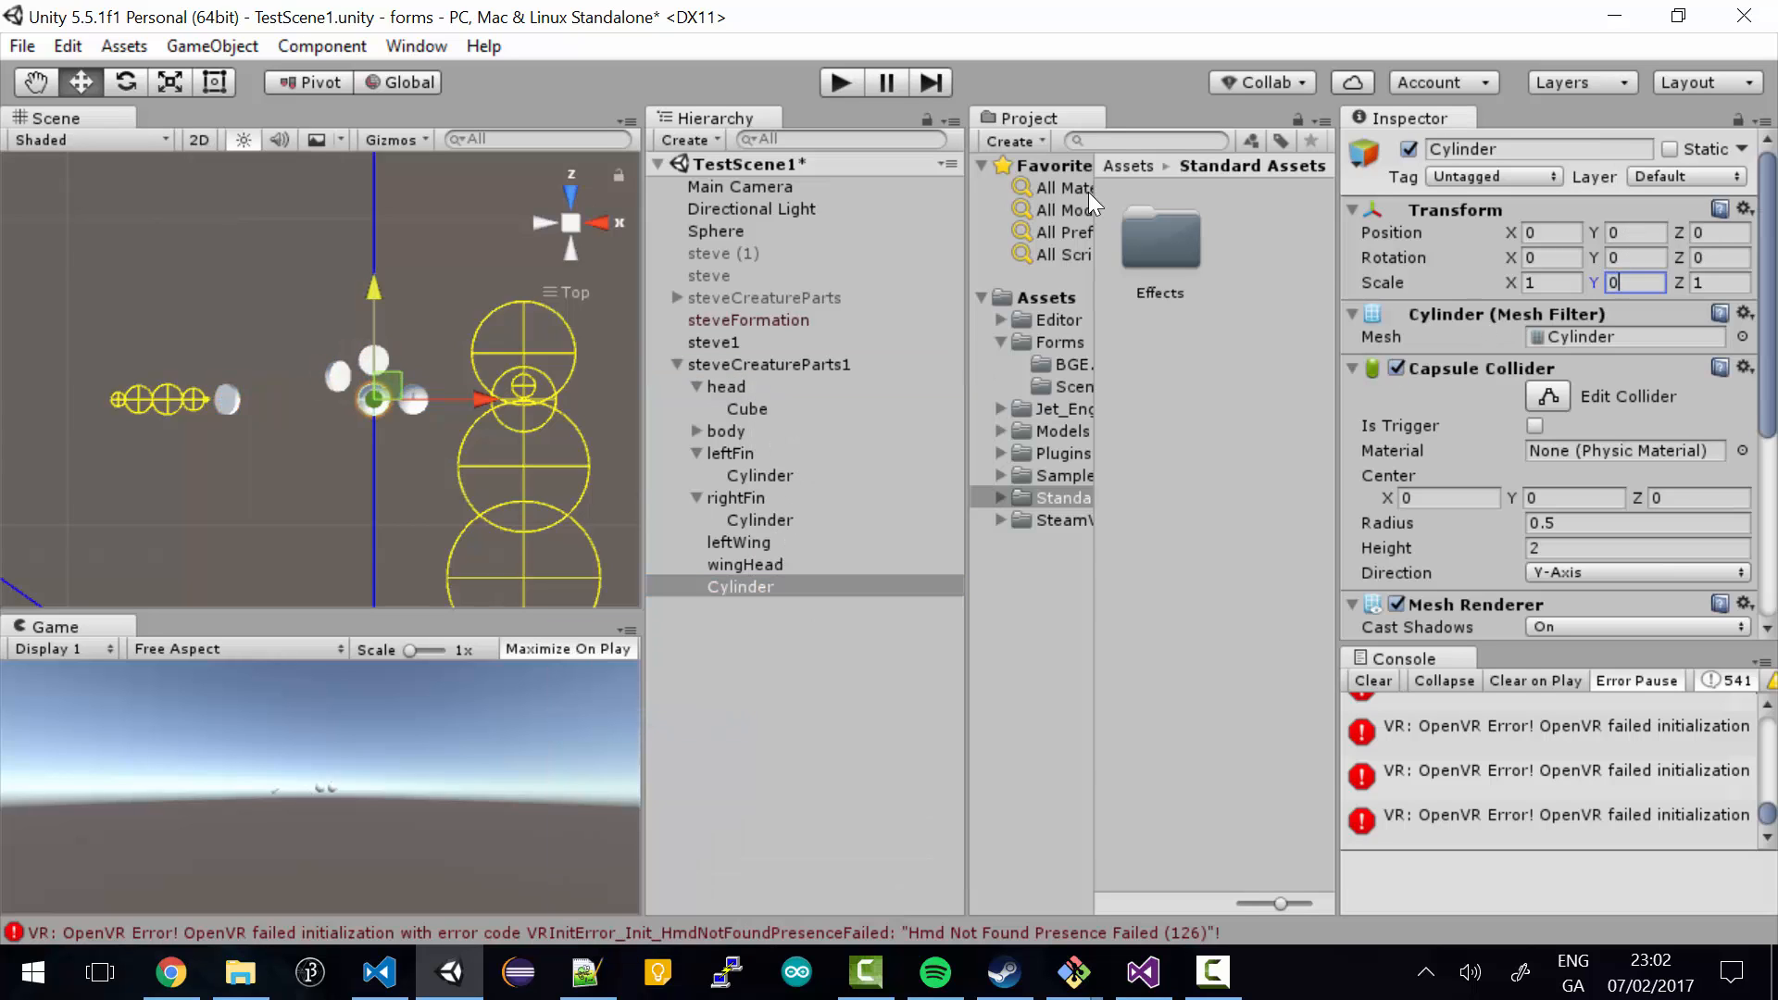
pyautogui.write('.1')
# - Rename the second flattened cylinder as wingBody
pyautogui.rightClick(732, 586)
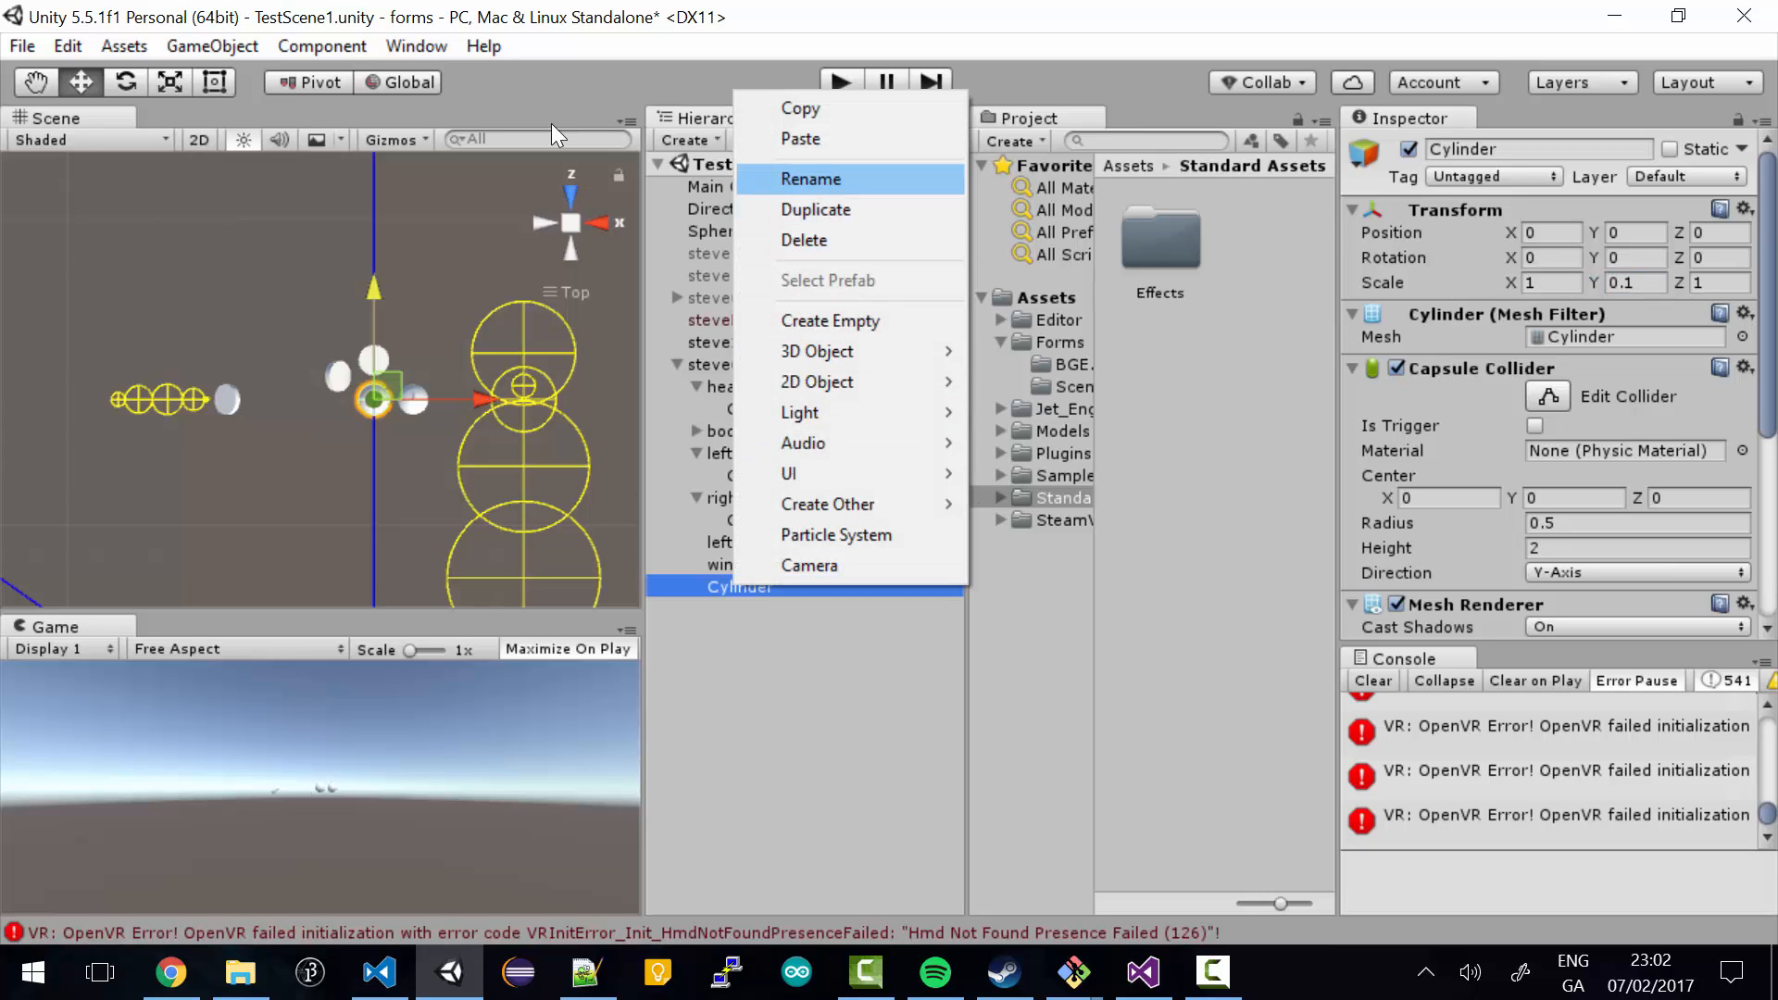
pyautogui.click(810, 178)
pyautogui.write('wing')
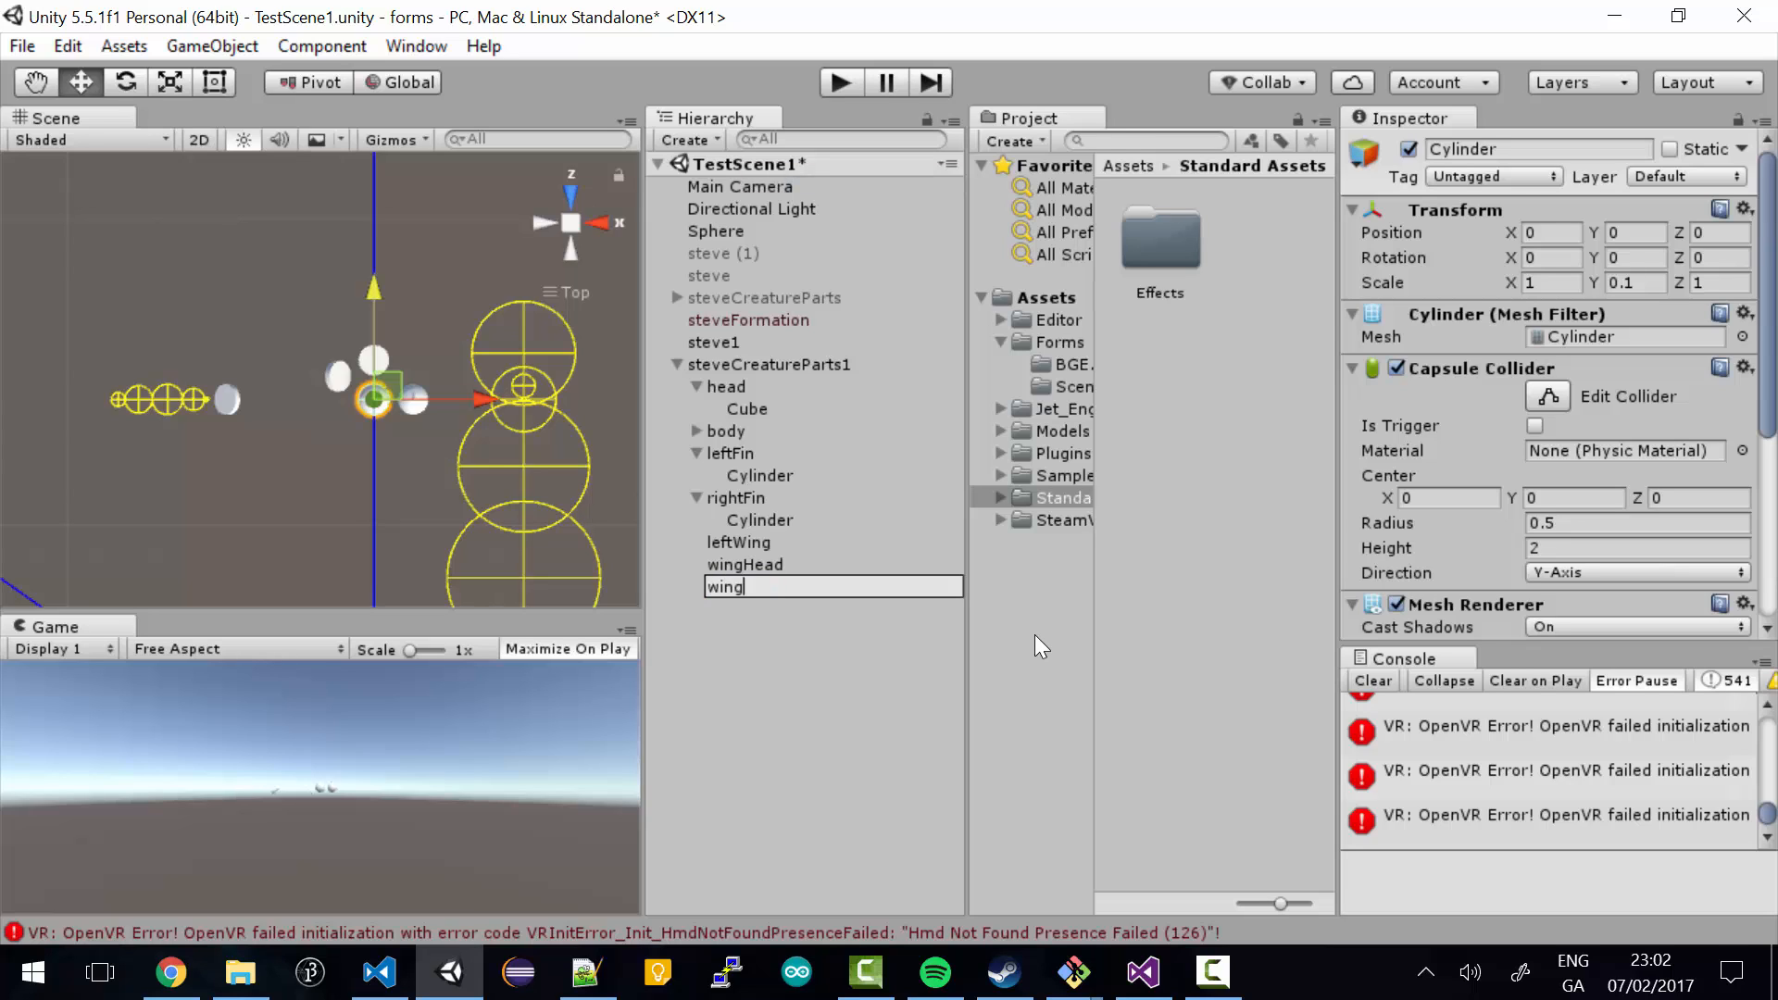
pyautogui.write('Body')
pyautogui.press('Return')
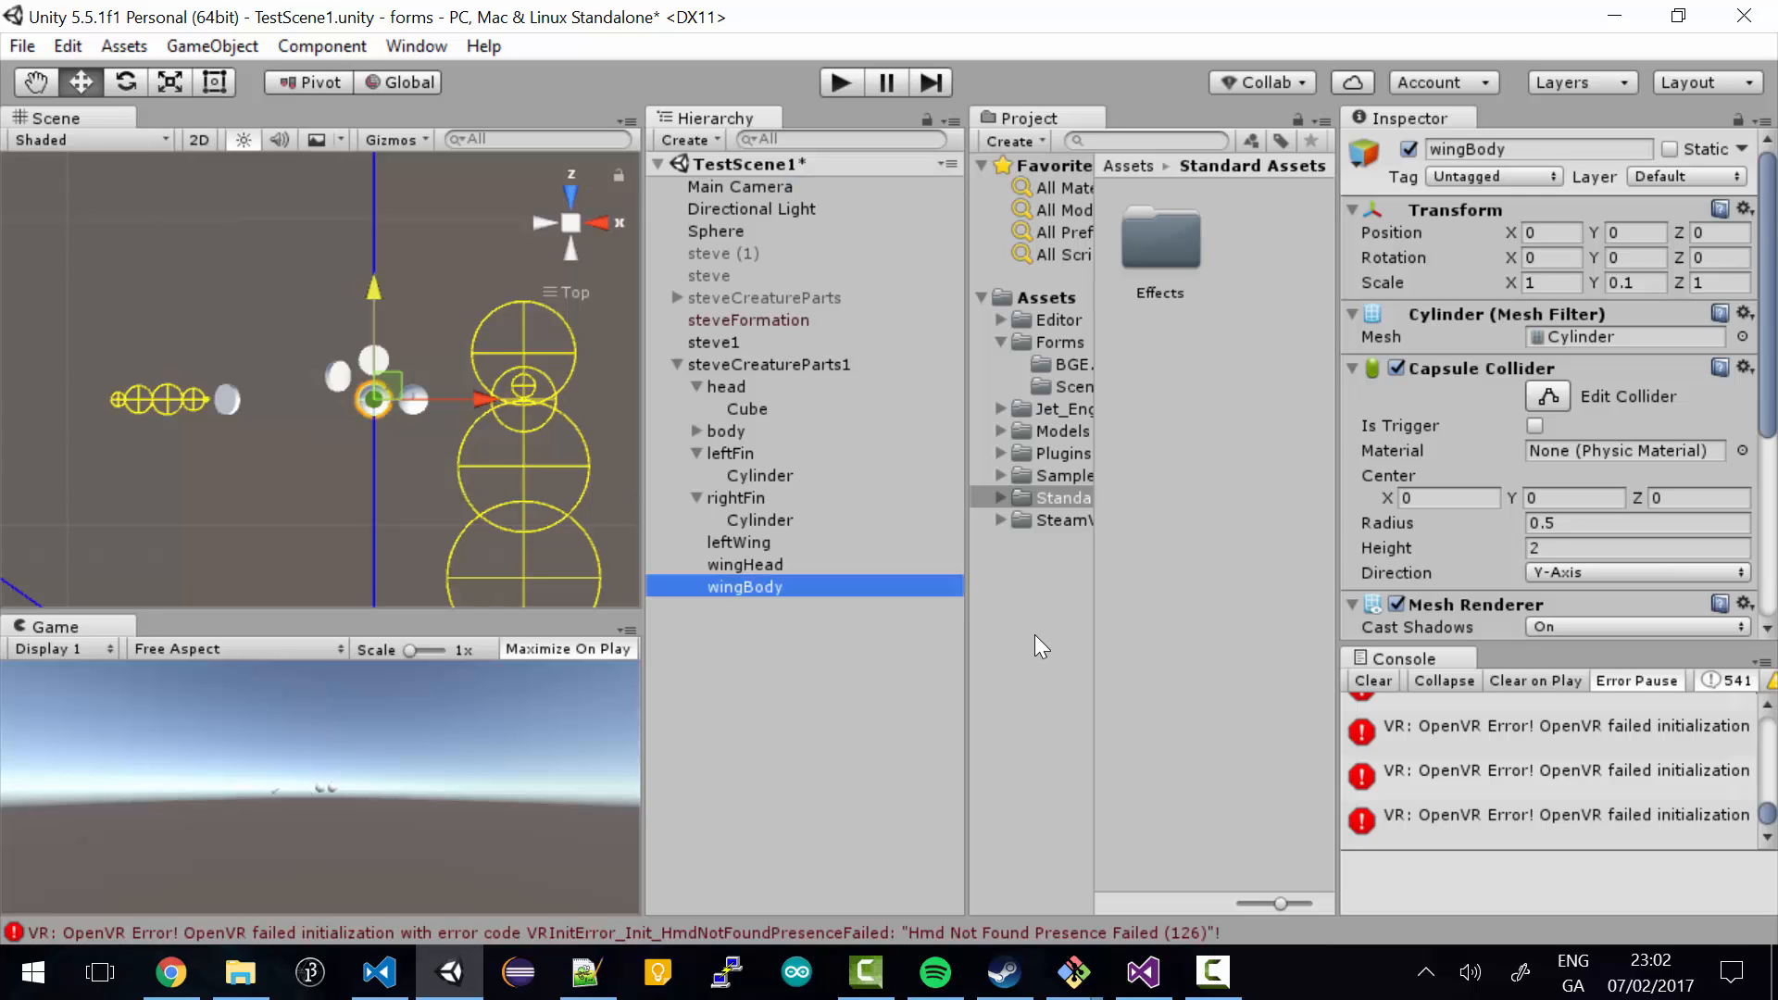
# - Assign wingHead as the Head Prefab and wingBody as the Body Prefab in leftWing's Creature Generator
pyautogui.moveTo(1770, 375); pyautogui.dragTo(1773, 428)
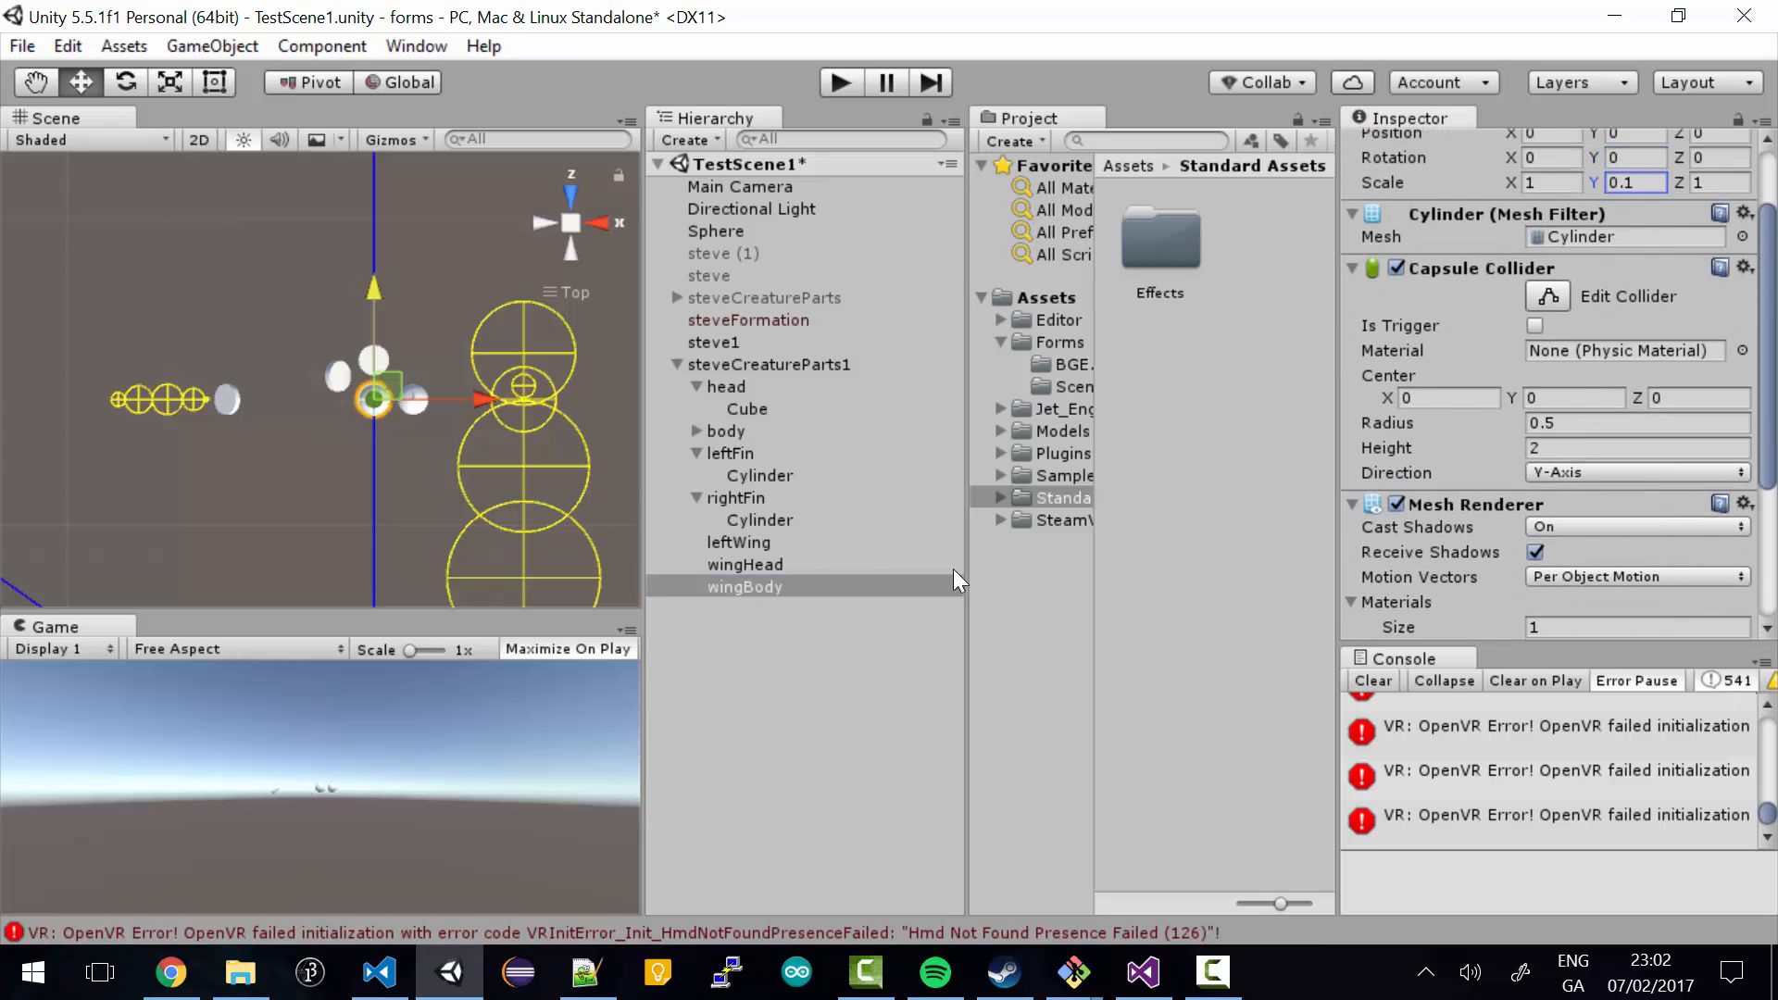
pyautogui.click(767, 565)
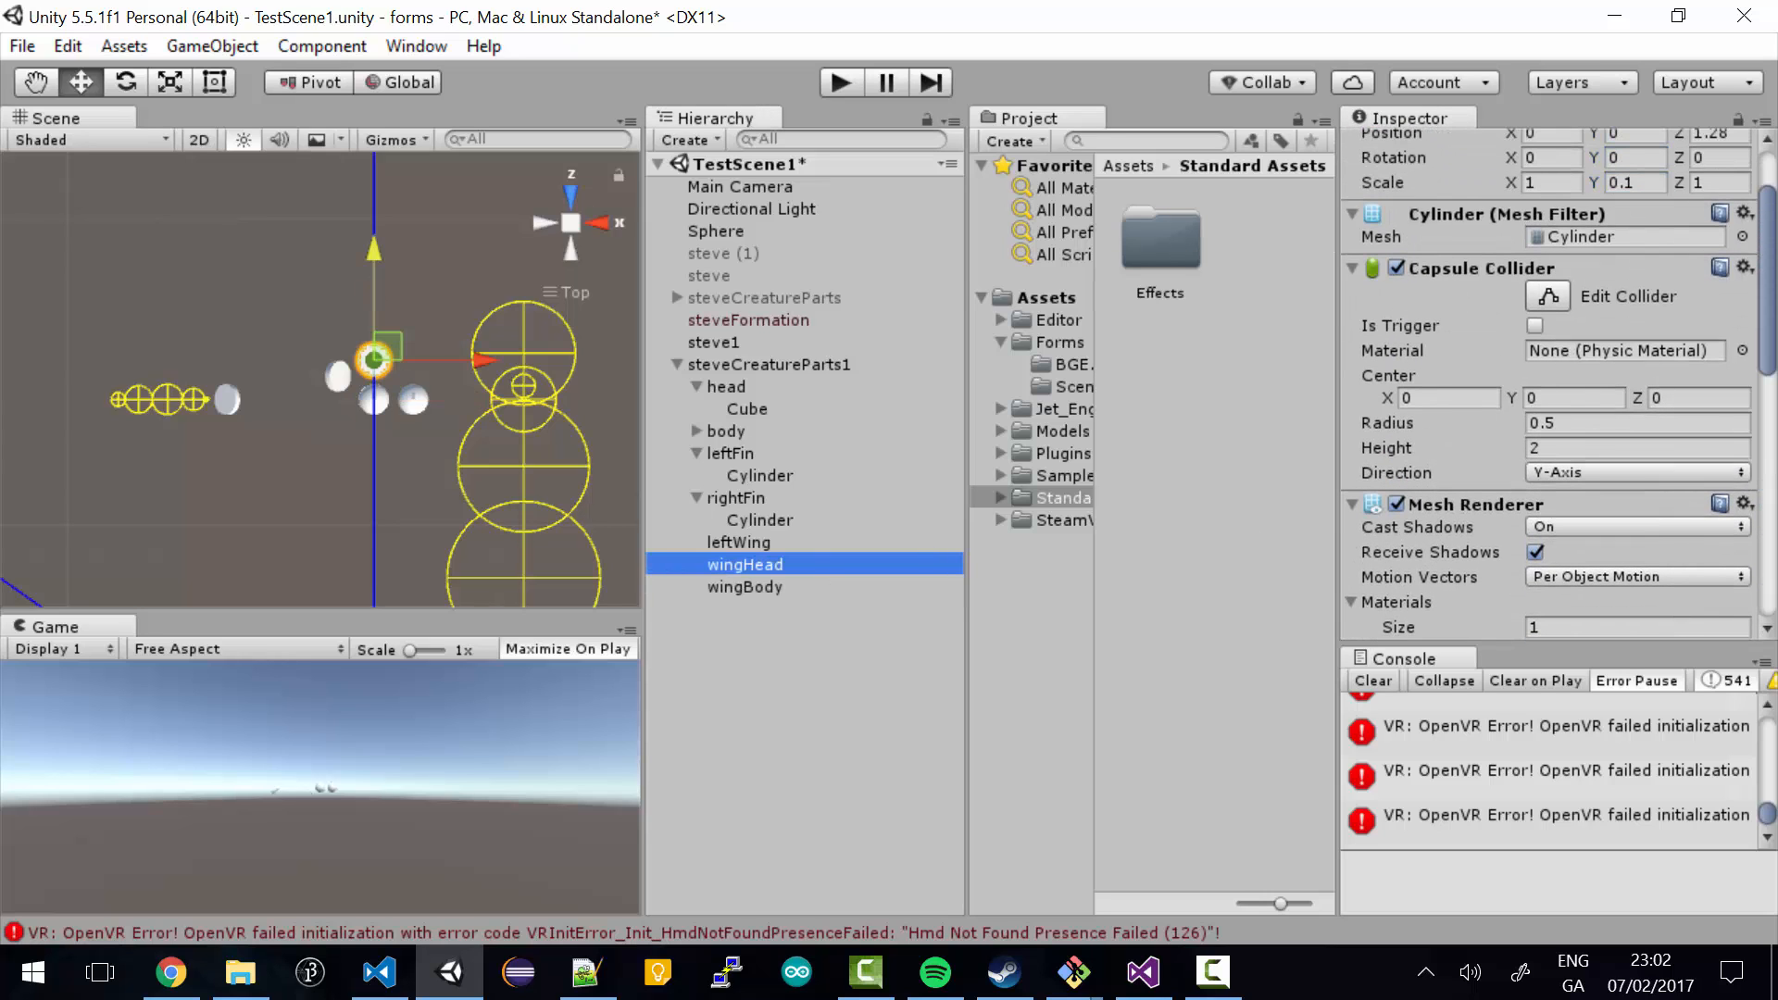
pyautogui.moveTo(1773, 357); pyautogui.dragTo(1773, 591)
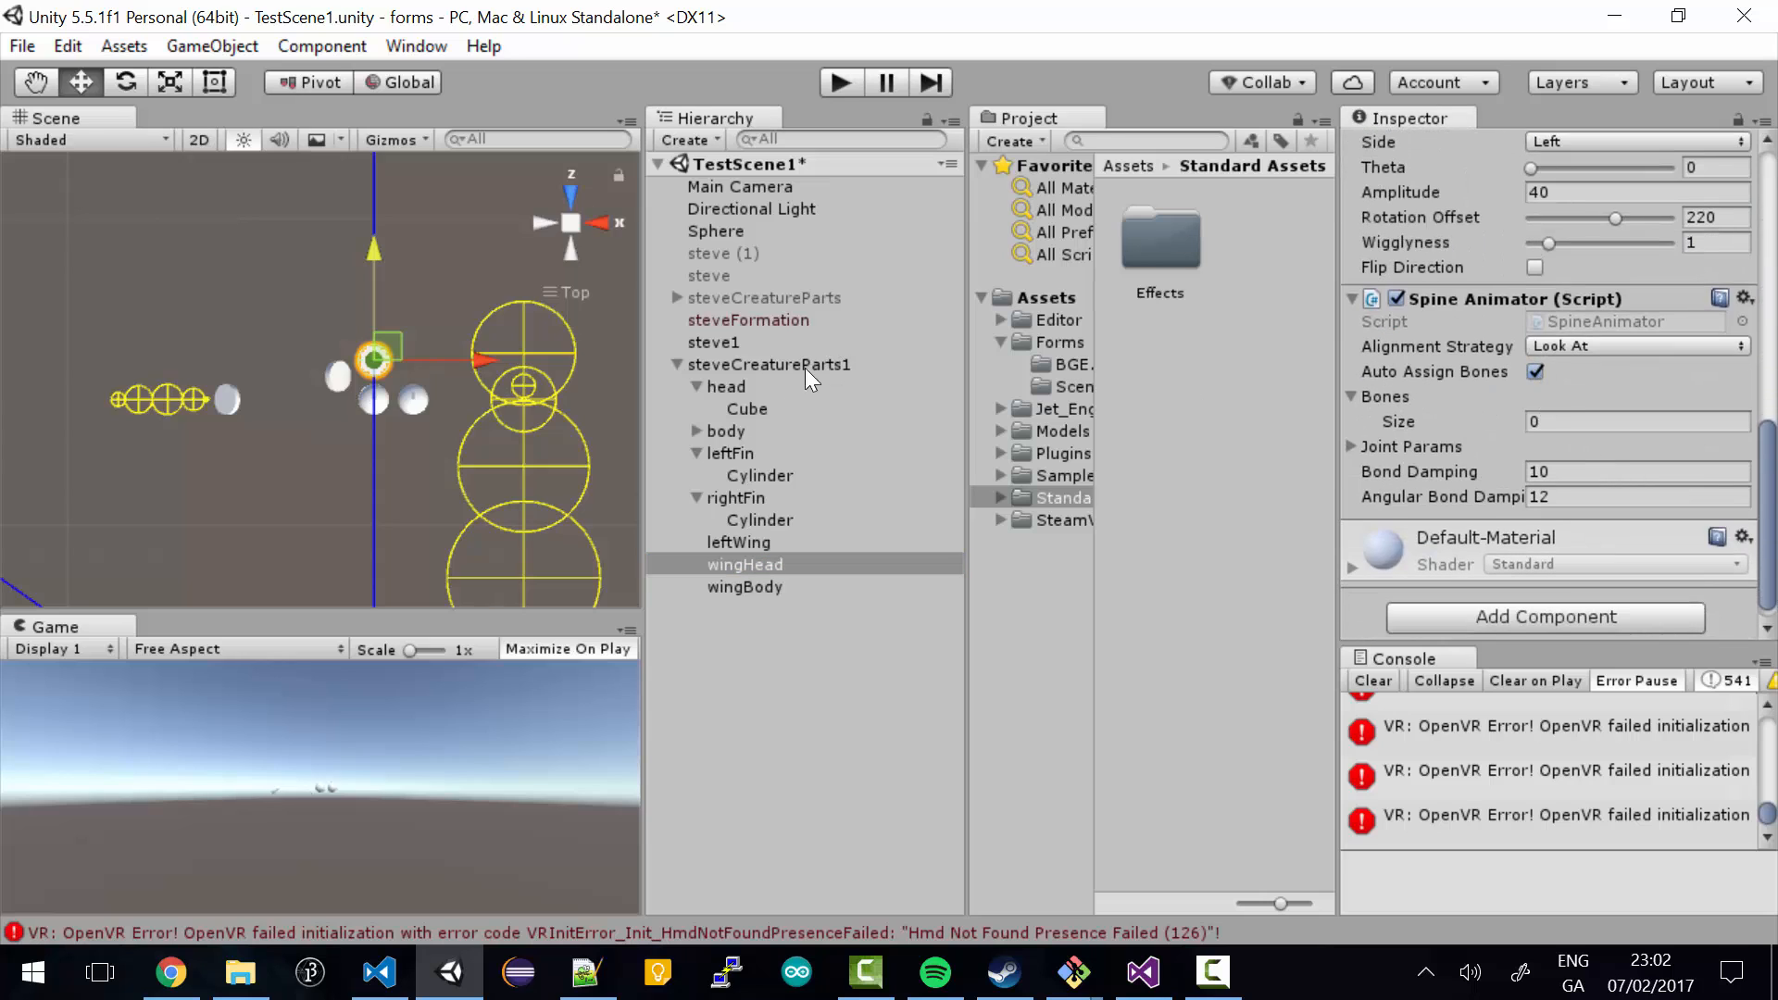
pyautogui.click(762, 544)
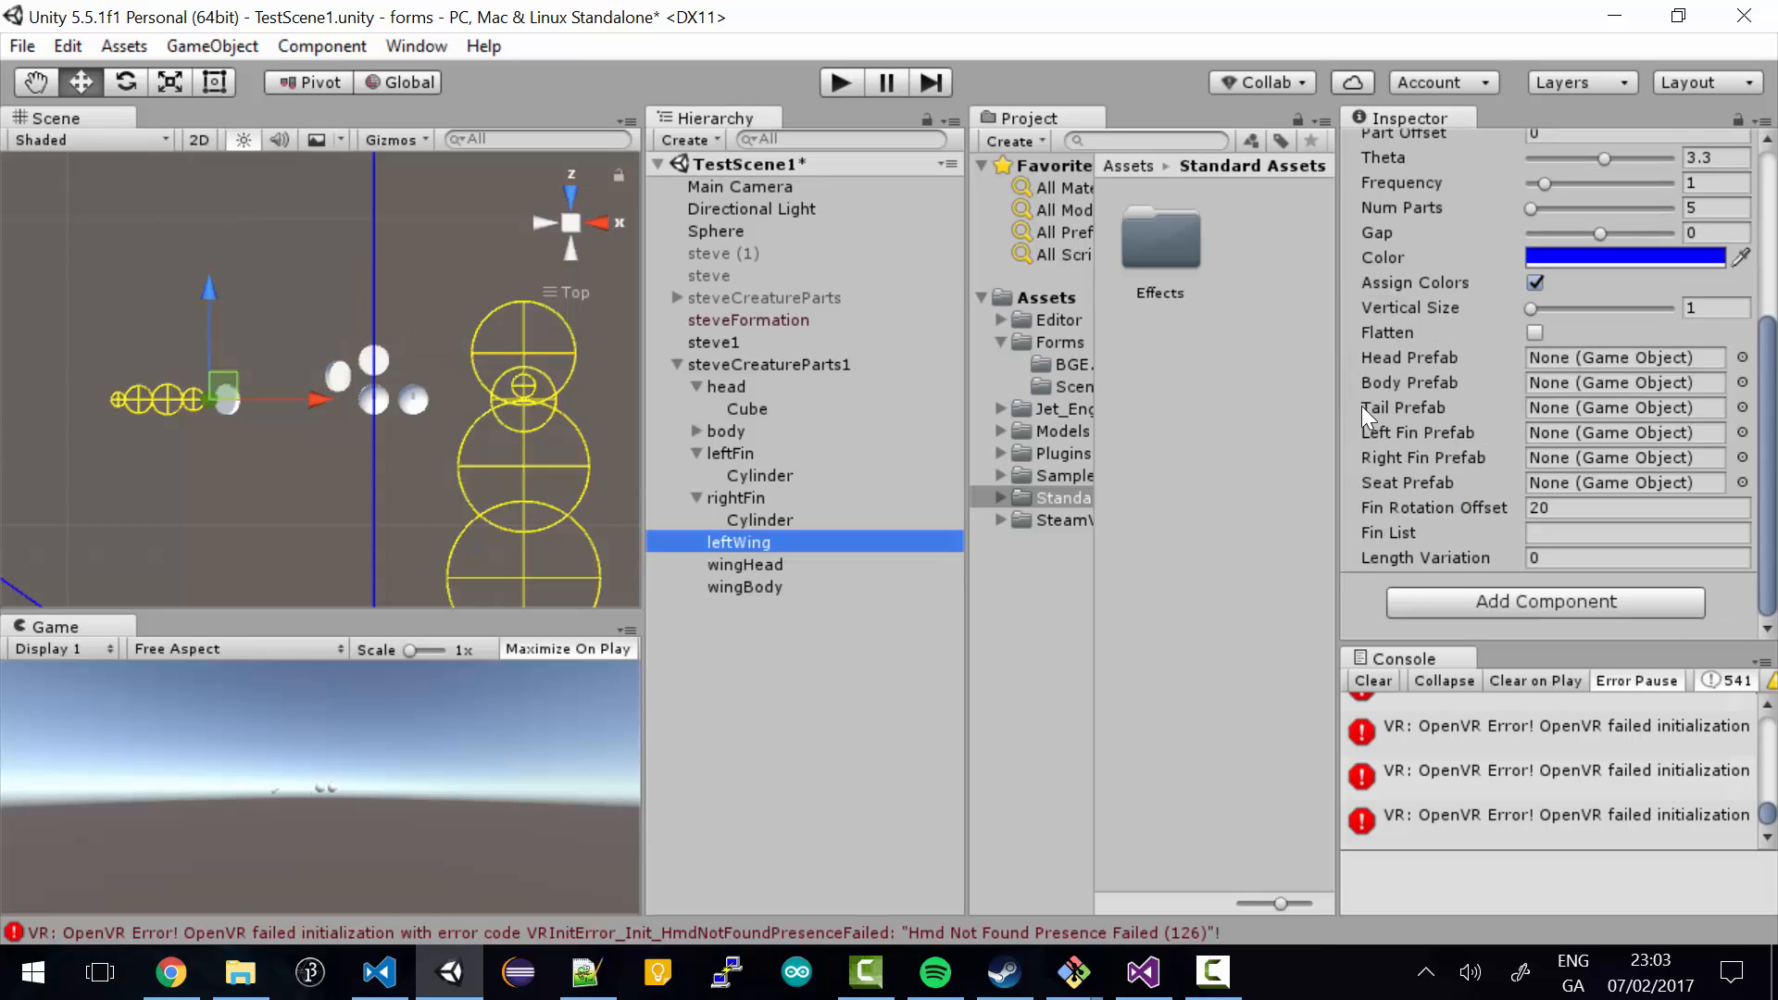
pyautogui.moveTo(761, 565); pyautogui.dragTo(1536, 363)
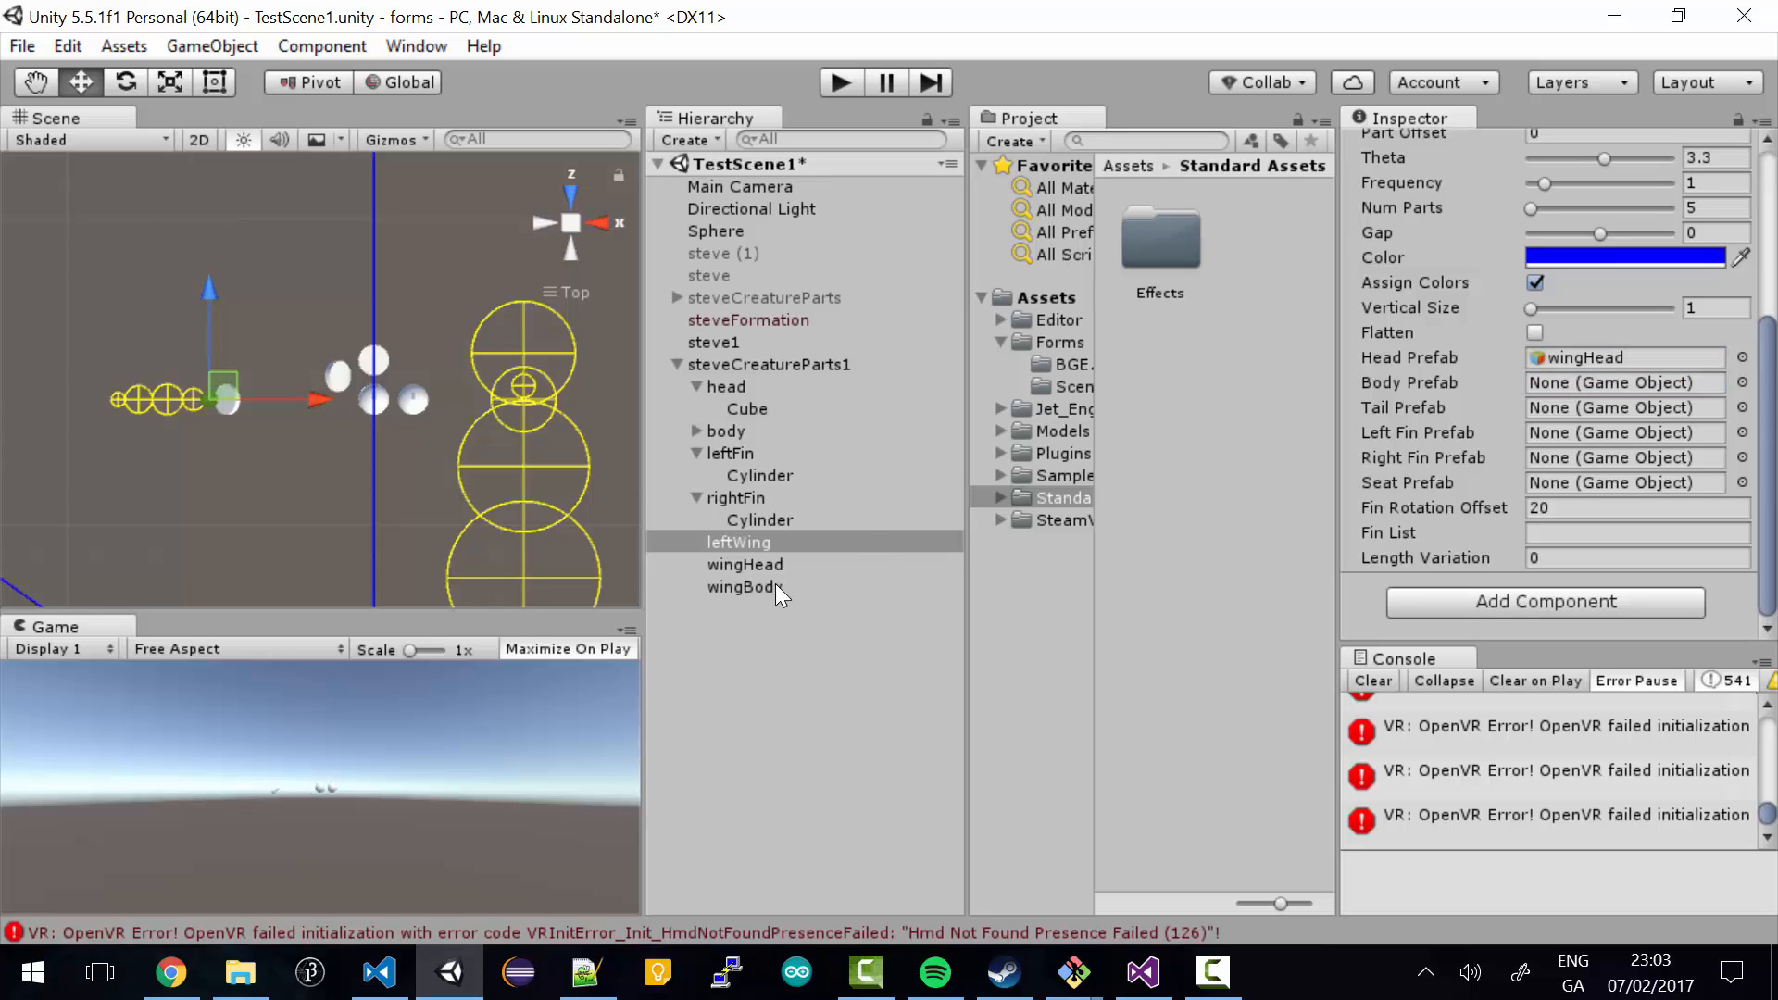
pyautogui.moveTo(747, 596); pyautogui.dragTo(1574, 382)
# - Duplicate leftWing, including its assigned prefabs, within steveCreatureParts1
pyautogui.moveTo(1773, 438); pyautogui.dragTo(1773, 399)
pyautogui.click(770, 567)
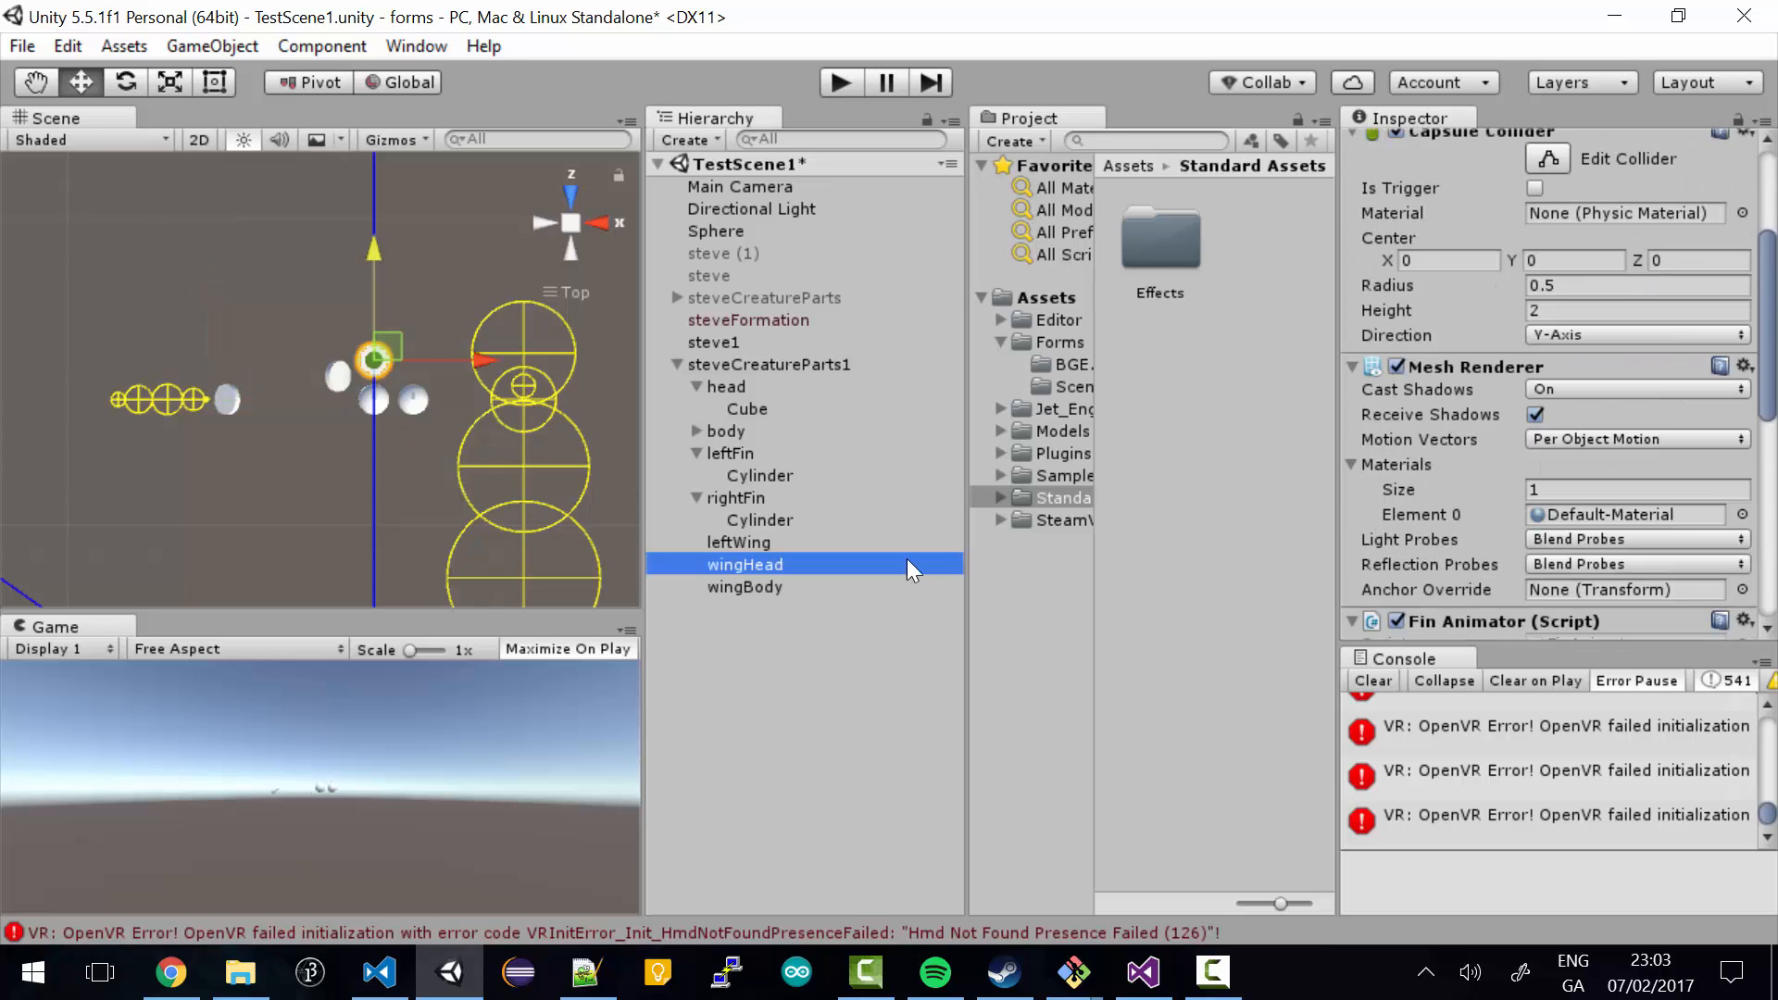
pyautogui.moveTo(1774, 343); pyautogui.dragTo(1775, 435)
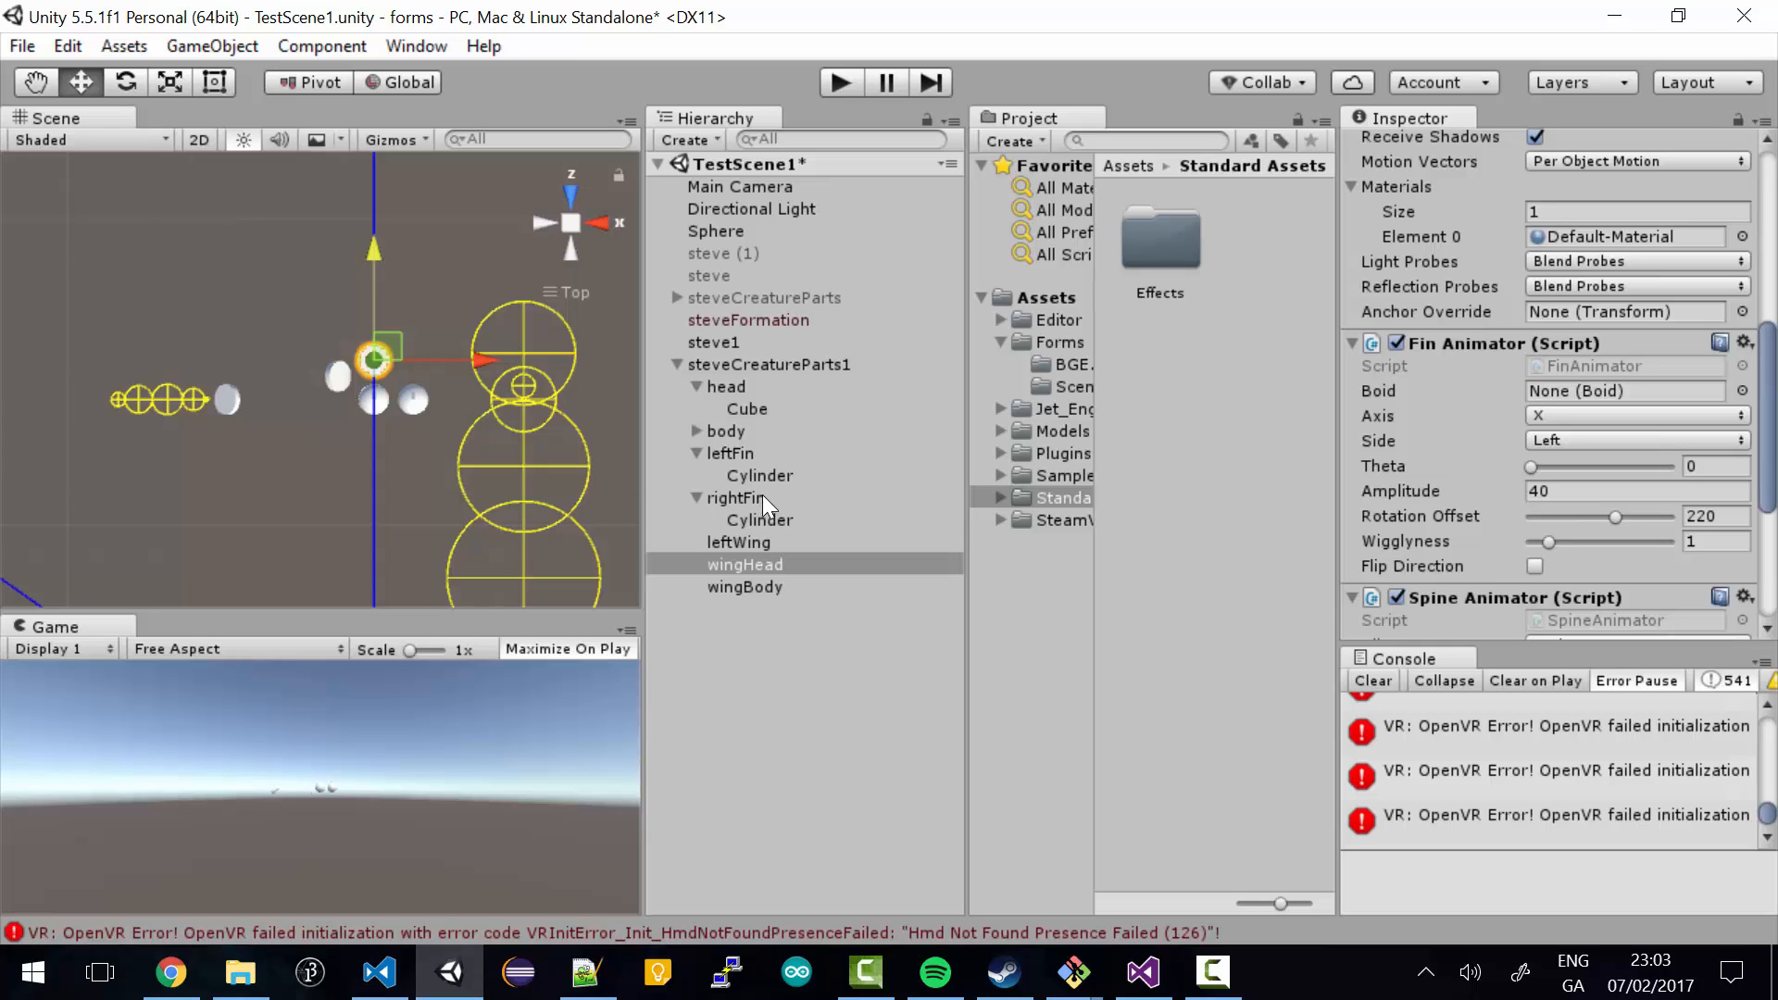
pyautogui.click(757, 545)
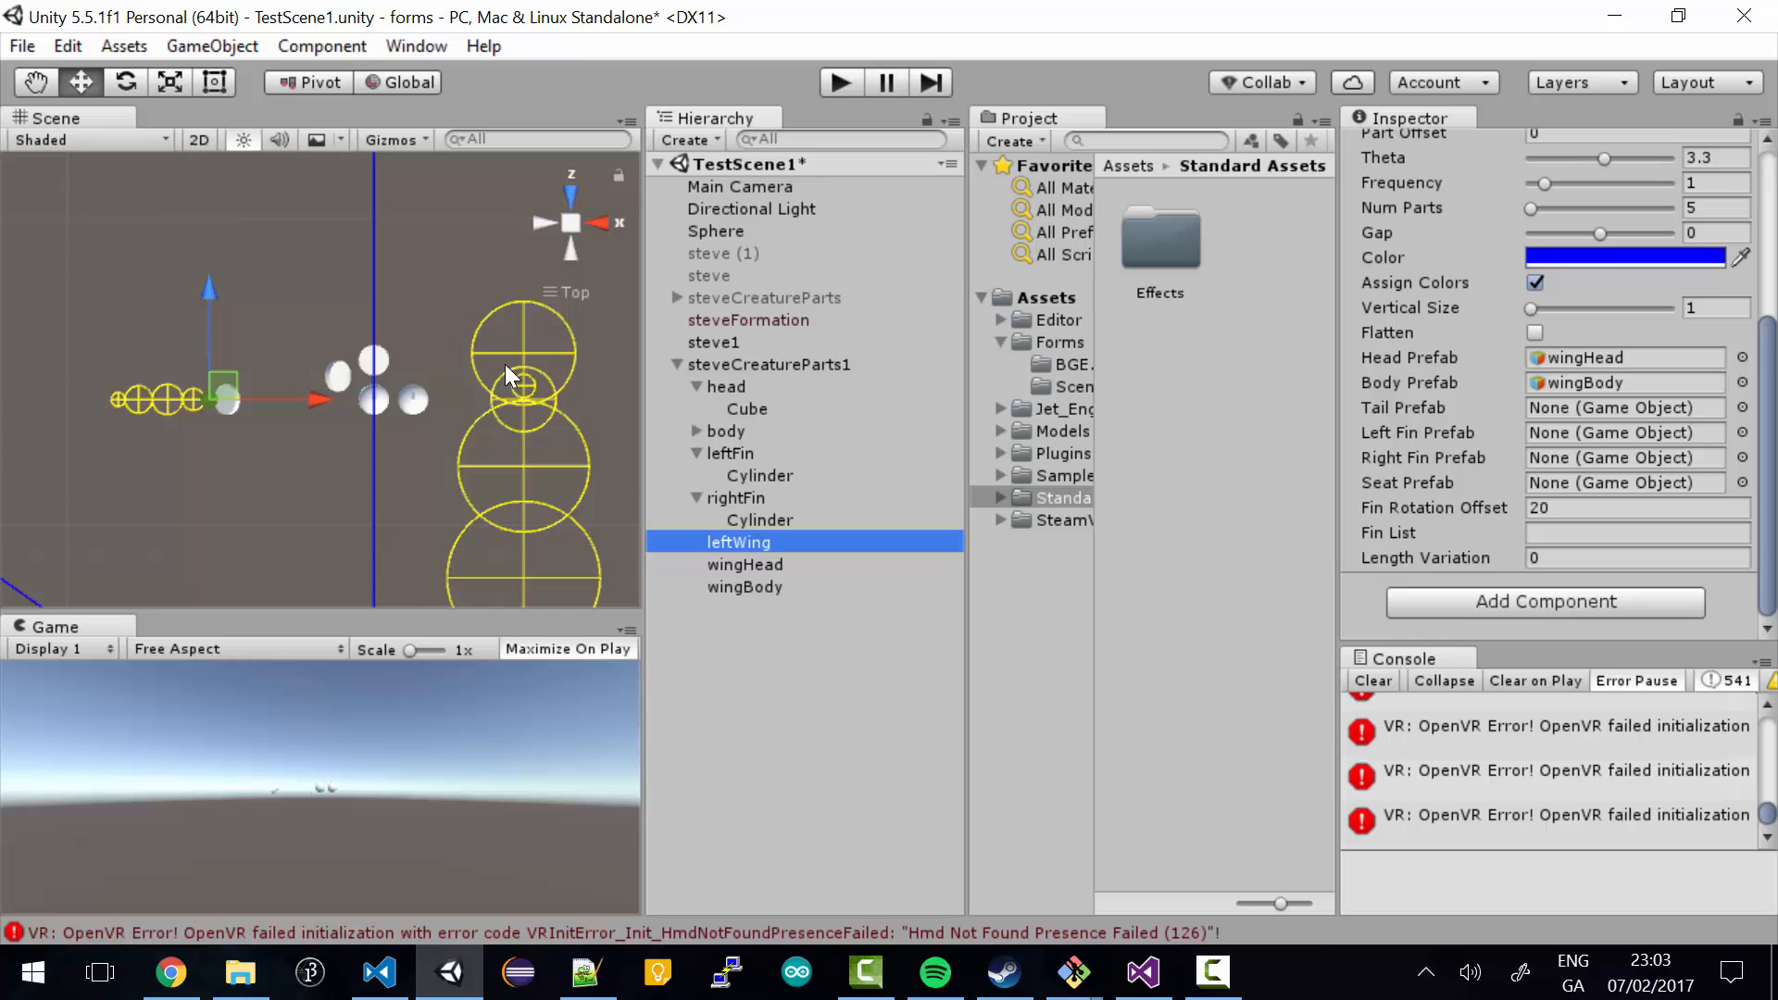
pyautogui.hotkey('ctrl', 'd')
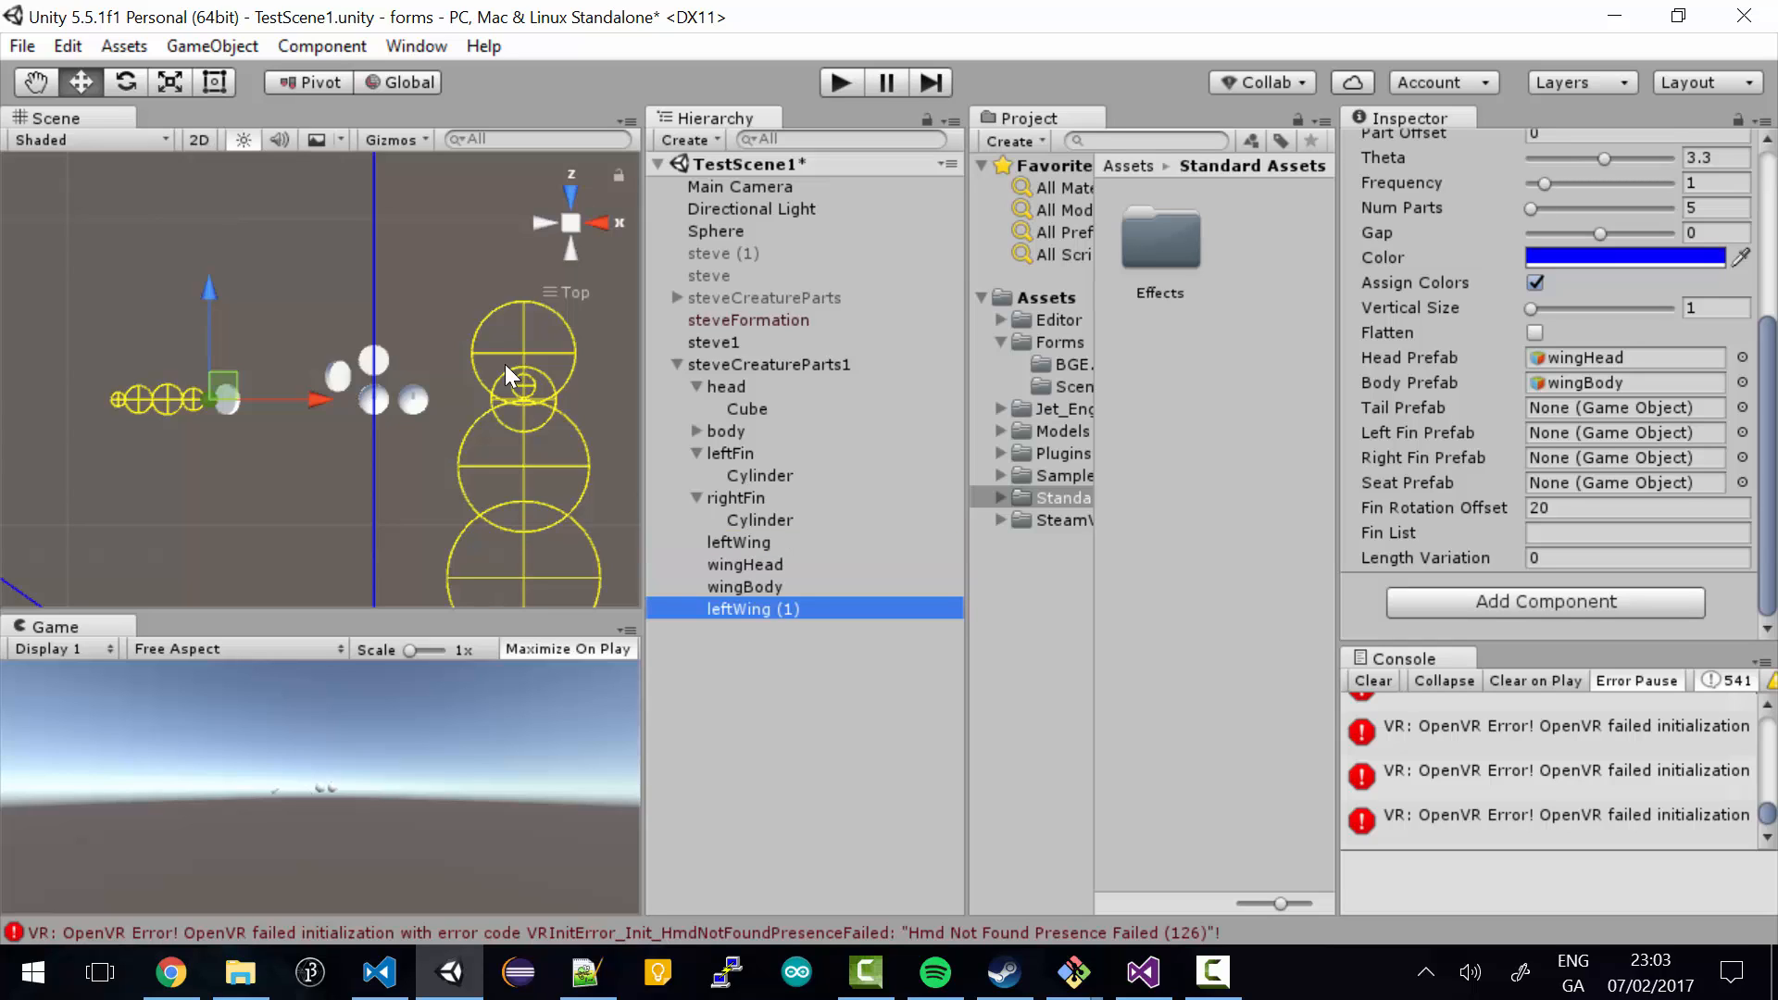
# - Rename the leftWing duplicate as rightWing
pyautogui.press('F2')
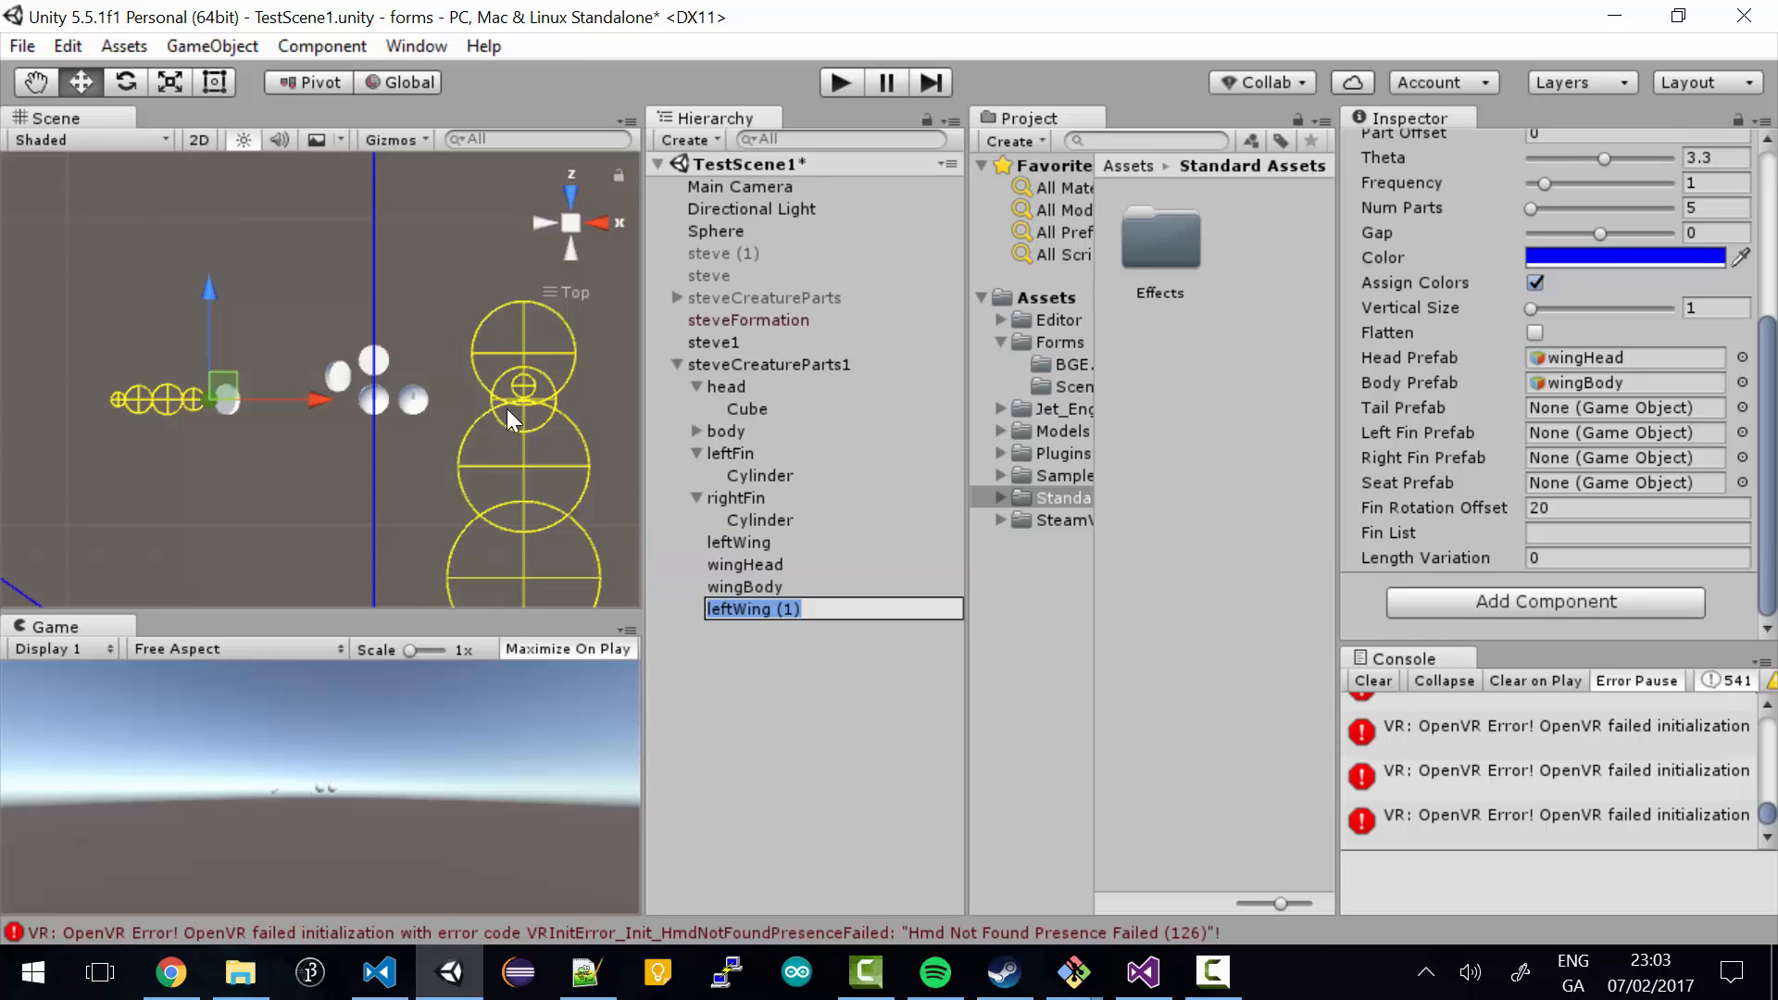
pyautogui.write('r')
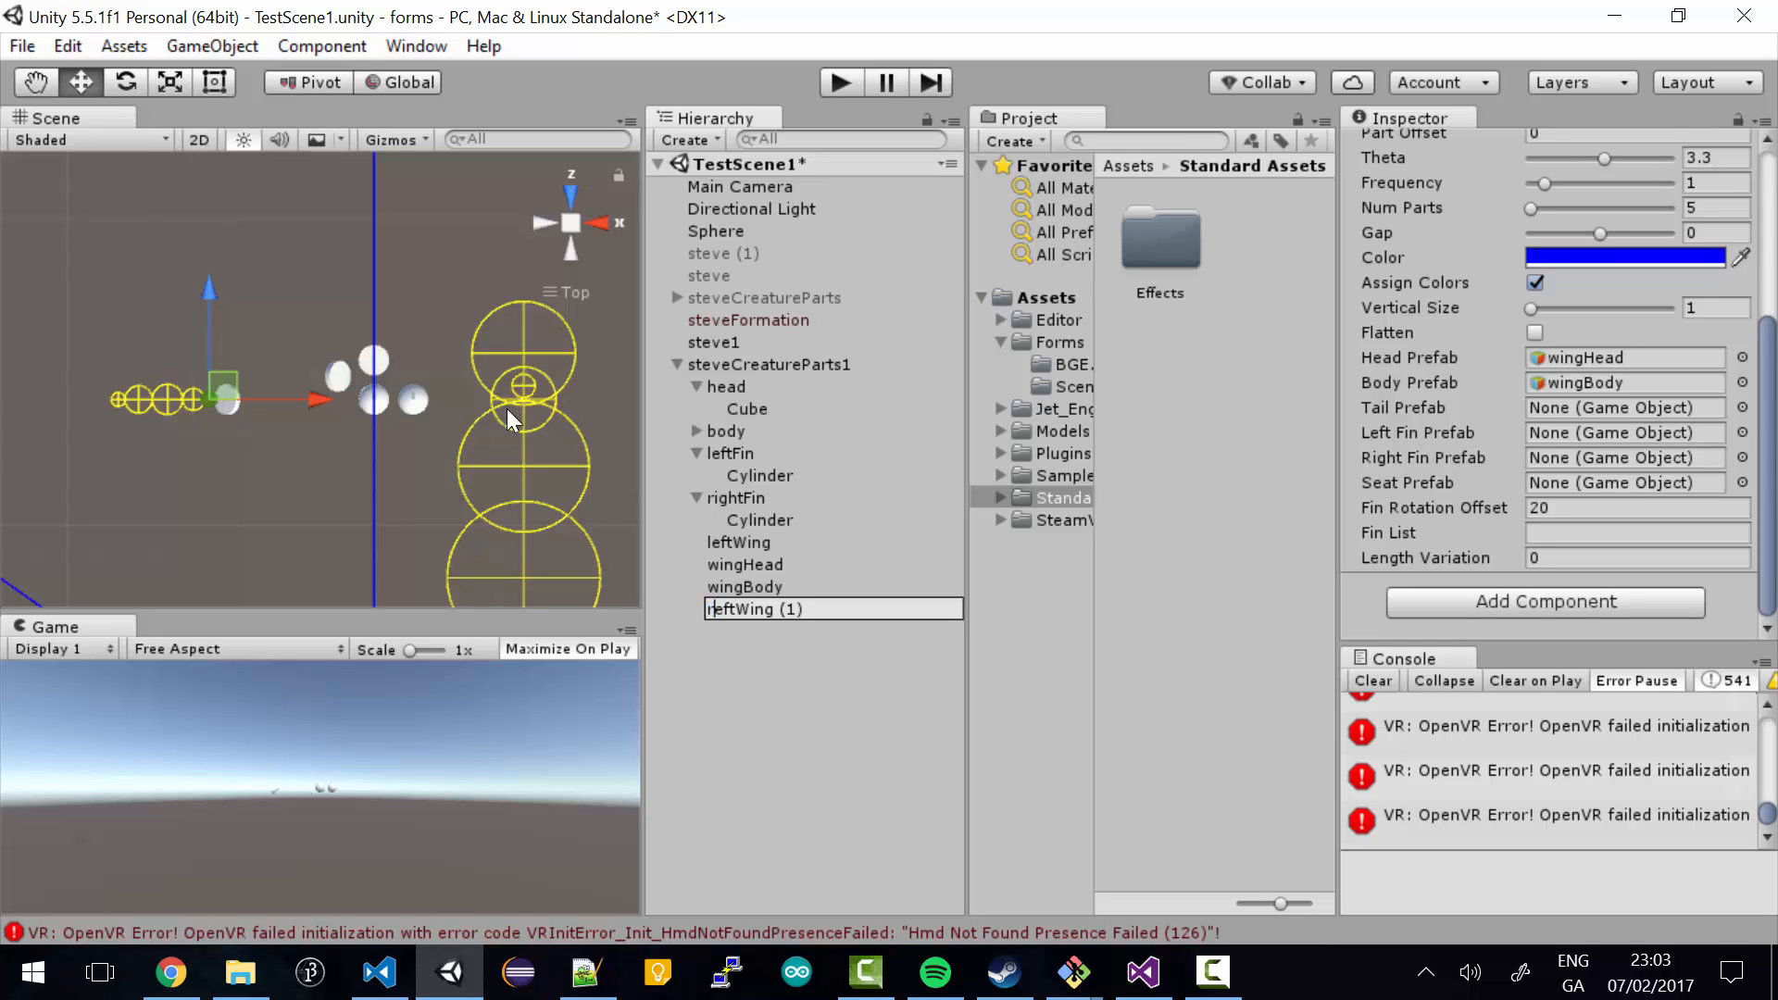
pyautogui.write('i')
pyautogui.hotkey('alt', 'shift')
pyautogui.hotkey('shift', 'Right')
pyautogui.hotkey('shift', 'Right')
pyautogui.write('gh')
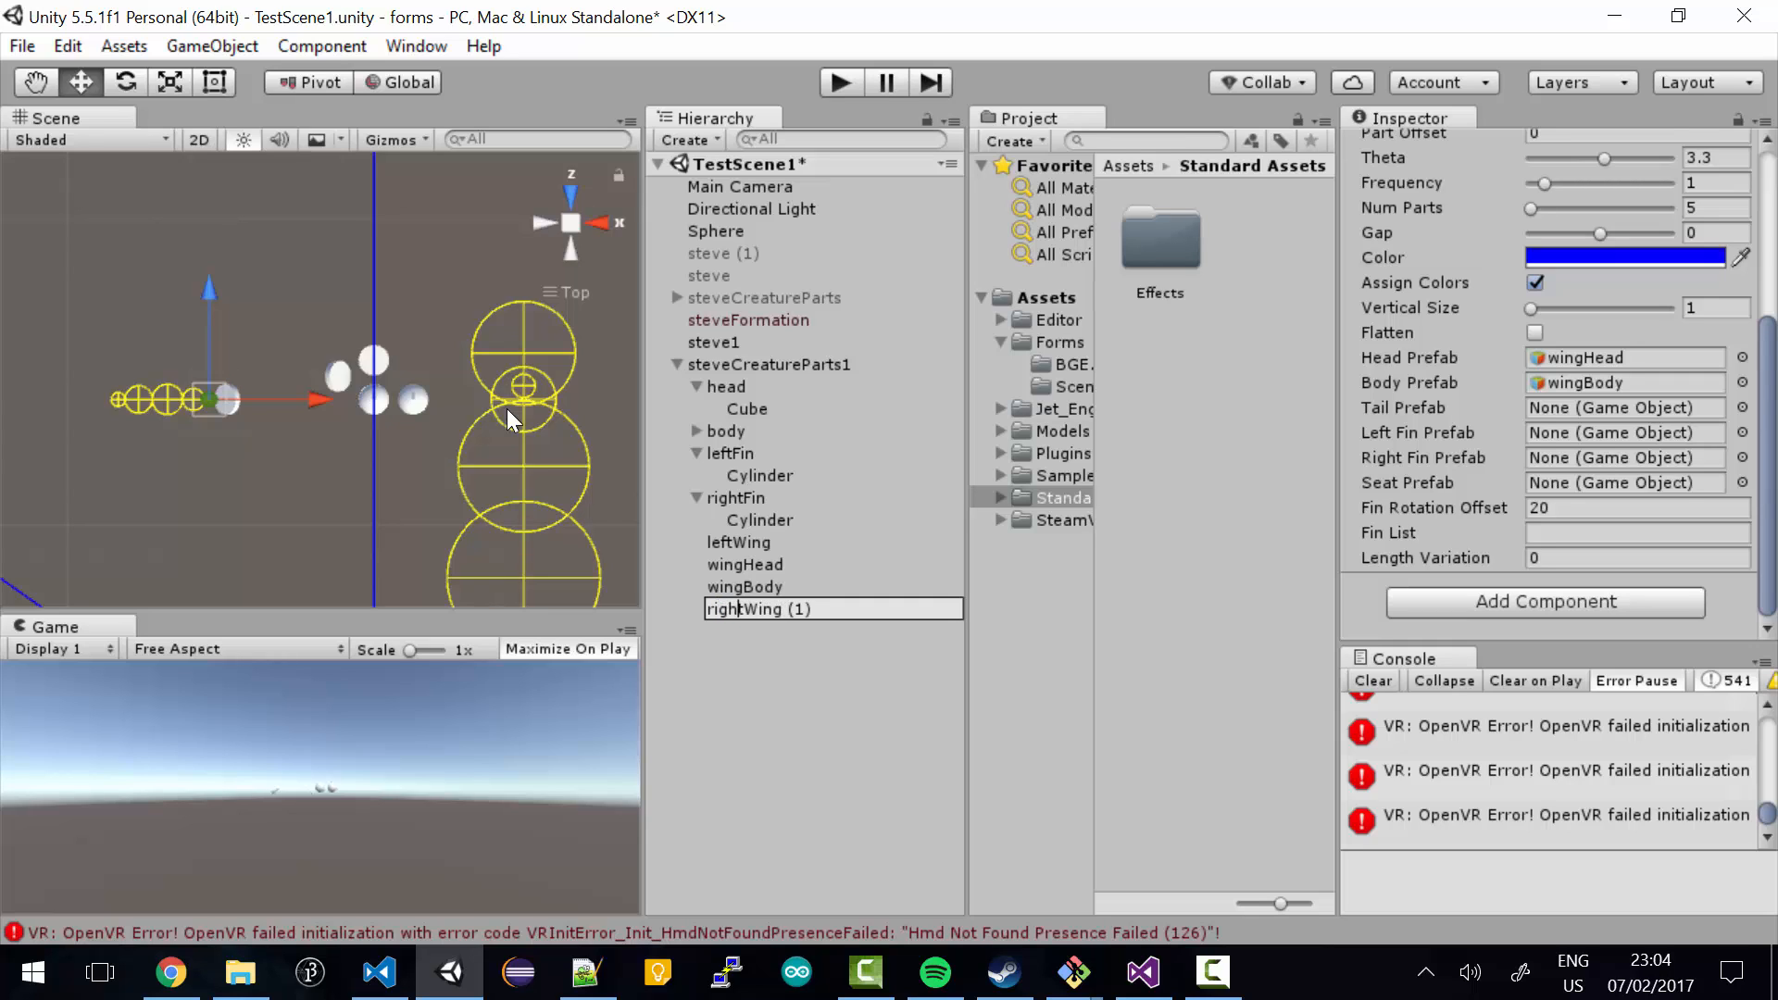
pyautogui.hotkey('ctrl', 'Right')
pyautogui.press('Right')
pyautogui.press('Right')
pyautogui.press('Delete')
pyautogui.press('BackSpace')
pyautogui.press('BackSpace')
pyautogui.press('BackSpace')
pyautogui.press('Return')
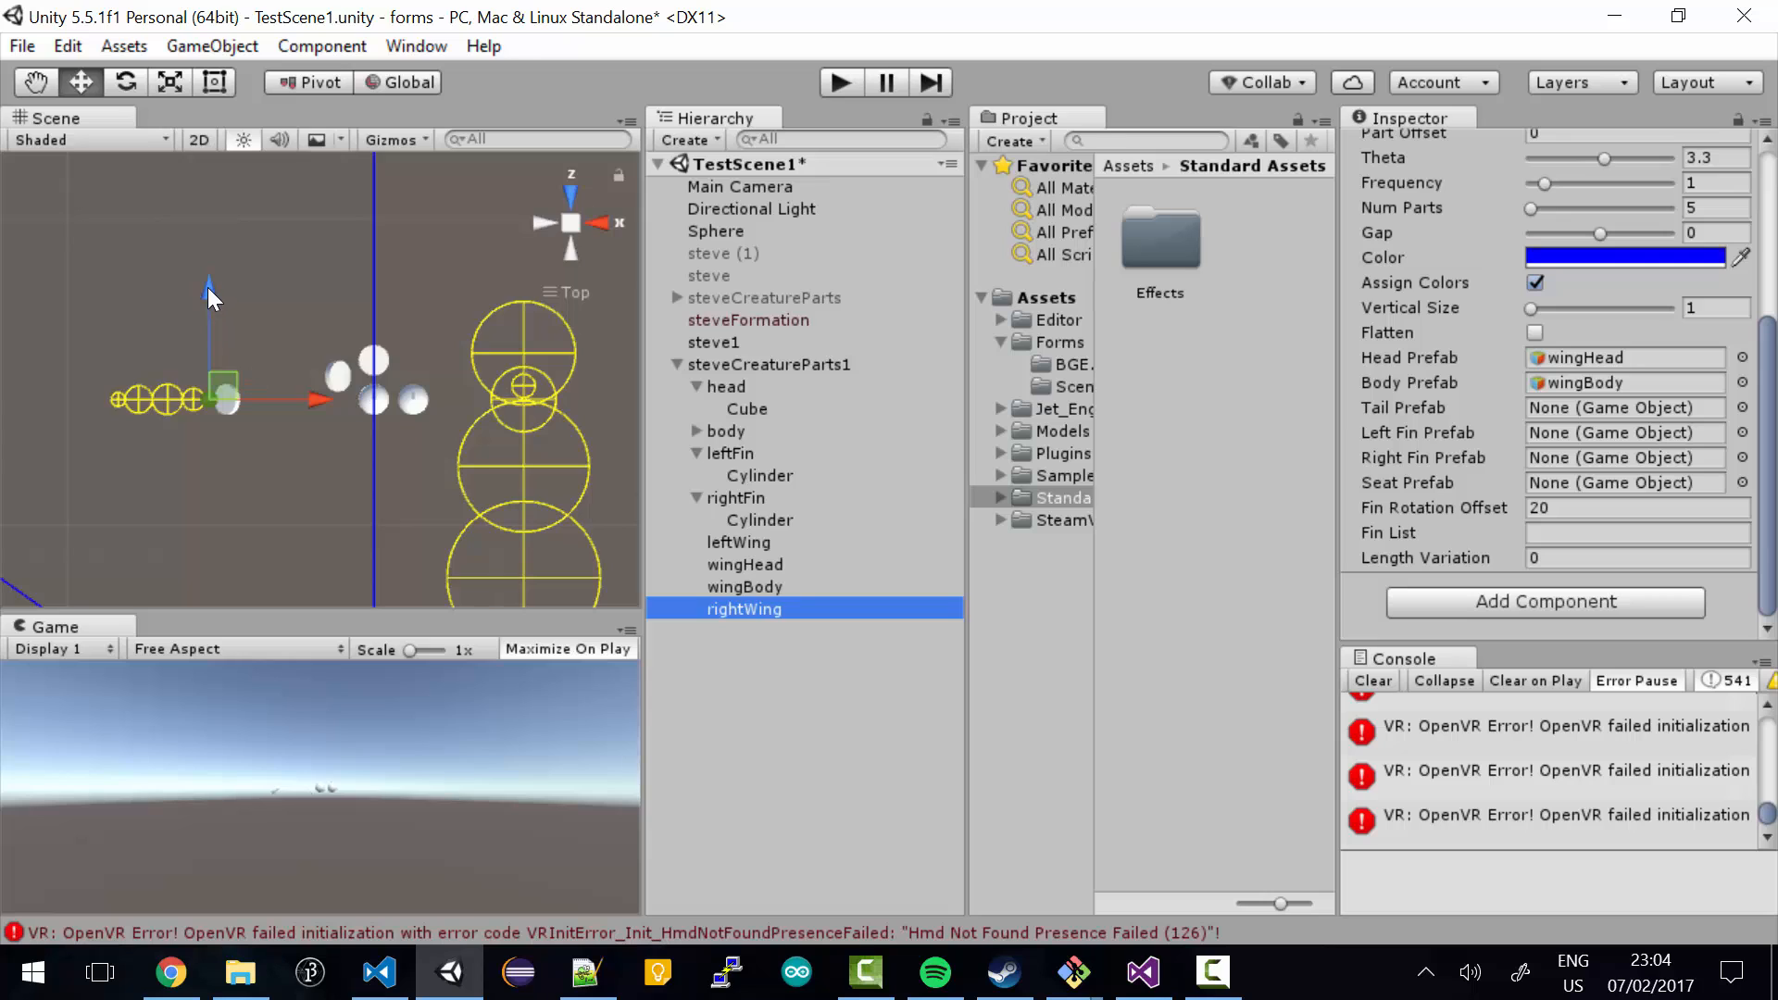
# - Move rightWing along Z to about 1.83 and set its Y rotation to -90
pyautogui.moveTo(208, 287); pyautogui.dragTo(208, 231)
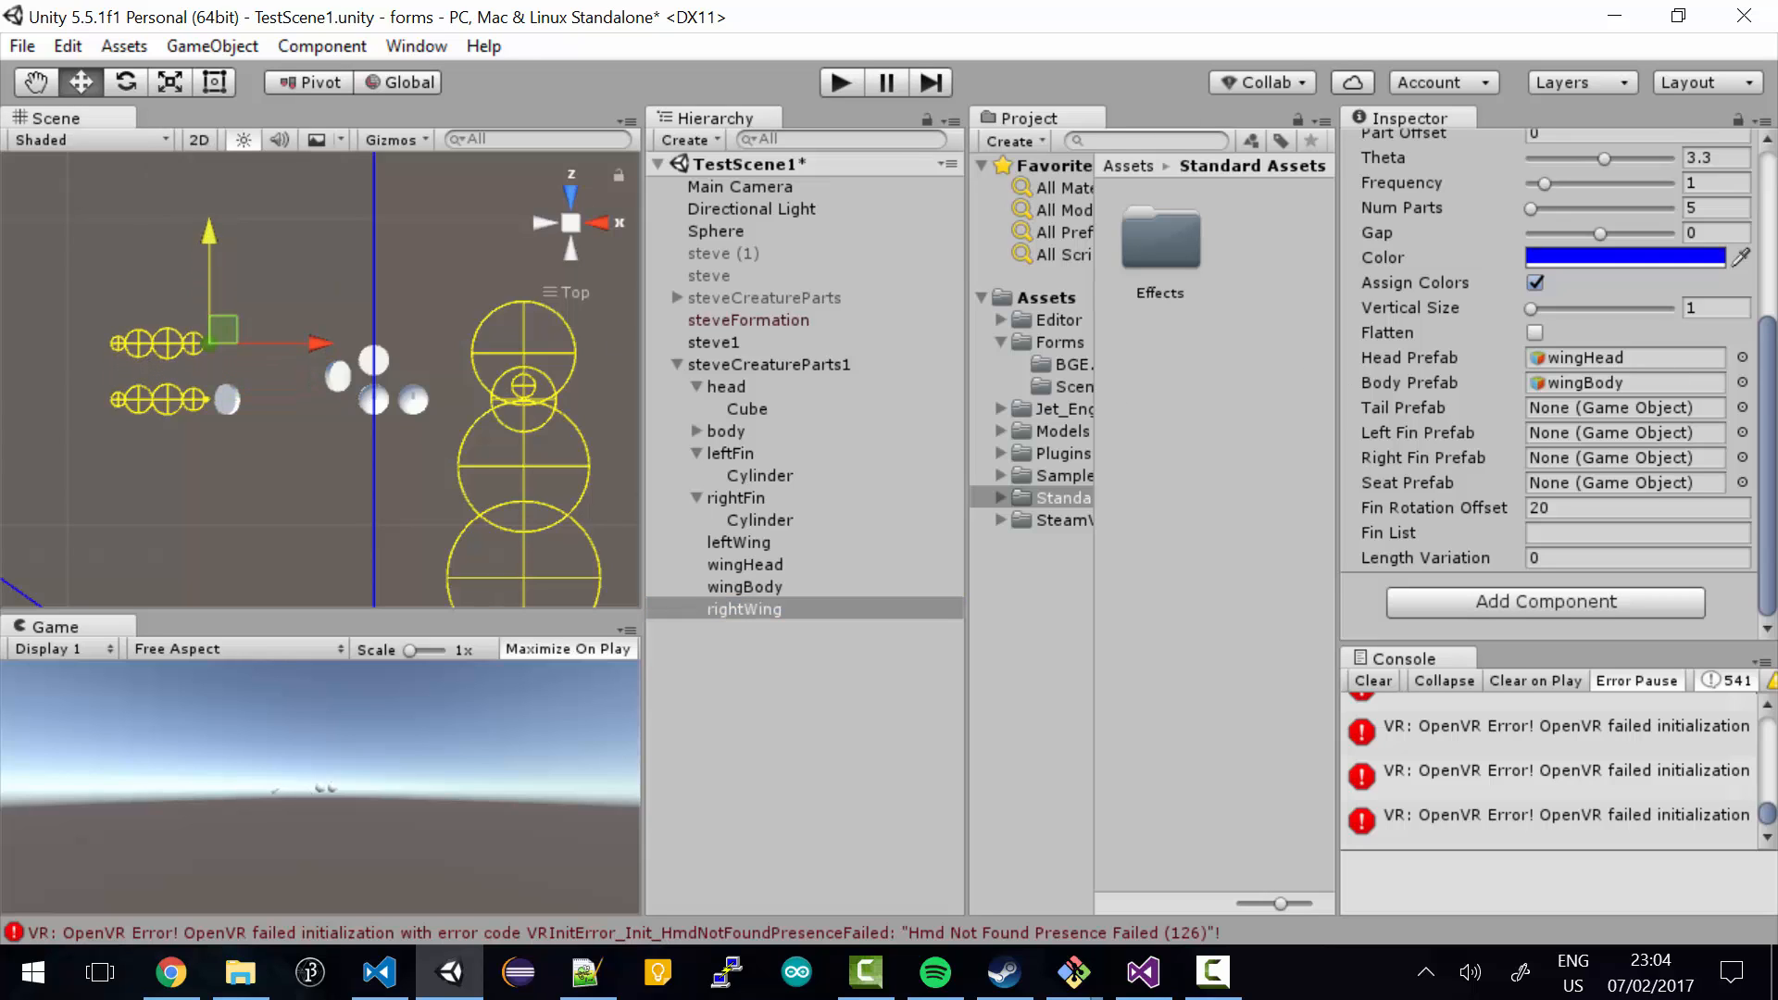
pyautogui.moveTo(1767, 397); pyautogui.dragTo(1767, 232)
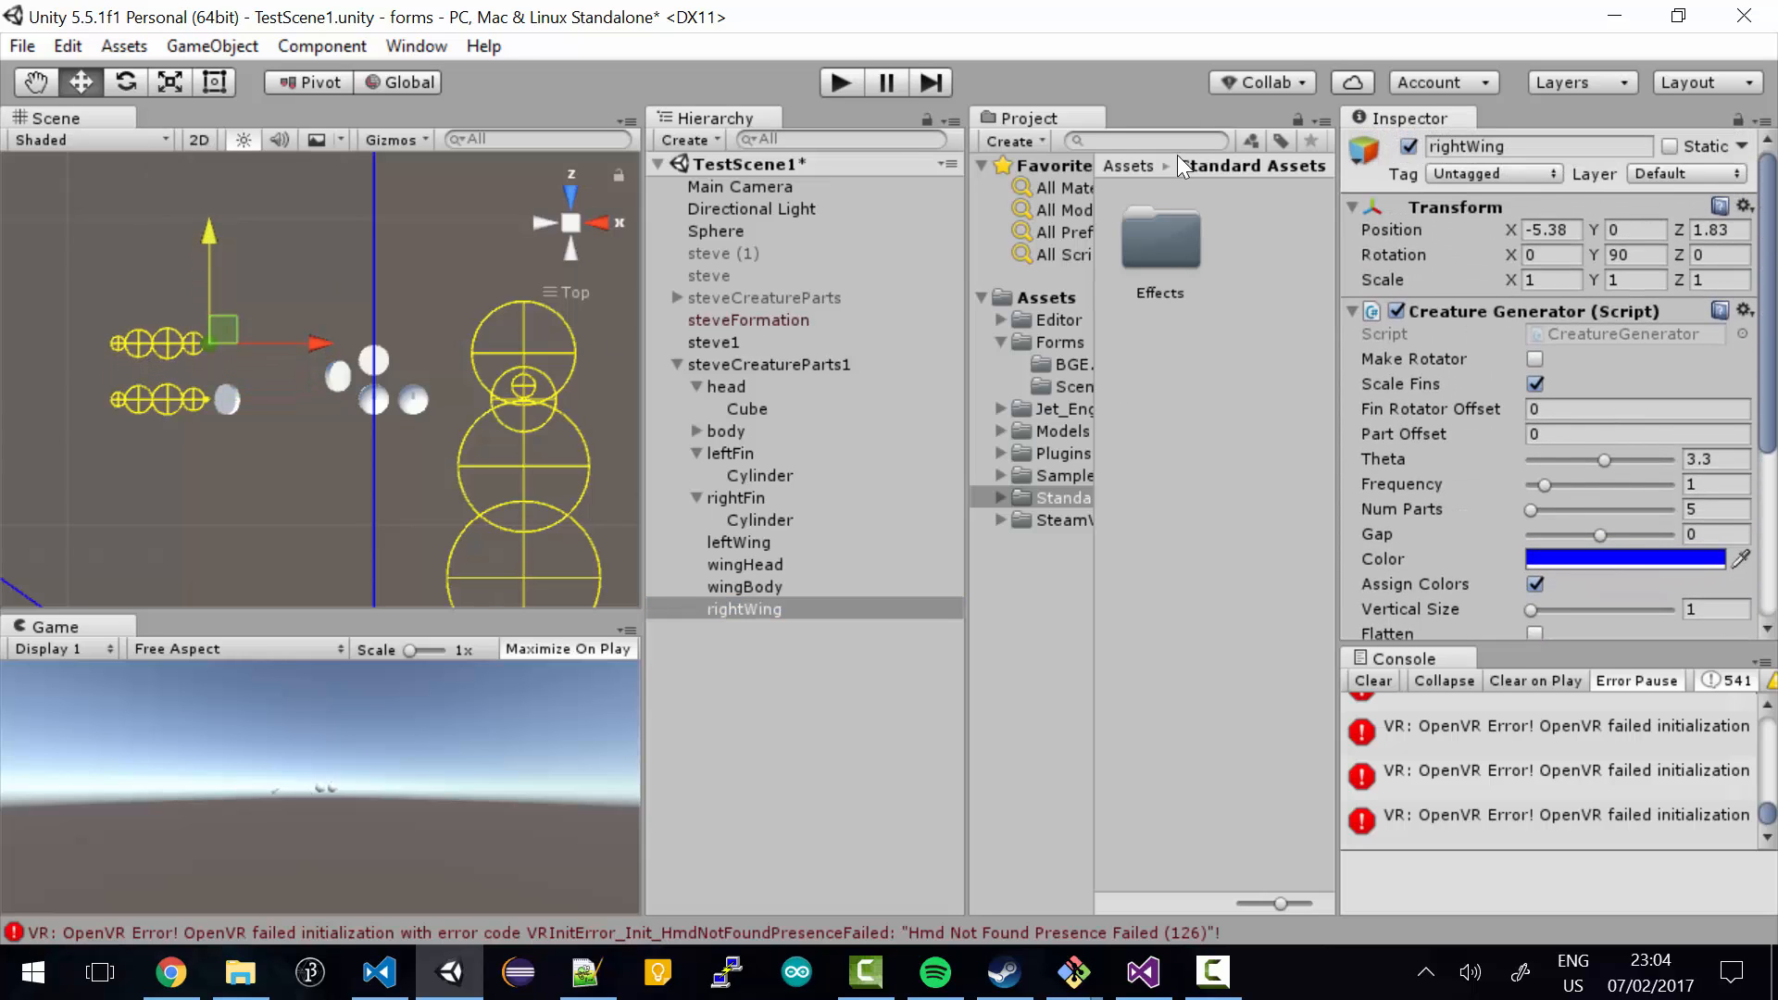
pyautogui.click(1662, 255)
pyautogui.press('Left')
pyautogui.write('-')
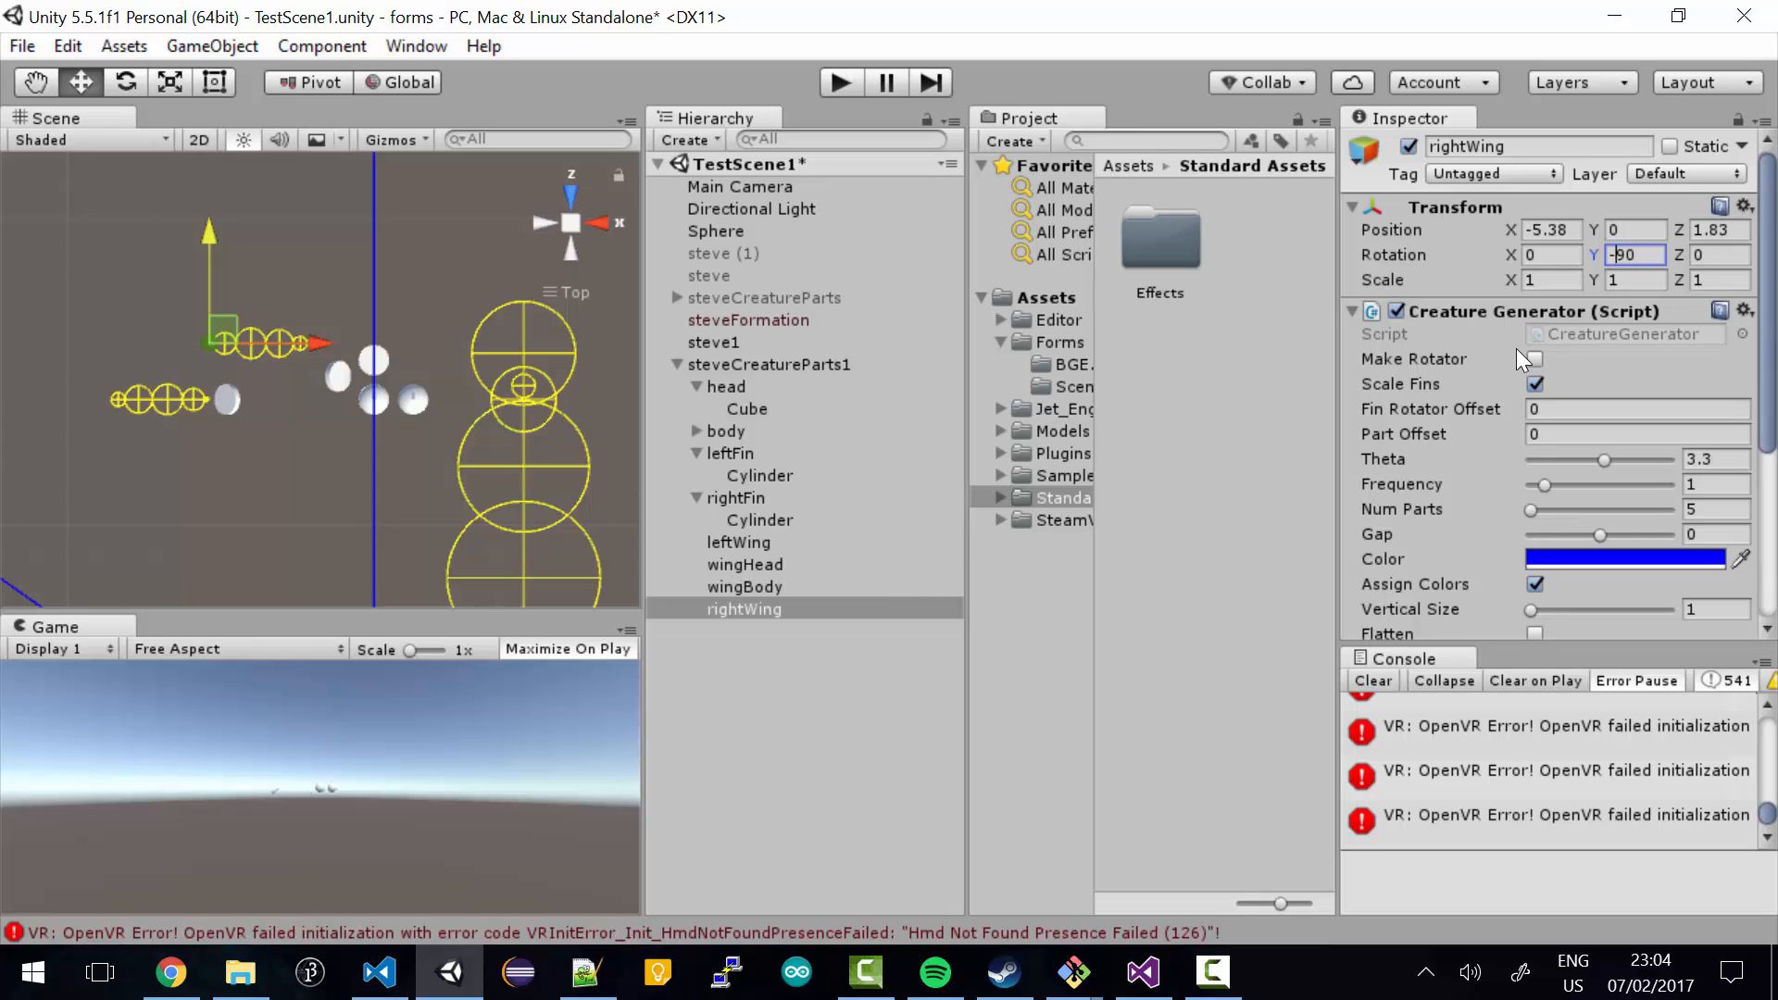
# - Rename wingHead as leftWingHead
pyautogui.scroll(-6, 1682, 375)
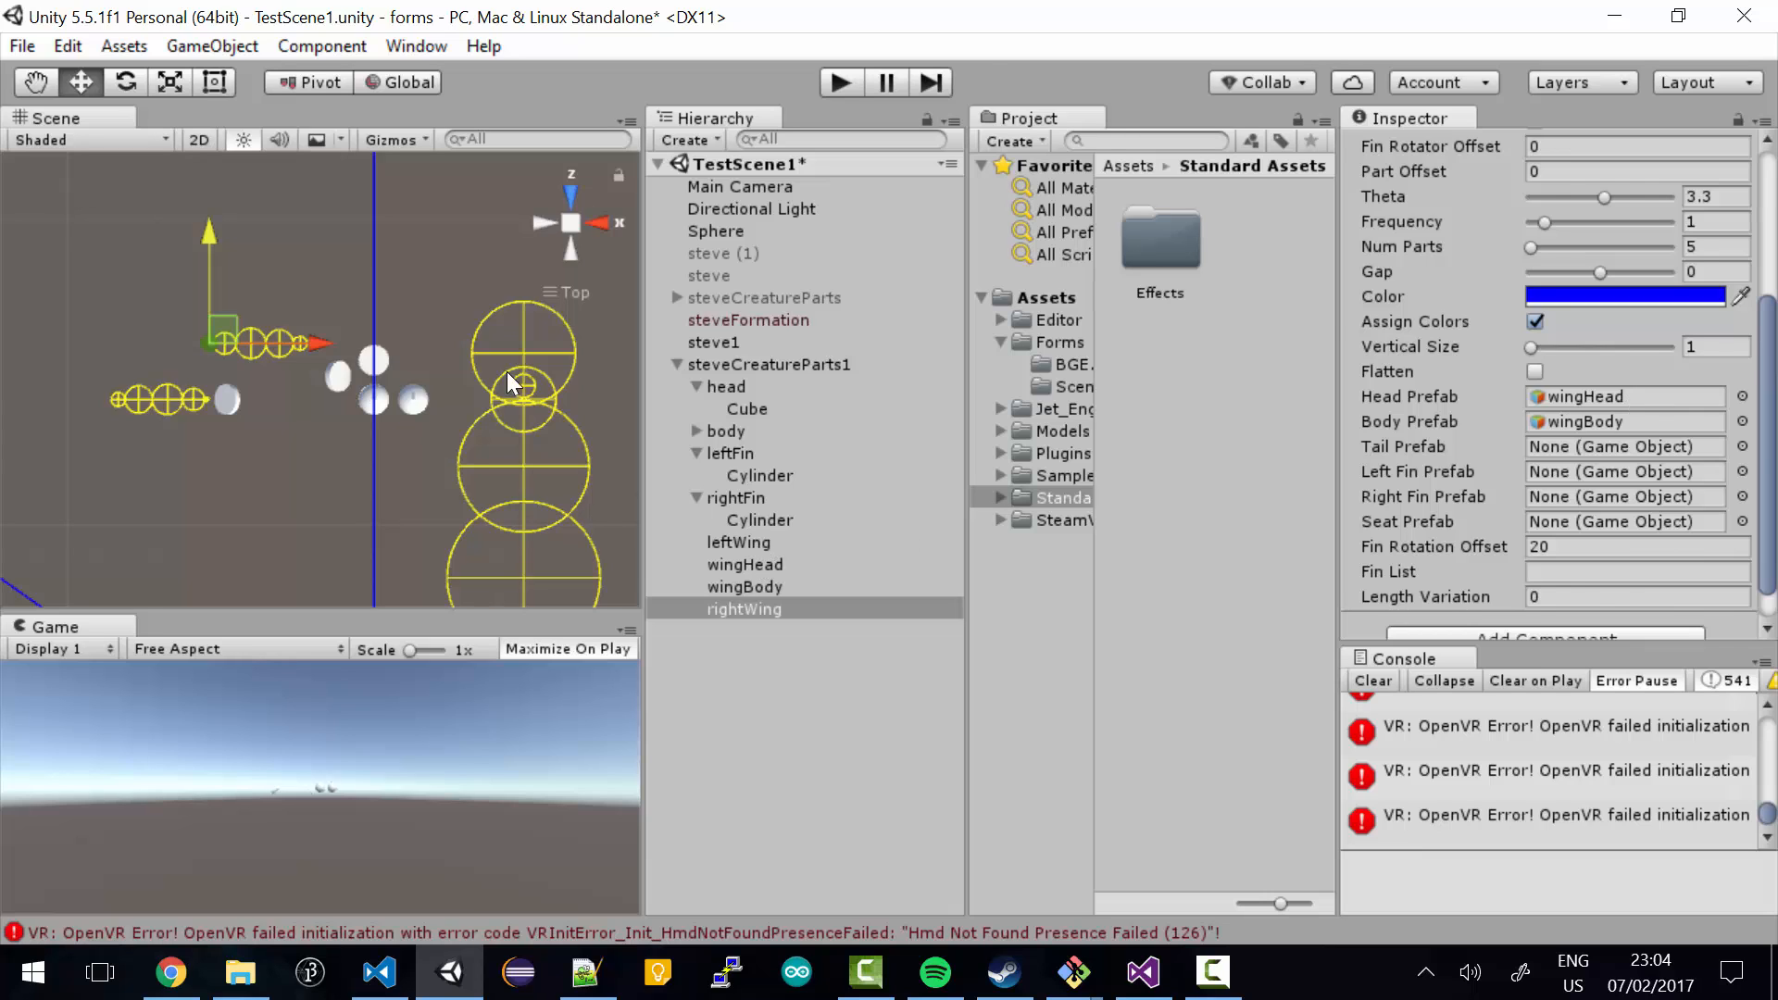
pyautogui.rightClick(761, 563)
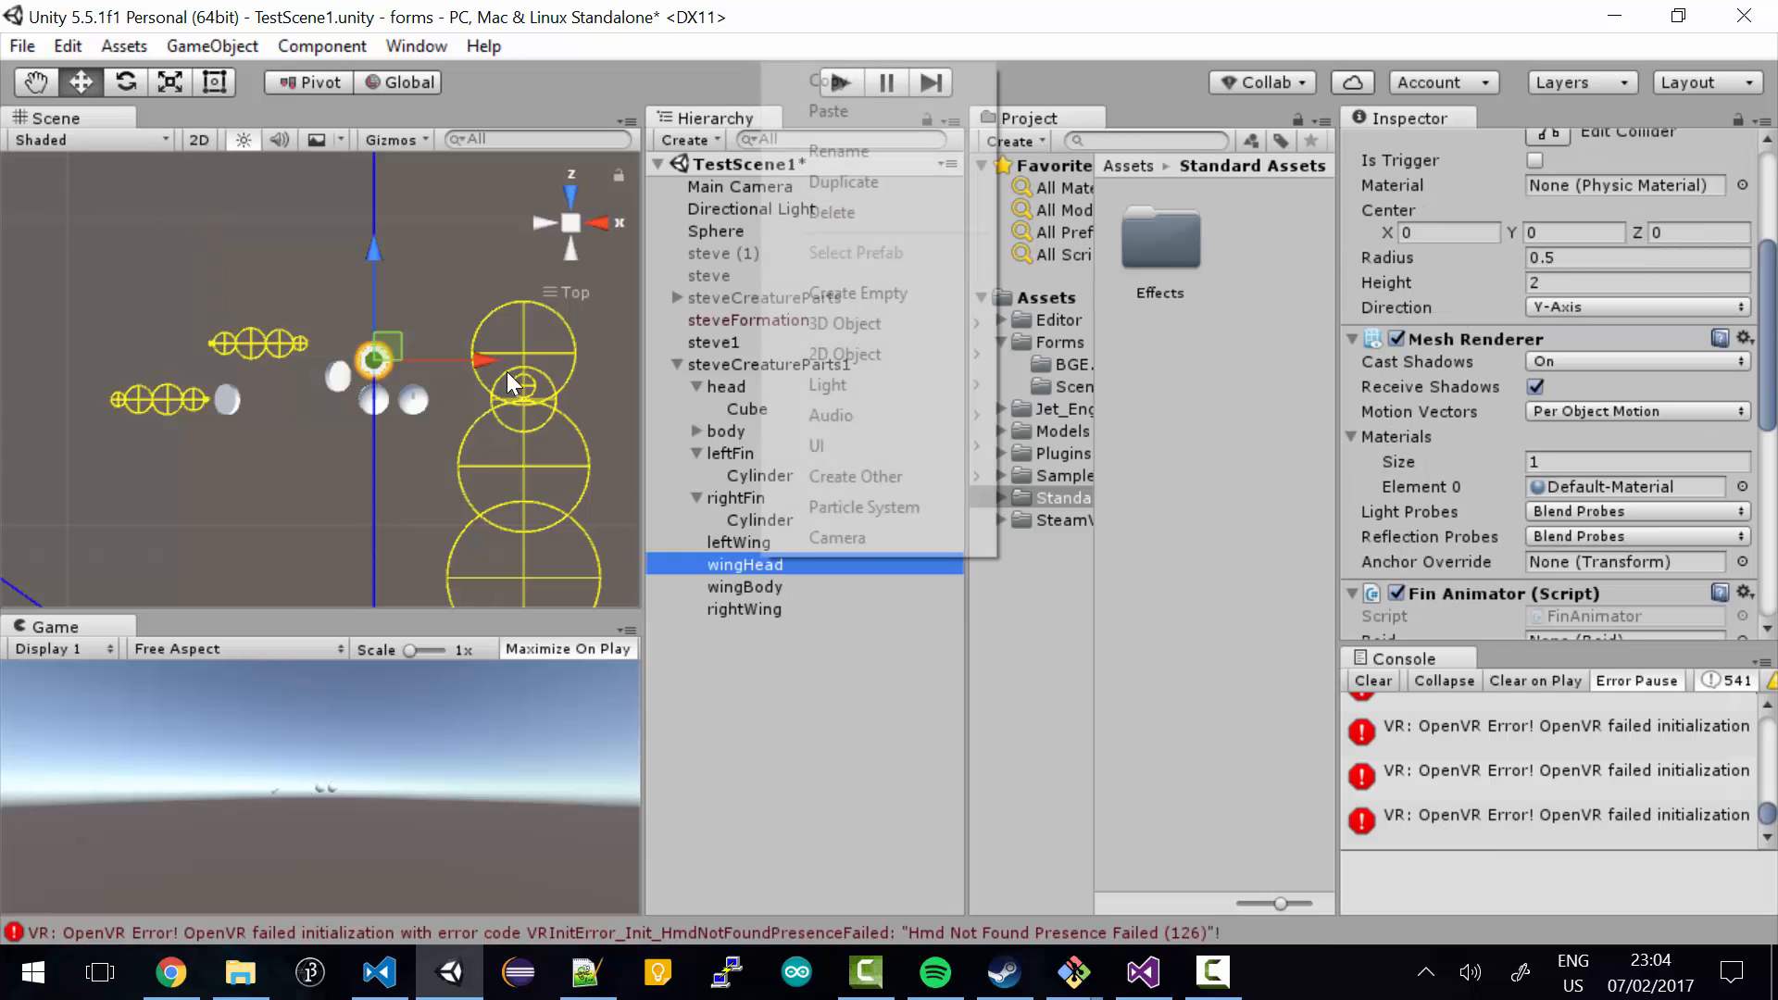
pyautogui.click(846, 163)
pyautogui.write('leftW')
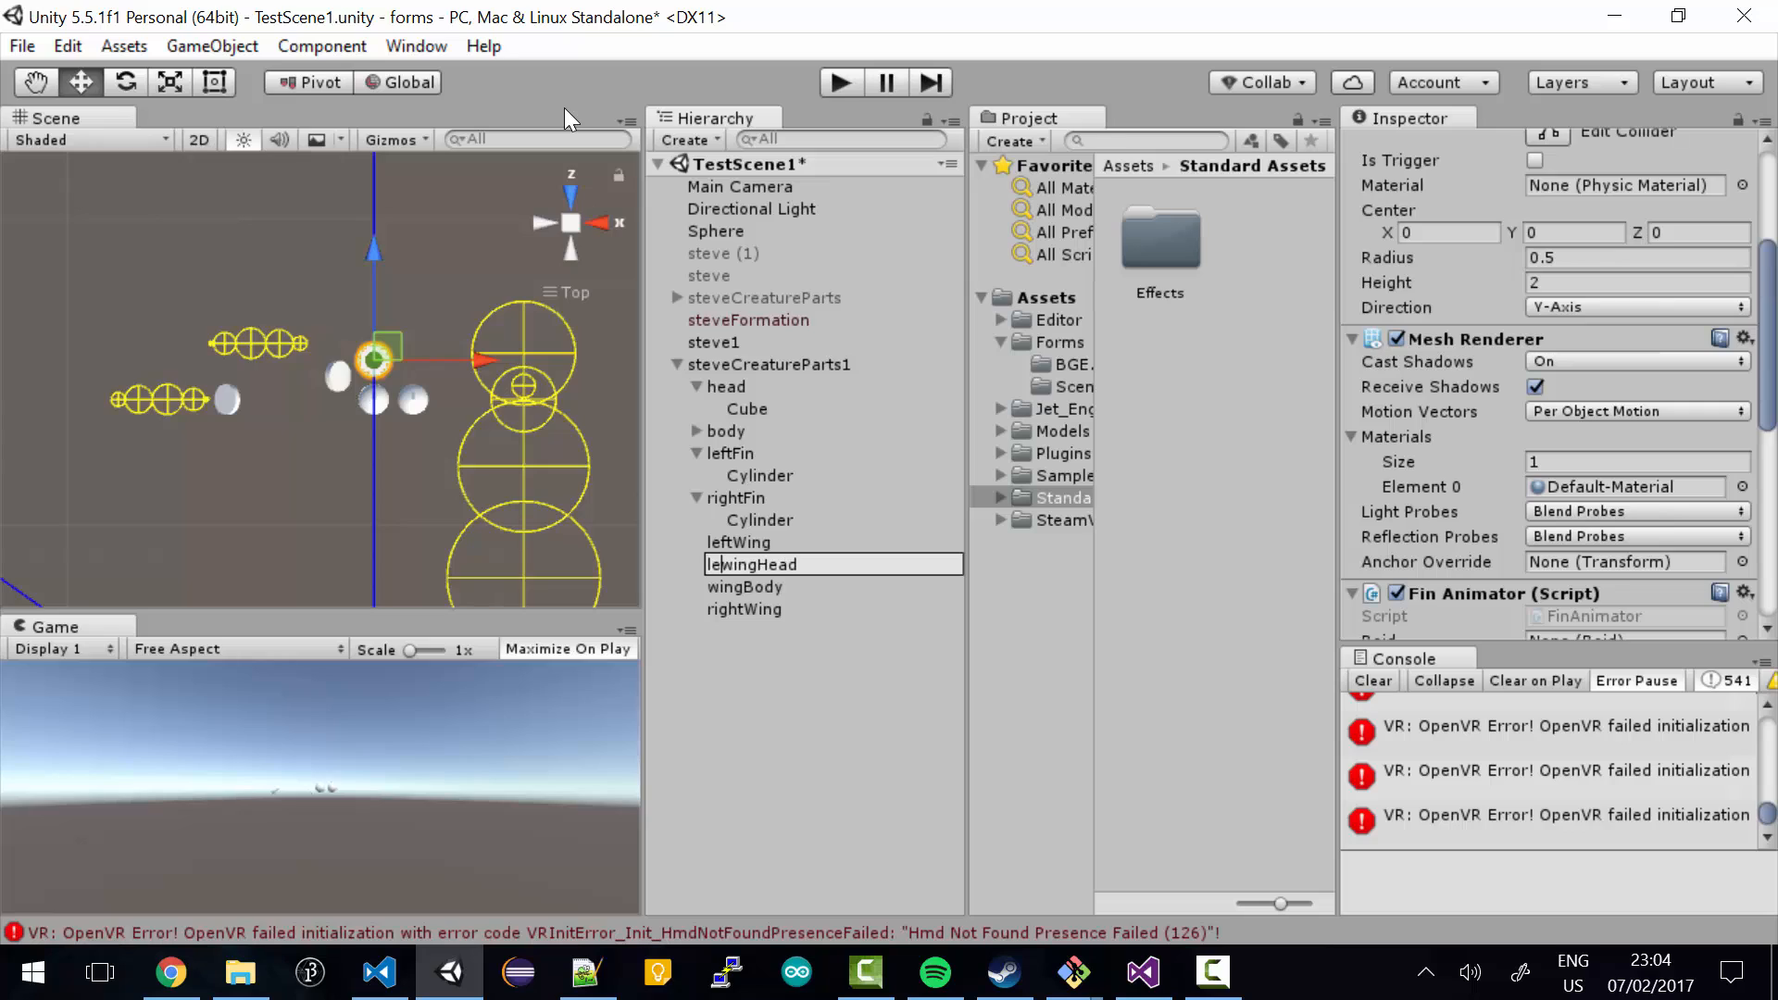
pyautogui.press('Delete')
pyautogui.press('Return')
# - Duplicate leftWingHead and rename the copy as rightWingHead
pyautogui.hotkey('ctrl', 'd')
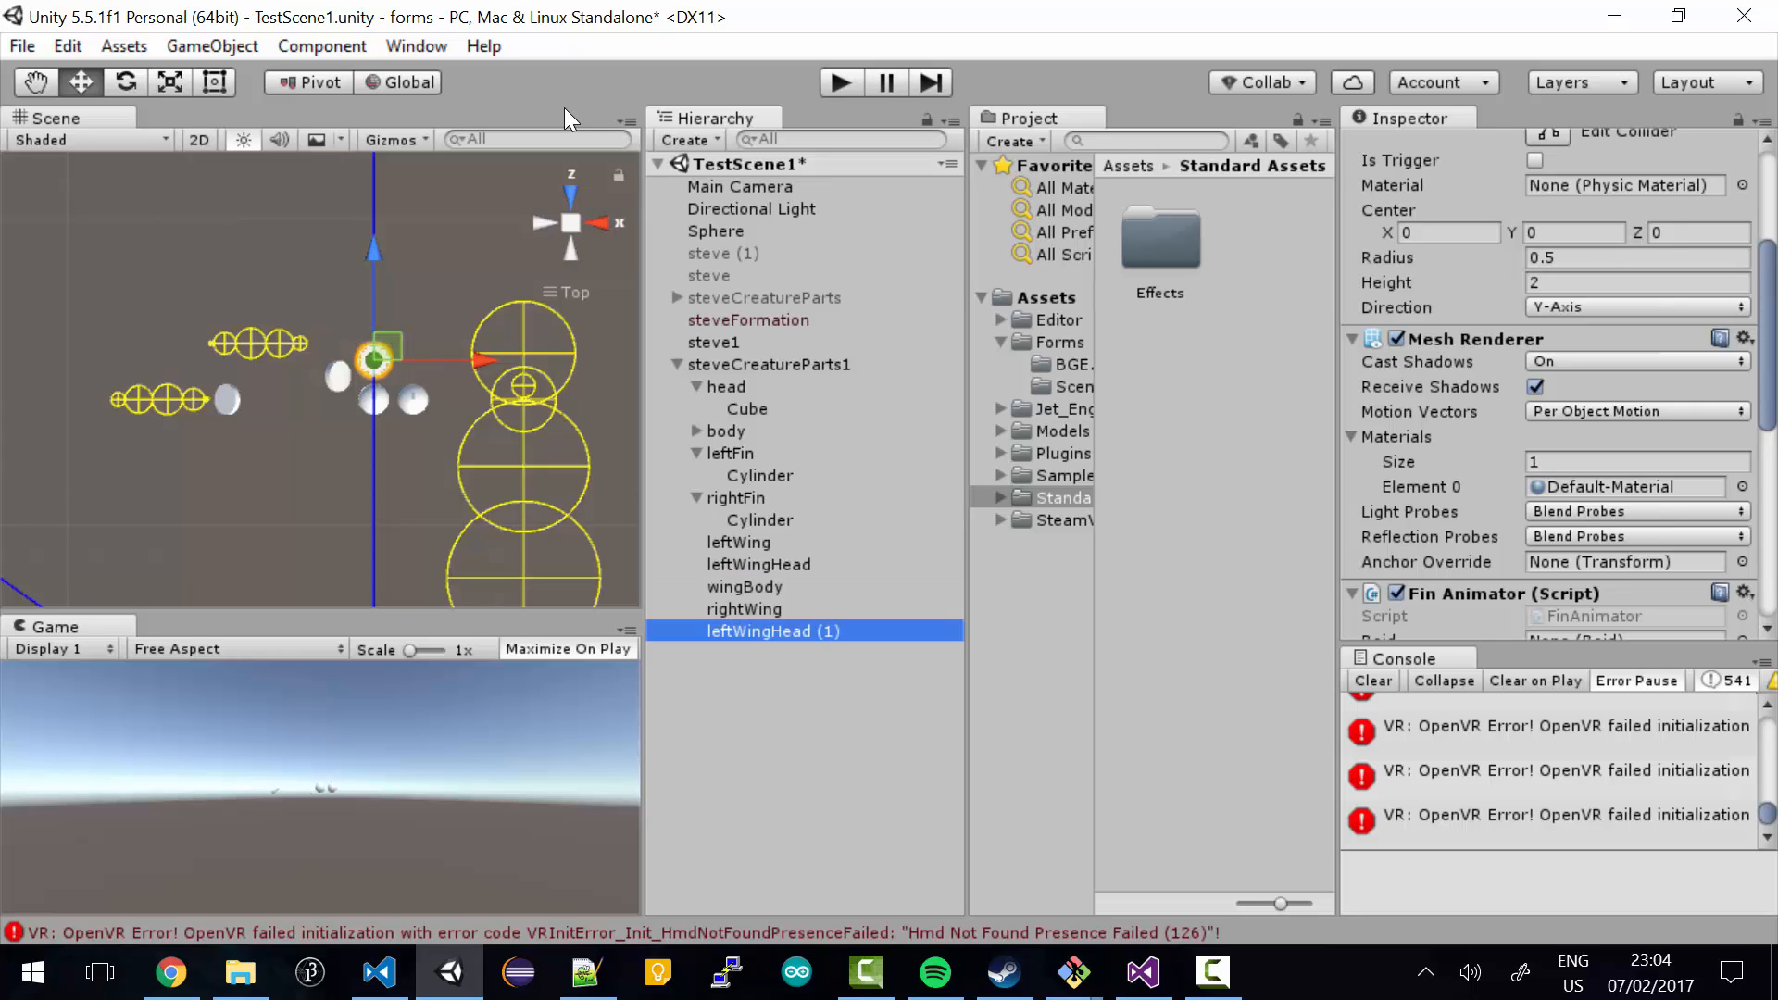
pyautogui.press('F2')
pyautogui.press('Right')
pyautogui.hotkey('ctrl', 'Left')
pyautogui.hotkey('ctrl', 'Left')
pyautogui.hotkey('ctrl', 'Left')
pyautogui.hotkey('ctrl', 'Left')
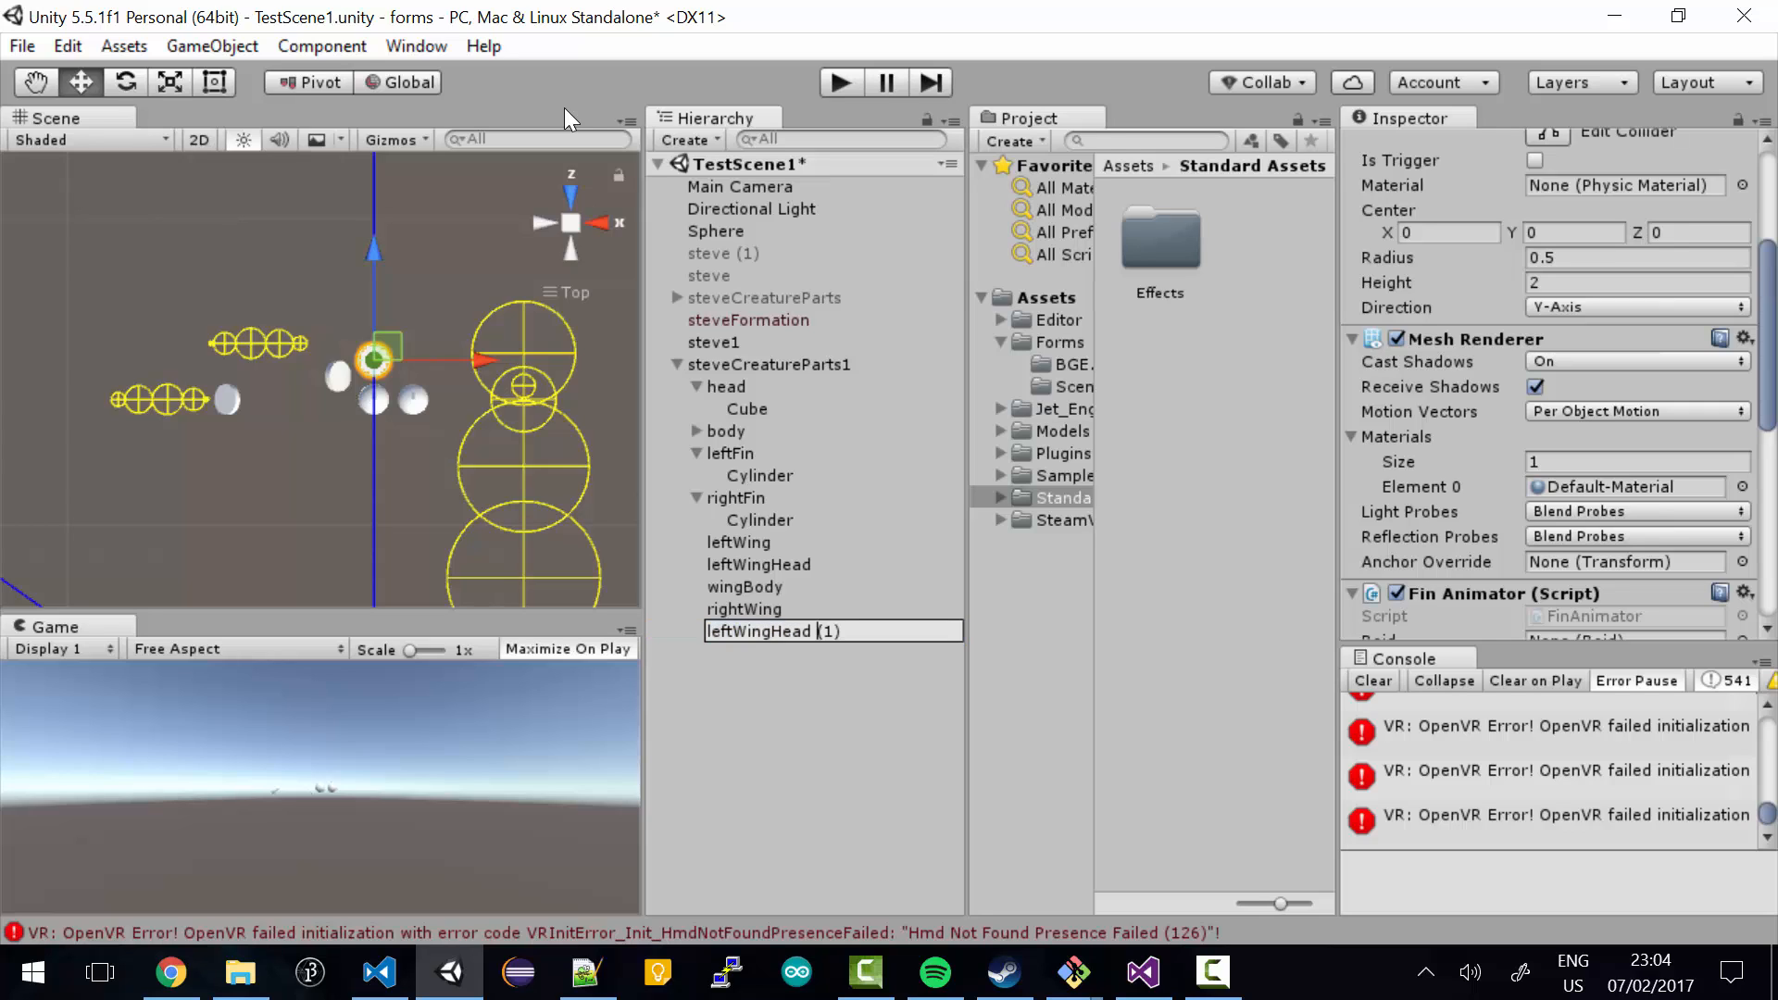
pyautogui.hotkey('shift', 'Right')
pyautogui.hotkey('shift', 'Right')
pyautogui.hotkey('shift', 'Right')
pyautogui.hotkey('shift', 'Right')
pyautogui.write('right')
pyautogui.hotkey('ctrl', 'Right')
pyautogui.hotkey('ctrl', 'Right')
pyautogui.press('BackSpace')
pyautogui.press('BackSpace')
pyautogui.press('BackSpace')
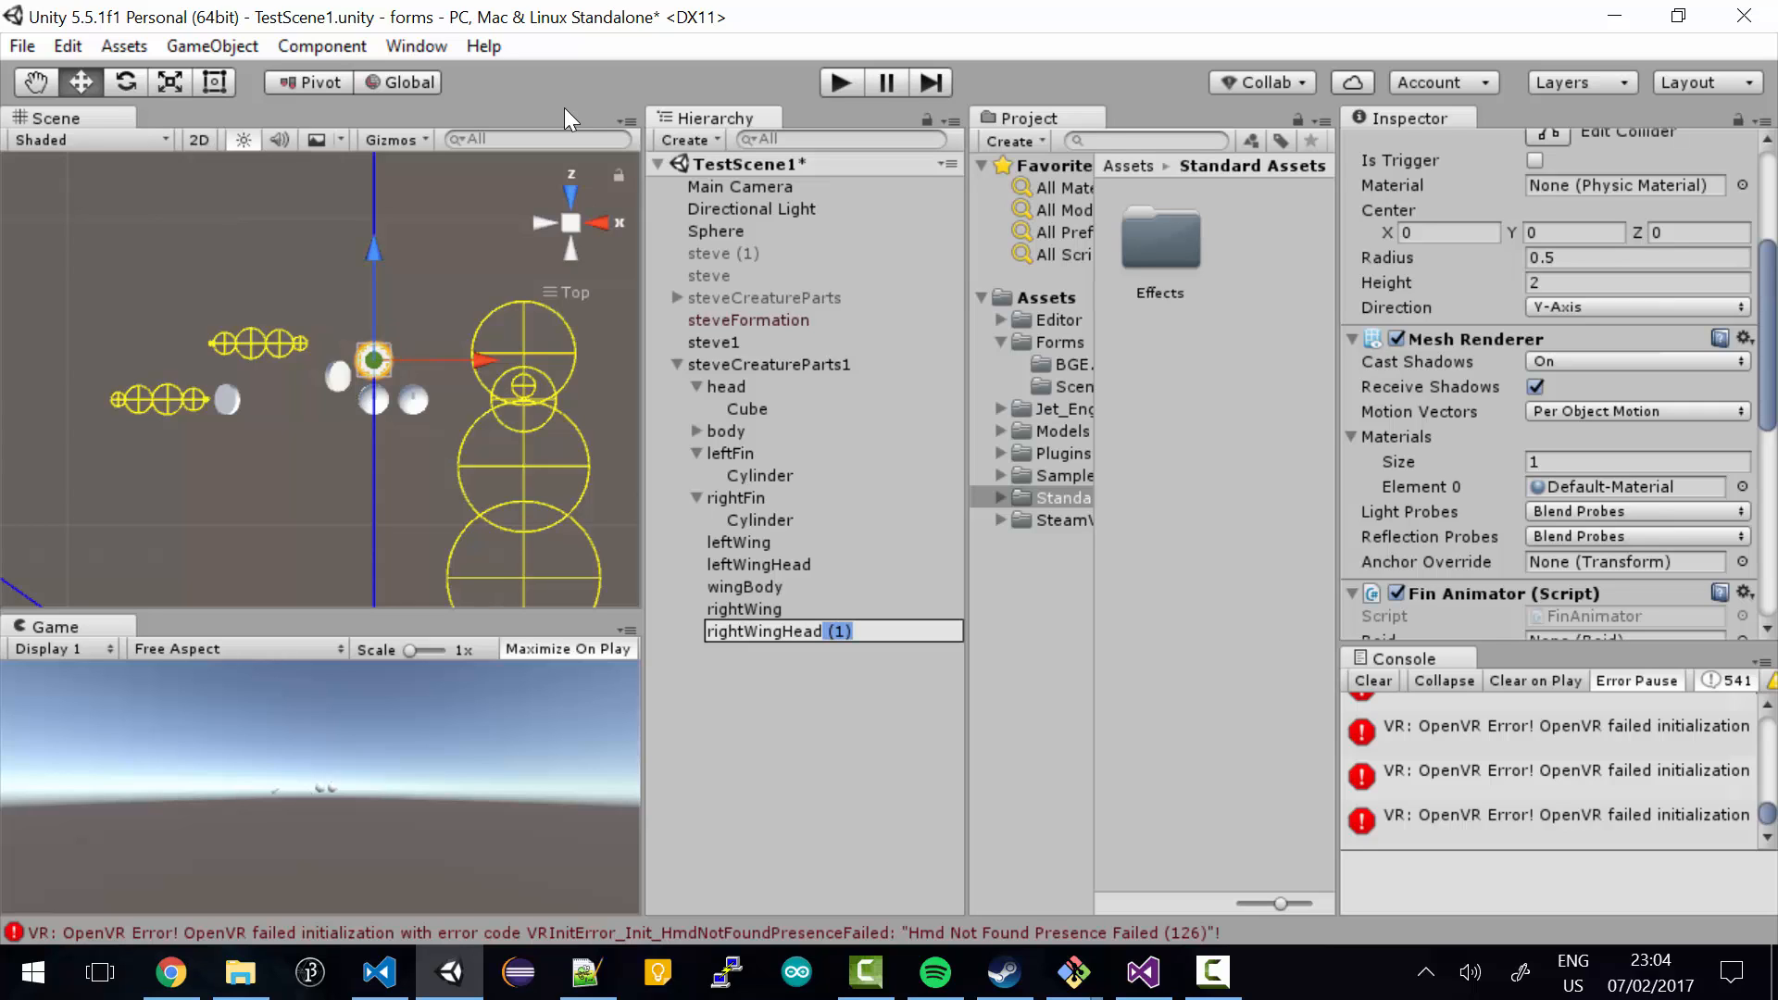
pyautogui.press('Delete')
pyautogui.press('Return')
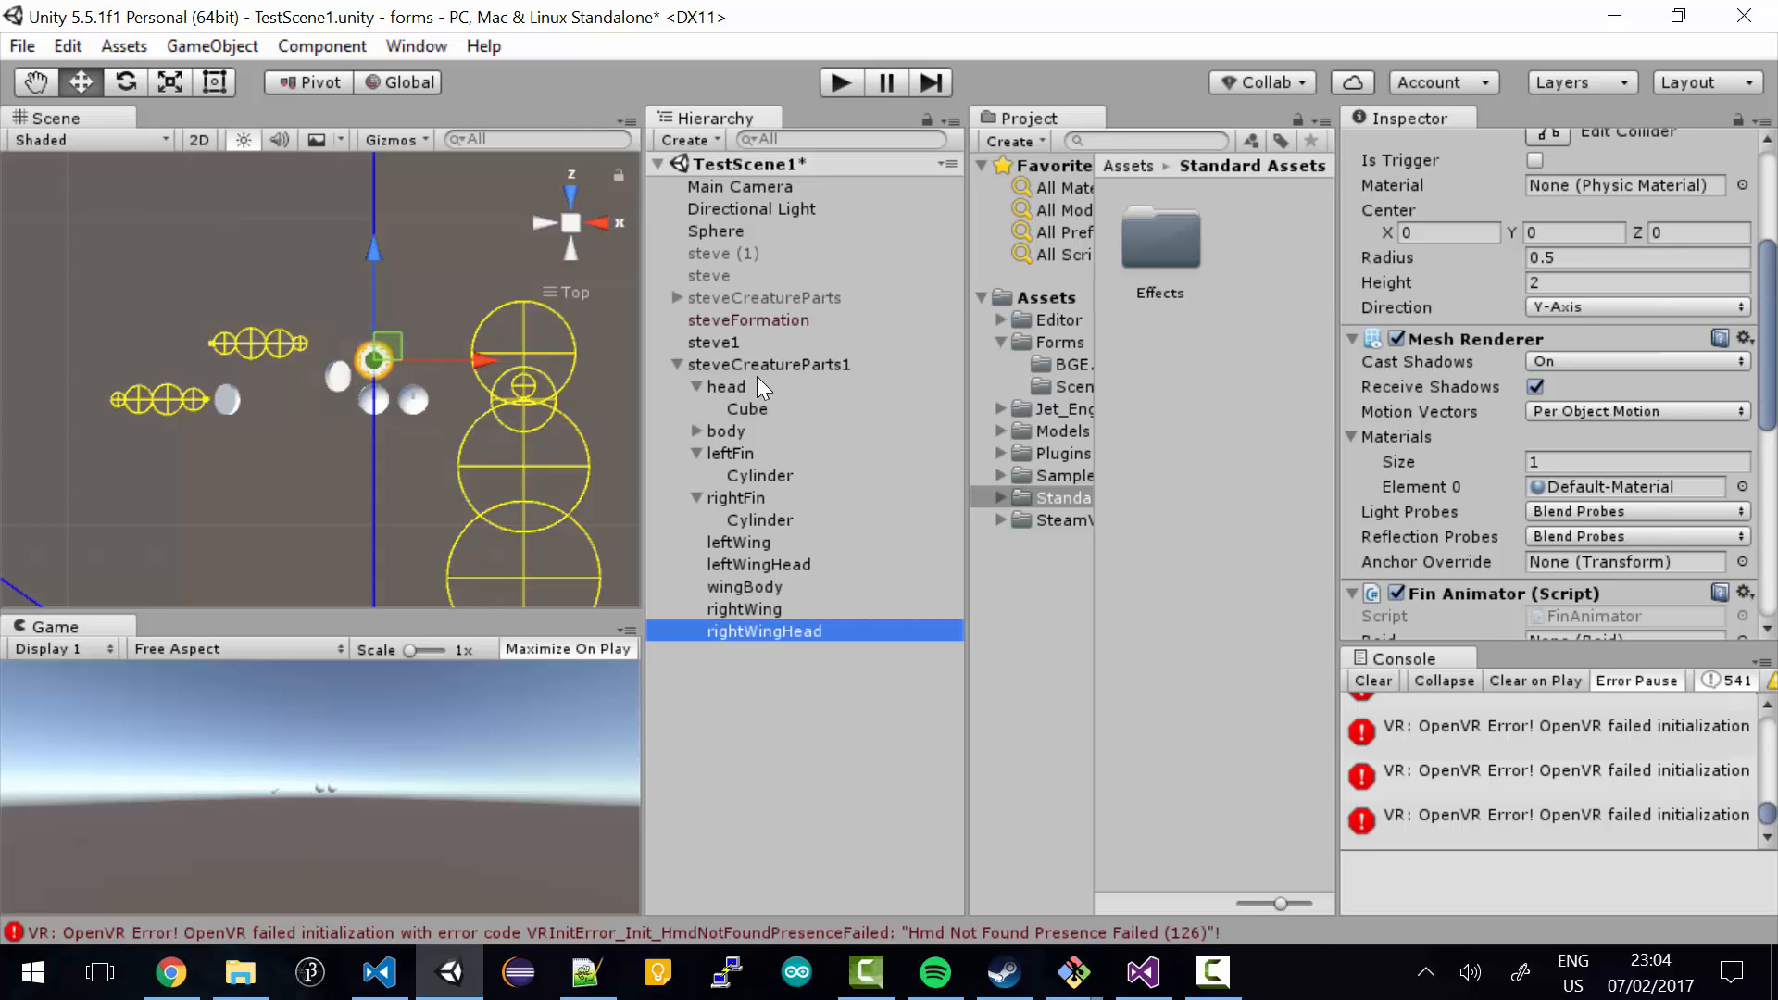
# - Set the Side of rightWingHead's Fin Animator to Right and compare it with rightFin's Fin Animator
pyautogui.moveTo(1769, 375); pyautogui.dragTo(1769, 489)
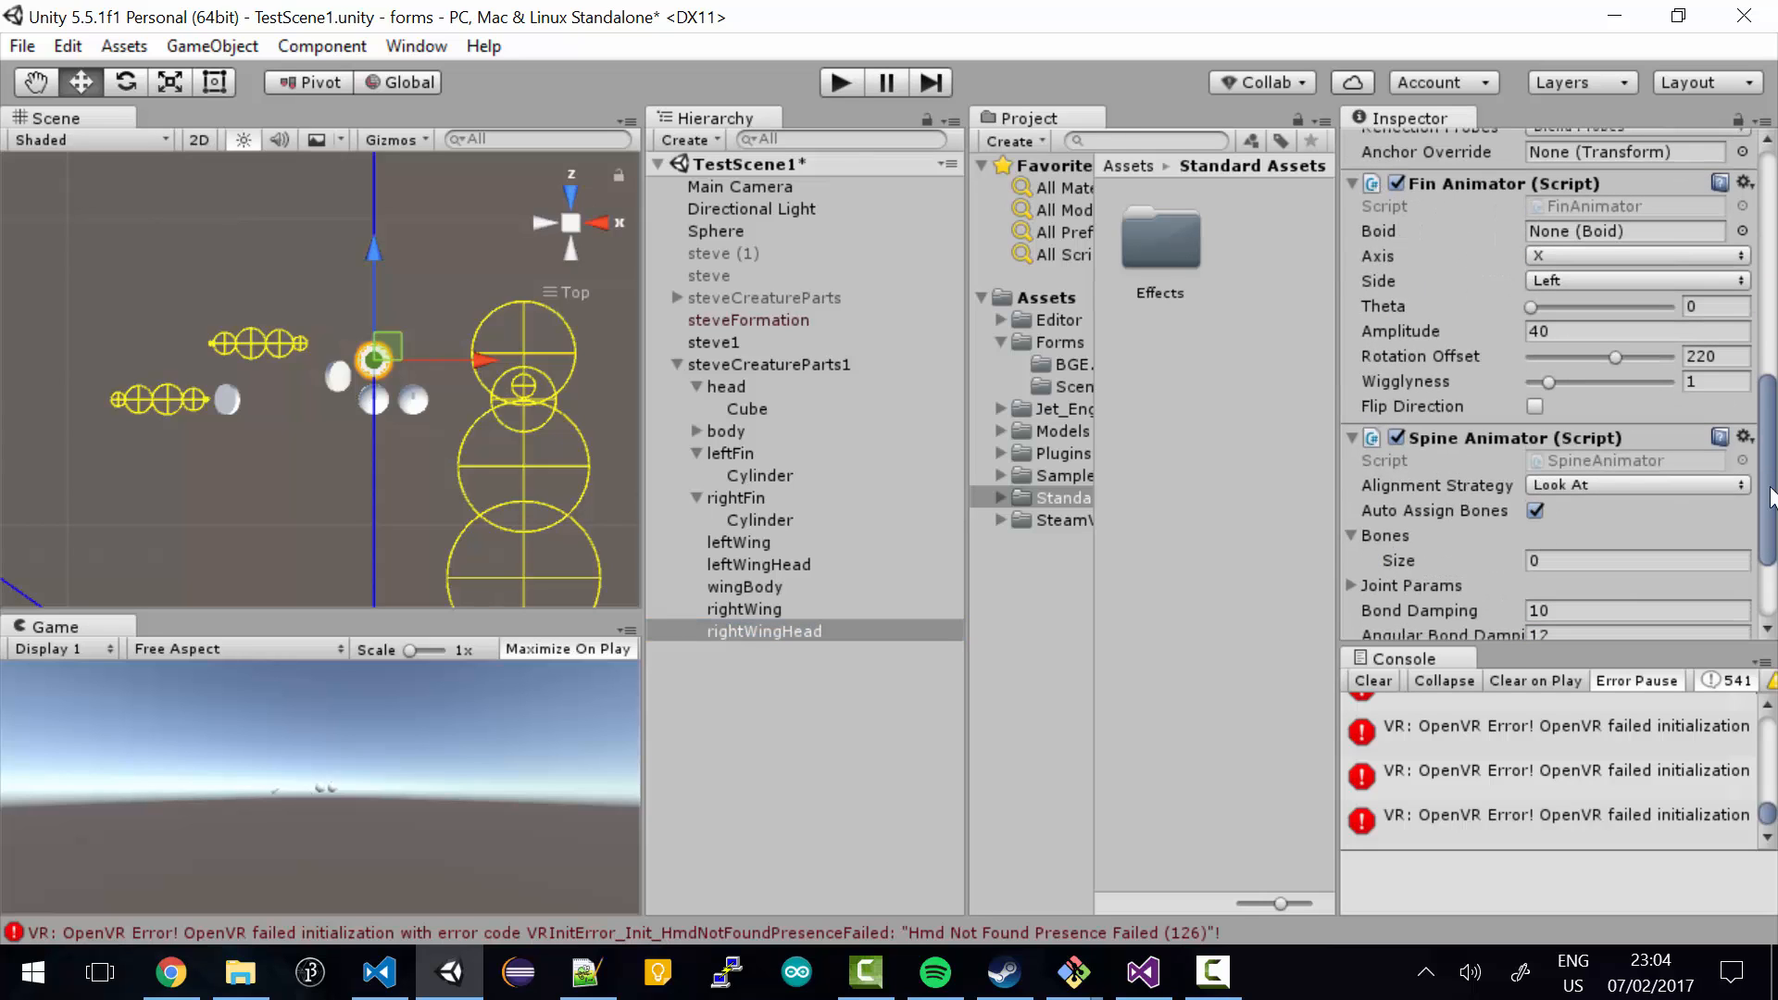
pyautogui.click(1563, 280)
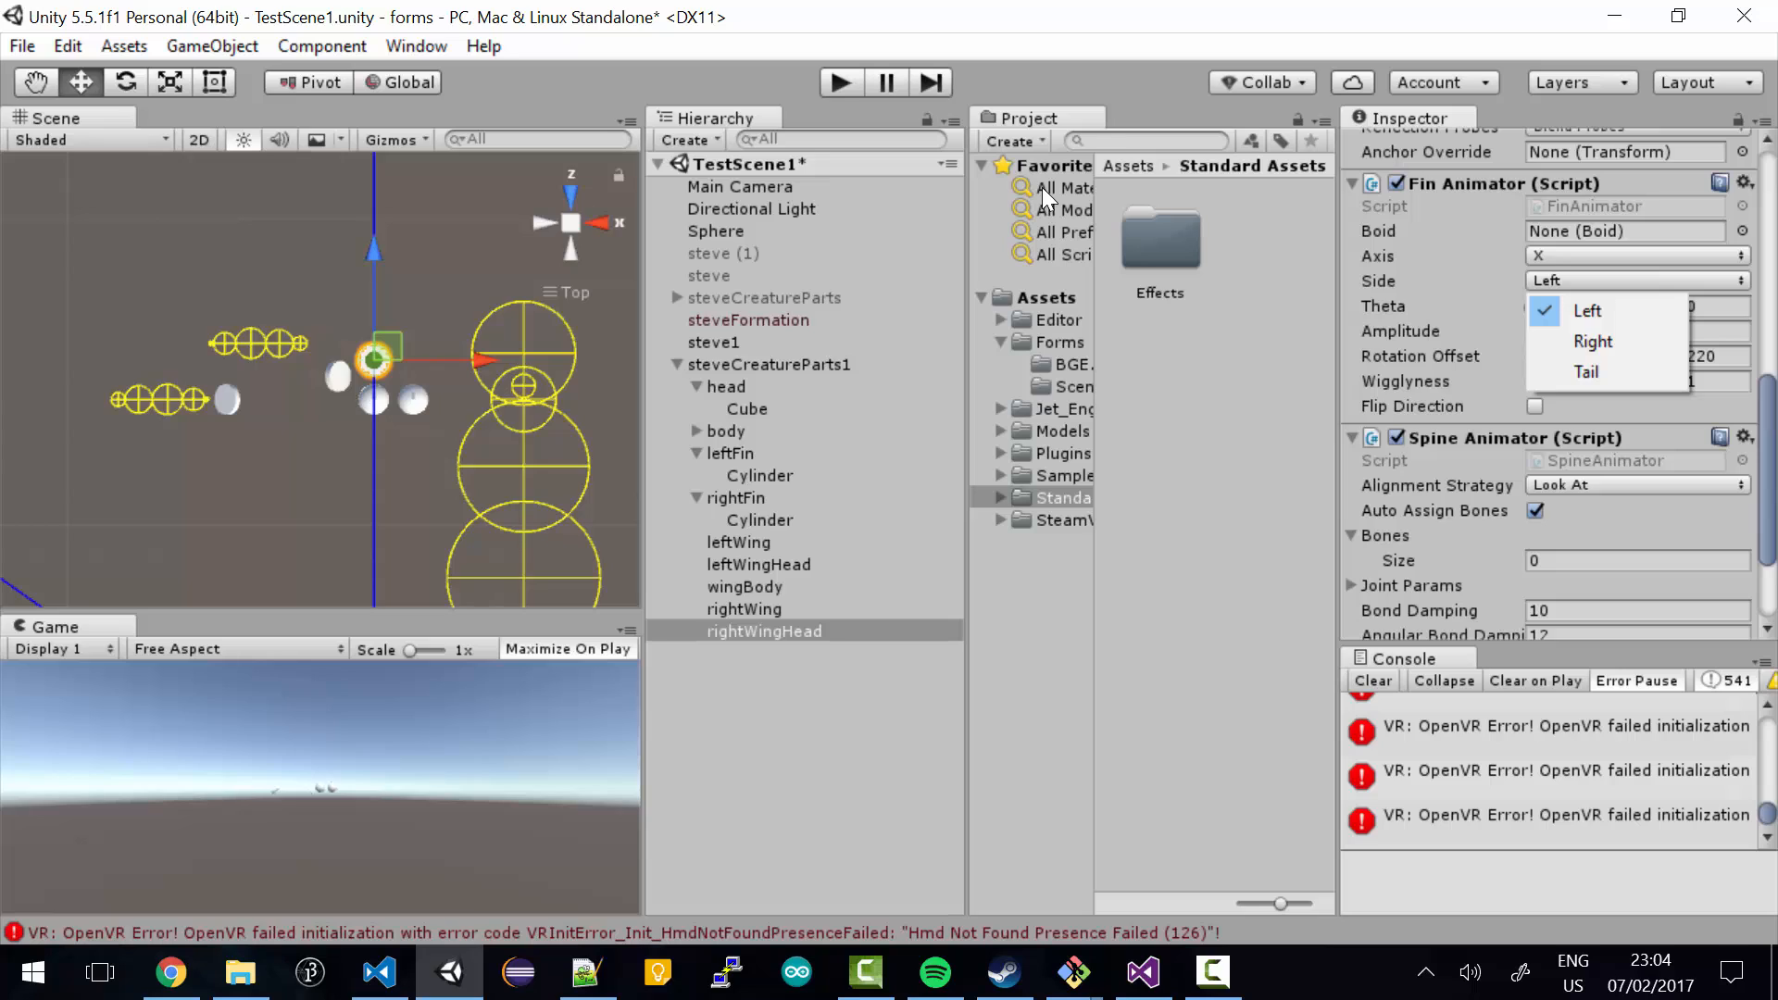
pyautogui.click(1603, 344)
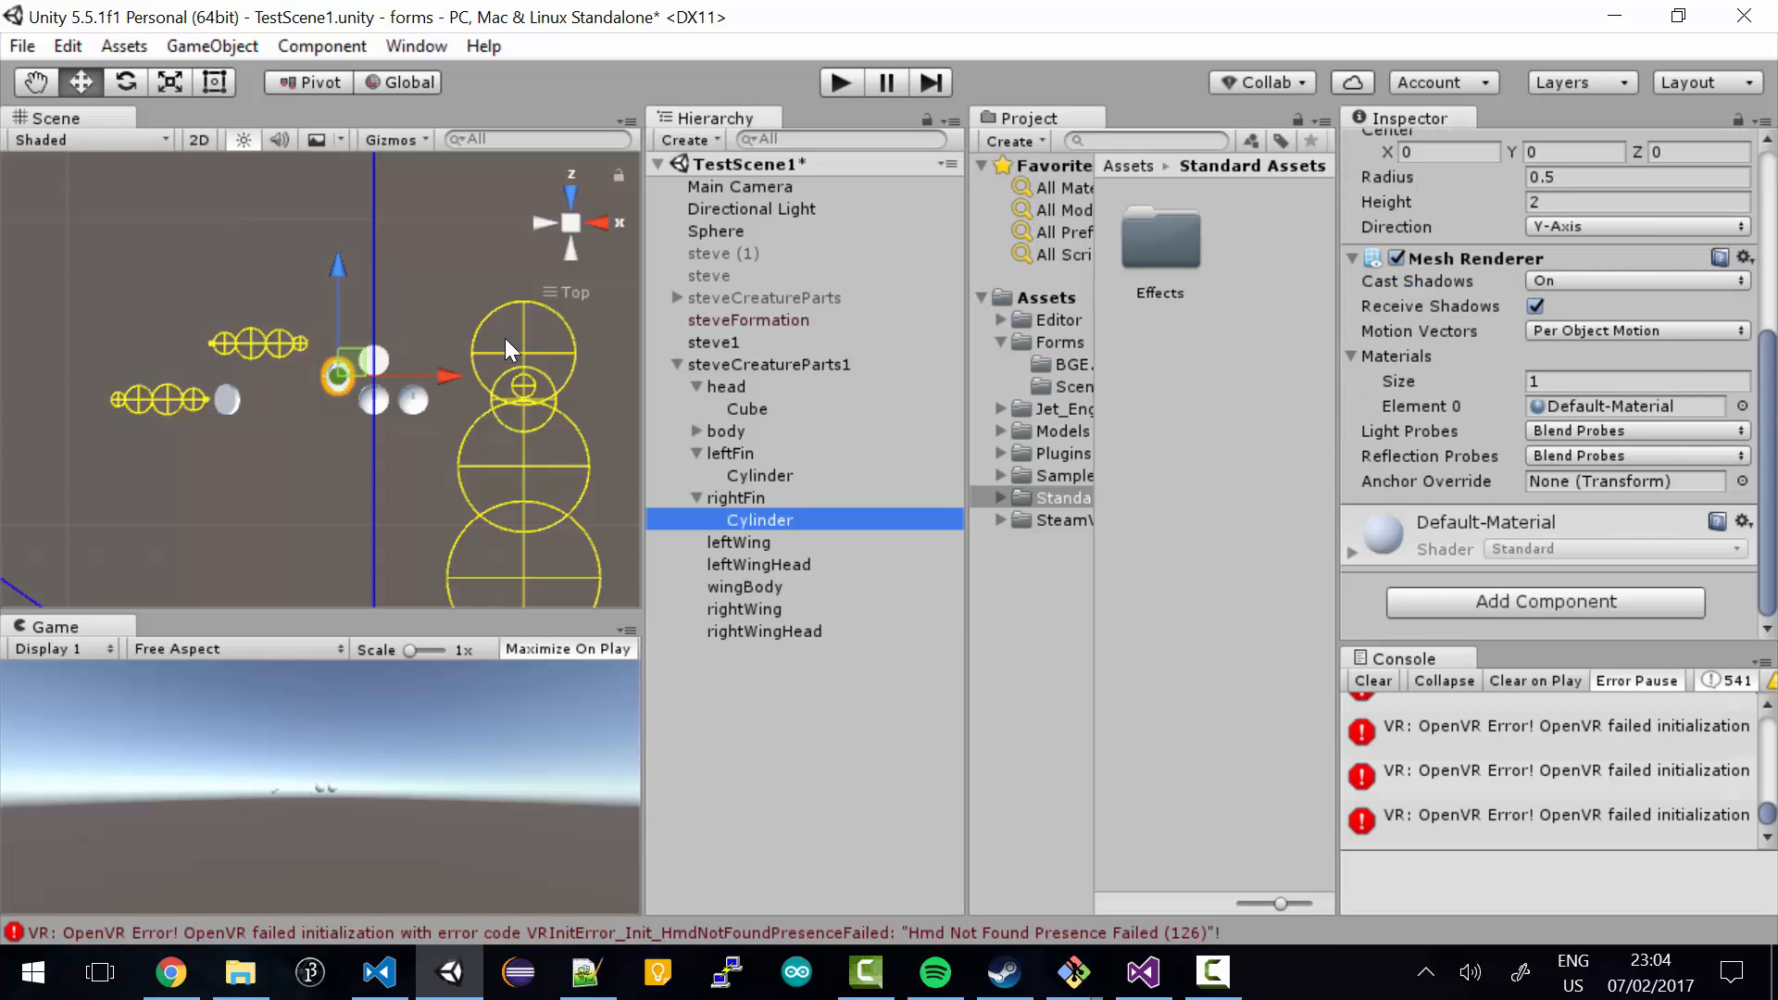
pyautogui.moveTo(1765, 469); pyautogui.dragTo(1765, 375)
pyautogui.click(741, 497)
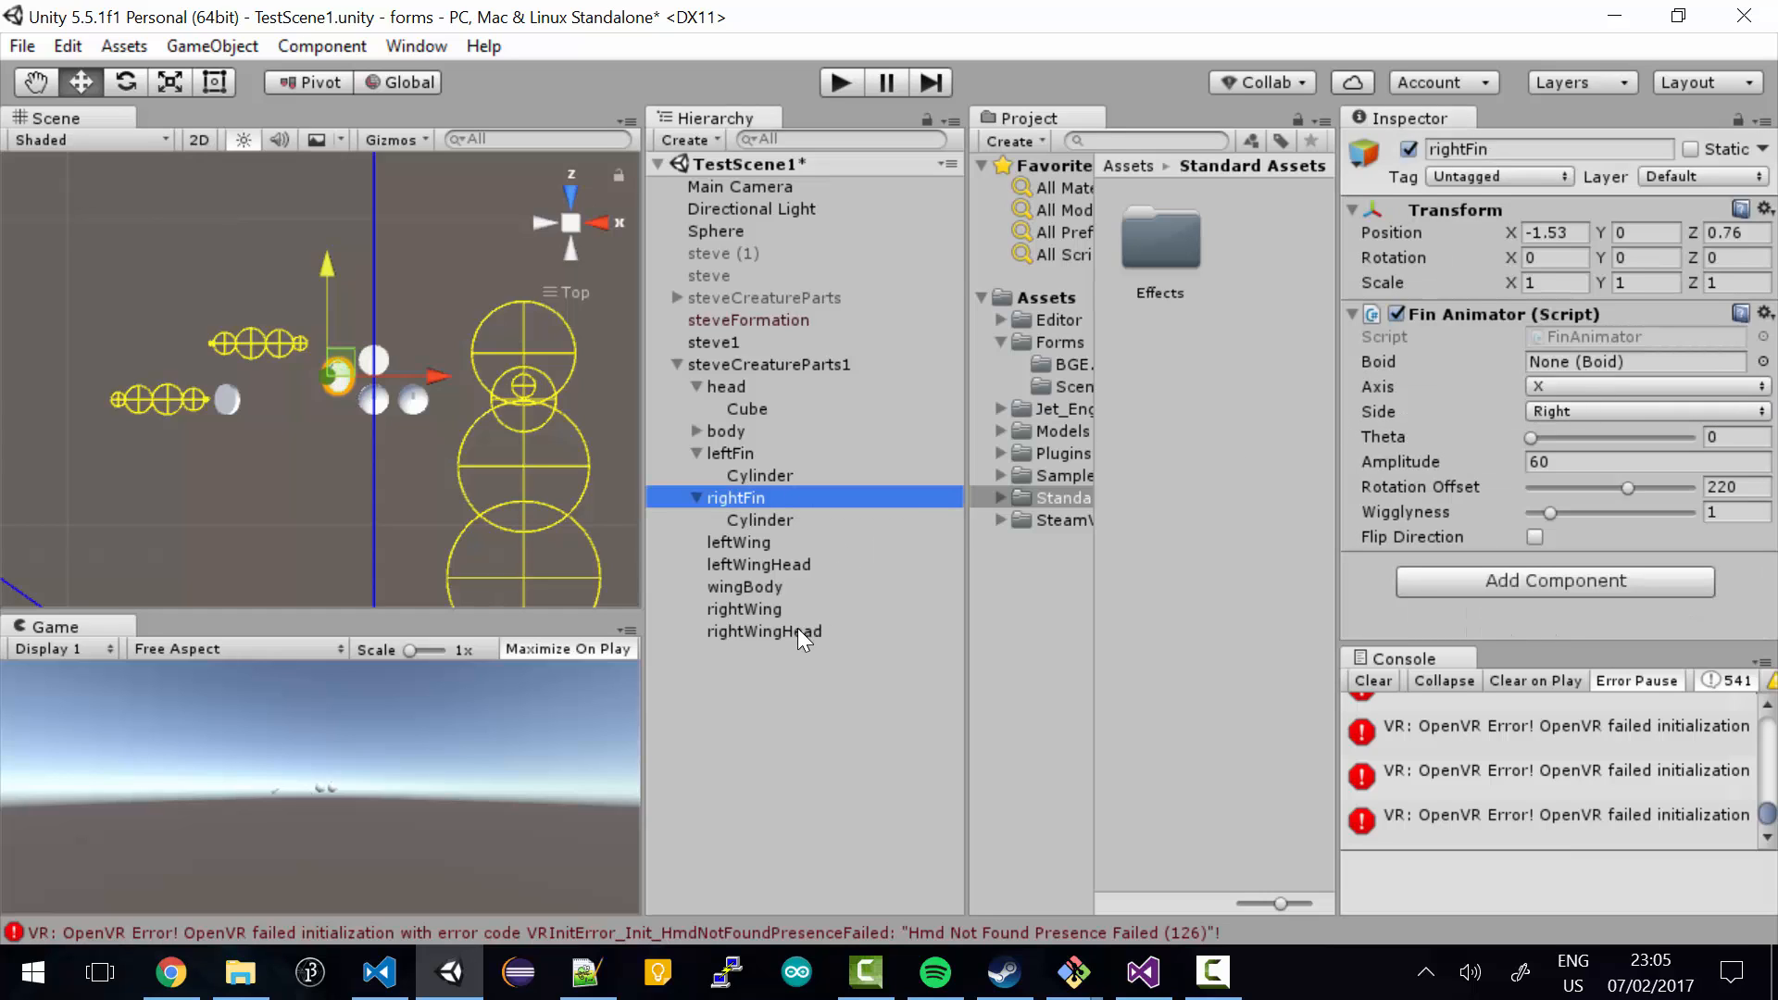
# - Assign rightWingHead as the Head Prefab in rightWing's Creature Generator
pyautogui.click(759, 609)
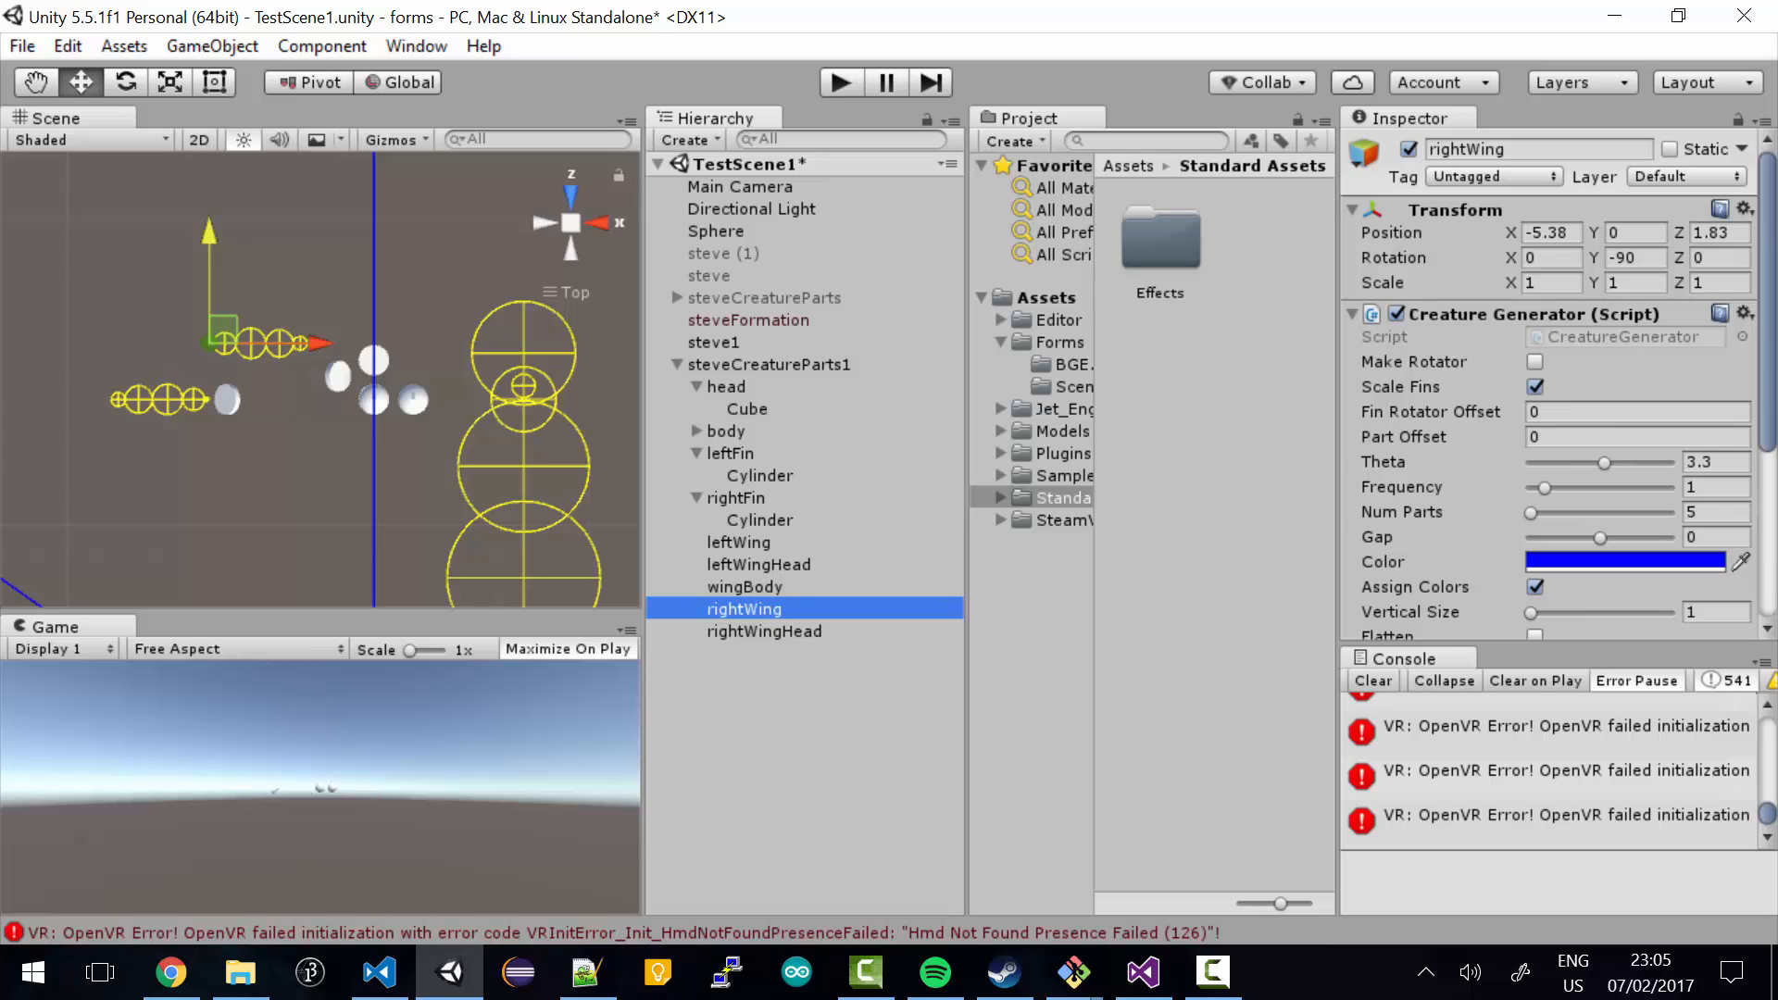
pyautogui.scroll(-5, 1721, 459)
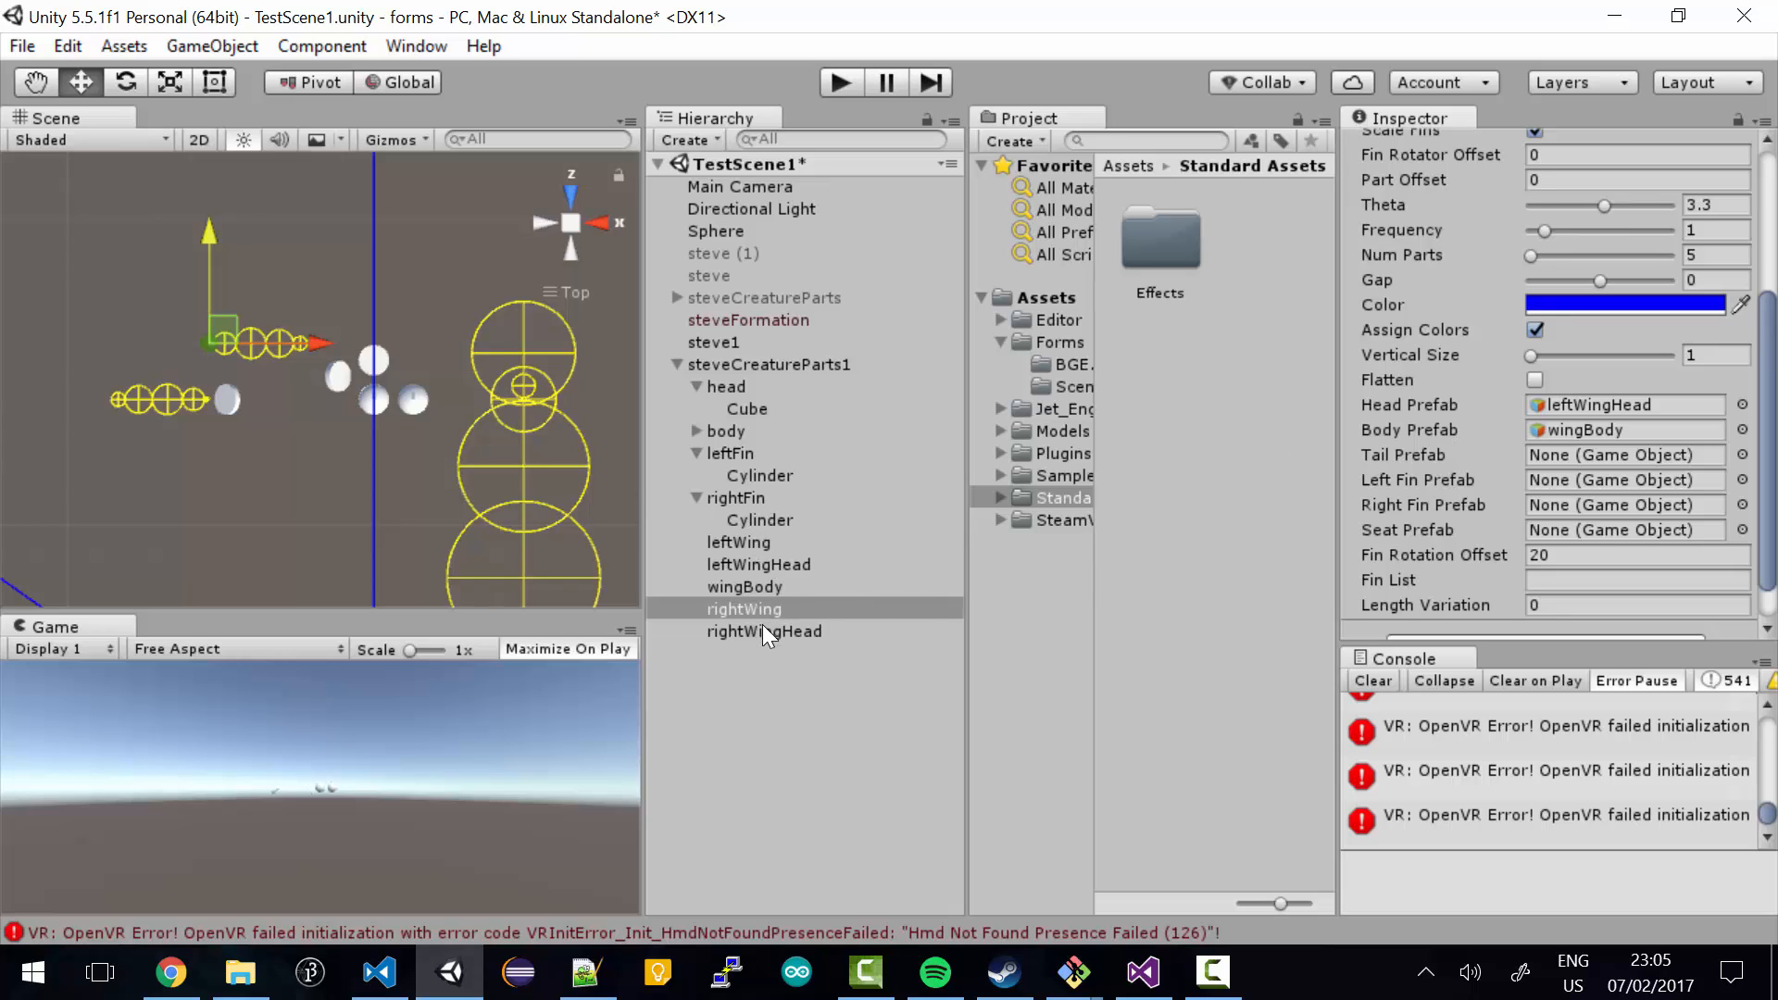
pyautogui.moveTo(763, 631); pyautogui.dragTo(1653, 416)
# - Check leftWing's Creature Generator prefabs, then select steve1 and save the scene
pyautogui.click(754, 545)
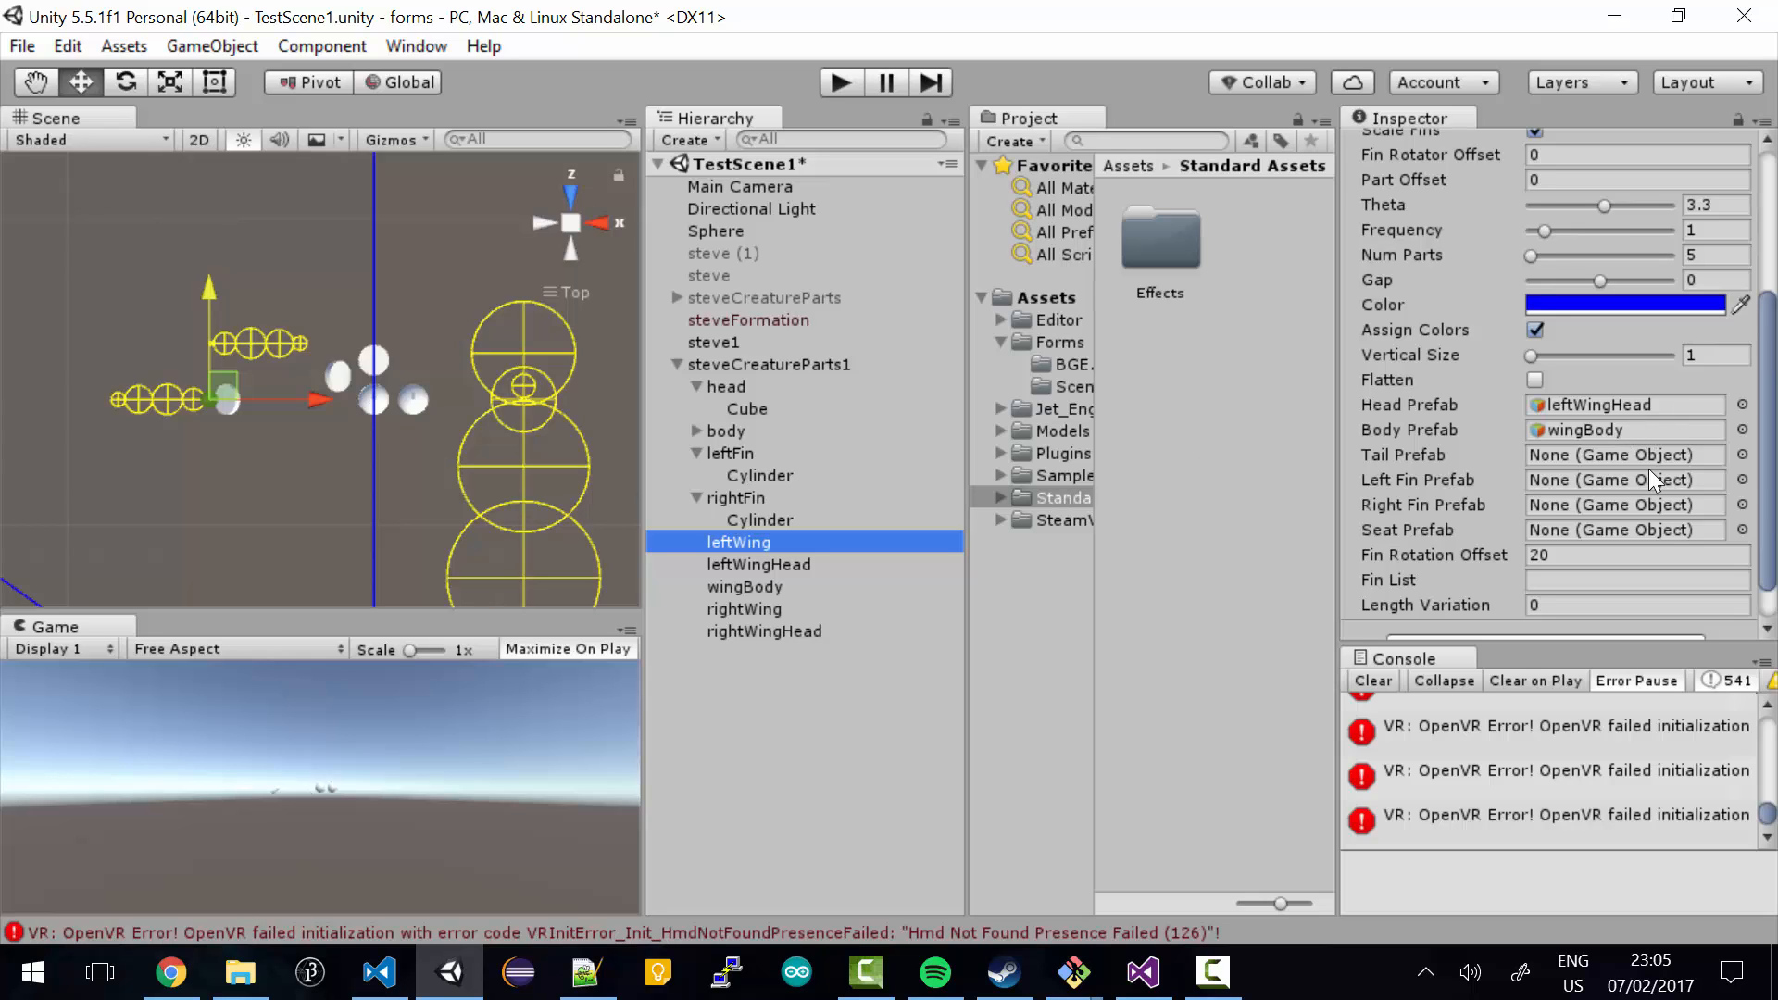
pyautogui.moveTo(1767, 472); pyautogui.dragTo(1772, 422)
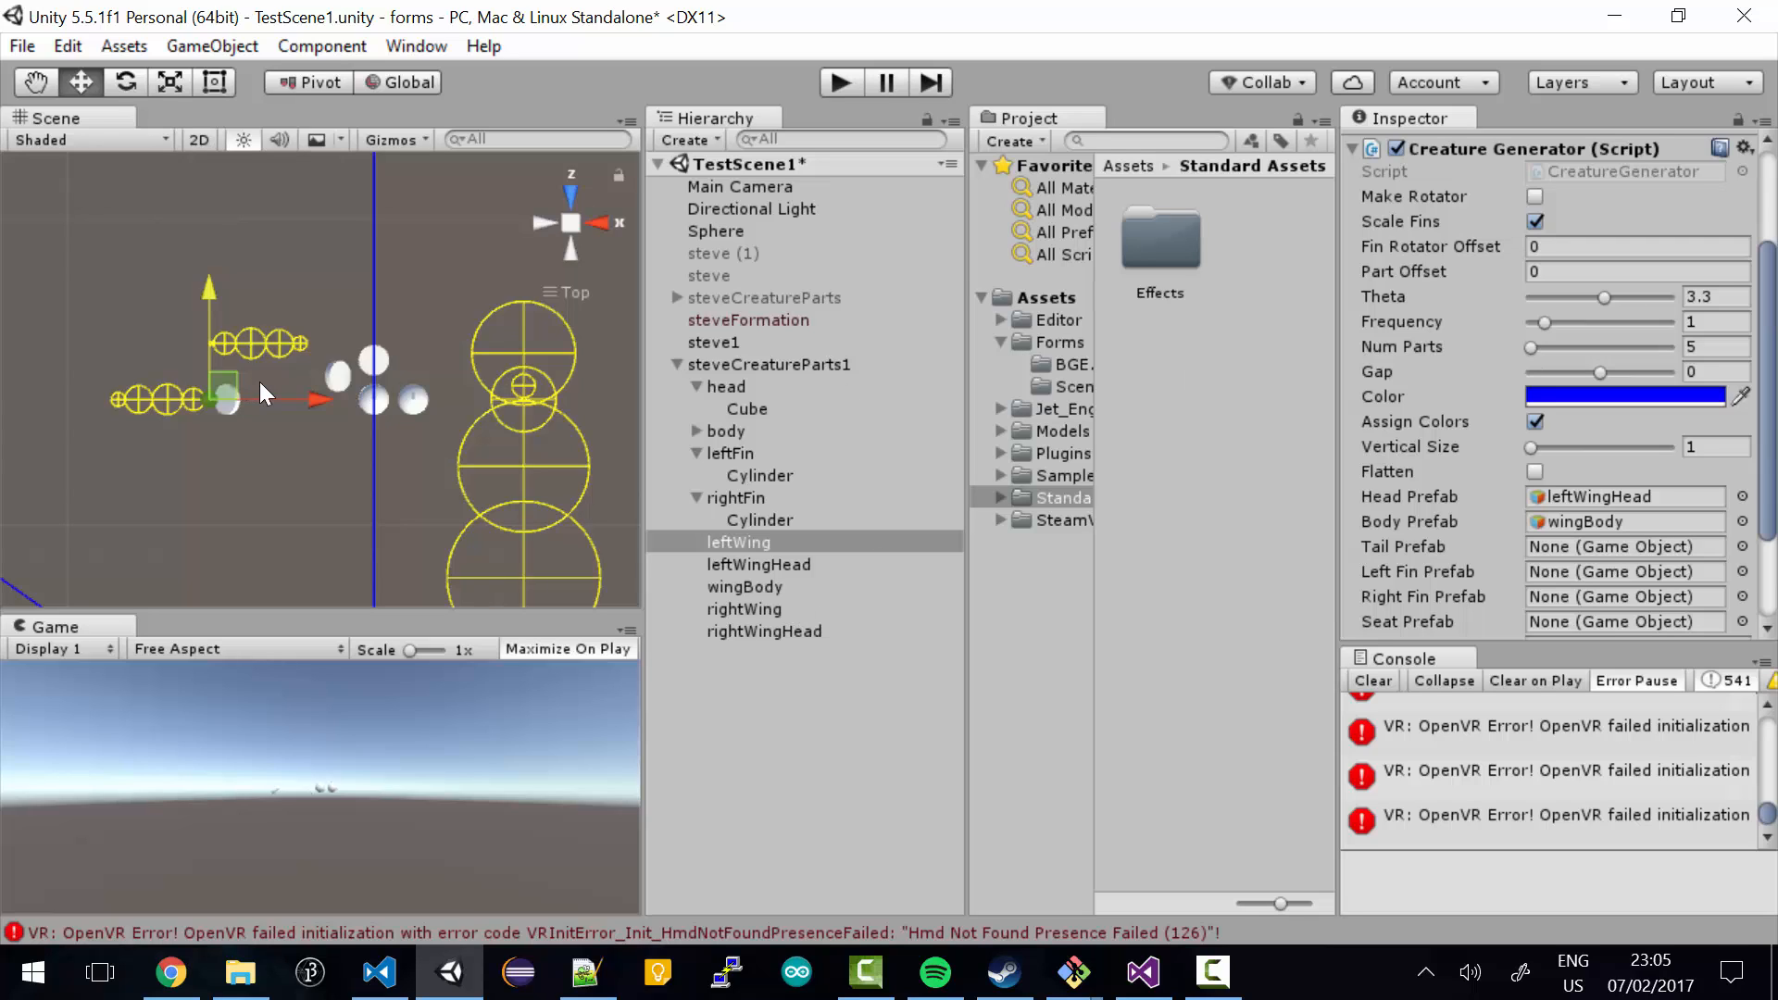
pyautogui.click(804, 339)
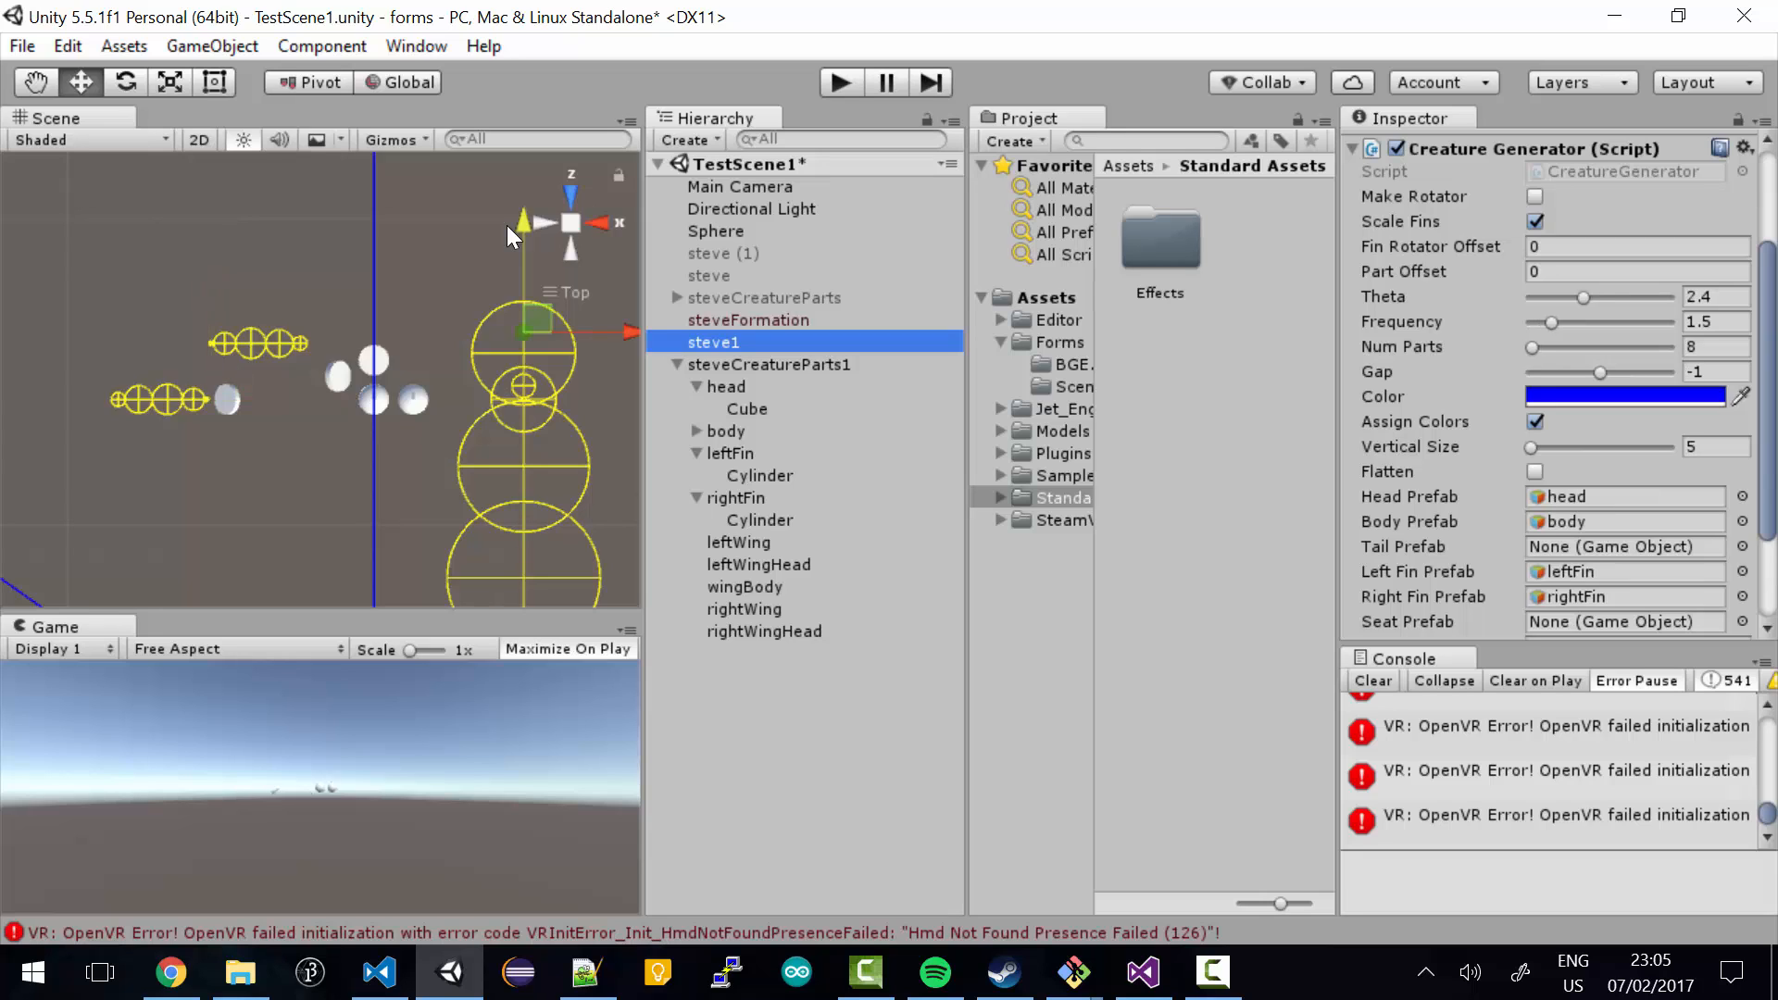
pyautogui.press('f')
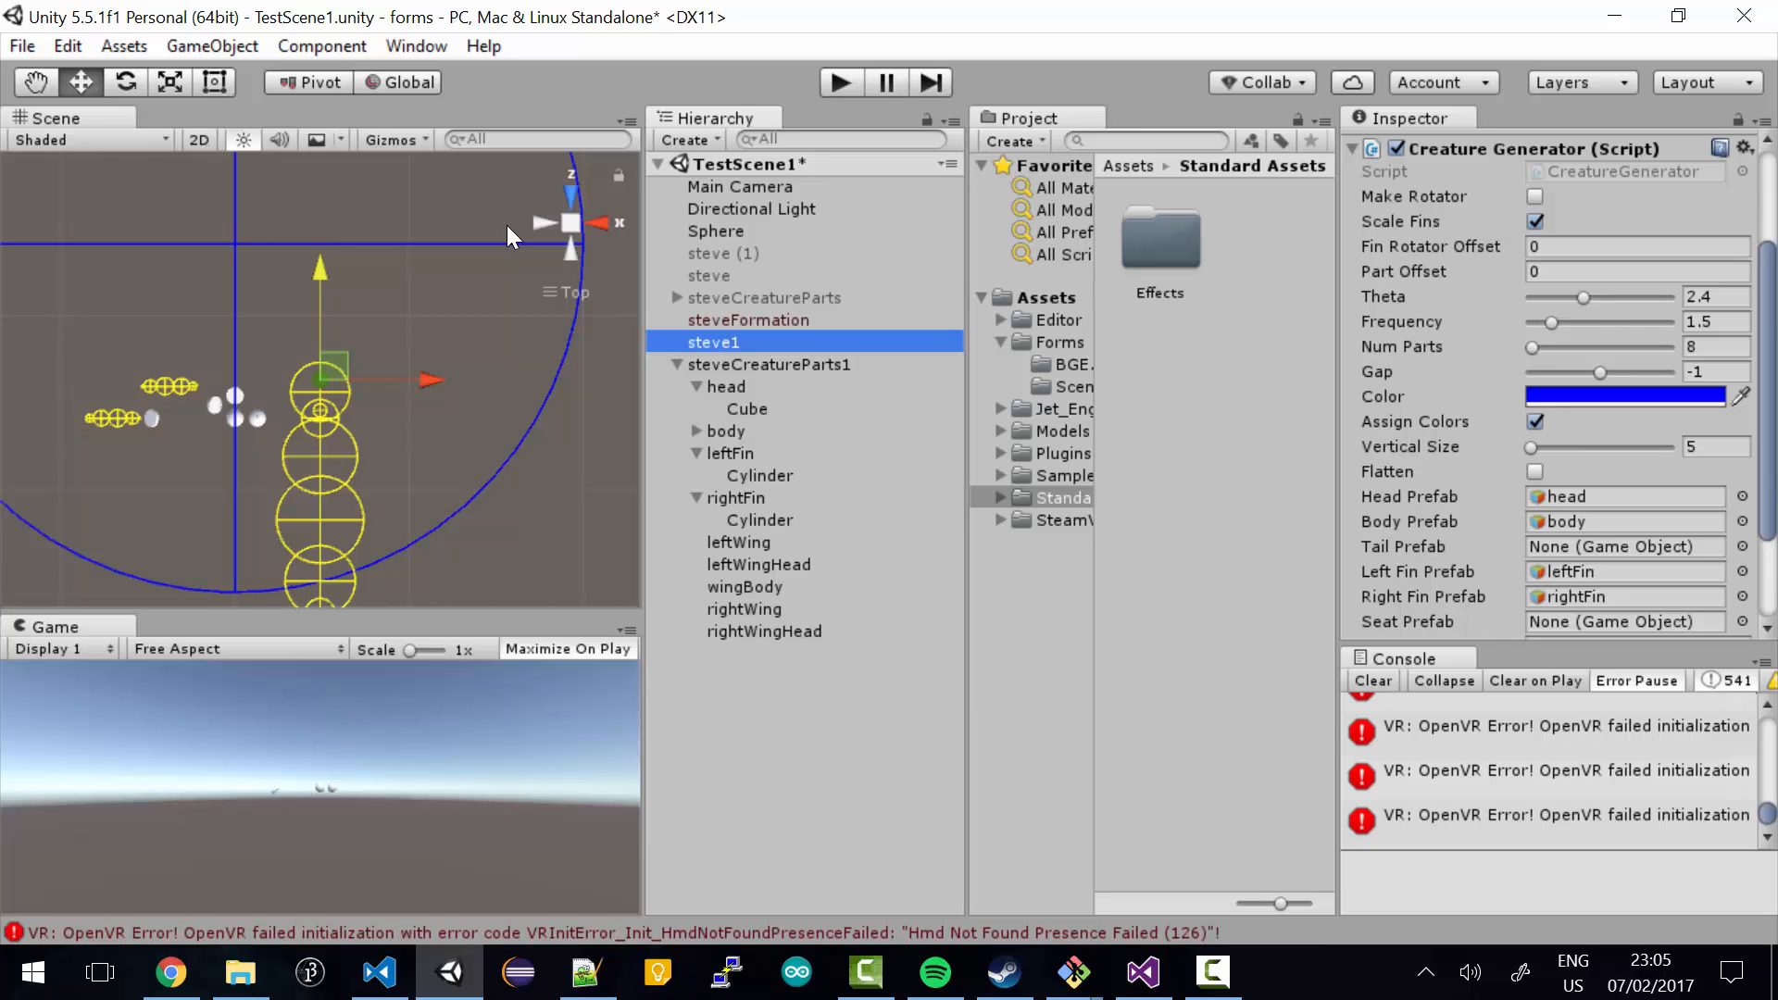
pyautogui.hotkey('ctrl', 's')
# - Switch to the Git Bash window and stage all project changes with git add . --all
pyautogui.moveTo(1074, 973)
pyautogui.click(1315, 827)
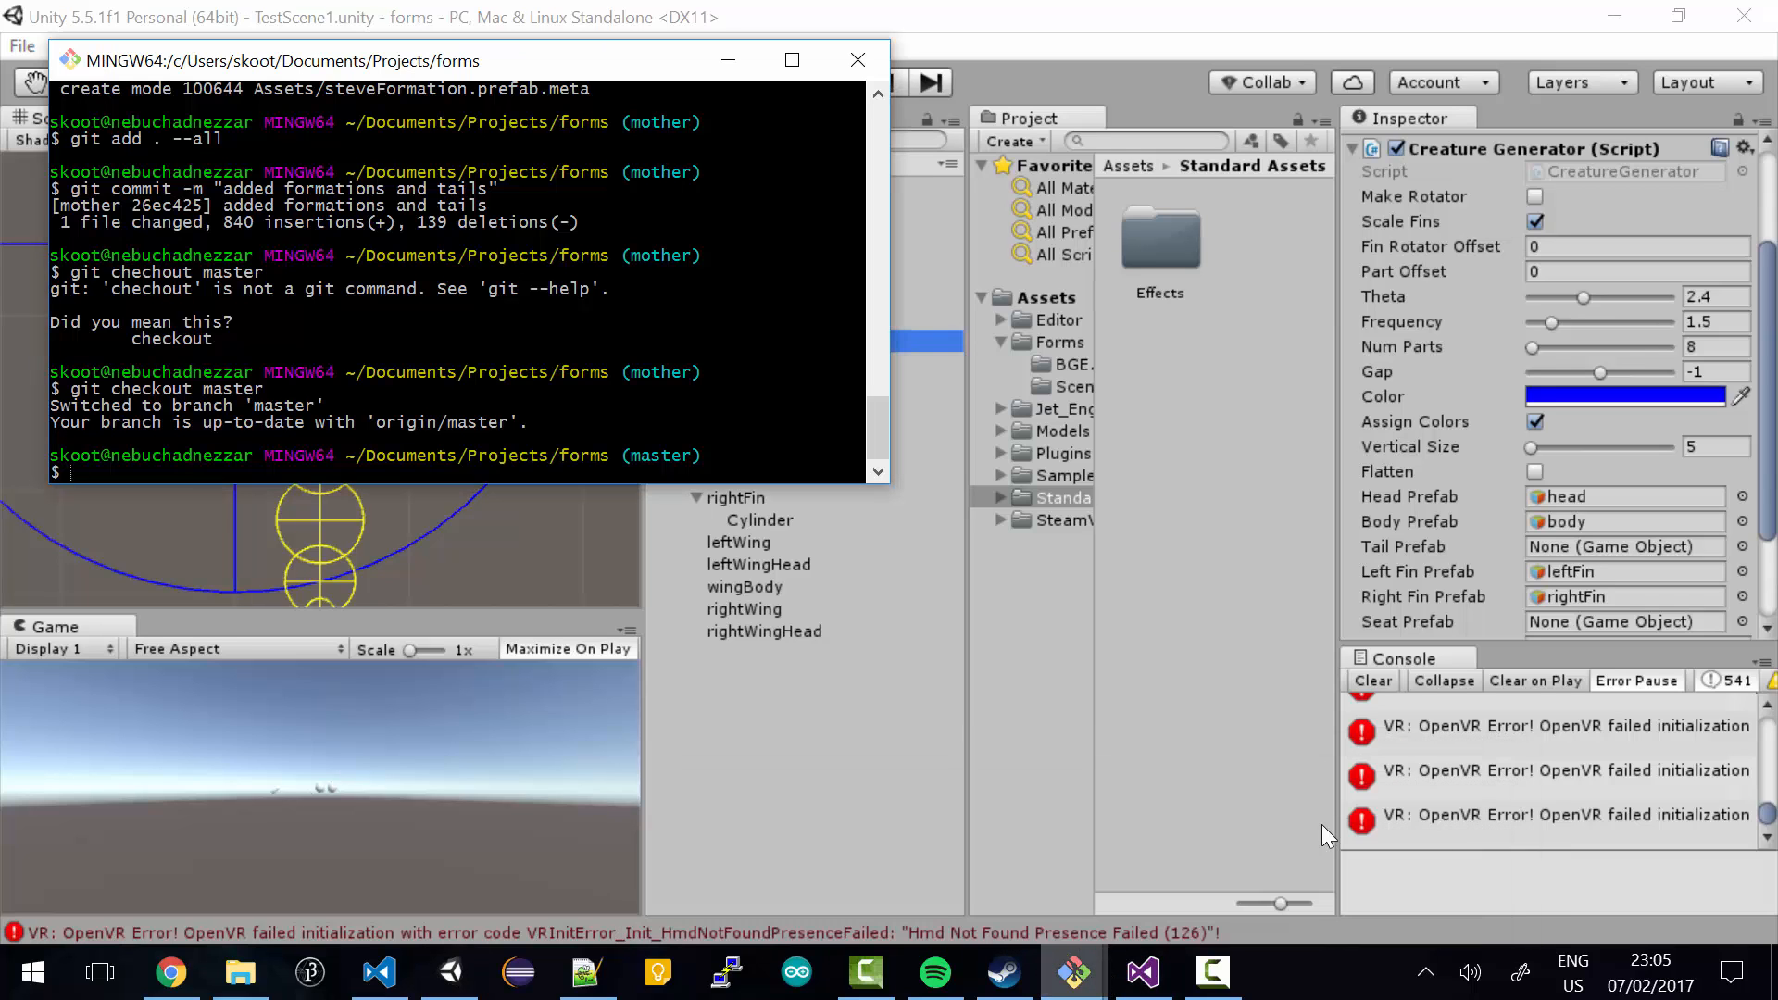
pyautogui.write('git')
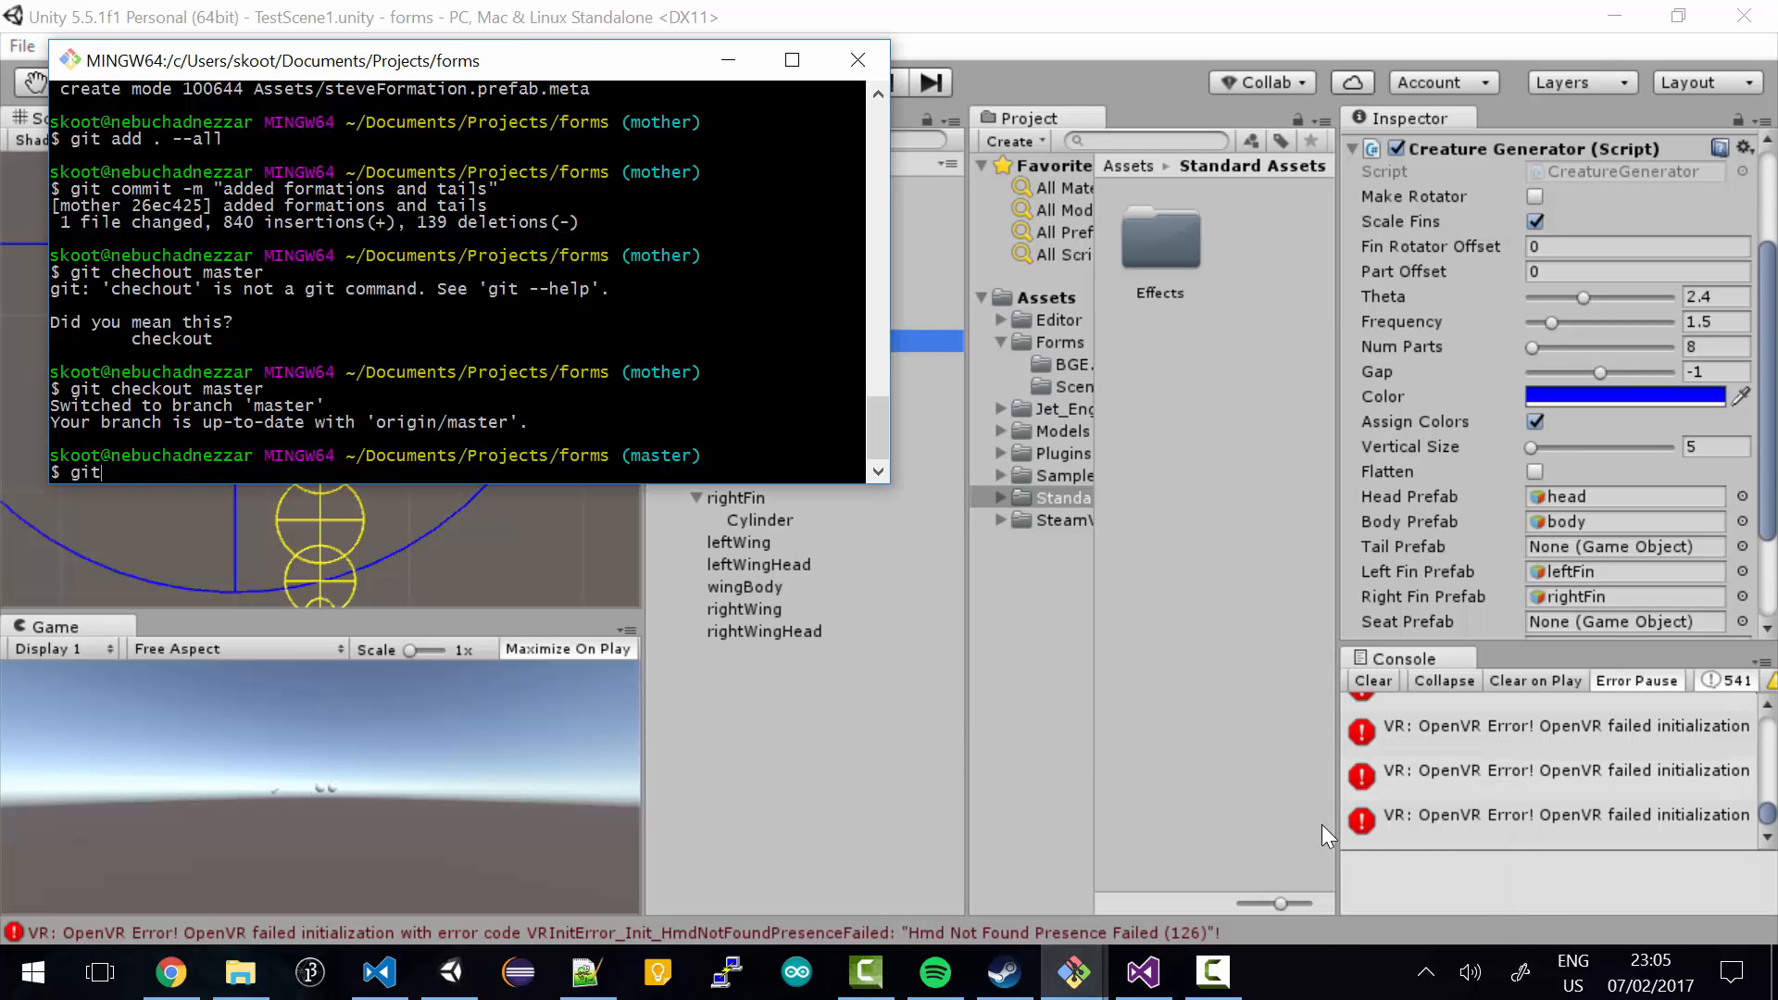
pyautogui.write(' add . --')
pyautogui.write('lll')
pyautogui.press('BackSpace')
pyautogui.press('BackSpace')
pyautogui.press('BackSpace')
pyautogui.write('all')
pyautogui.press('Return')
# - Commit the staged changes with the message "Before adding wings" and return to Unity
pyautogui.write('git ')
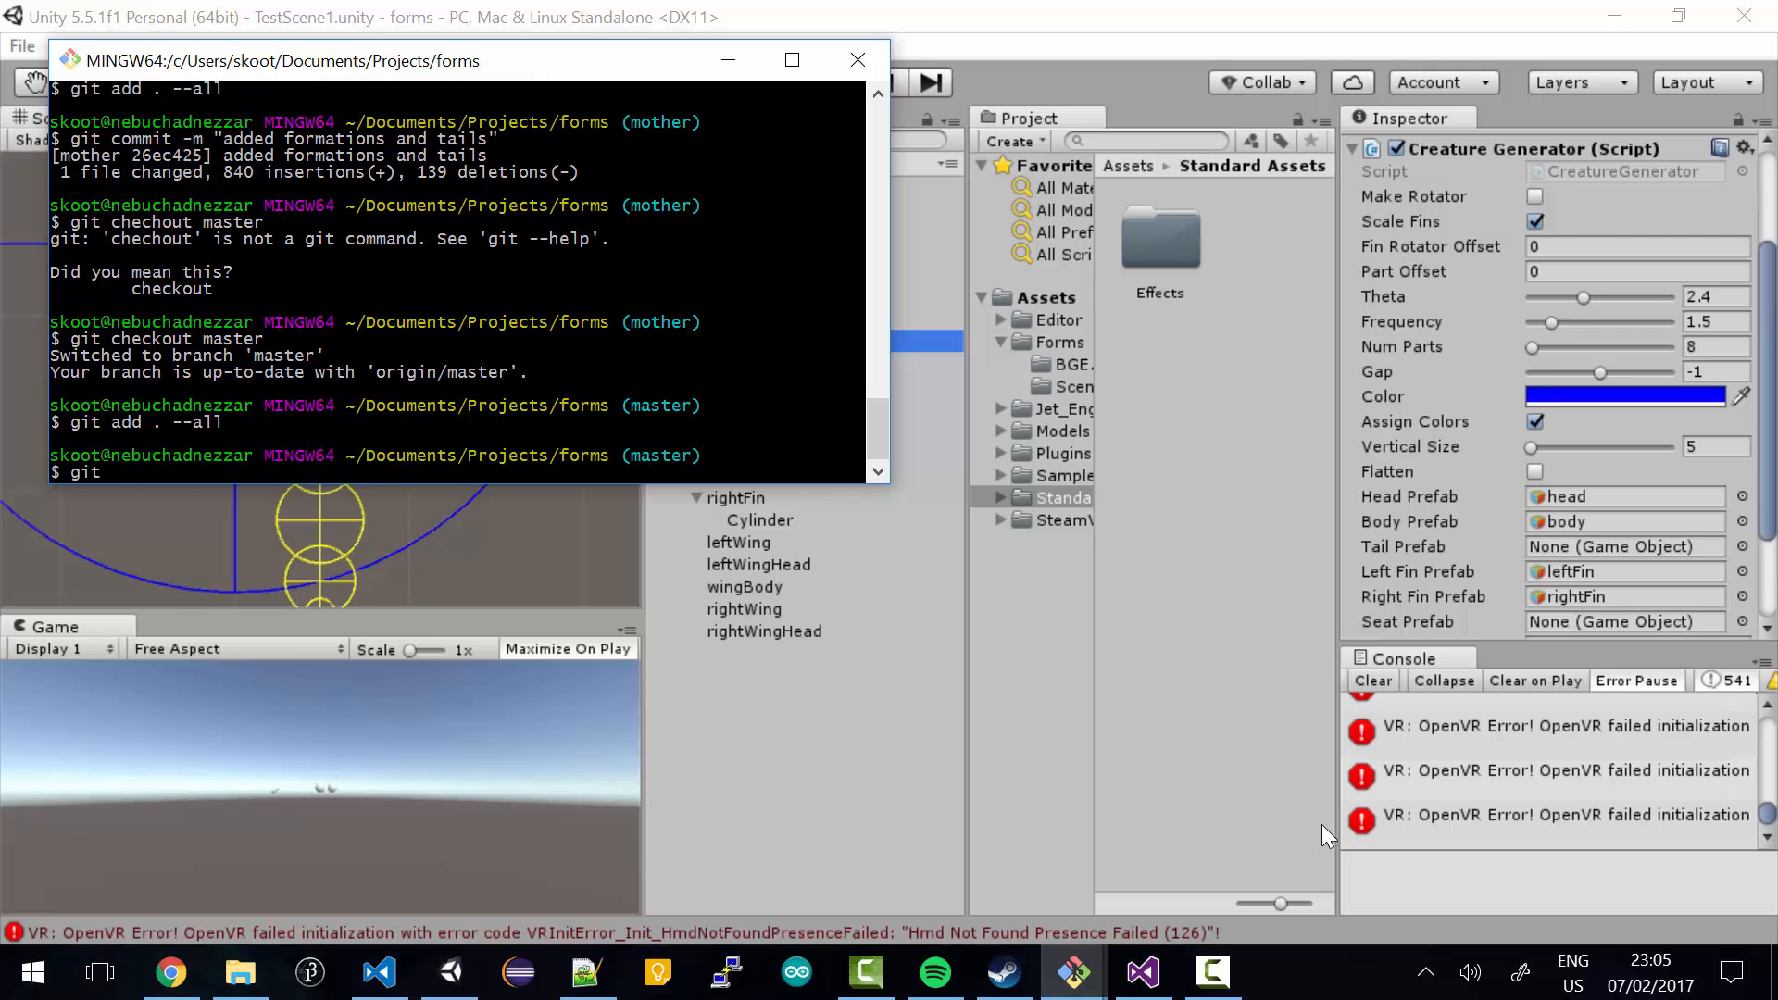
pyautogui.write('commit -m @')
pyautogui.press('BackSpace')
pyautogui.write('"Before adding wings@')
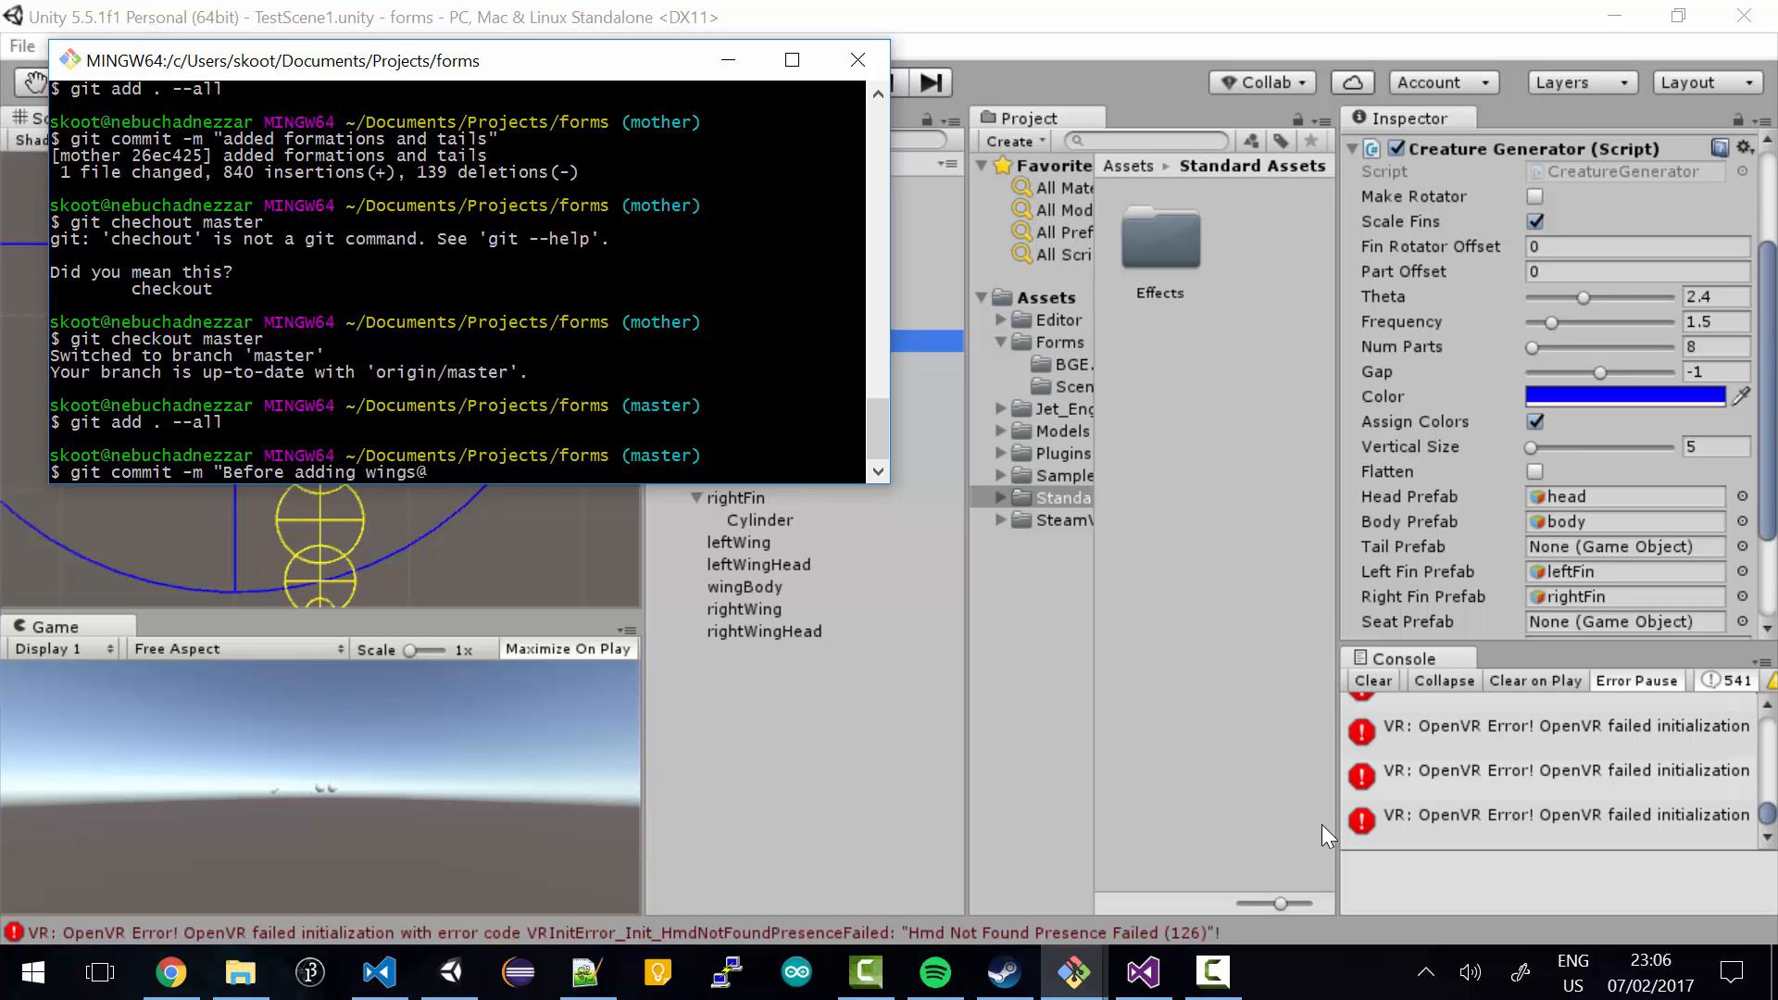
pyautogui.press('BackSpace')
pyautogui.write('"')
pyautogui.press('Return')
pyautogui.hotkey('alt', 'Tab')
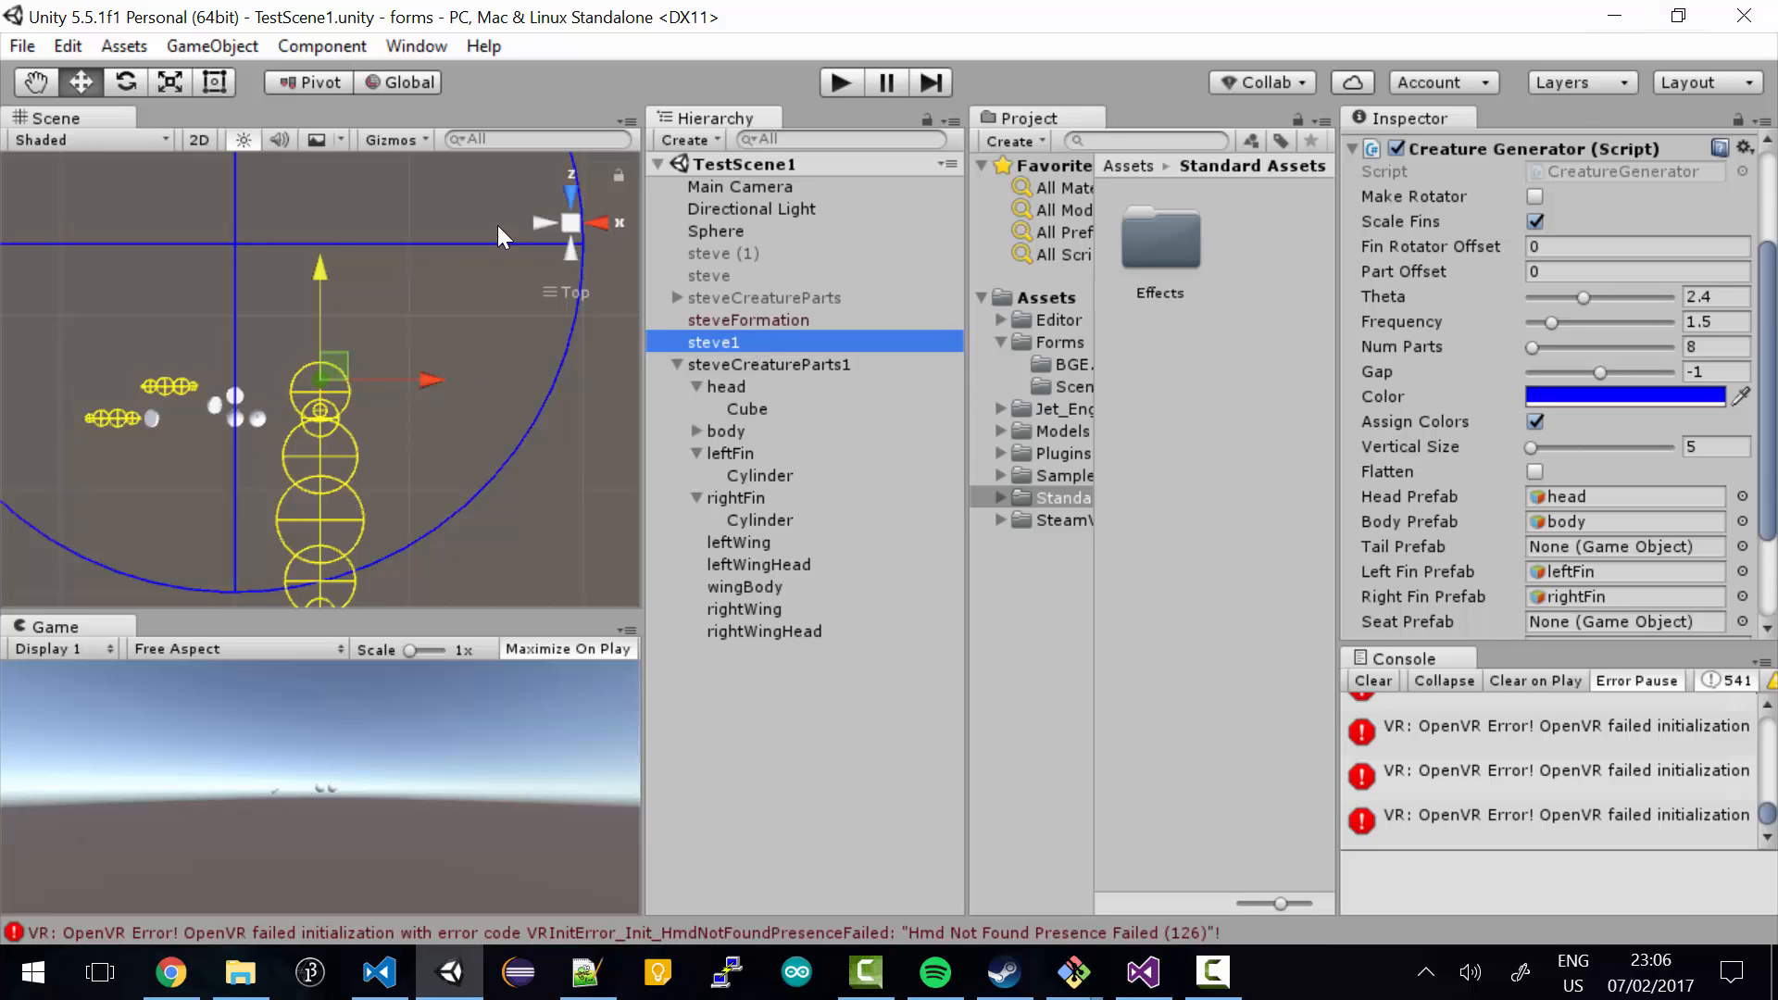
# - Duplicate steve1 and rename the copy as steve2
pyautogui.hotkey('ctrl', 'd')
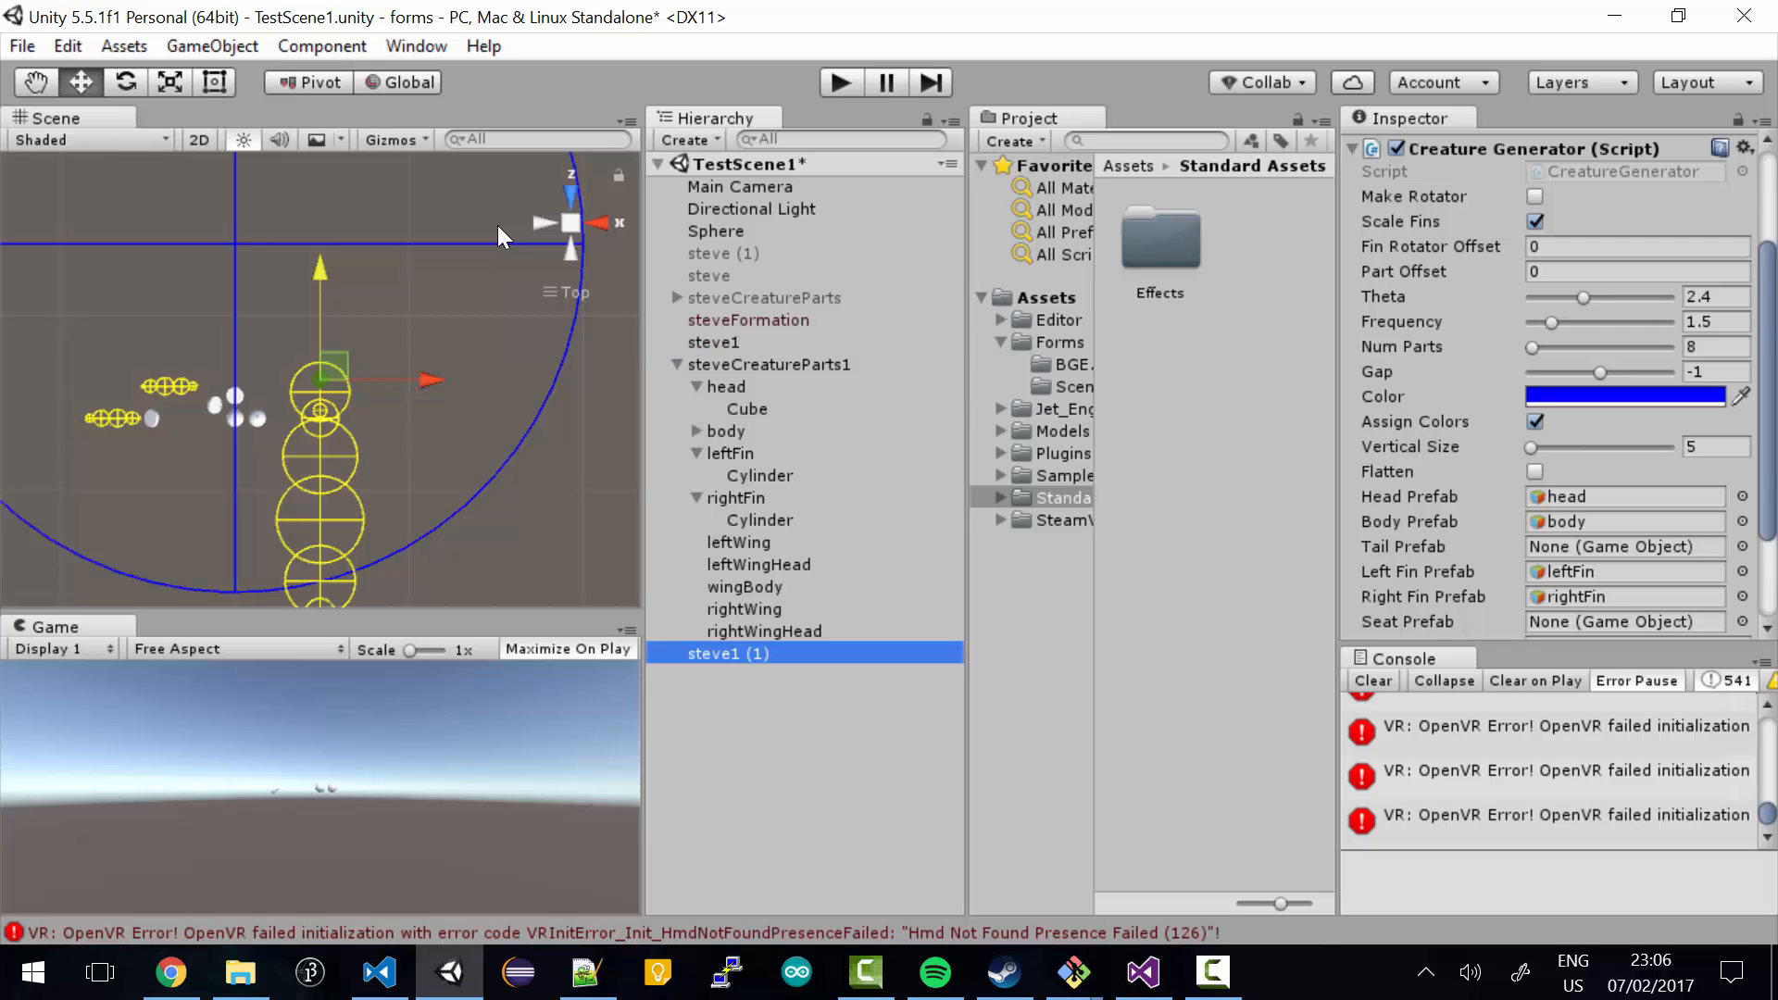
pyautogui.press('F2')
pyautogui.press('End')
pyautogui.hotkey('shift', 'Left')
pyautogui.hotkey('shift', 'Left')
pyautogui.hotkey('shift', 'Left')
pyautogui.hotkey('shift', 'Left')
pyautogui.hotkey('shift', 'Left')
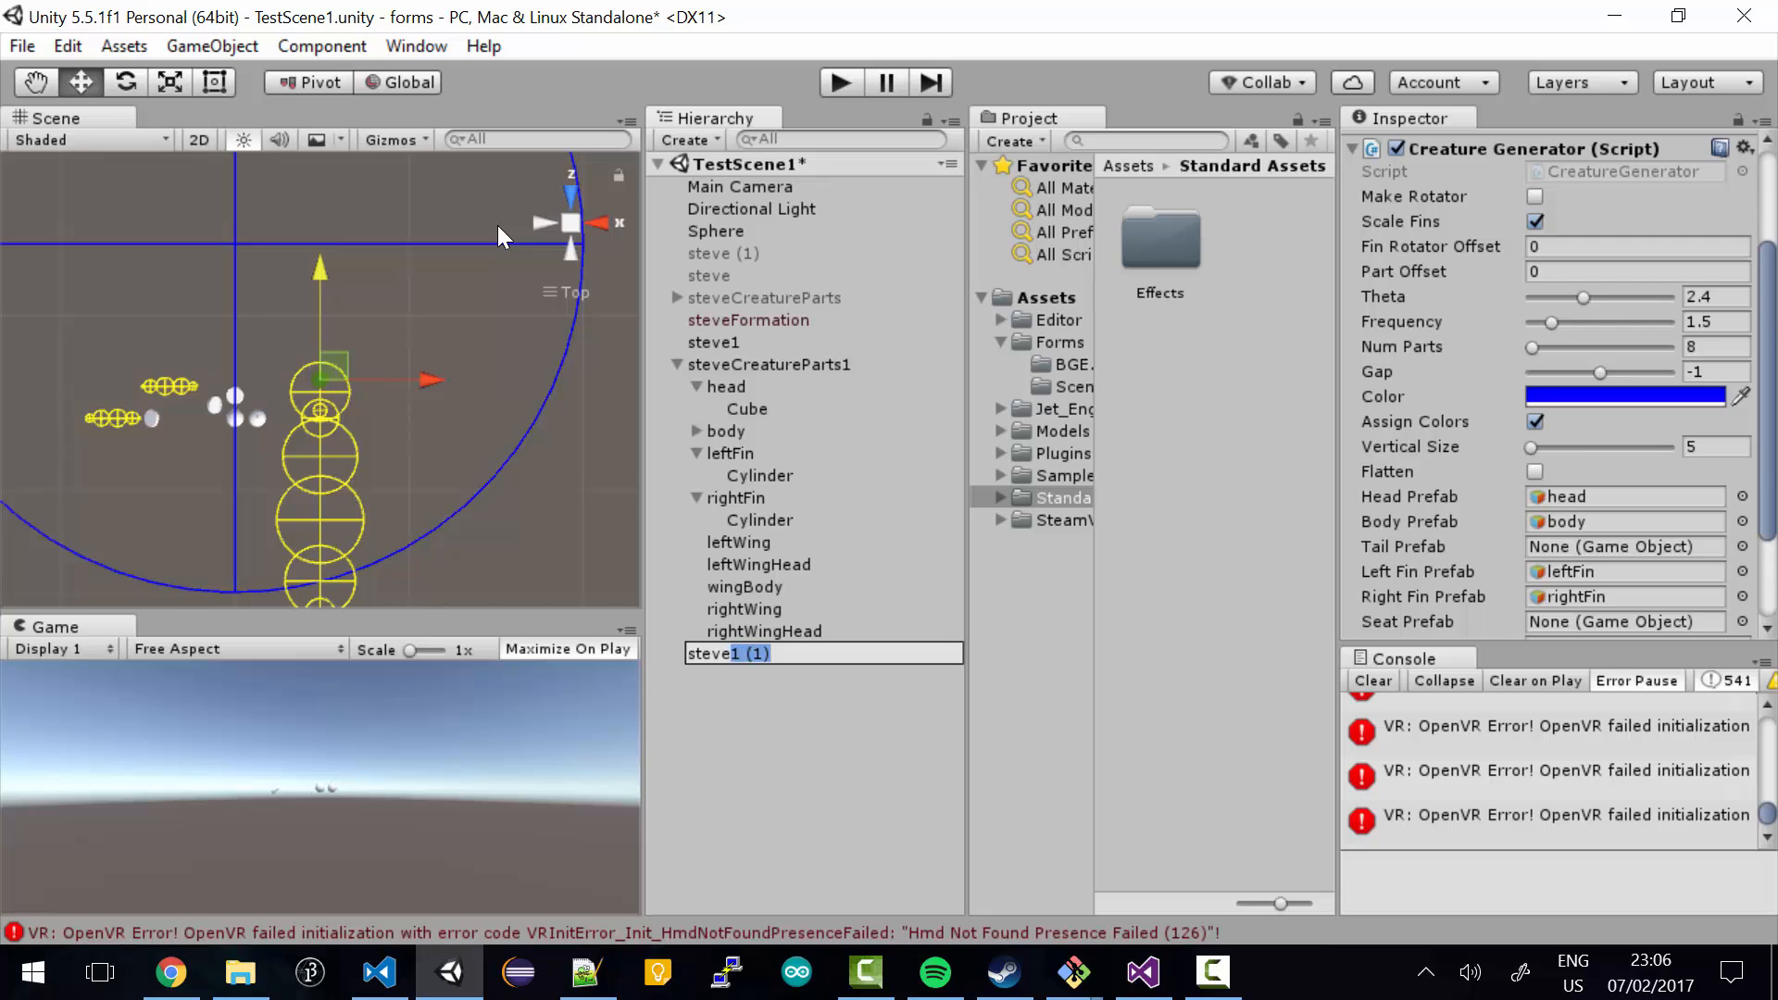
pyautogui.write('2')
pyautogui.press('Return')
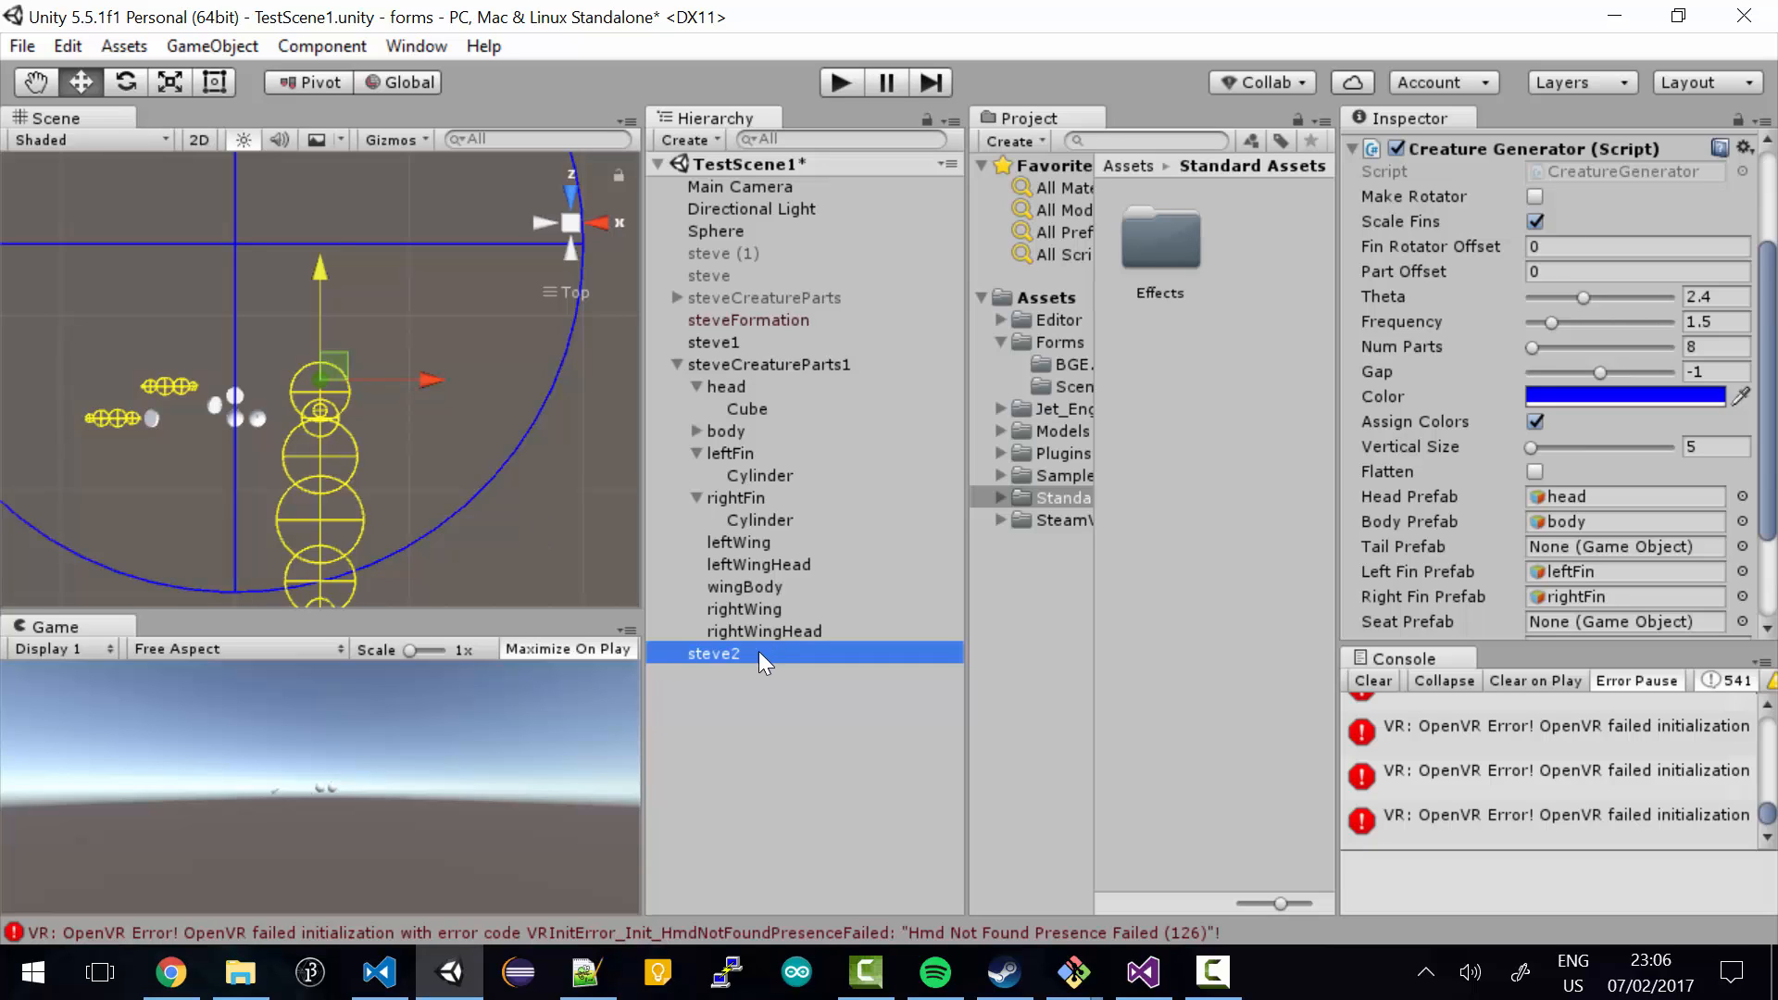
# - Place steve2 directly below steve1 in the object order and move it along positive X, clear of steve1
pyautogui.moveTo(757, 652); pyautogui.dragTo(715, 358)
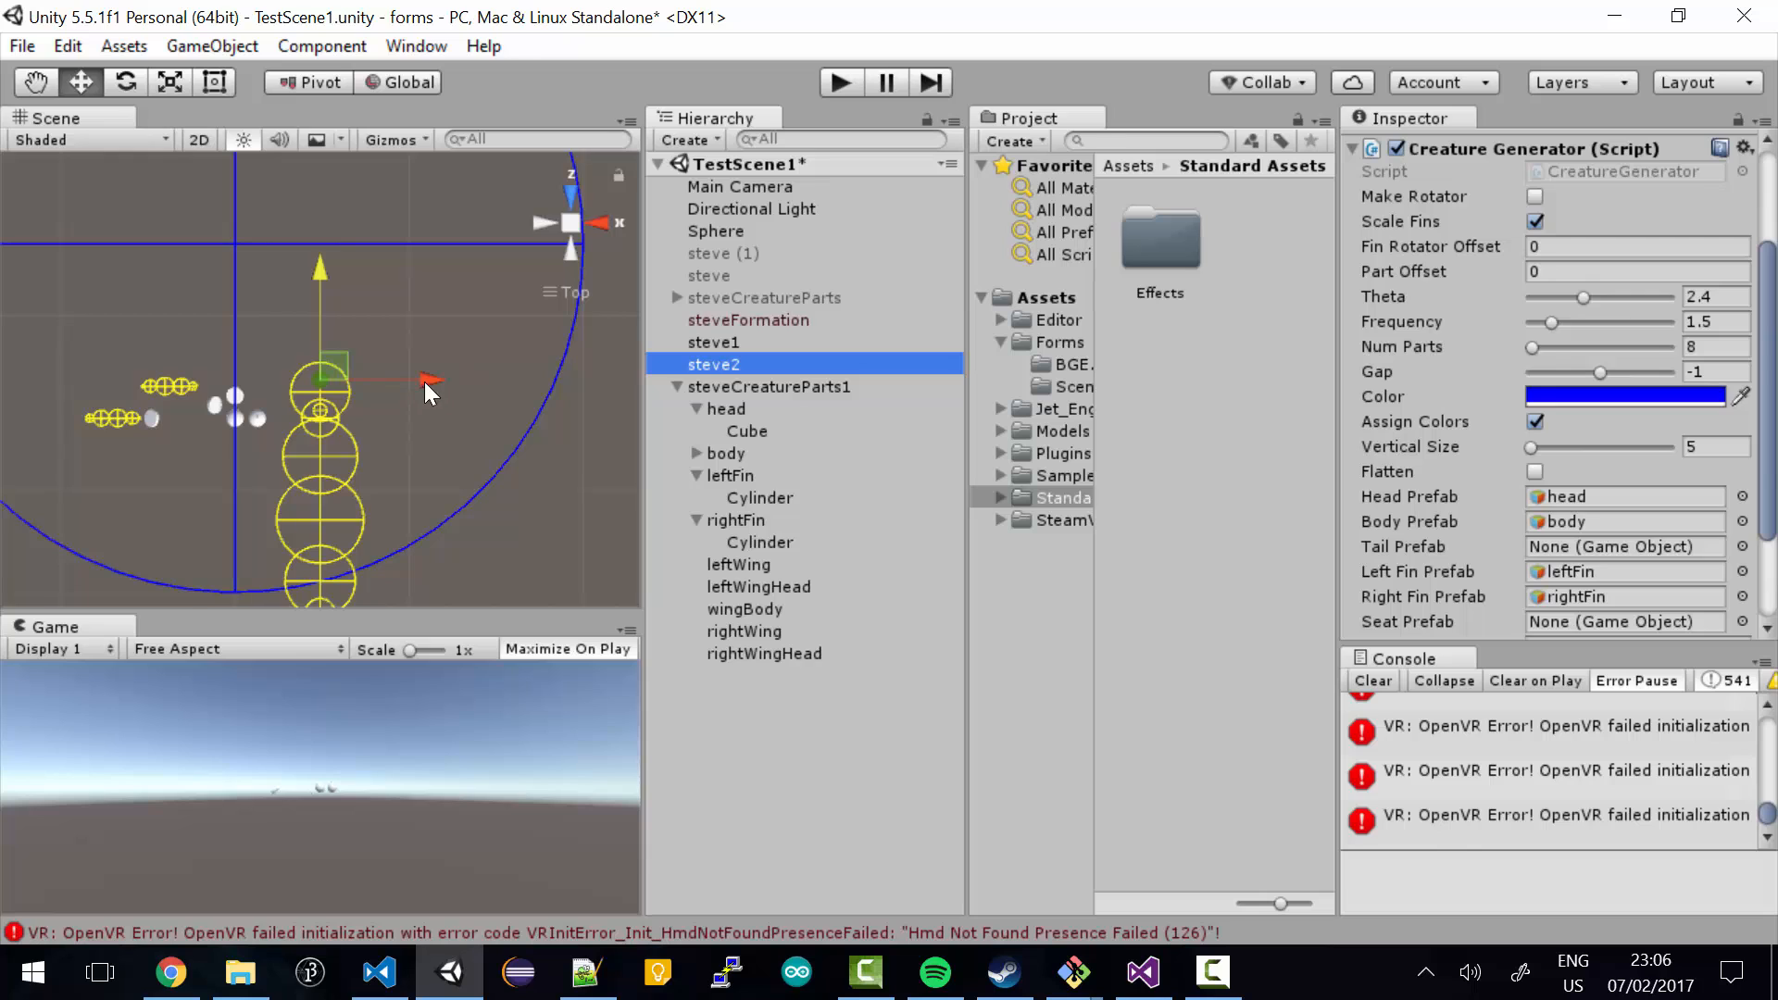
pyautogui.moveTo(424, 381); pyautogui.dragTo(589, 378)
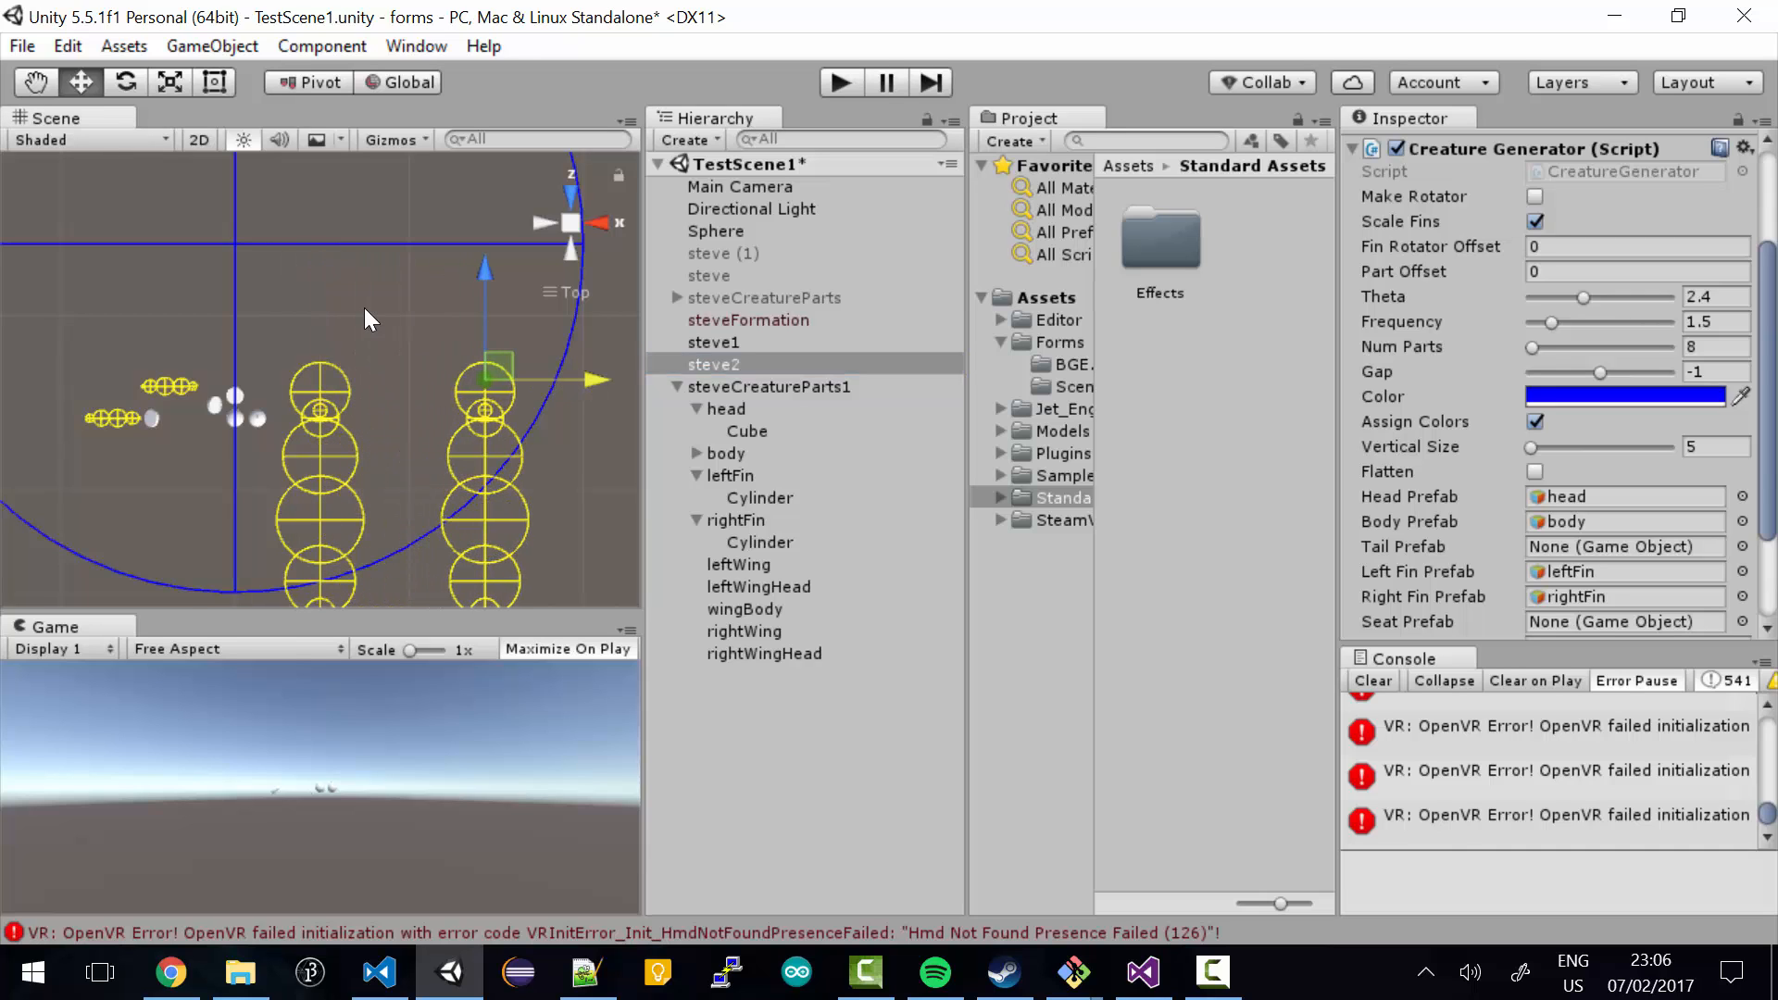
pyautogui.scroll(-5, 364, 308)
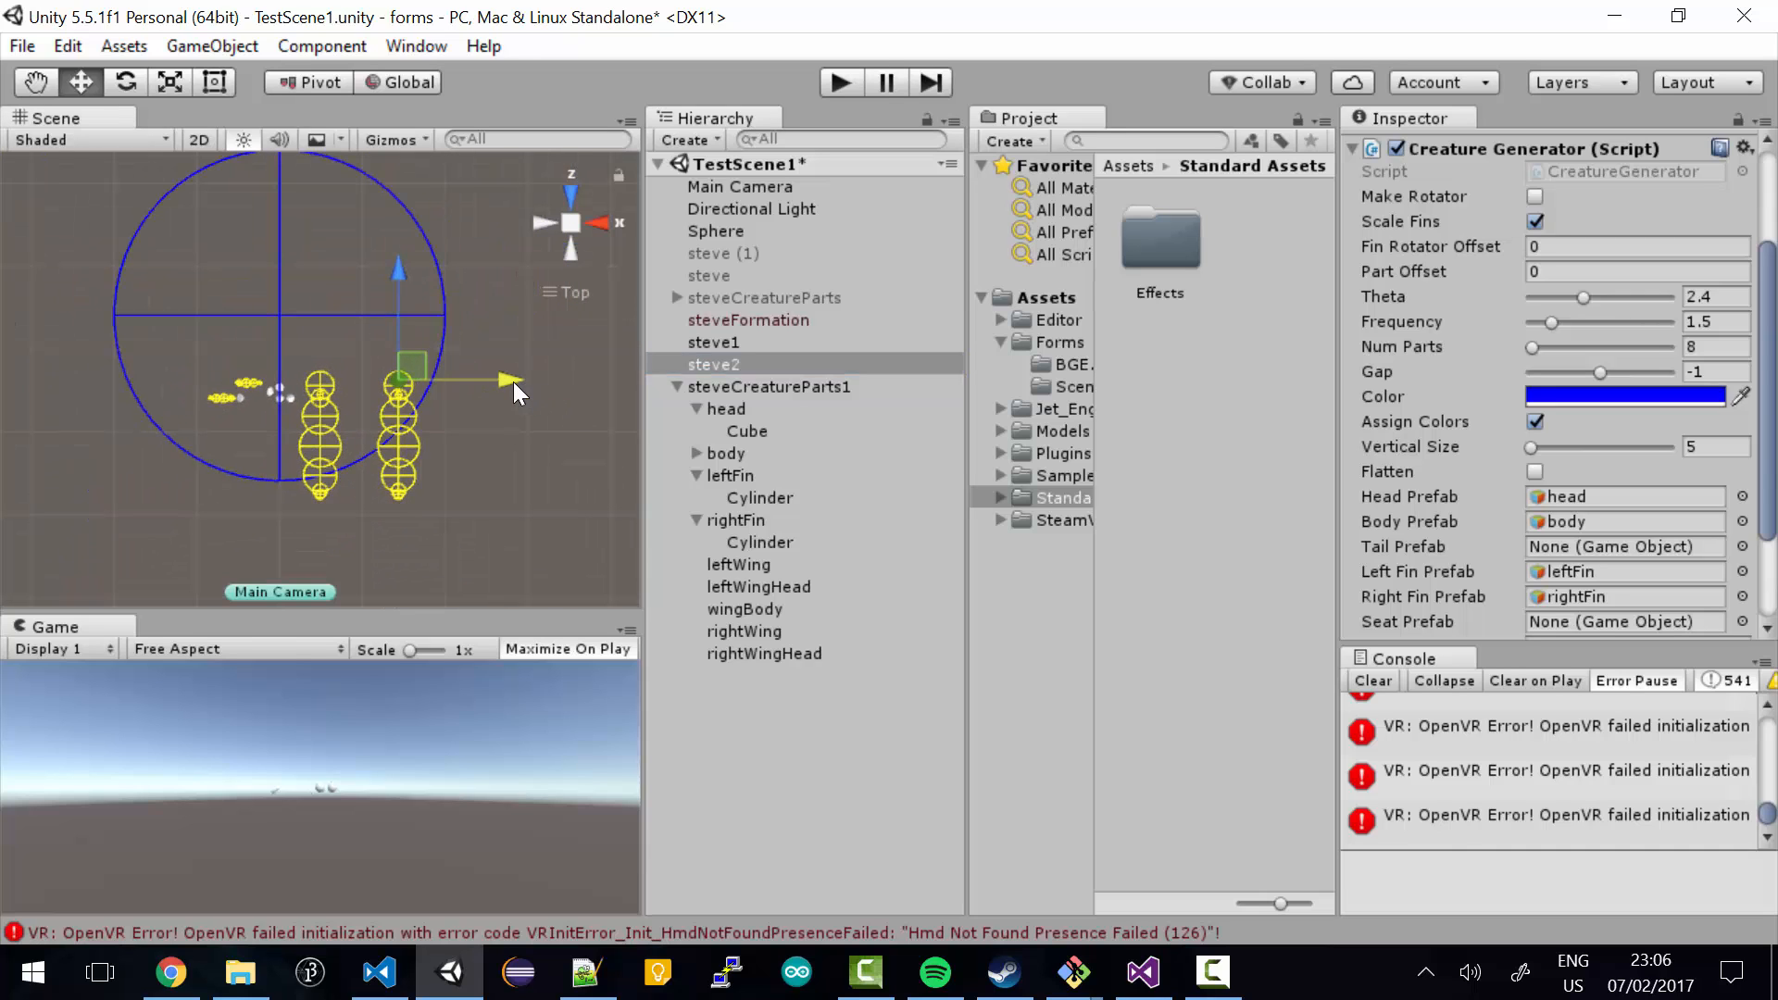
# - Space steve1 and steve2 farther apart along the X axis and deactivate the steveCreatureParts1 object
pyautogui.moveTo(514, 380); pyautogui.dragTo(520, 380)
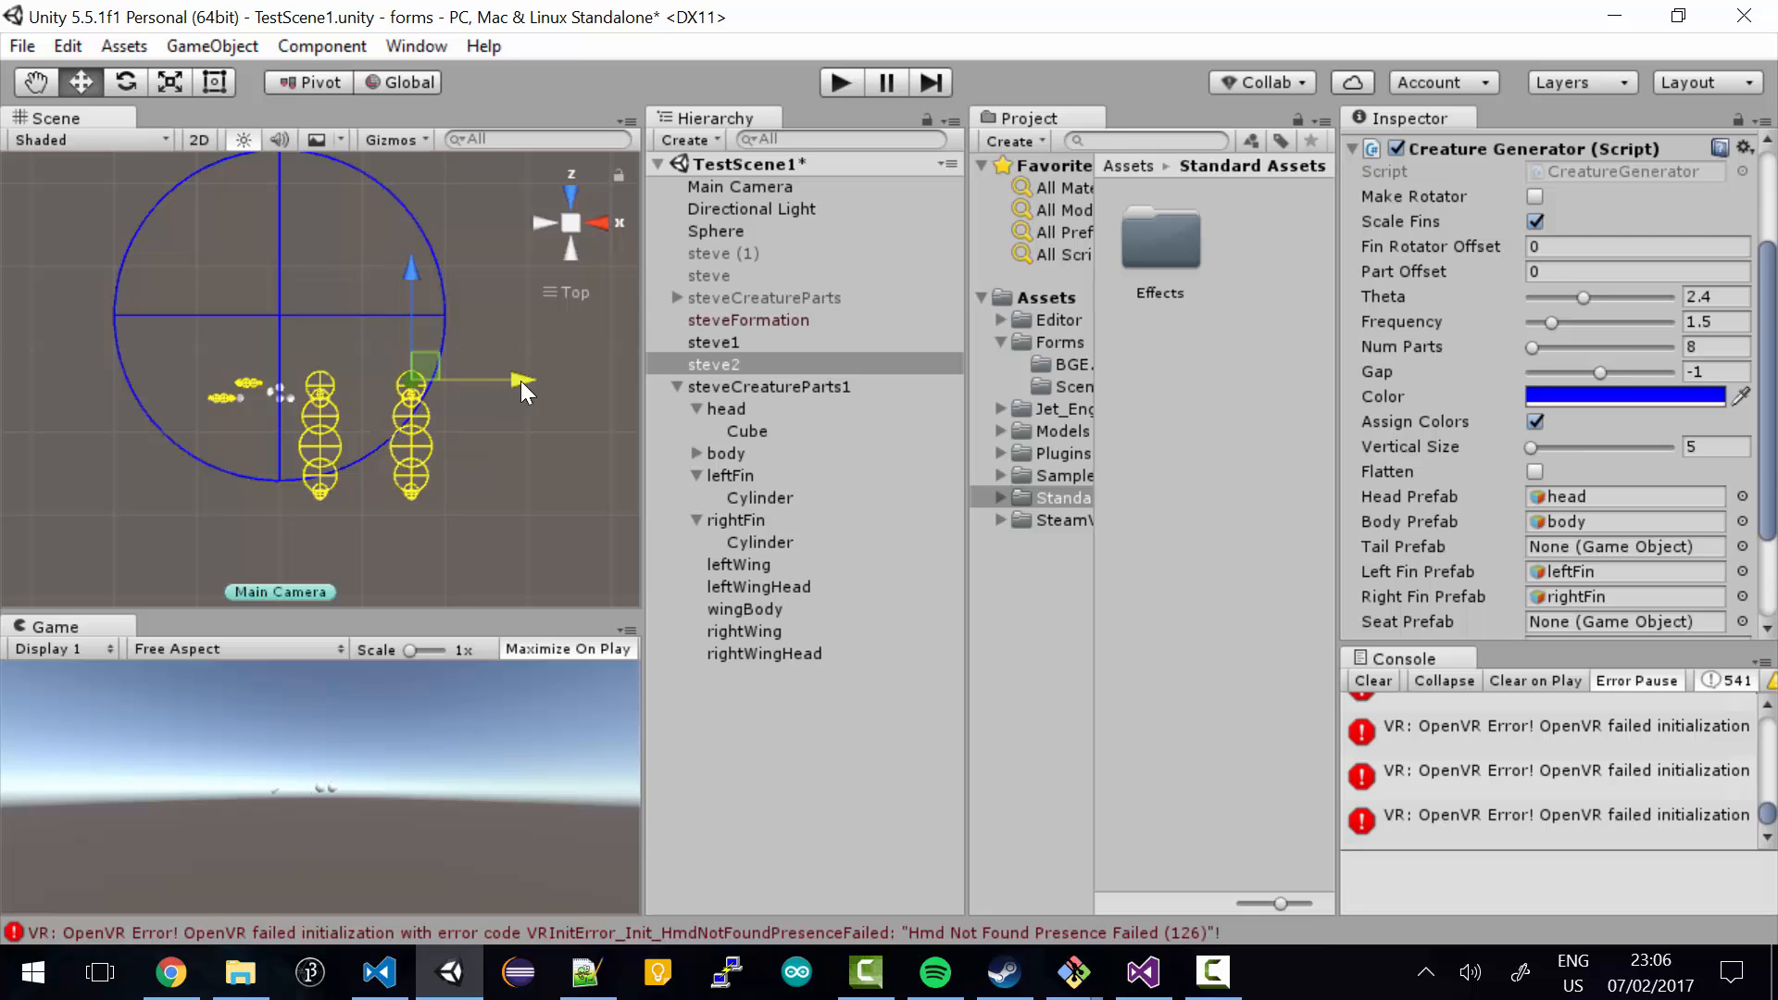
pyautogui.click(734, 343)
pyautogui.moveTo(430, 376); pyautogui.dragTo(330, 377)
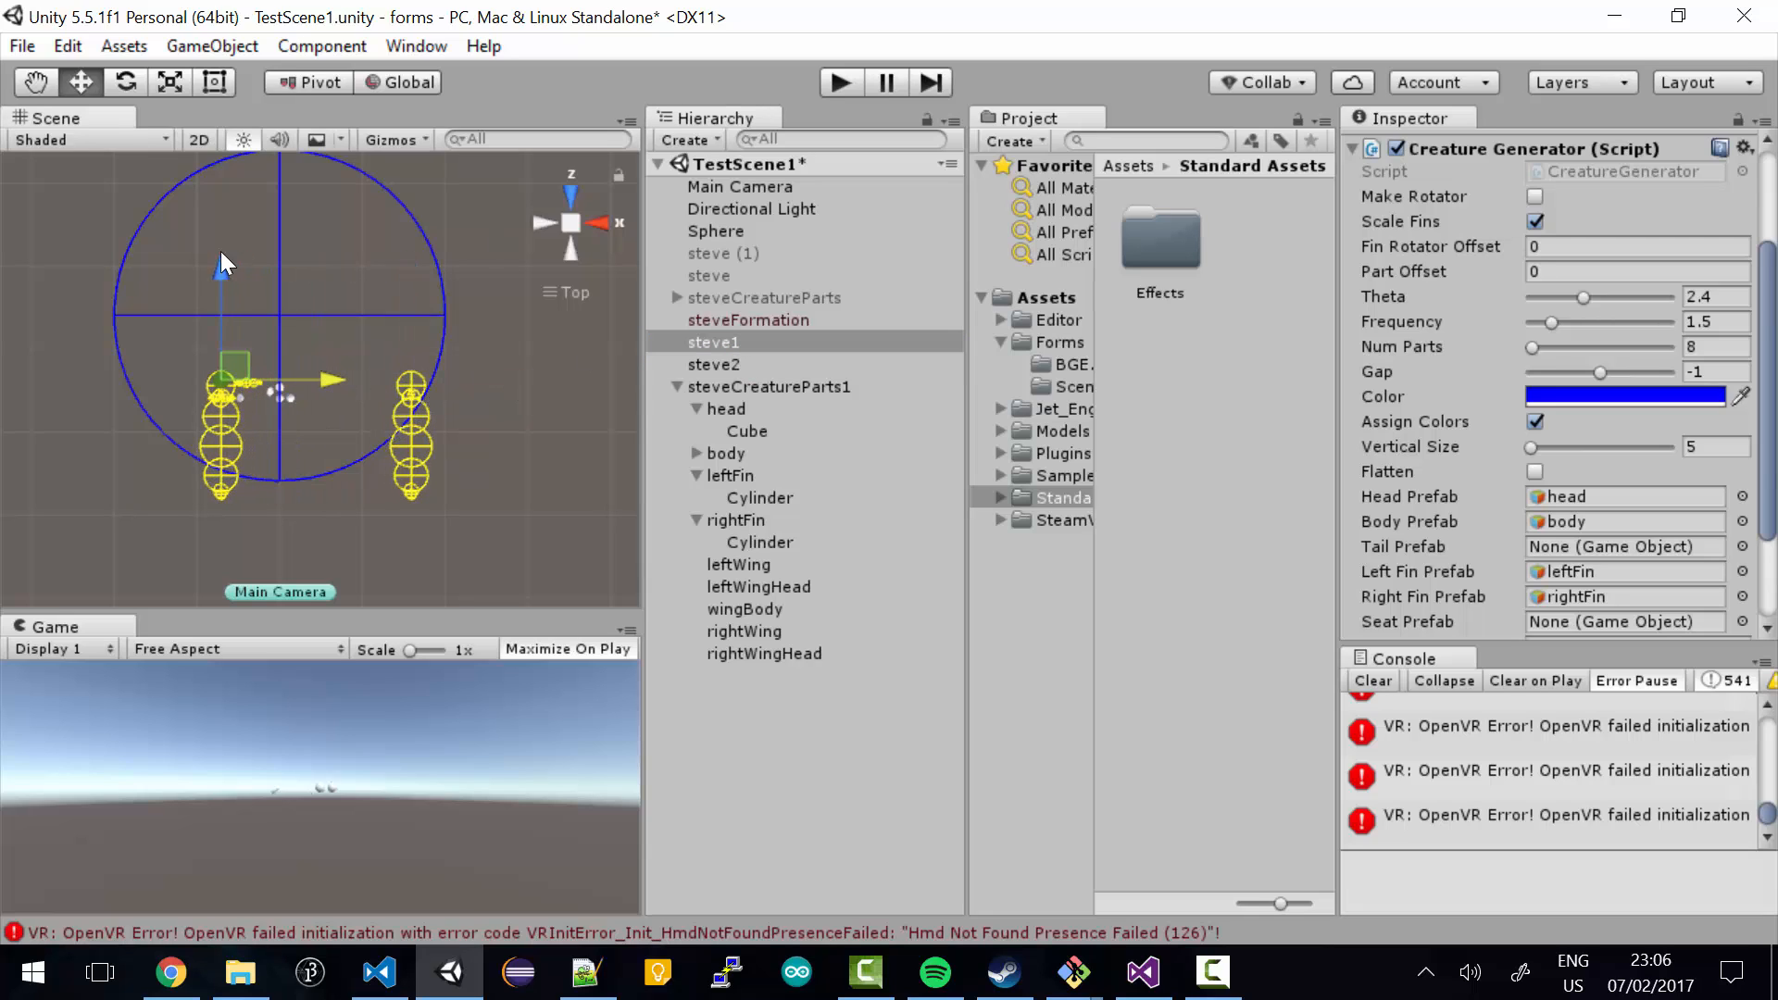
pyautogui.click(752, 387)
pyautogui.click(1410, 149)
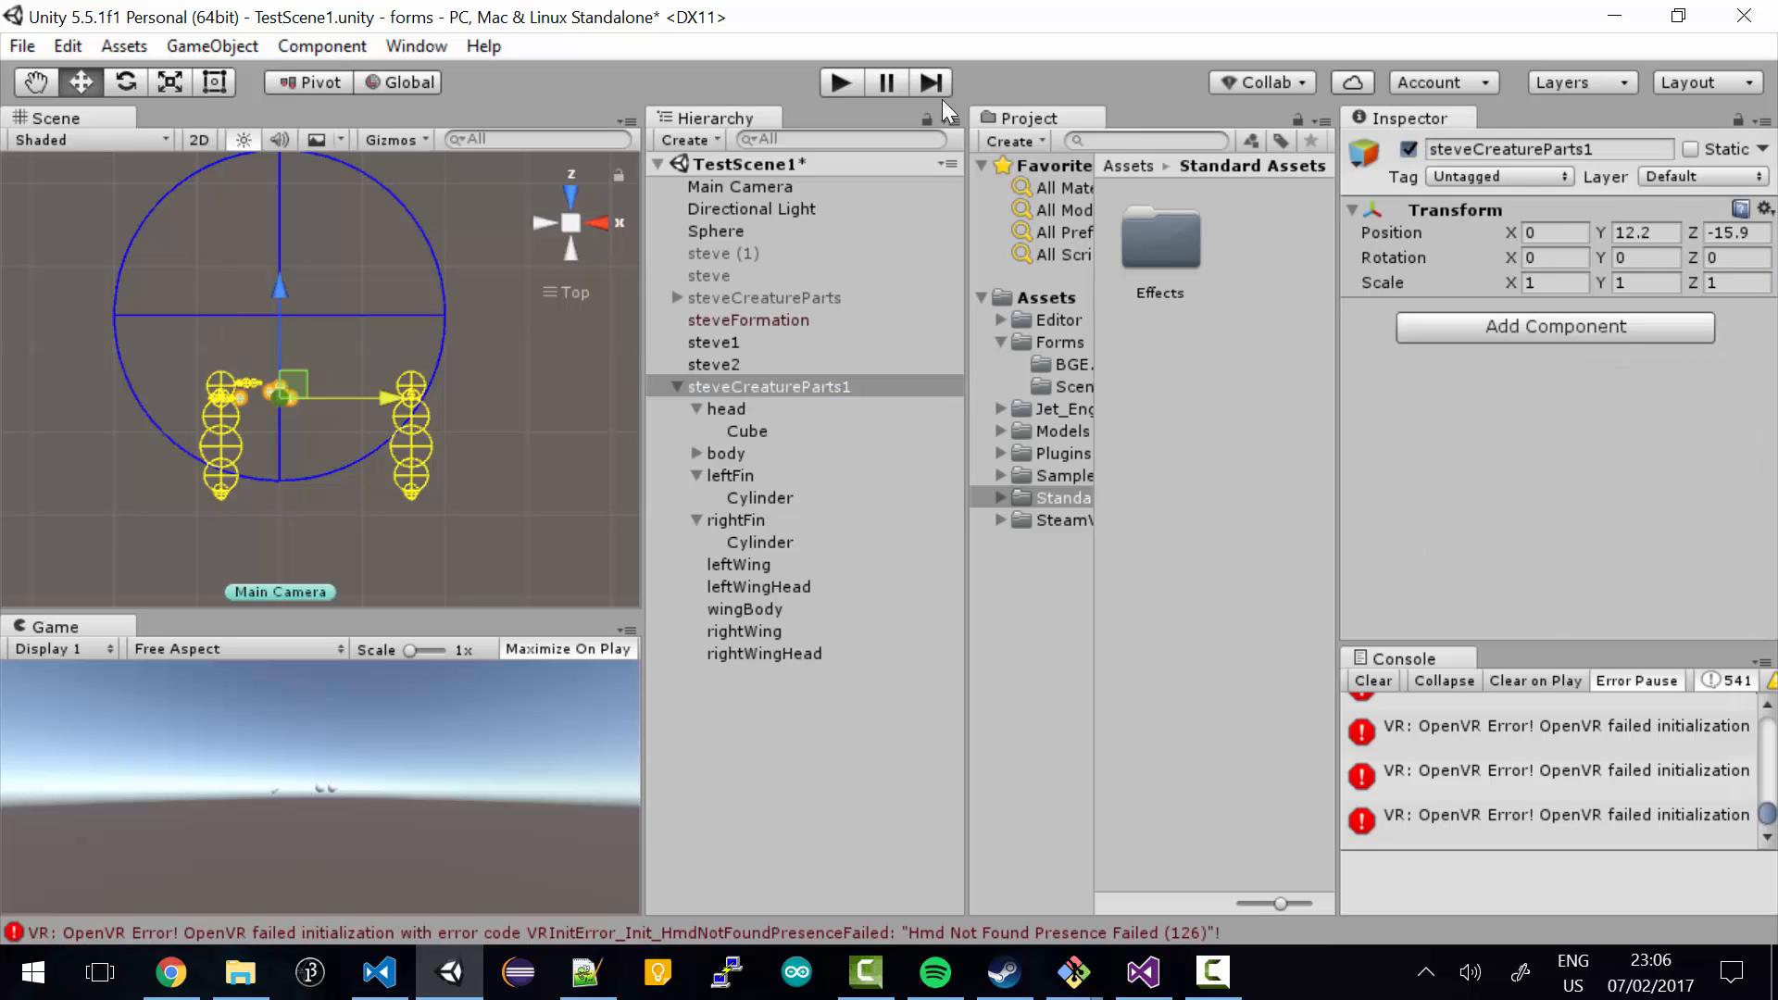
# - Assign leftWing as the Left Fin Prefab and rightWing as the Right Fin Prefab of steve2's Creature Generator
pyautogui.click(737, 365)
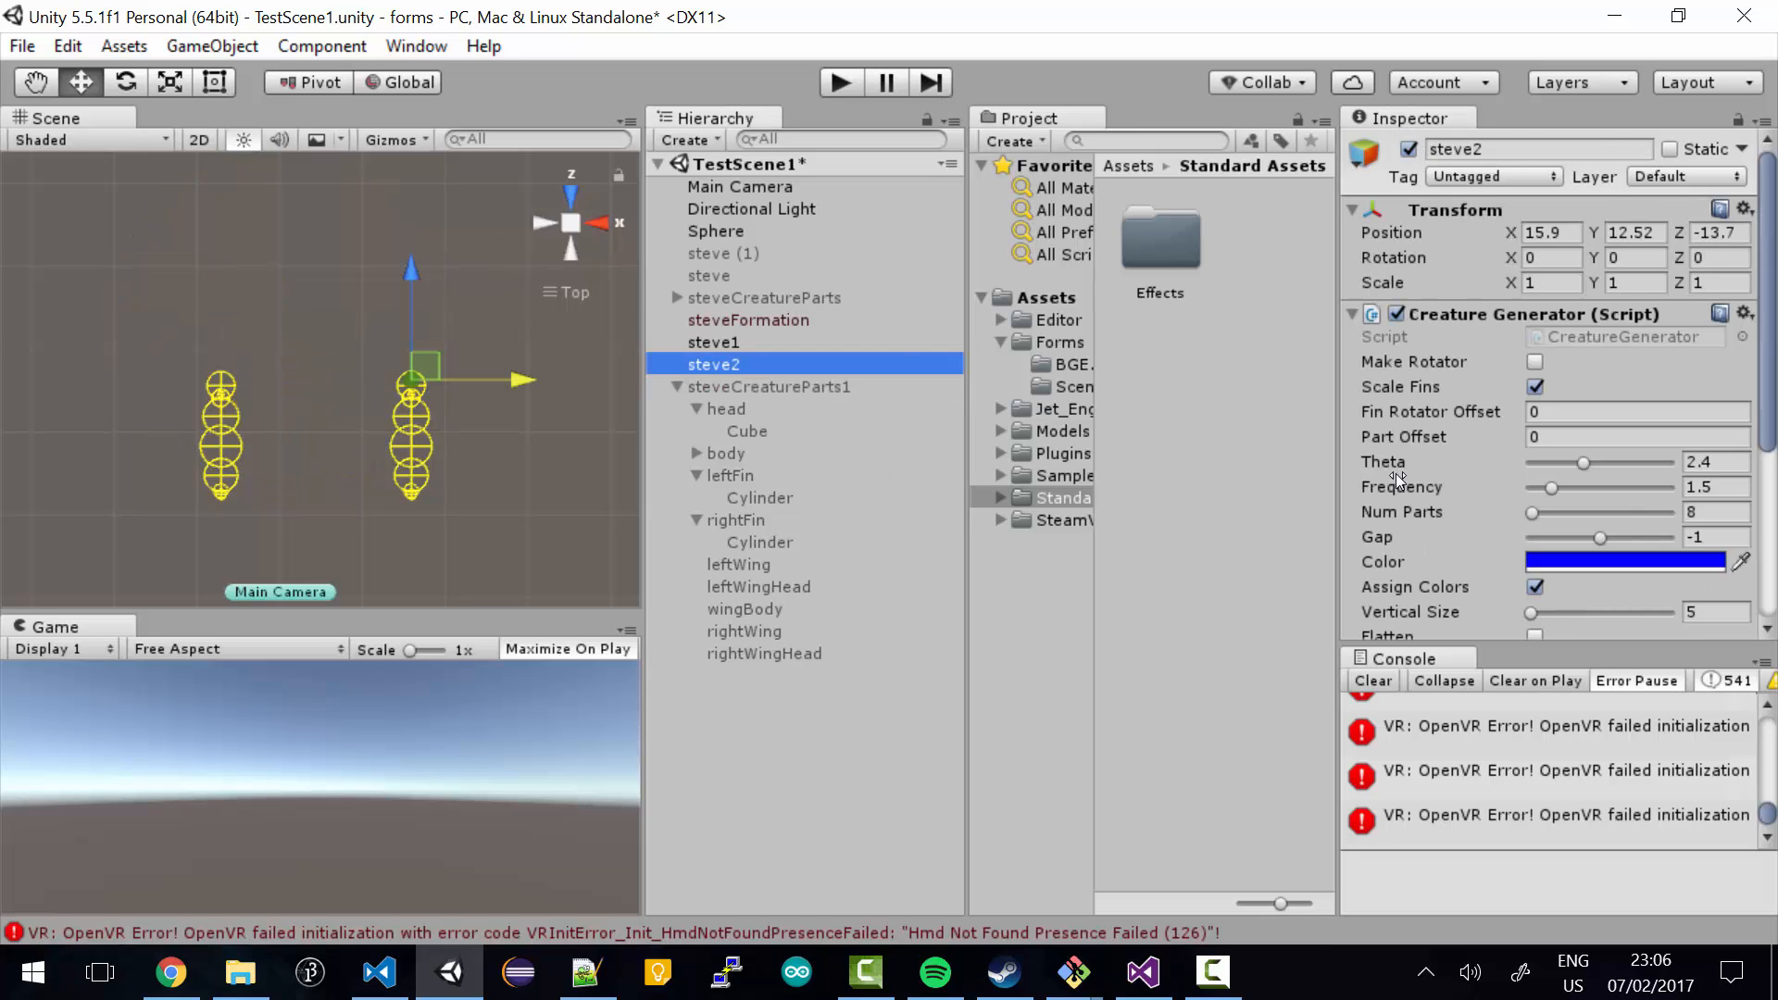
pyautogui.scroll(-3, 1463, 475)
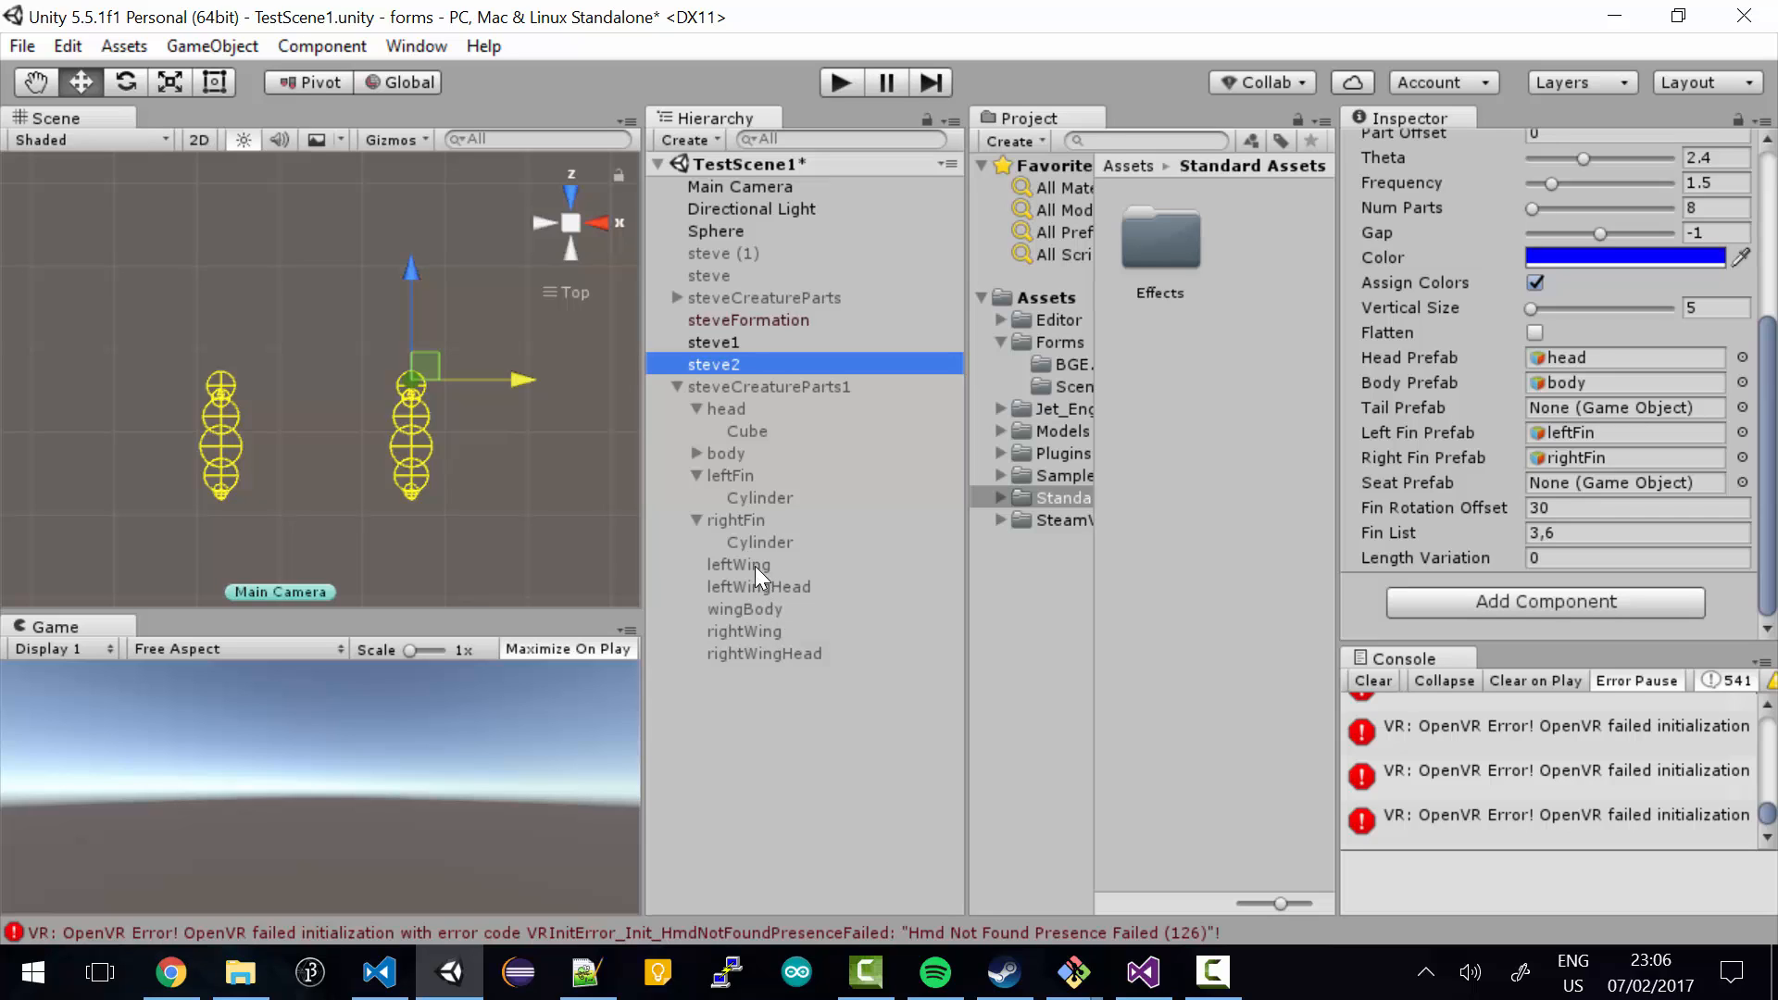
pyautogui.moveTo(754, 565); pyautogui.dragTo(1635, 435)
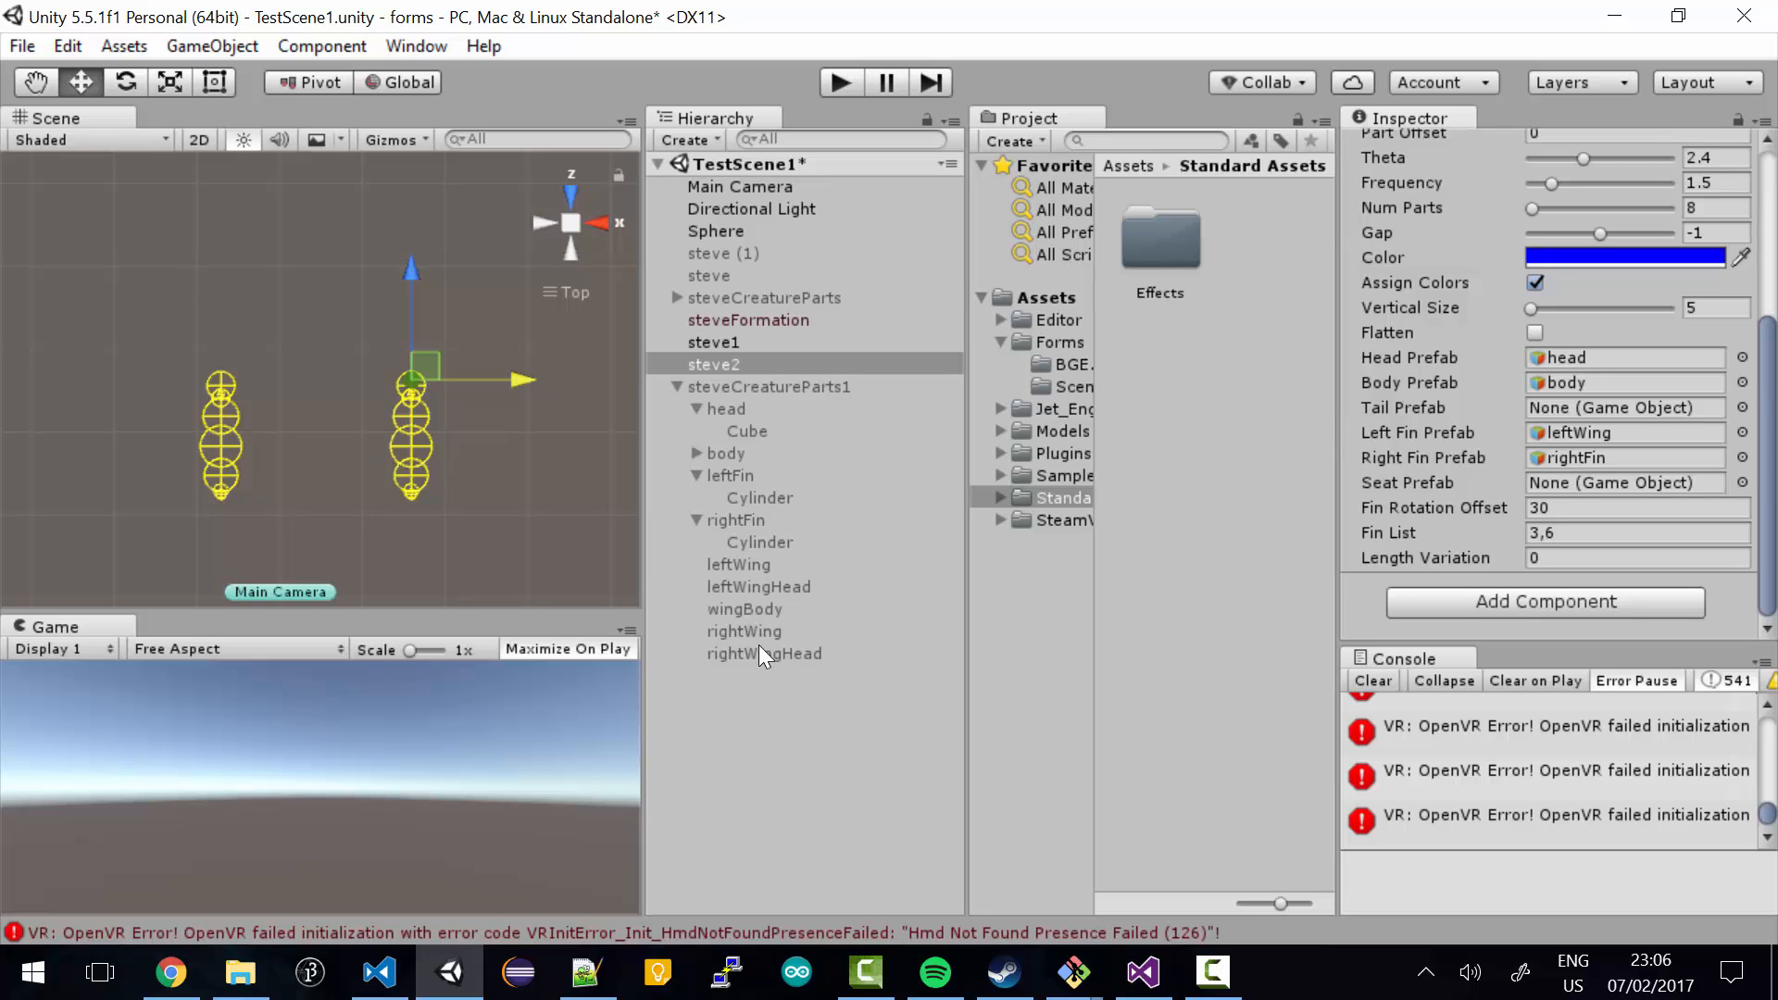
pyautogui.moveTo(759, 643); pyautogui.dragTo(1611, 459)
# - Save the scene and run it to watch steve2 with its wings, ending play mode when done
pyautogui.hotkey('ctrl', 's')
pyautogui.click(840, 83)
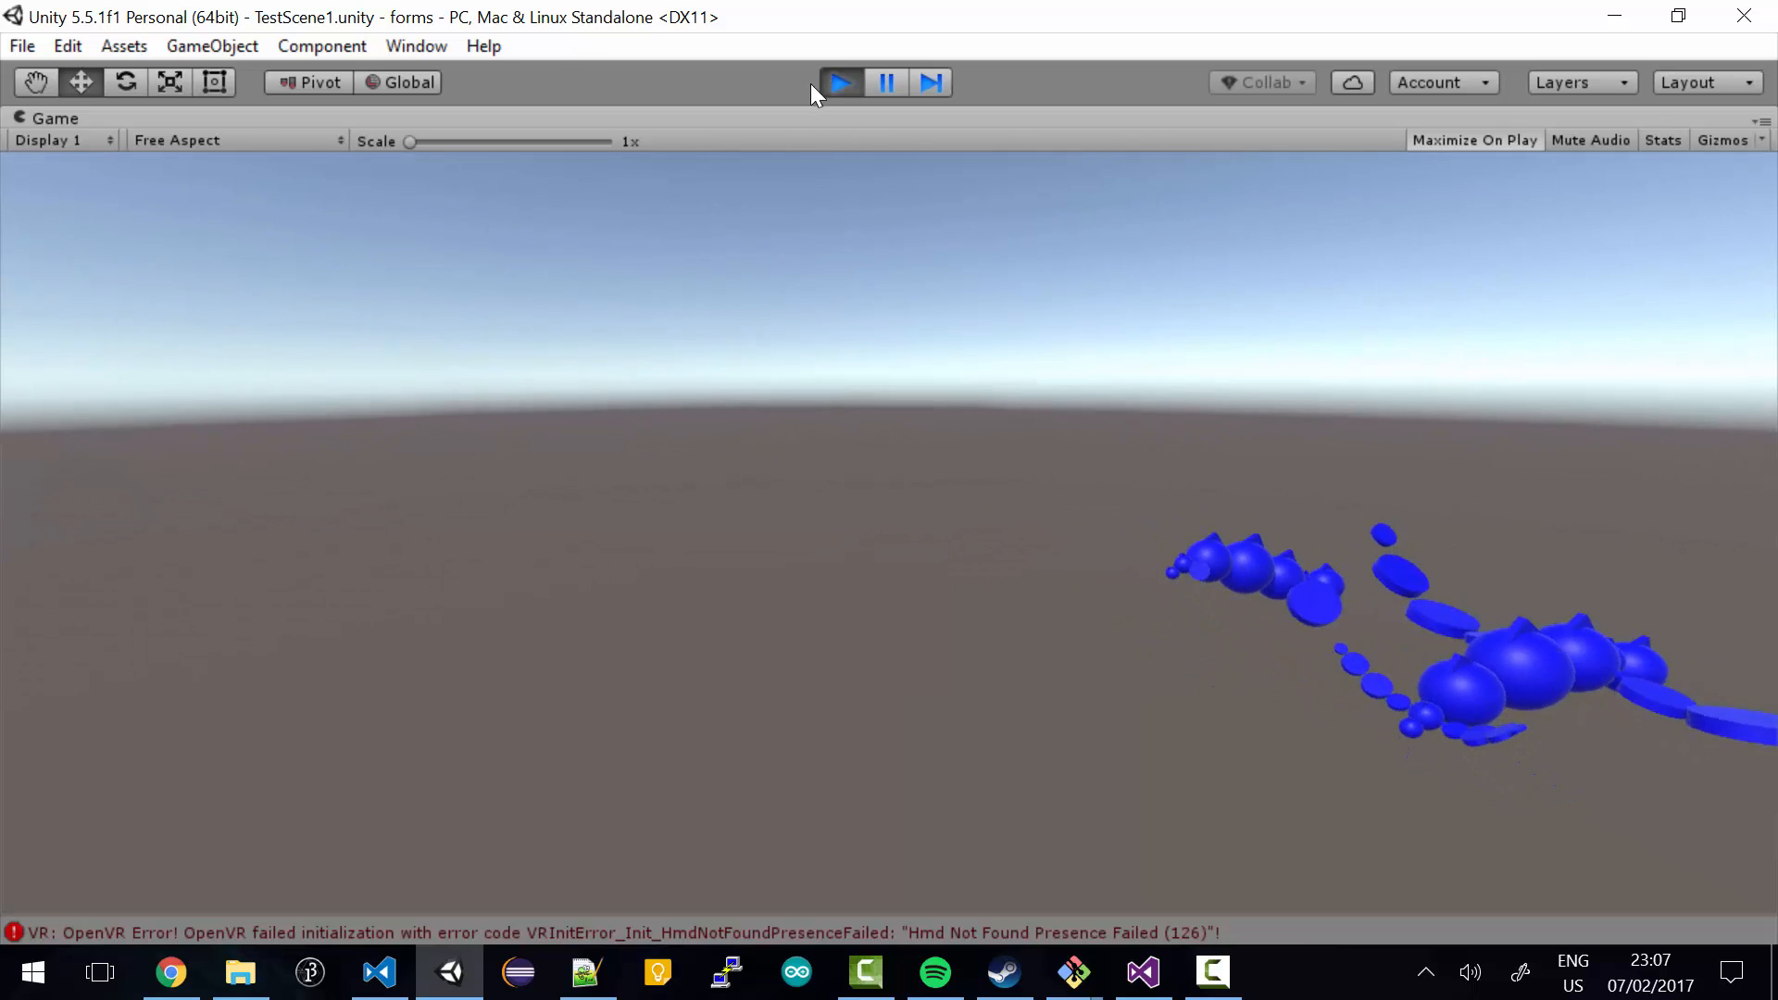
pyautogui.click(840, 82)
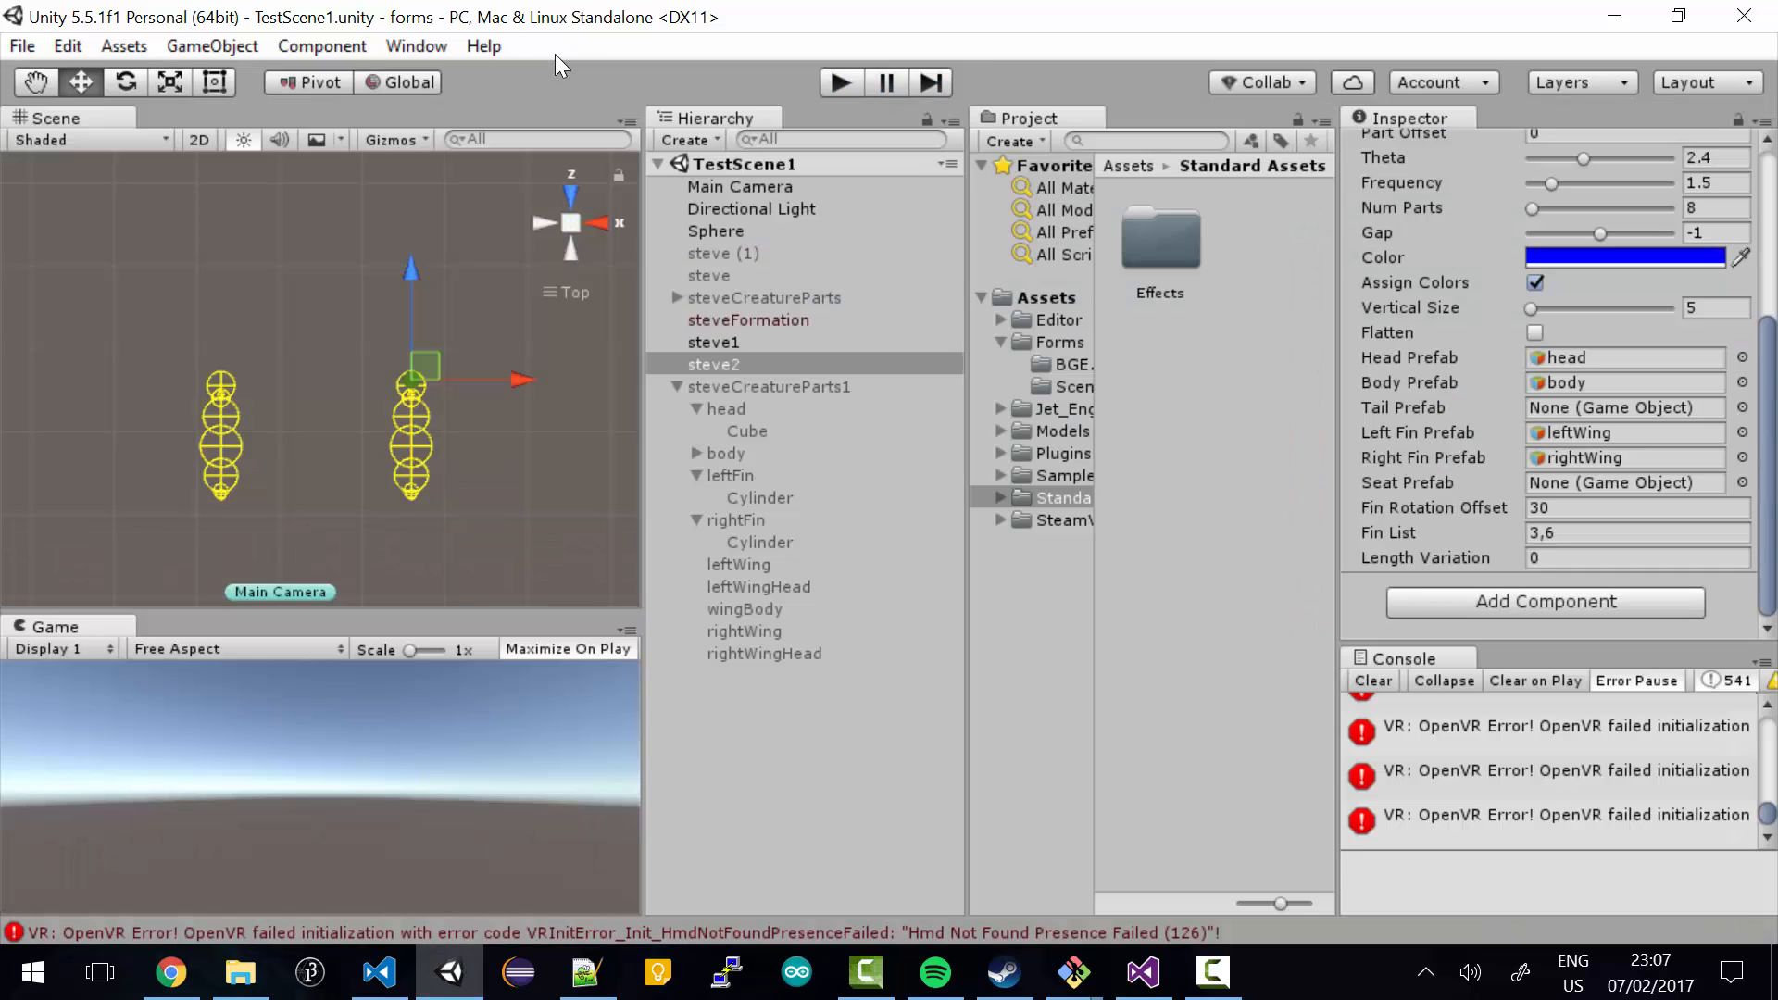
# - Add the Noise Wander script as a component to the head object of steveCreatureParts1
pyautogui.click(747, 408)
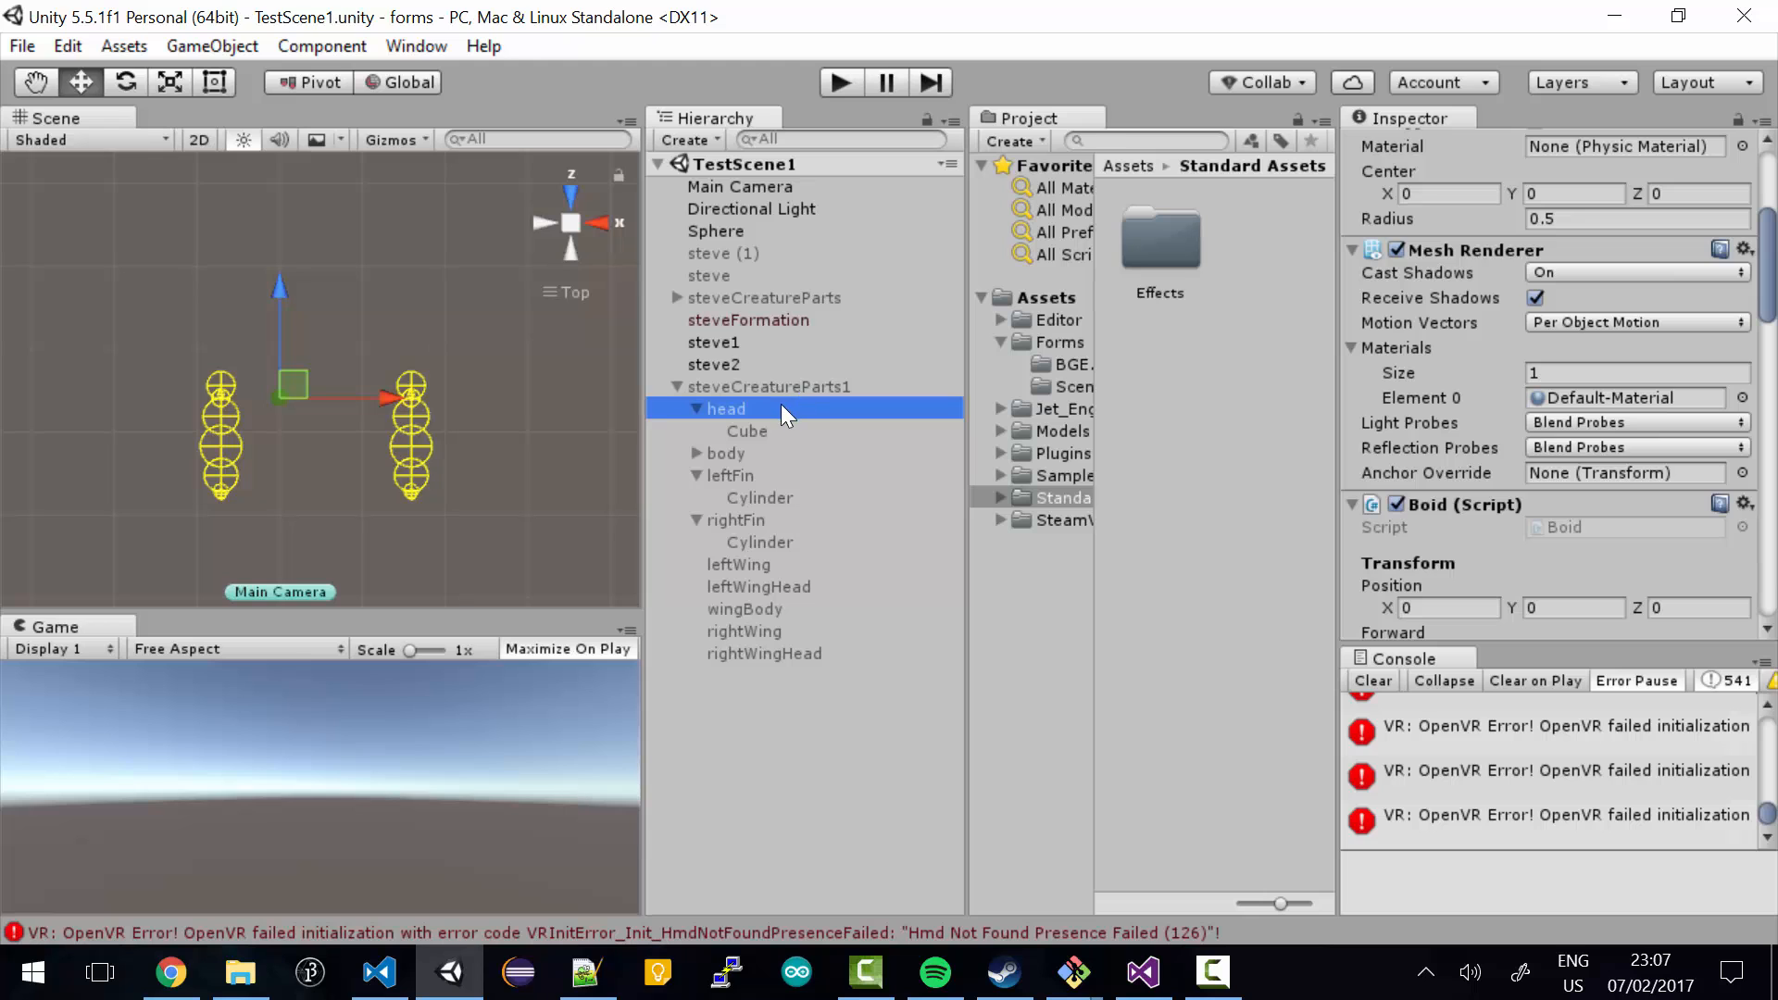
pyautogui.moveTo(1765, 286); pyautogui.dragTo(1773, 592)
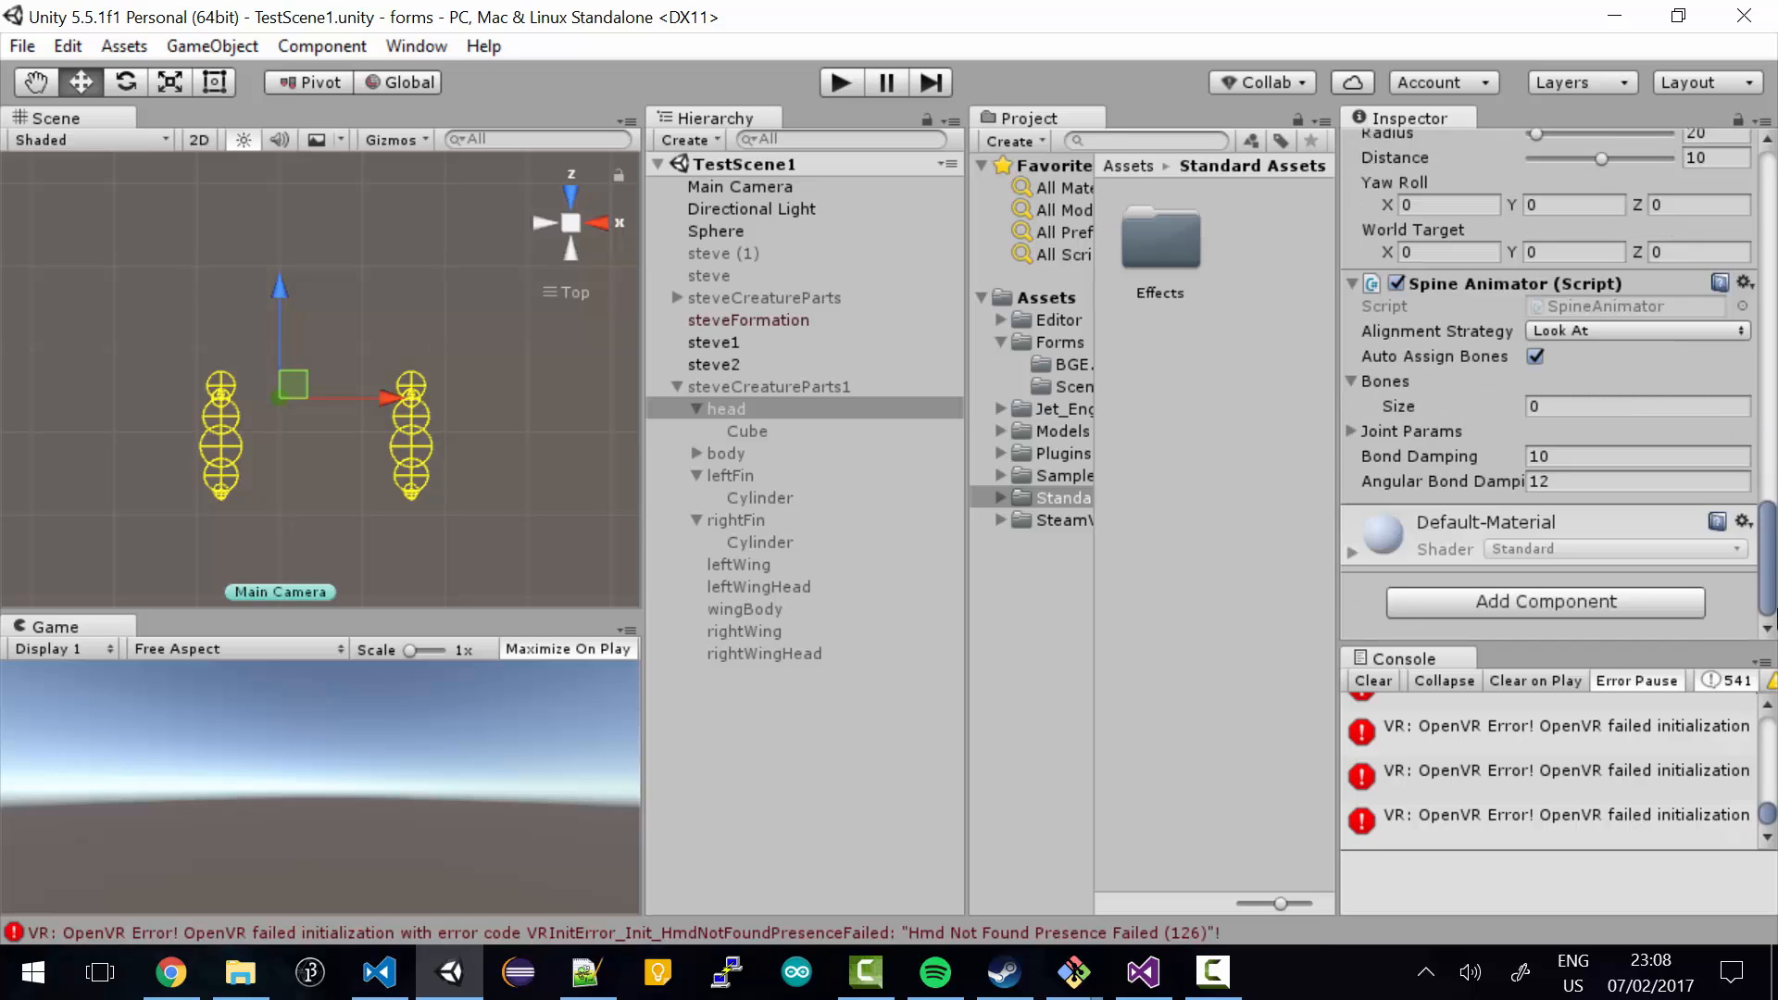
pyautogui.click(1548, 606)
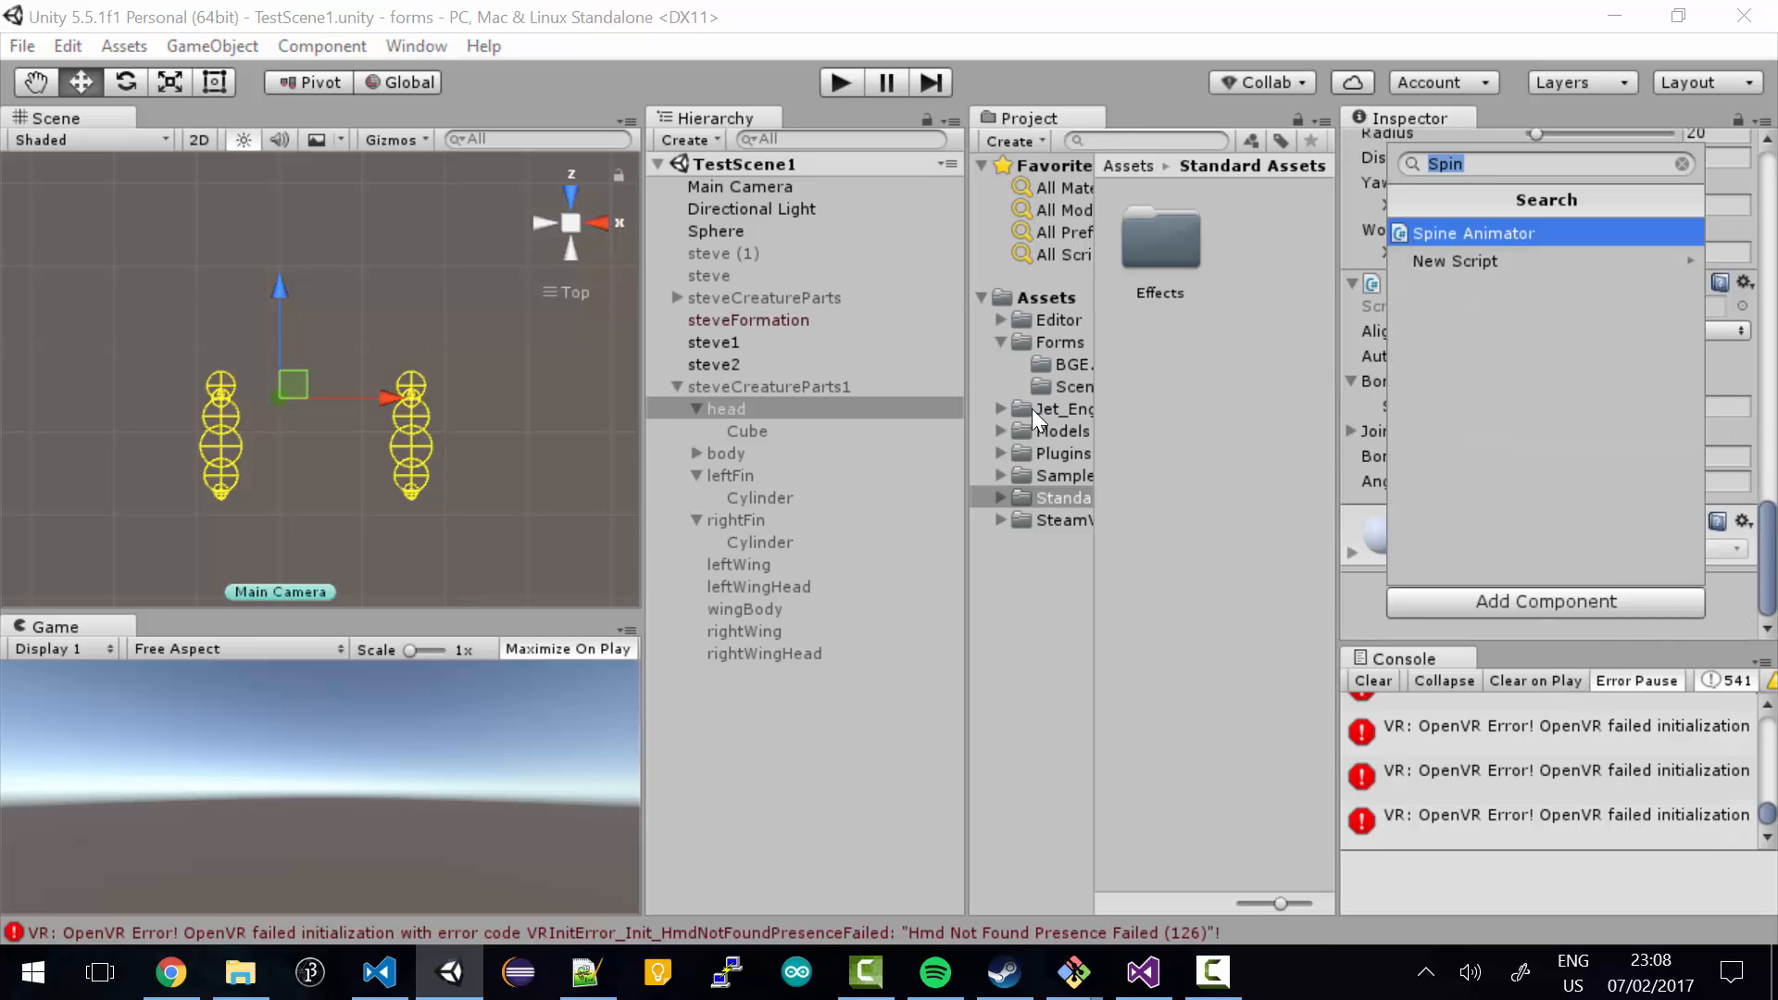
pyautogui.write('ois')
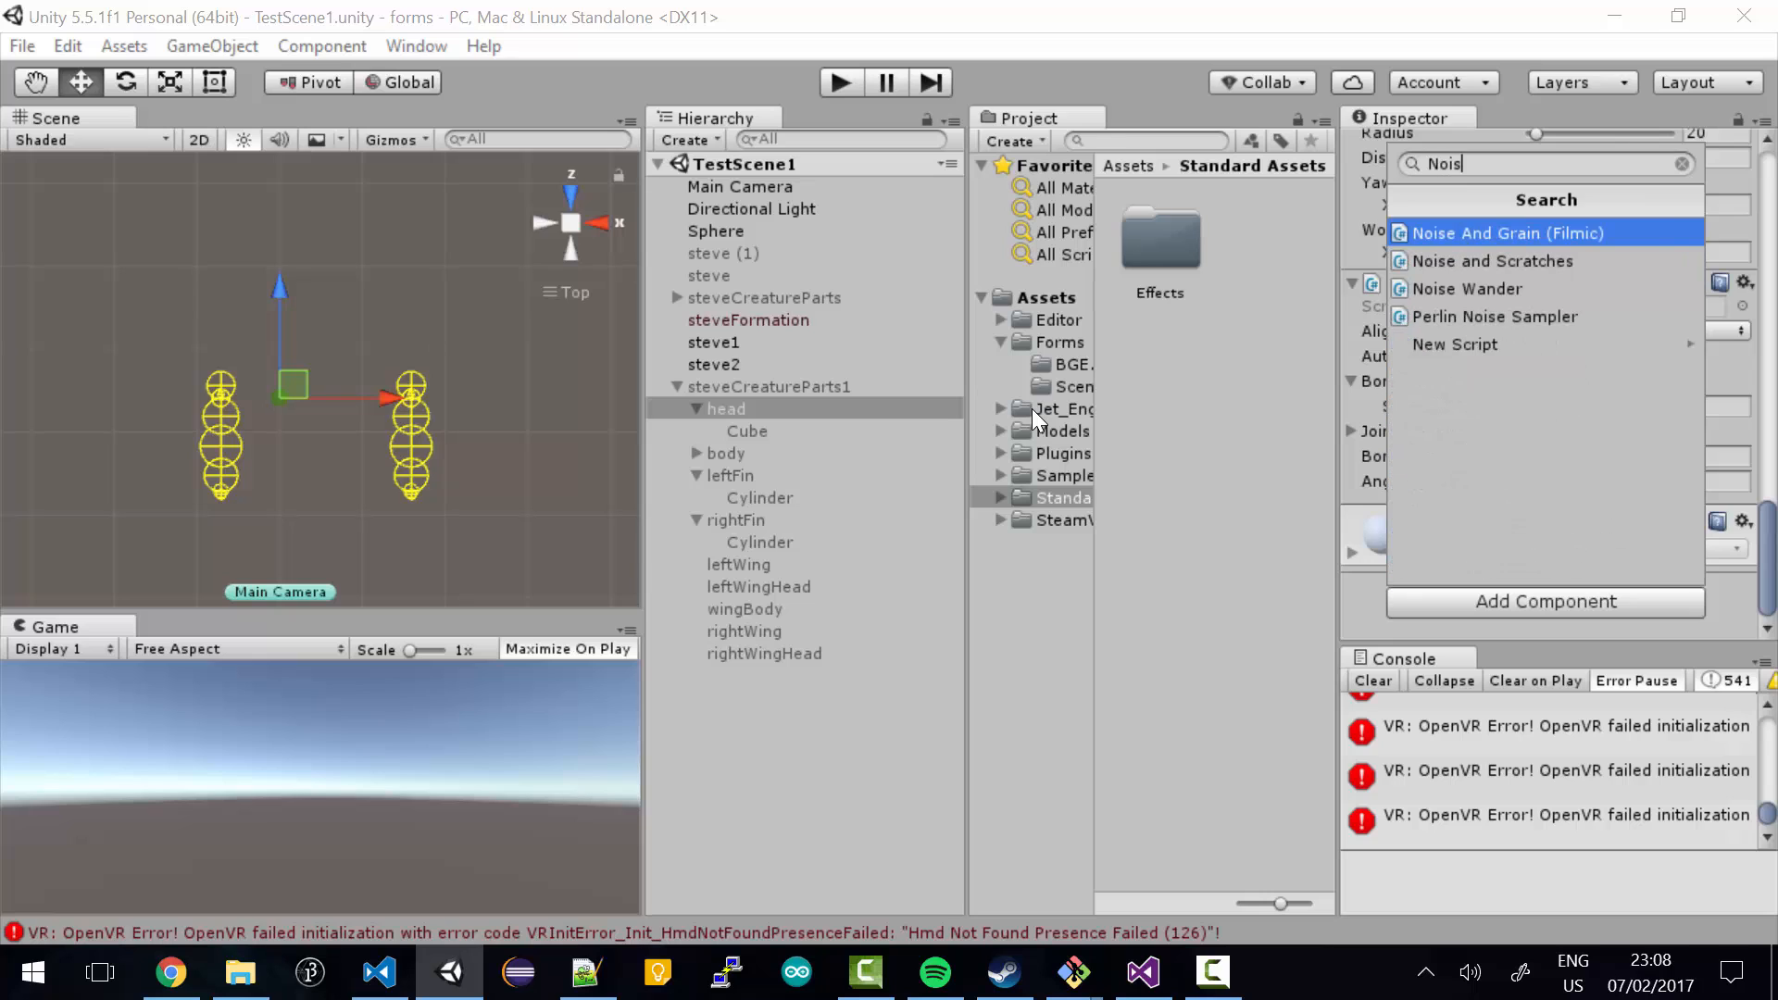
pyautogui.write('e')
pyautogui.press('Down')
pyautogui.press('Down')
pyautogui.press('Return')
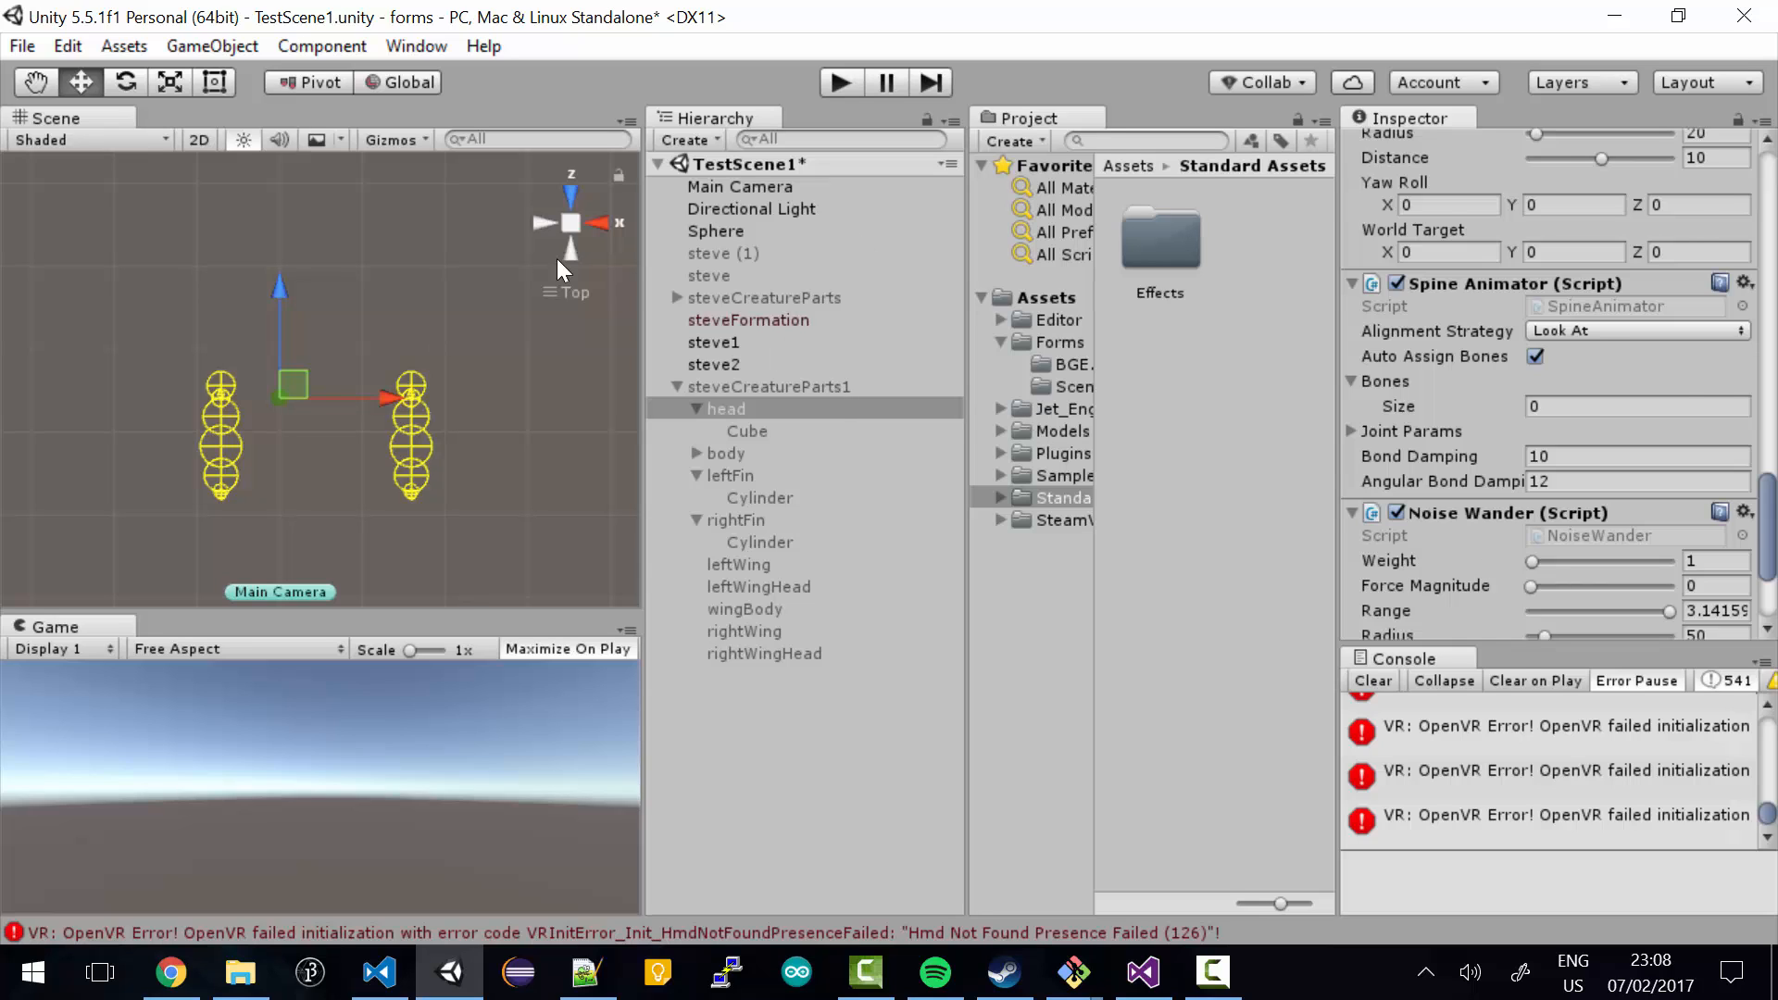
# - Reactivate steveCreatureParts1 and select its head object to see the wander gizmos
pyautogui.click(769, 387)
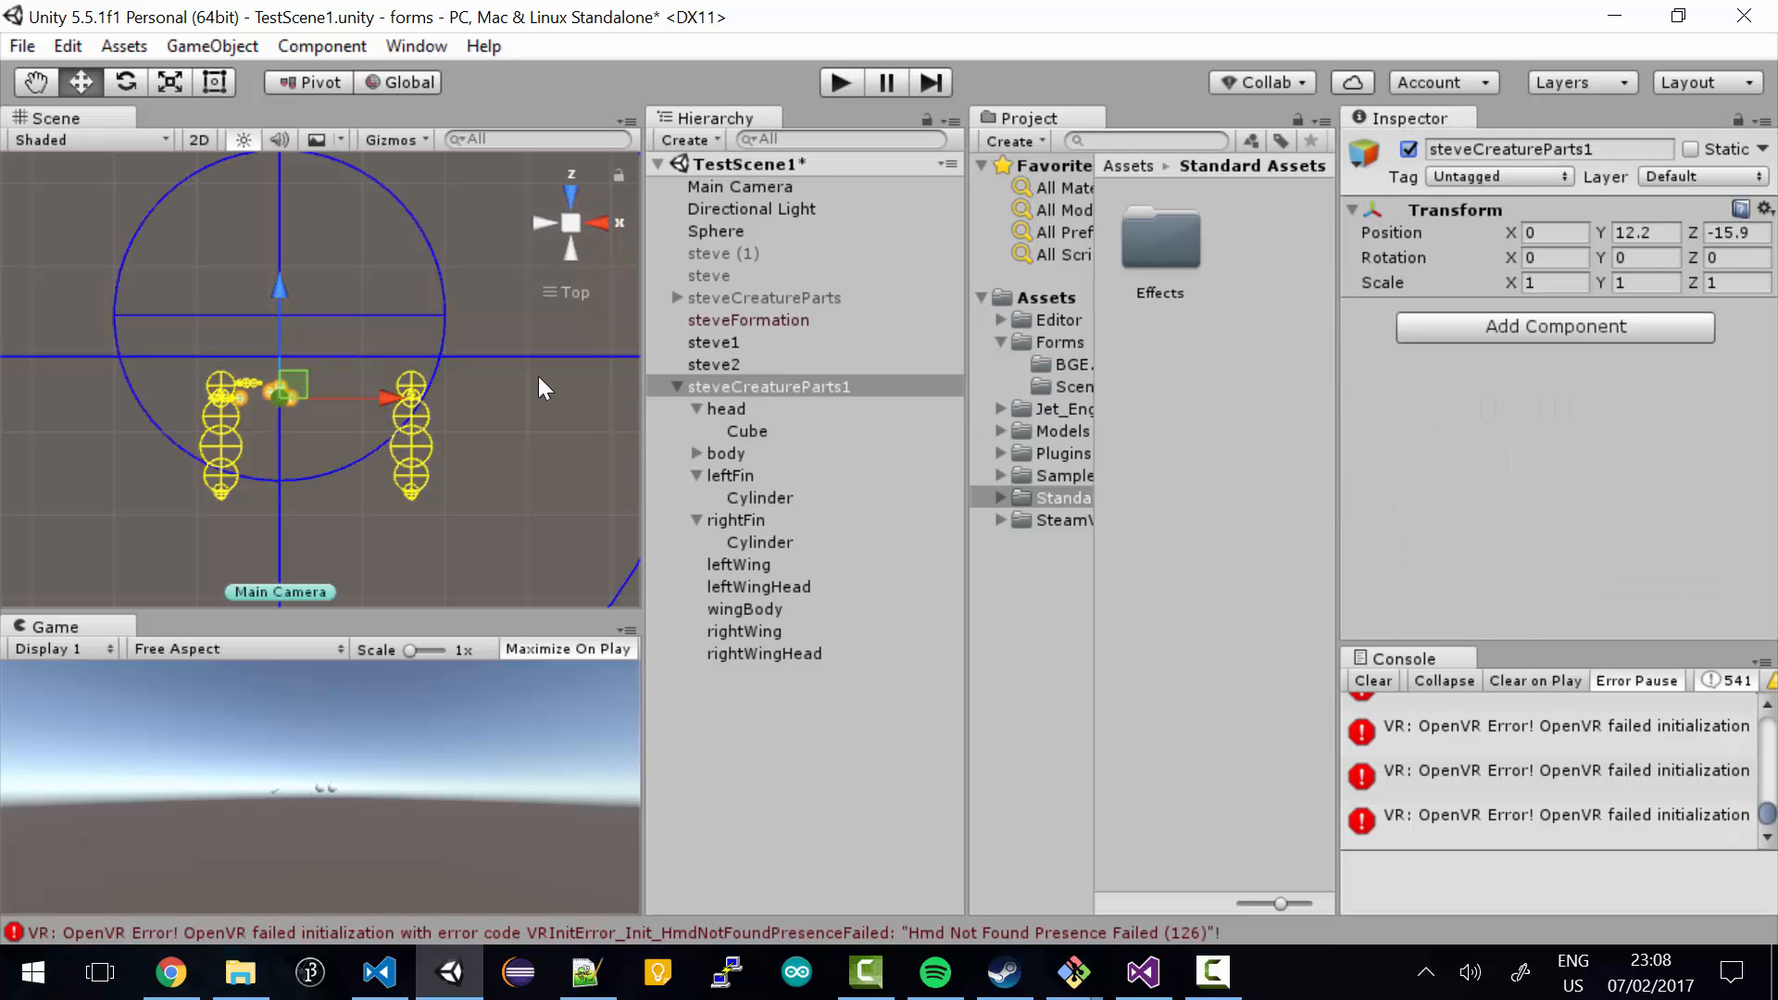
pyautogui.click(755, 408)
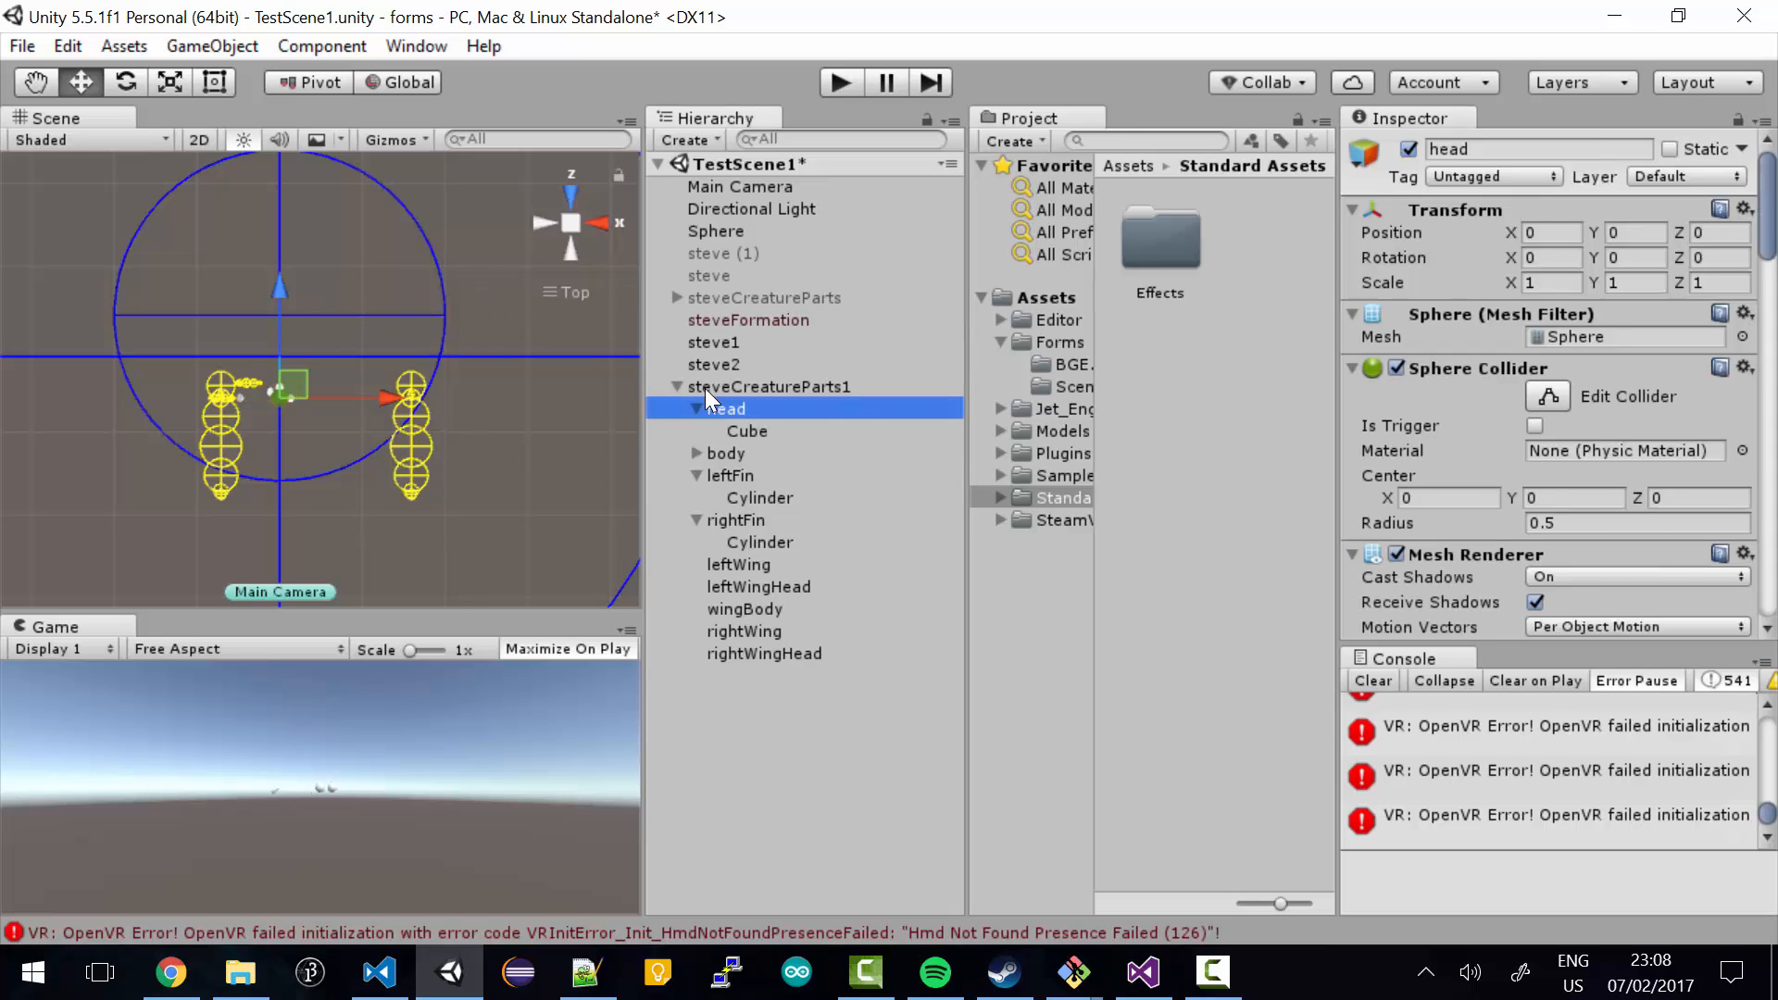
pyautogui.press('f')
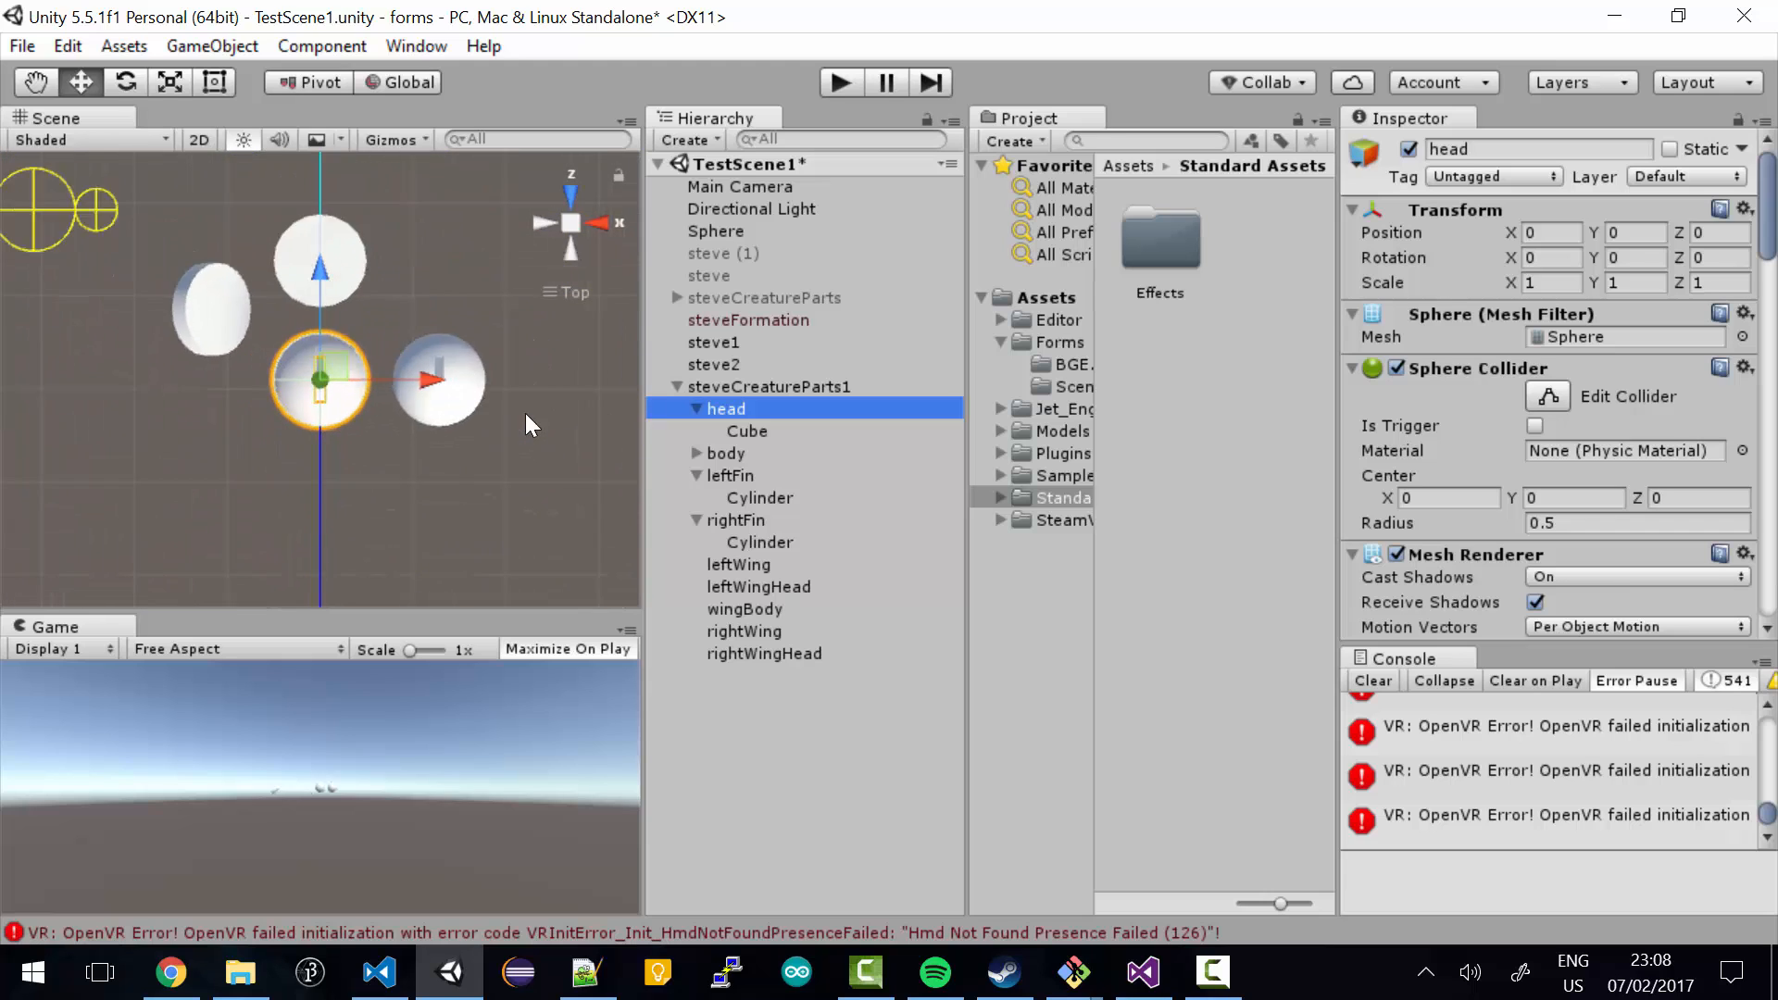
pyautogui.scroll(-10, 525, 413)
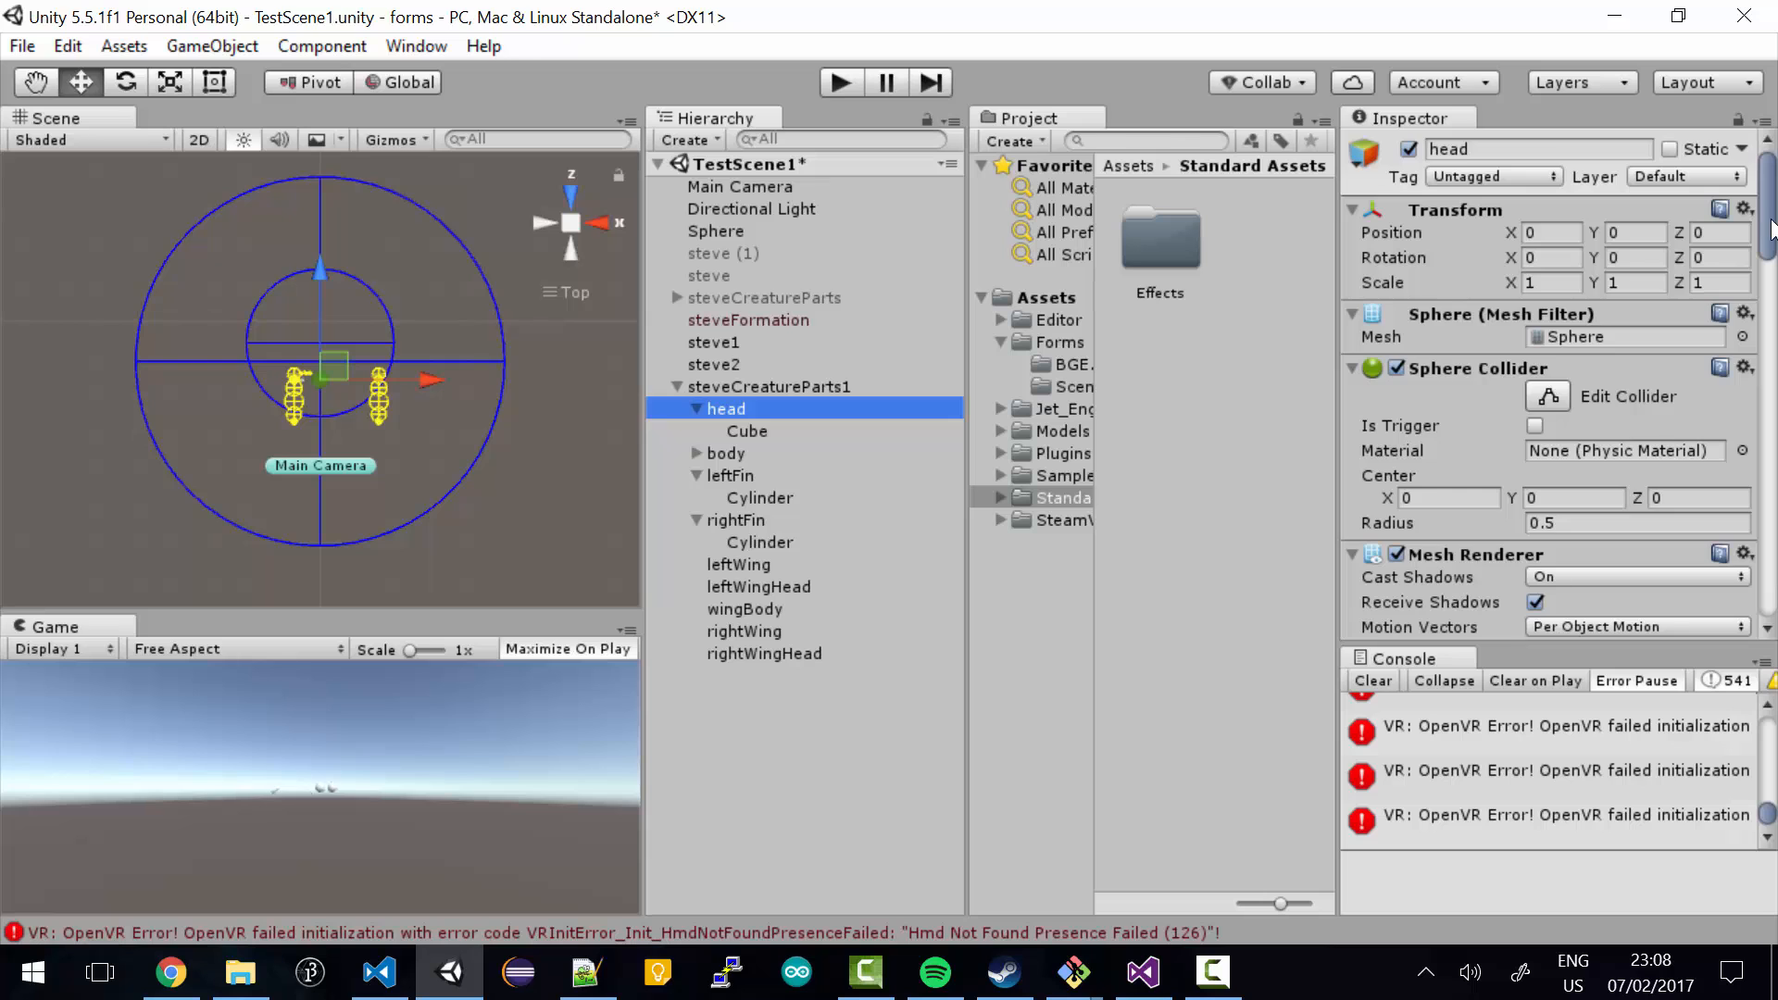
# - Set the head's Noise Wander radius to 20 and its distance to 10
pyautogui.moveTo(1771, 227); pyautogui.dragTo(1777, 602)
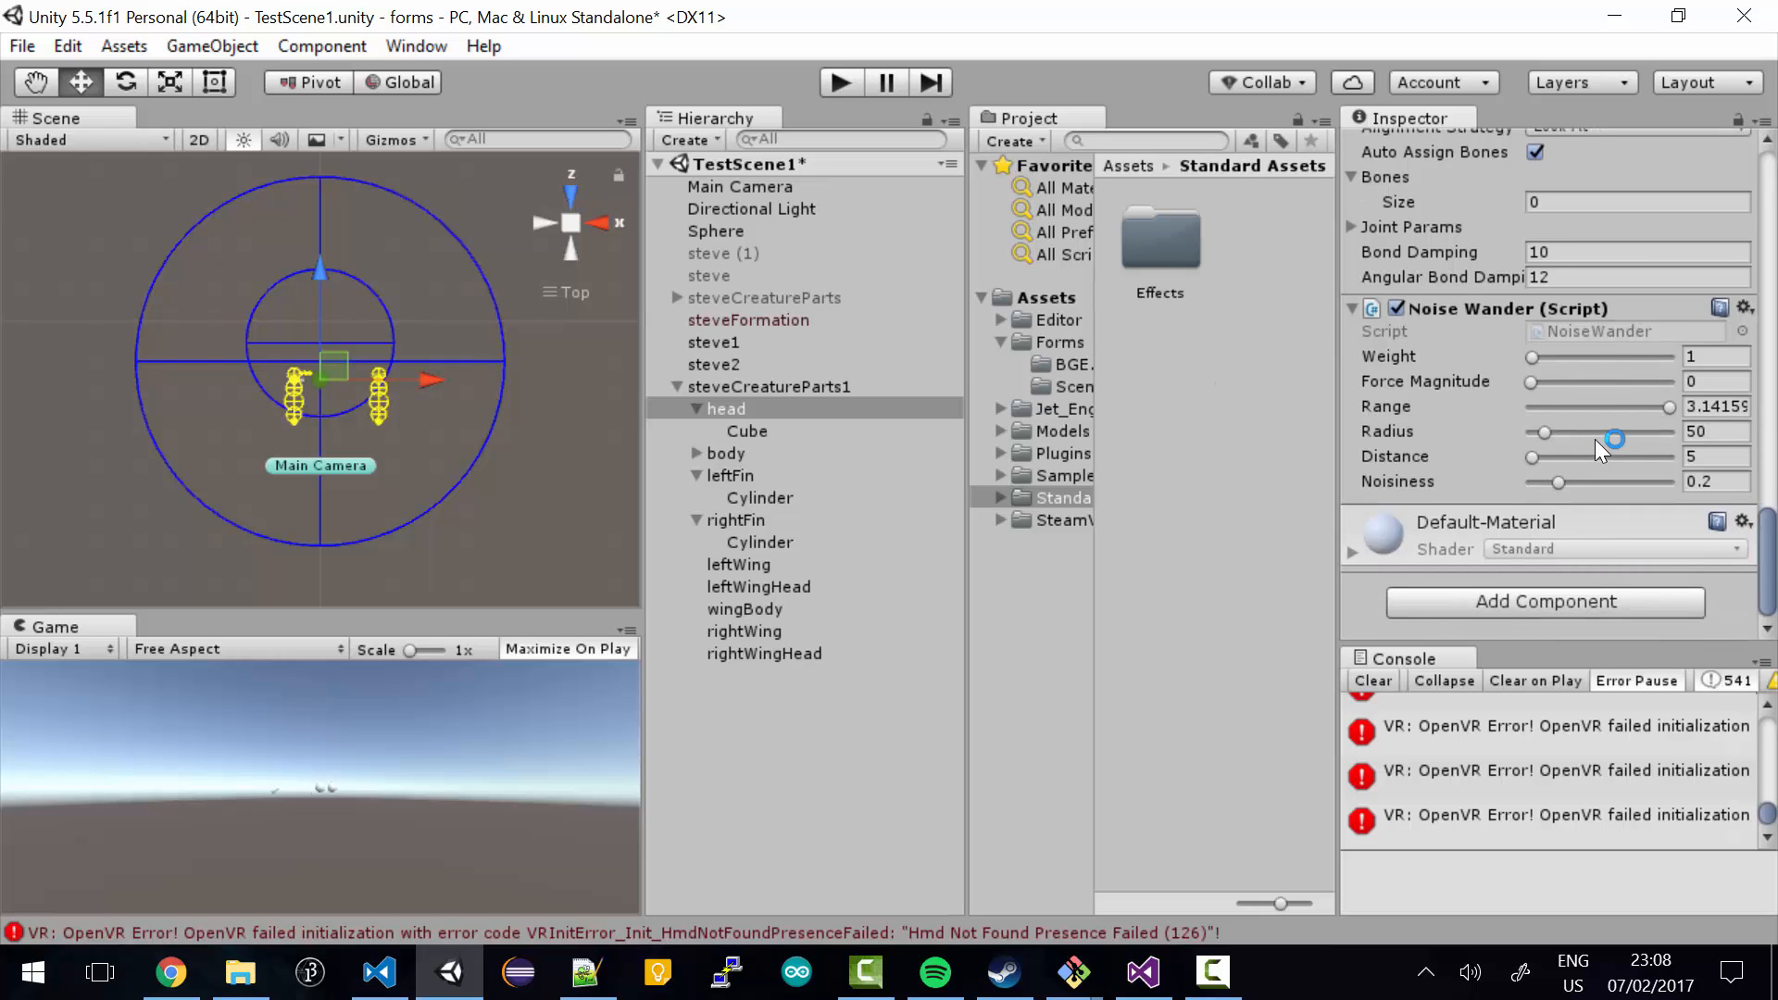
pyautogui.moveTo(1547, 431); pyautogui.dragTo(1538, 432)
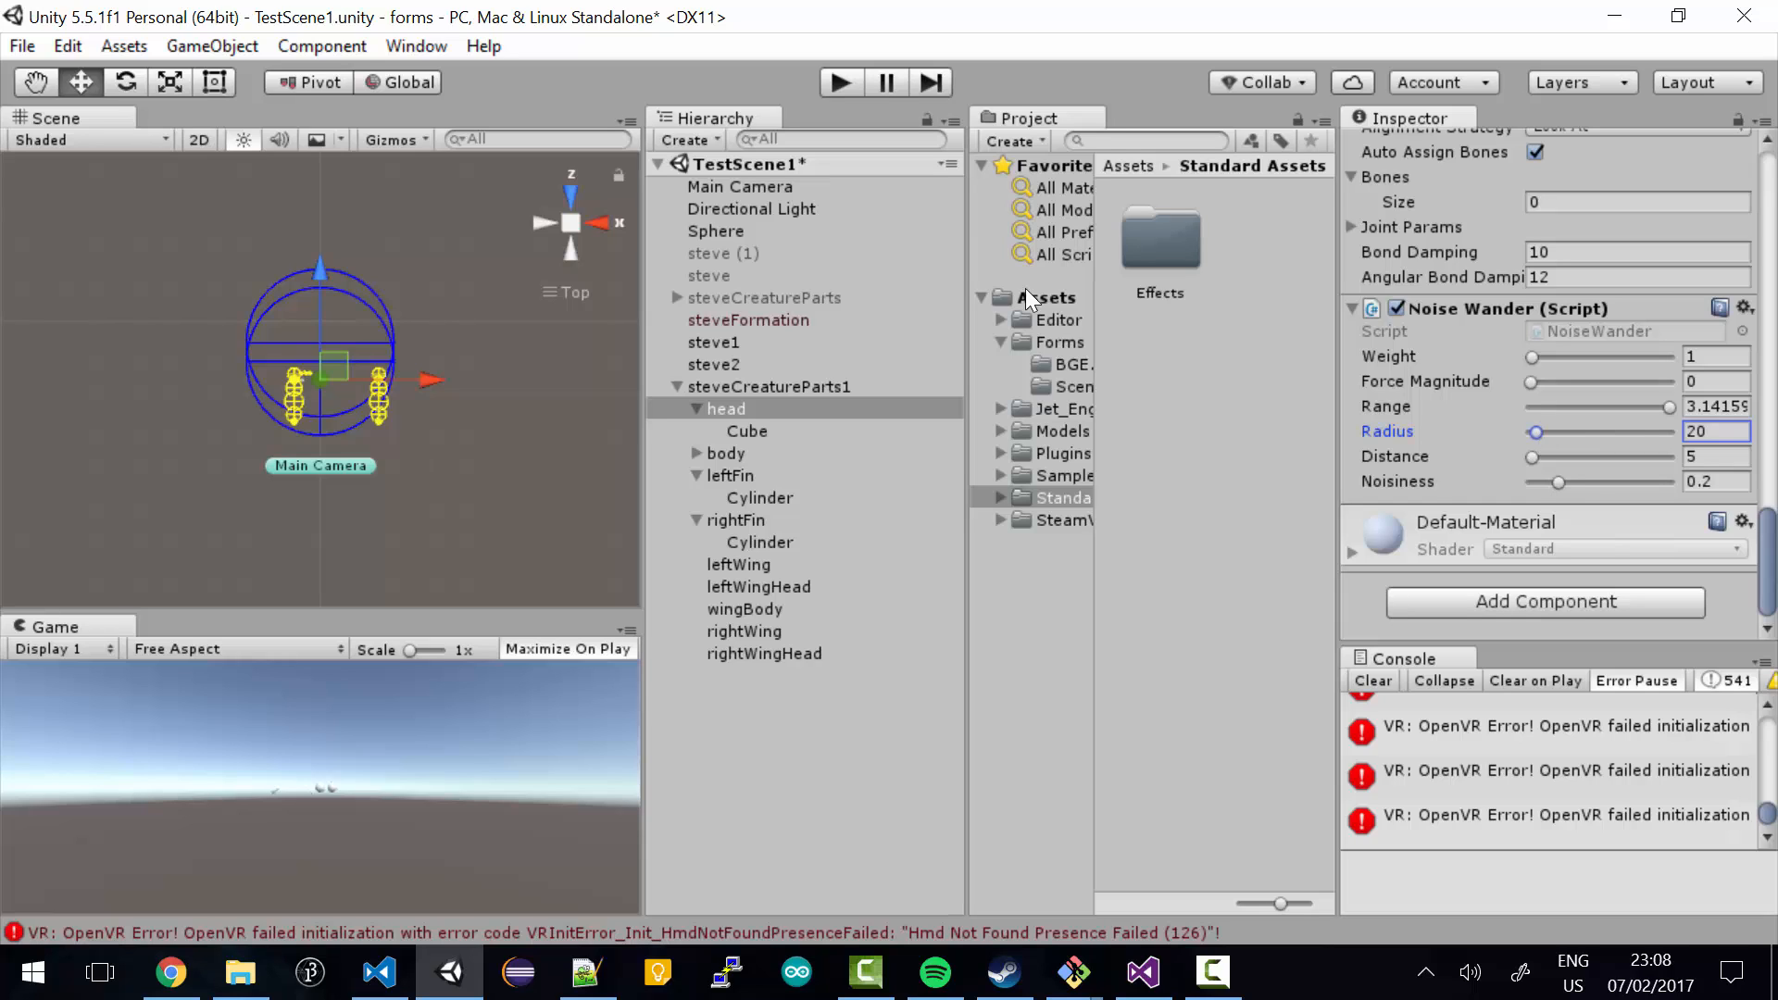
pyautogui.press('Tab')
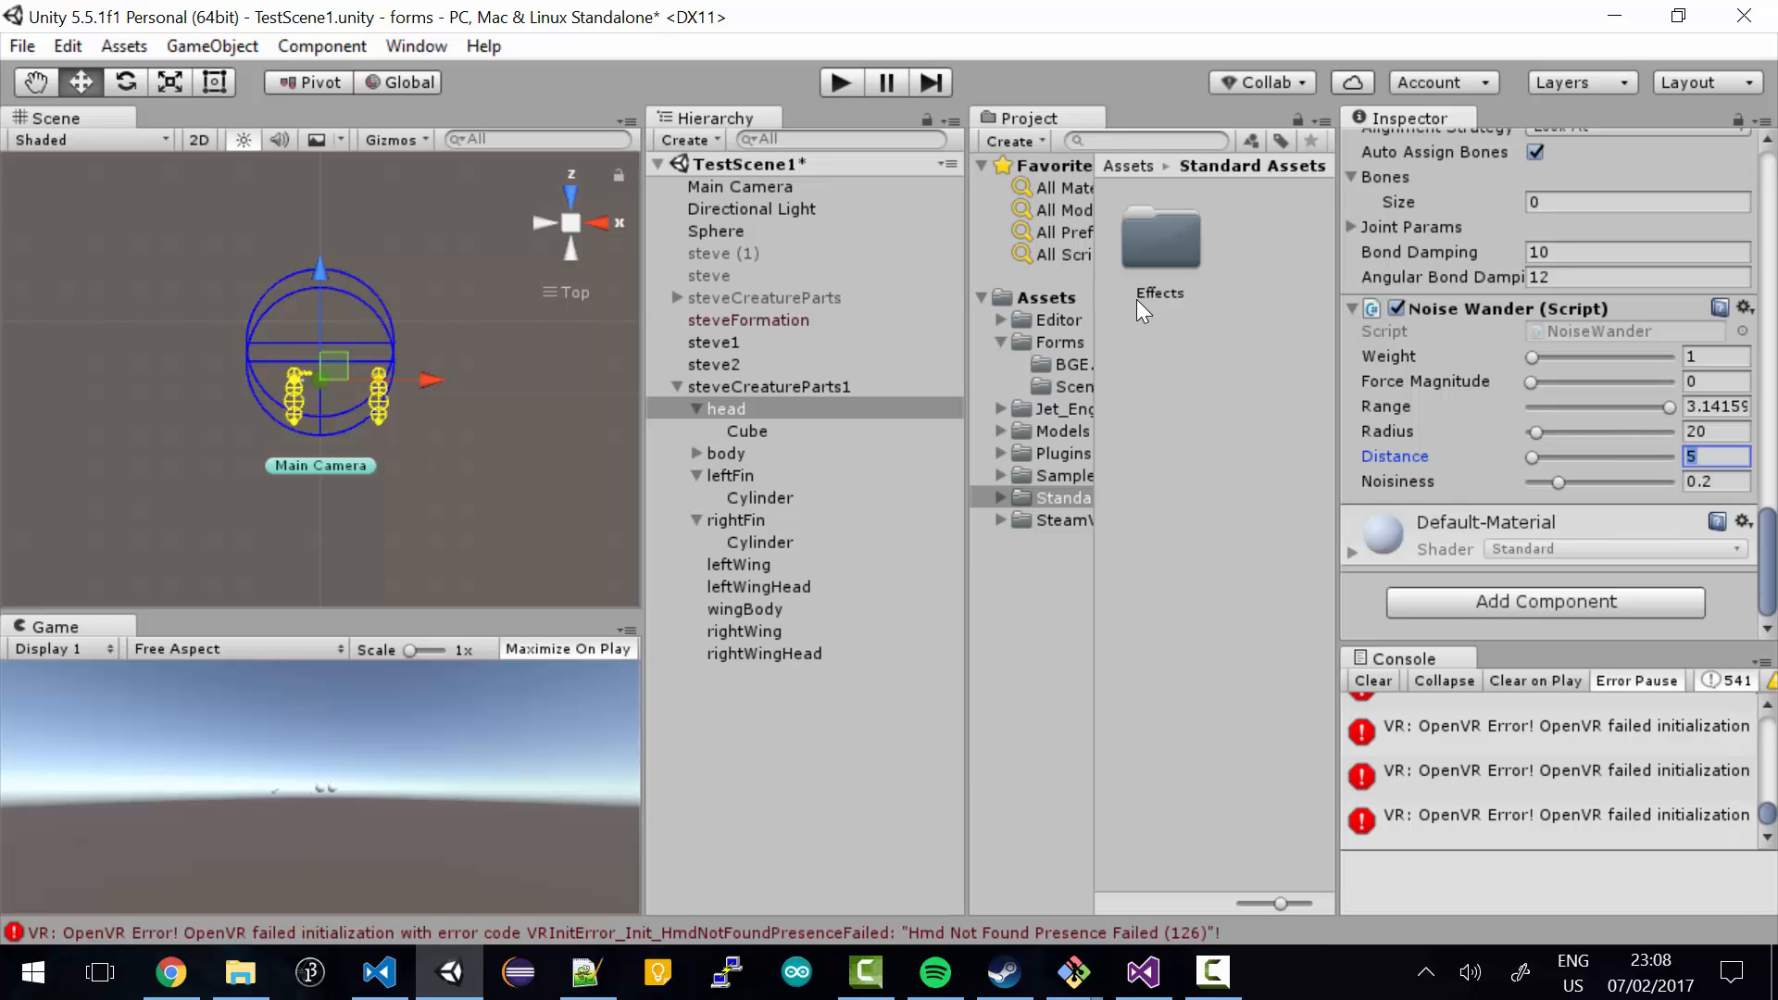
pyautogui.write('7')
pyautogui.press('BackSpace')
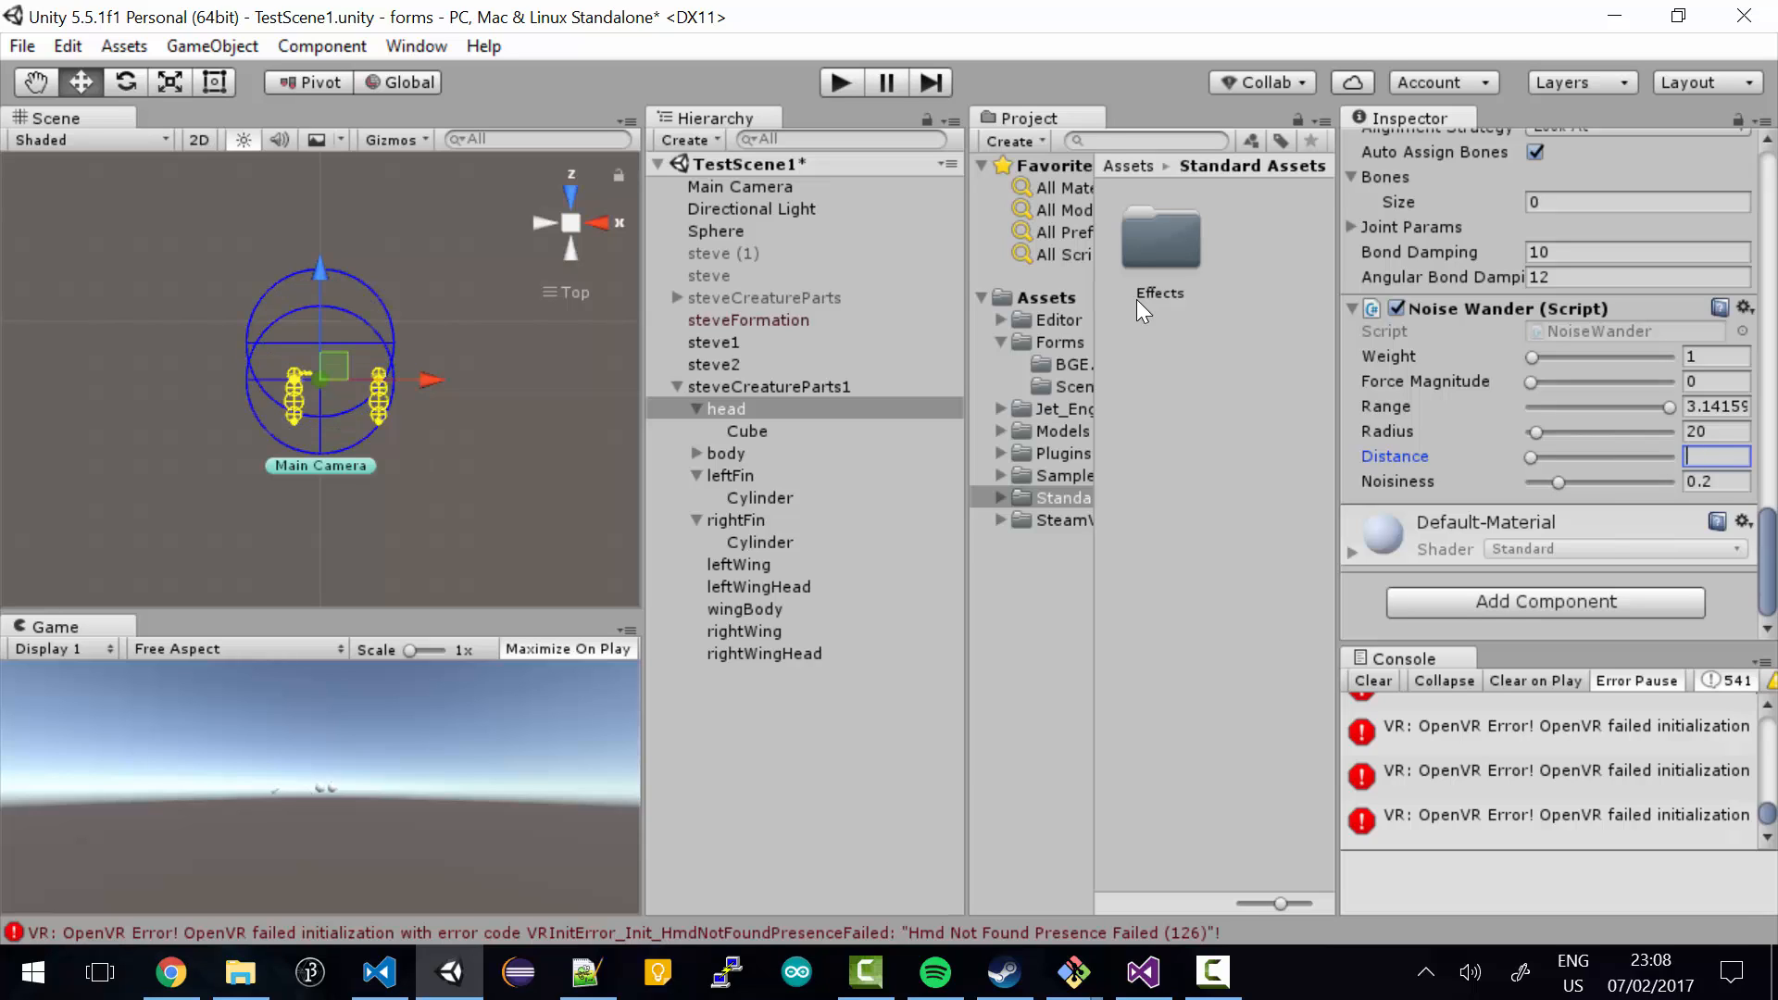
pyautogui.write('10')
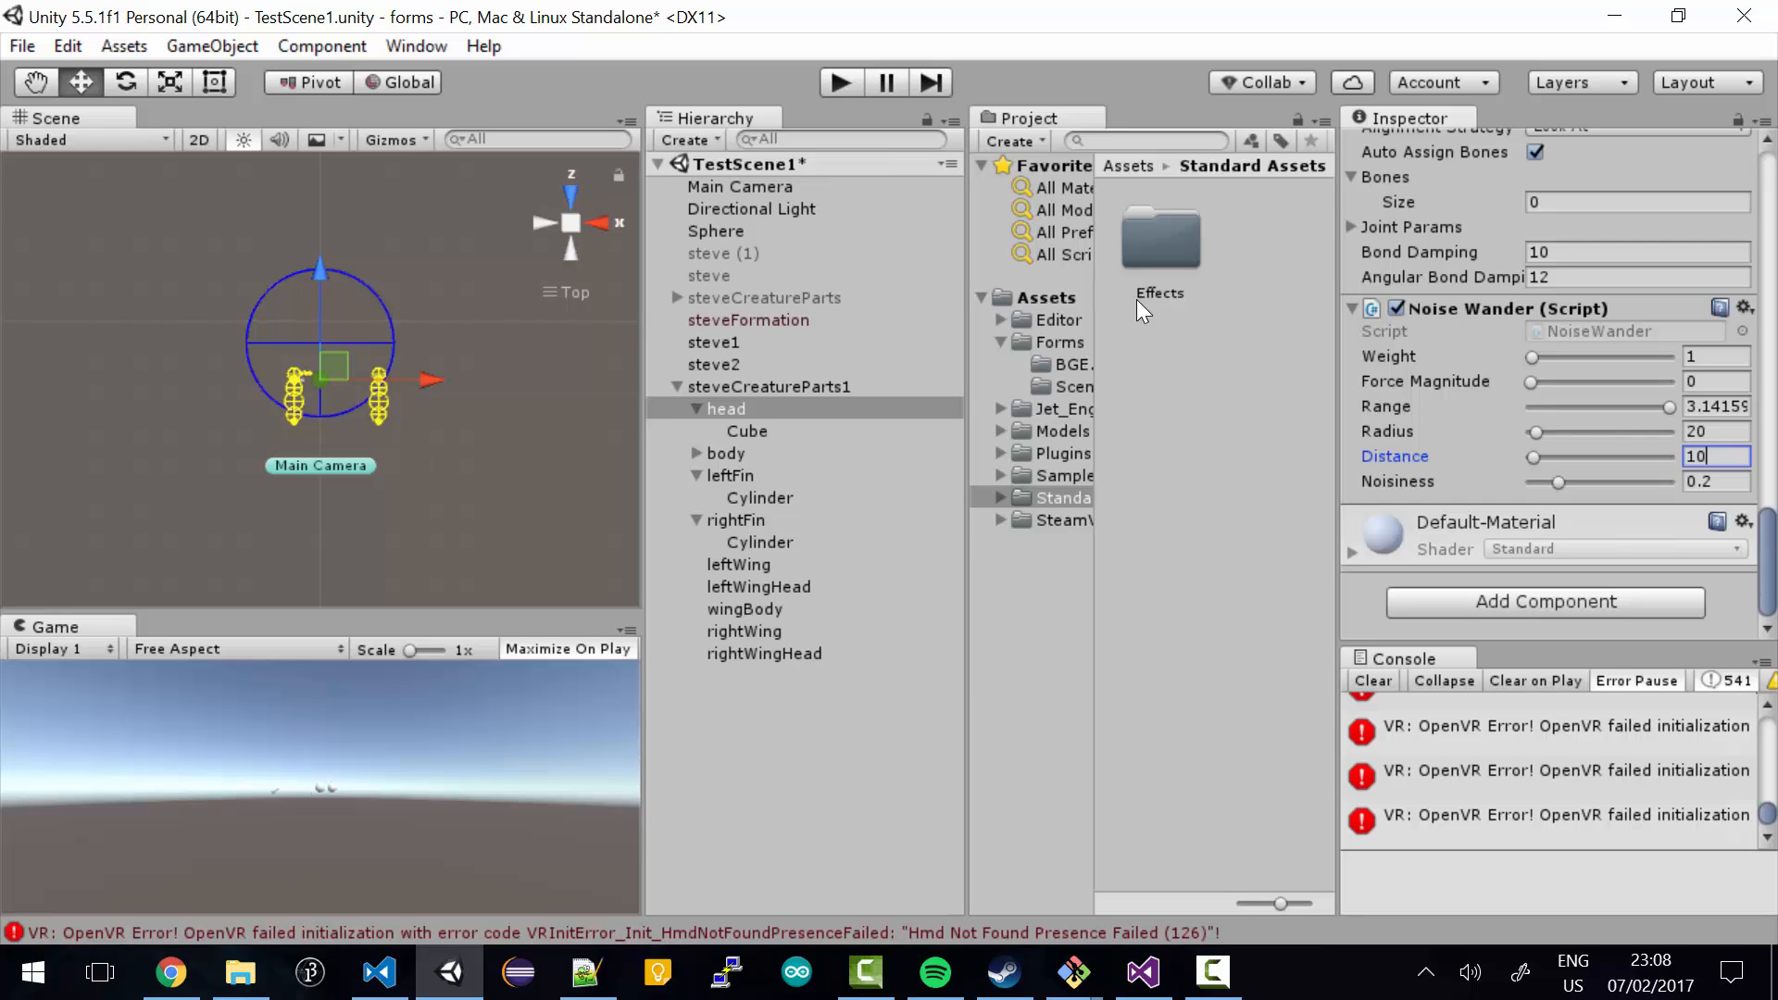
# - Deactivate steveCreatureParts1 and save the scene
pyautogui.click(739, 387)
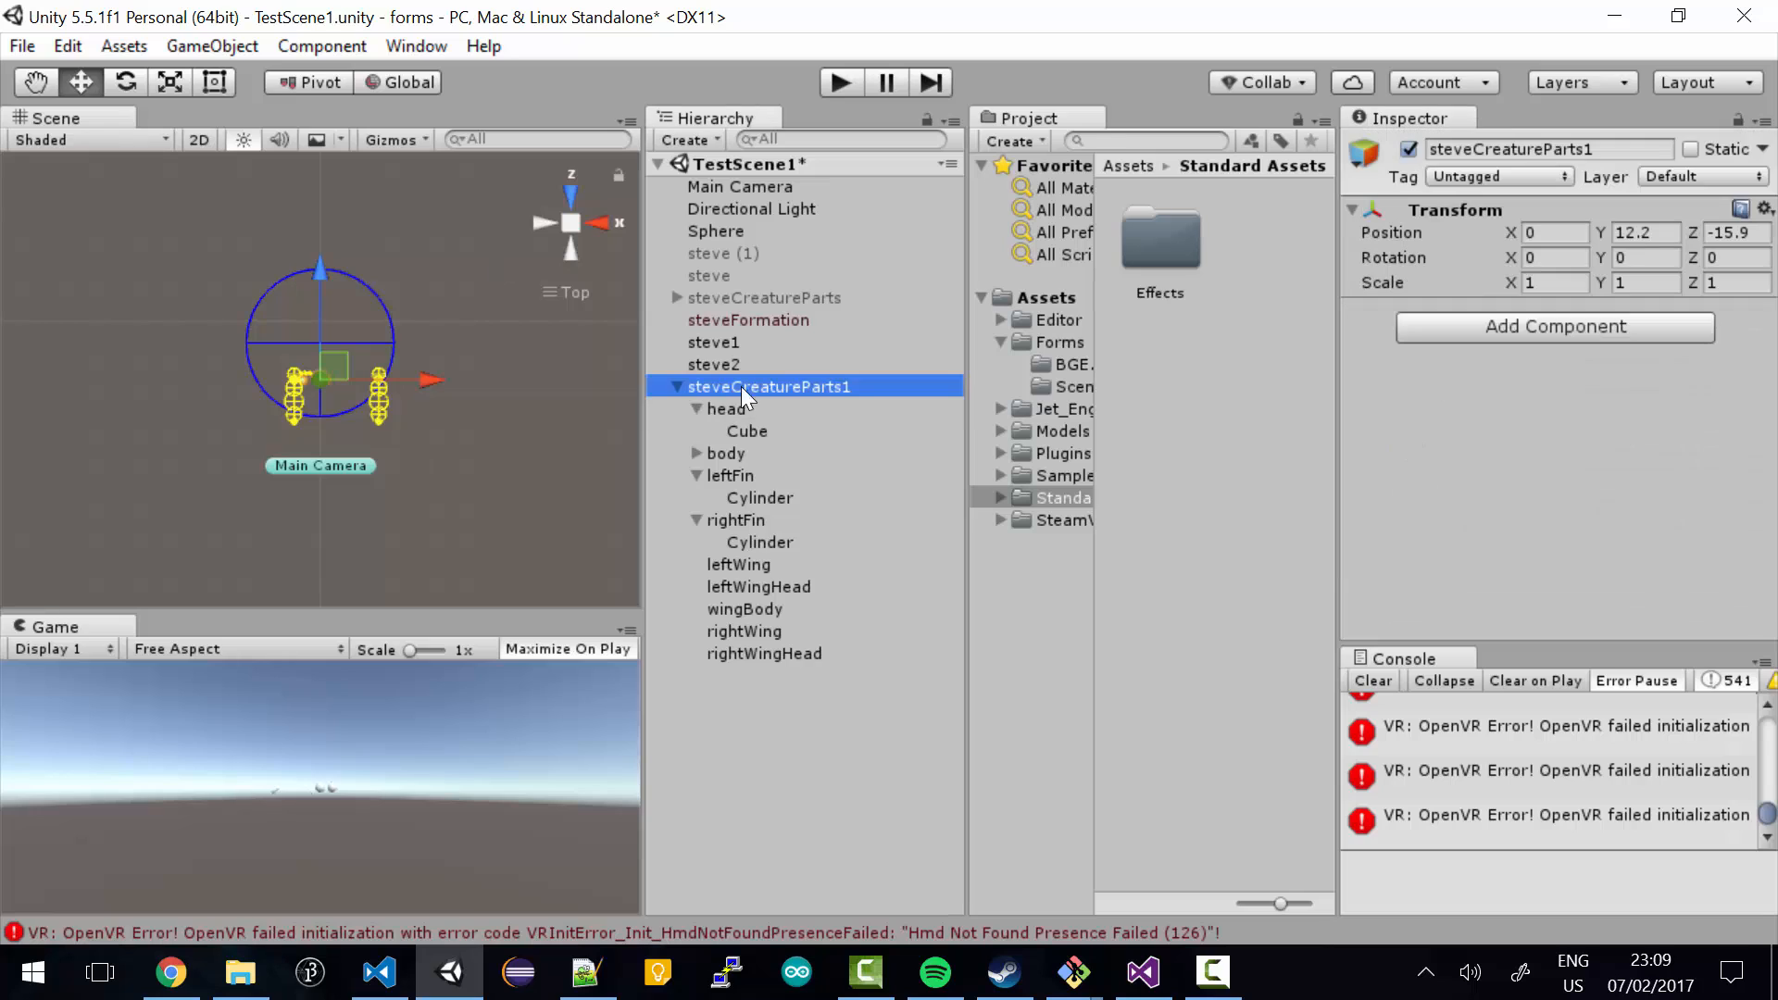
pyautogui.click(1410, 150)
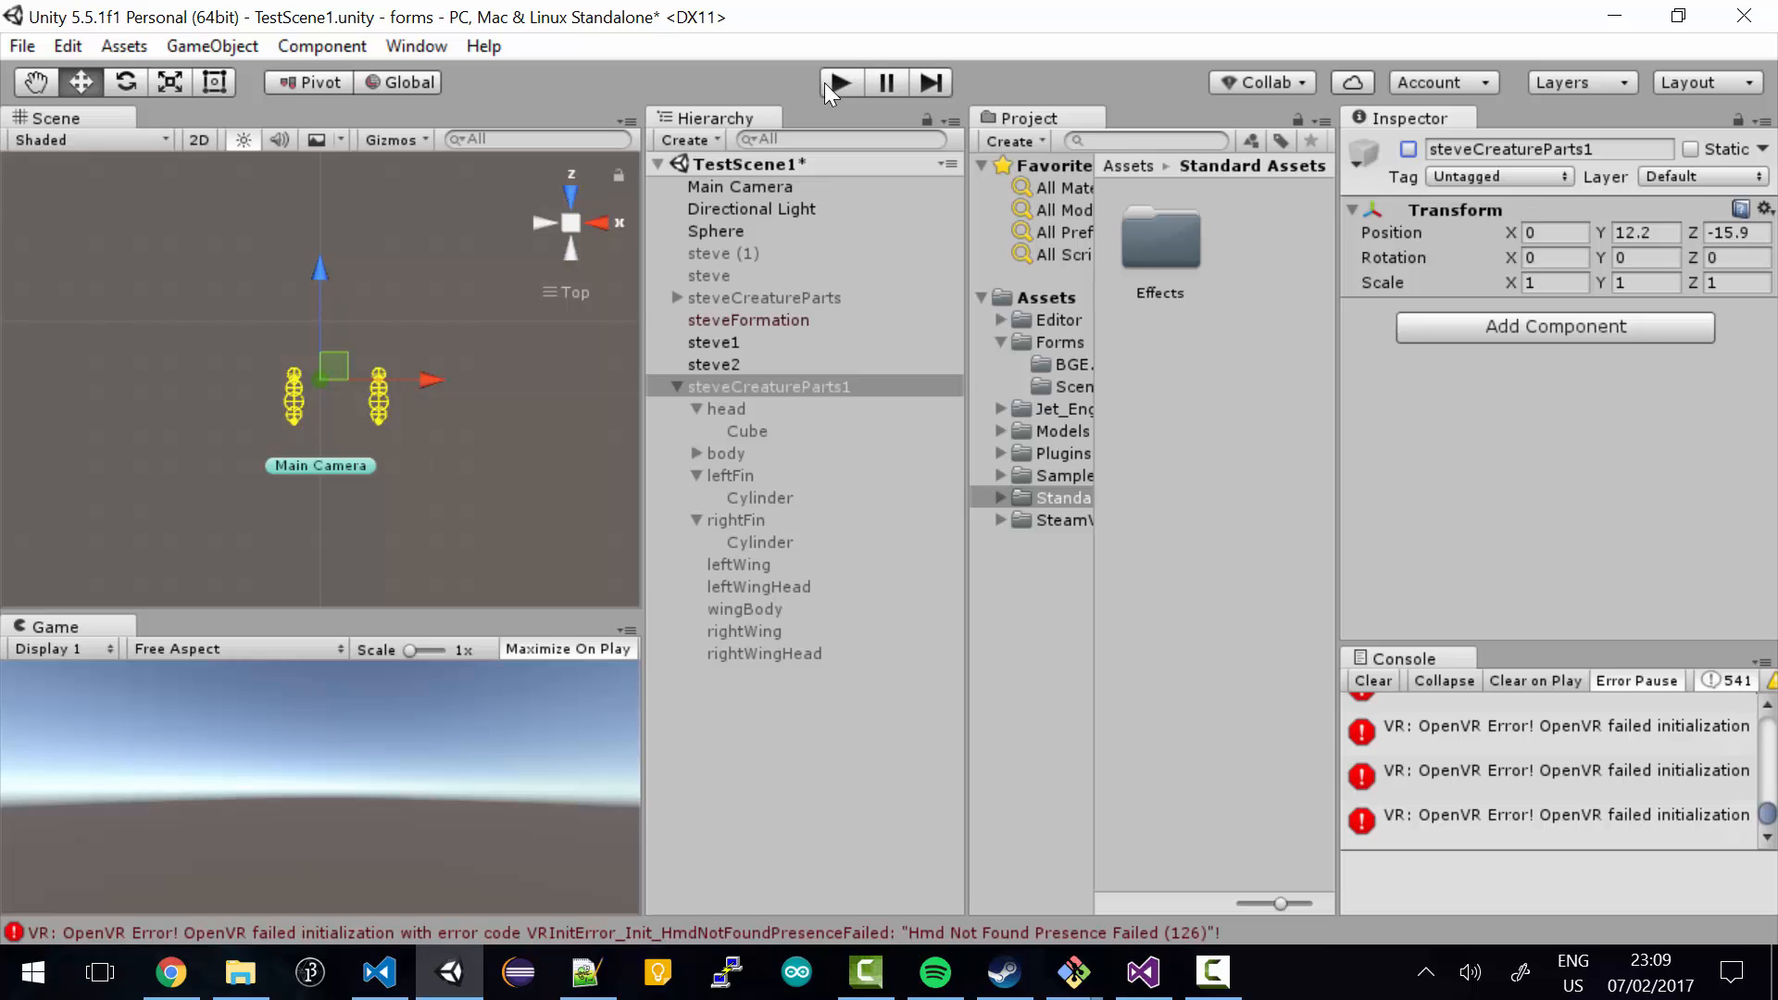
pyautogui.hotkey('ctrl', 's')
# - Run the scene, restore the full editor layout and inspect steve2's head clone as it wanders, ending play mode when done
pyautogui.click(839, 82)
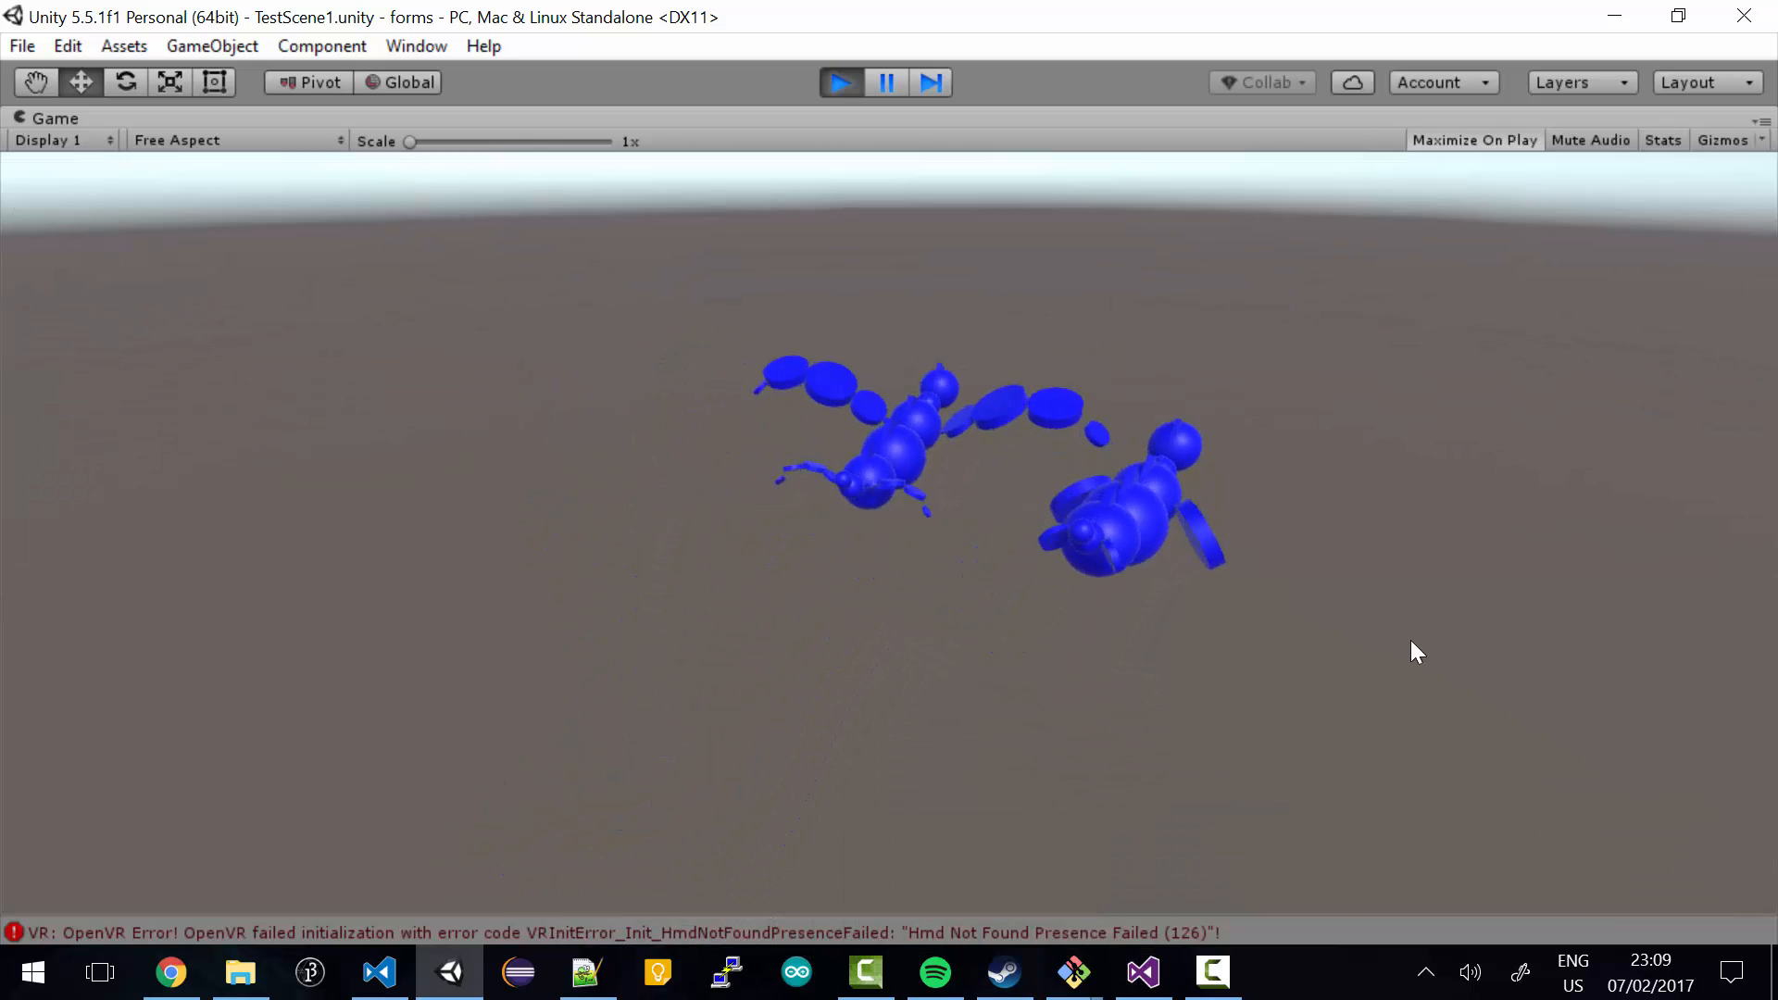
pyautogui.click(1763, 121)
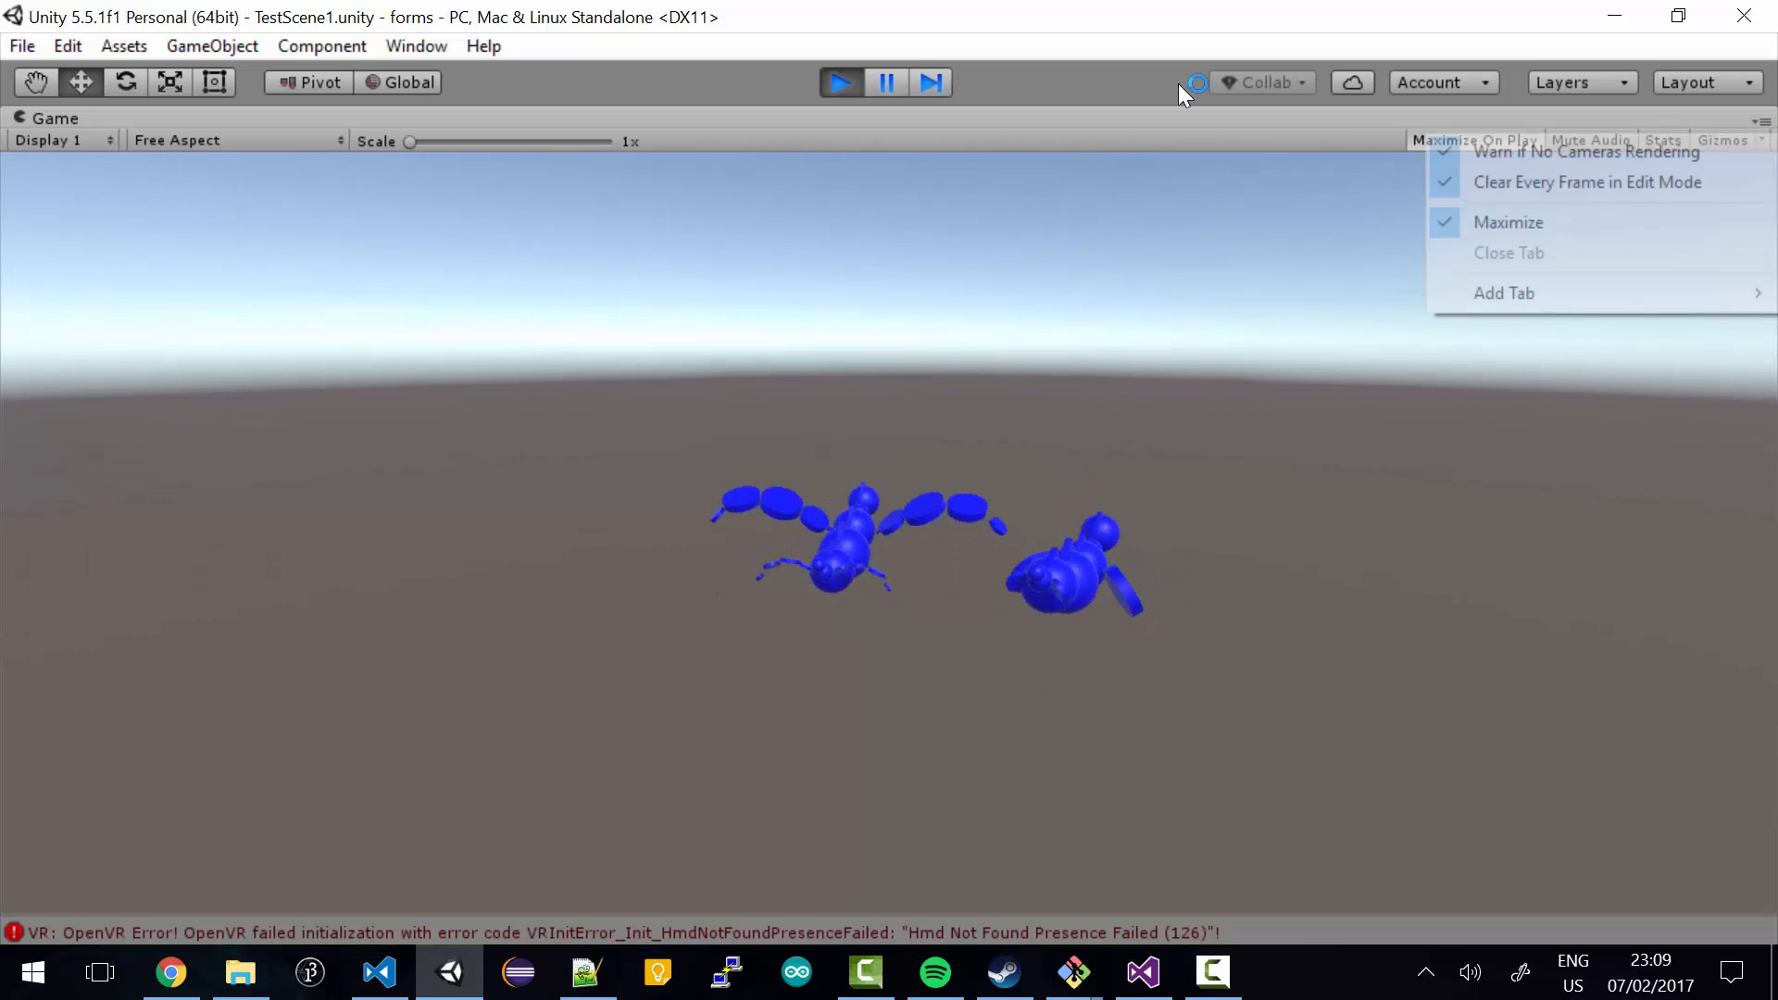
pyautogui.click(1644, 223)
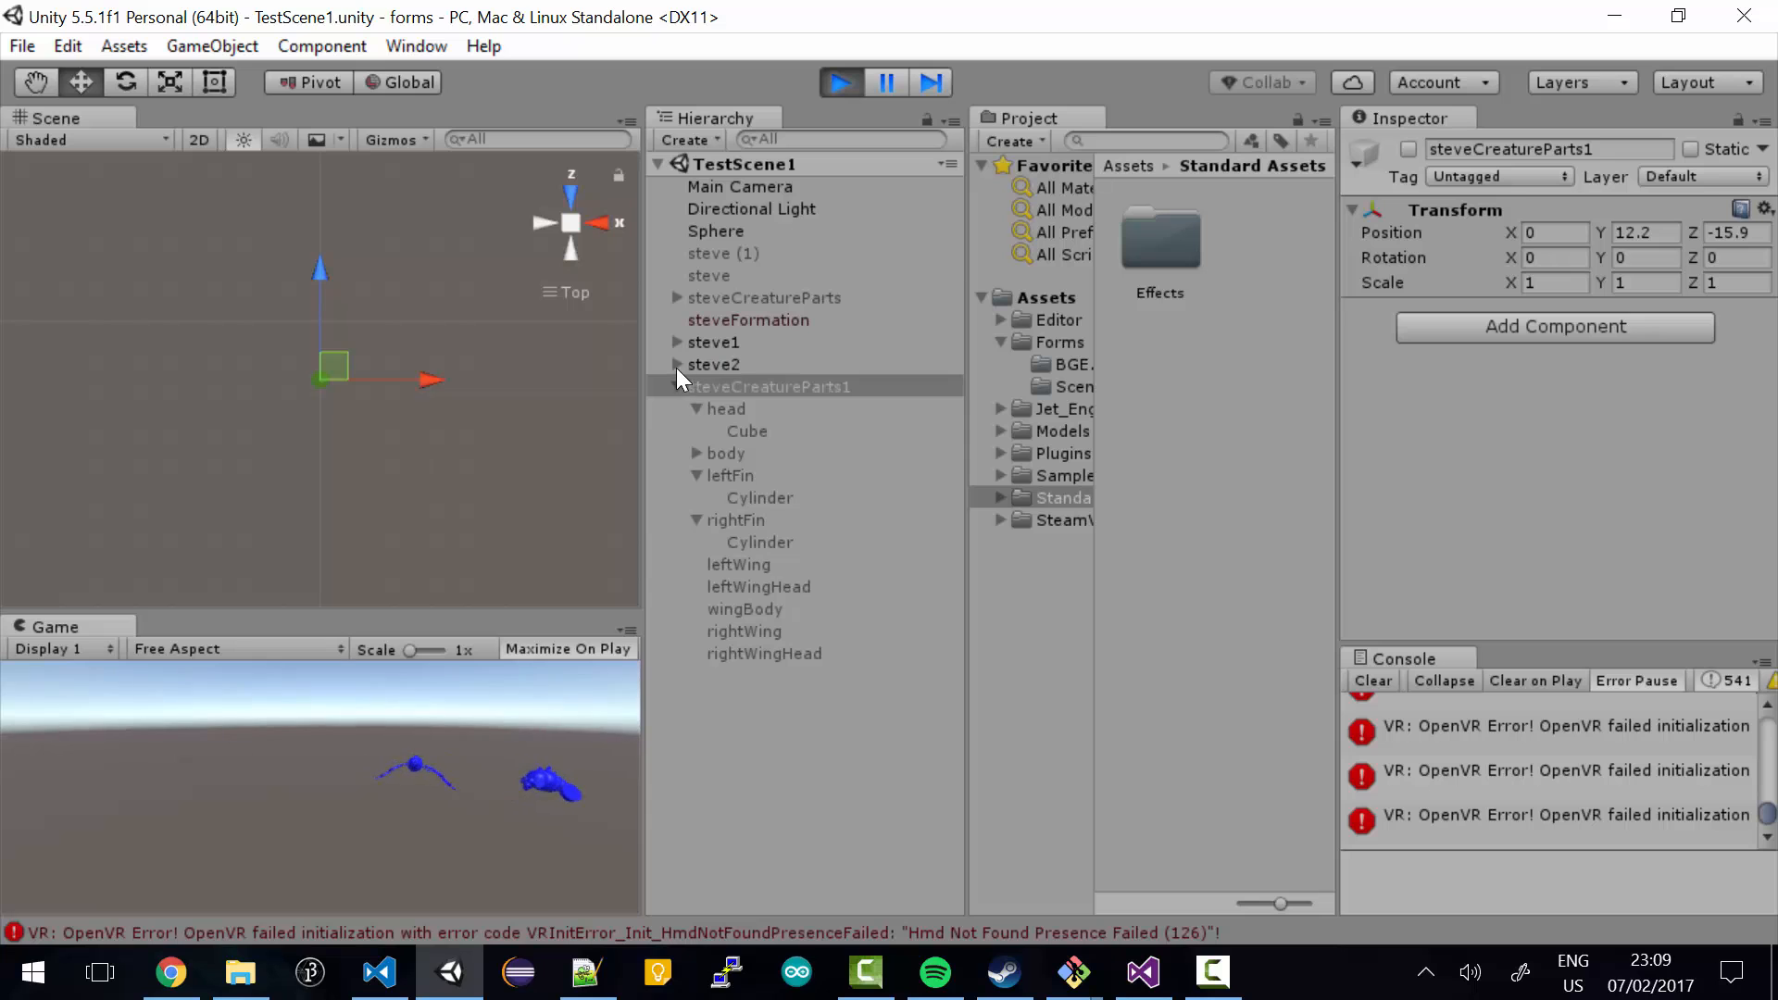
pyautogui.click(676, 365)
pyautogui.click(715, 382)
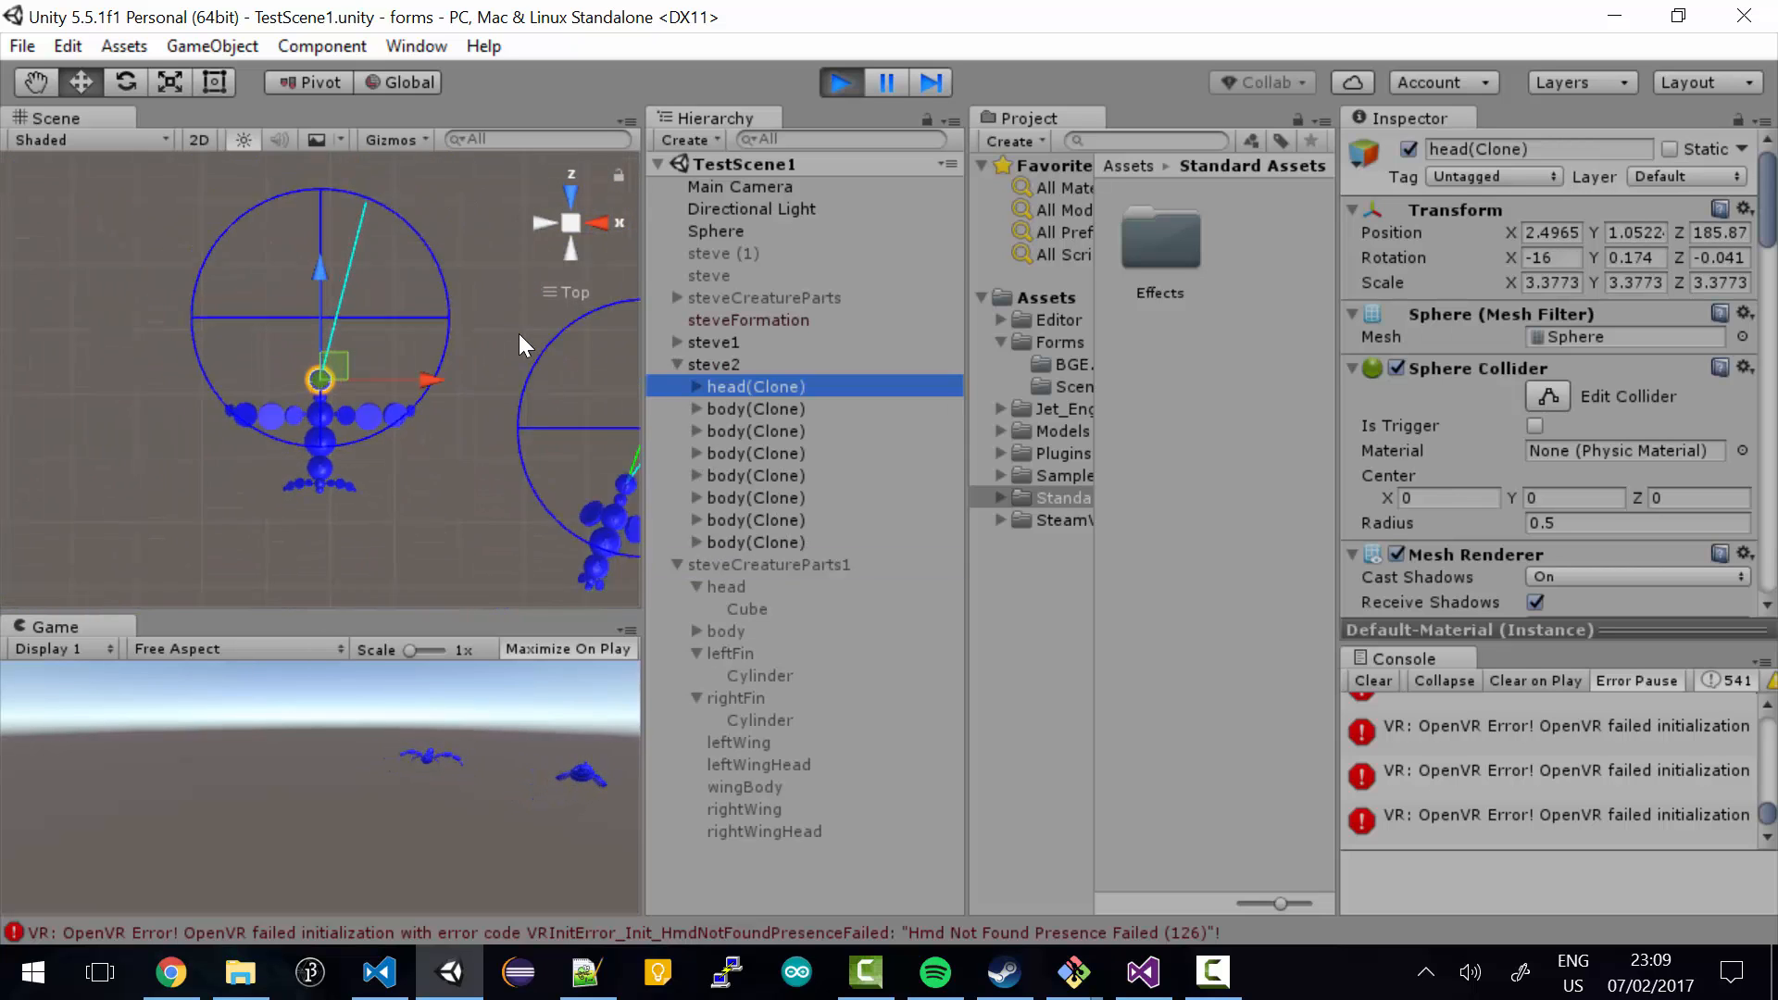
pyautogui.scroll(-5, 521, 345)
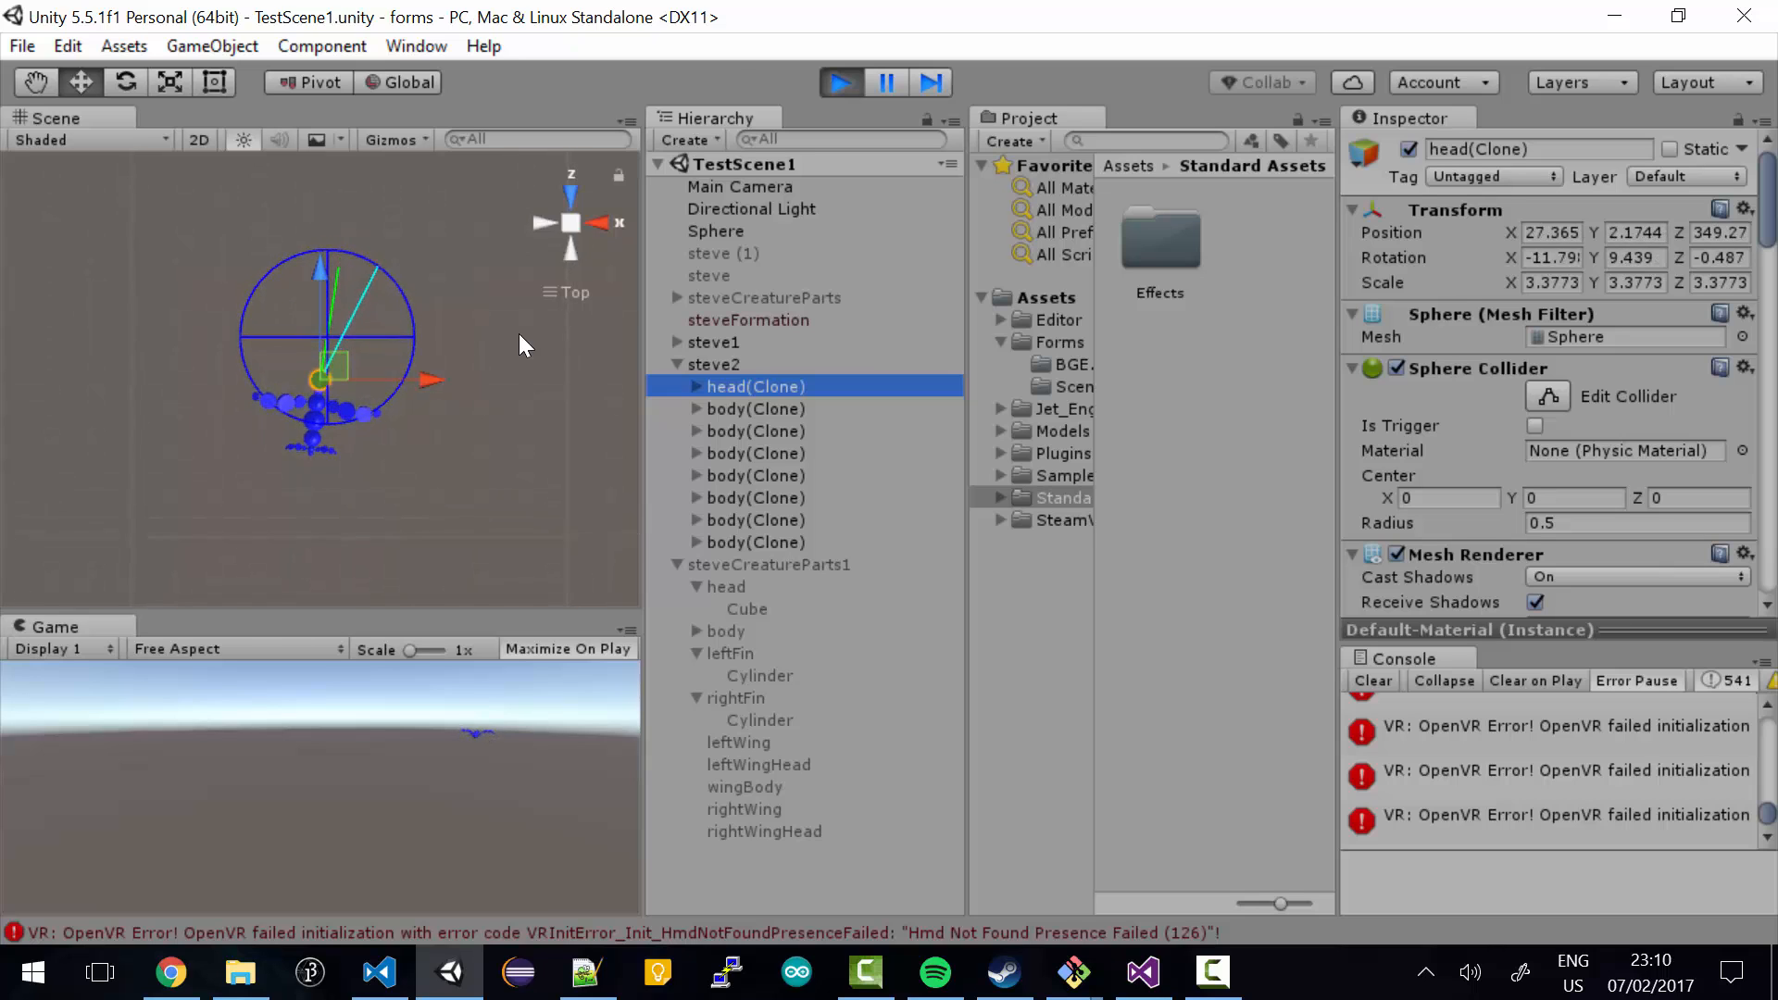
pyautogui.click(850, 81)
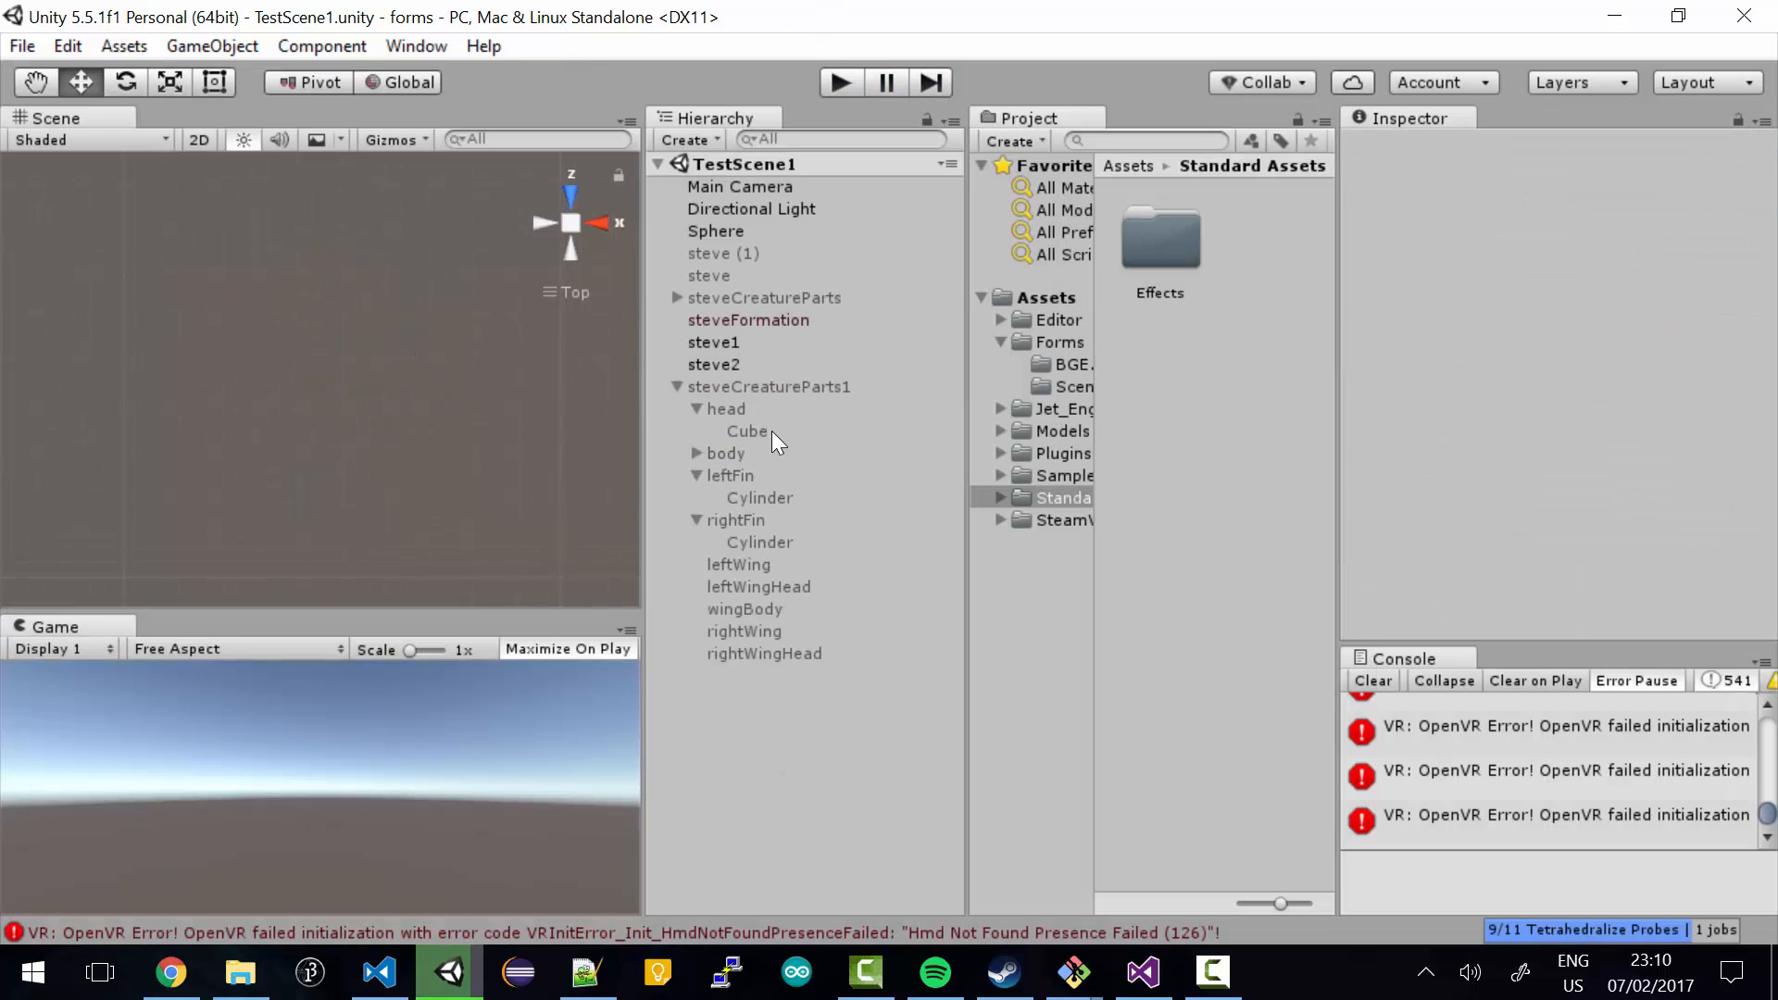
# - Set the Noise Wander weight on steveCreatureParts1's head to 5 and briefly run the scene
pyautogui.click(747, 409)
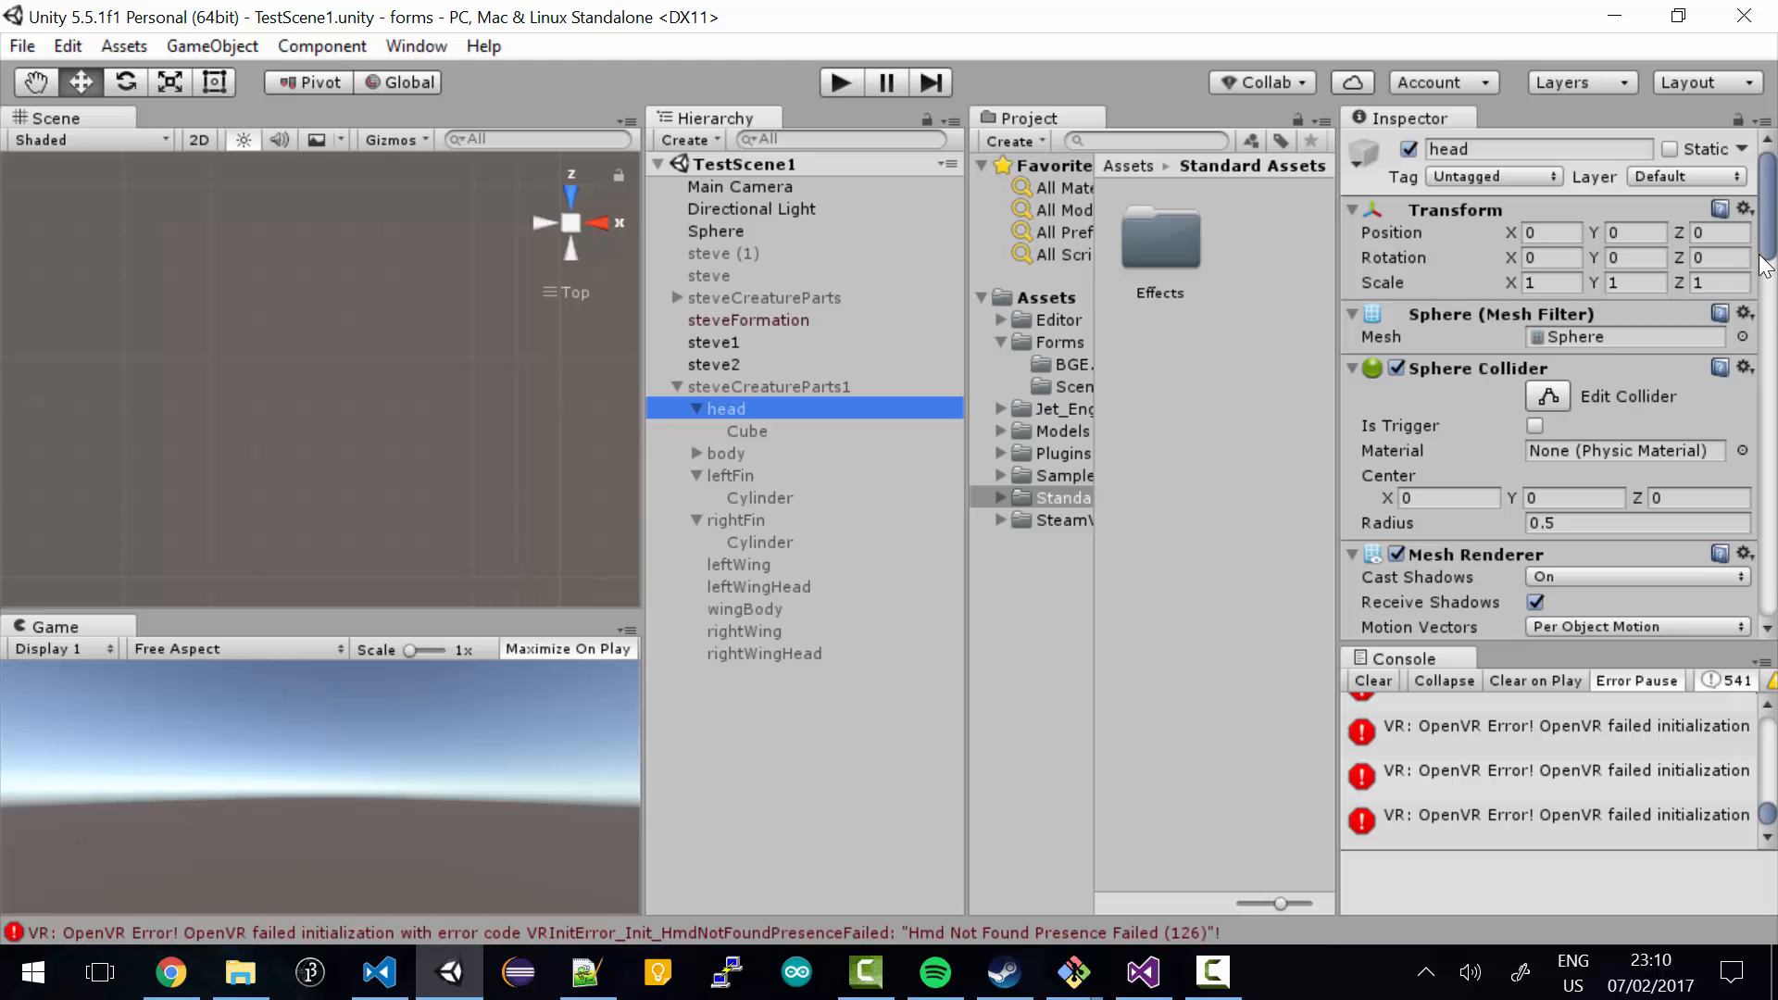
pyautogui.moveTo(1765, 264); pyautogui.dragTo(1772, 575)
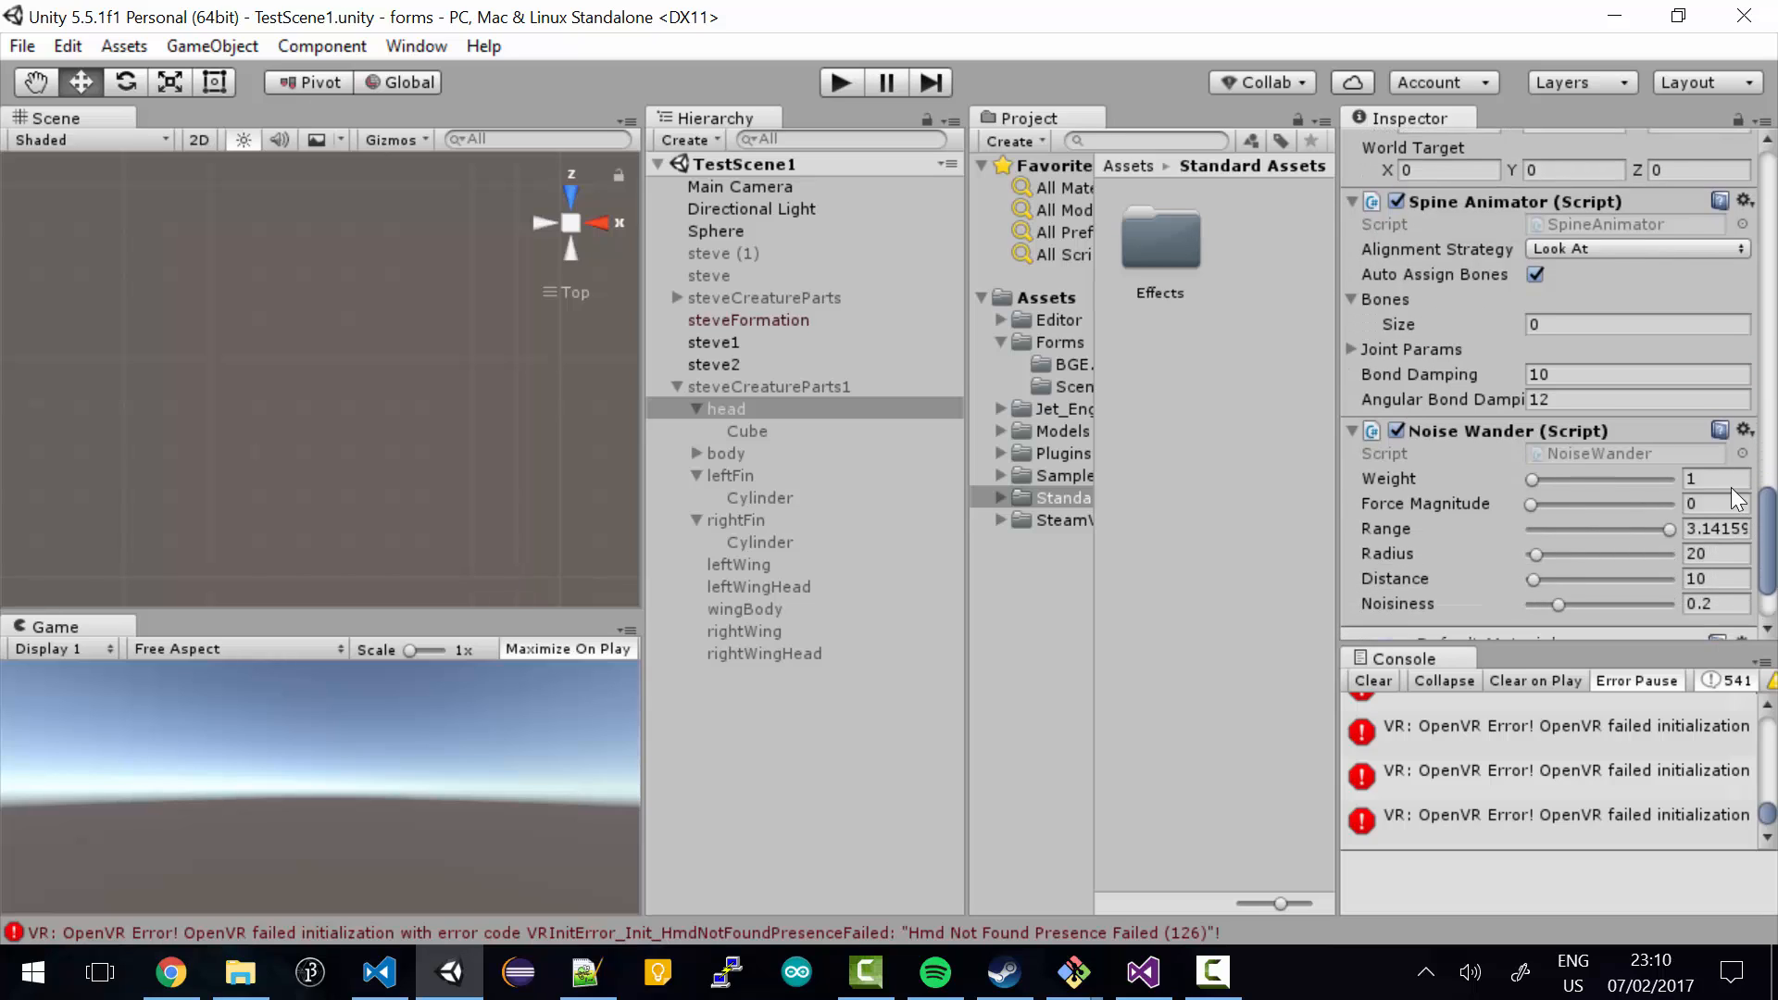
pyautogui.press('Tab')
pyautogui.write('5')
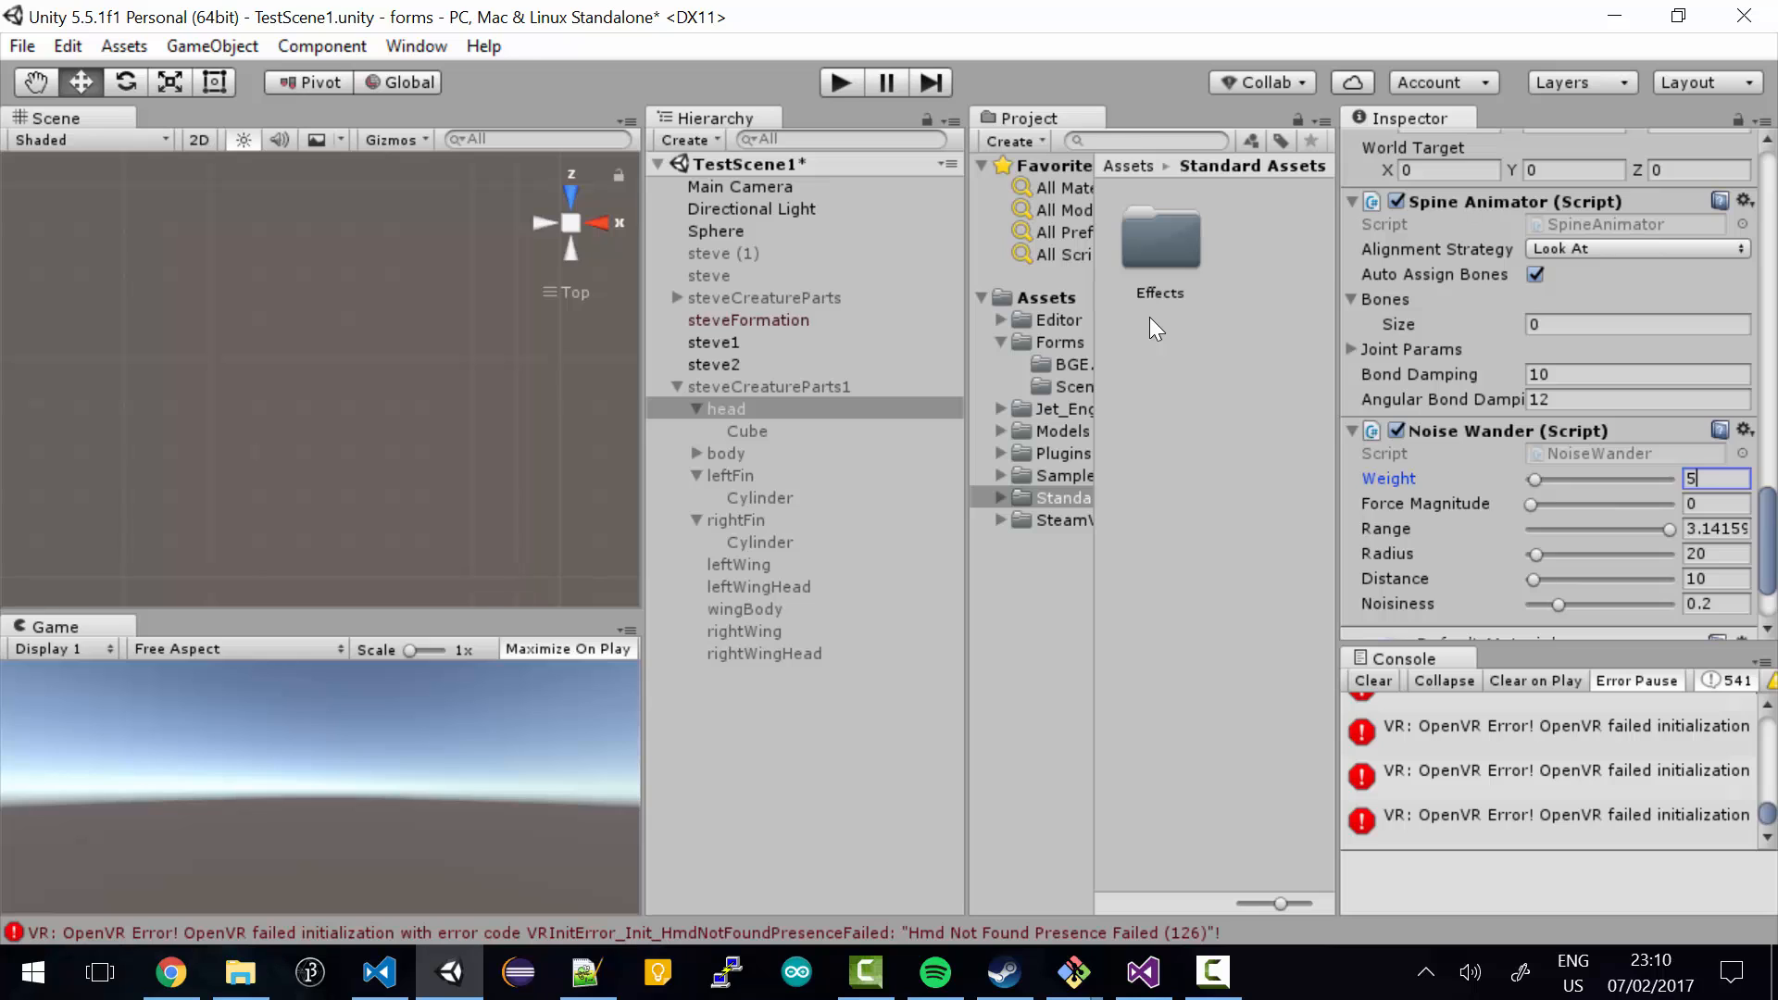
pyautogui.click(854, 84)
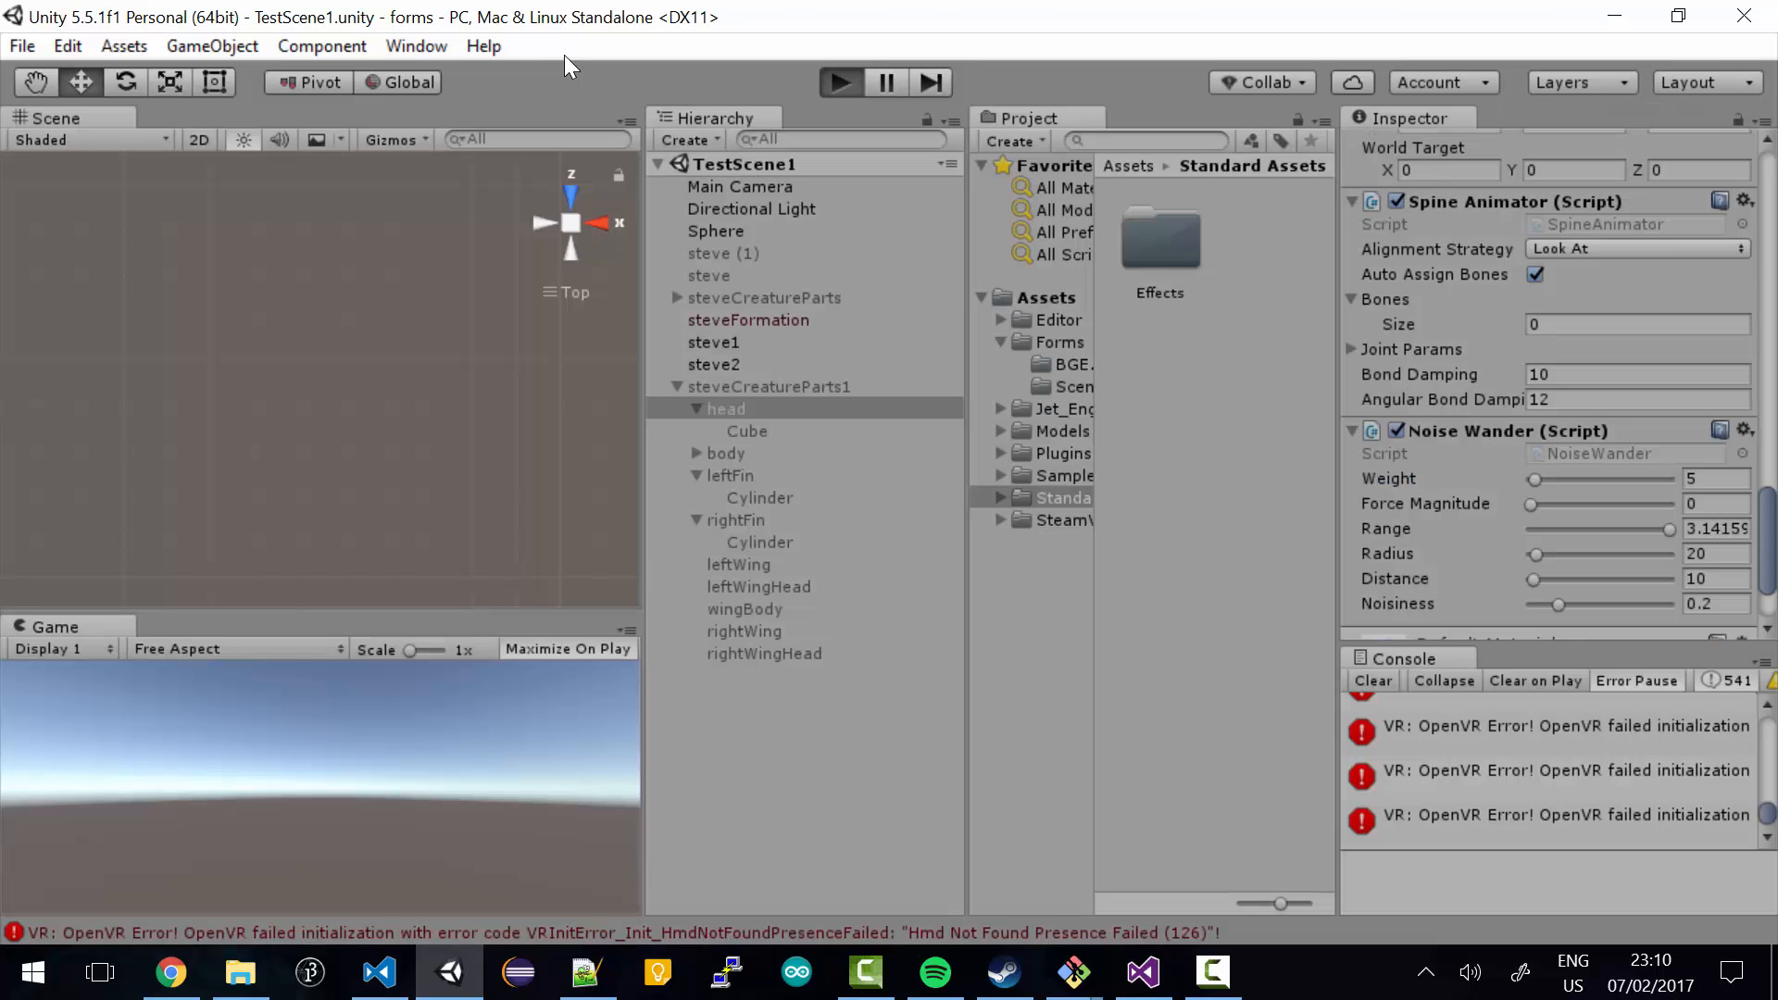
pyautogui.hotkey('ctrl', 'p')
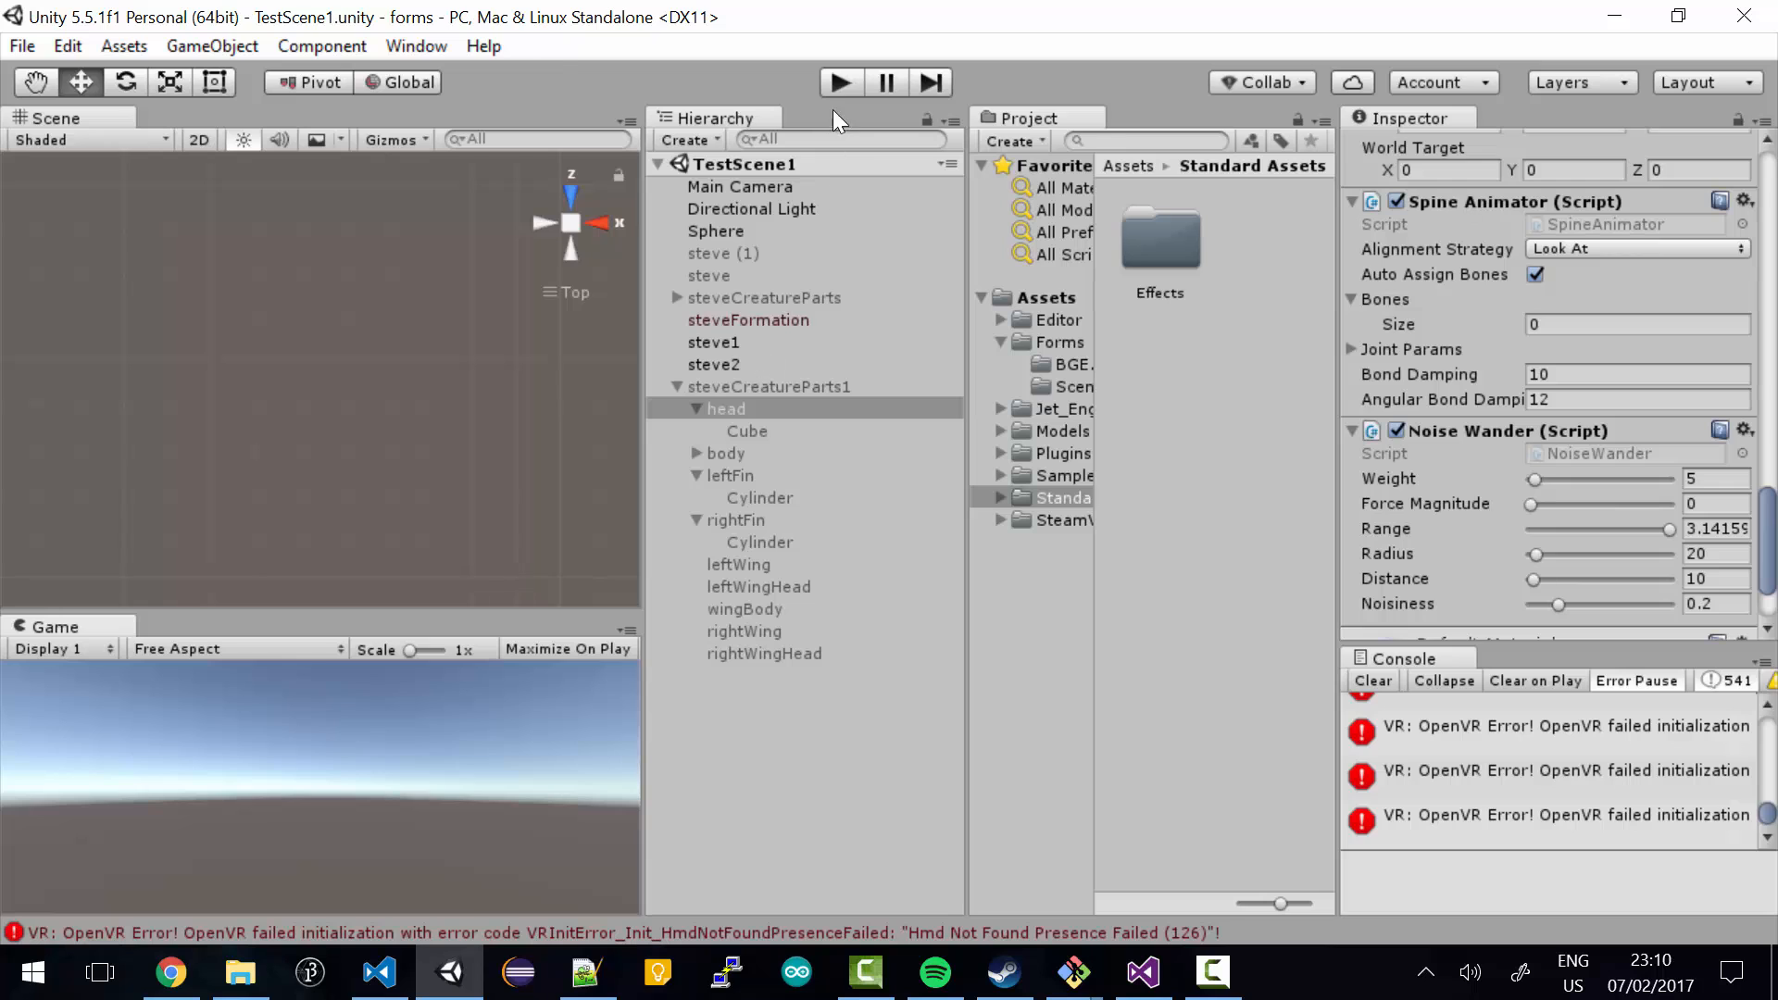
# - Run the scene, frame steve2's head clone and examine its Noise Wander and Boid settings while it wanders
pyautogui.click(840, 82)
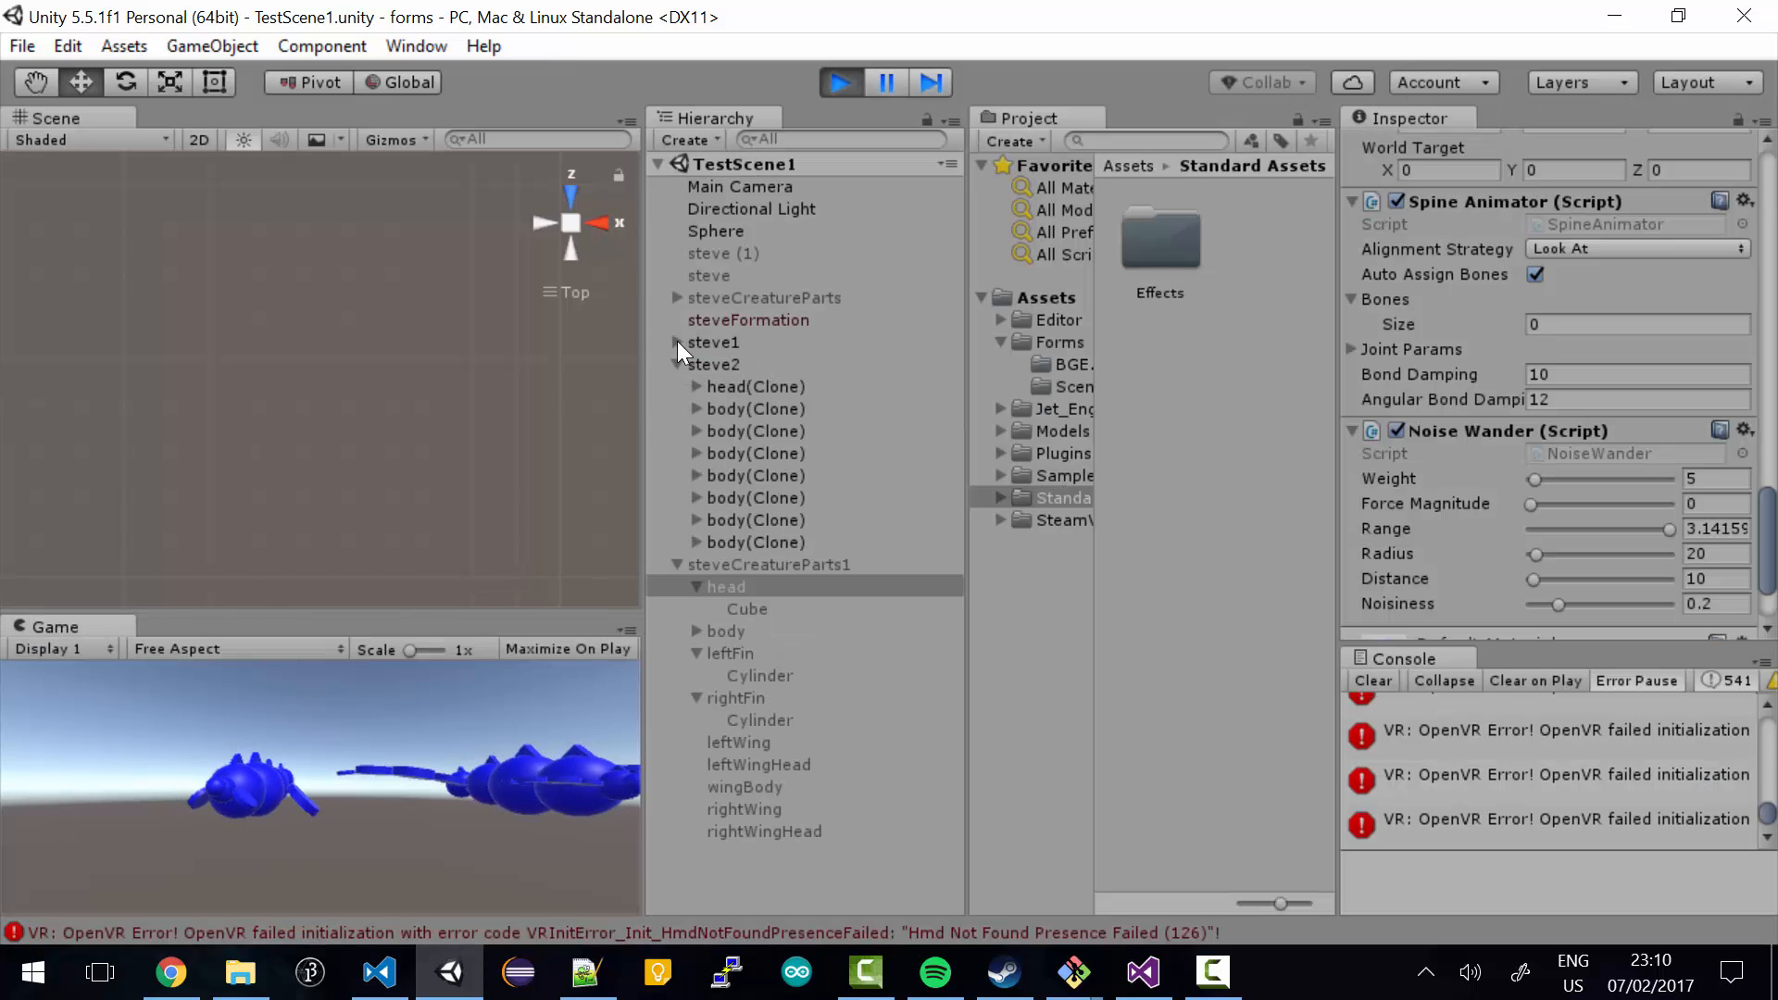
pyautogui.click(741, 387)
pyautogui.press('f')
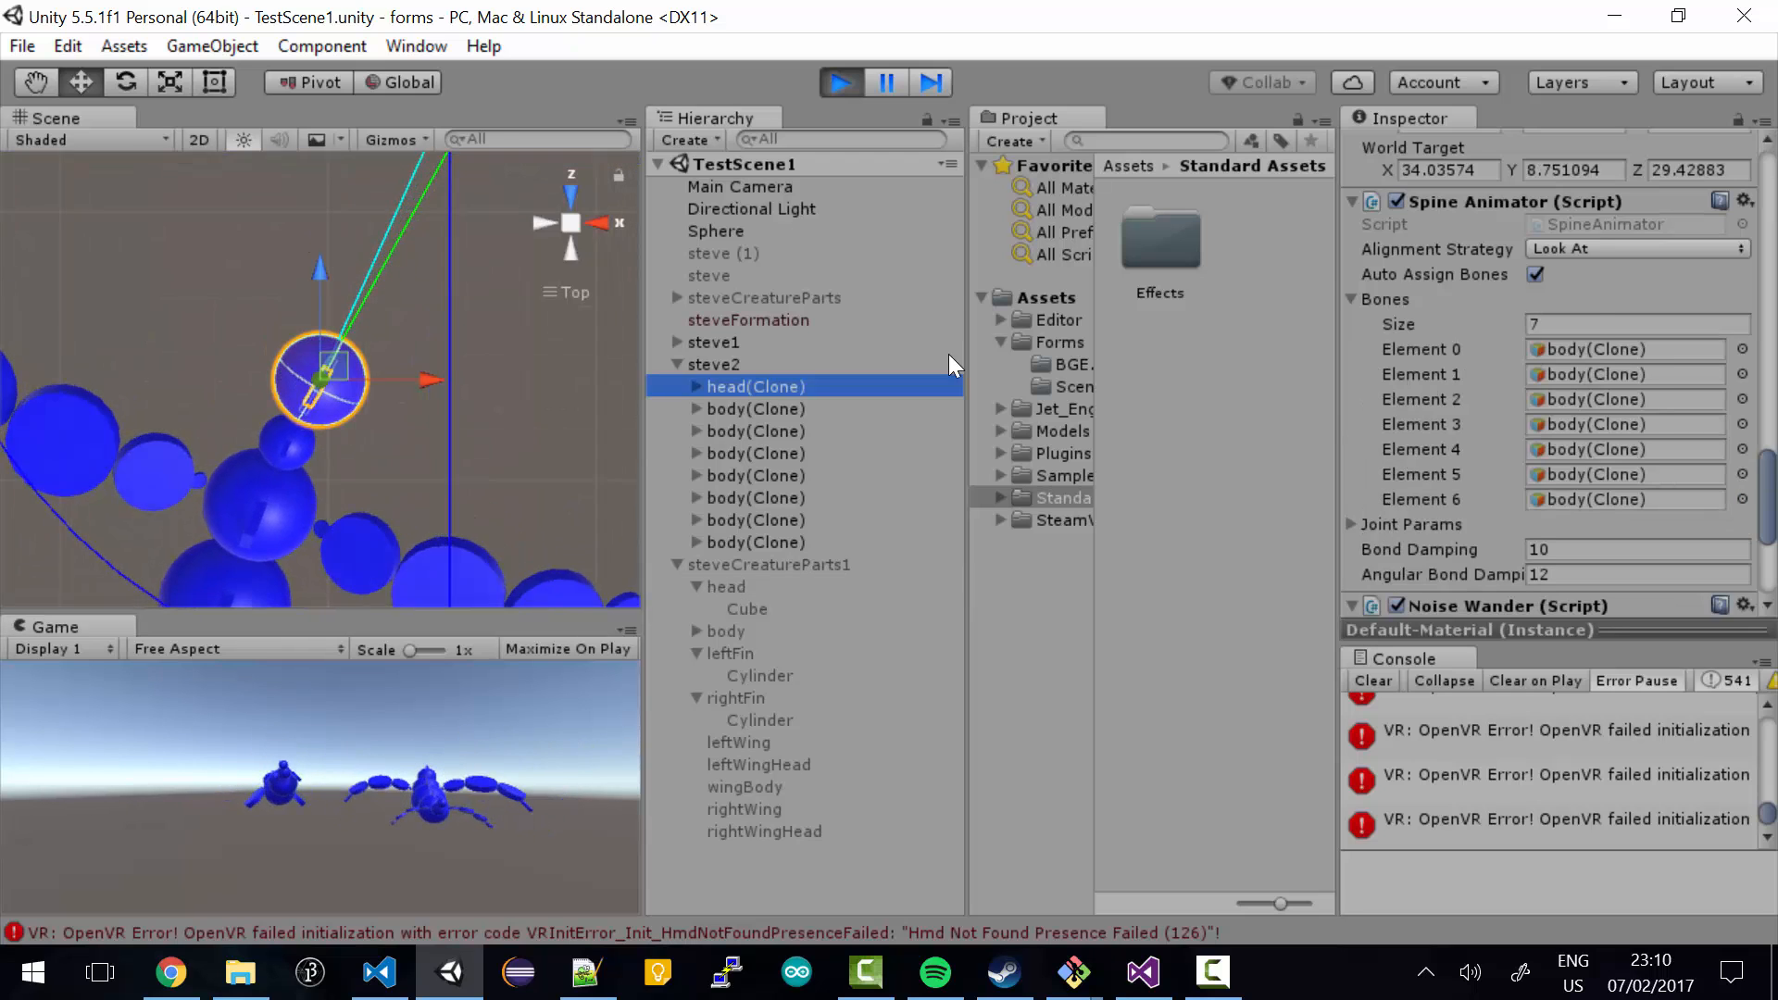
pyautogui.moveTo(1768, 505)
pyautogui.mouseDown()
pyautogui.moveTo(1770, 454)
pyautogui.moveTo(1772, 540)
pyautogui.mouseUp()
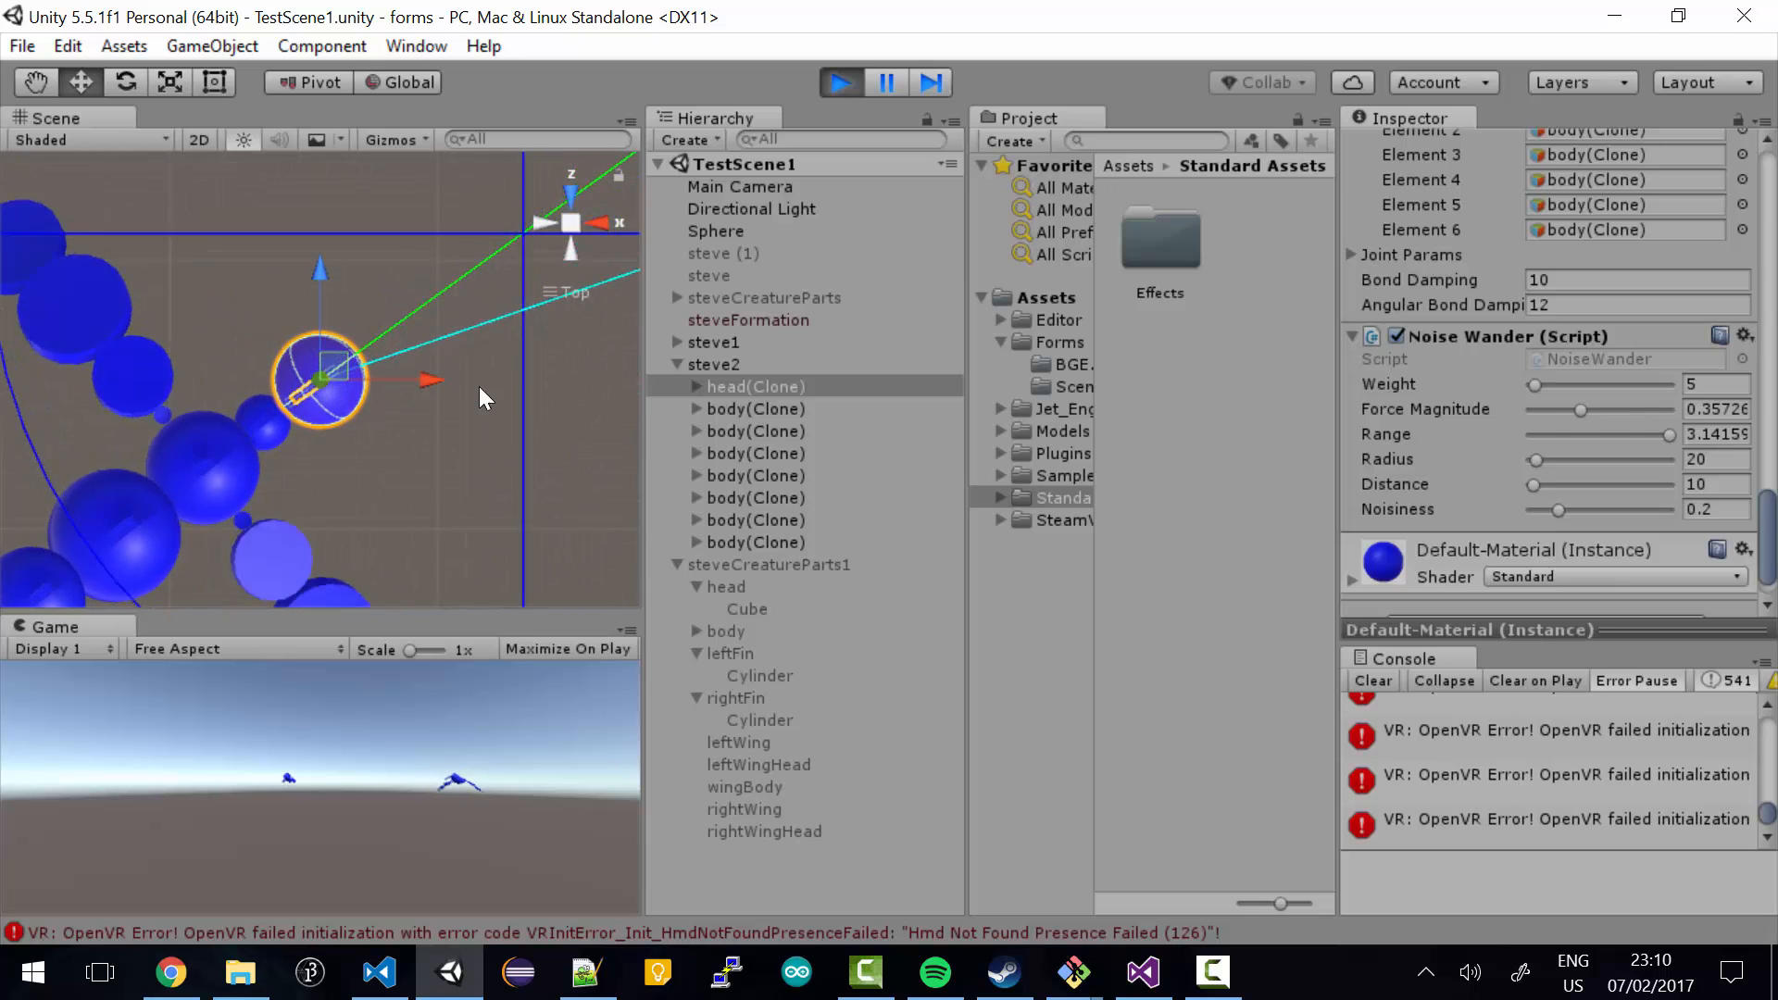
pyautogui.scroll(-2, 480, 388)
pyautogui.scroll(-2, 481, 389)
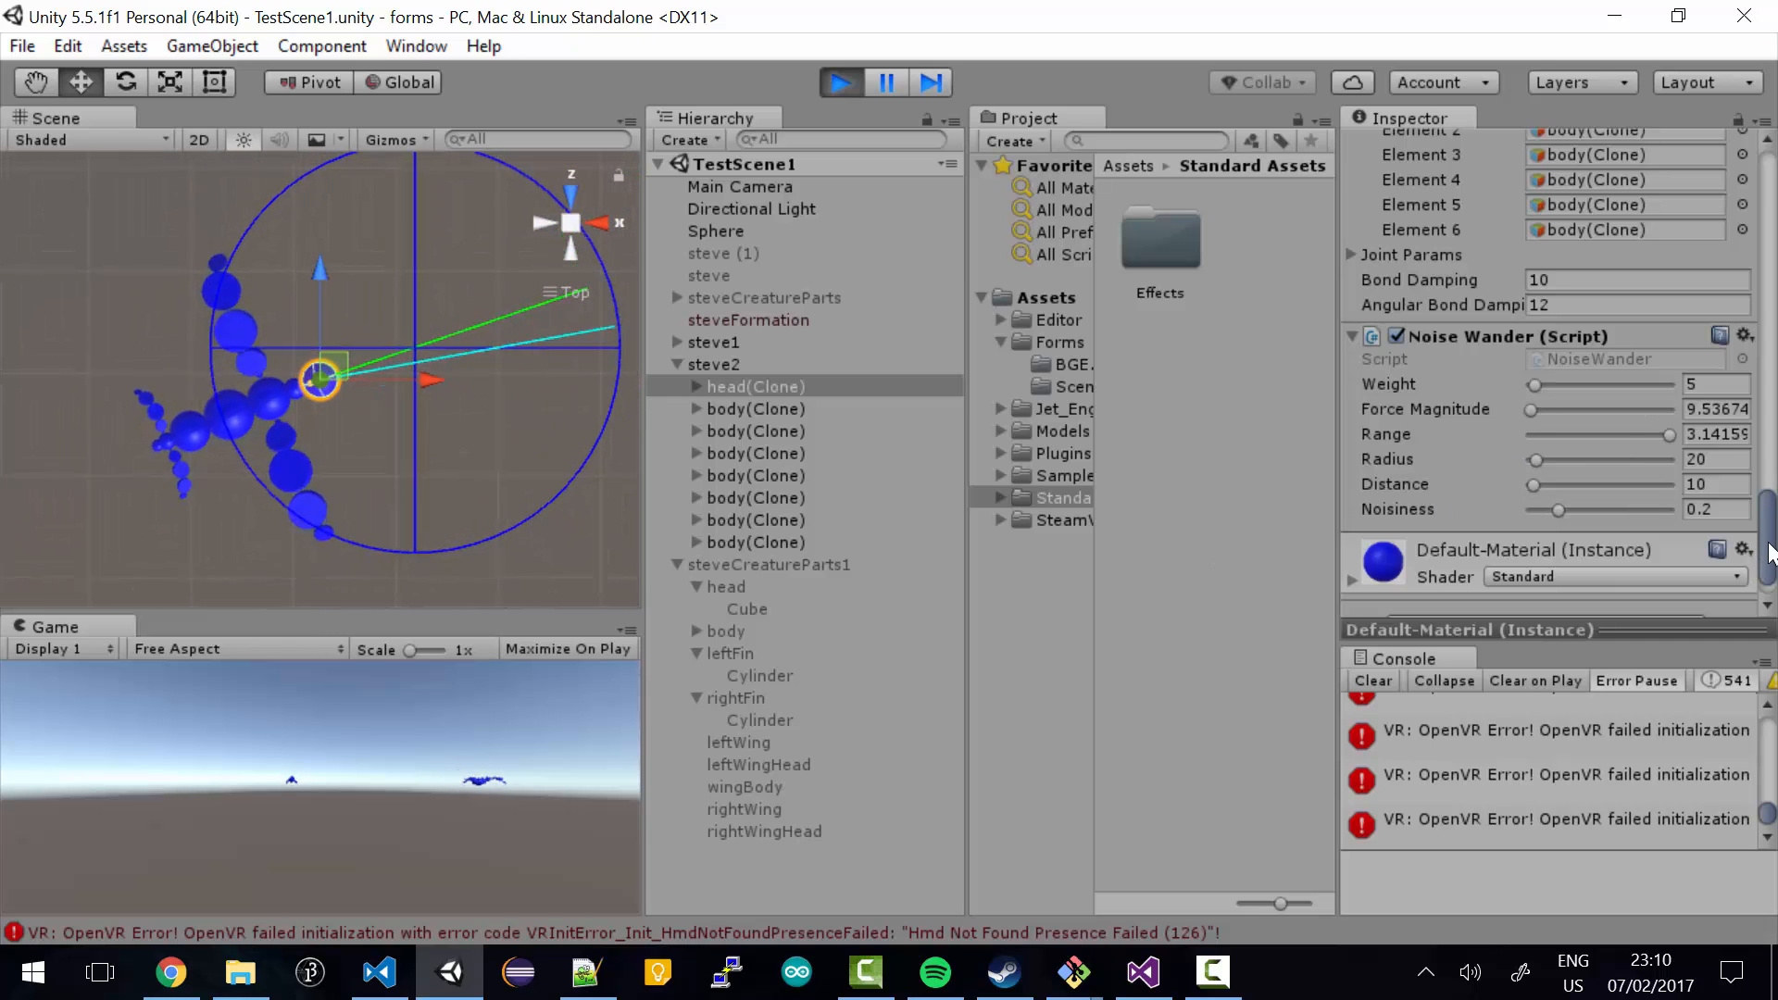
pyautogui.moveTo(1767, 556); pyautogui.dragTo(1769, 342)
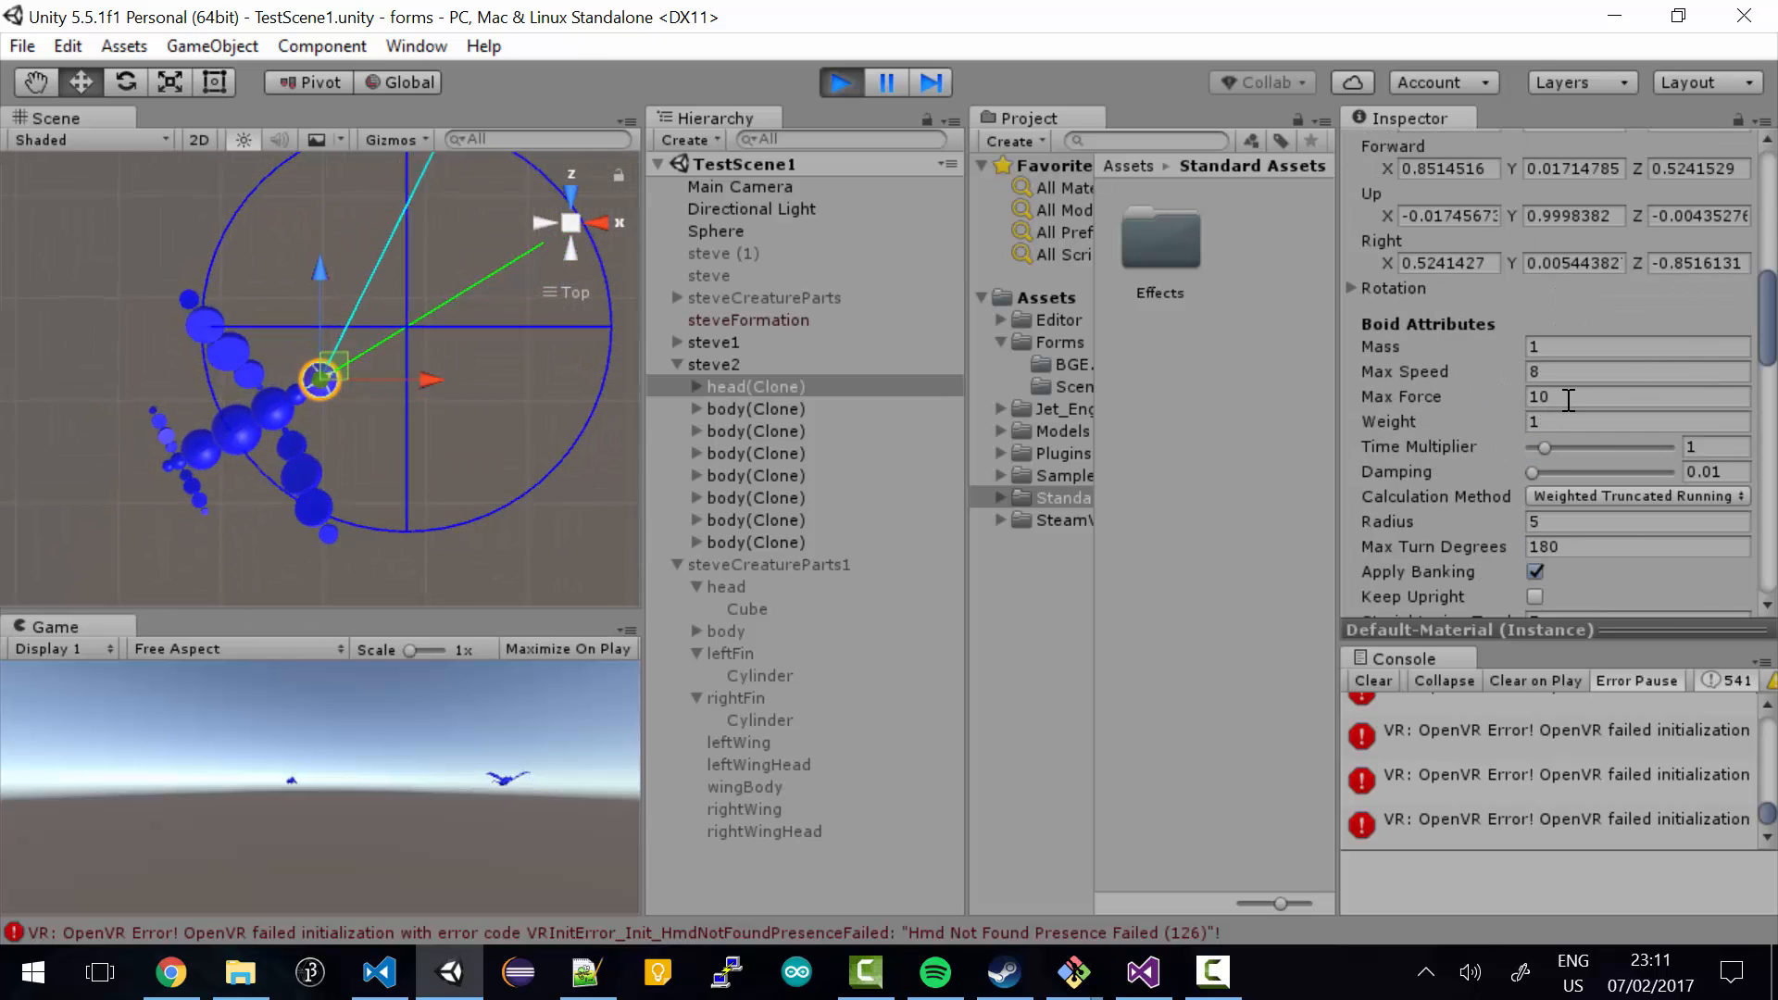
pyautogui.moveTo(1773, 331); pyautogui.dragTo(1776, 535)
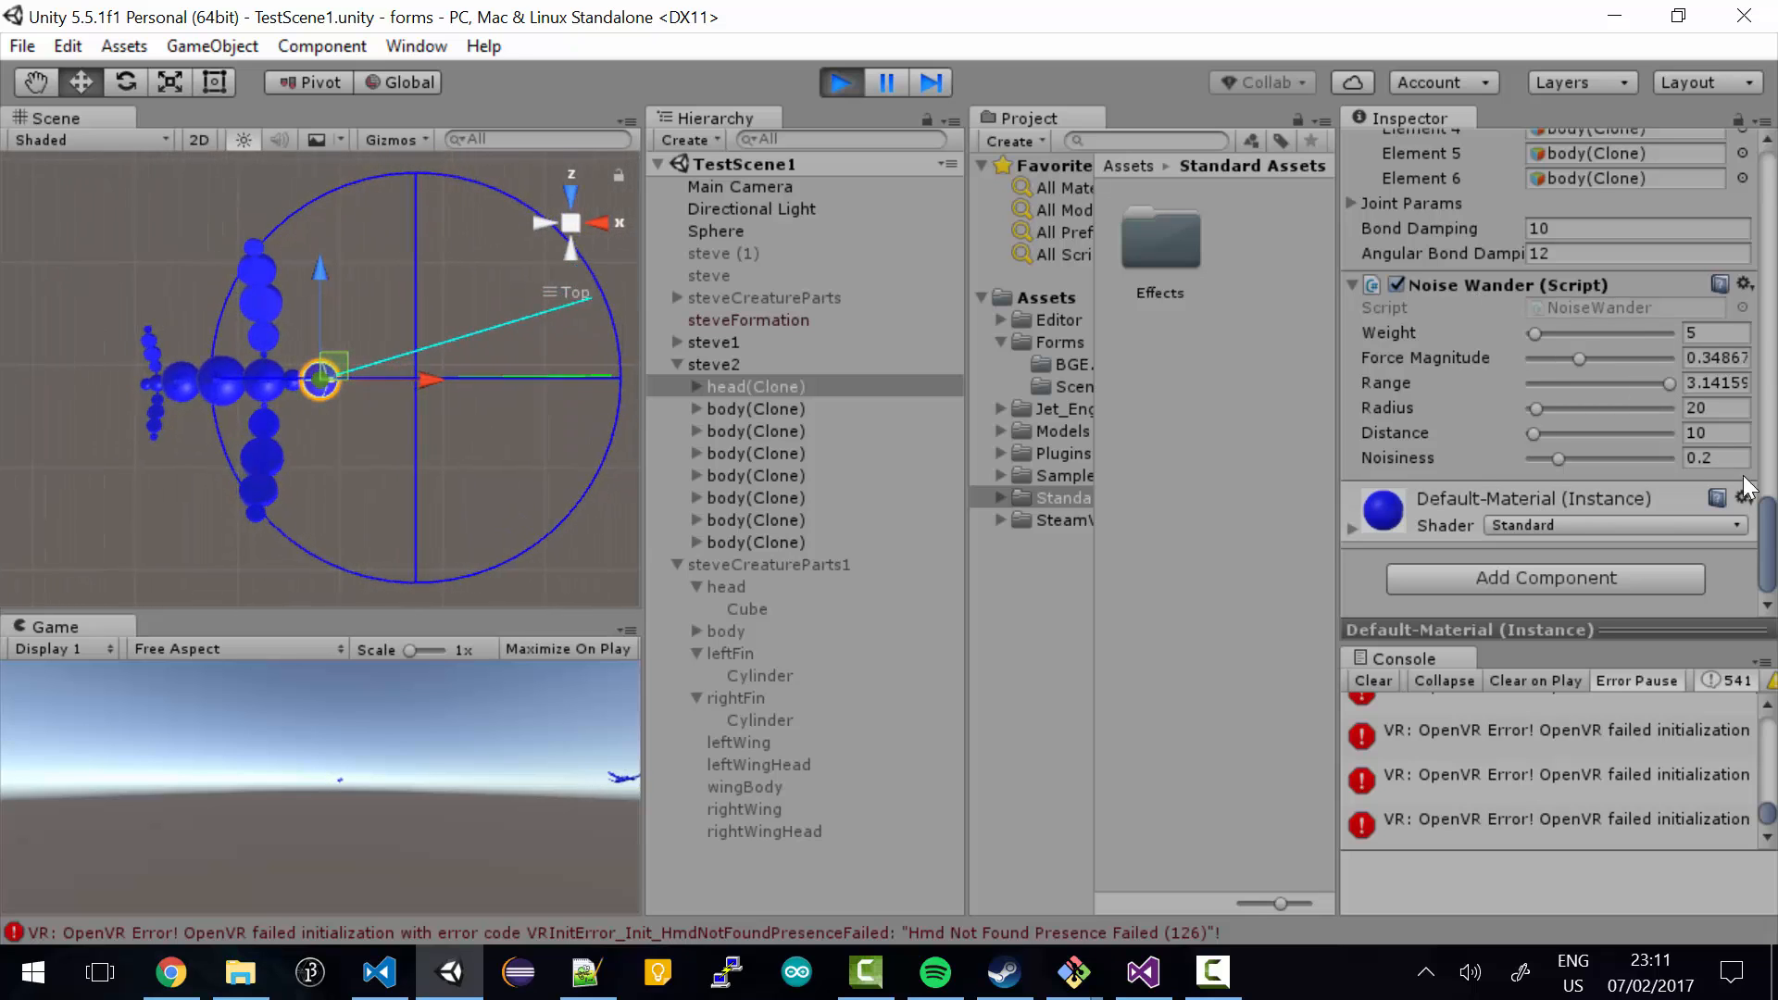
# - Set the Boid Max Force on steve2's running head clone to 5 and check its Noise Wander values
pyautogui.scroll(15, 1743, 325)
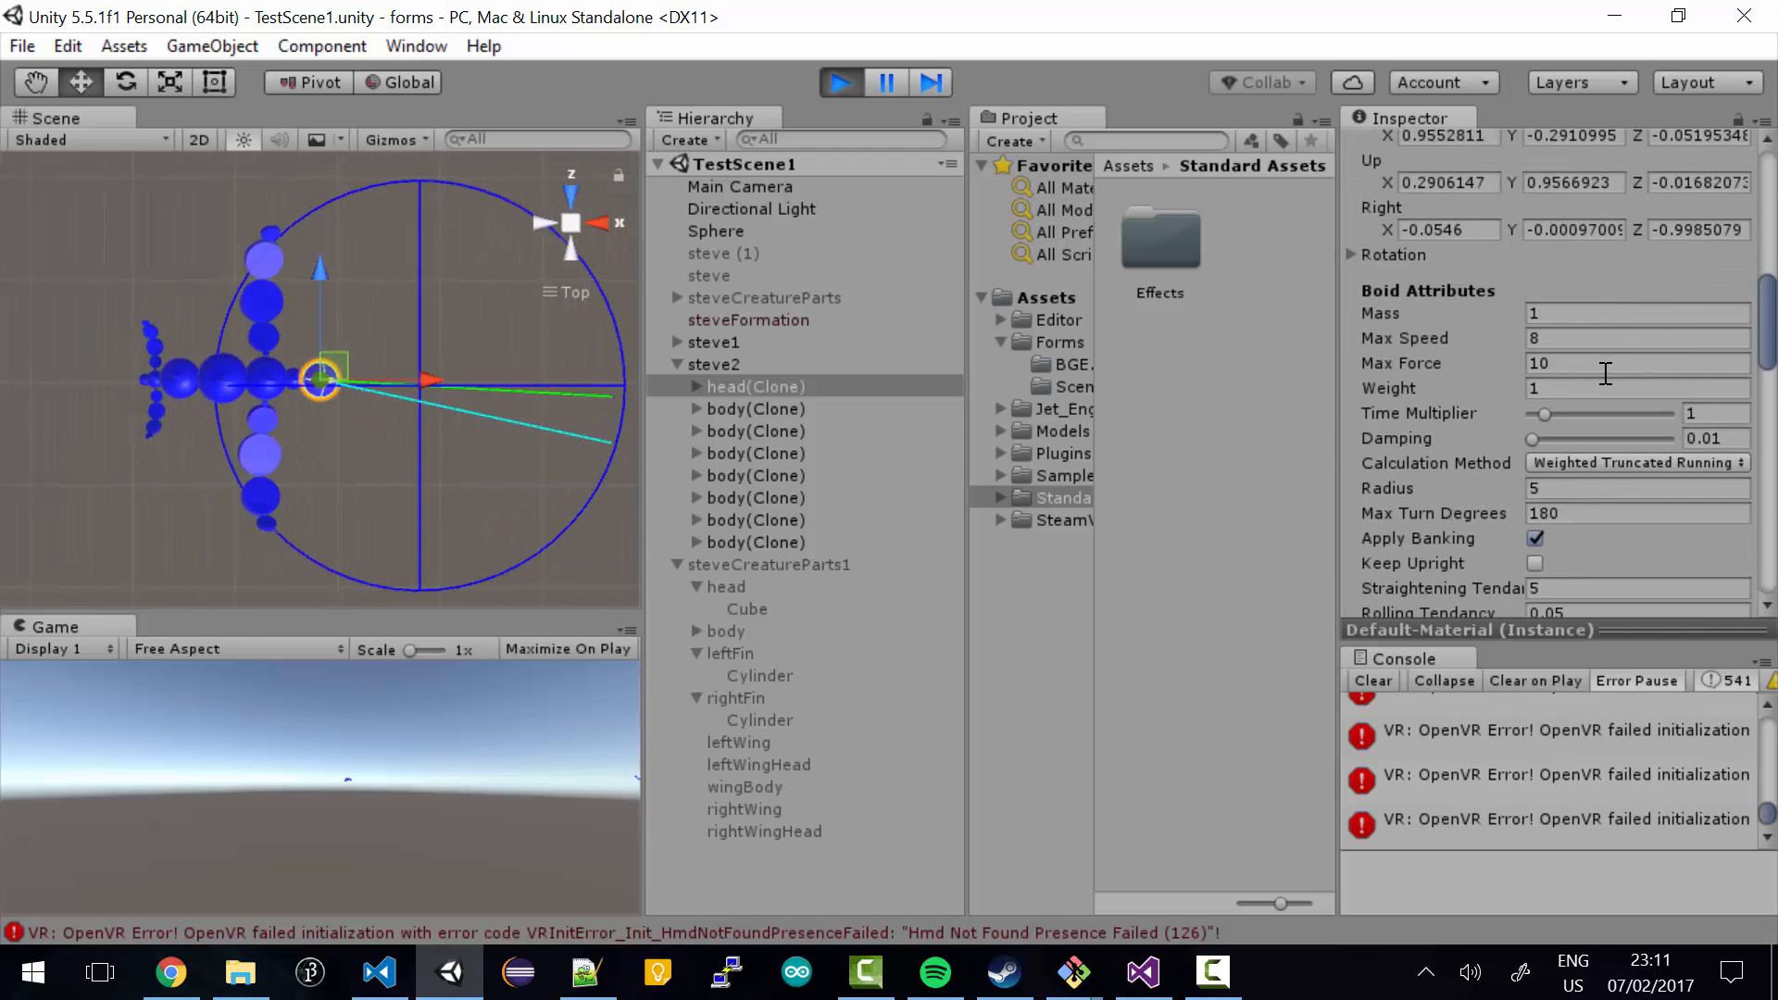
pyautogui.click(1602, 363)
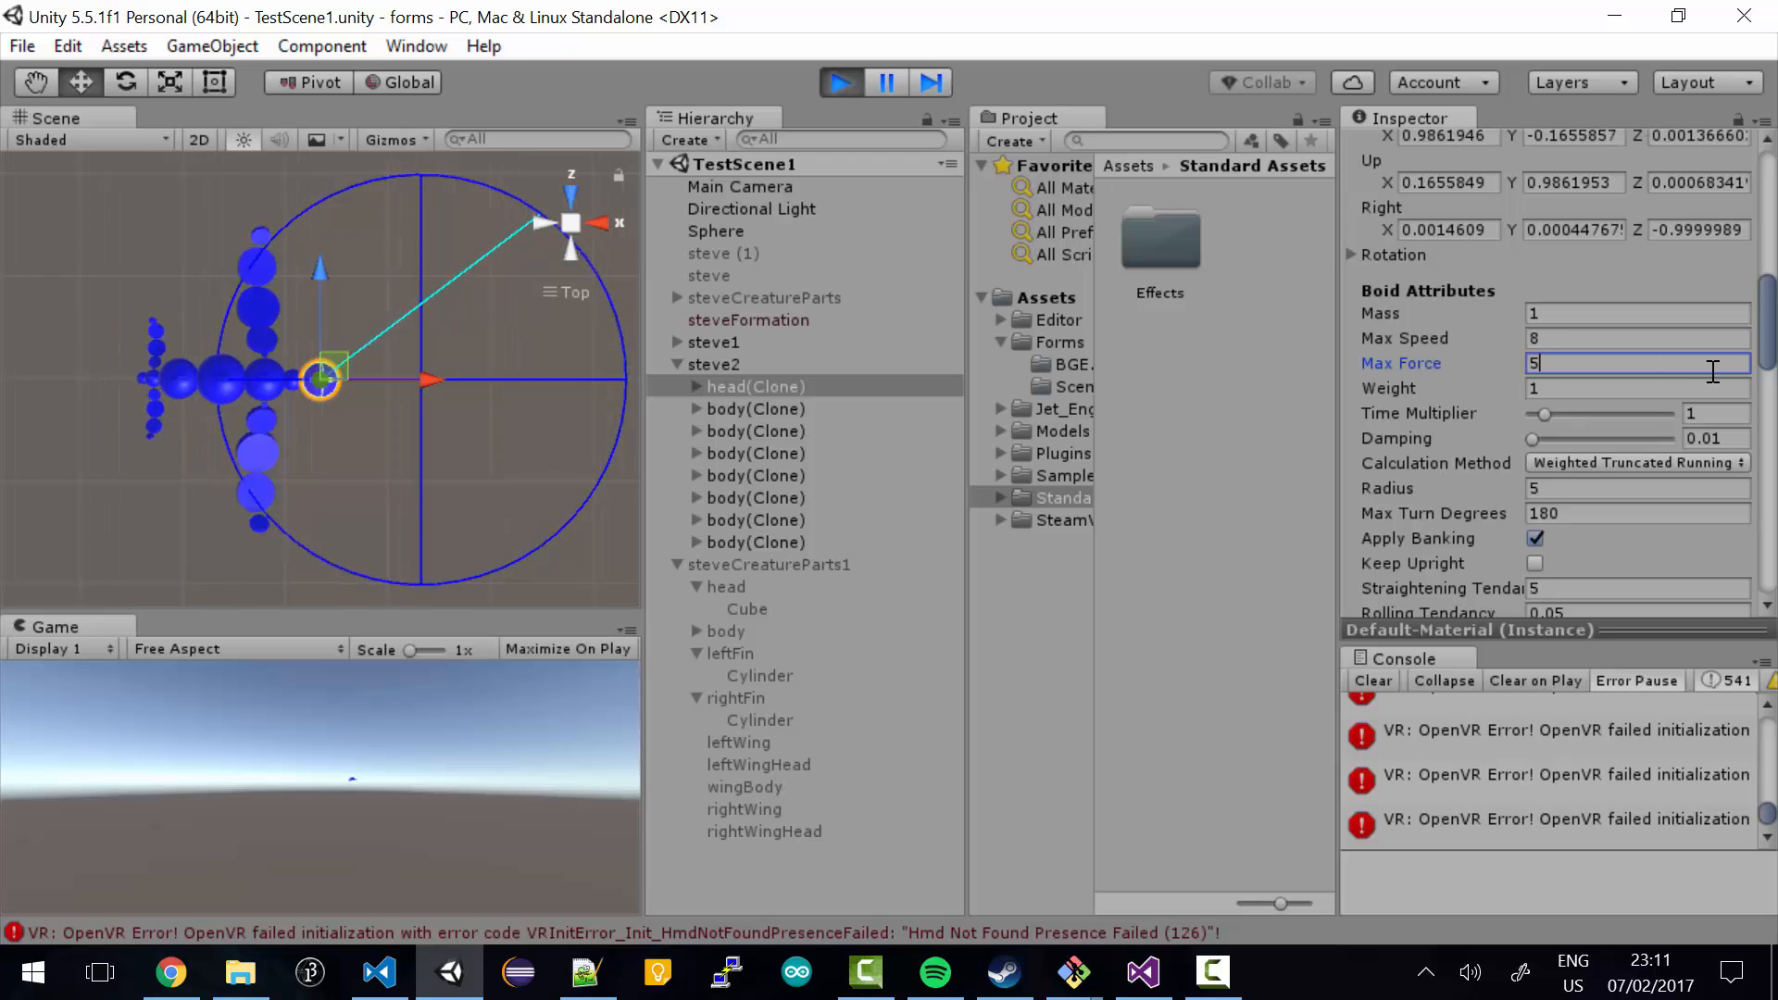
pyautogui.scroll(-10, 1750, 361)
pyautogui.scroll(-8, 1750, 371)
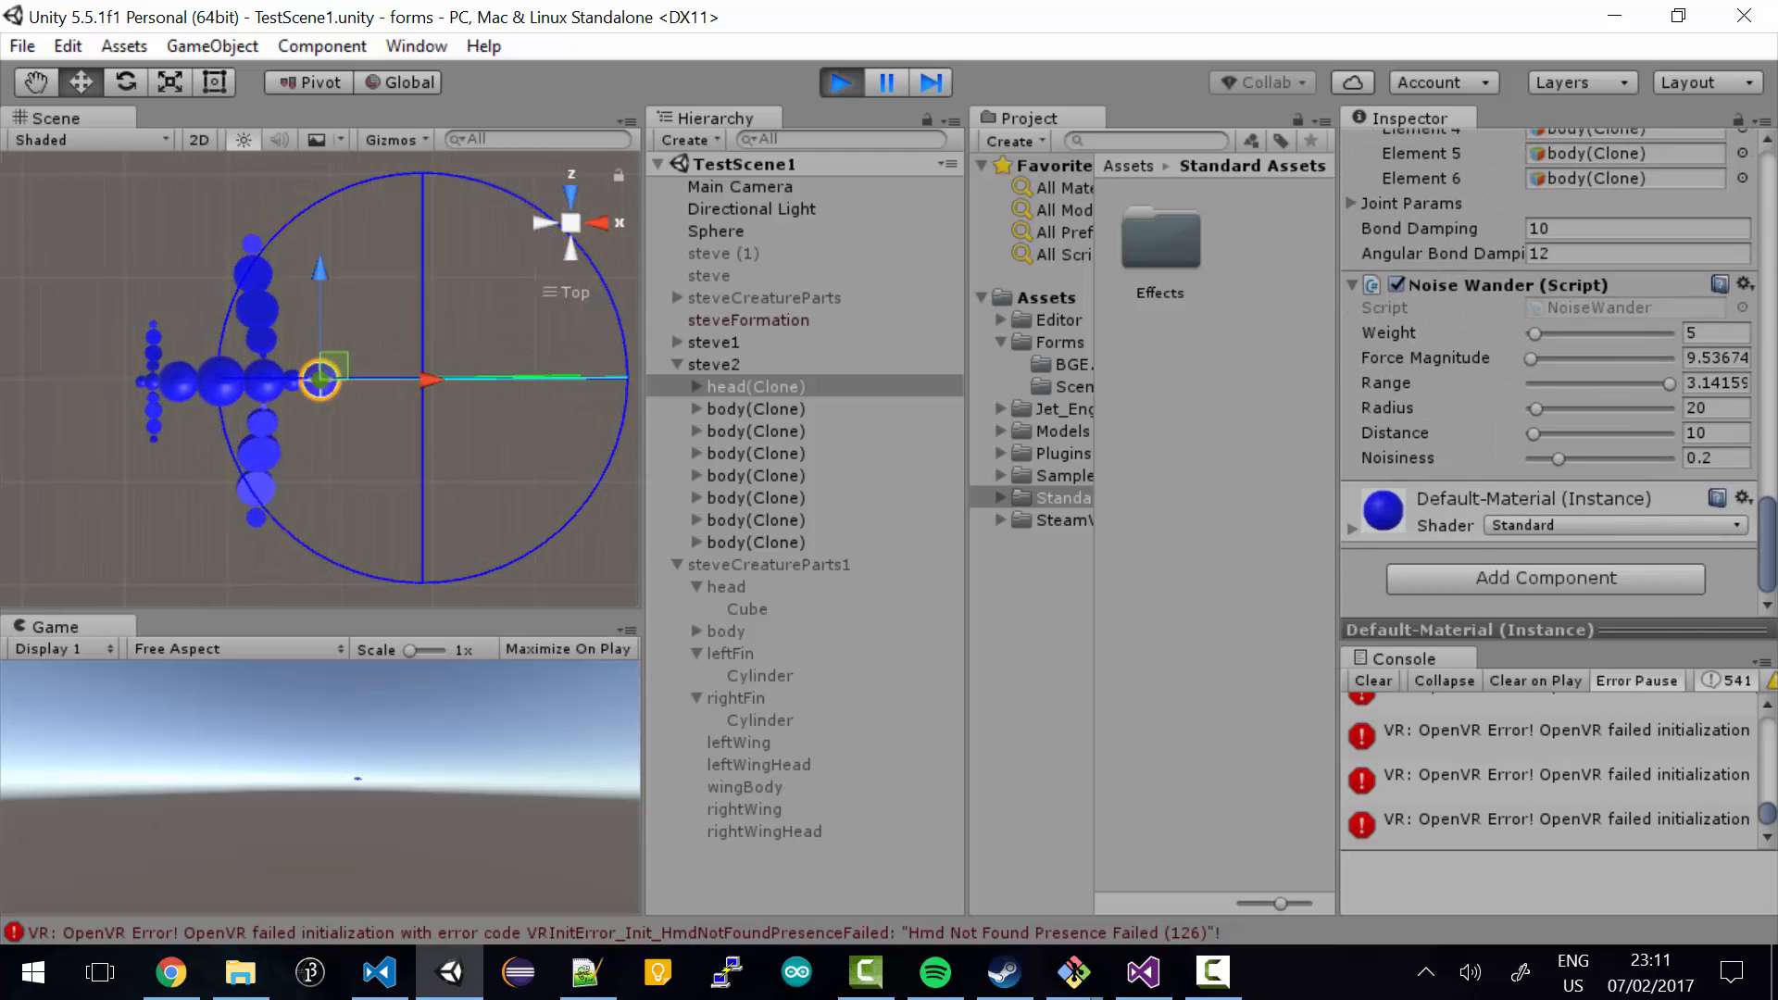
# - Set the running head clone's Boid Max Force to 2, observe its wandering, and end play mode
pyautogui.scroll(15, 1765, 214)
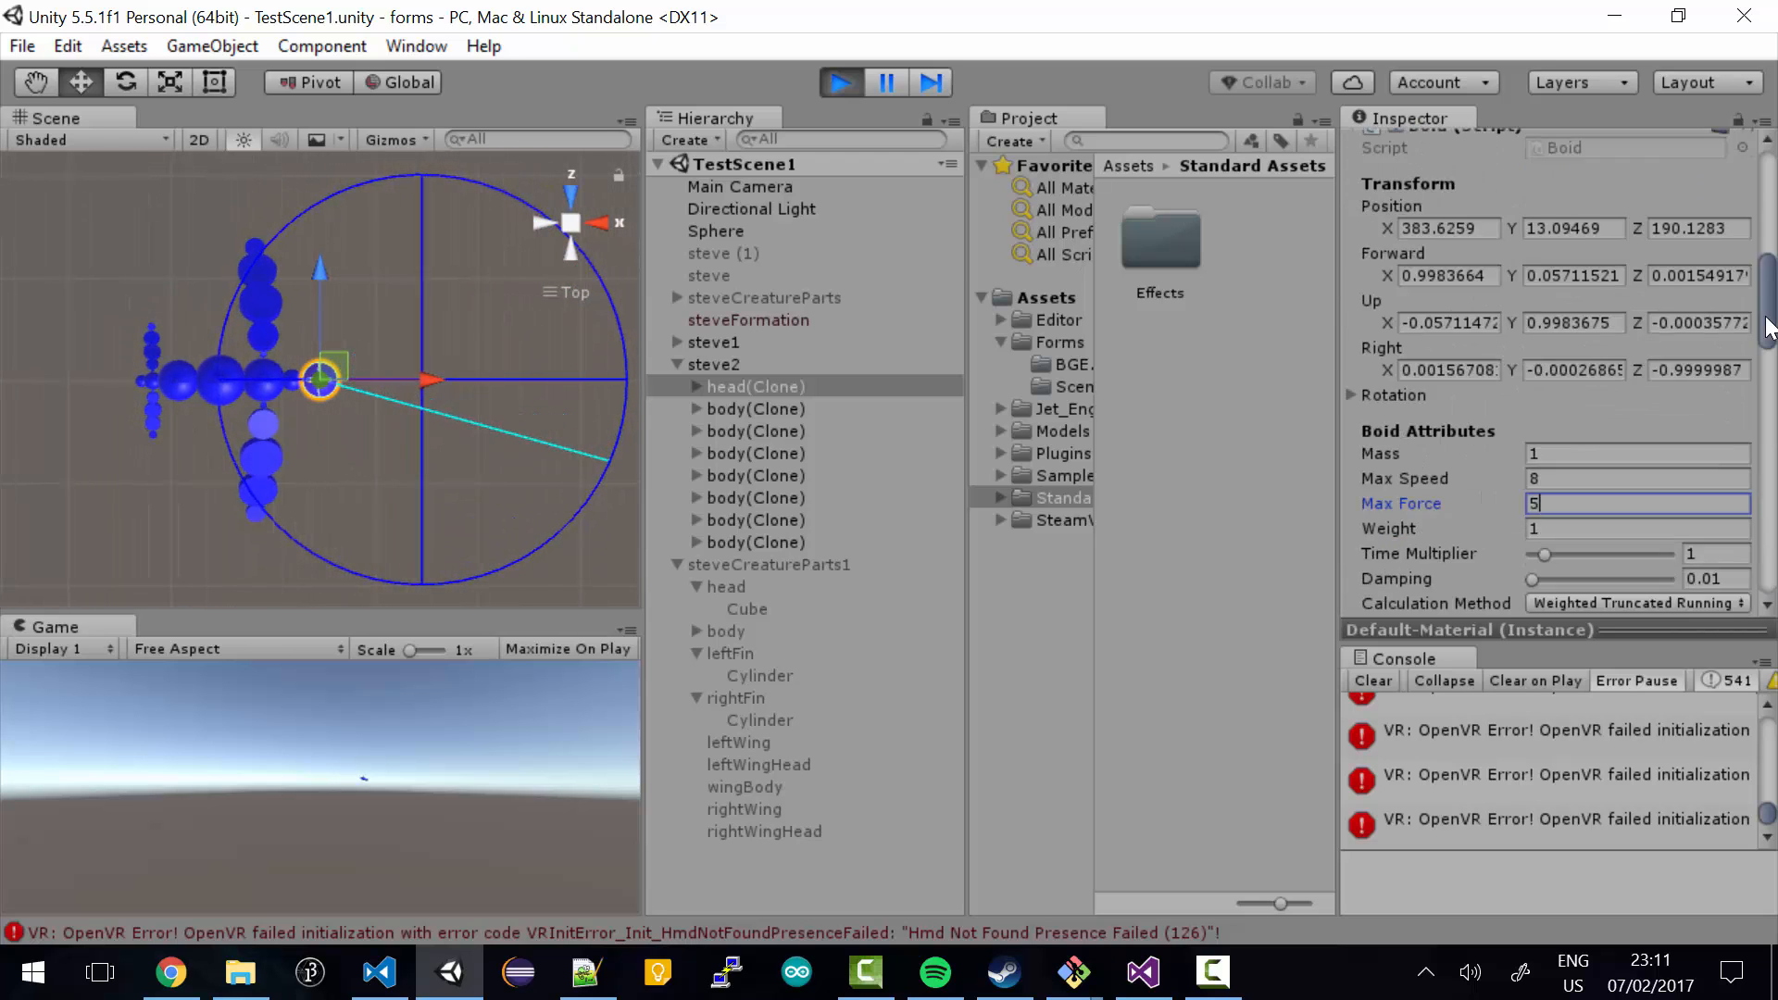
pyautogui.scroll(-6, 1750, 278)
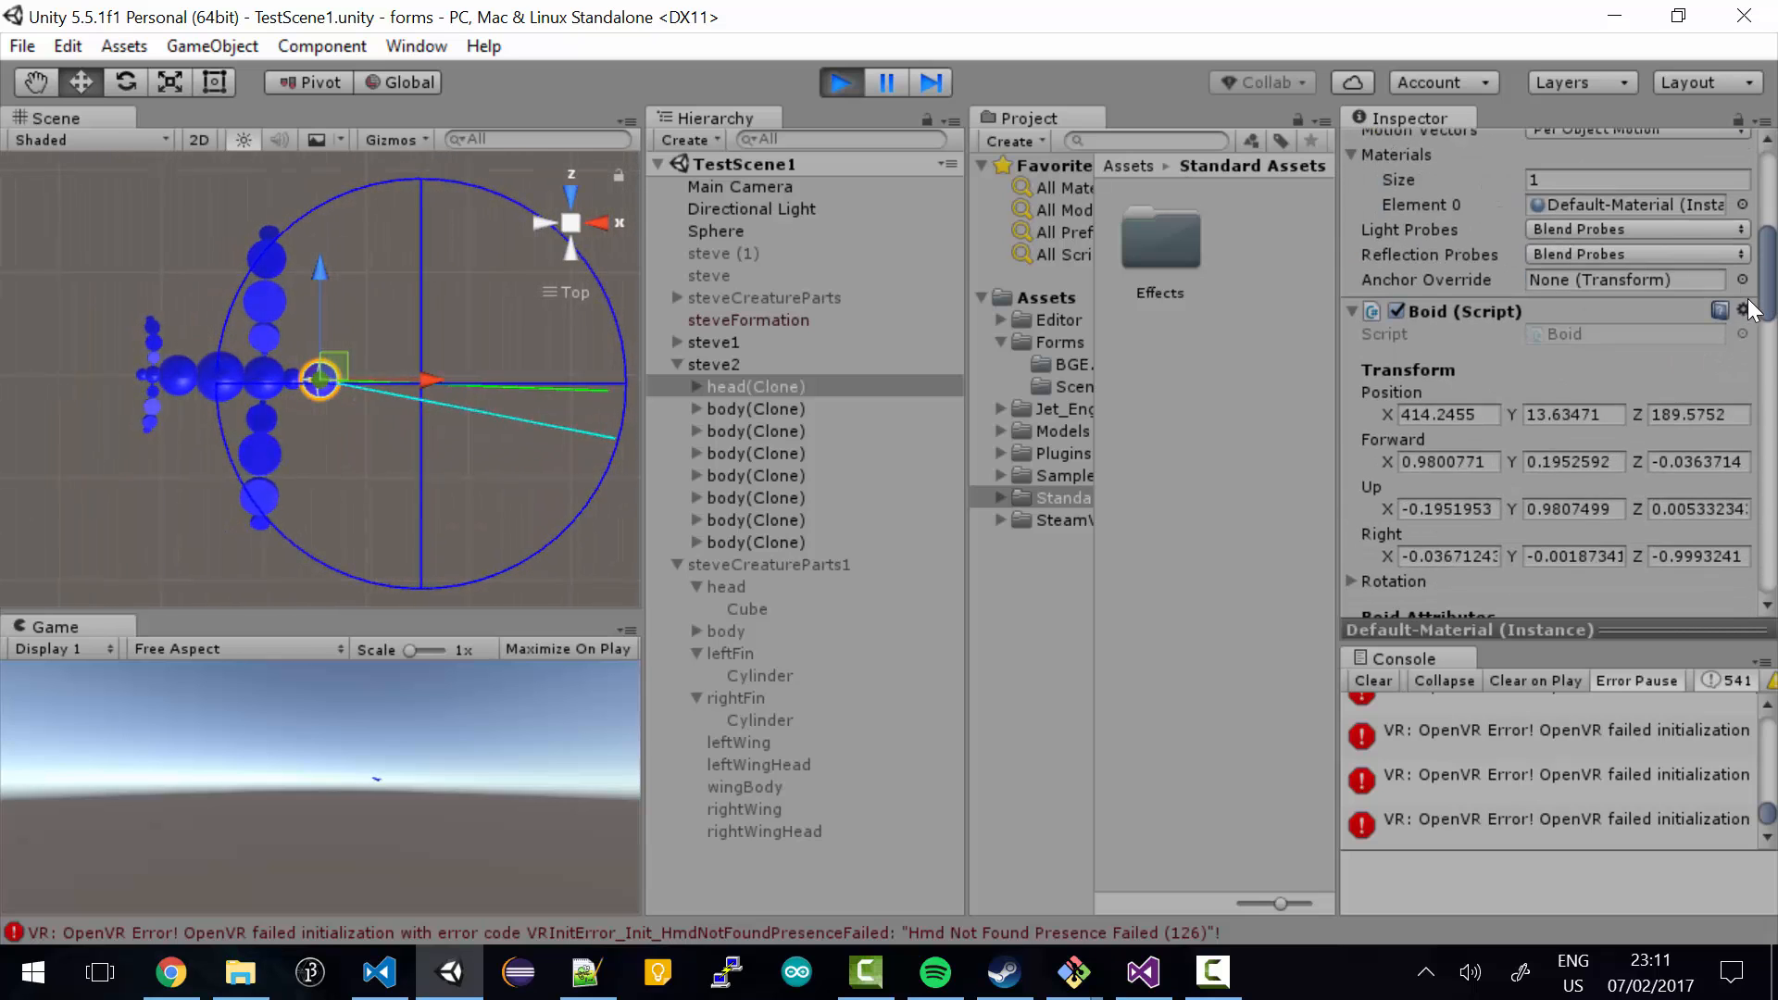
pyautogui.scroll(-5, 1705, 389)
pyautogui.click(1675, 428)
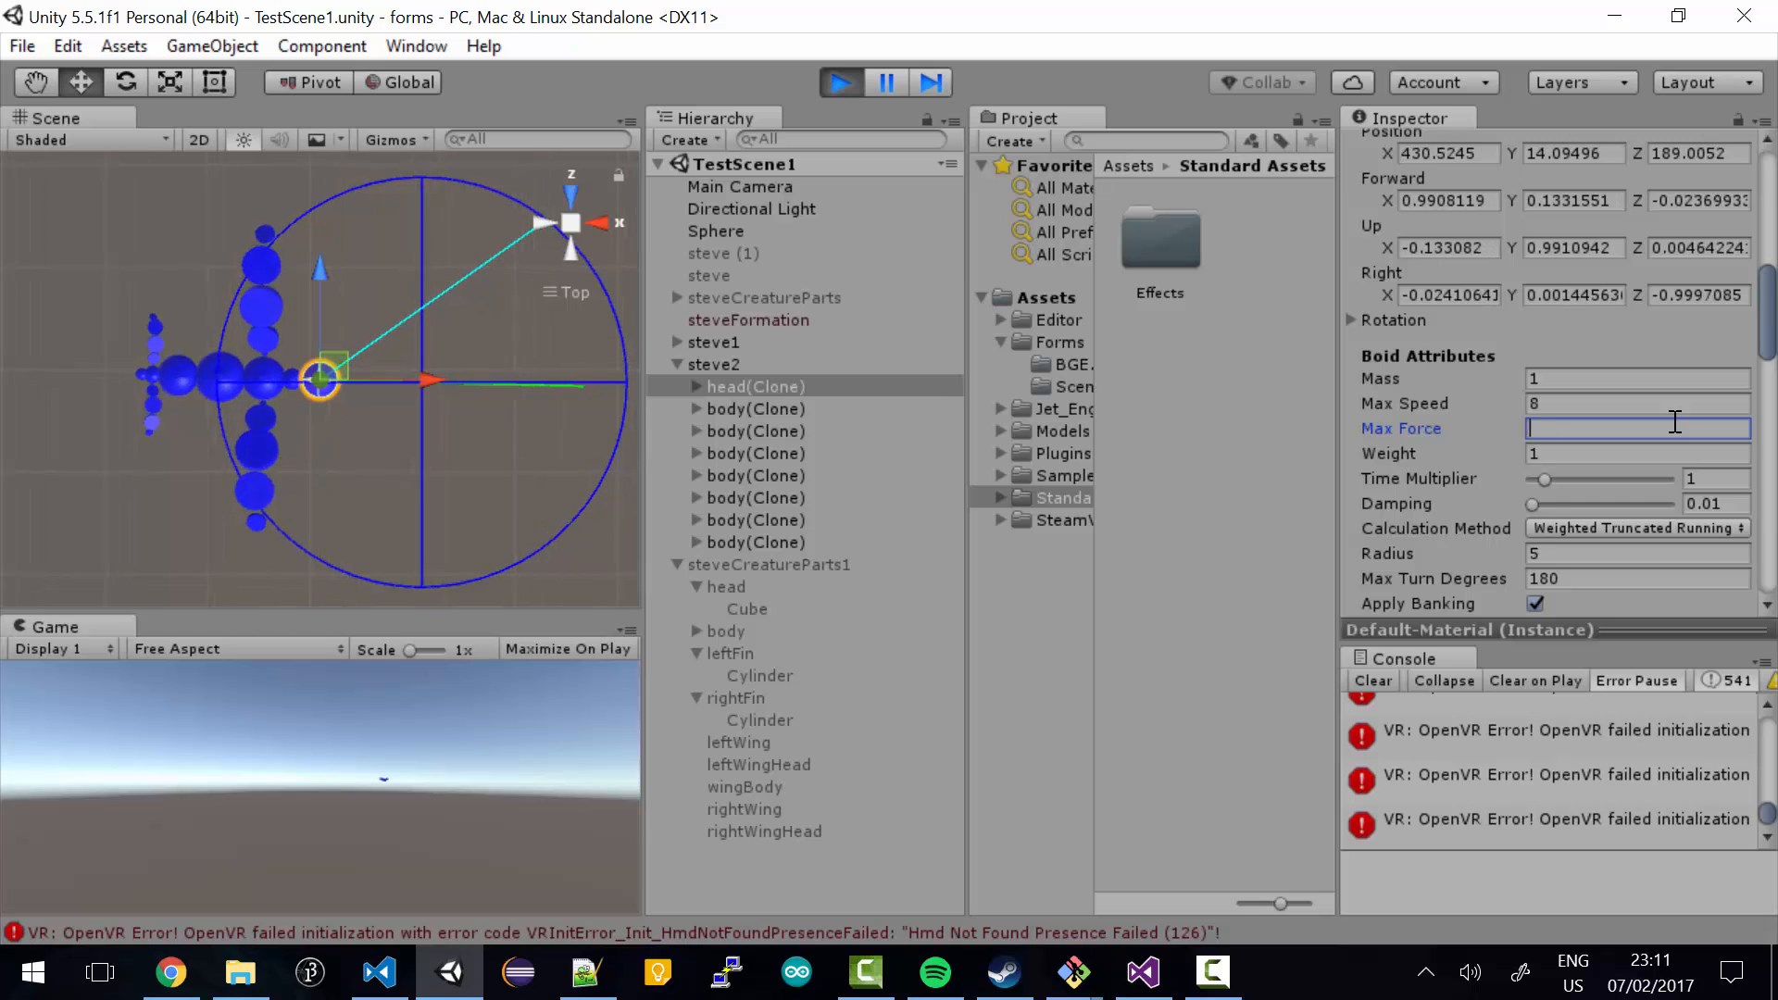
pyautogui.press('BackSpace')
pyautogui.write('2')
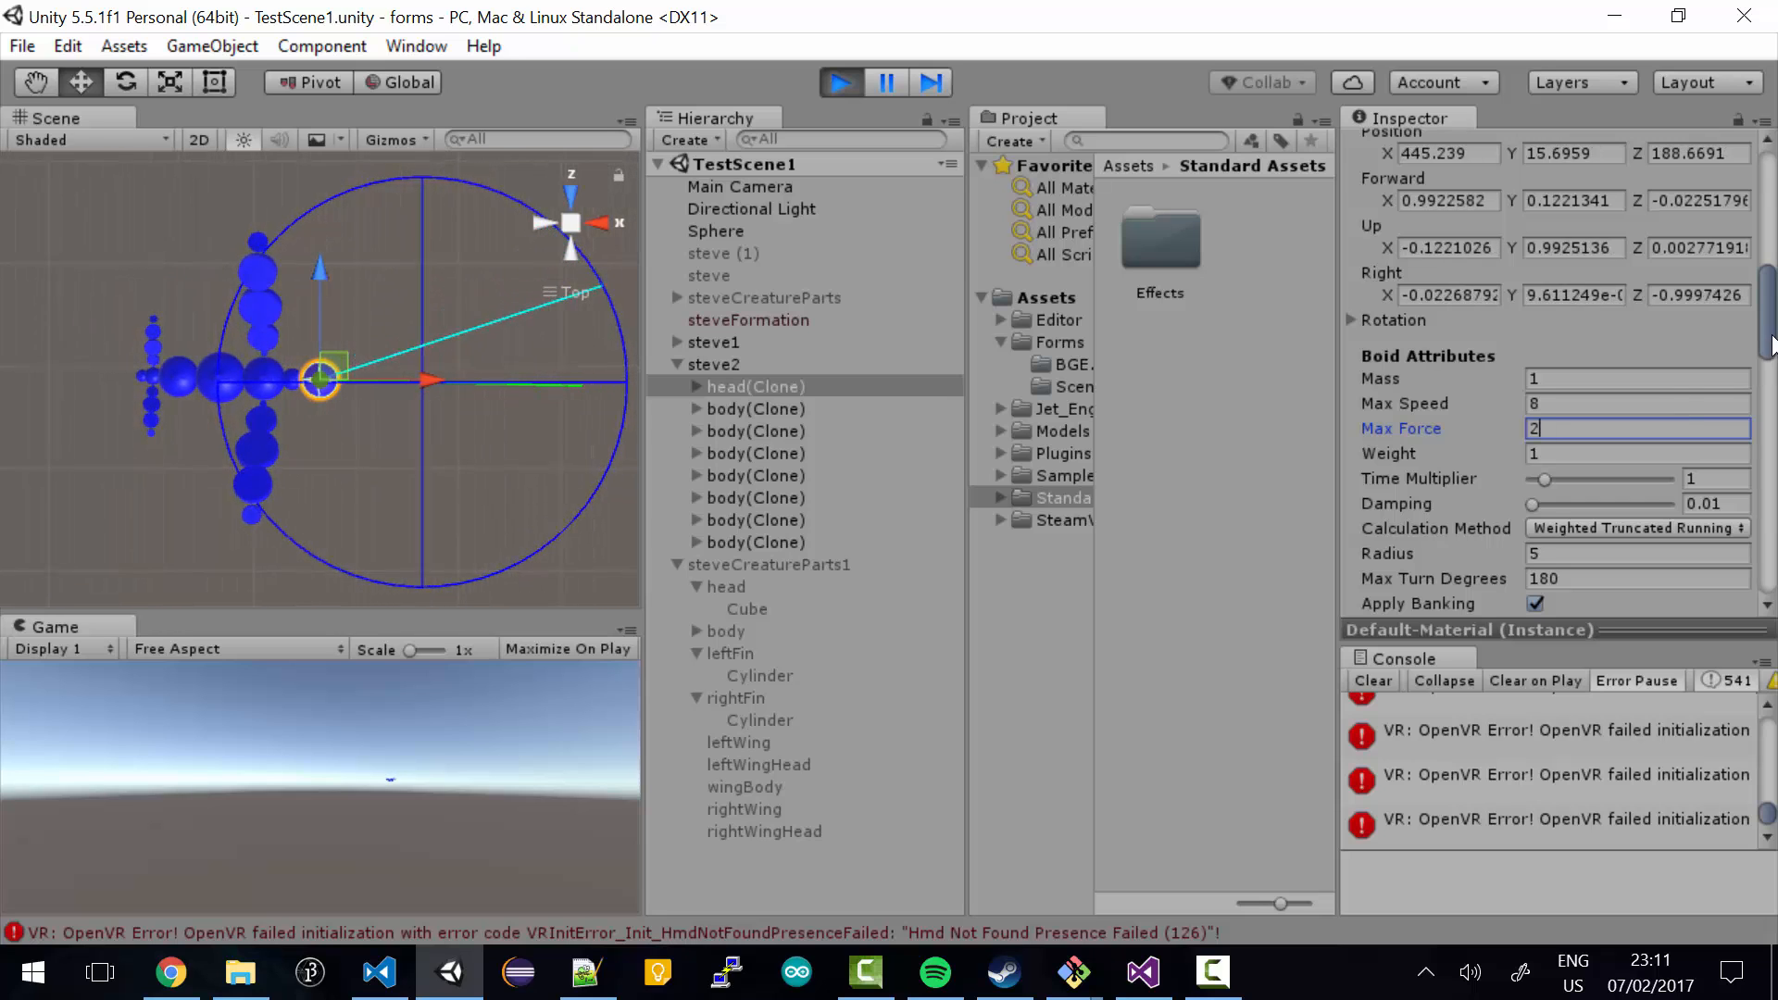
pyautogui.moveTo(1769, 341); pyautogui.dragTo(1775, 593)
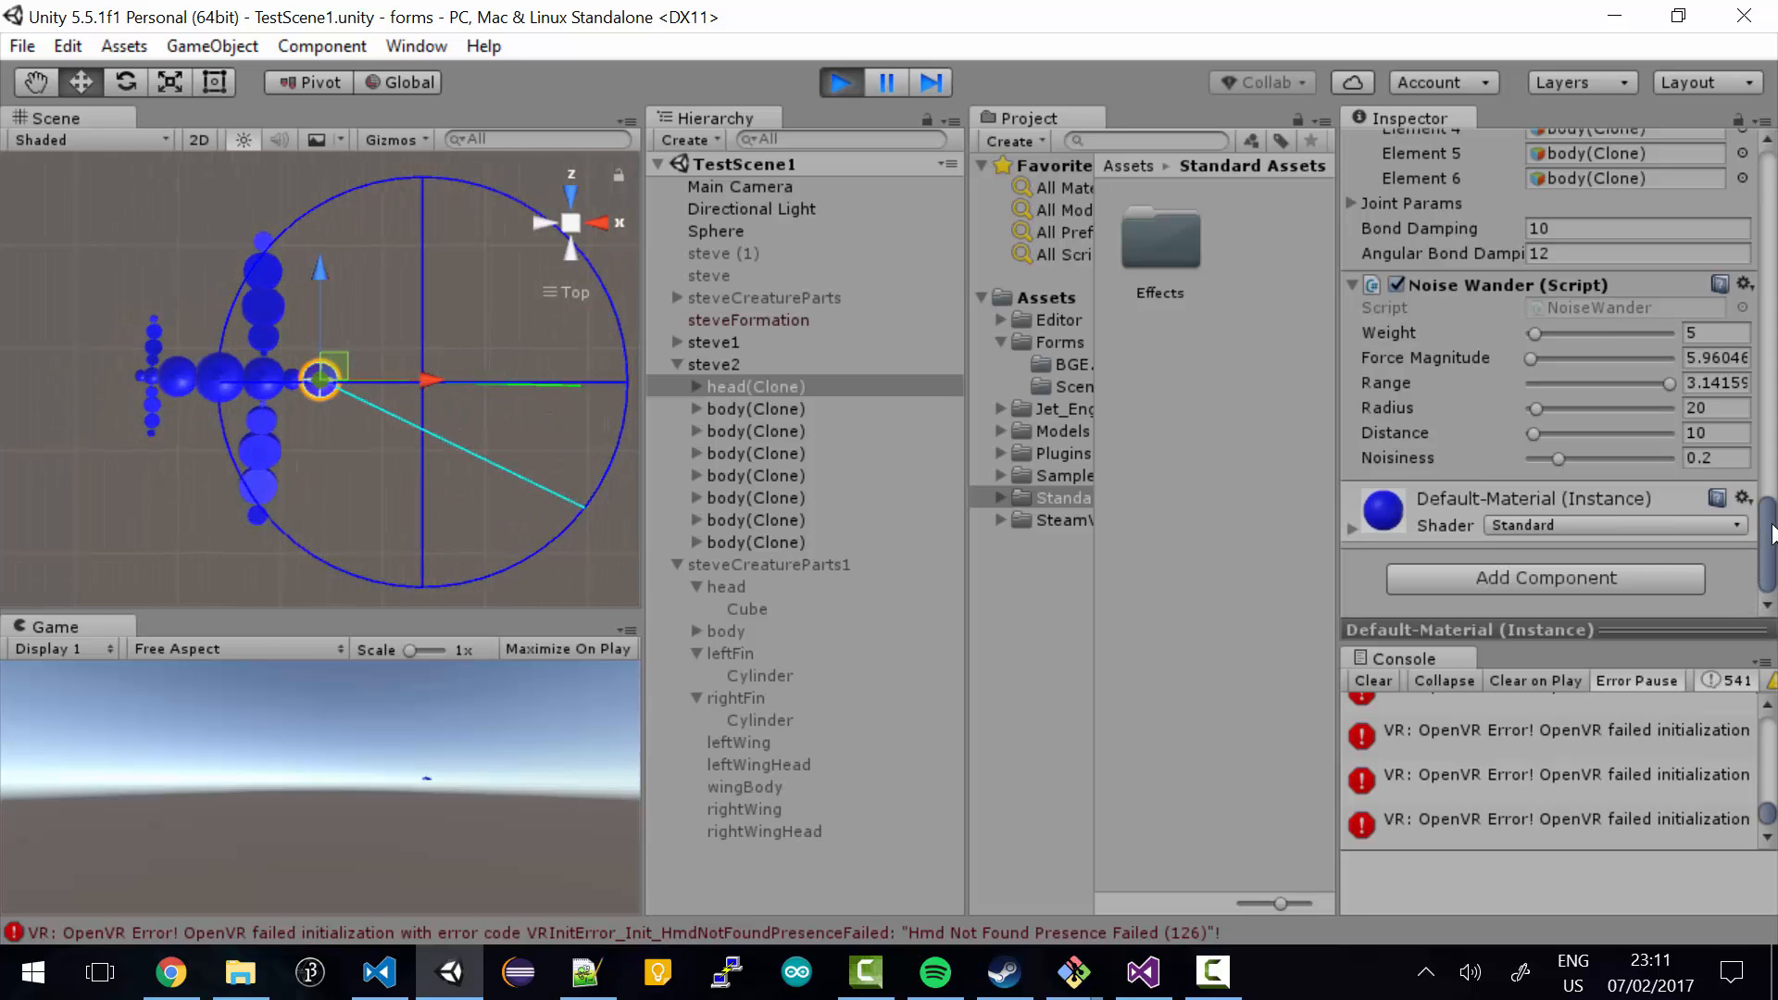
pyautogui.moveTo(1764, 556)
pyautogui.mouseDown()
pyautogui.moveTo(1775, 433)
pyautogui.moveTo(1775, 536)
pyautogui.mouseUp()
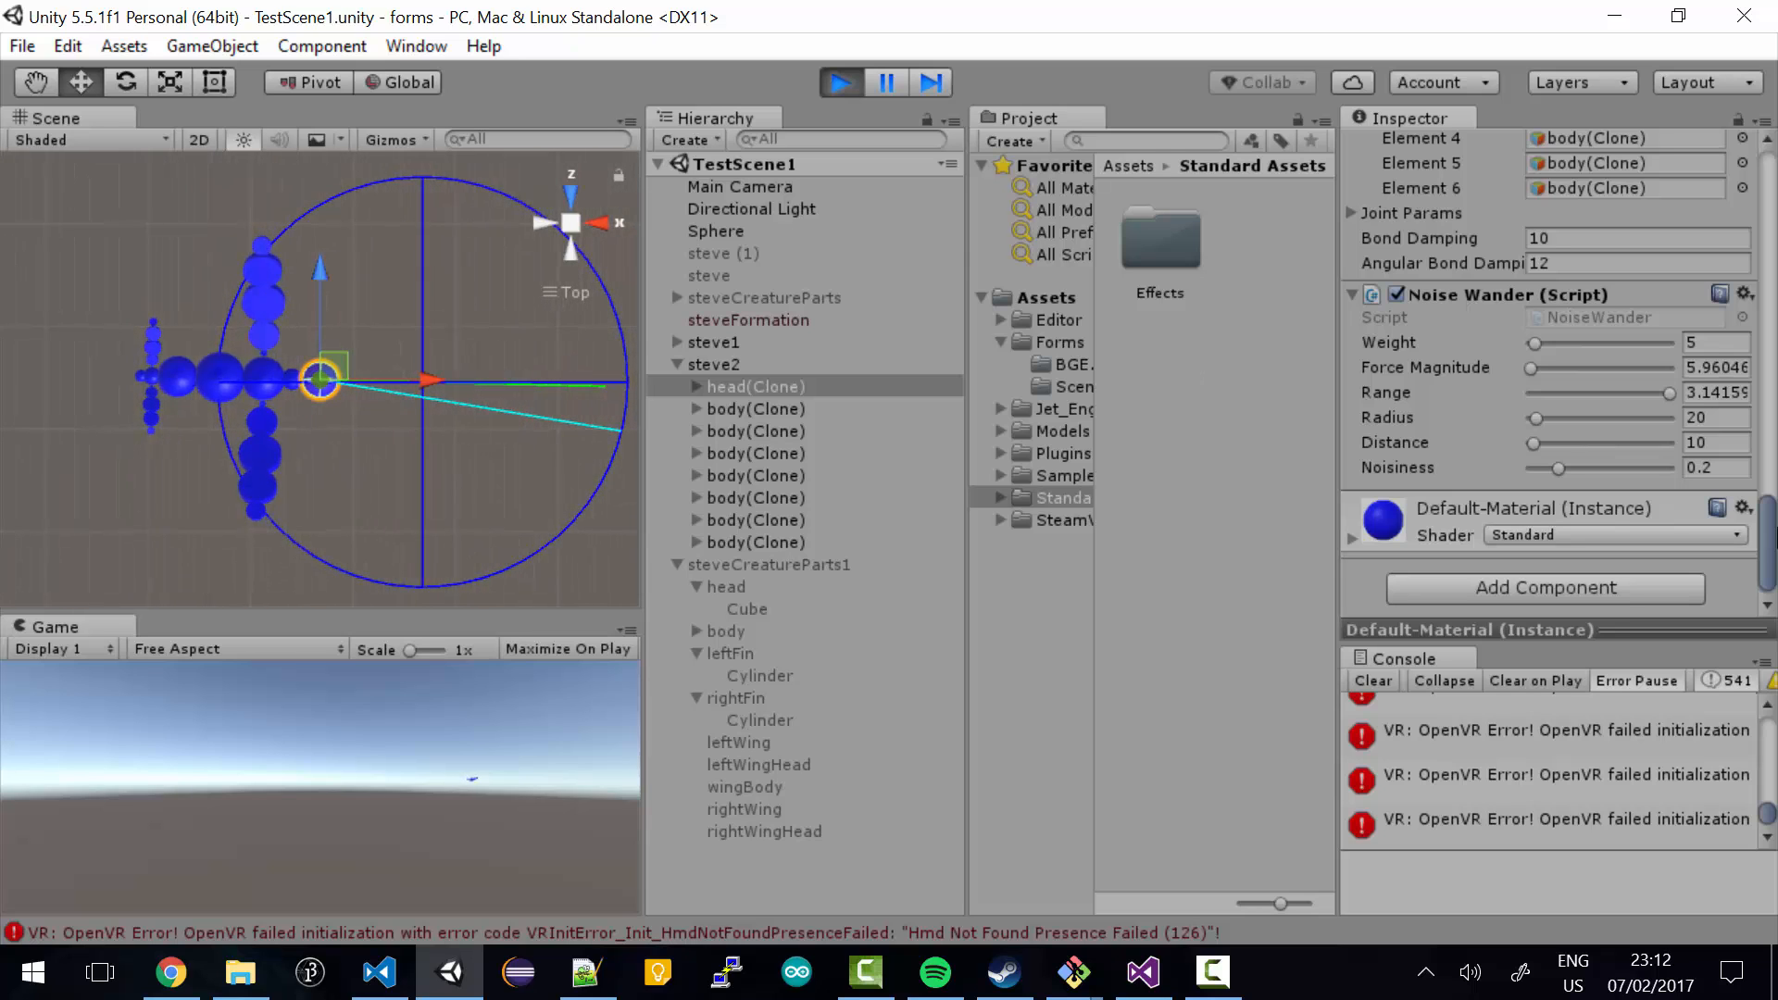
pyautogui.moveTo(1767, 510); pyautogui.dragTo(1767, 361)
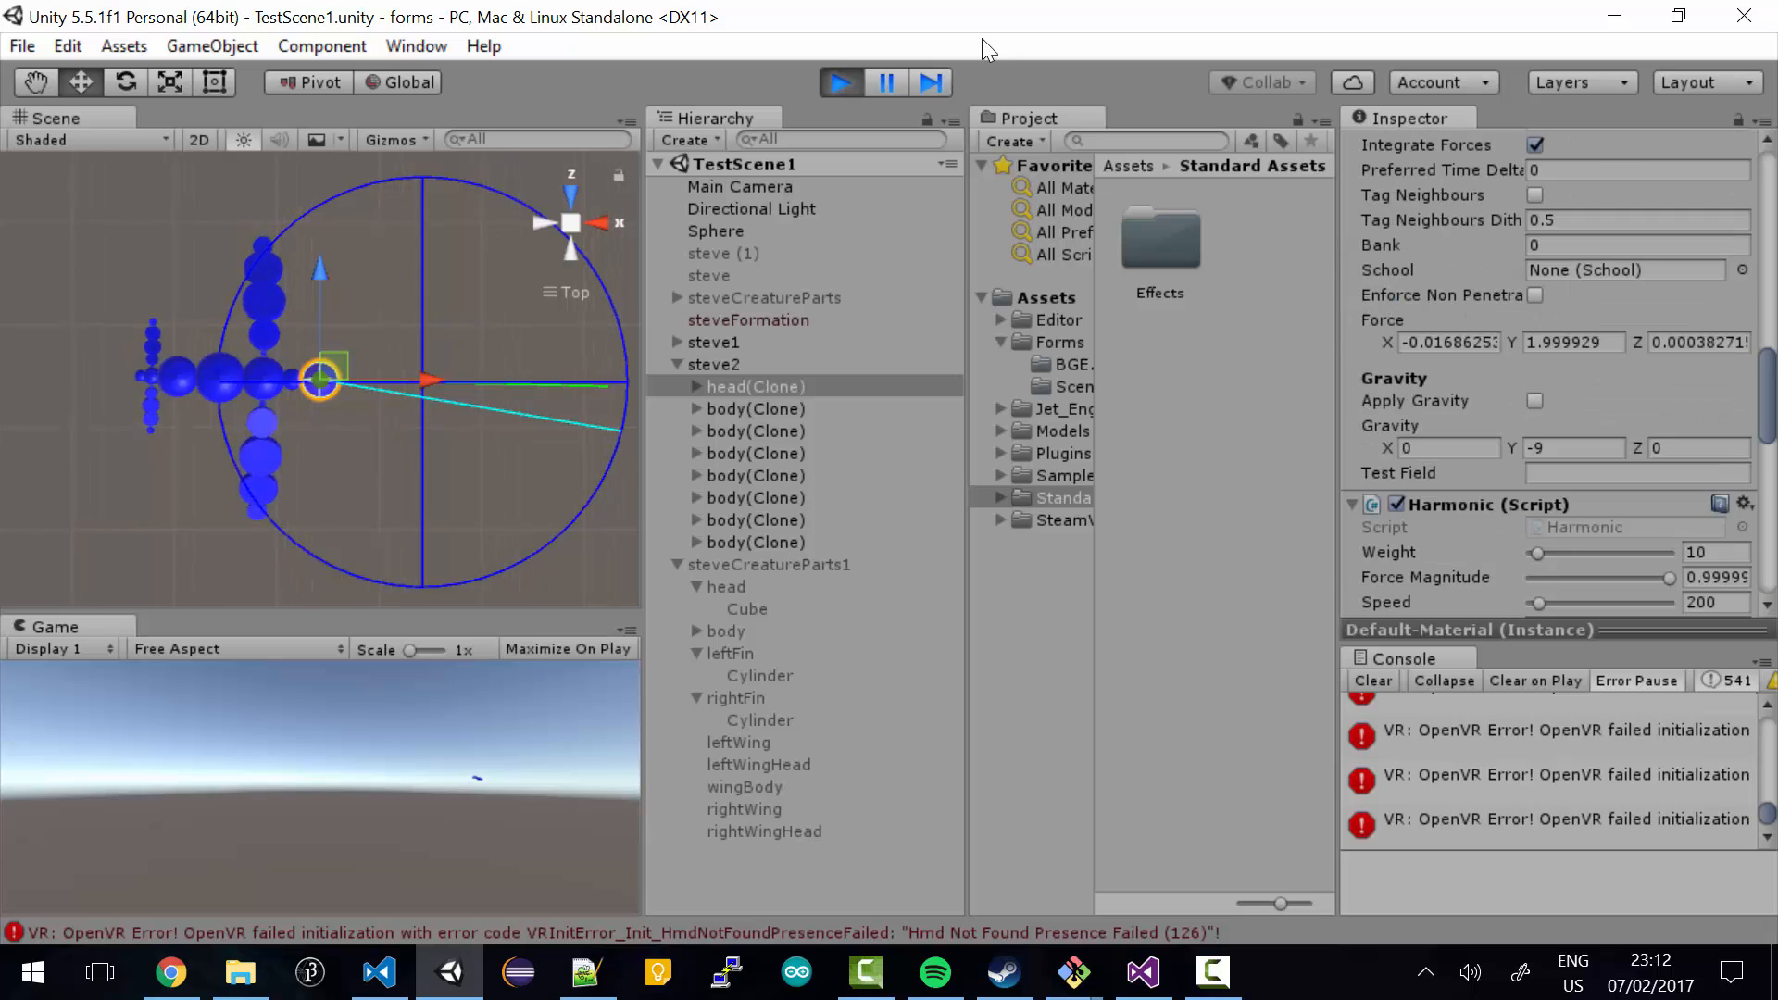
pyautogui.click(842, 79)
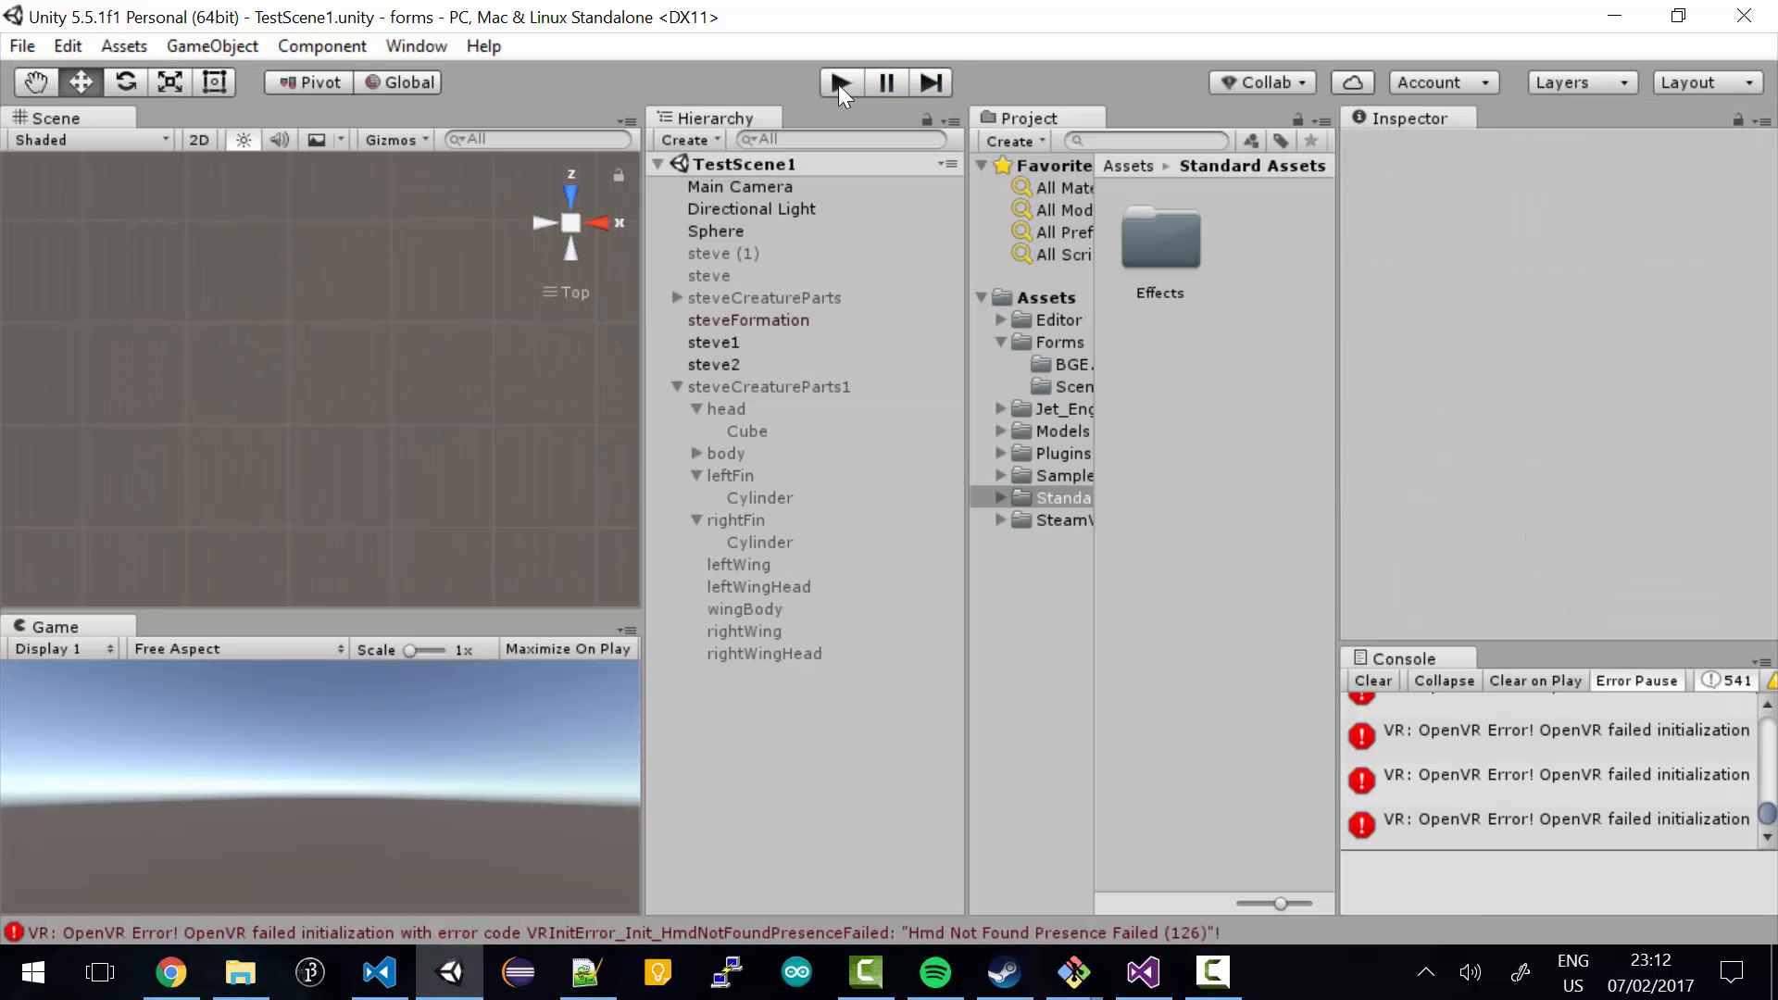
pyautogui.click(794, 388)
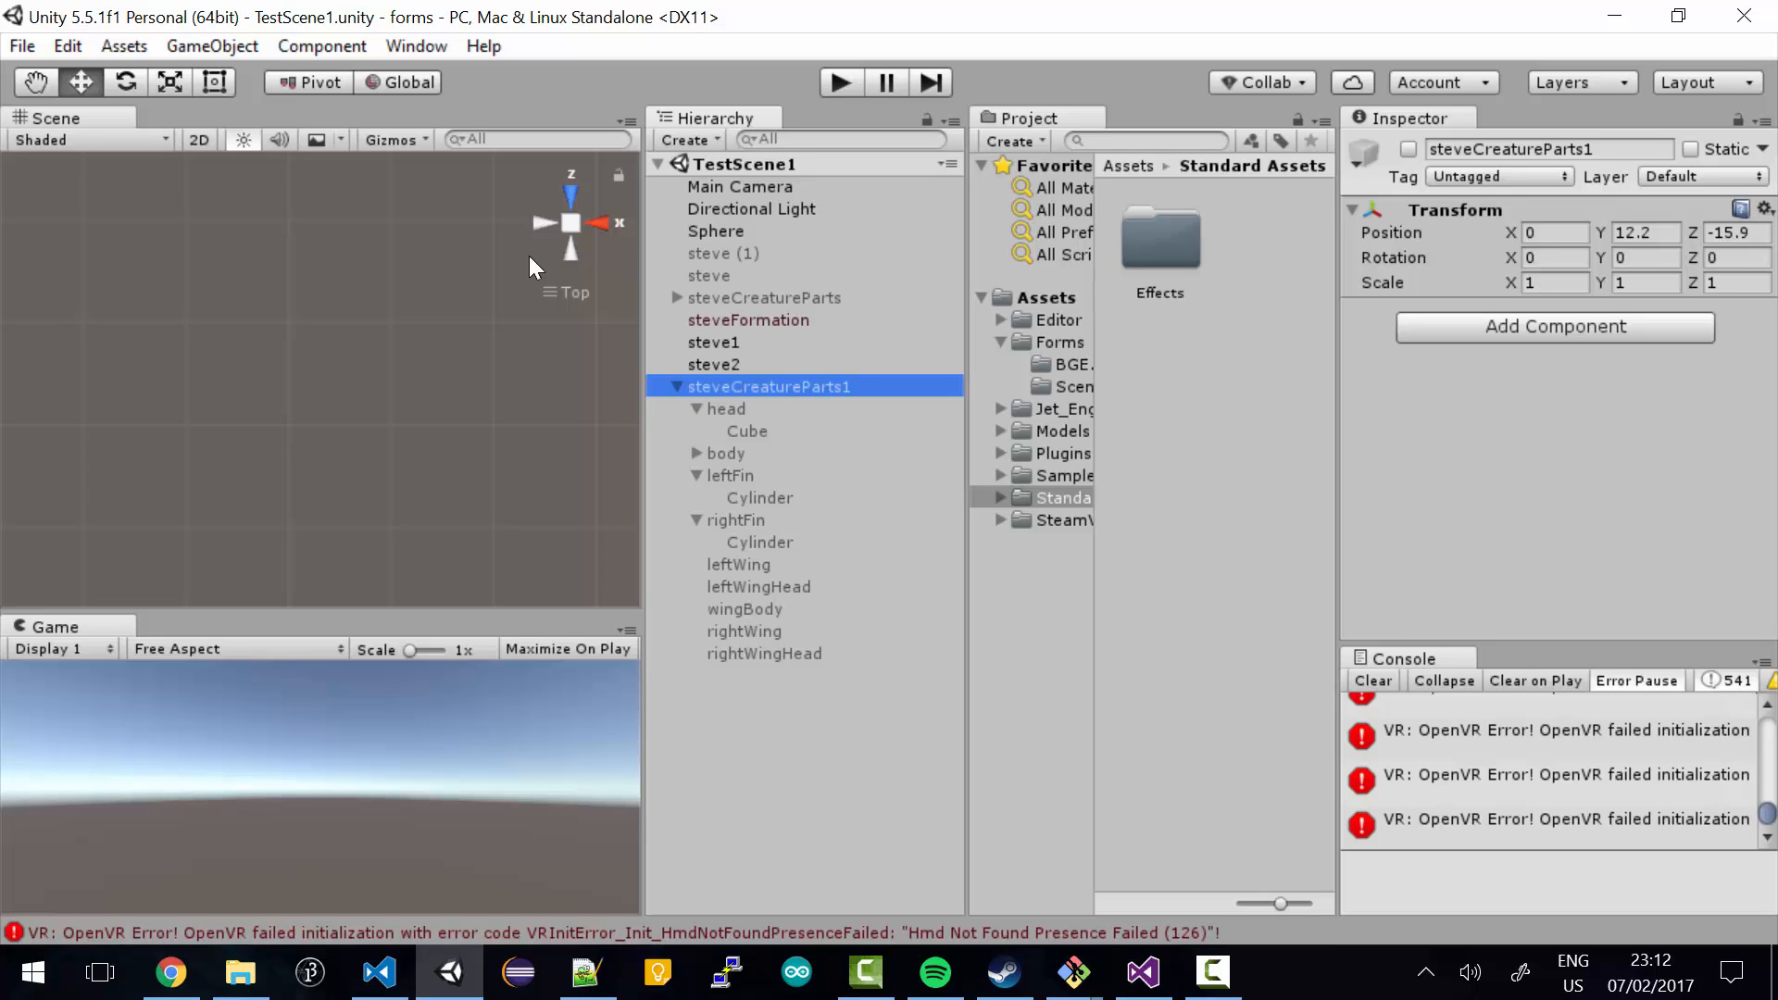
pyautogui.rightClick(795, 386)
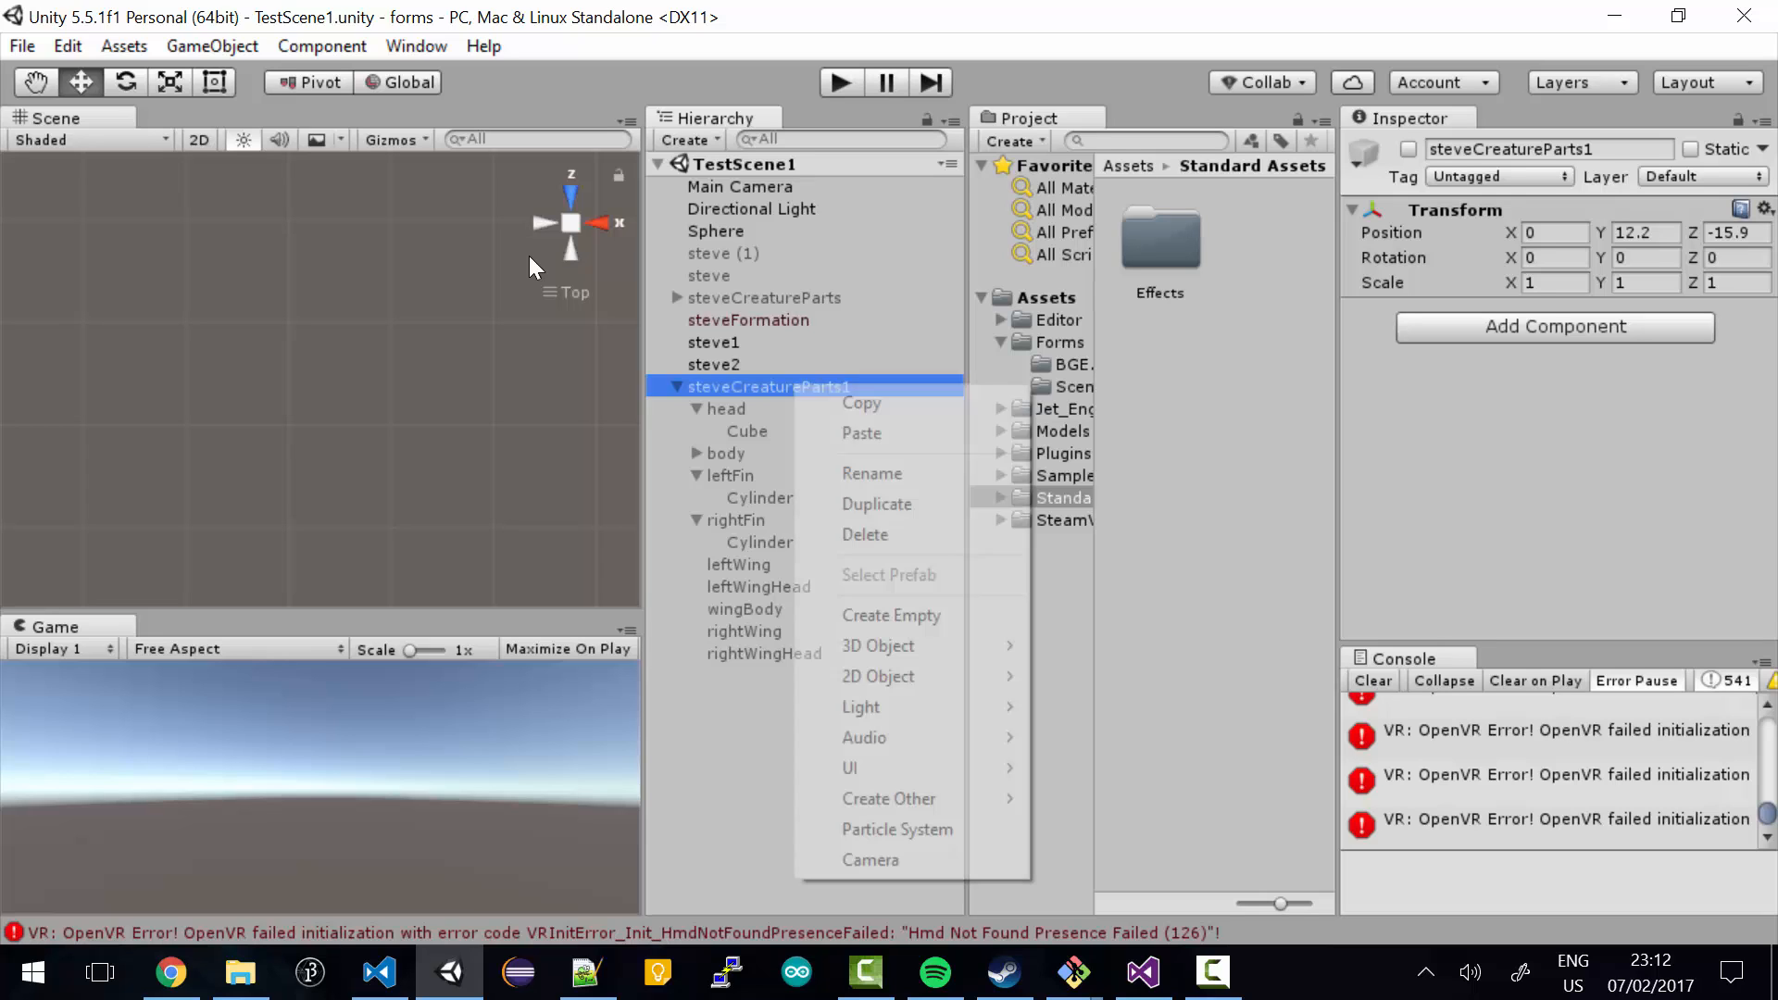
pyautogui.click(975, 619)
pyautogui.rightClick(781, 669)
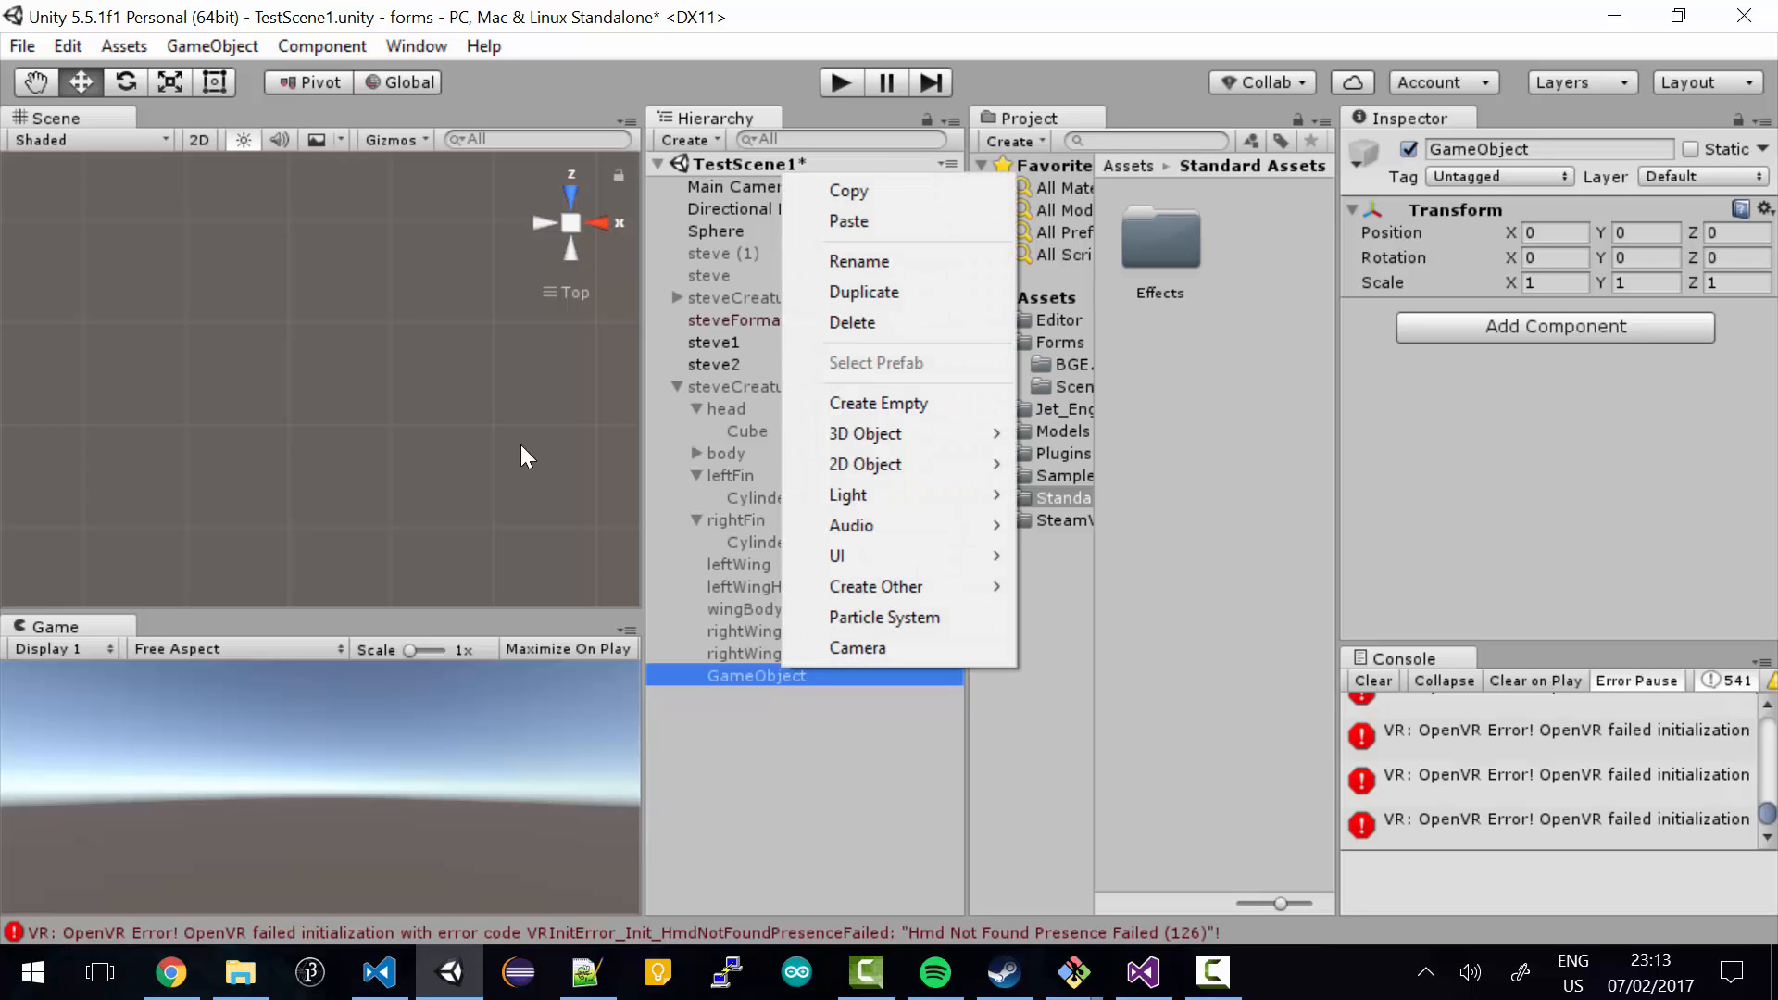
pyautogui.press('Escape')
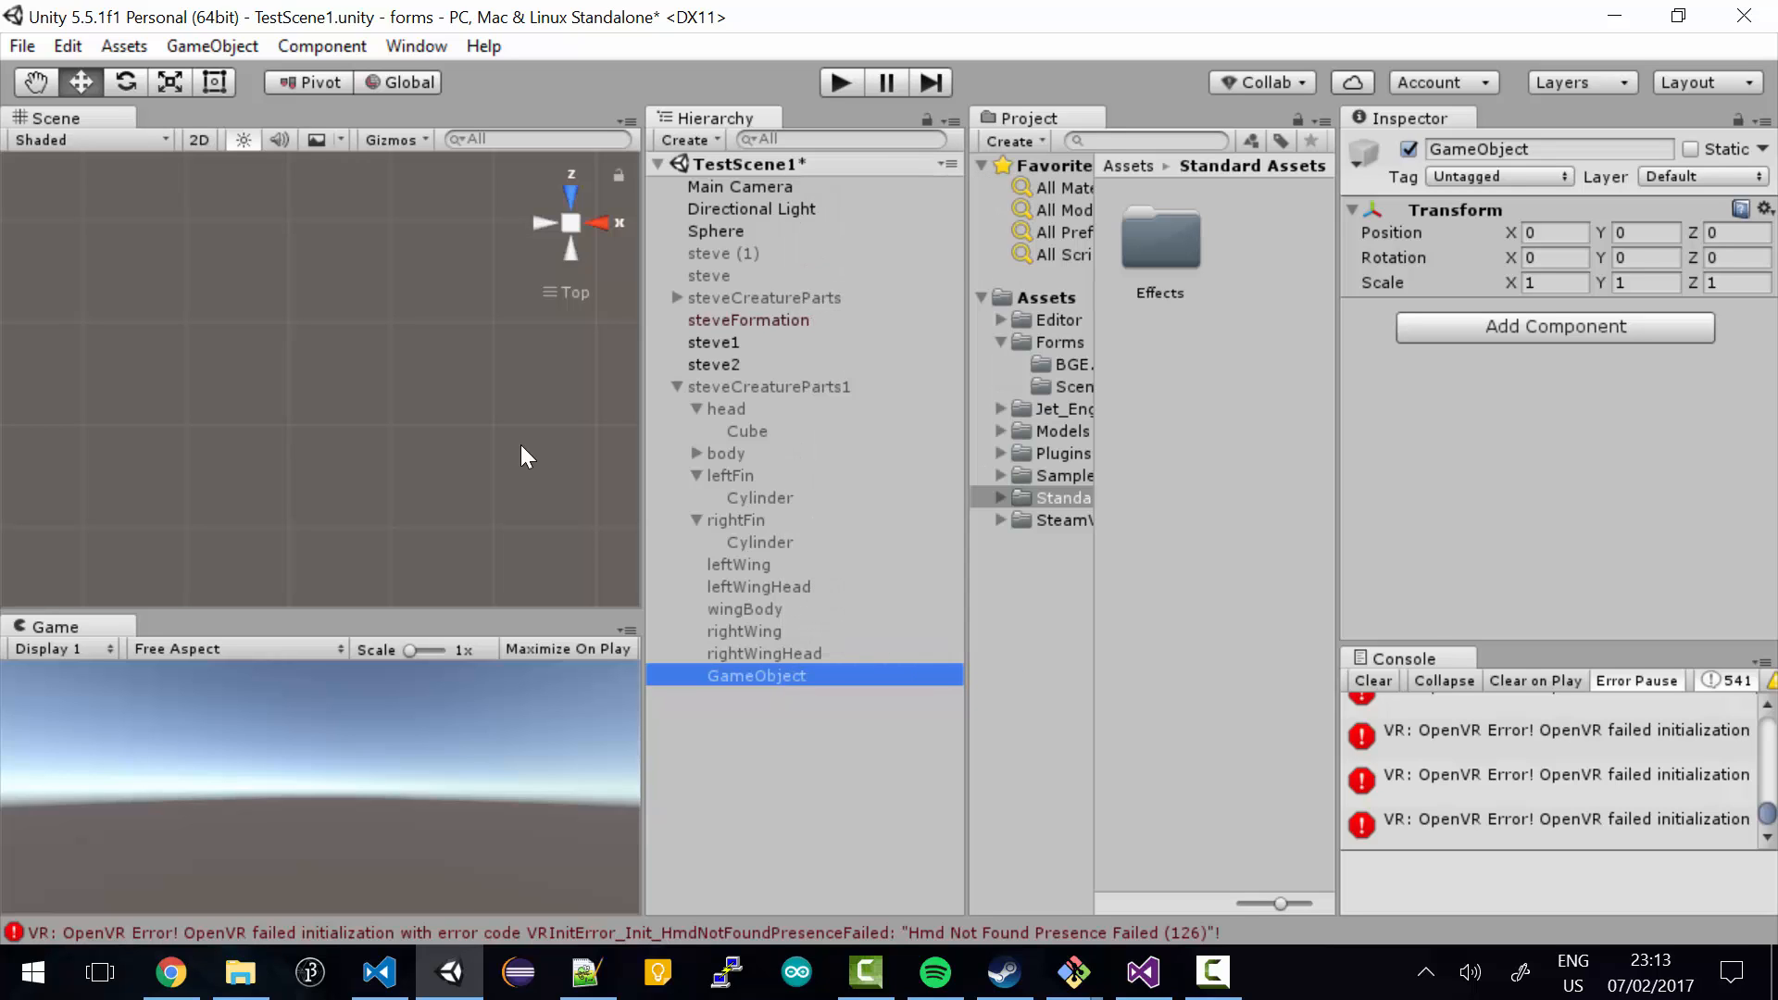
pyautogui.press('Delete')
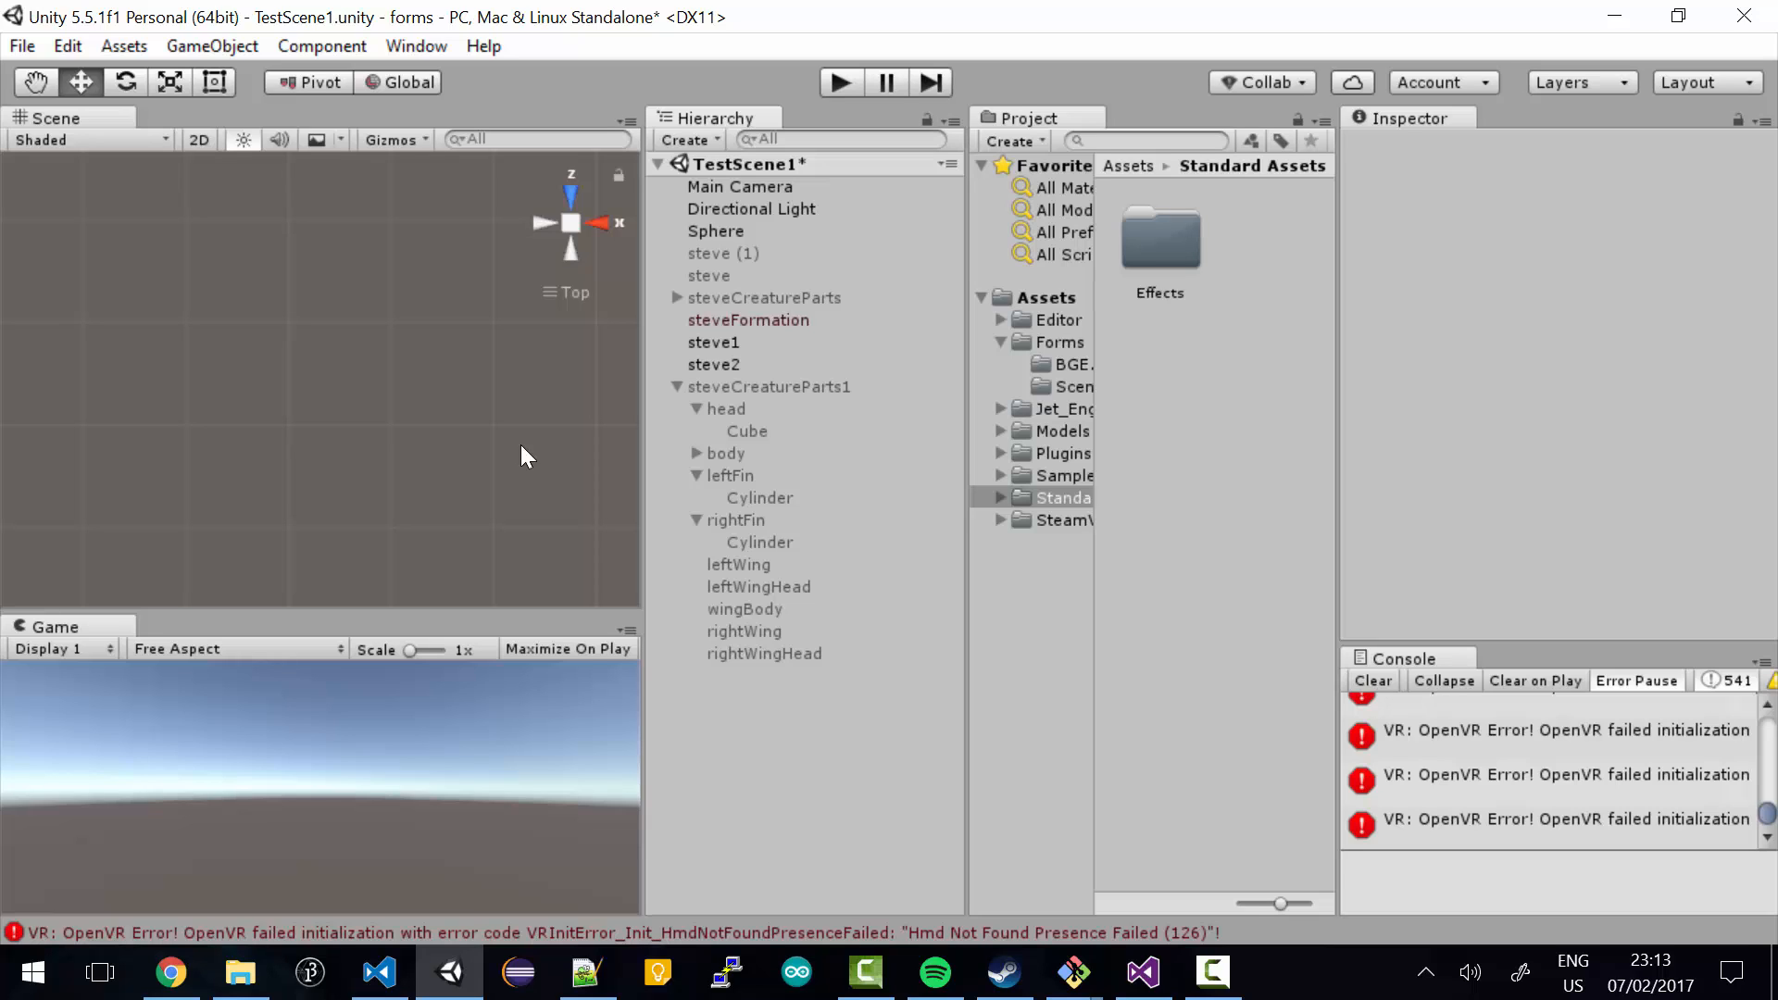
# - Add a 3D sphere as a child of steveCreatureParts1 and rename it tail
pyautogui.click(764, 383)
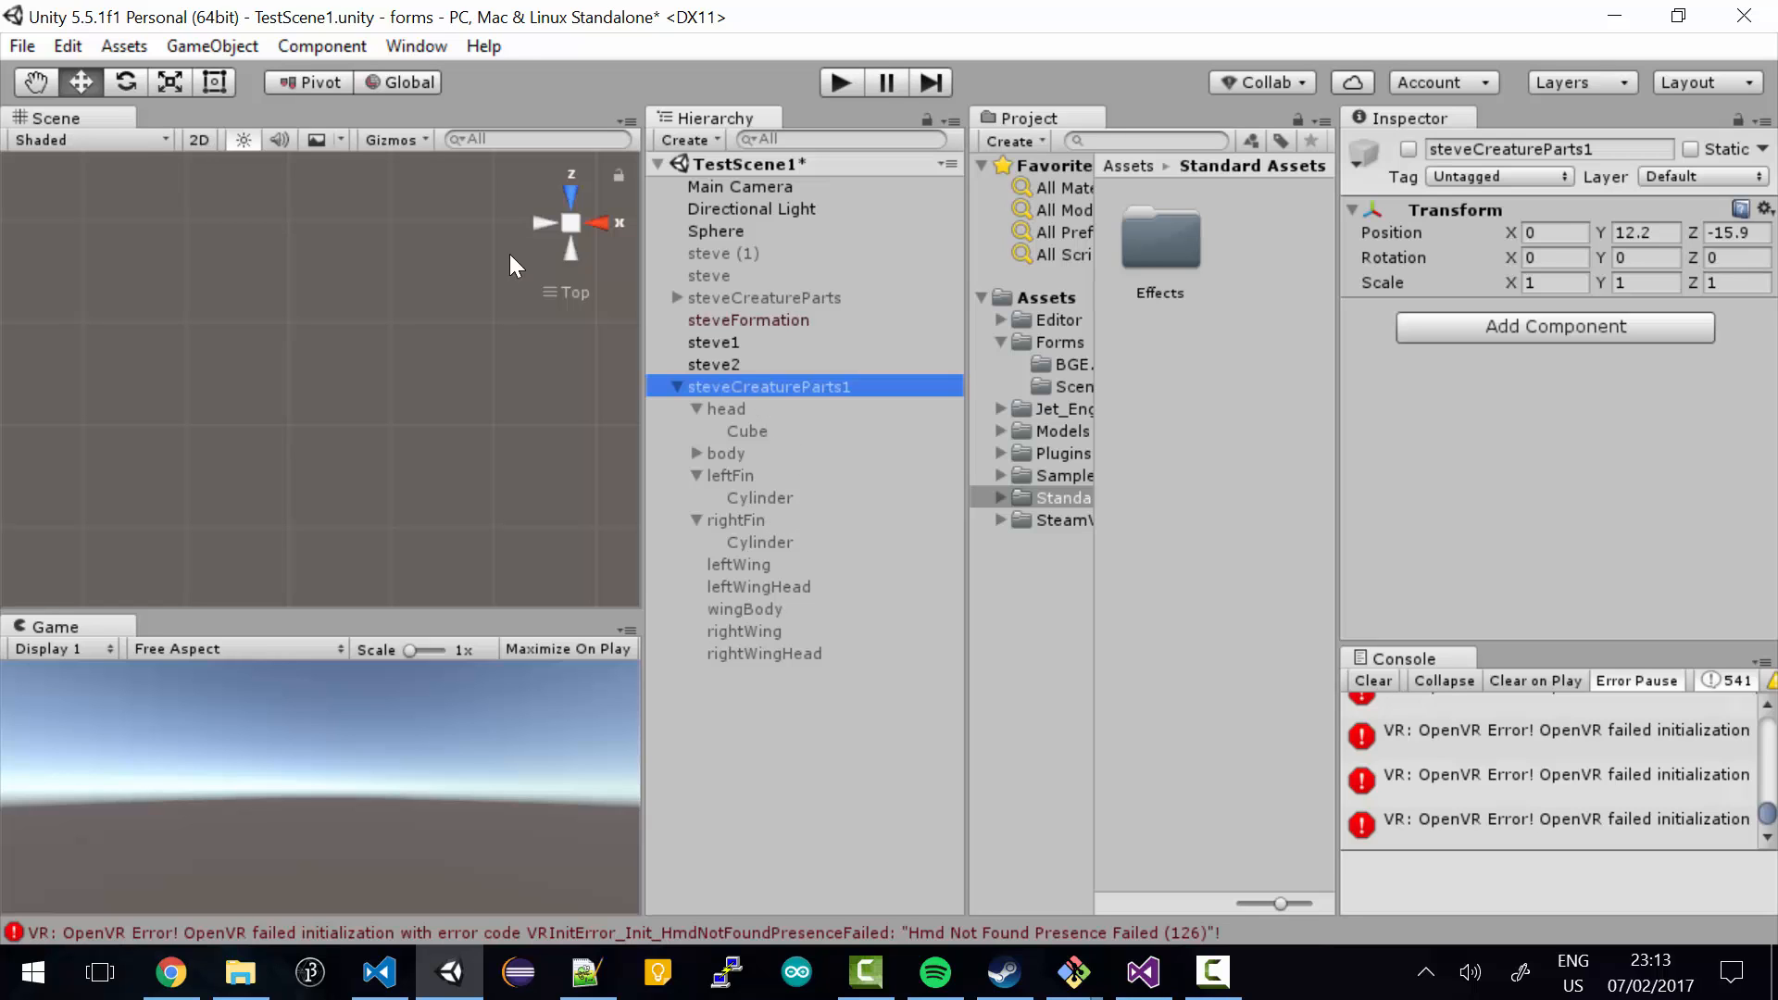
pyautogui.rightClick(764, 383)
pyautogui.moveTo(897, 643)
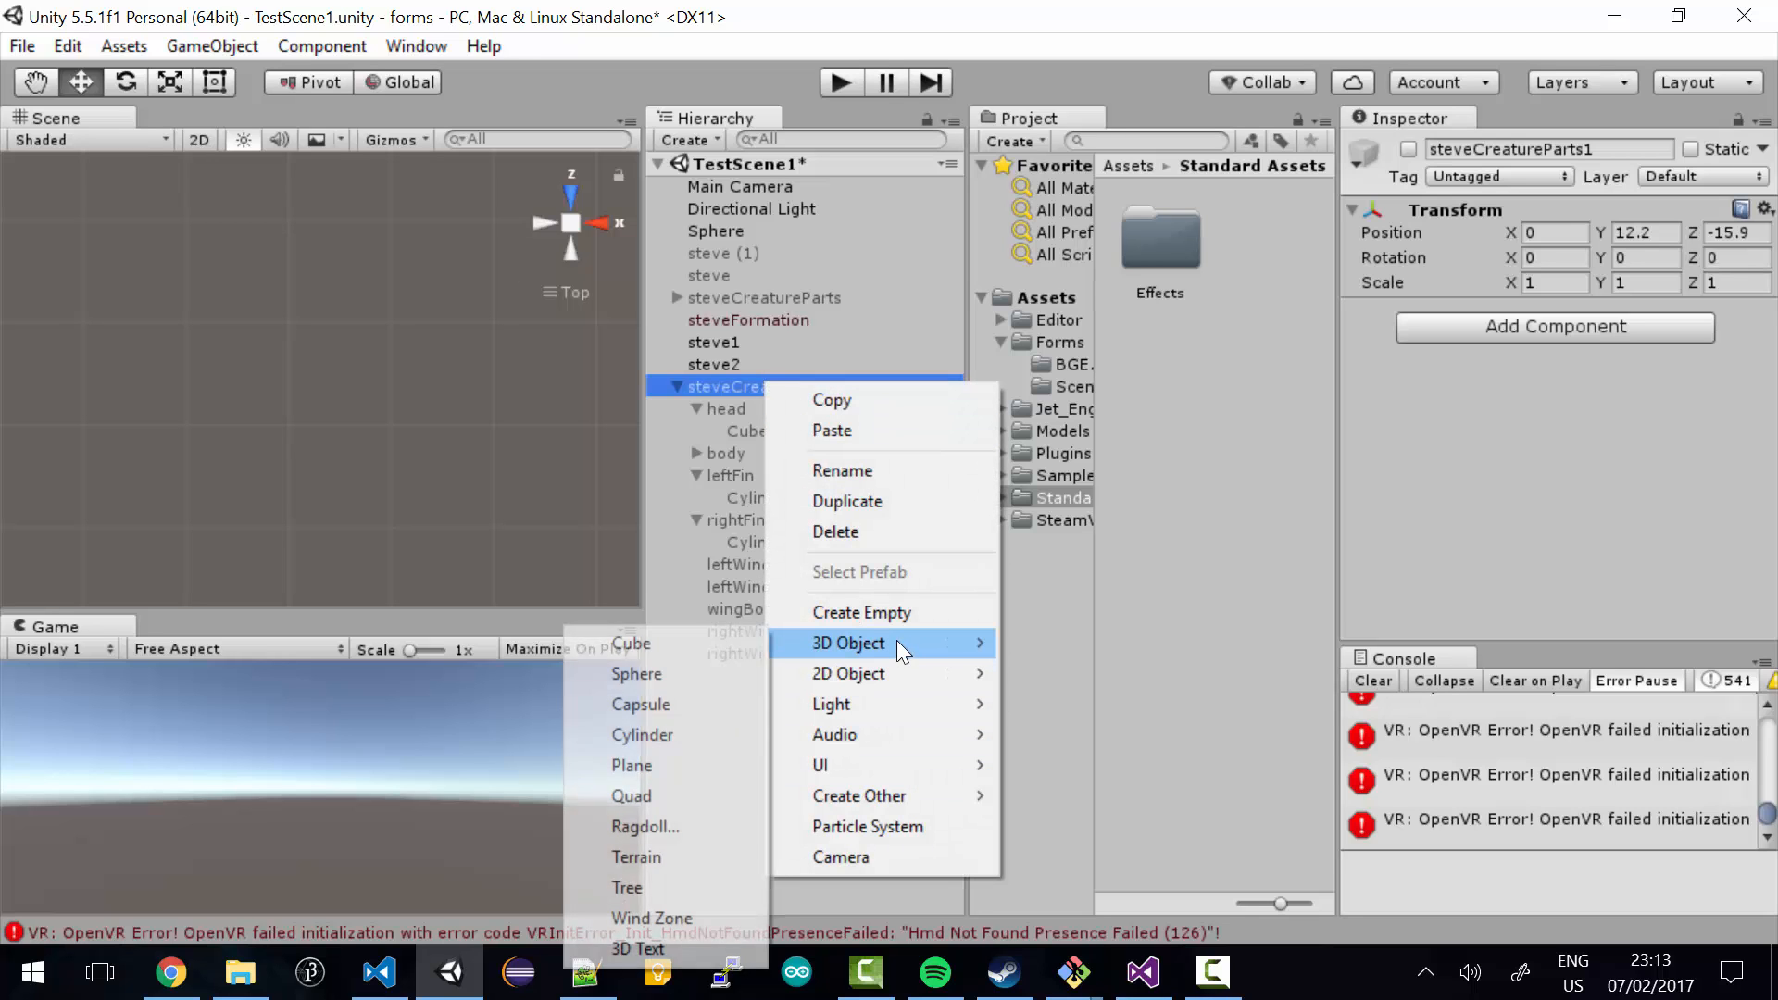
pyautogui.press('Return')
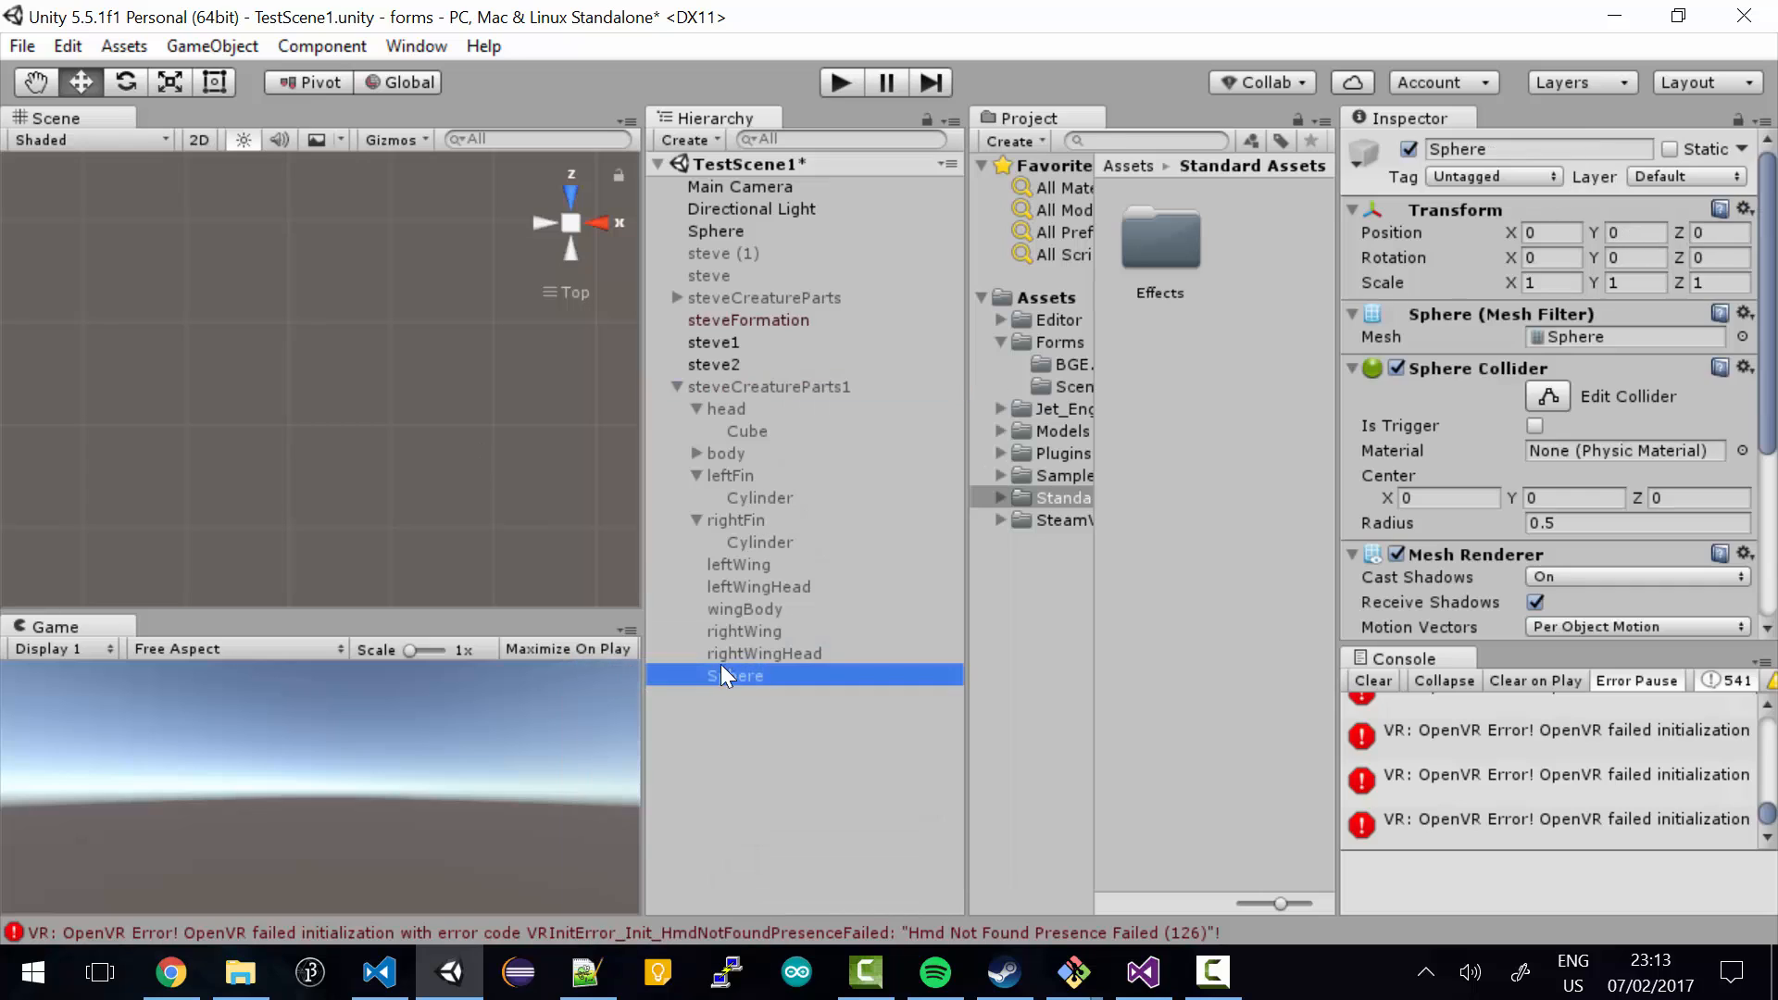
pyautogui.rightClick(737, 674)
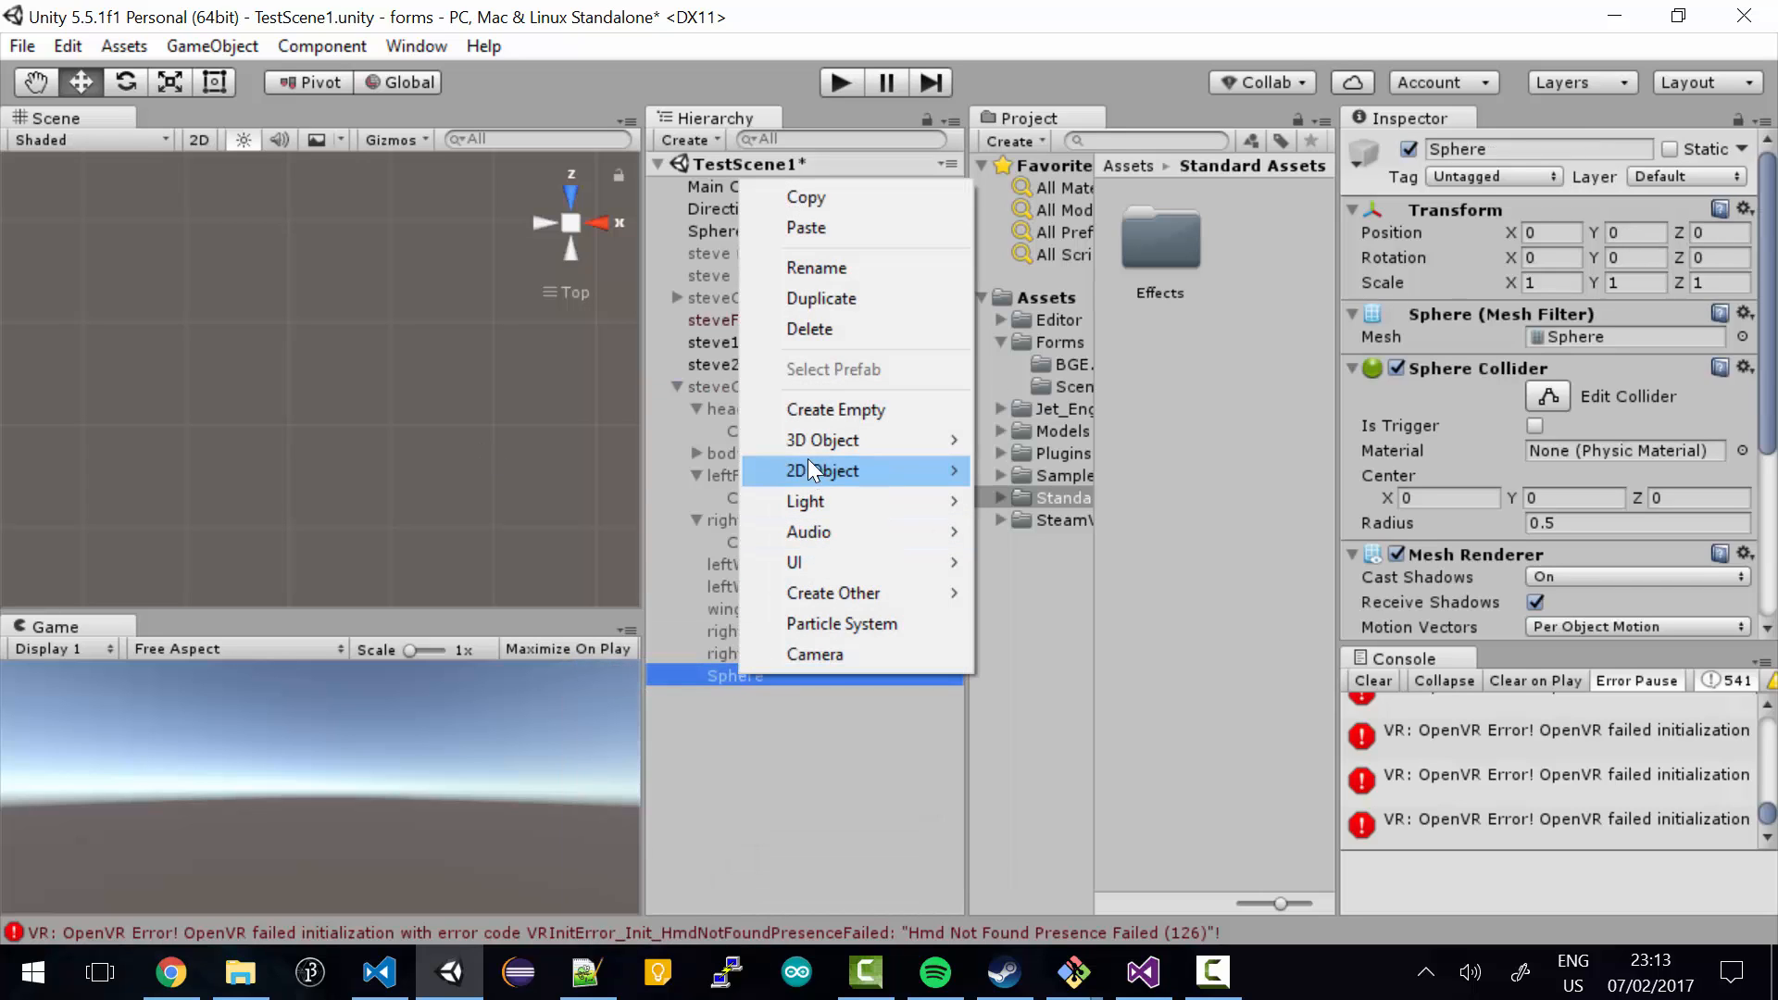
pyautogui.click(819, 270)
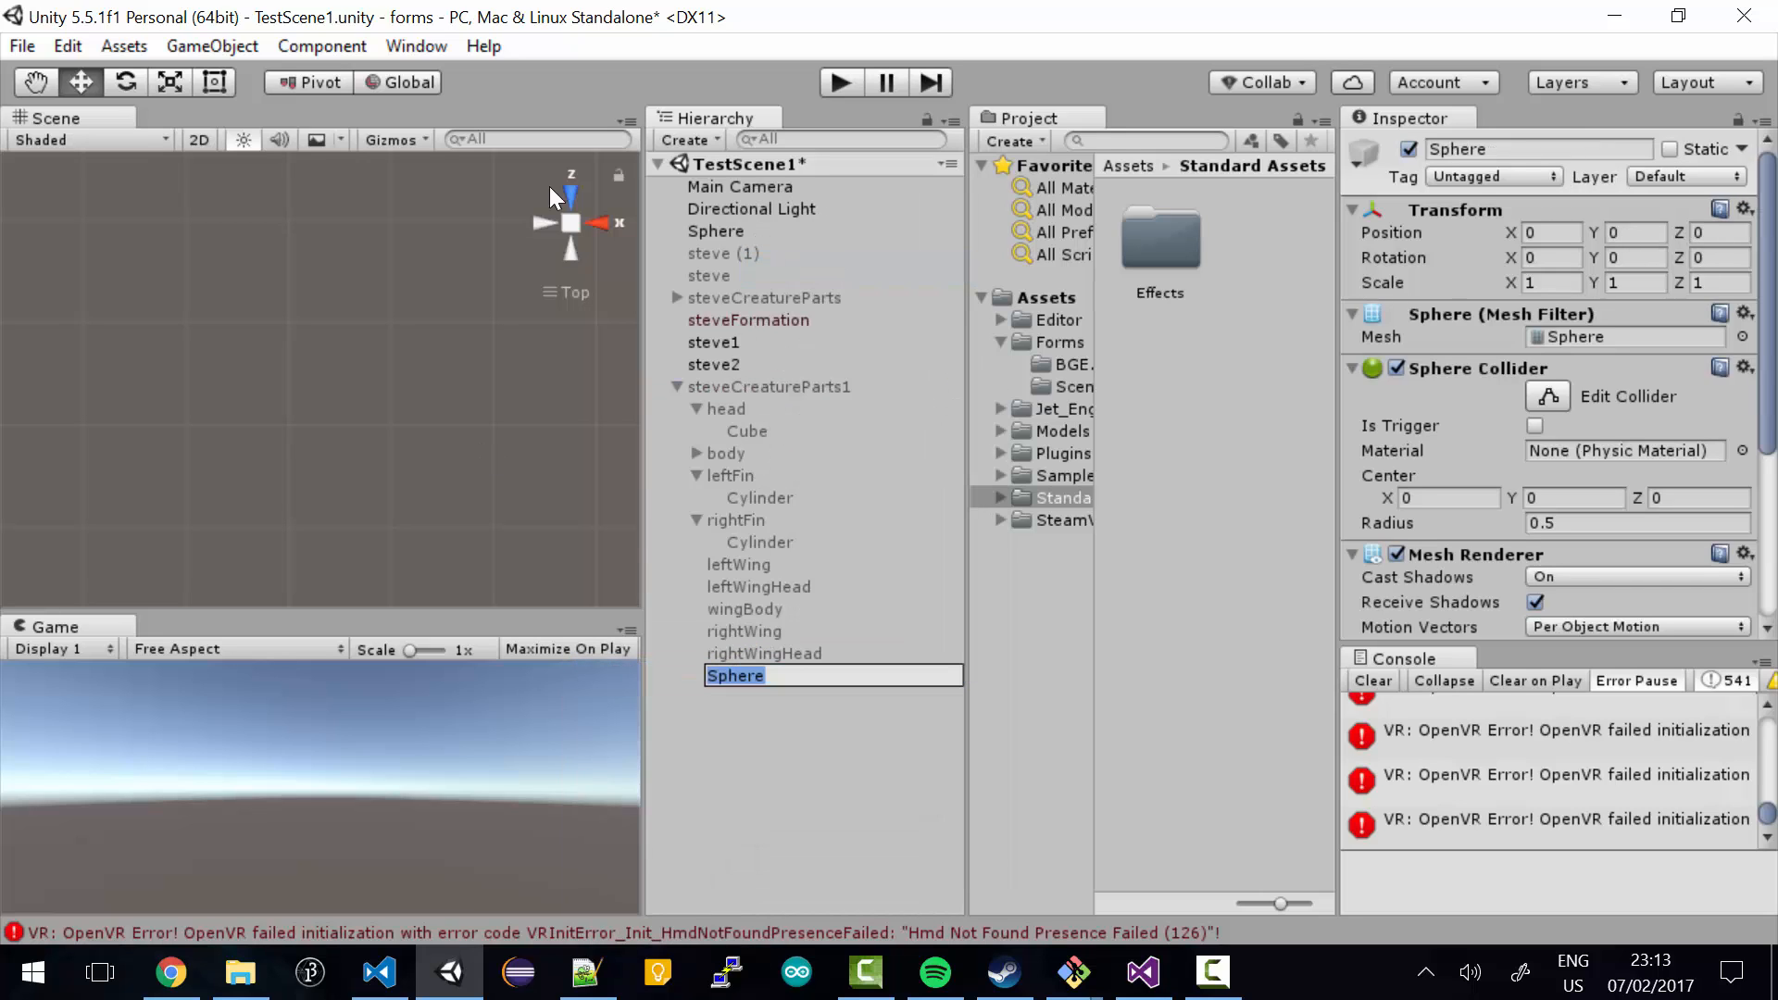
pyautogui.write('tail')
pyautogui.press('Return')
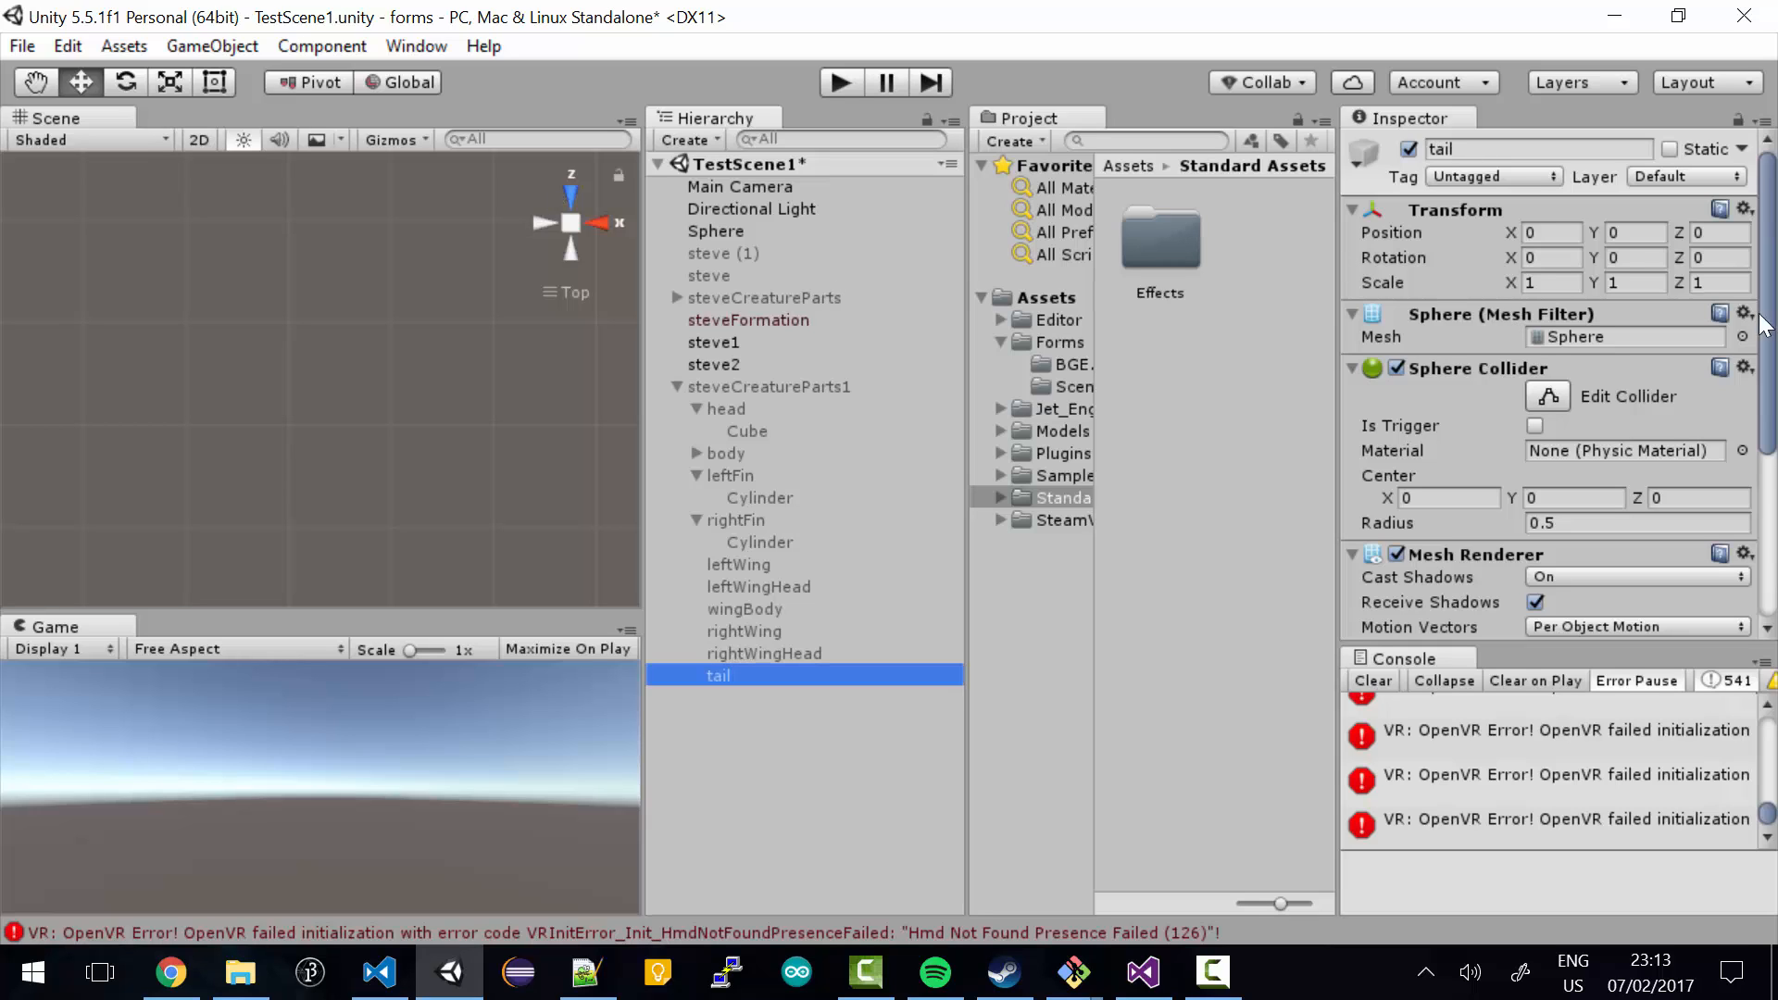
pyautogui.moveTo(1767, 320); pyautogui.dragTo(1768, 483)
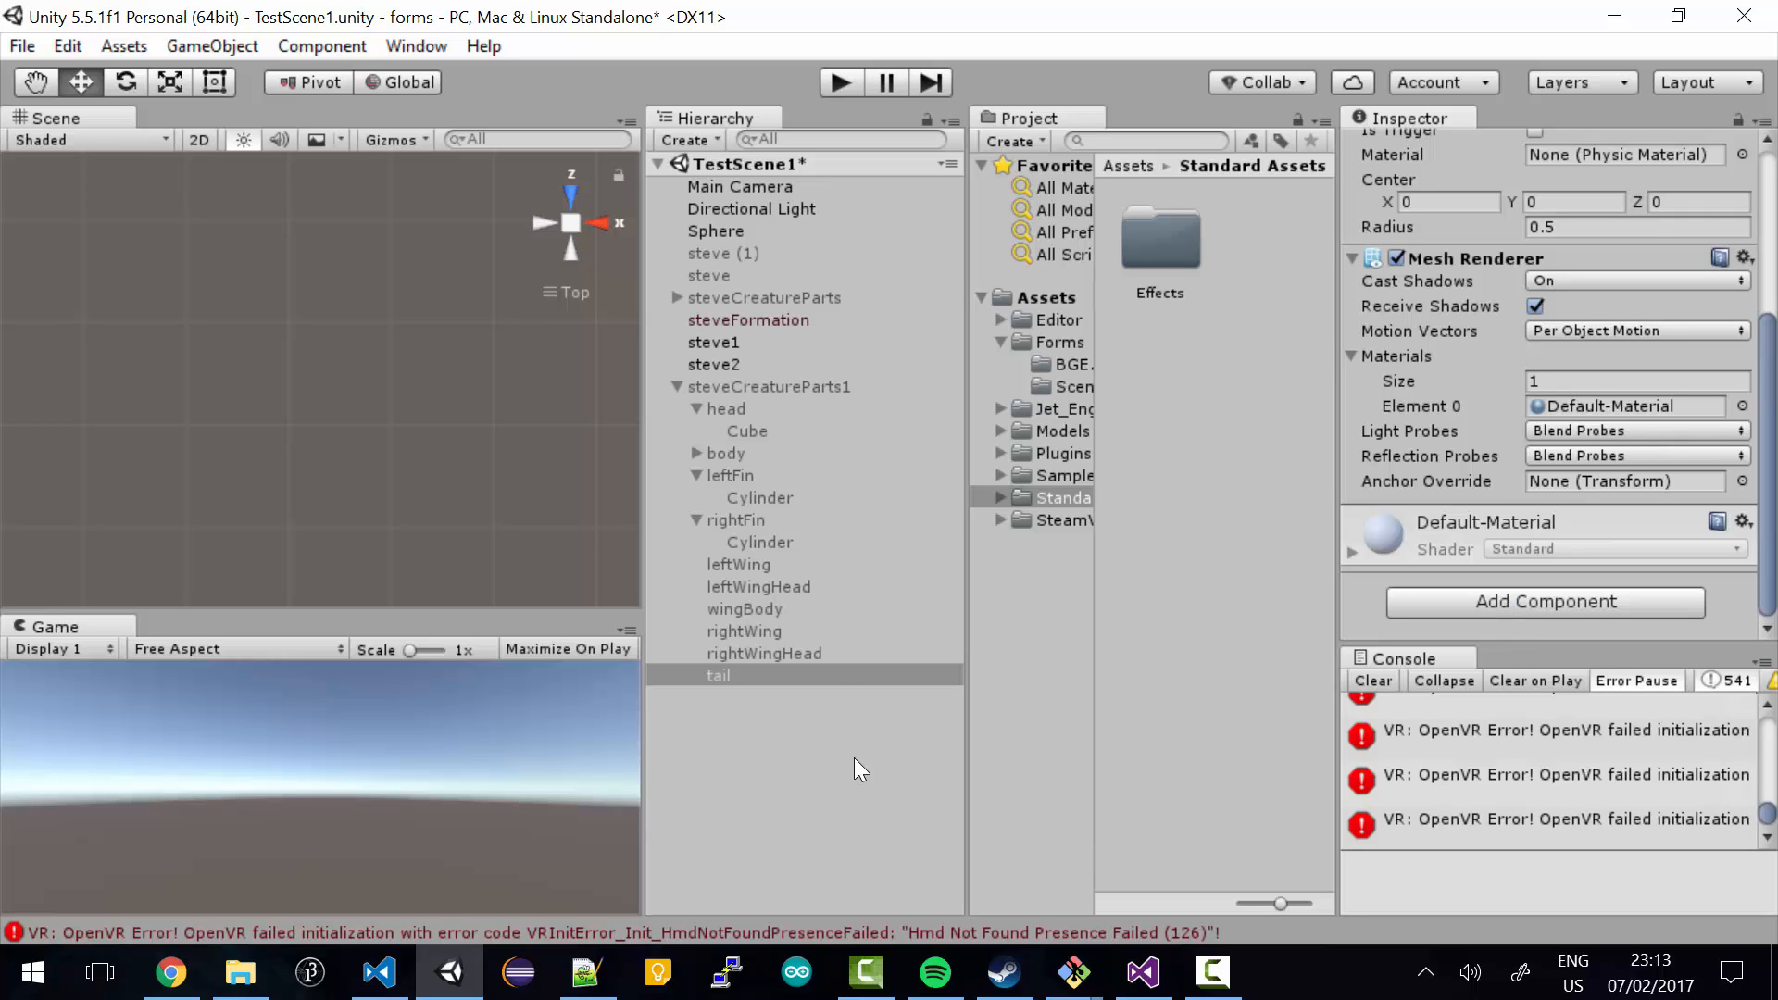
pyautogui.click(1458, 603)
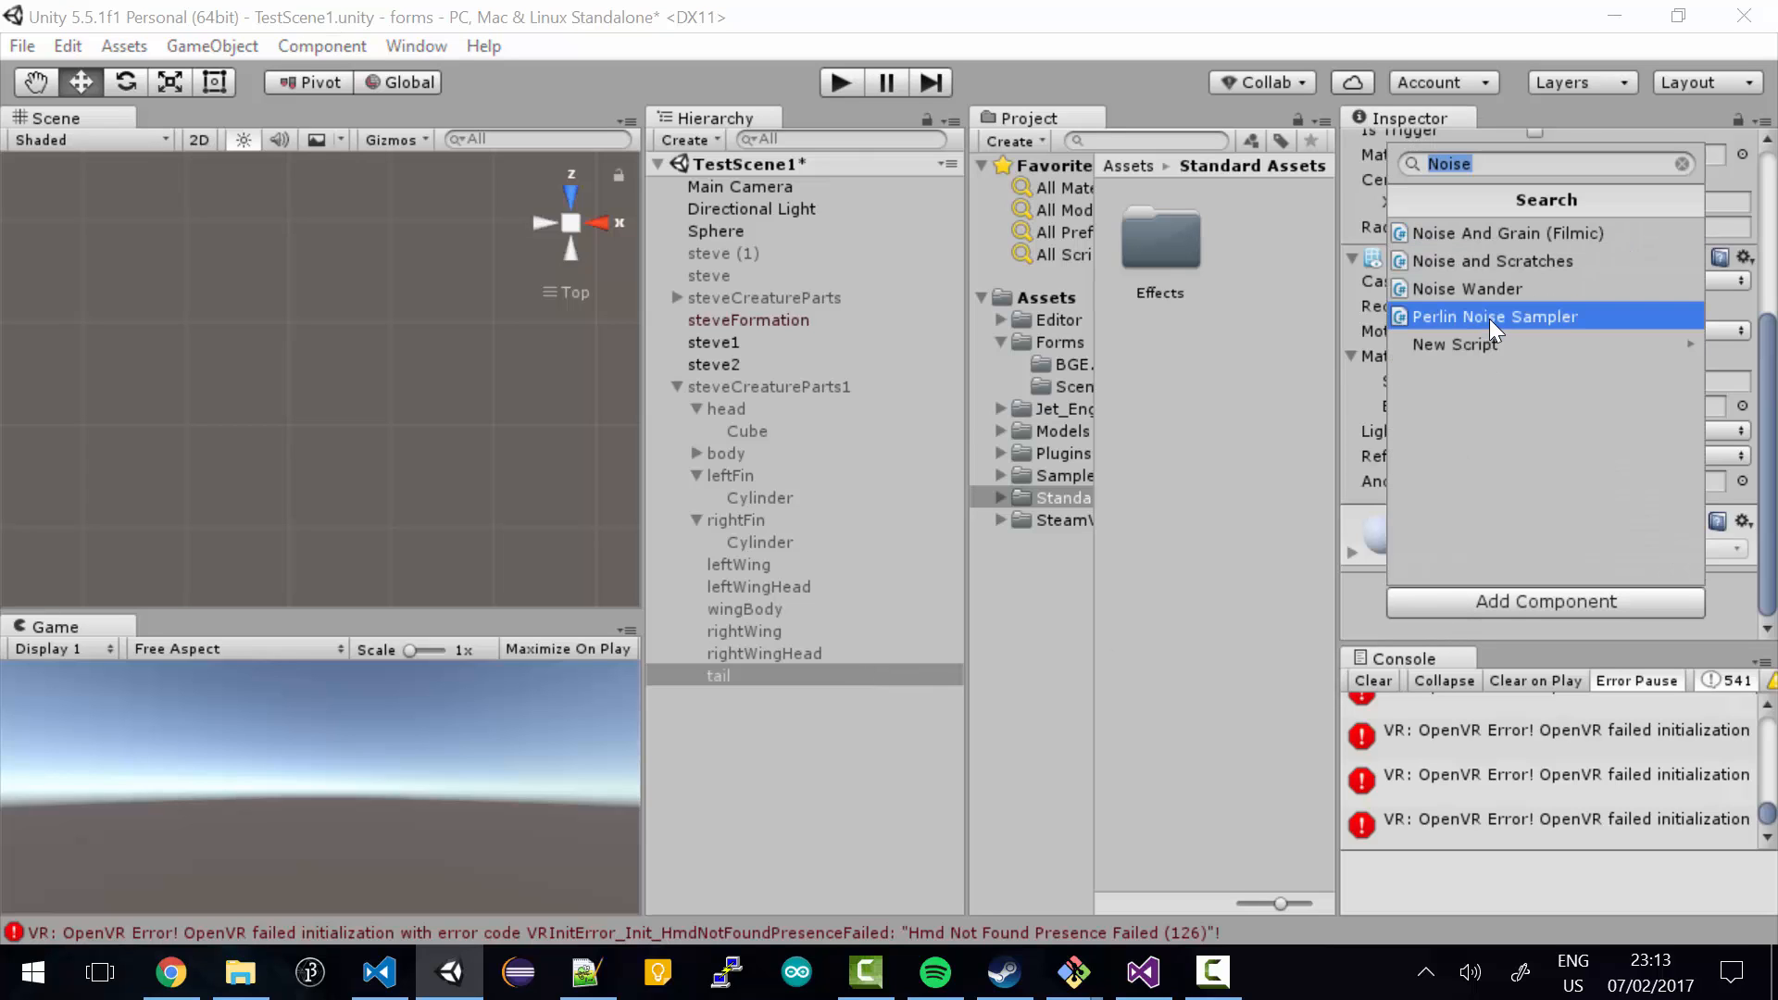
pyautogui.press('BackSpace')
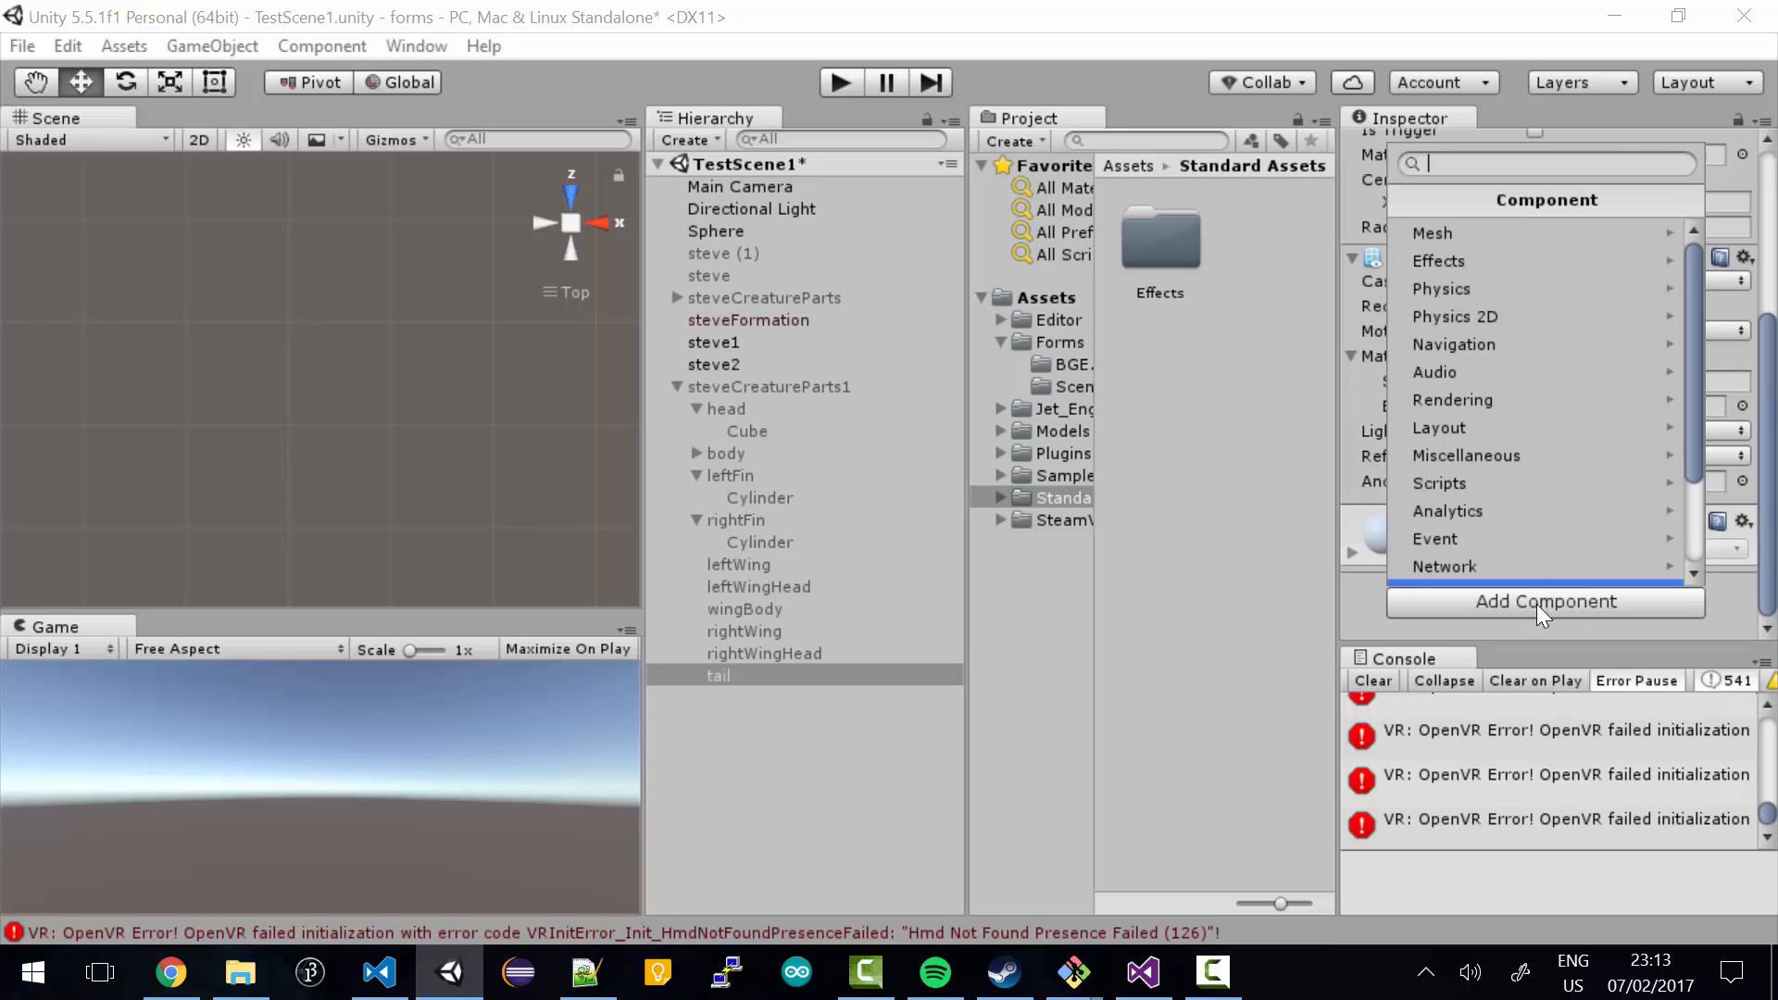
pyautogui.press('Escape')
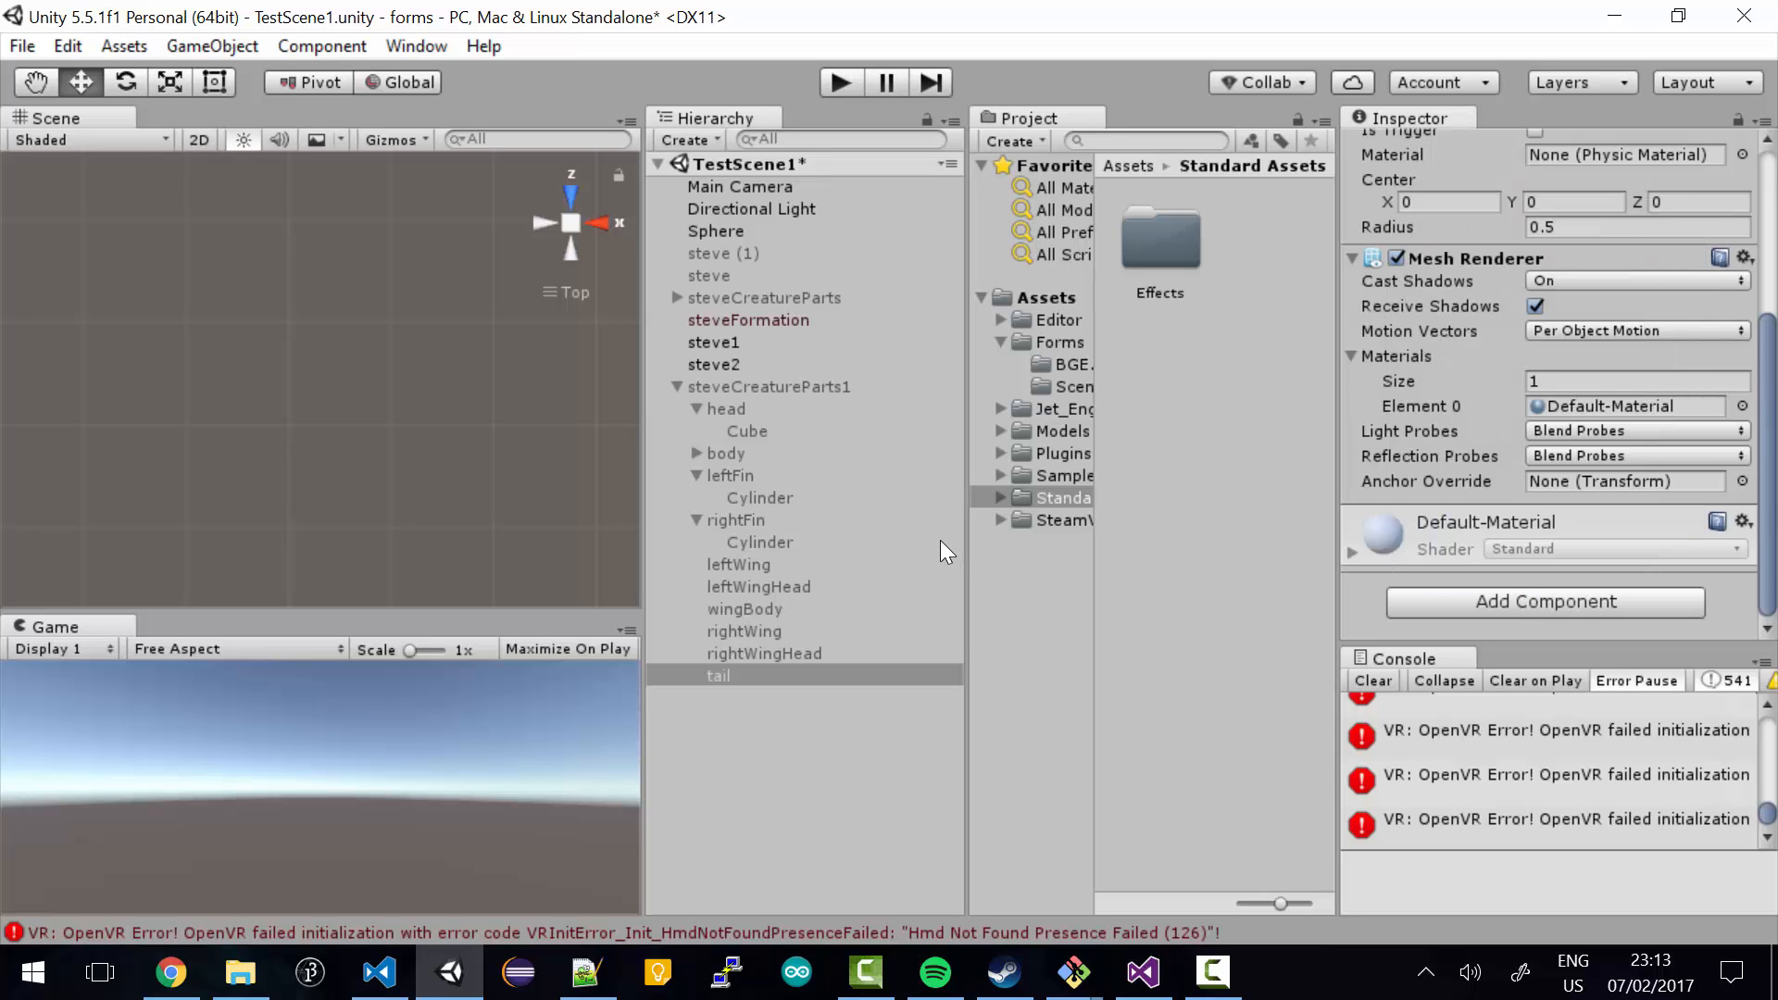
# - Create an empty child object under tail and rename it tailGen
pyautogui.rightClick(774, 674)
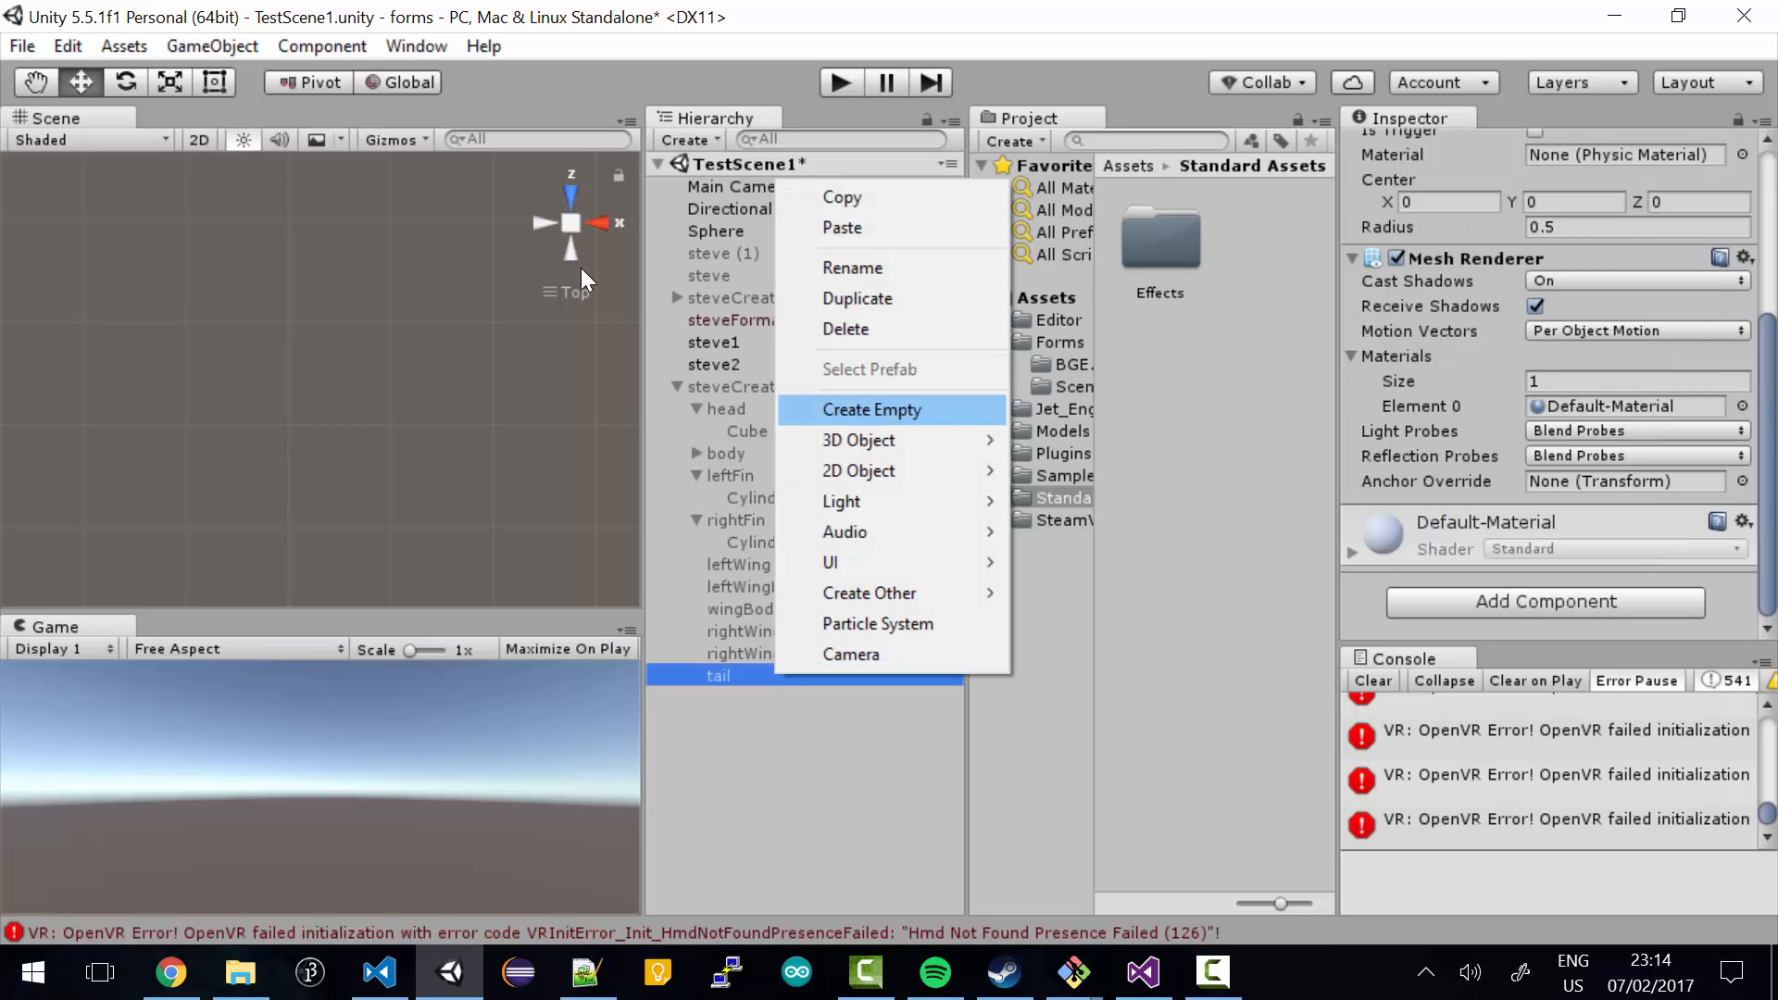
pyautogui.click(871, 410)
pyautogui.rightClick(854, 695)
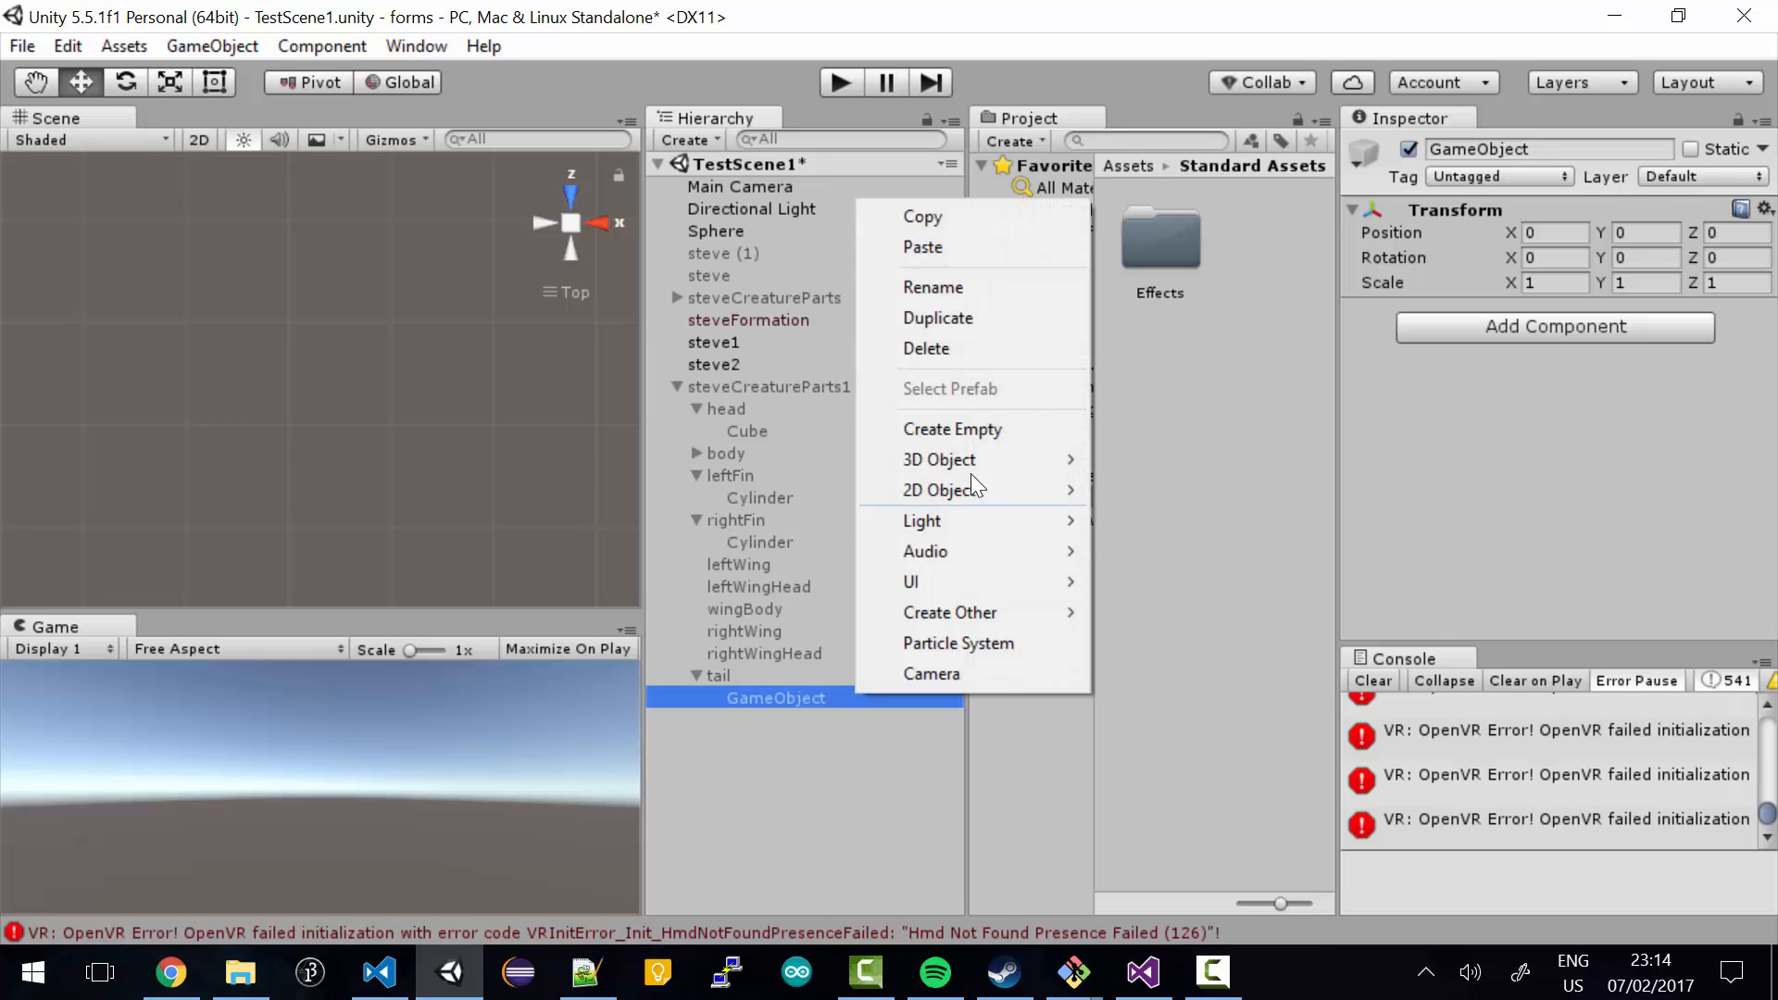
pyautogui.click(957, 294)
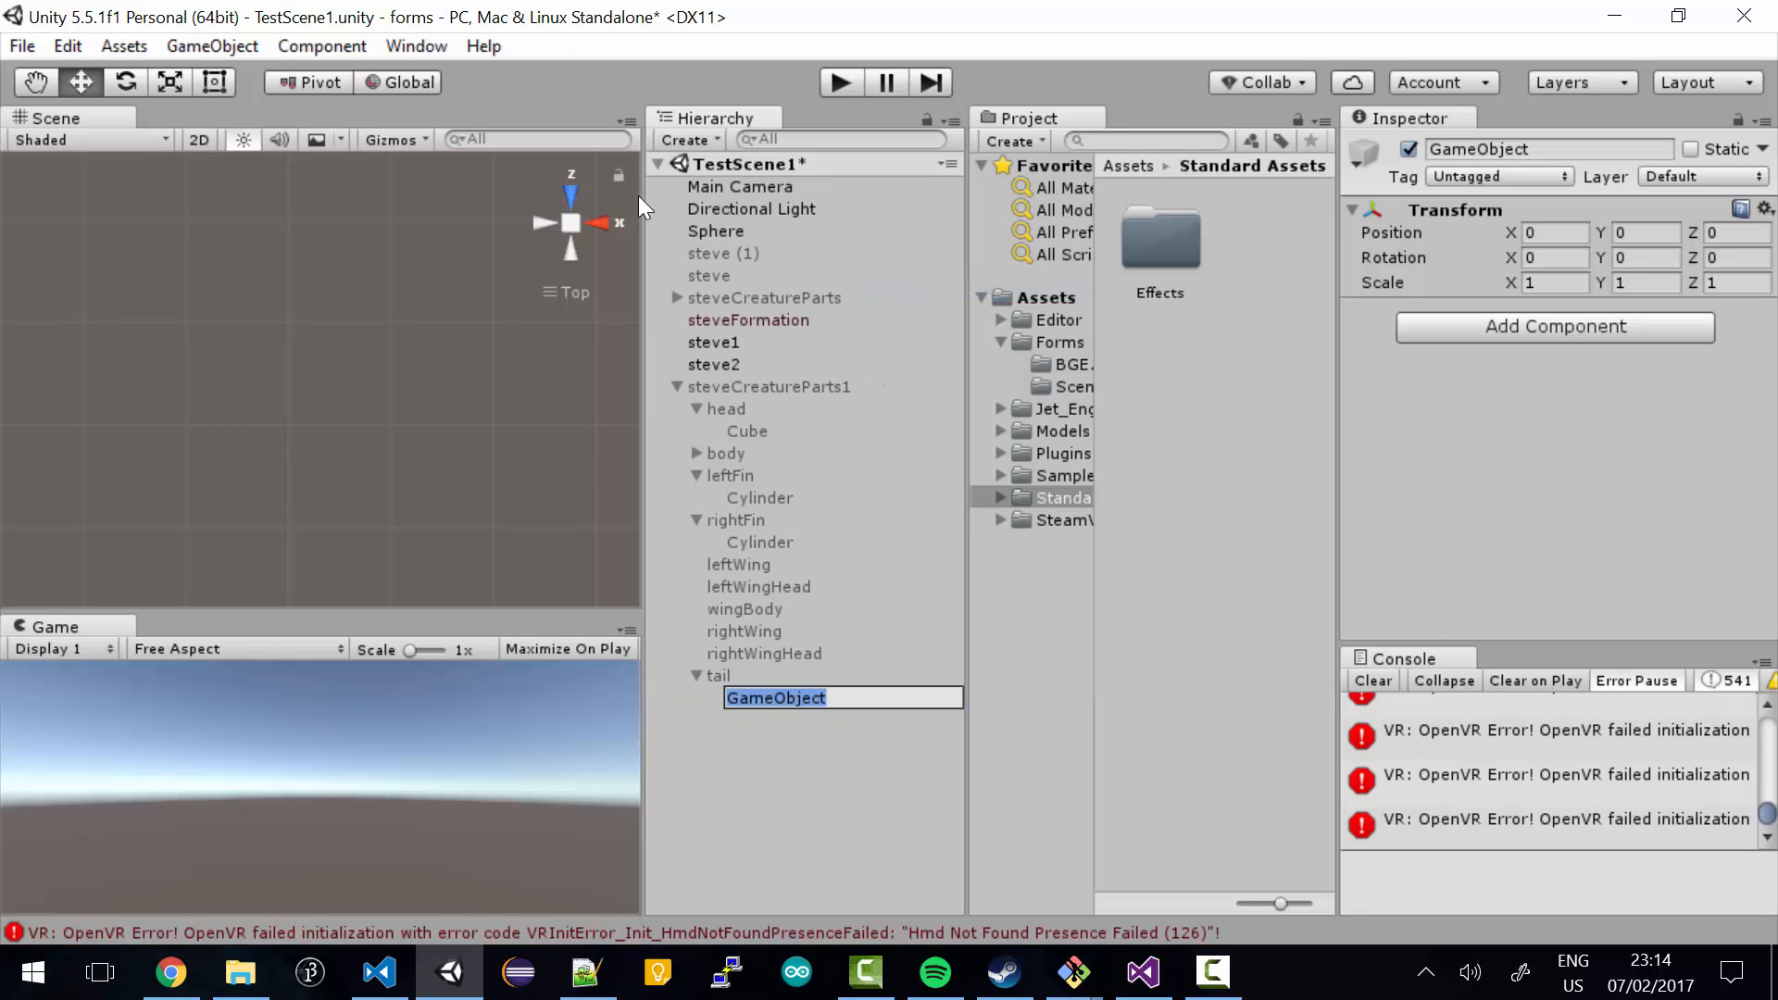
pyautogui.write('tailGen')
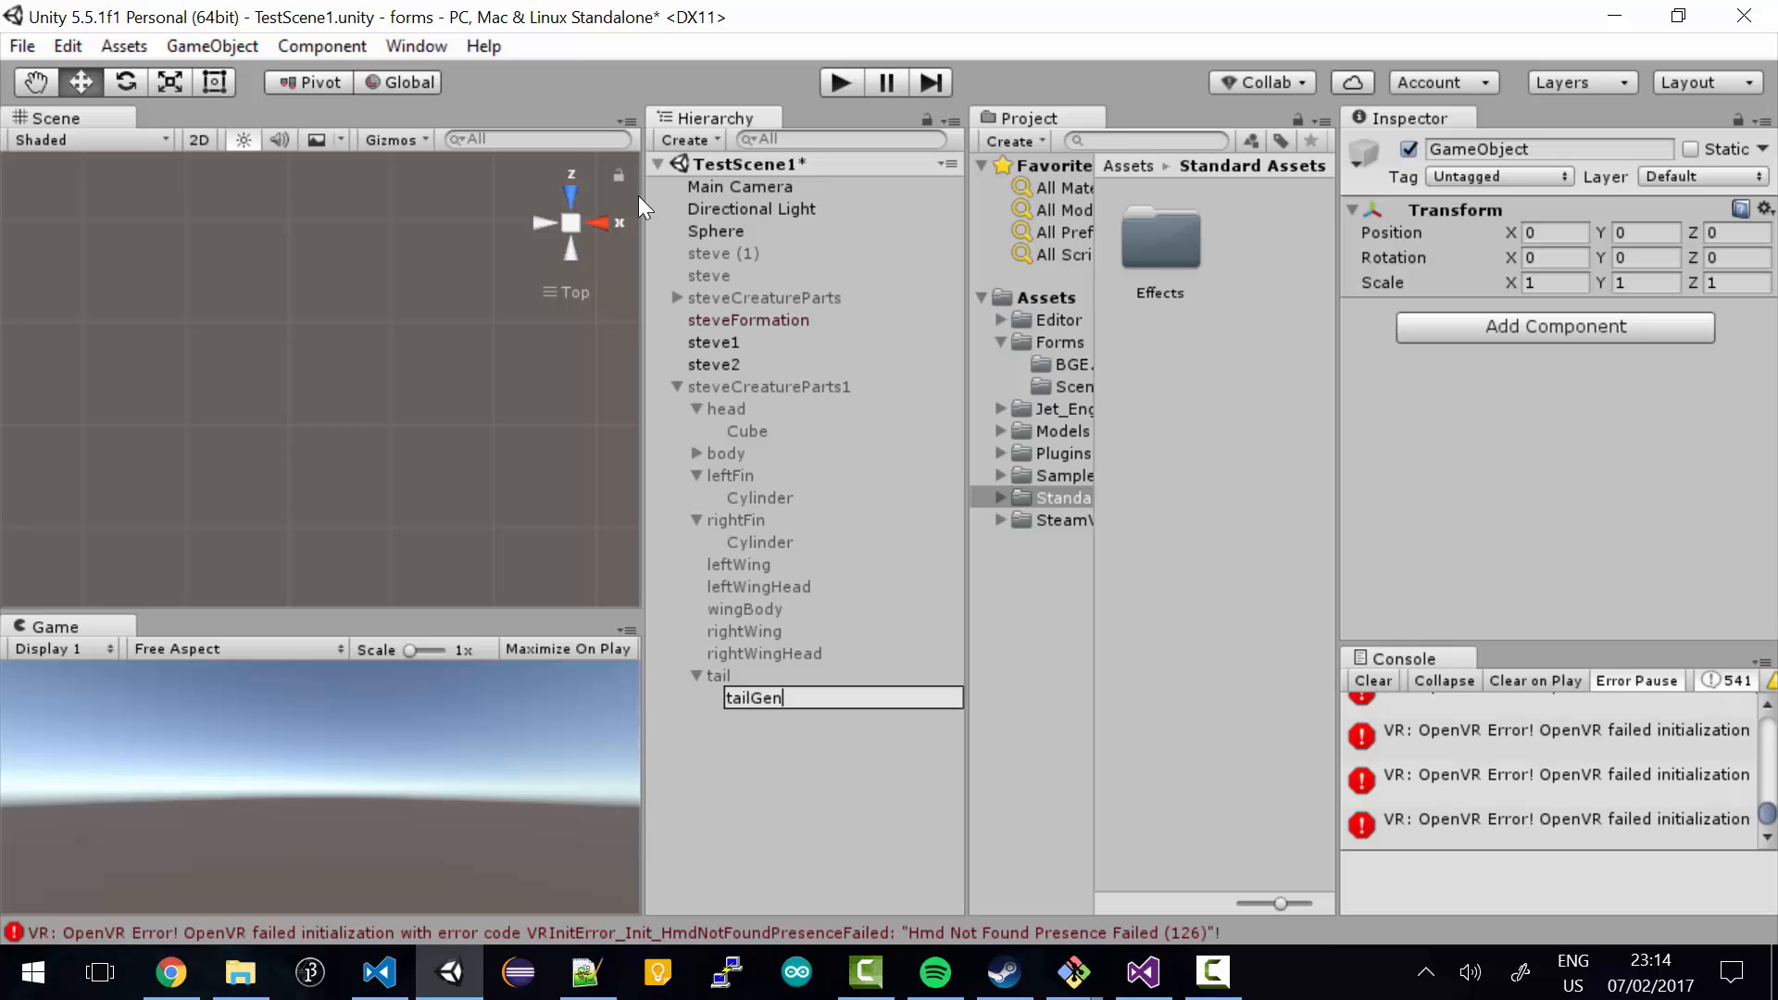
pyautogui.press('Return')
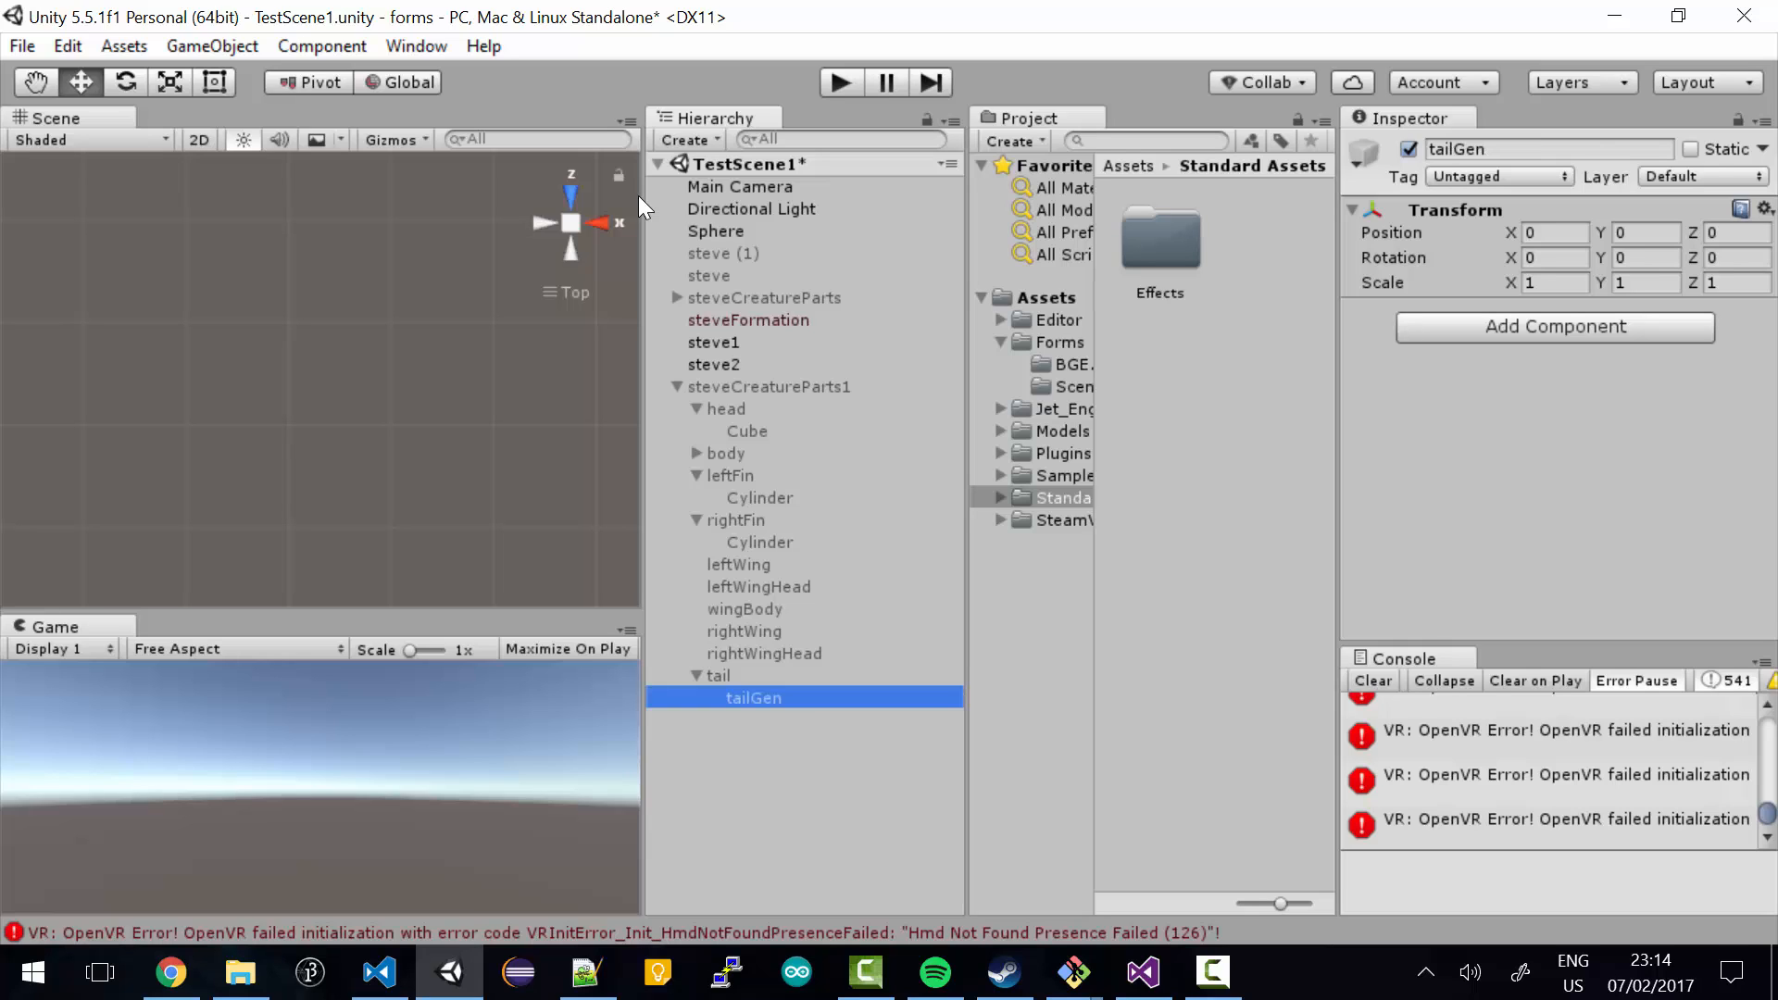
# - Add the Creature Generator script component to tailGen
pyautogui.click(1537, 329)
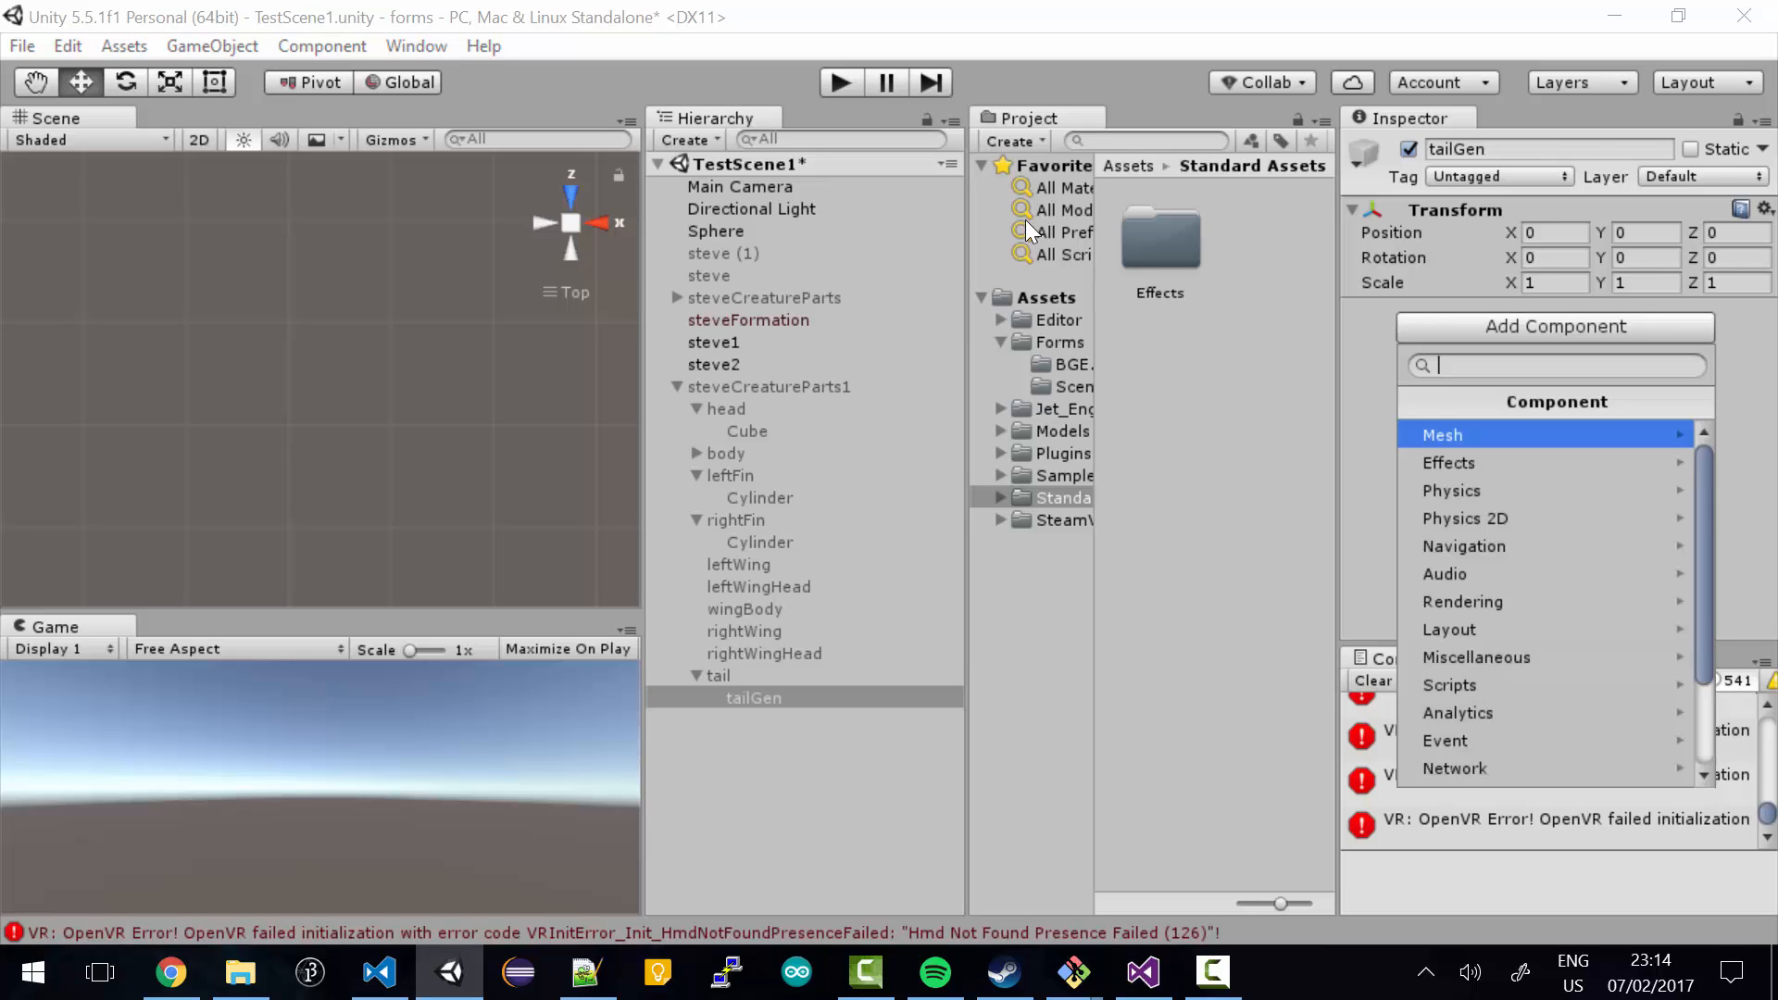
pyautogui.write('Tail')
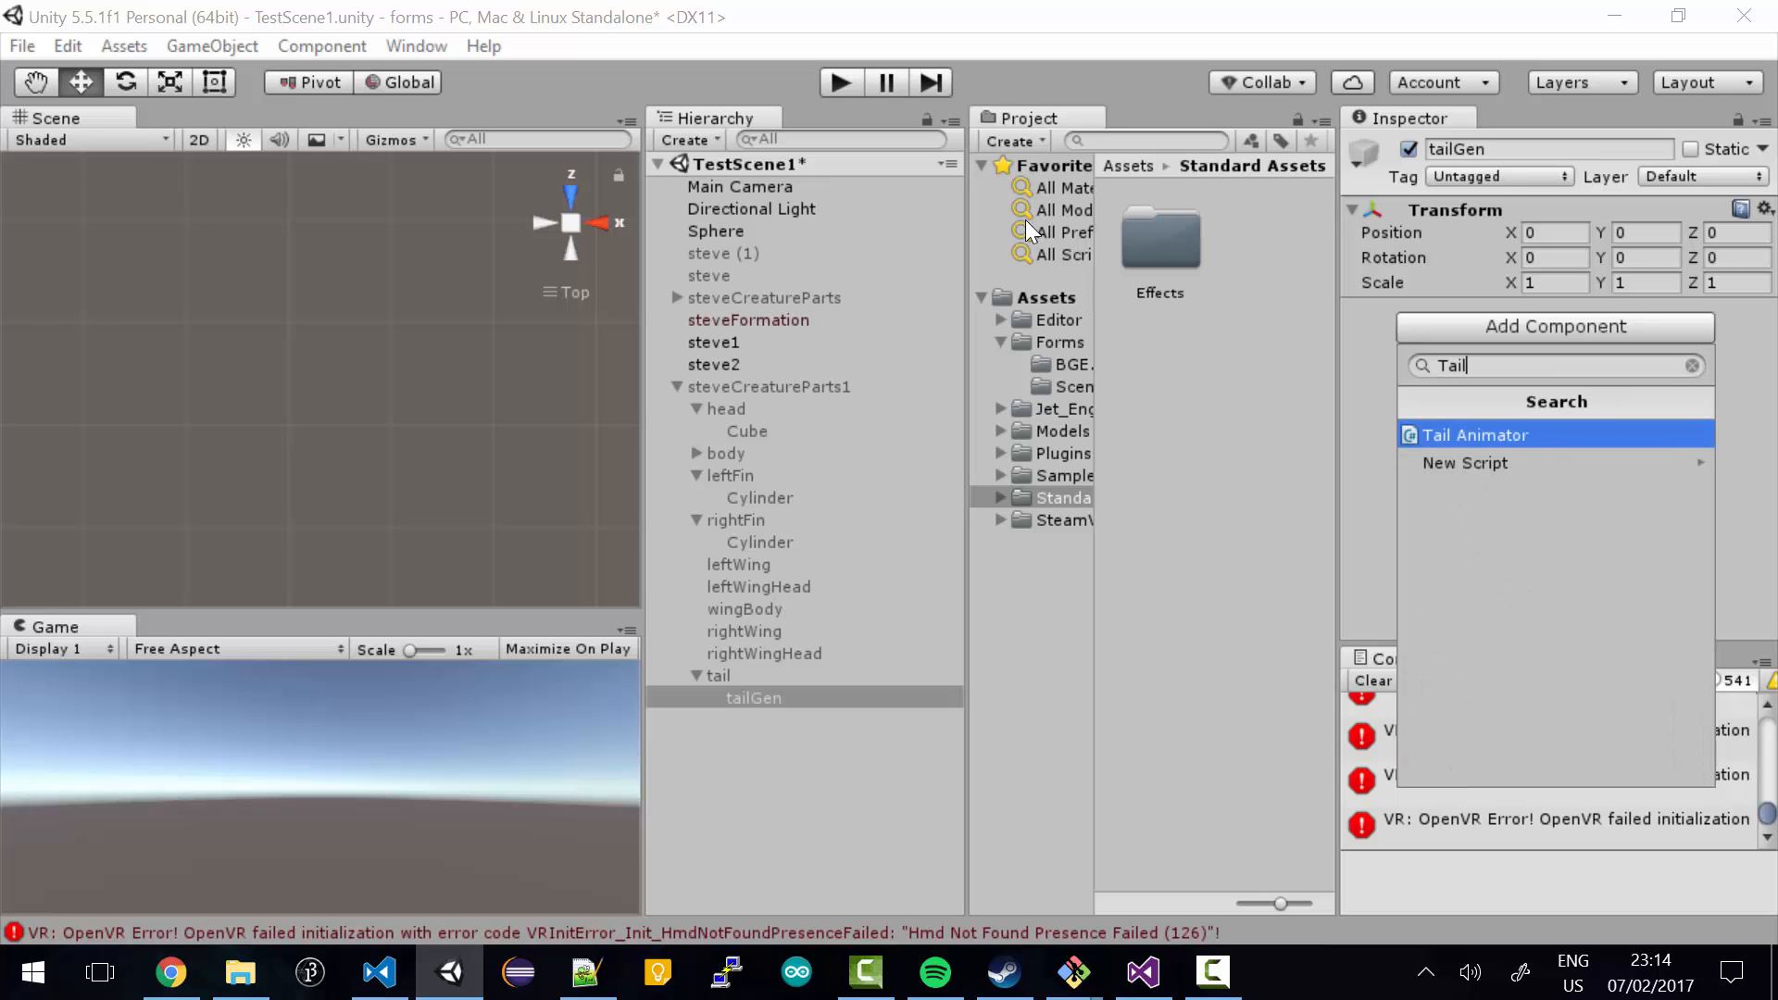
pyautogui.press('BackSpace')
pyautogui.press('BackSpace')
pyautogui.press('BackSpace')
pyautogui.press('BackSpace')
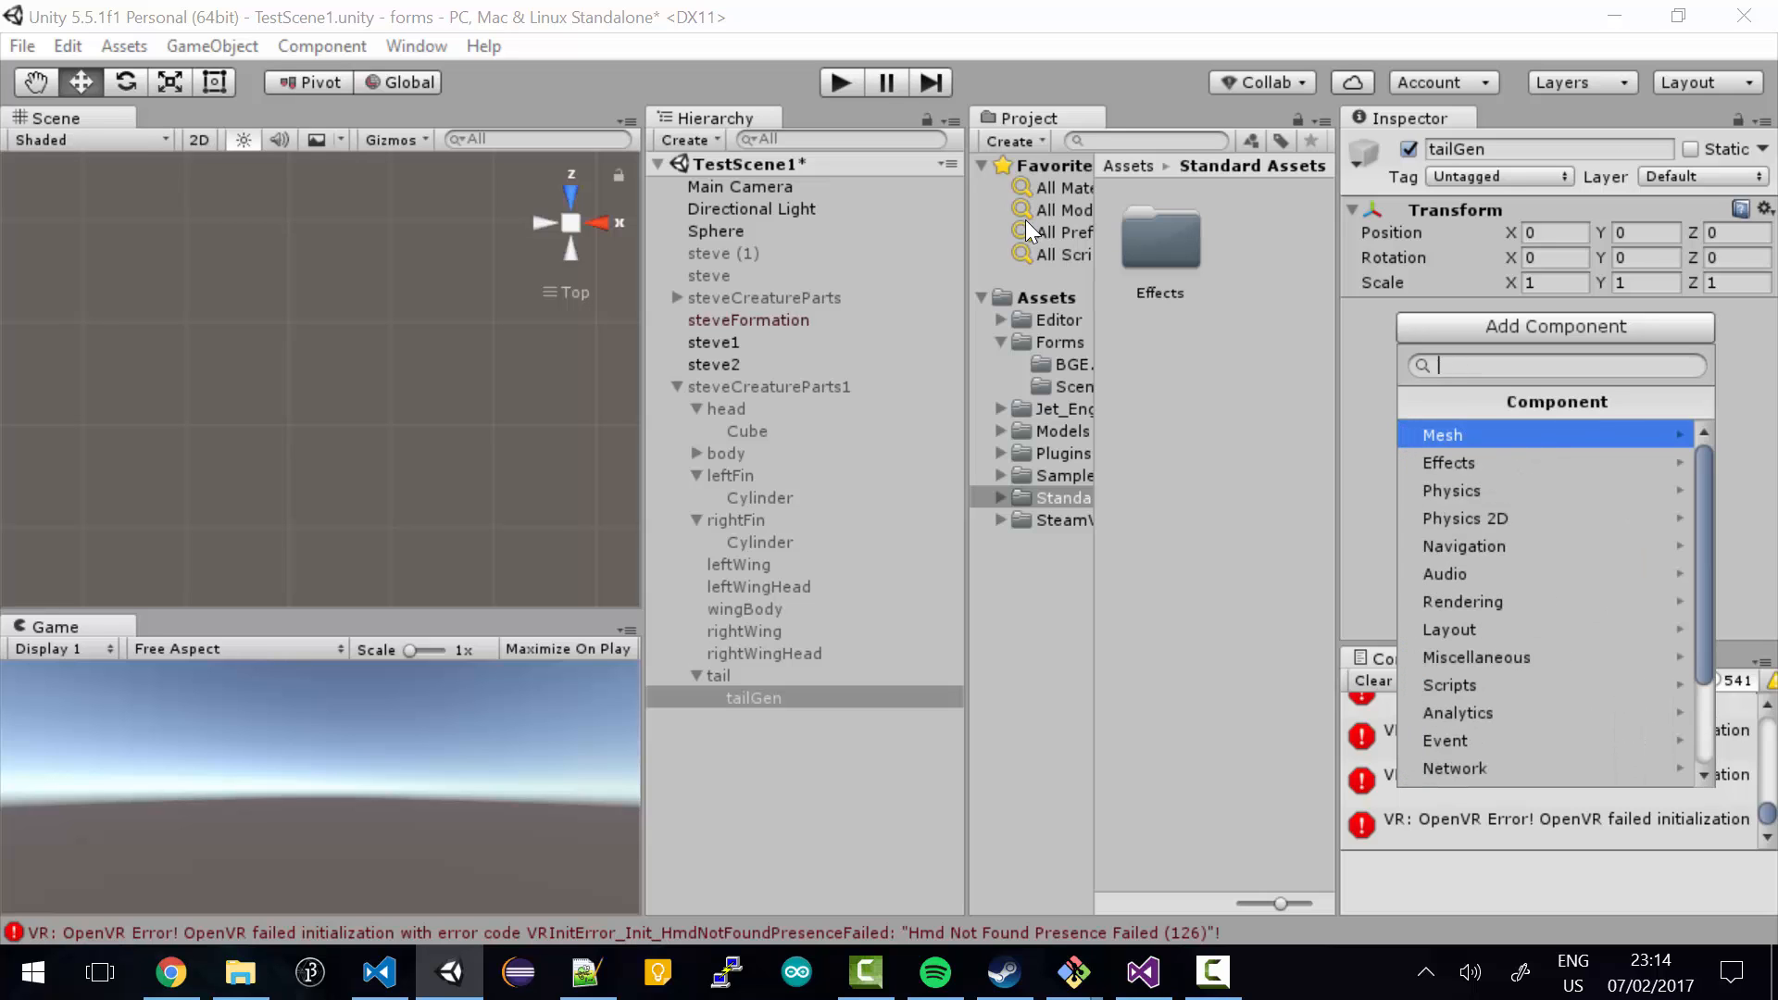
pyautogui.write('Creat')
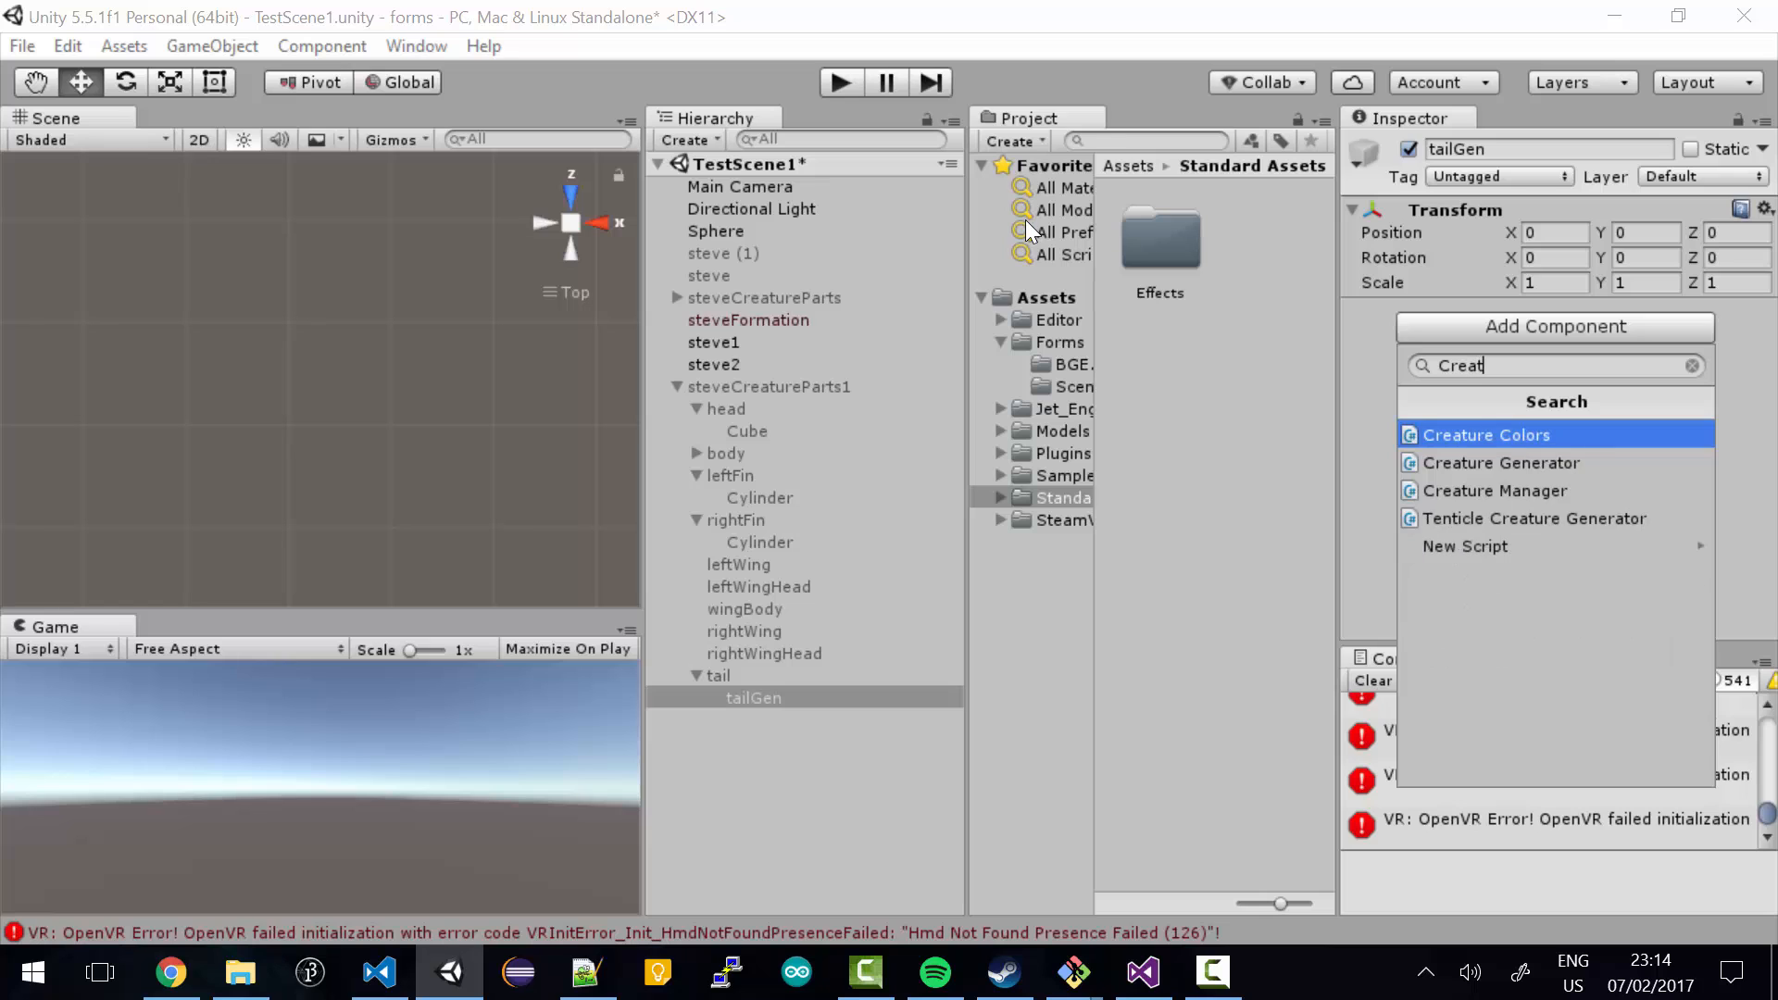
pyautogui.press('Down')
pyautogui.press('Return')
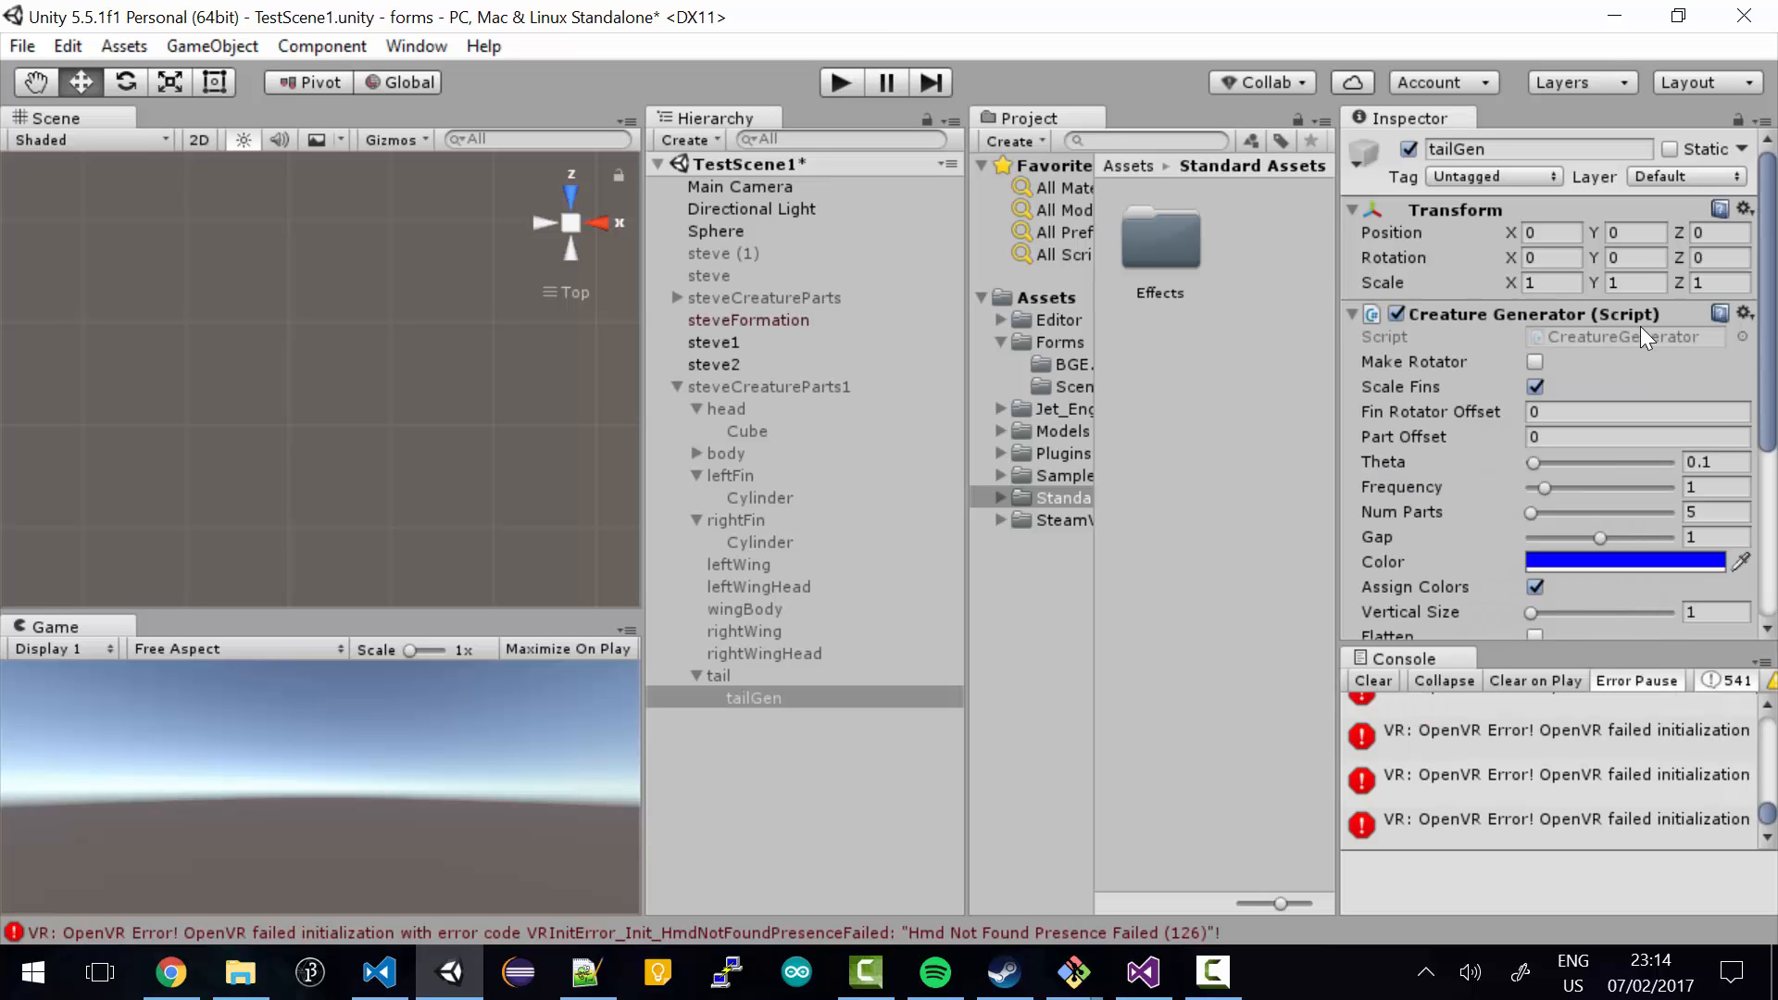
# - Set tailGen's Creature Generator Theta to 3.68 and Frequency to 1.6
pyautogui.scroll(-5, 1742, 370)
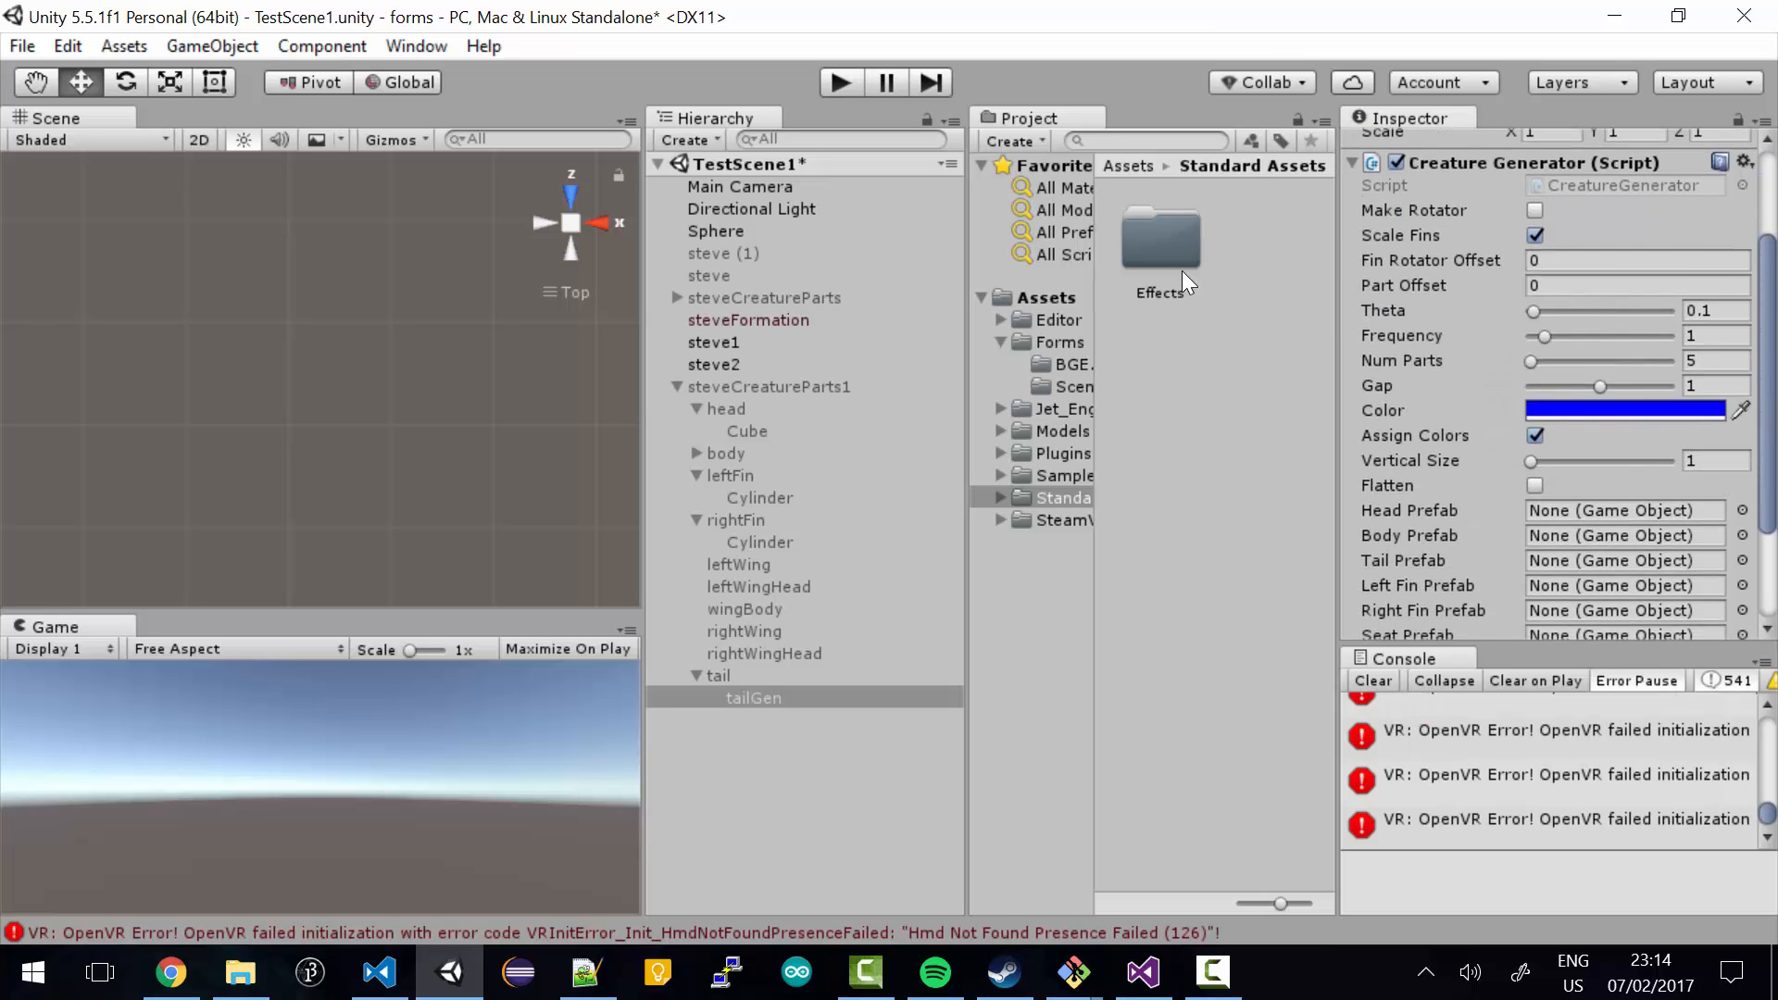
pyautogui.click(1722, 312)
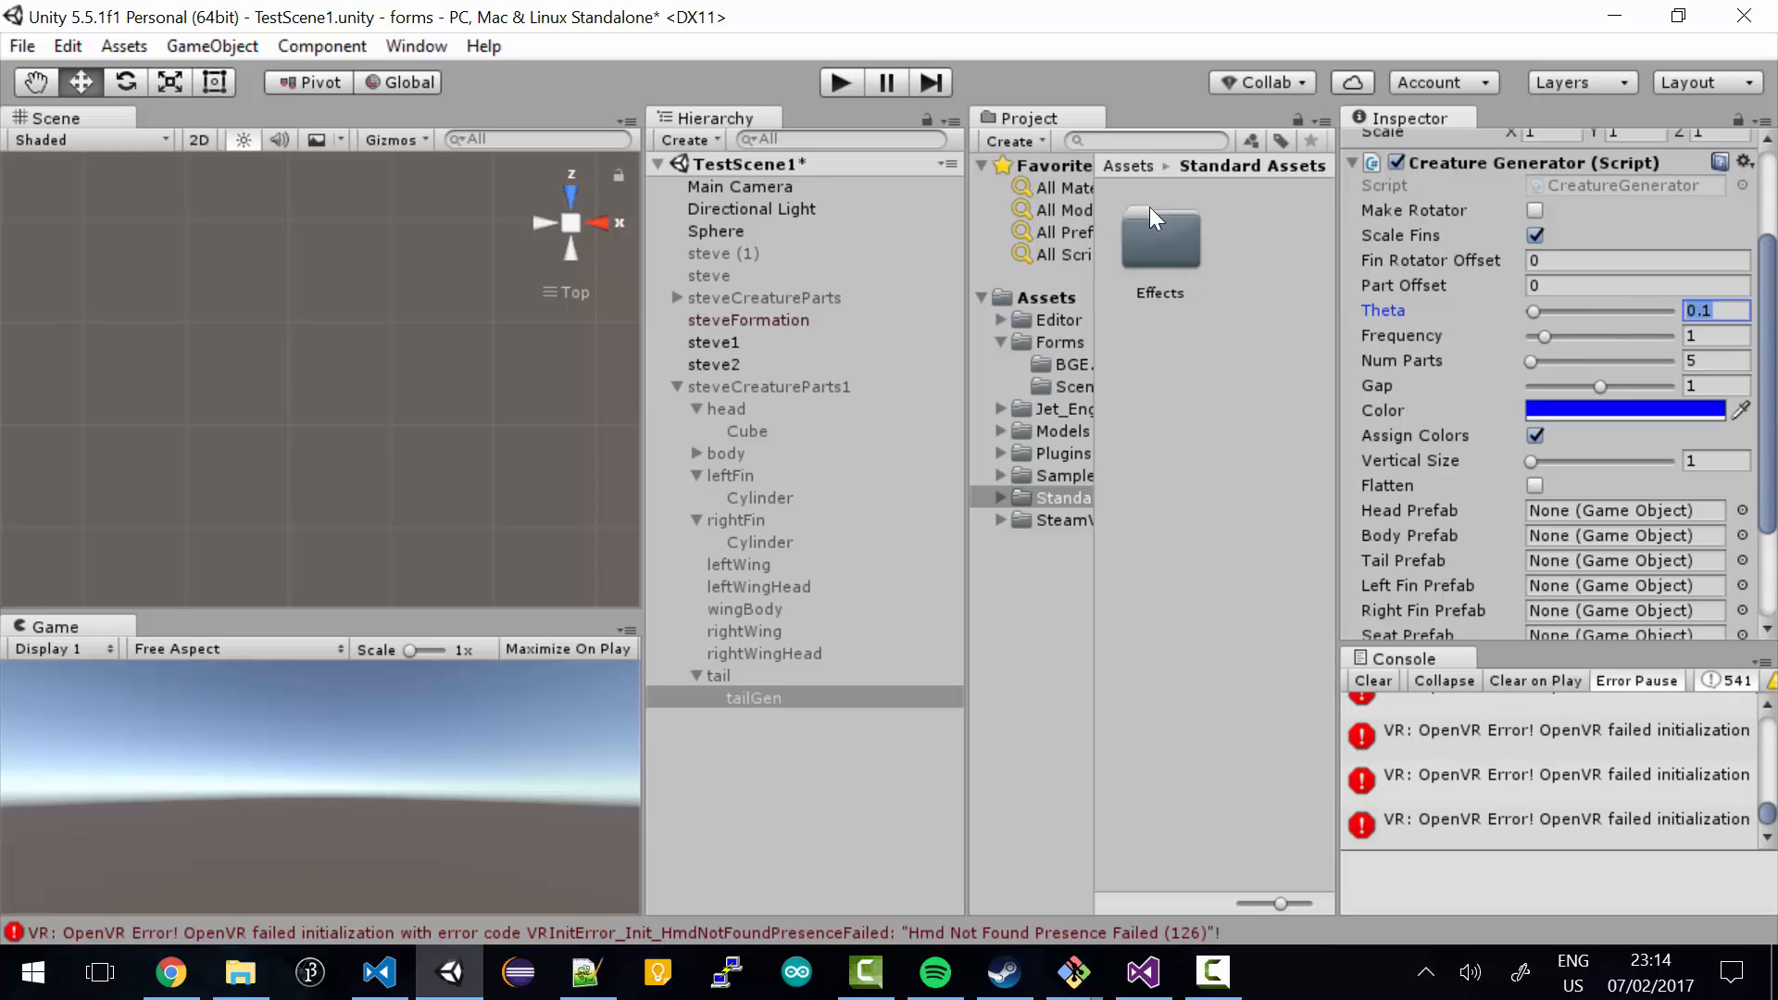
pyautogui.click(1722, 336)
pyautogui.click(1728, 310)
pyautogui.write('3.68')
pyautogui.press('Tab')
pyautogui.write('1.6')
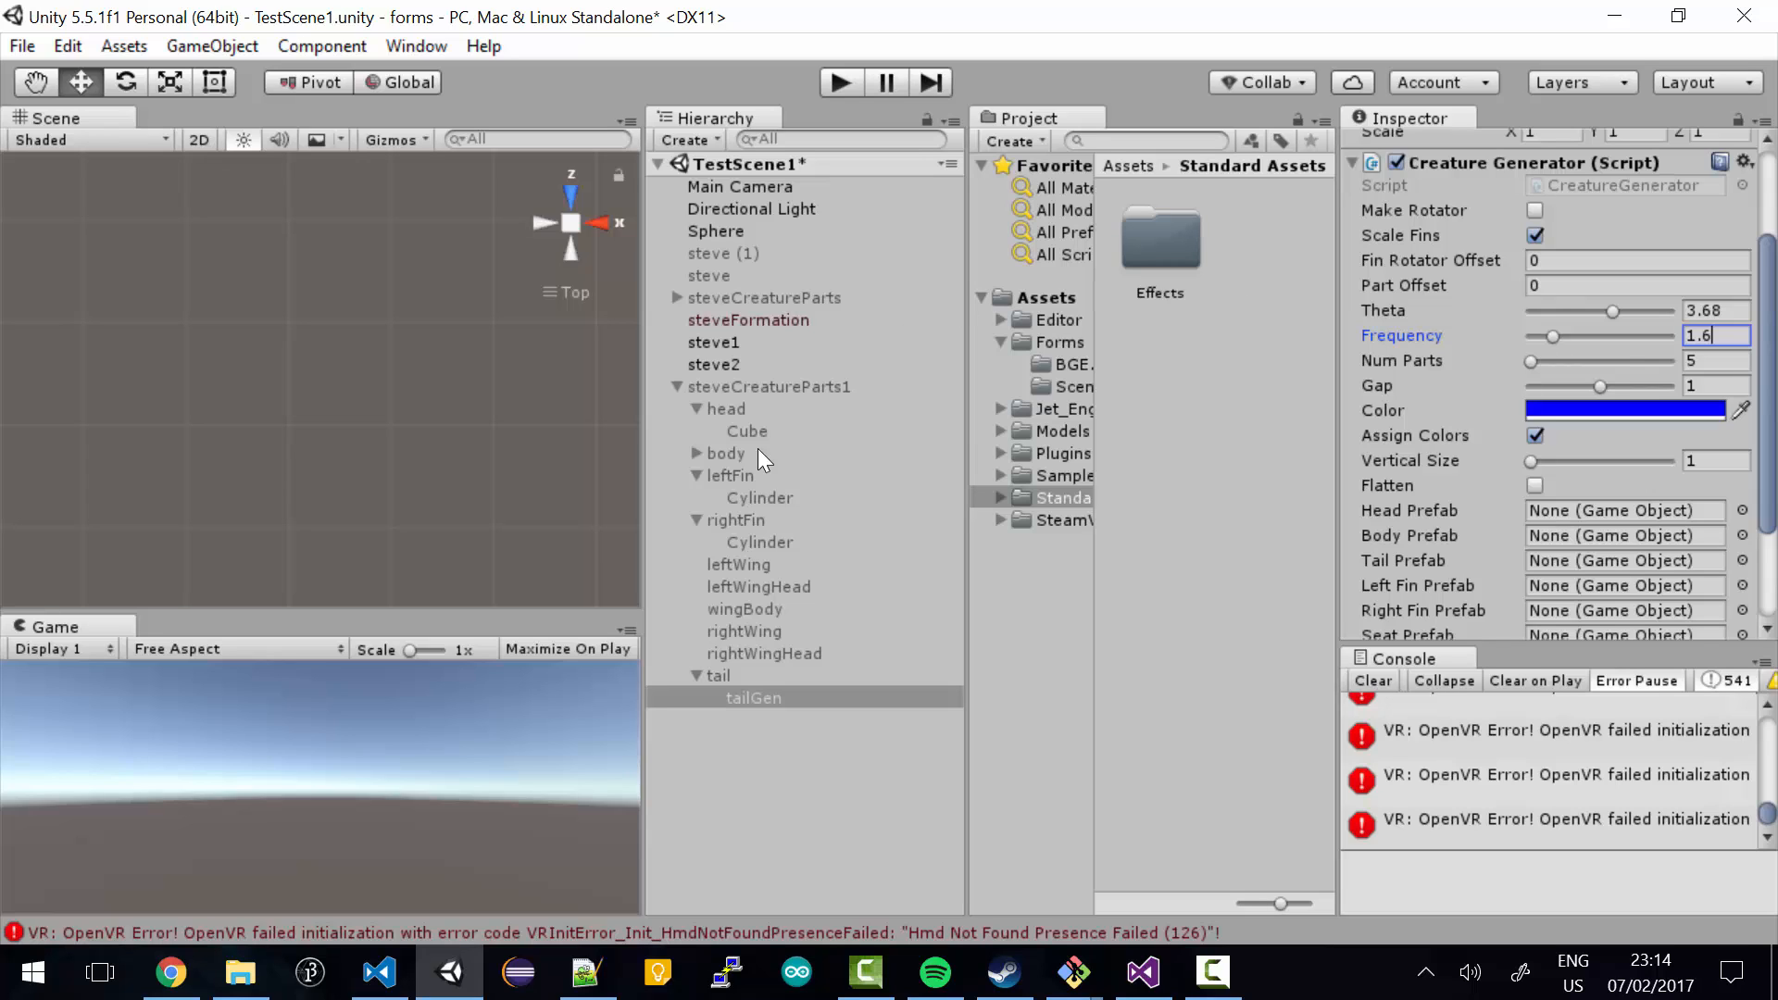
# - Activate steveCreatureParts1 and move tailGen along the X axis to about 5.14, clear of the other parts
pyautogui.click(746, 385)
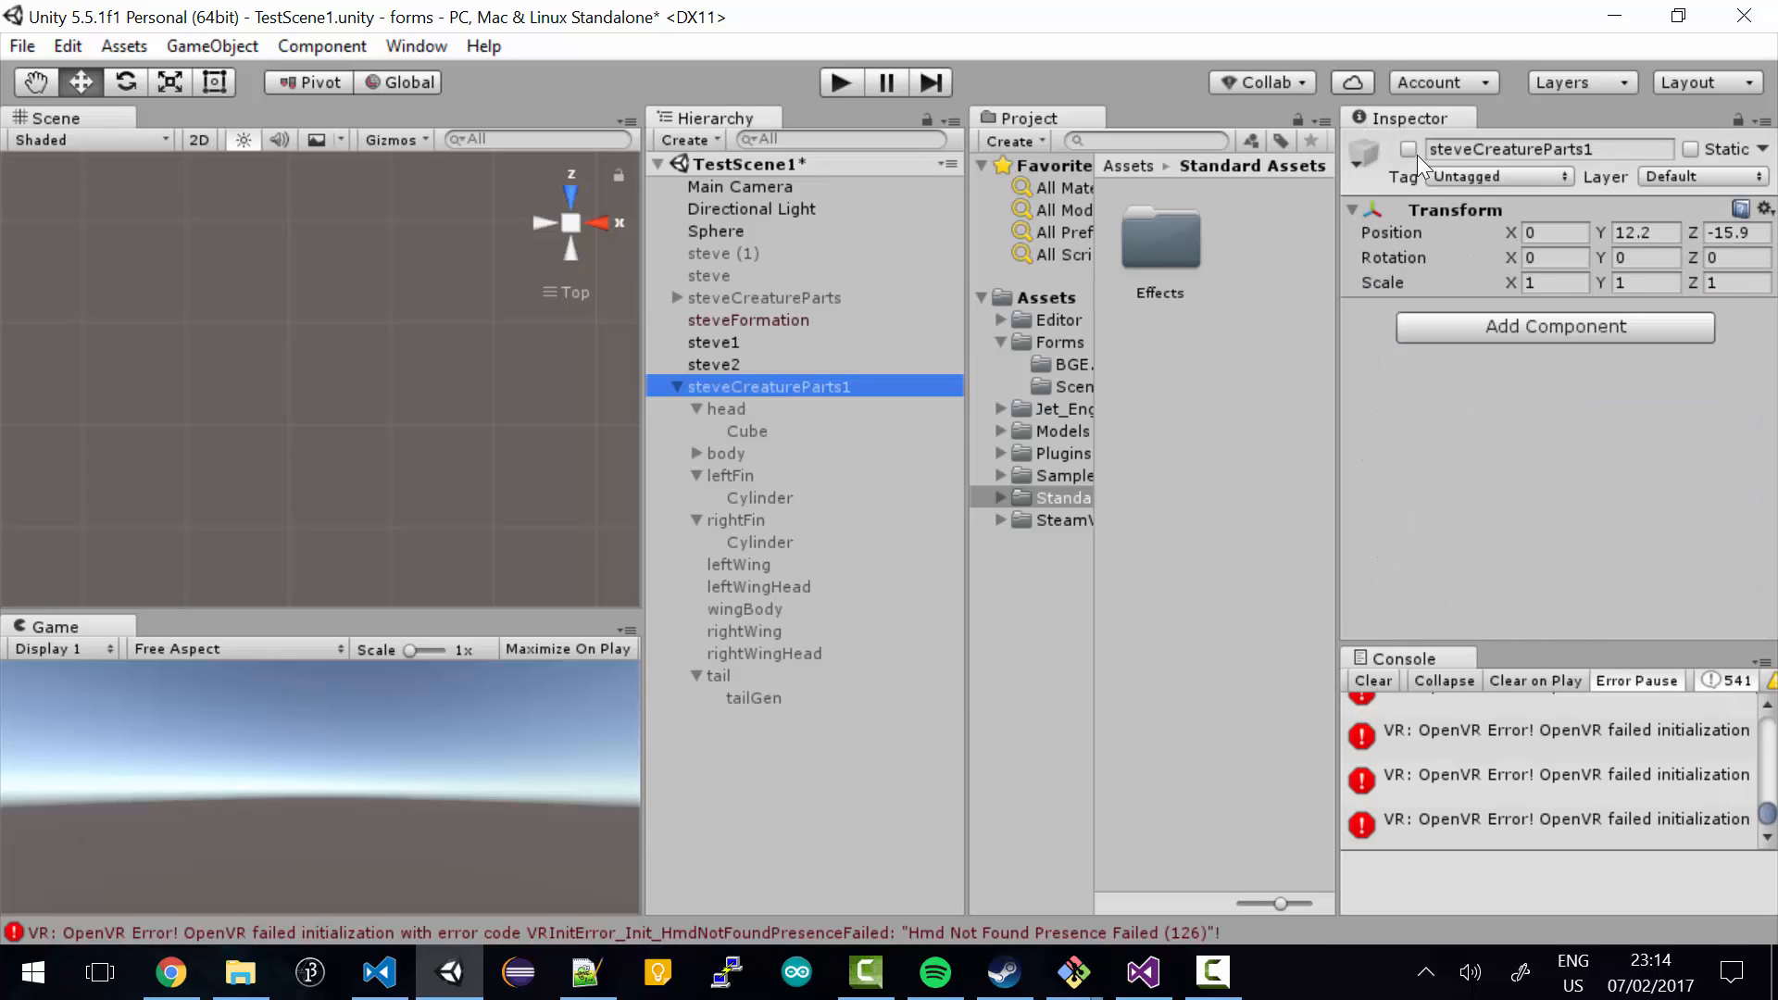
pyautogui.click(1410, 150)
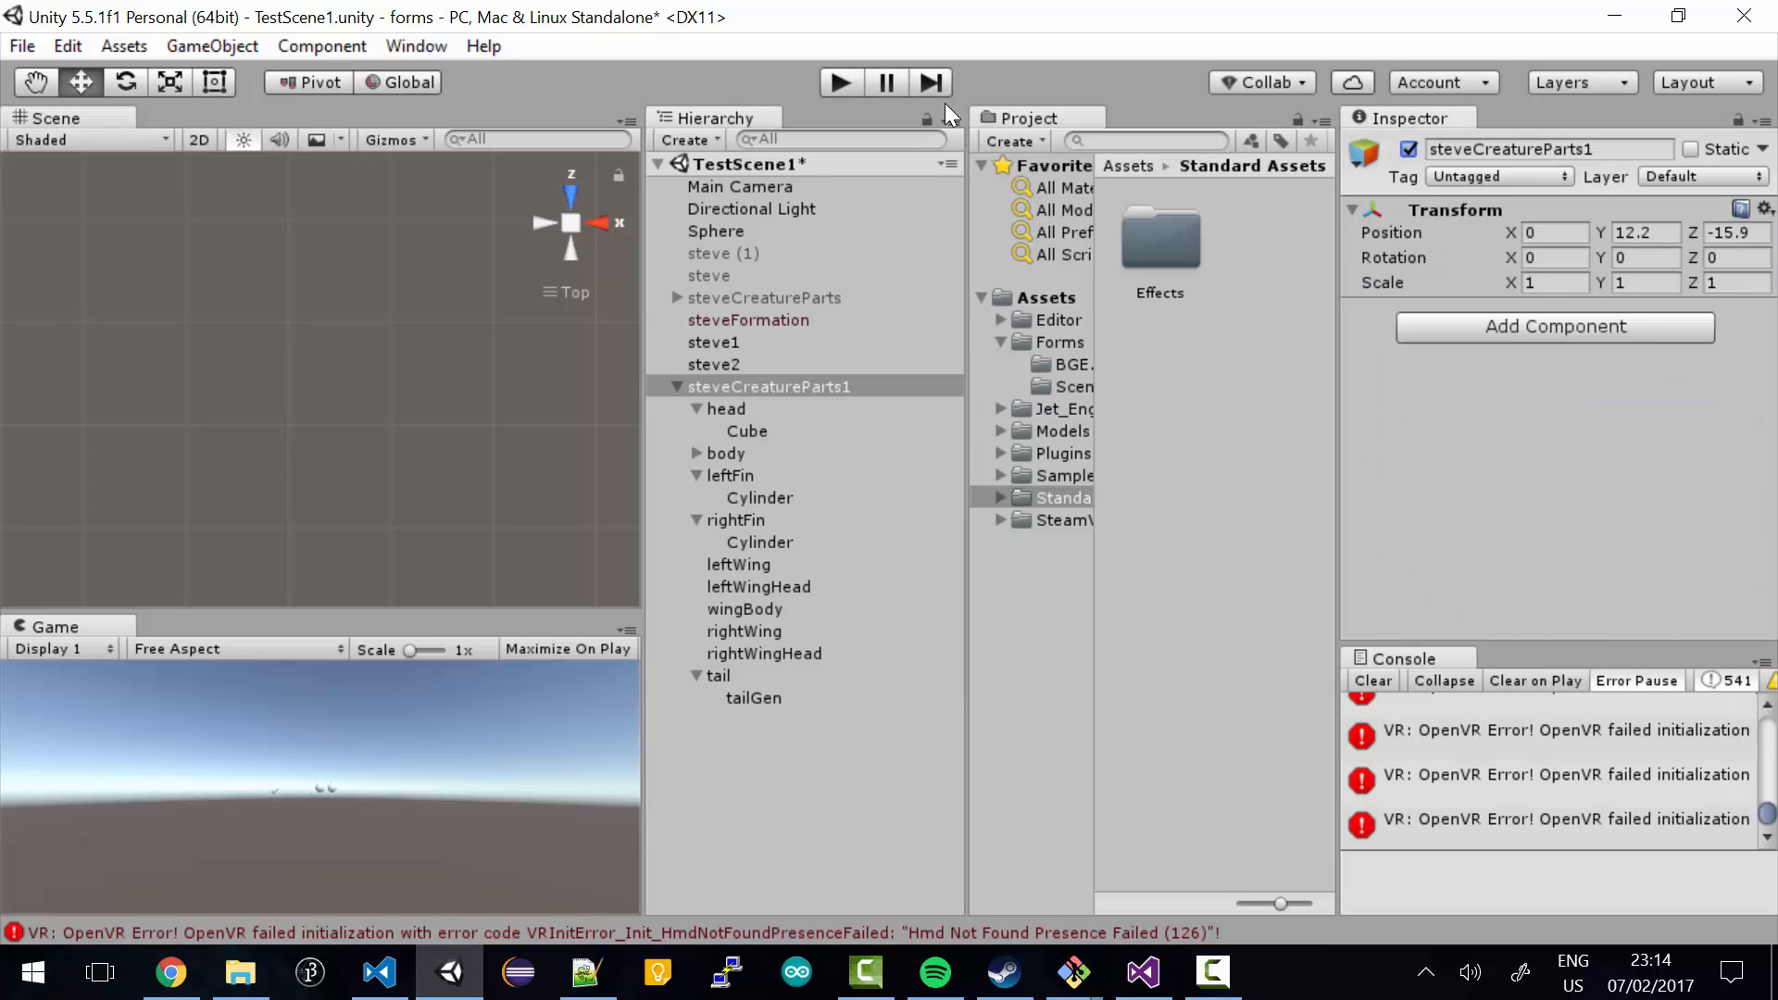
pyautogui.click(756, 697)
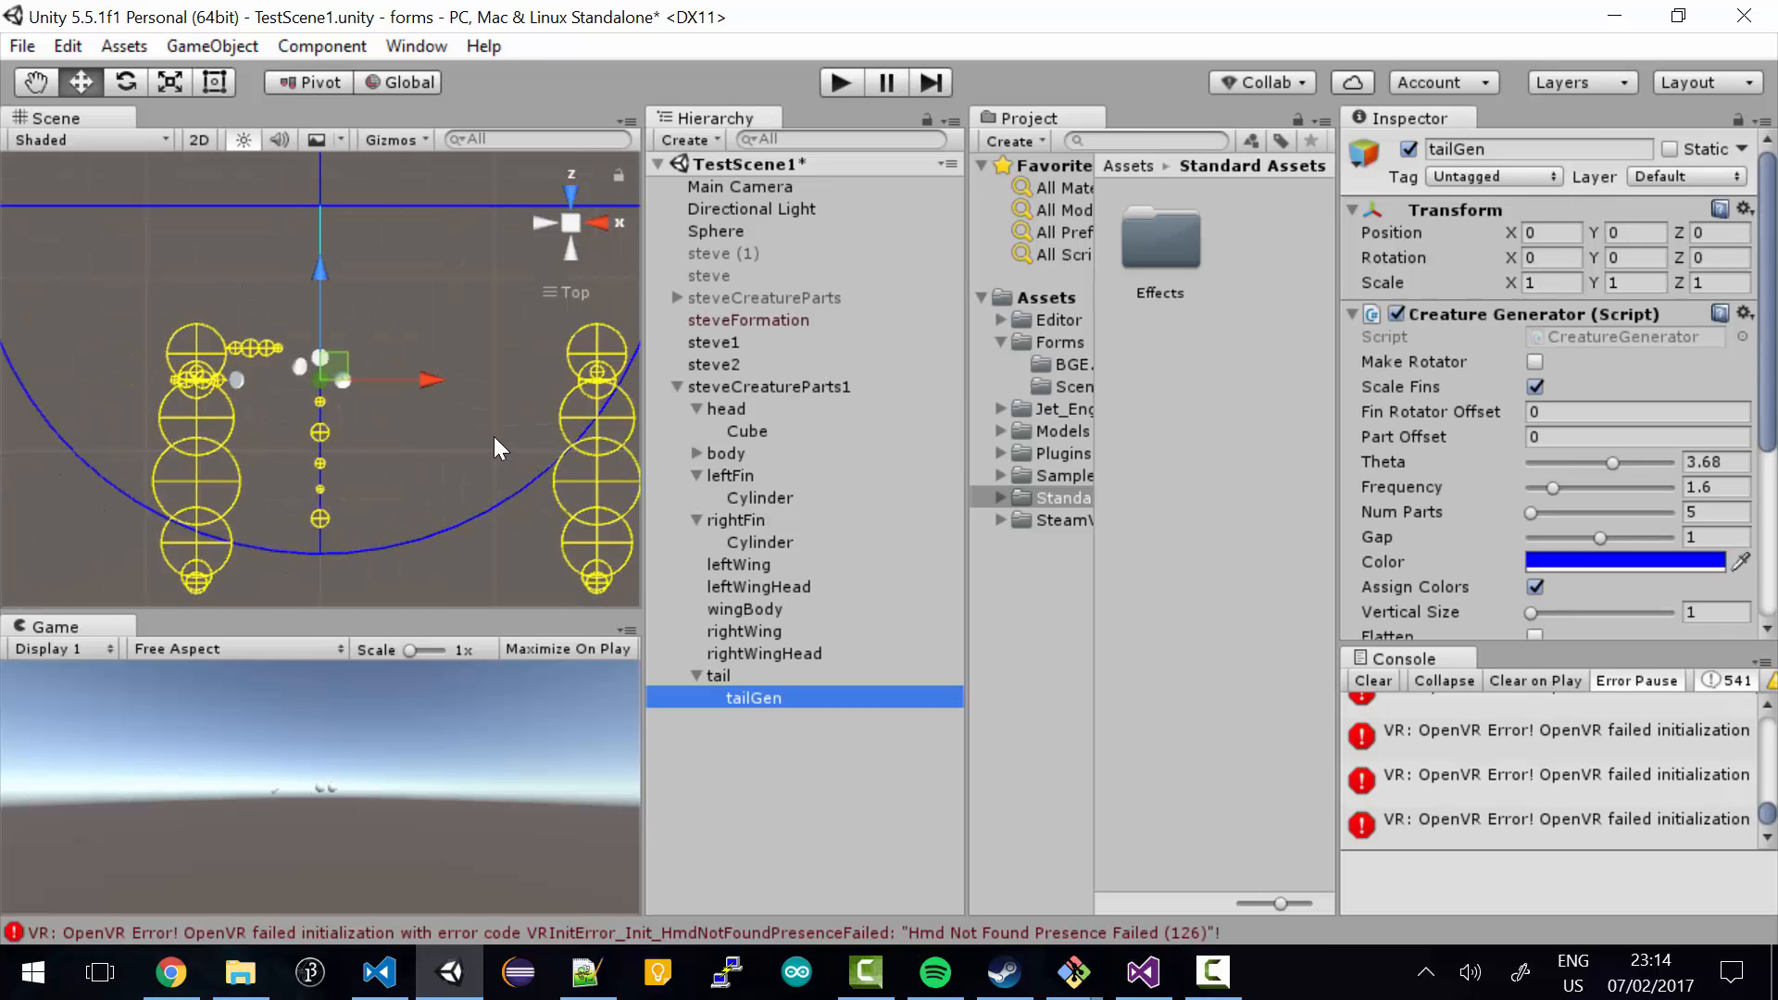
pyautogui.moveTo(437, 381); pyautogui.dragTo(528, 381)
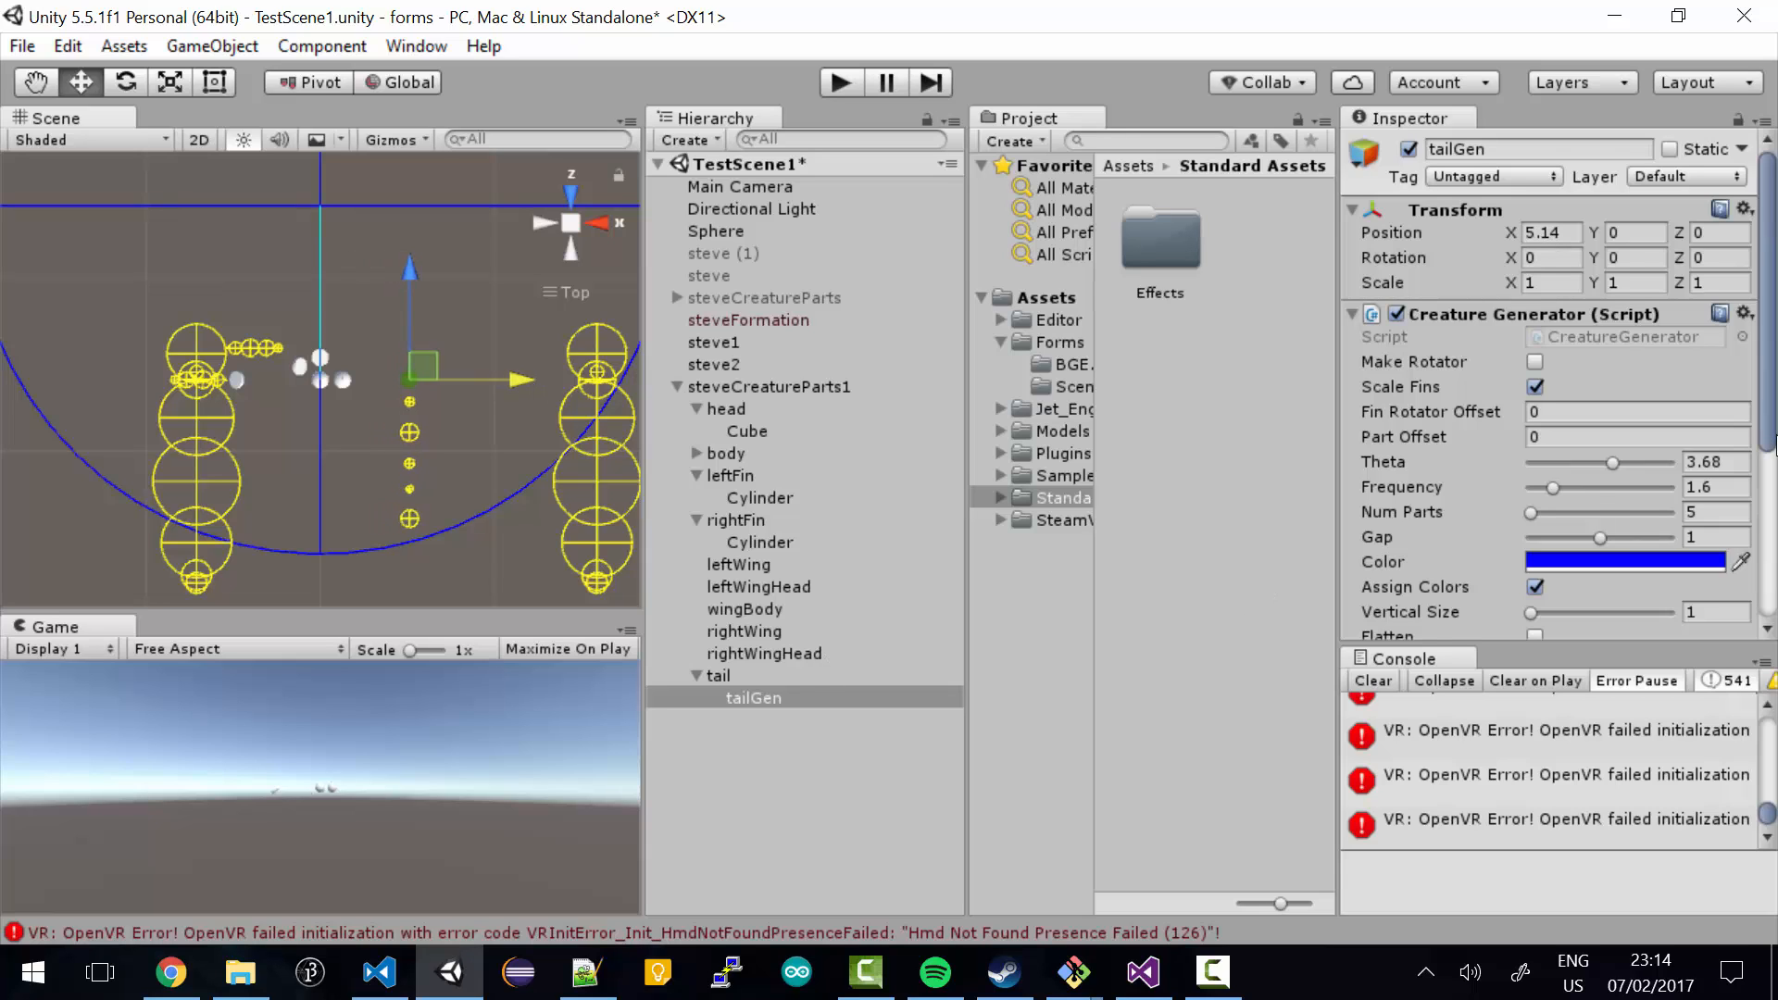
# - Set tailGen's Creature Generator Vertical Size to 2 and Gap to 0
pyautogui.scroll(-2, 1707, 503)
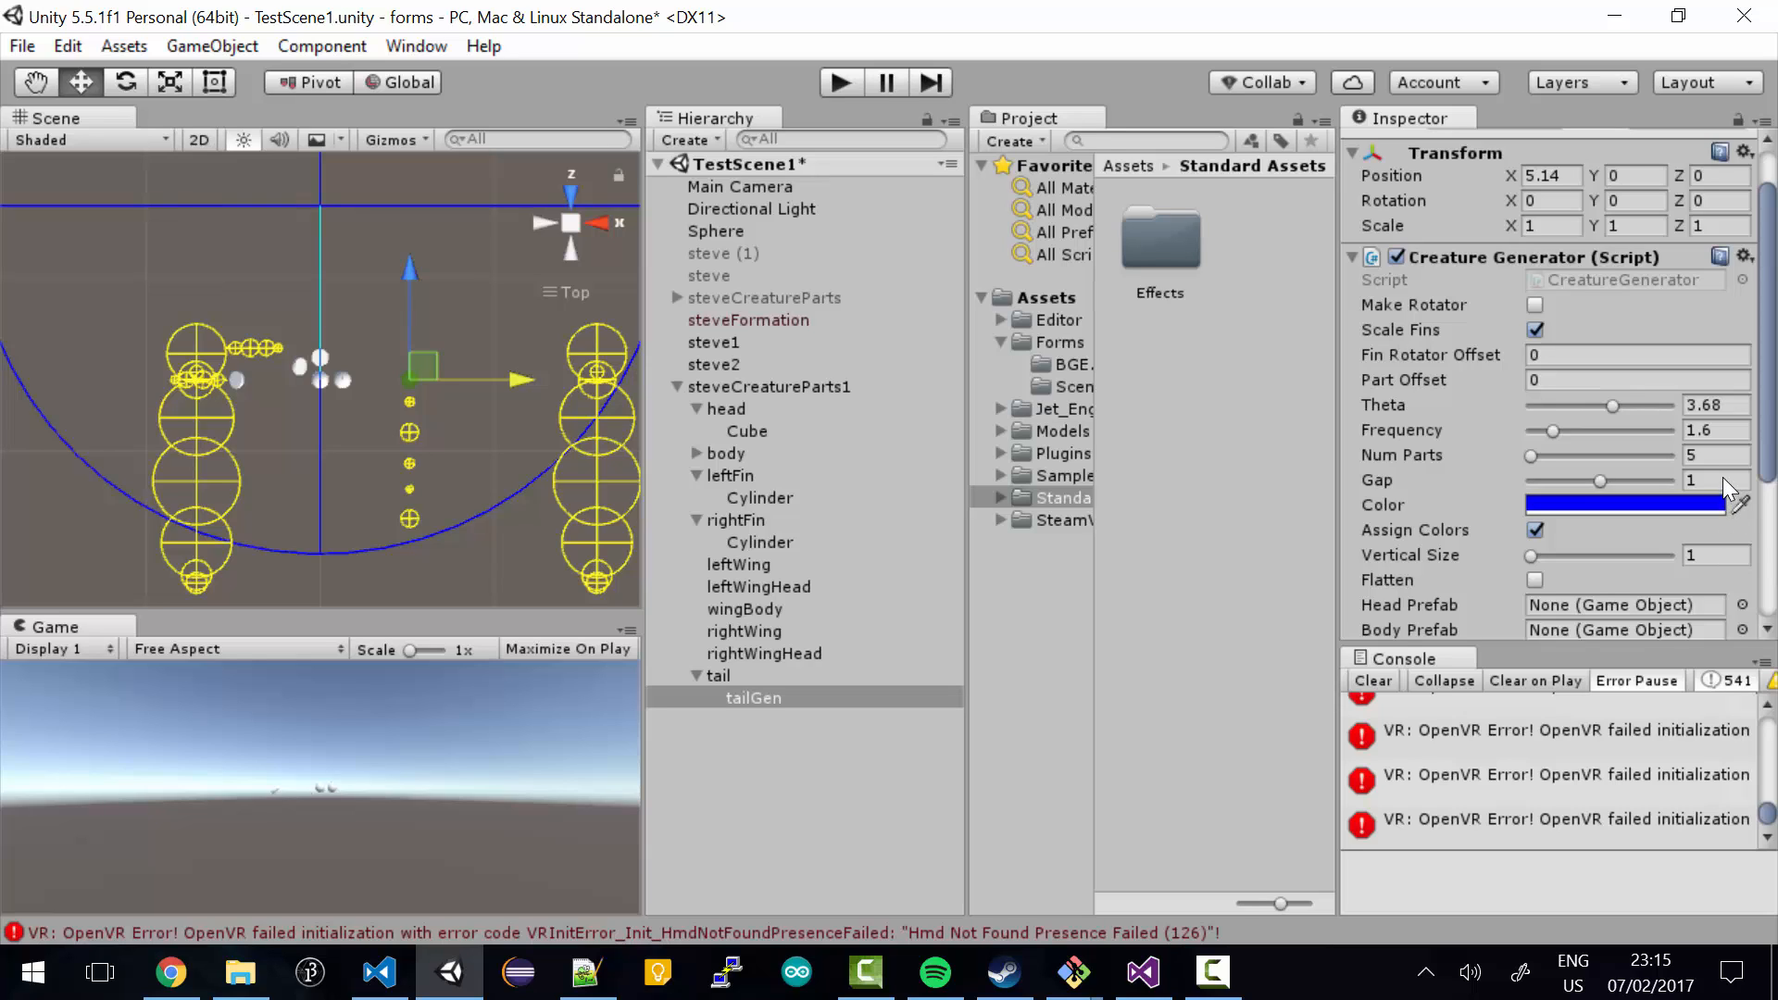
pyautogui.click(1719, 553)
pyautogui.write('2')
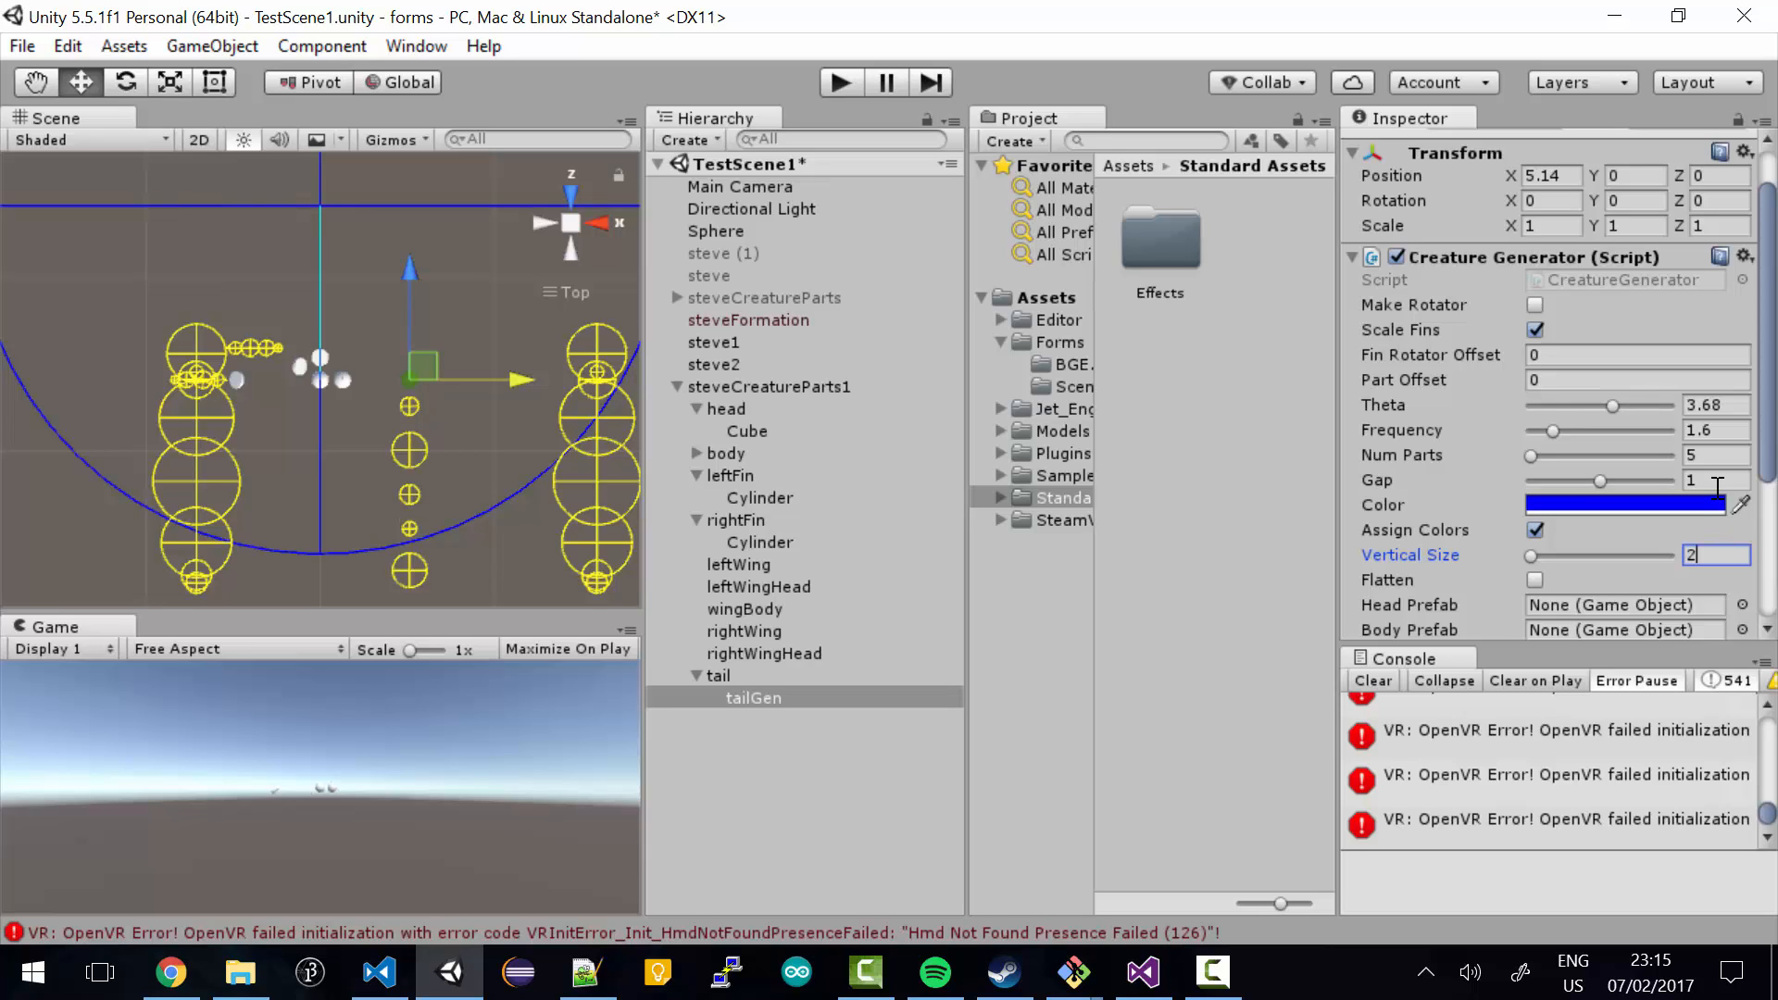
pyautogui.hotkey('shift', 'Tab')
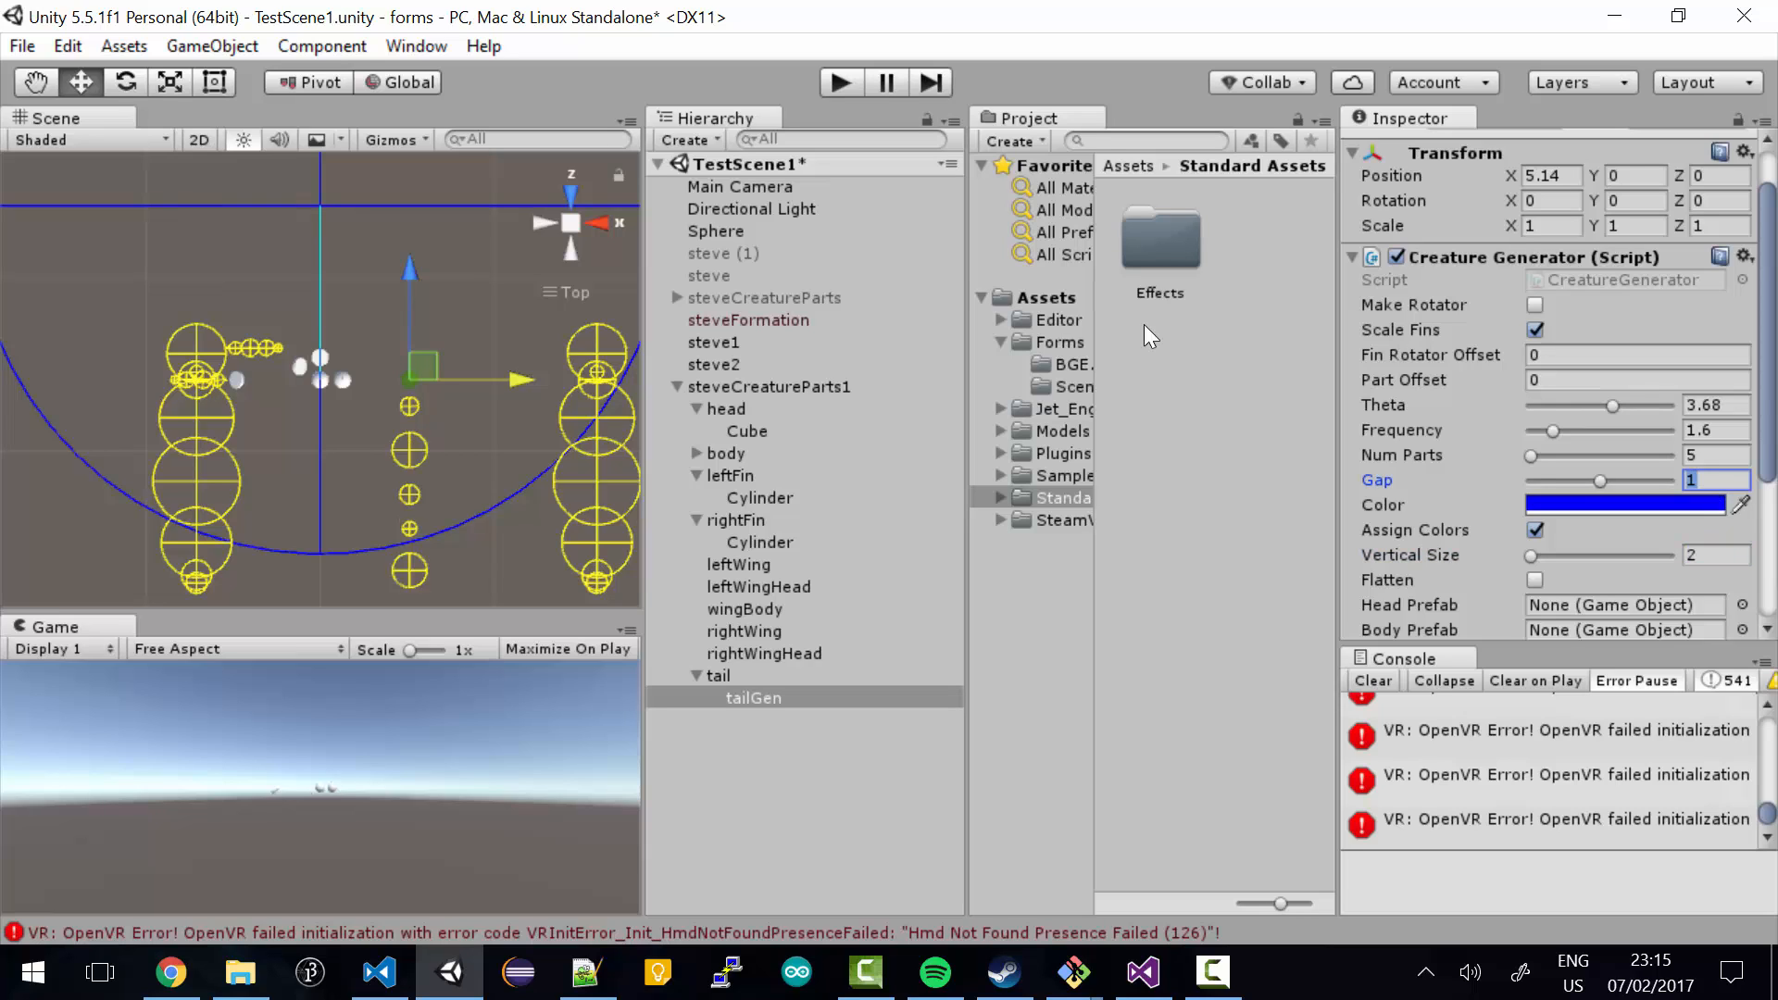
pyautogui.write('0')
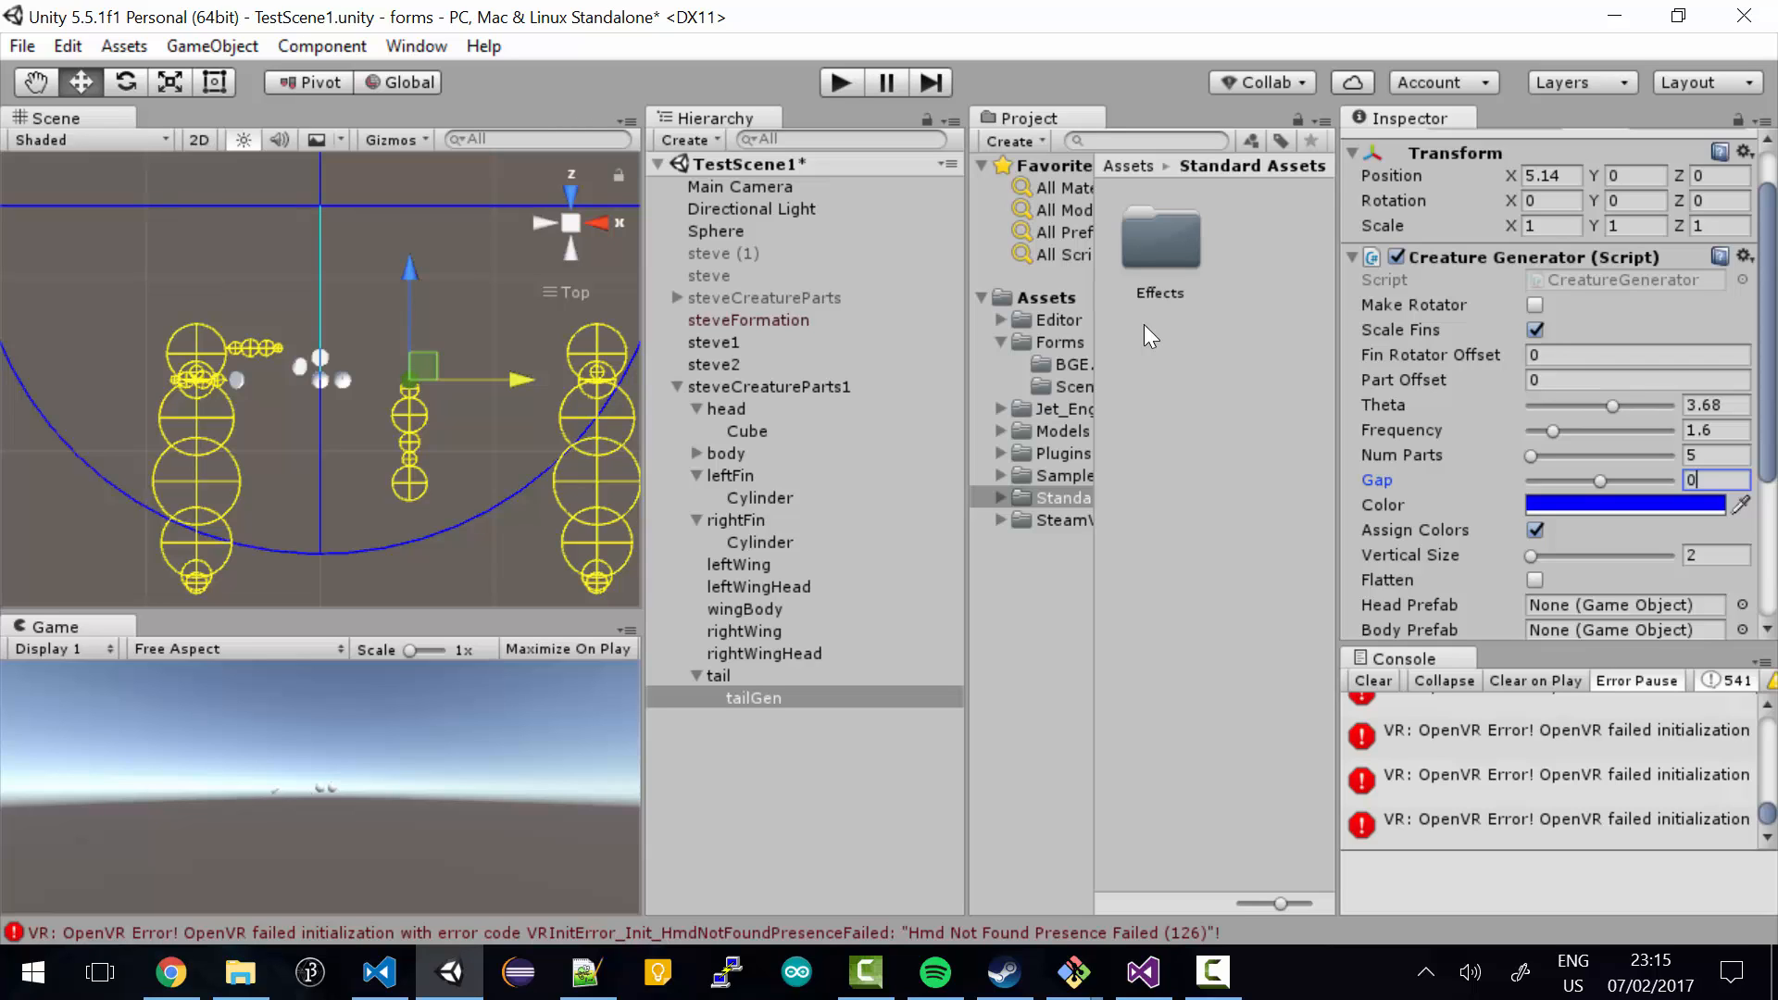
pyautogui.scroll(-3, 1772, 422)
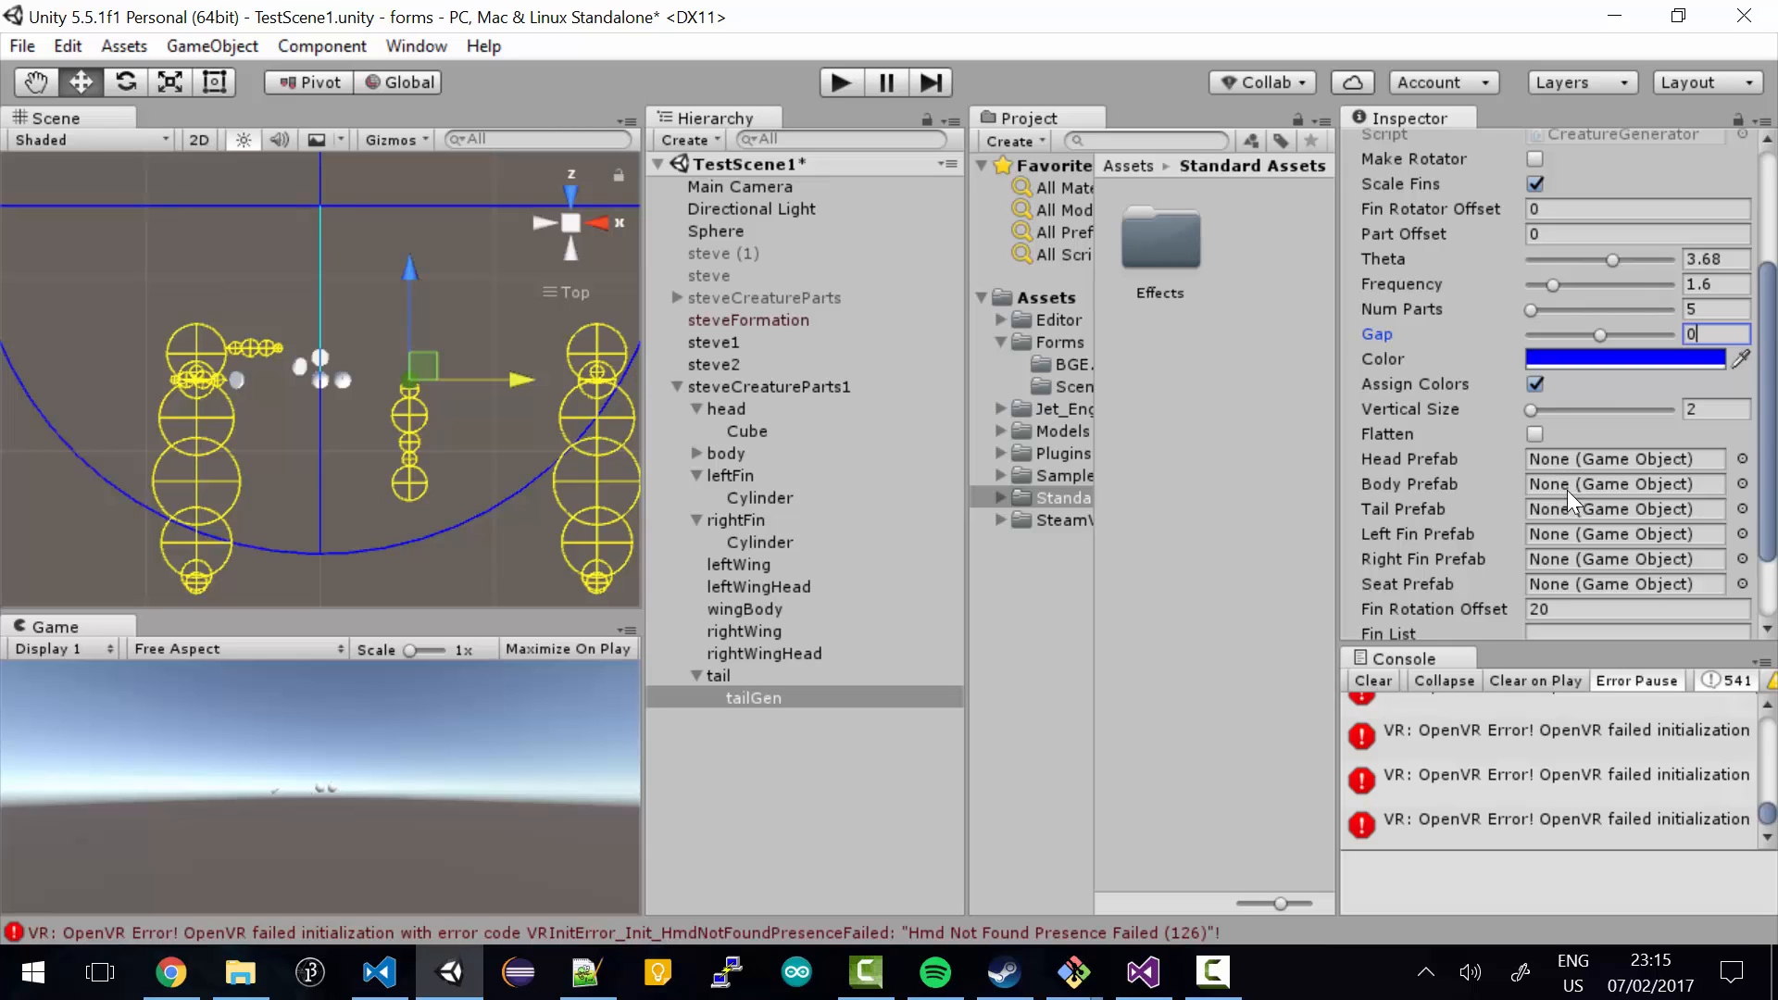
# - Add a 3D cylinder as a child of steveCreatureParts1 and rename it tailHead
pyautogui.rightClick(741, 385)
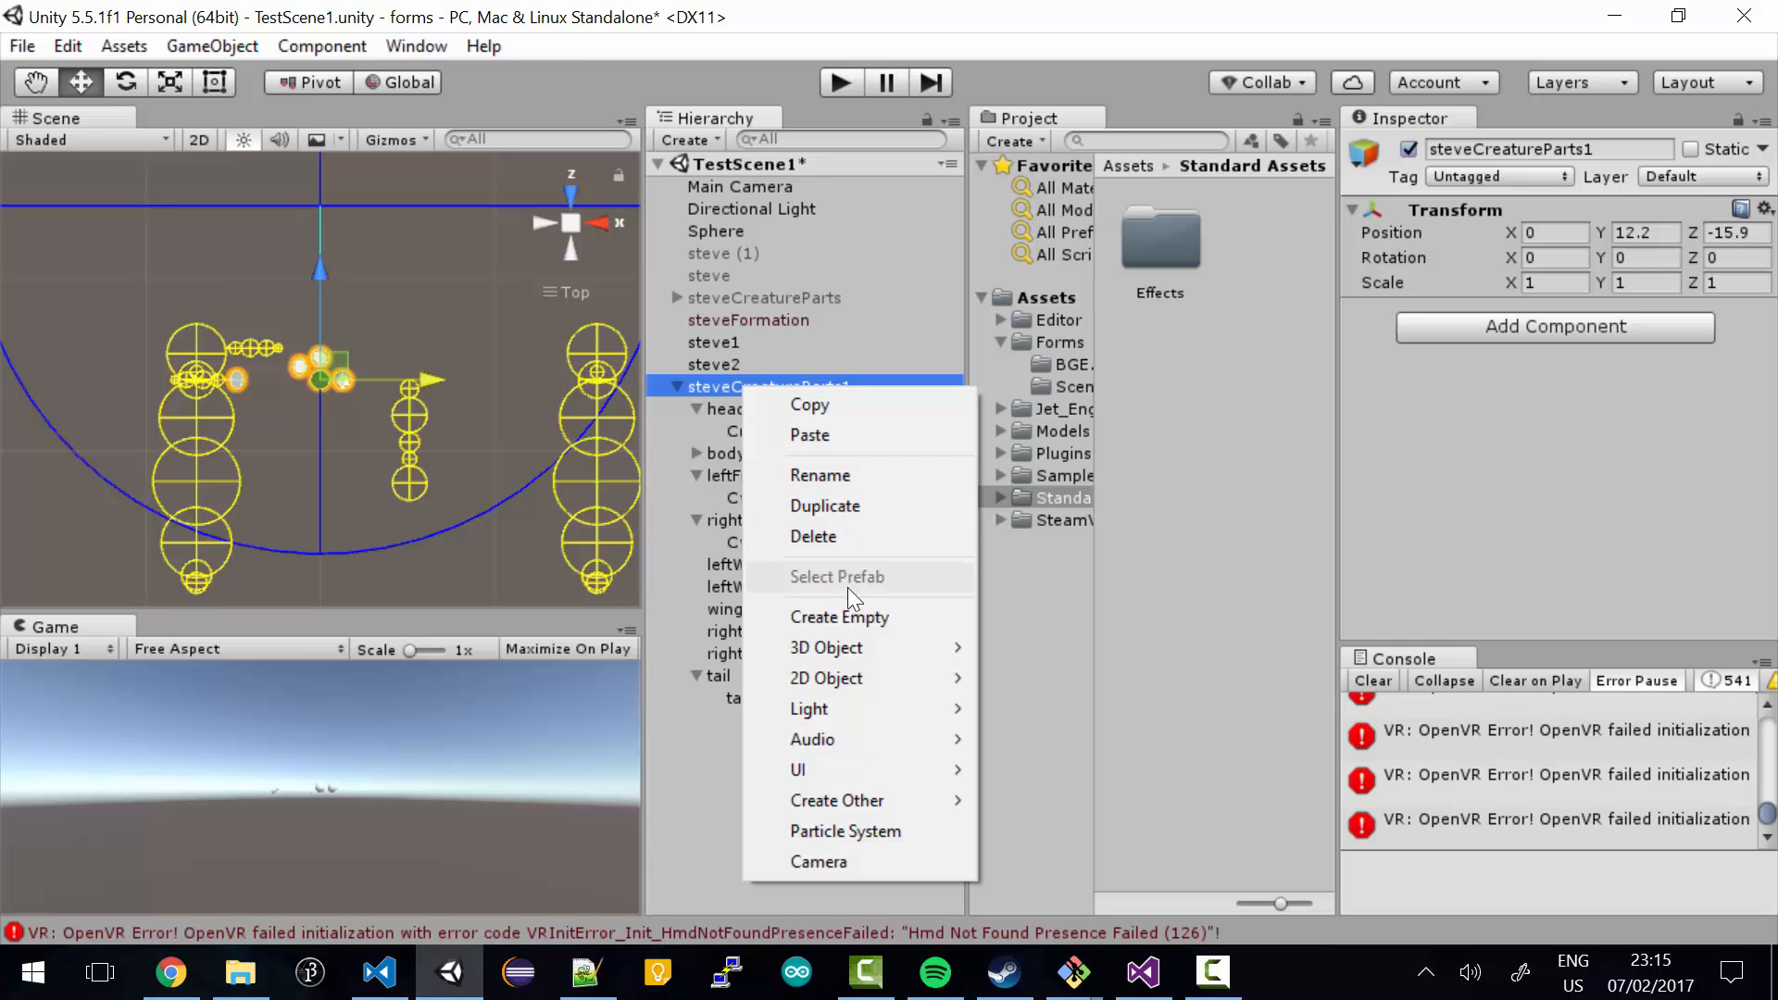
pyautogui.moveTo(847, 648)
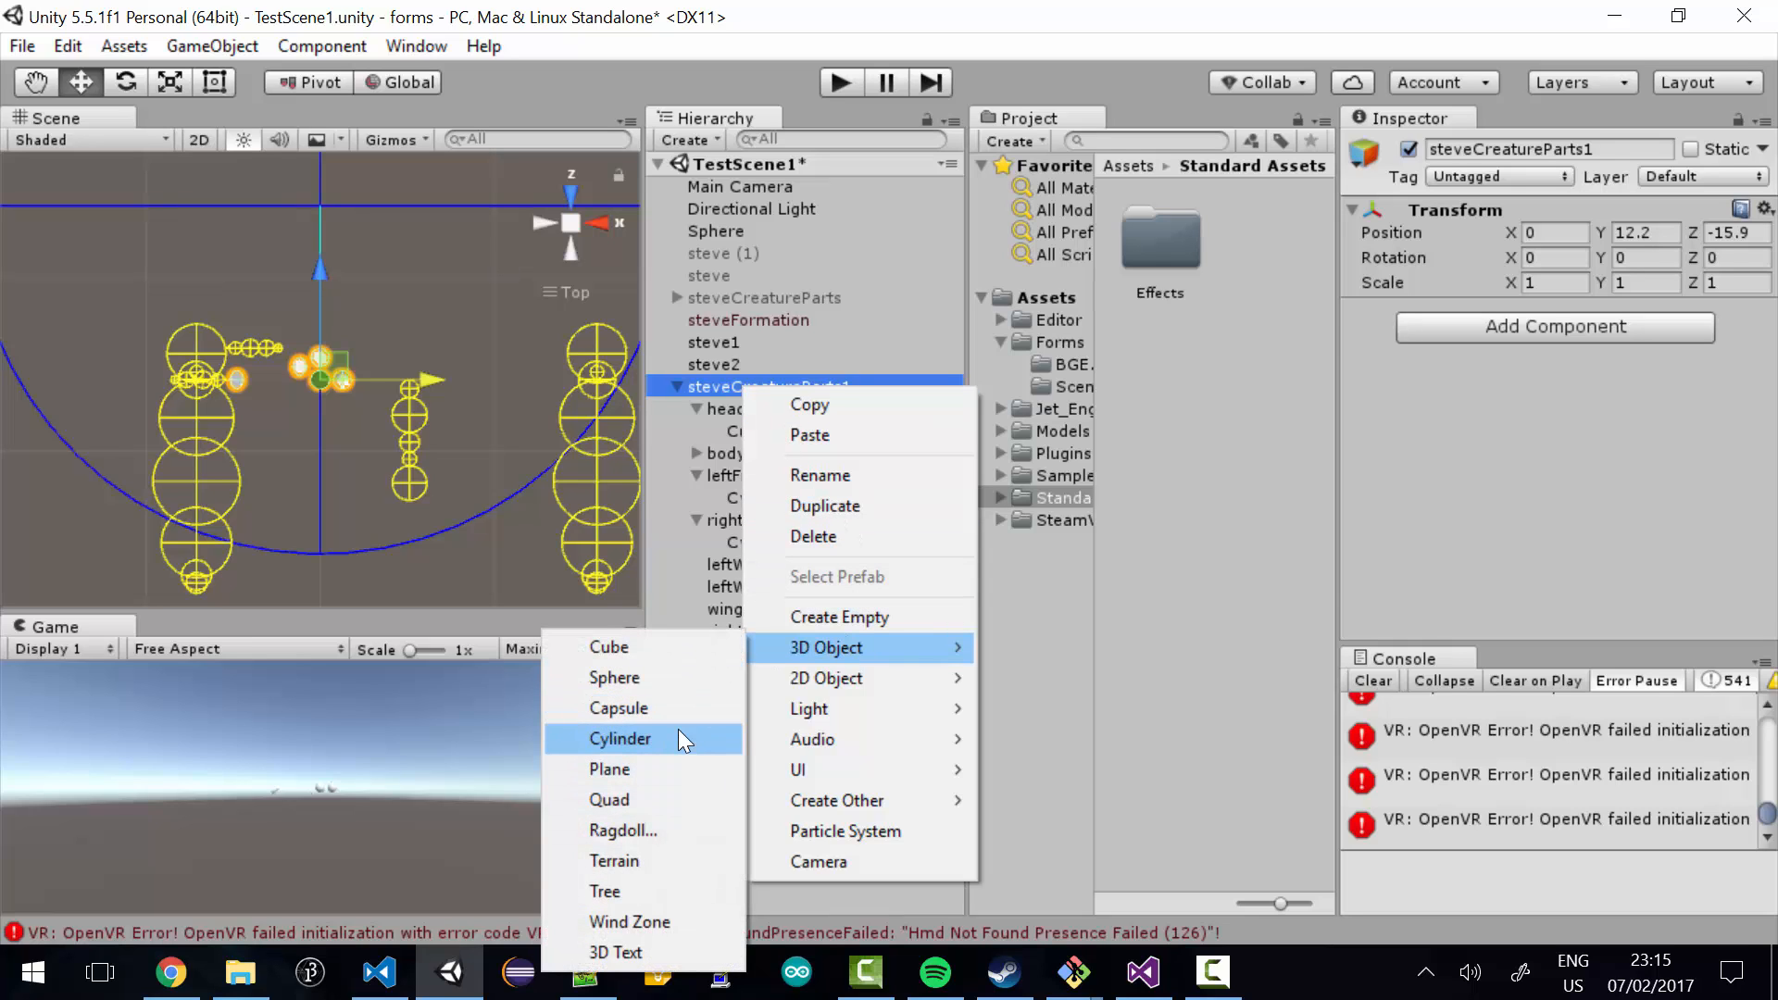
pyautogui.click(677, 738)
pyautogui.rightClick(731, 719)
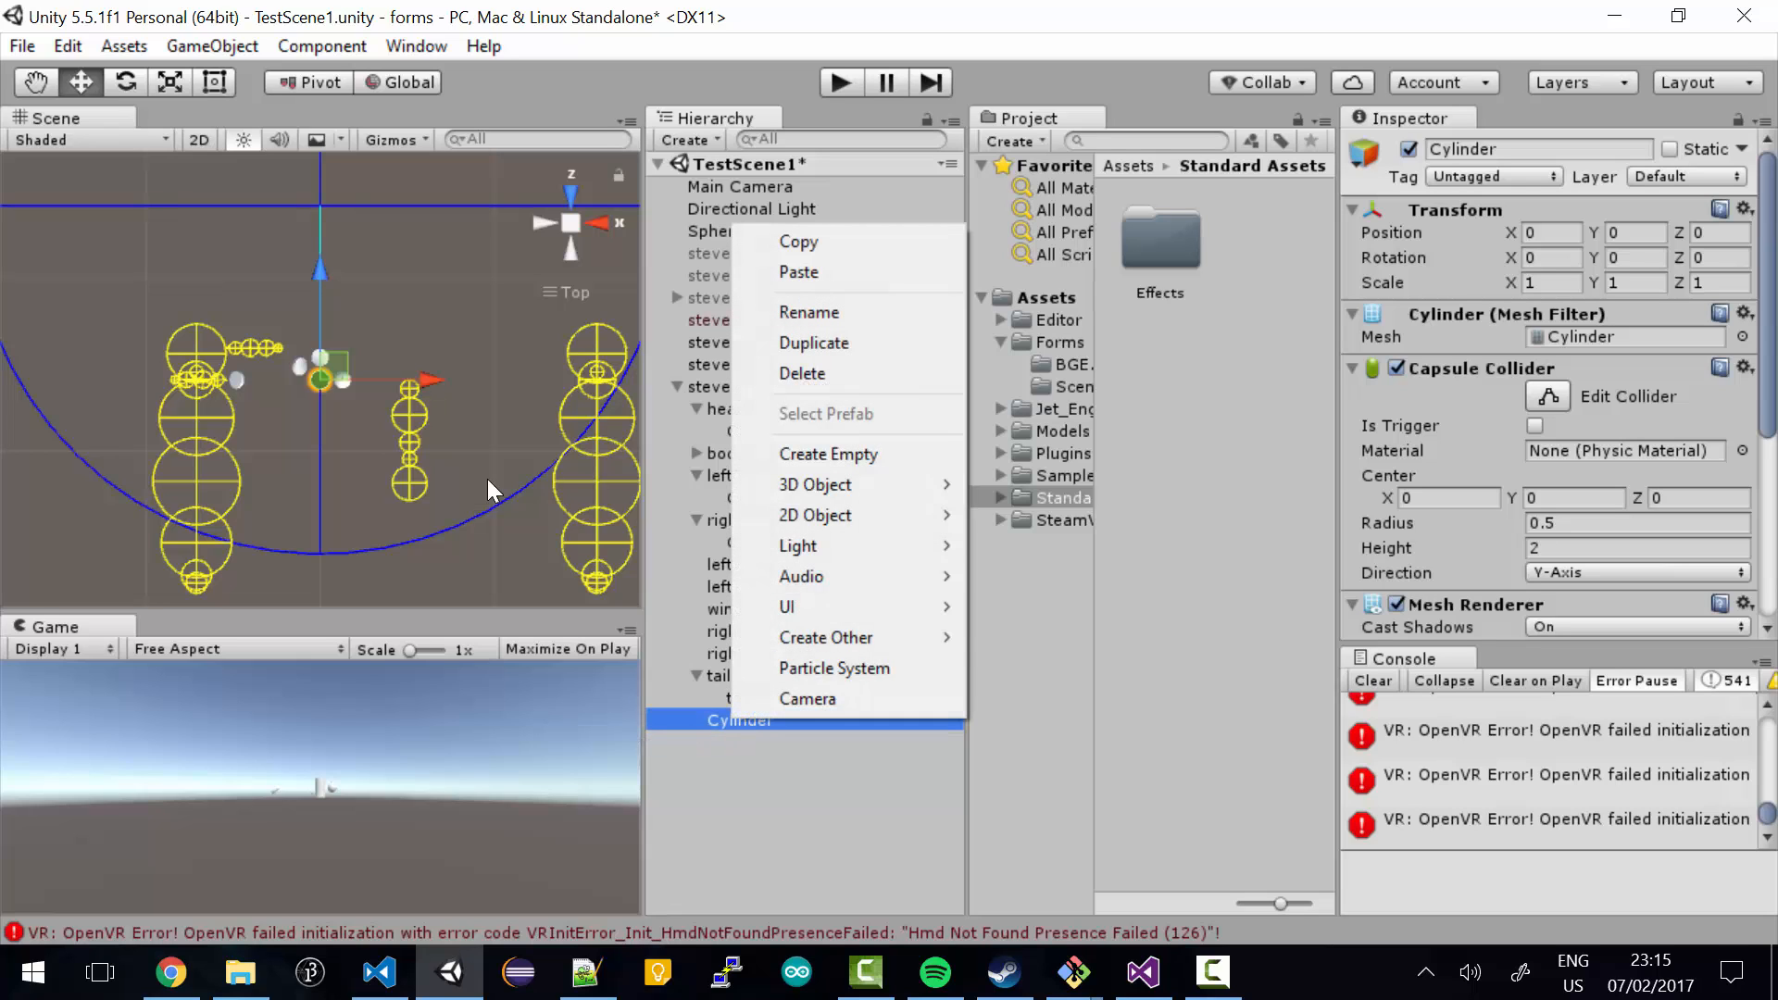
pyautogui.click(820, 312)
pyautogui.write('tailHead')
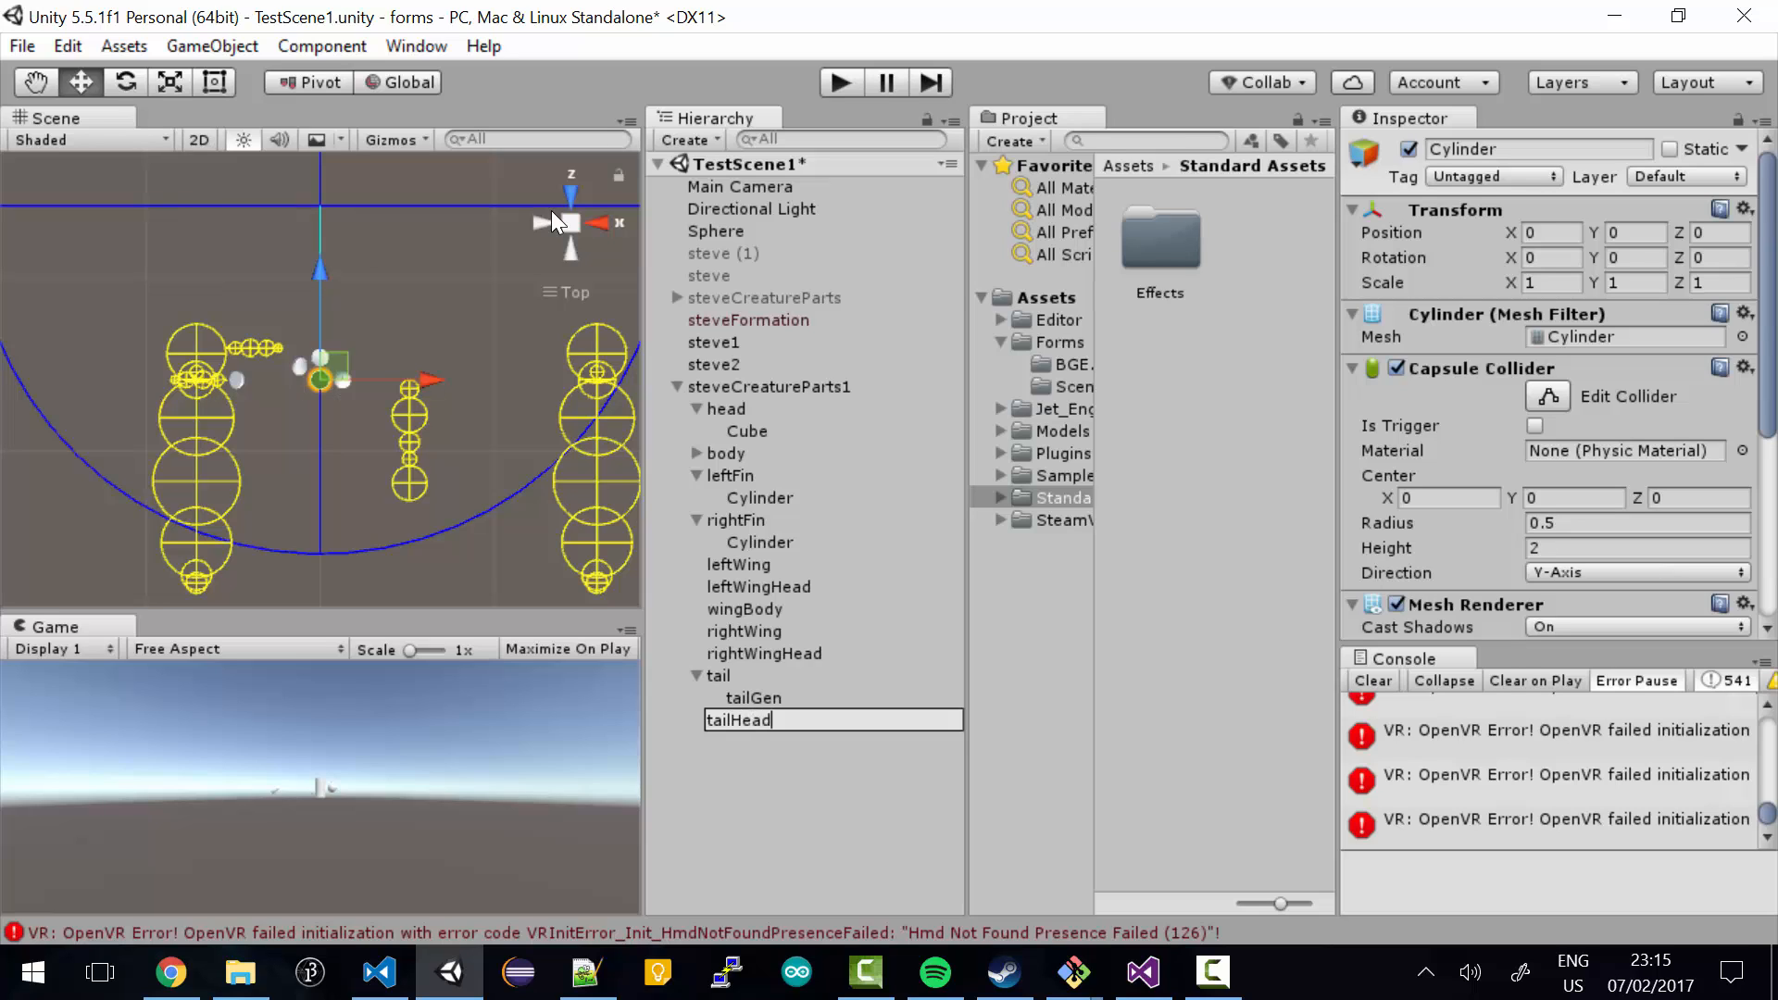
pyautogui.press('Return')
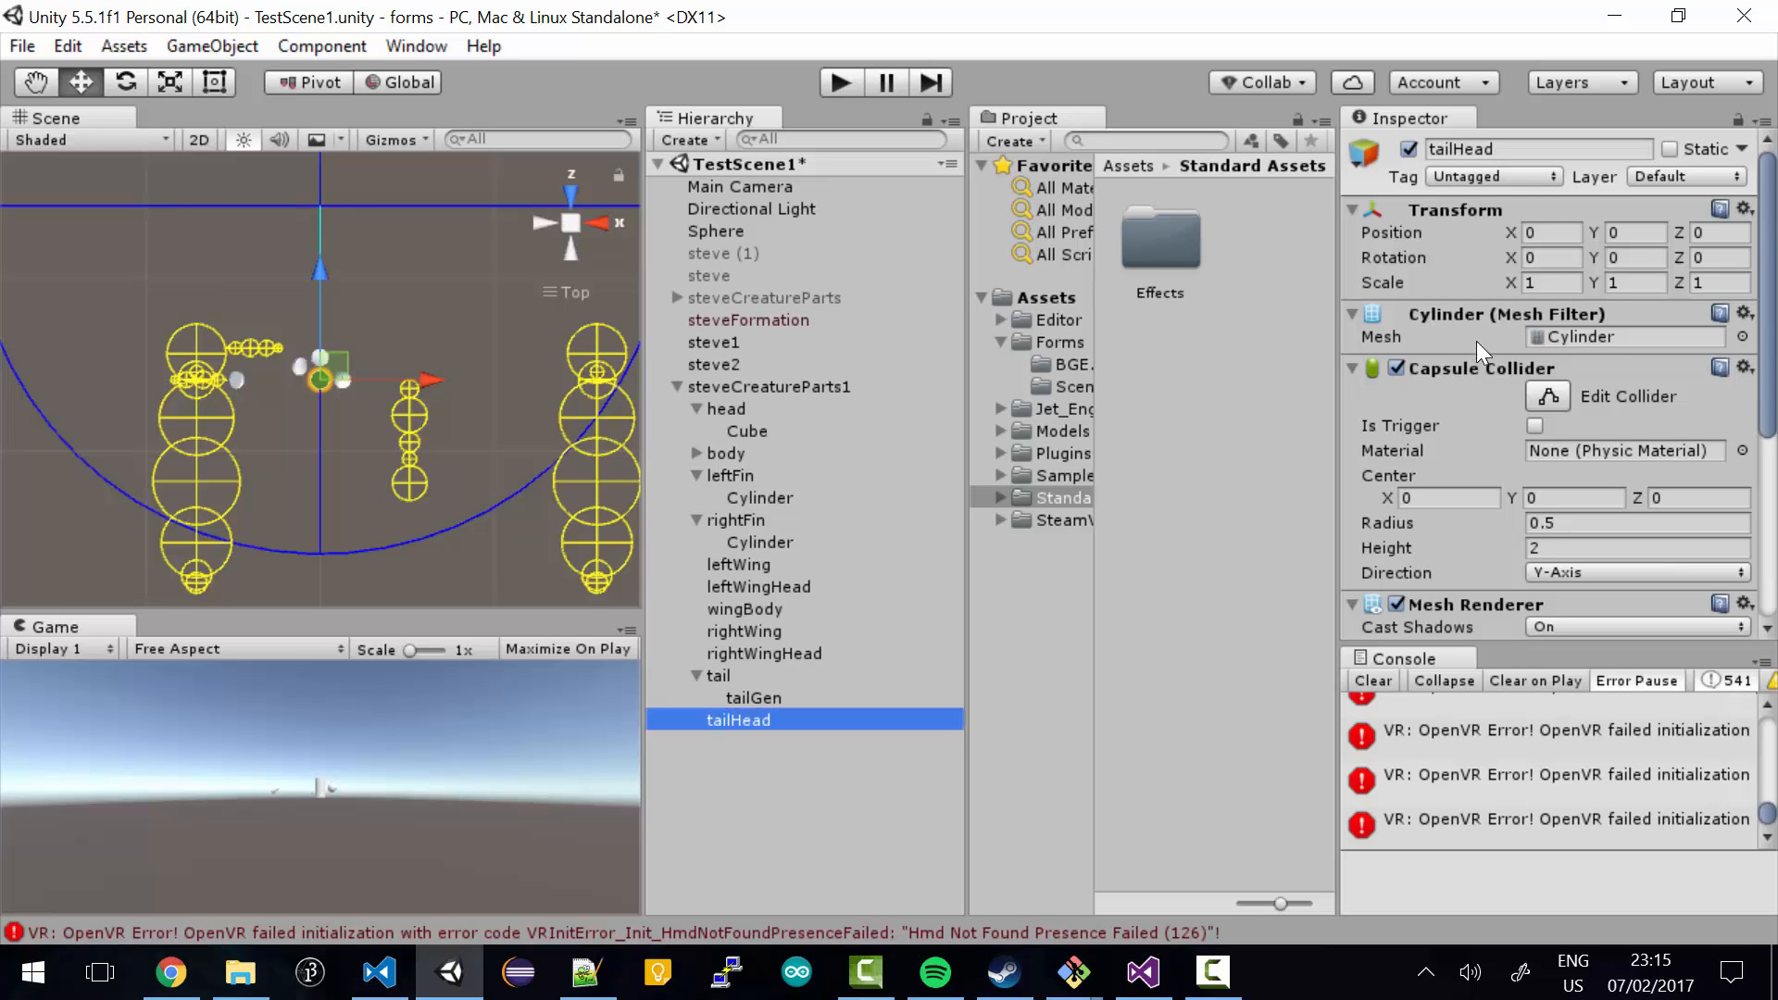
# - Flatten the tailHead cylinder by setting its Y scale to 0.1
pyautogui.click(1632, 282)
pyautogui.write('0')
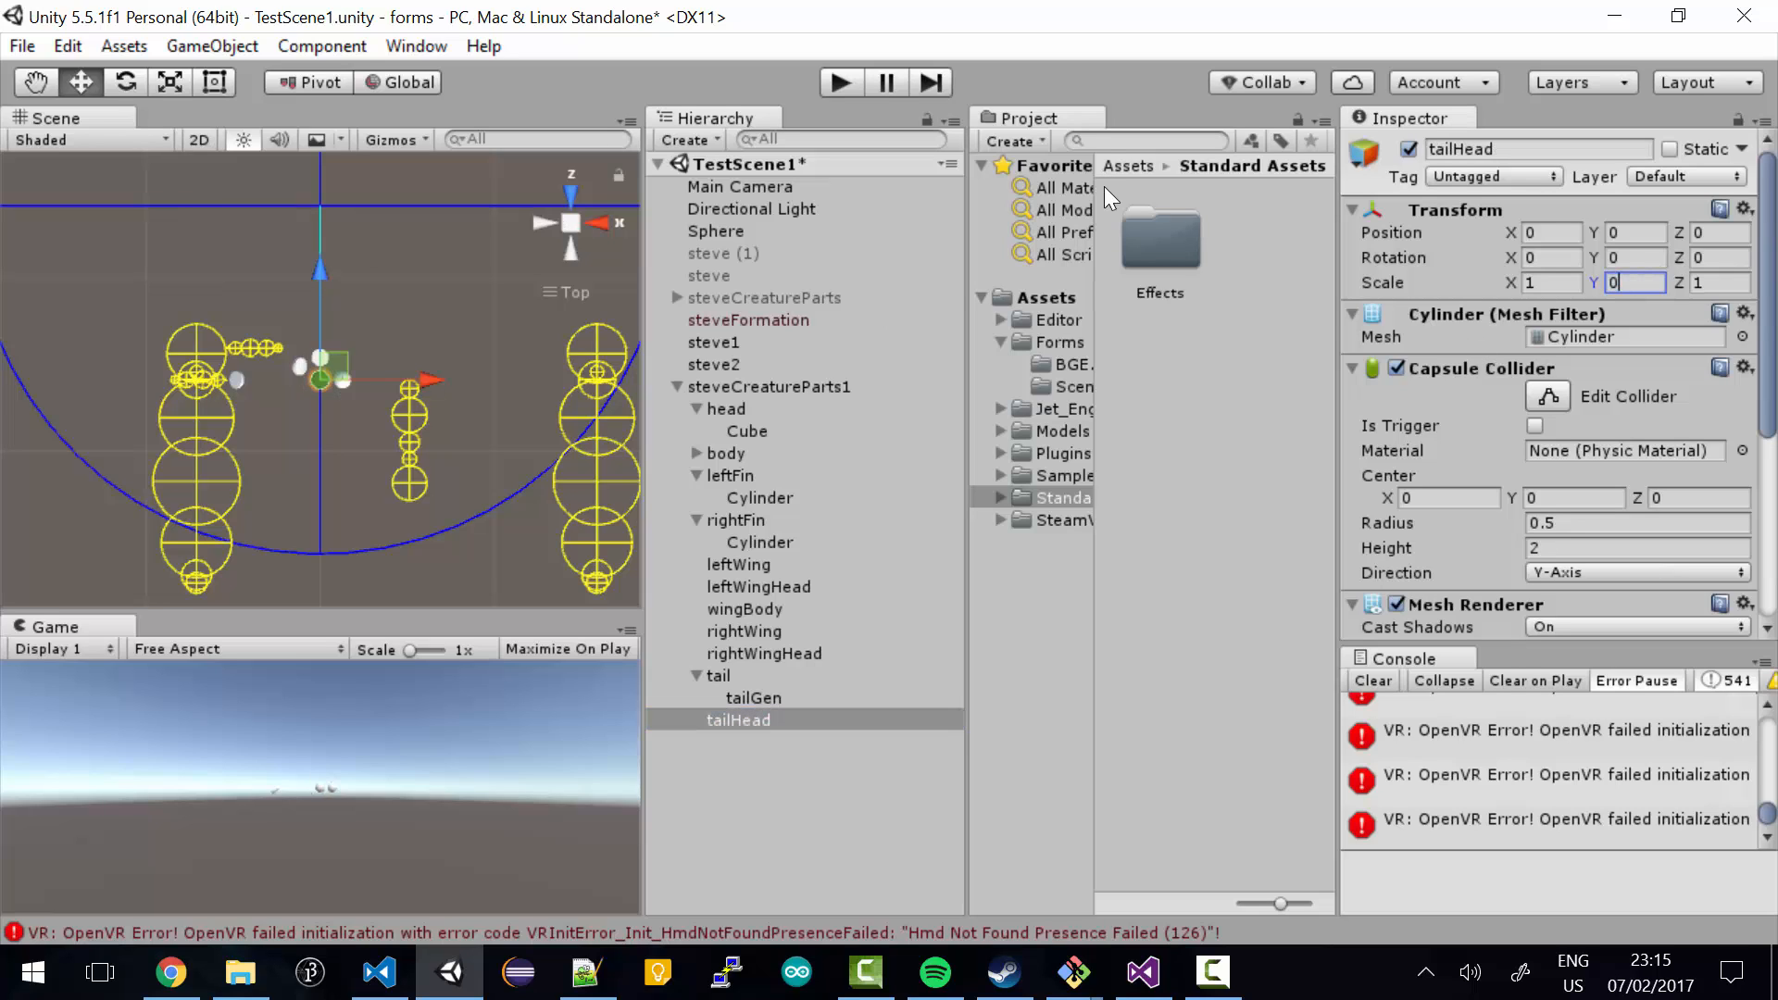
pyautogui.write('1')
pyautogui.press('BackSpace')
pyautogui.write('.1')
# - Add the Tail Animator and Spine Animator script components to tailHead
pyautogui.scroll(-5, 1775, 297)
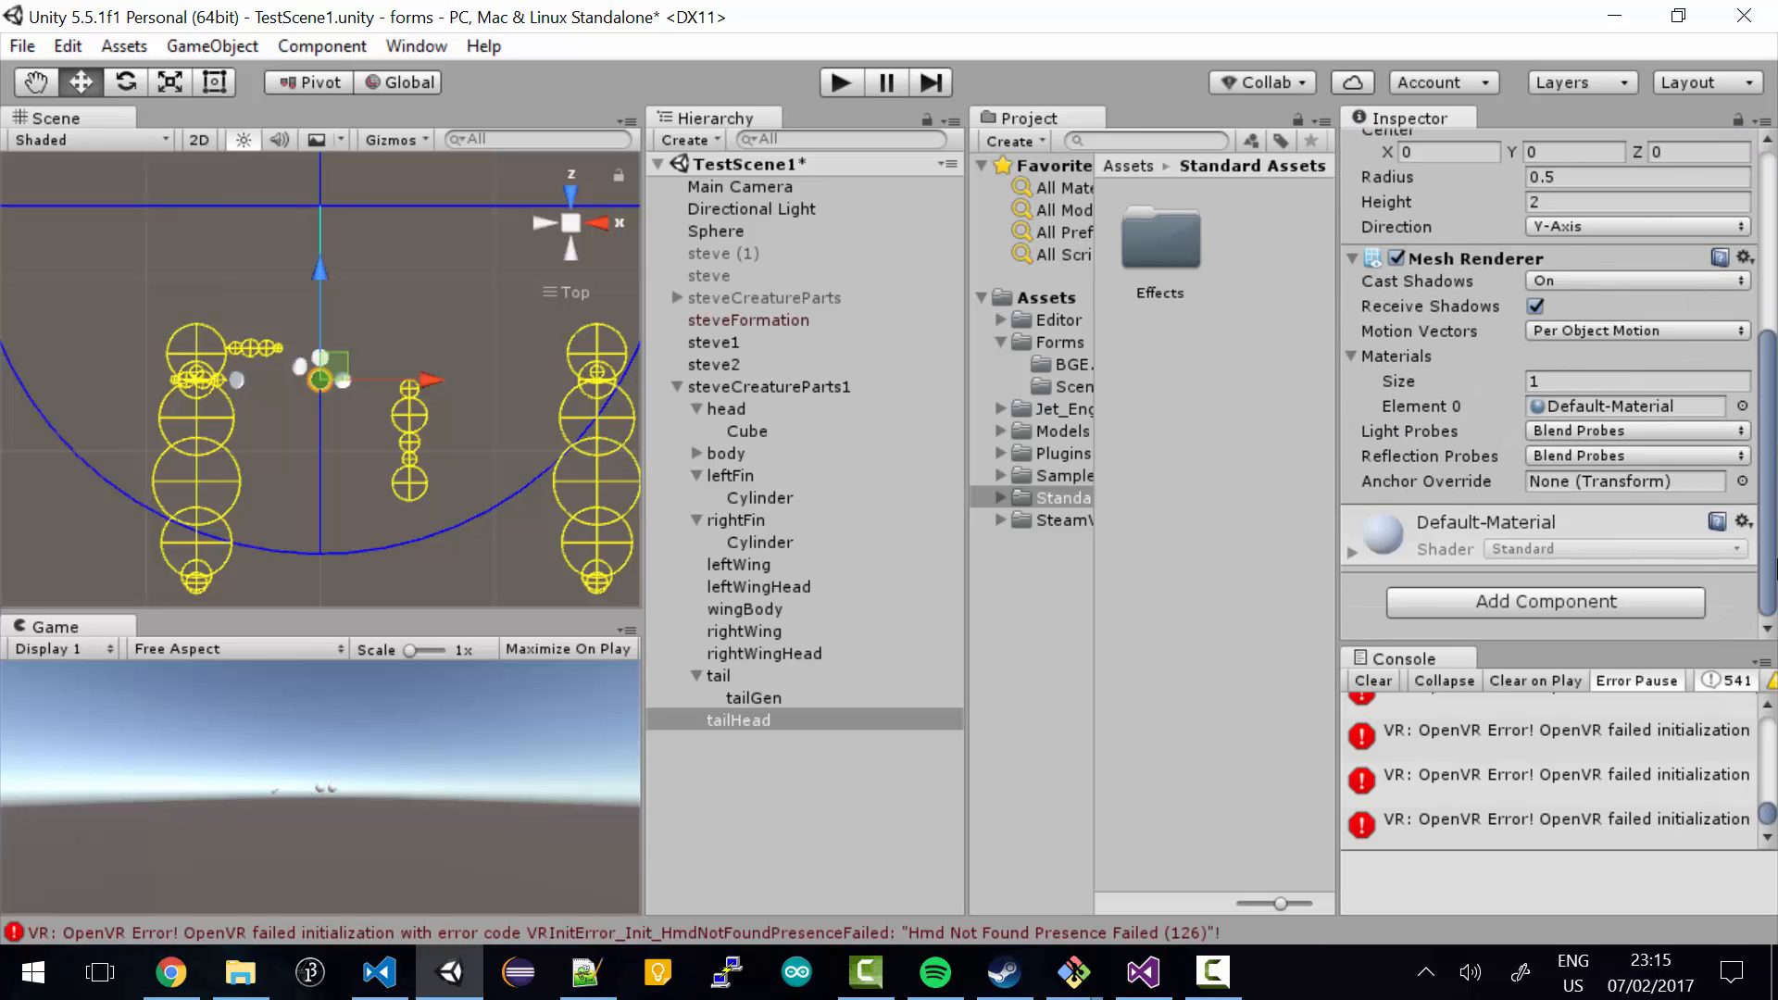
pyautogui.click(1478, 603)
pyautogui.write('T')
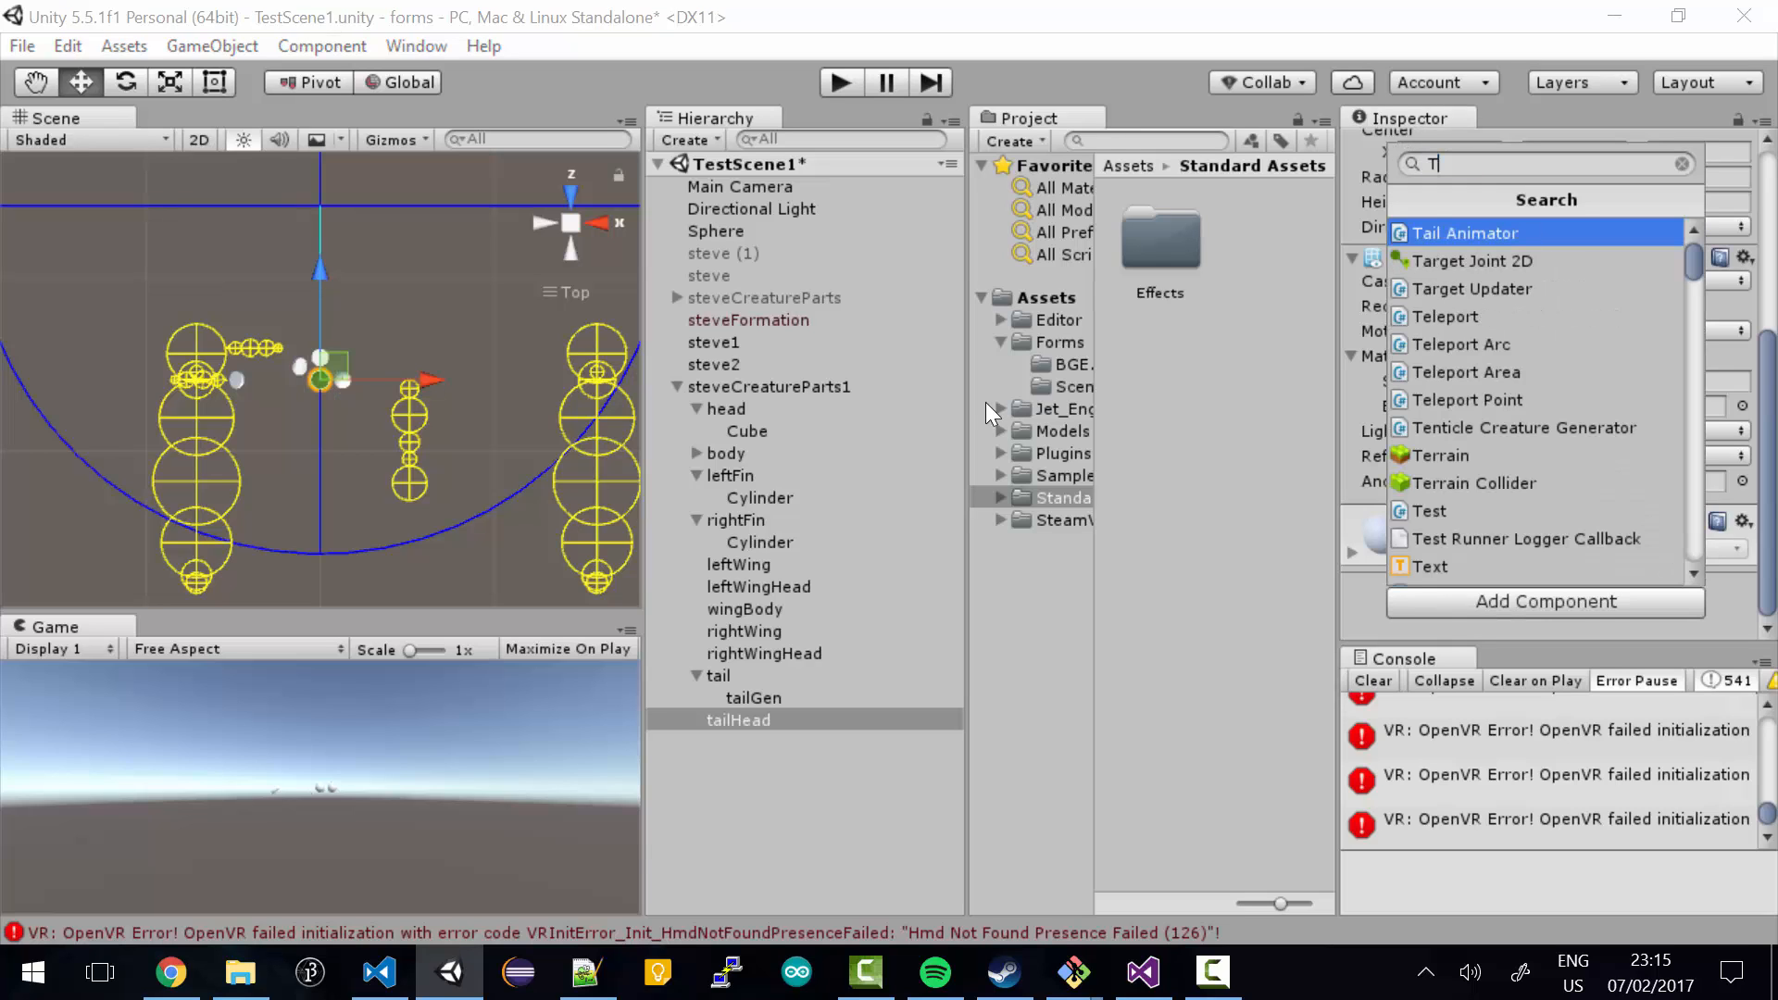
pyautogui.press('Return')
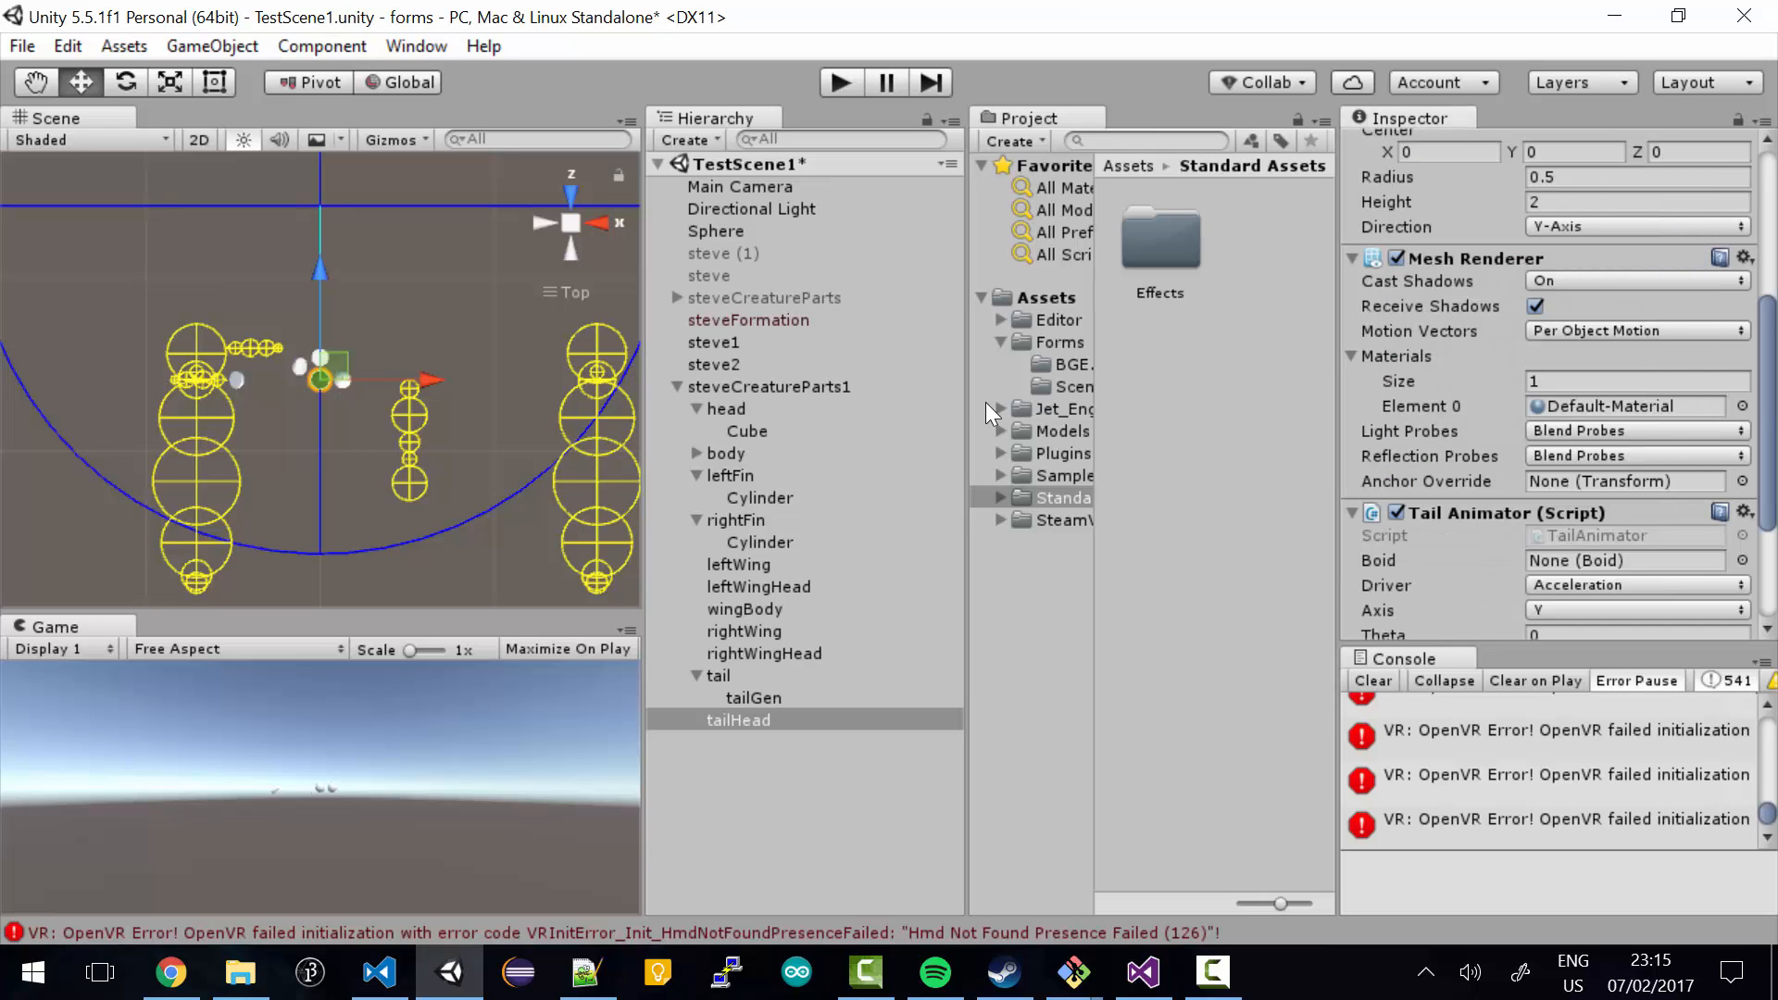
pyautogui.scroll(-5, 1575, 463)
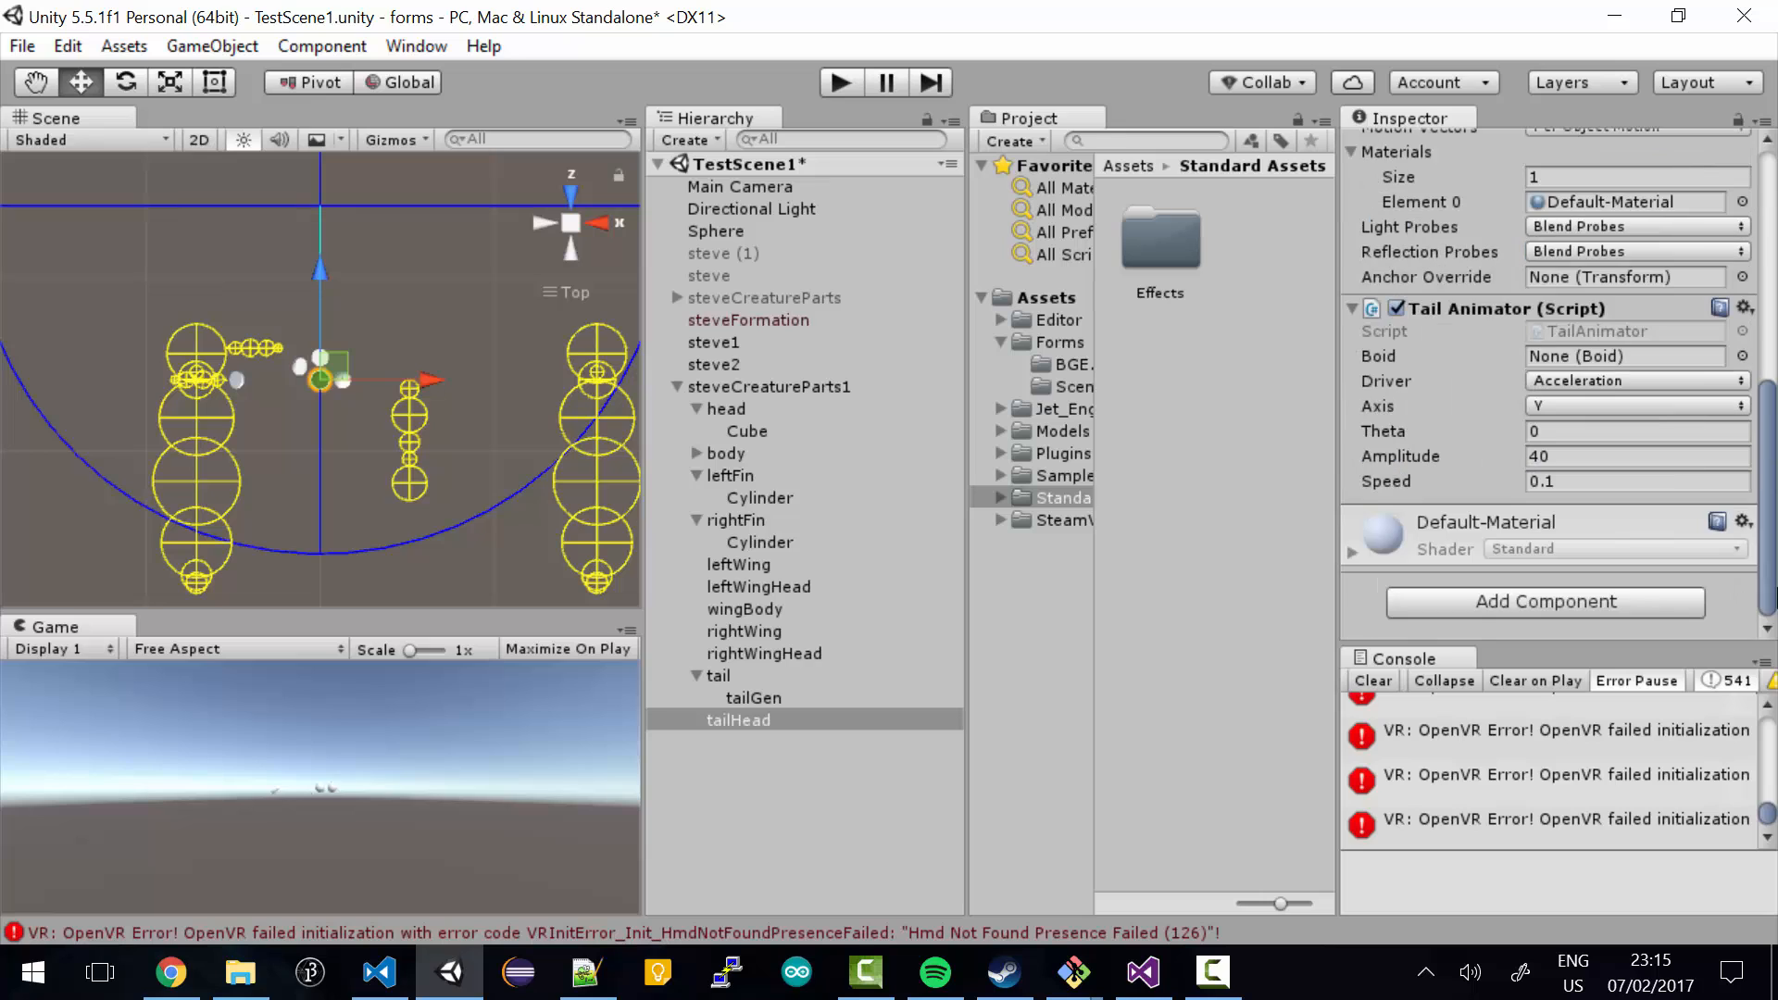
pyautogui.click(1603, 603)
pyautogui.write('Spine')
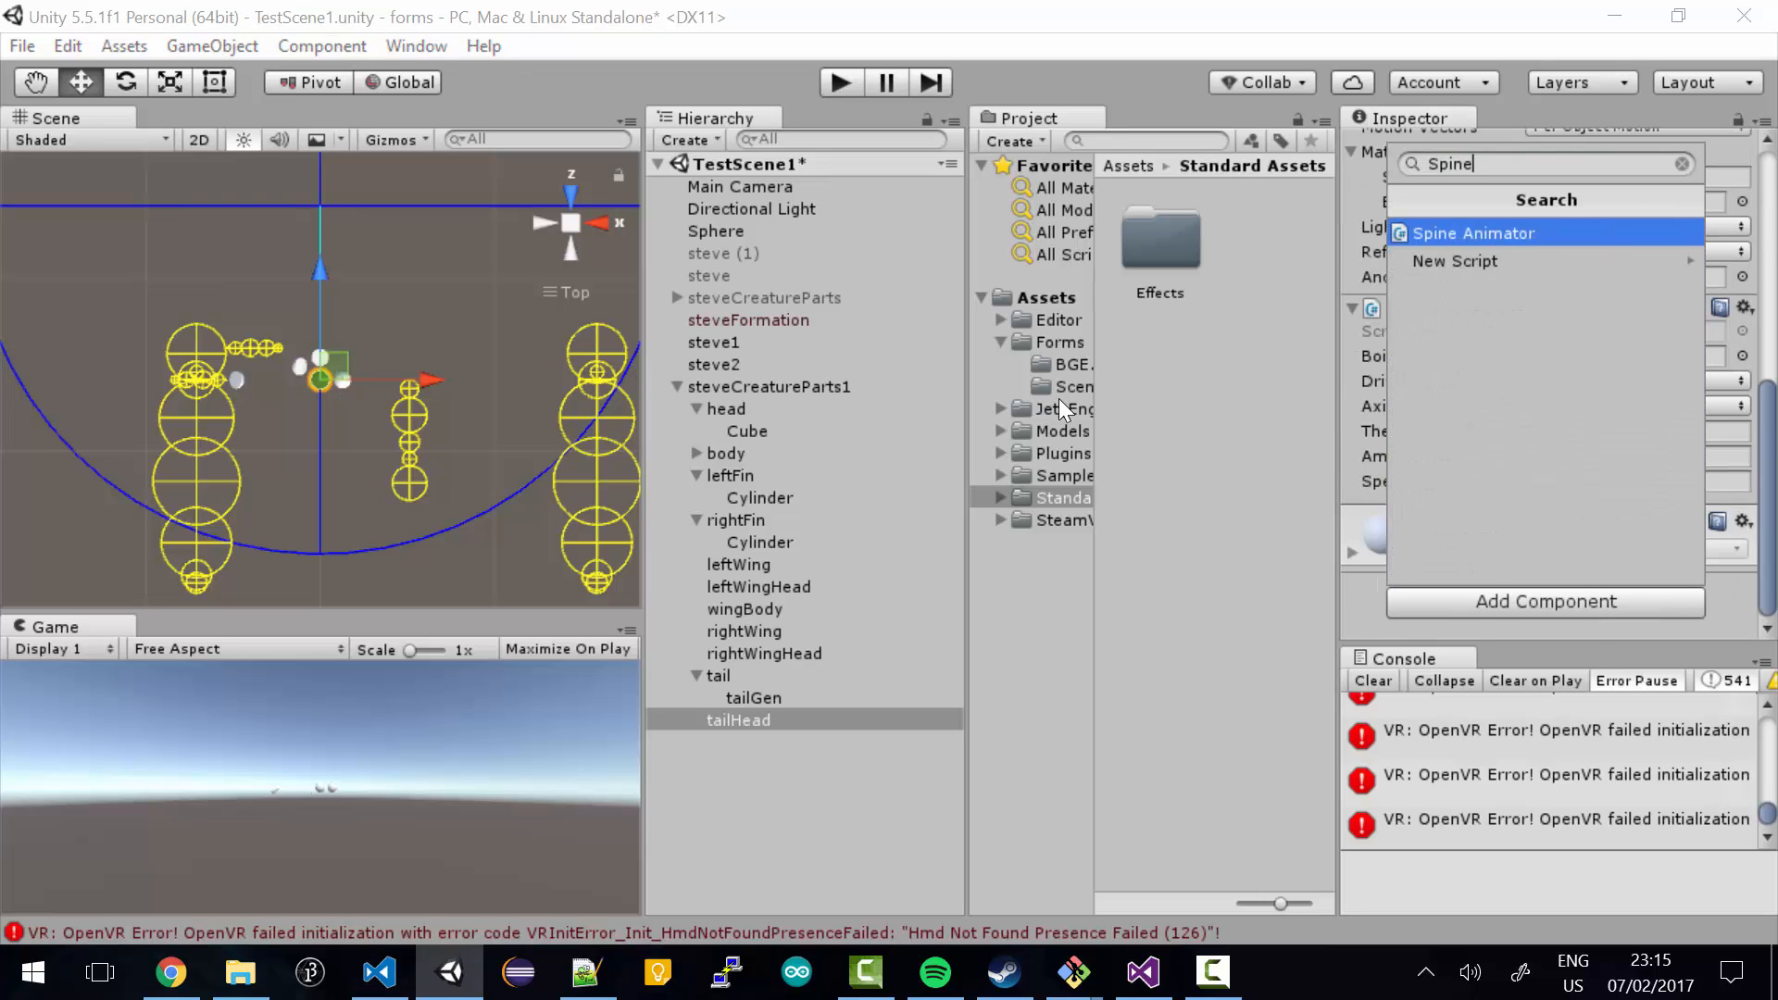
pyautogui.press('Return')
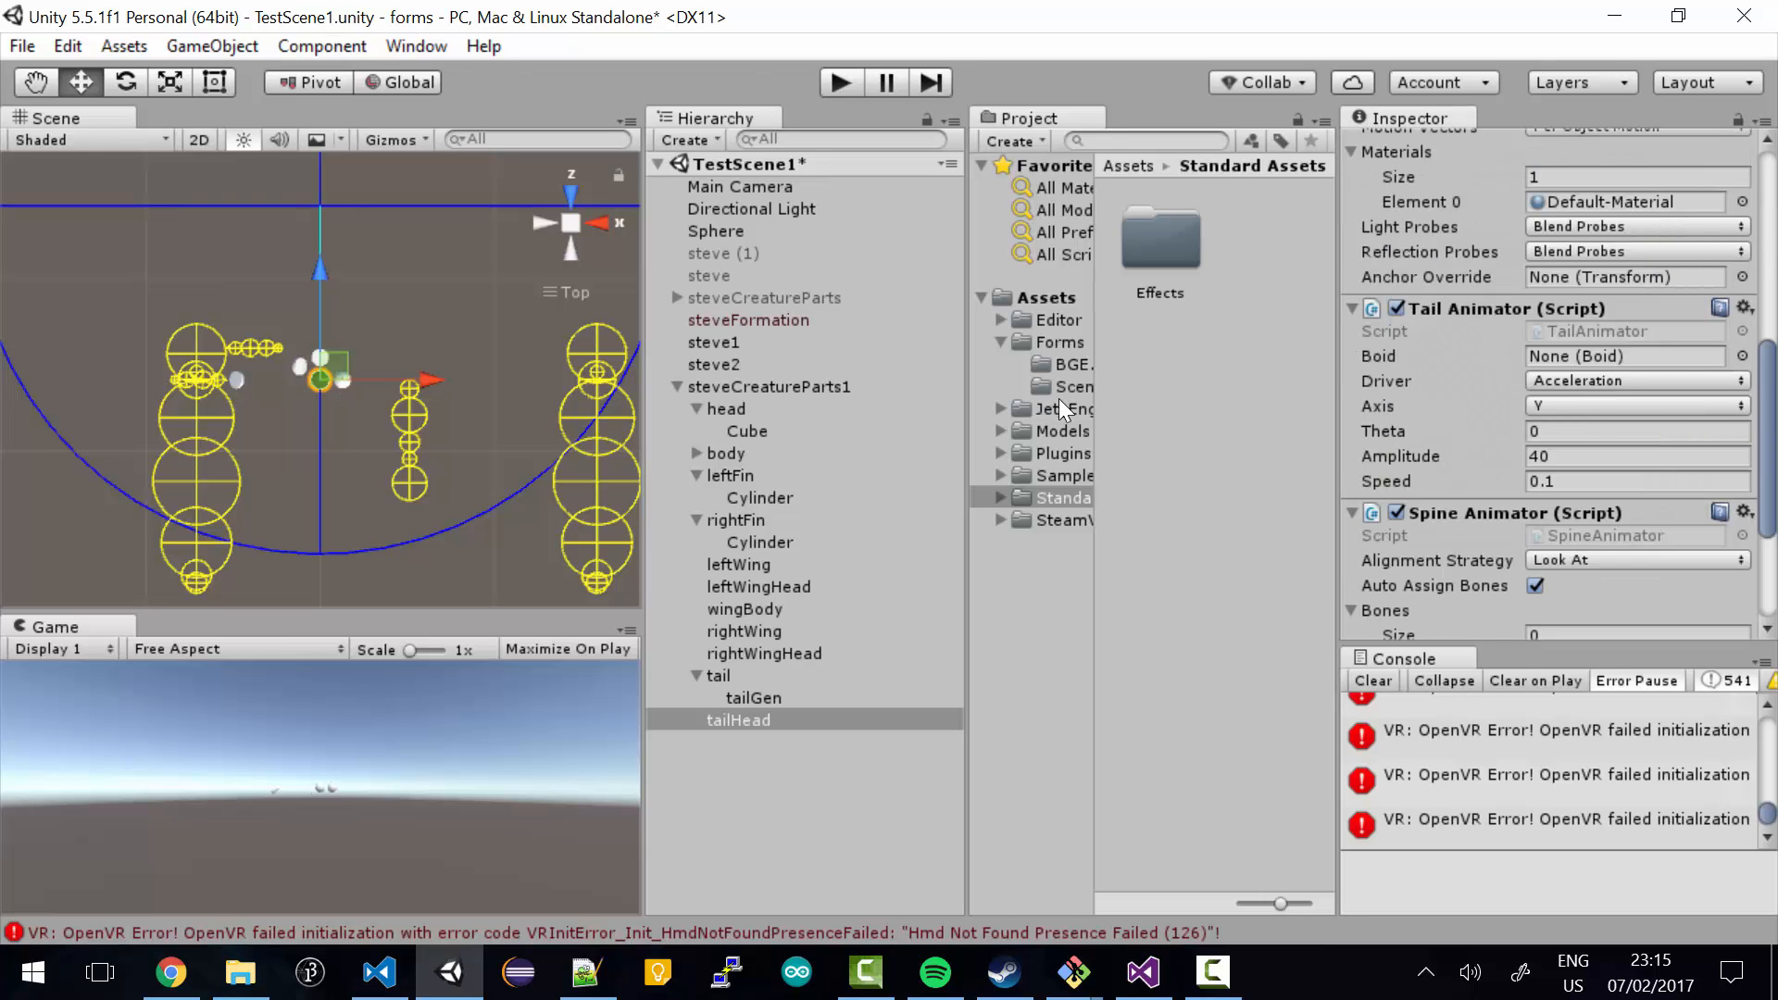
# - Set the Driver of tailHead's Tail Animator to Force
pyautogui.click(1586, 378)
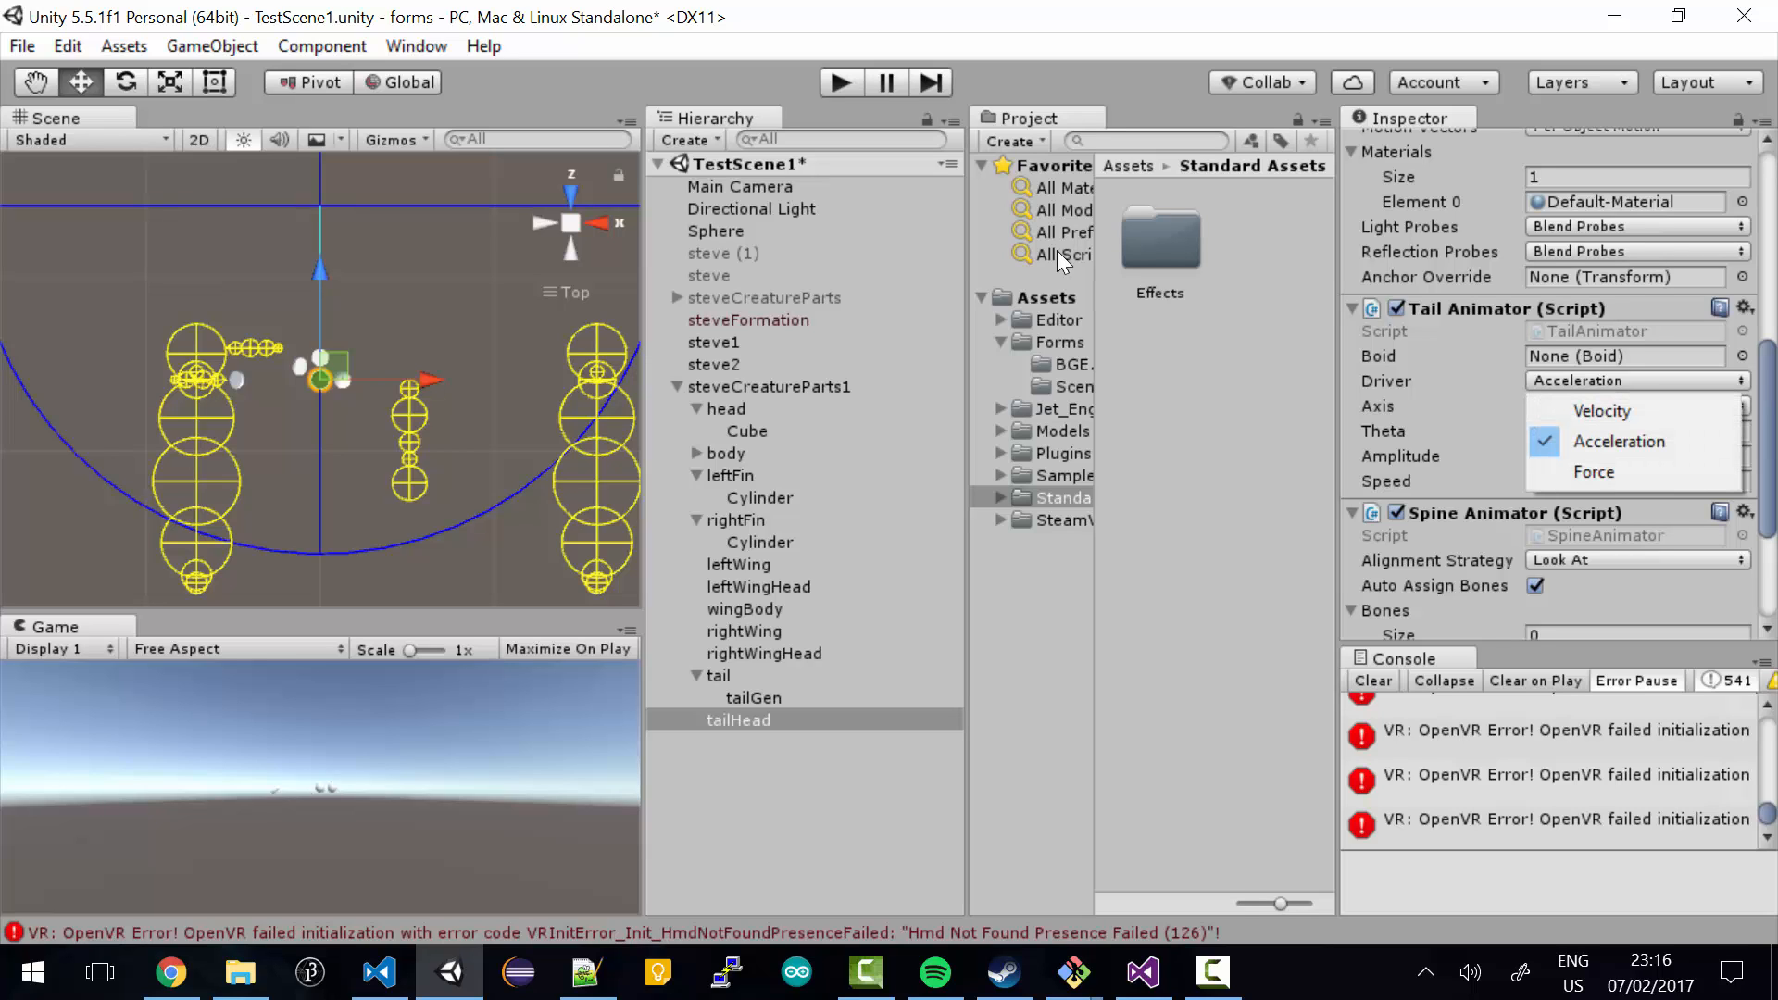
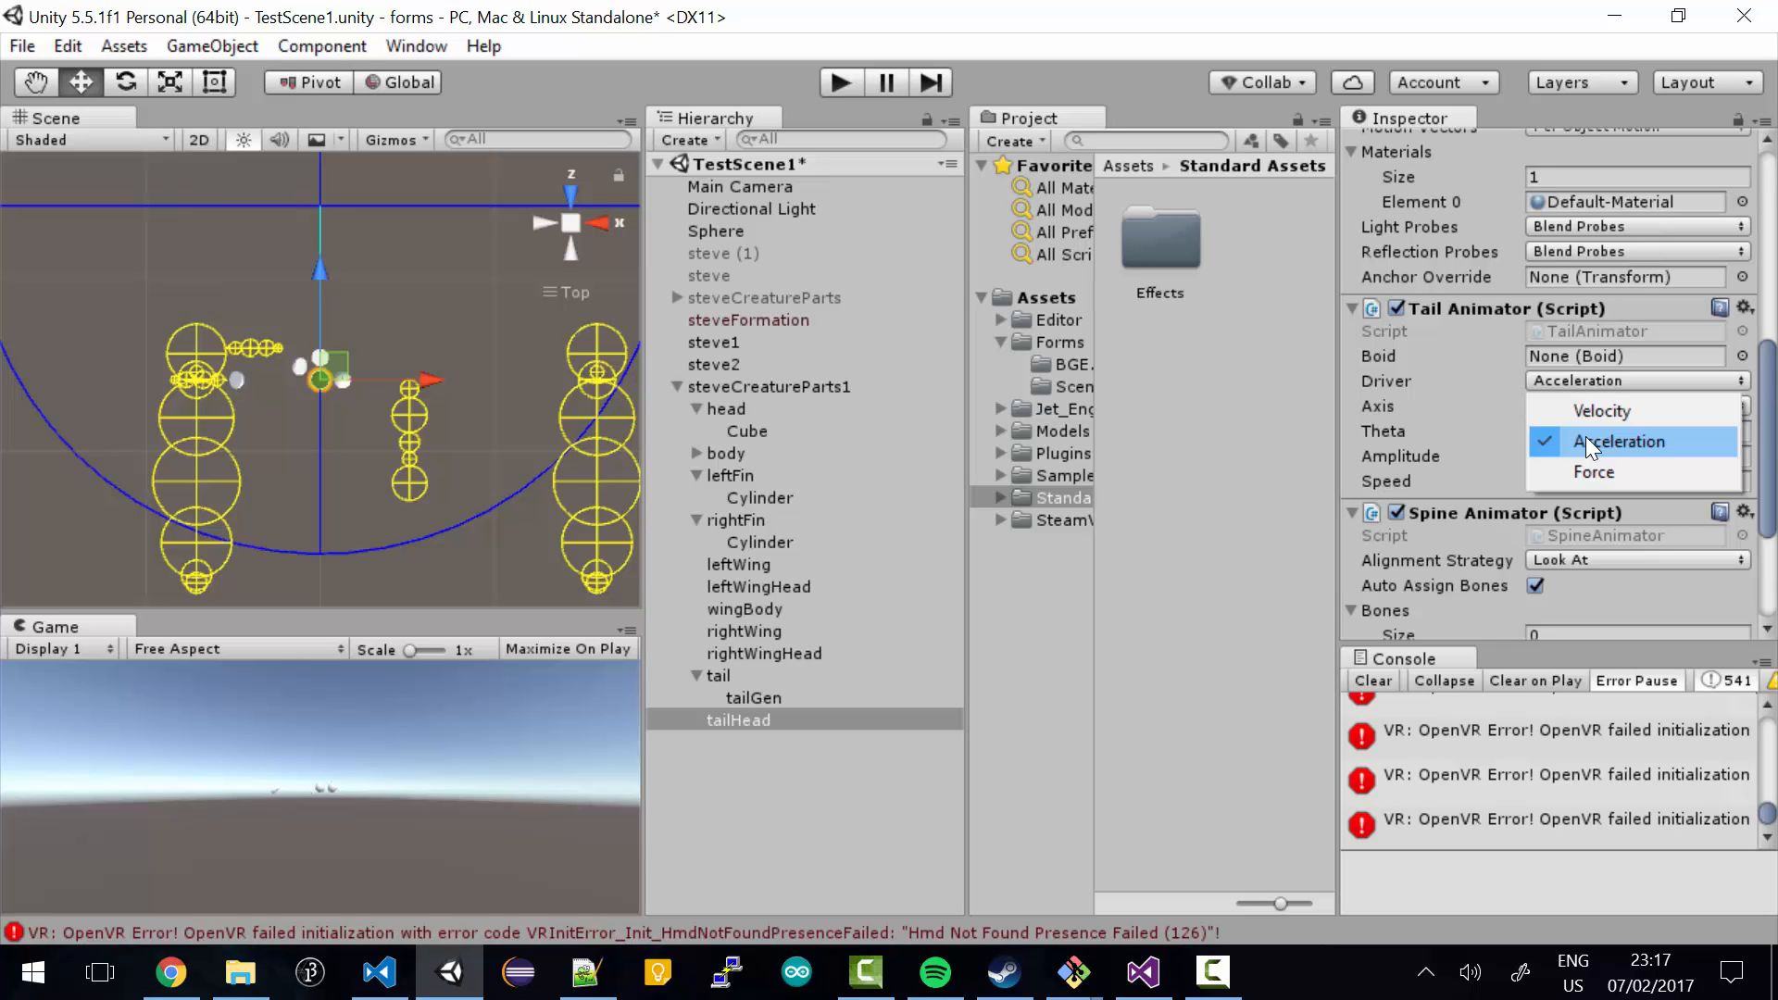
pyautogui.click(1586, 441)
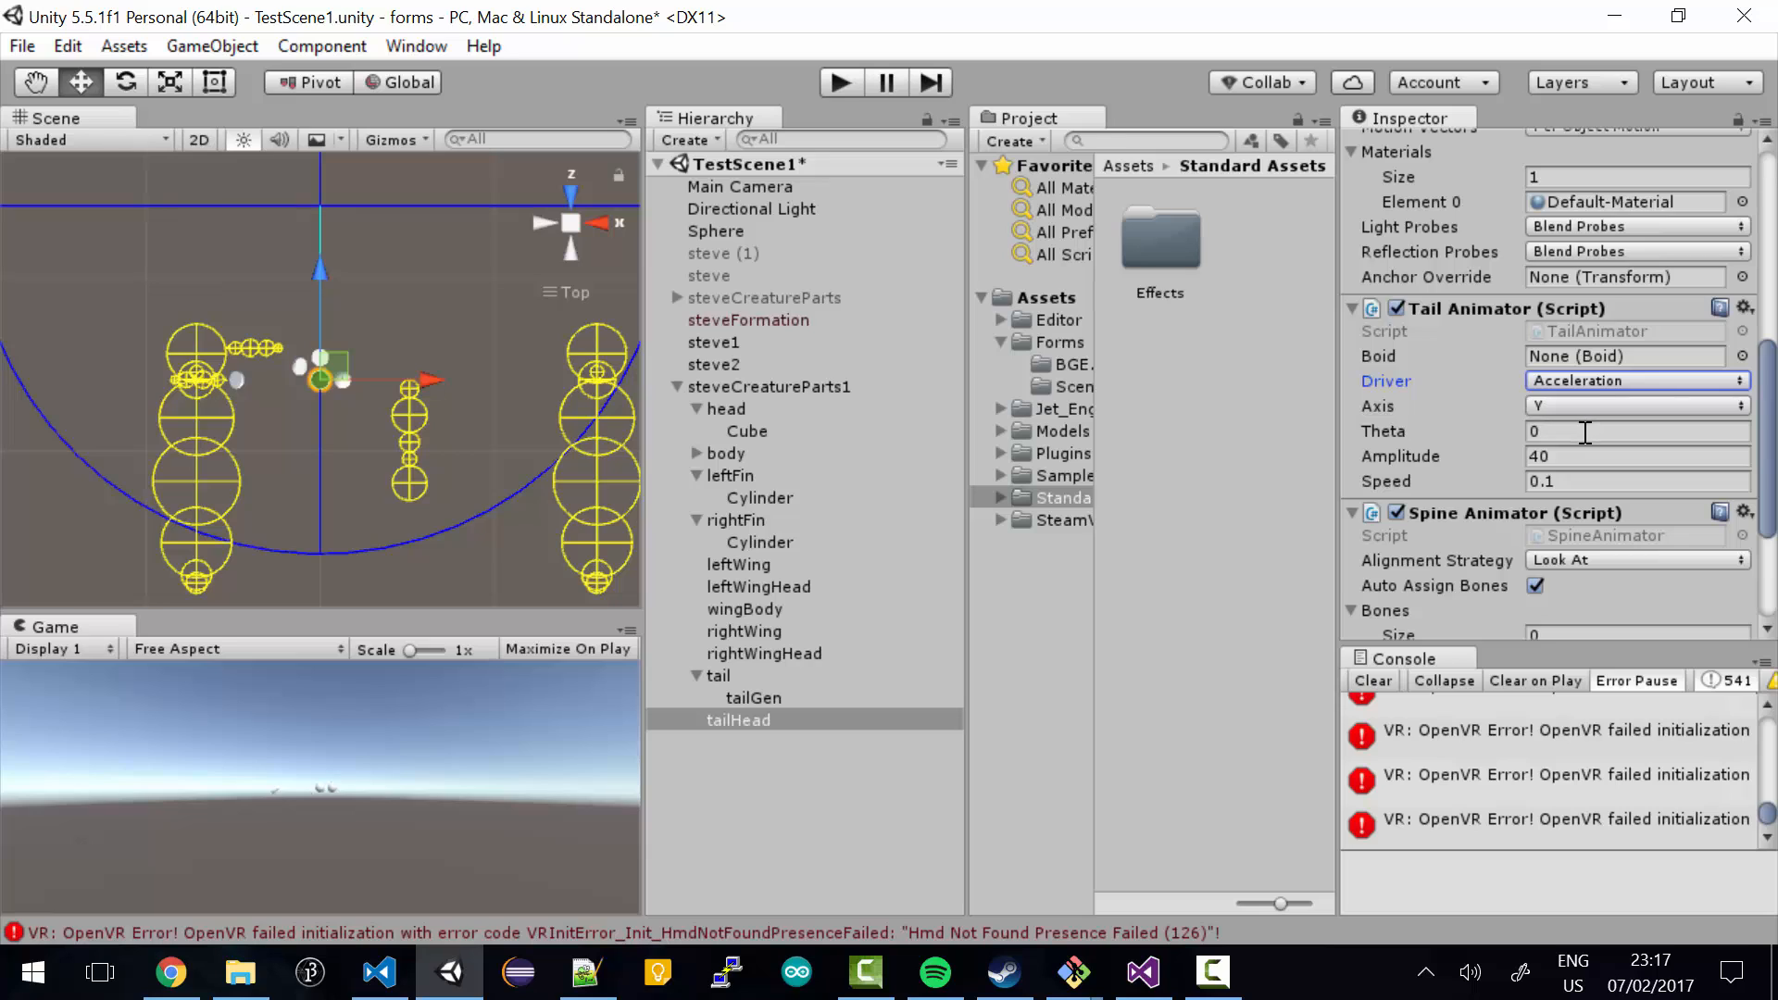
pyautogui.click(1580, 390)
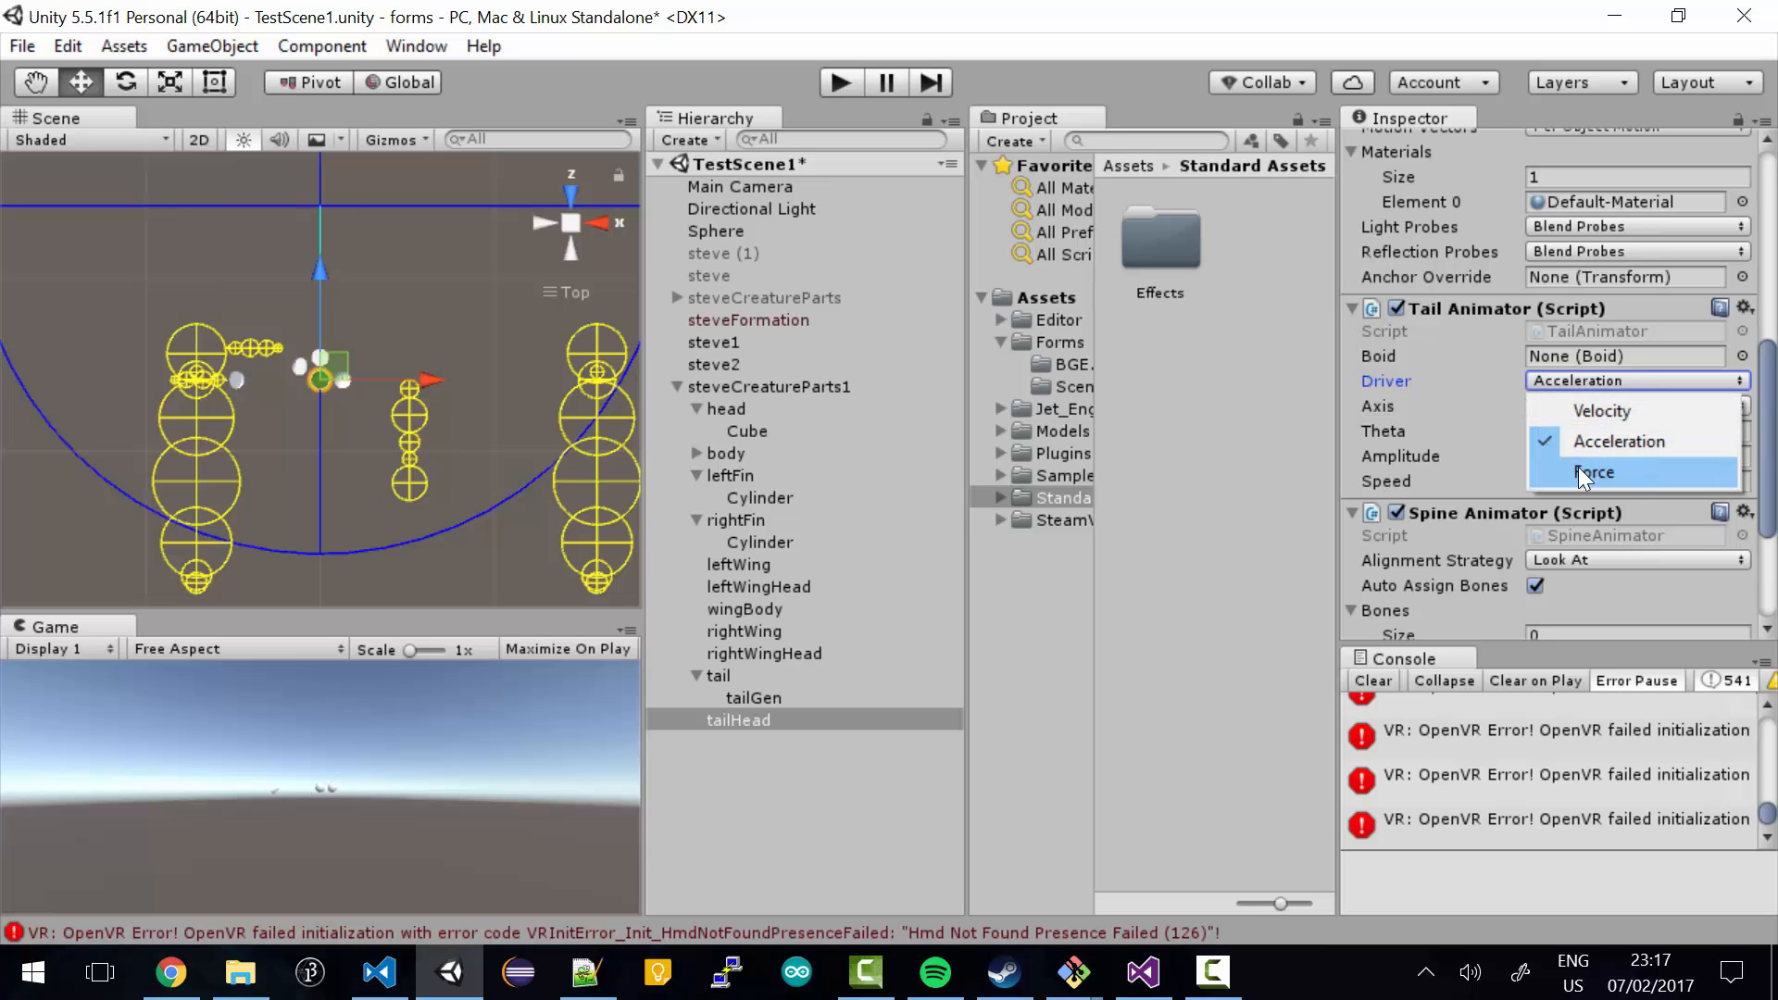
pyautogui.click(1578, 467)
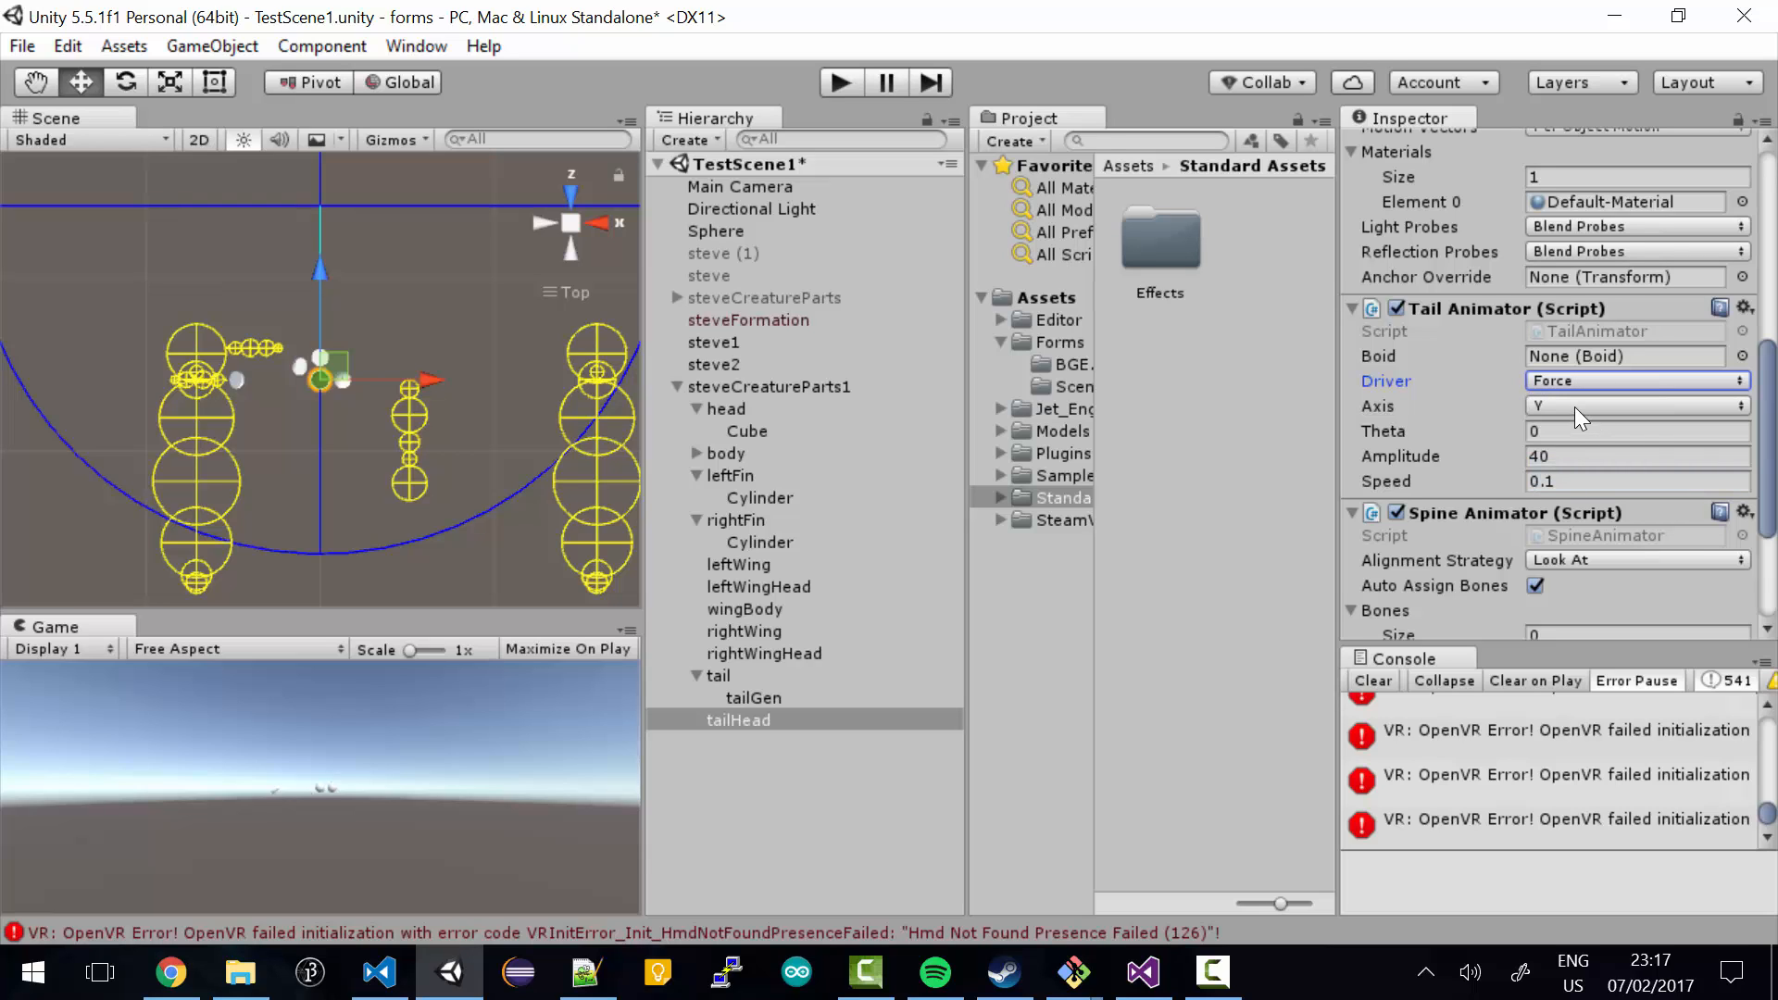
# - Set tailHead's Tail Animator Axis to X and its Speed to 2
pyautogui.click(1574, 407)
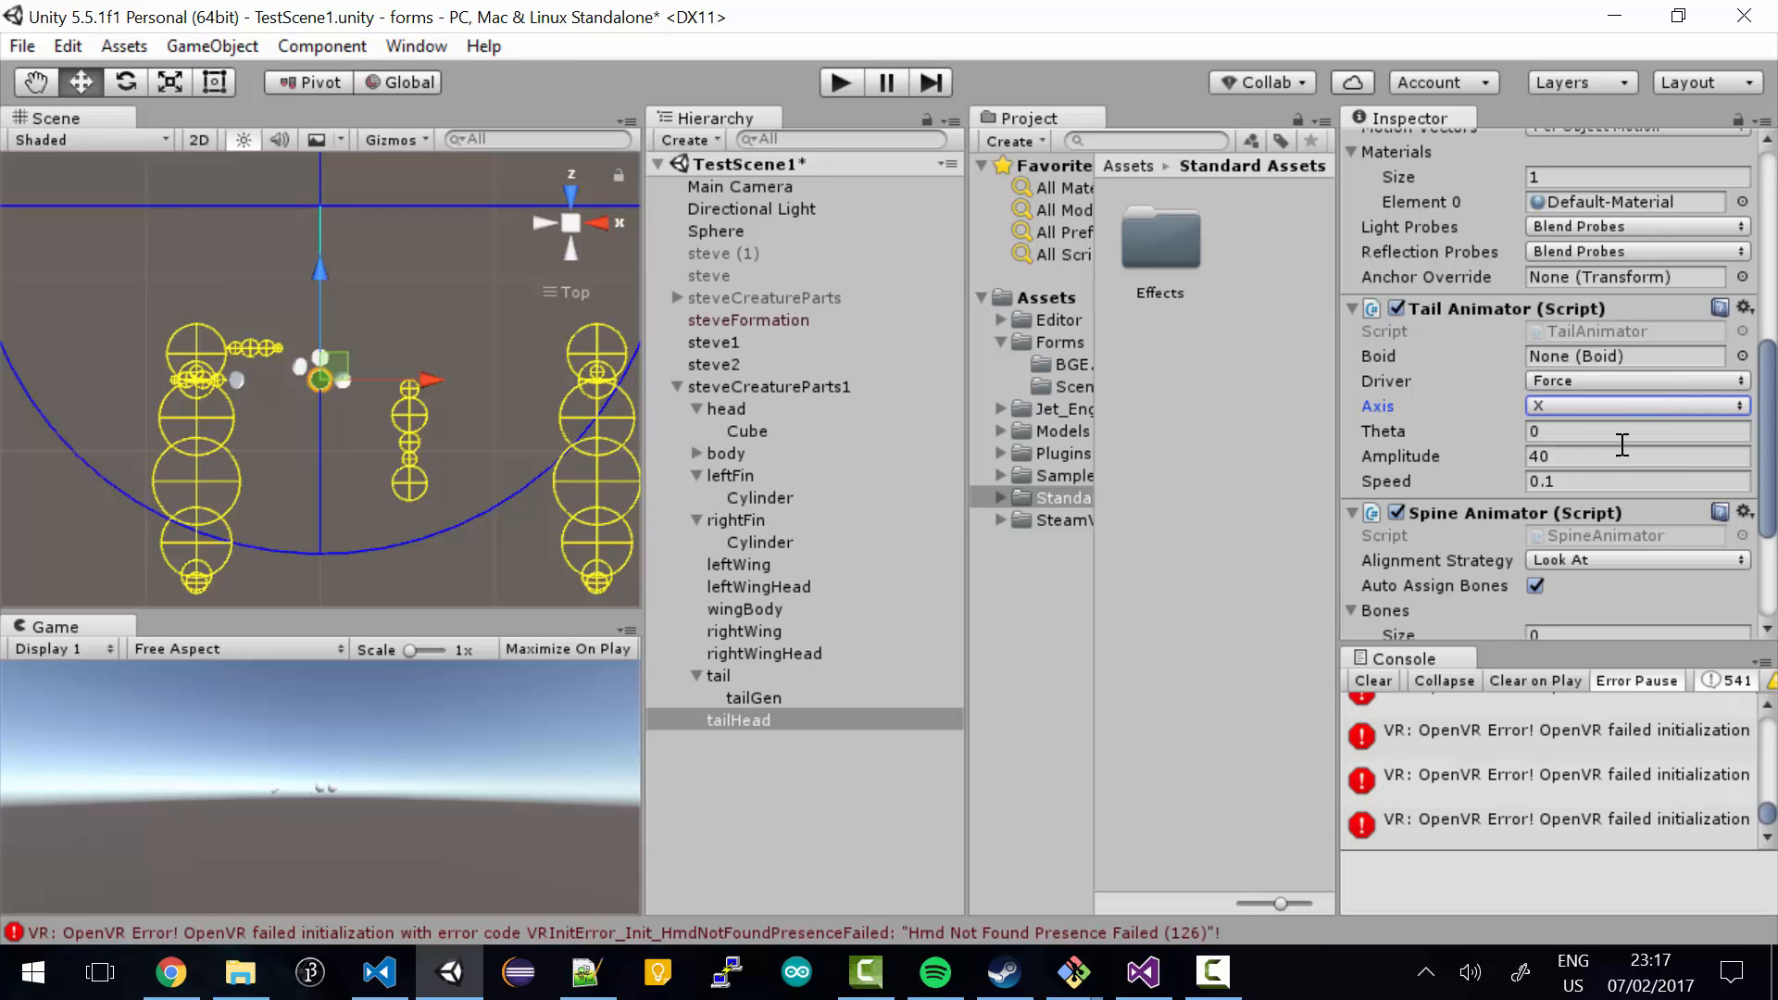
pyautogui.click(1619, 407)
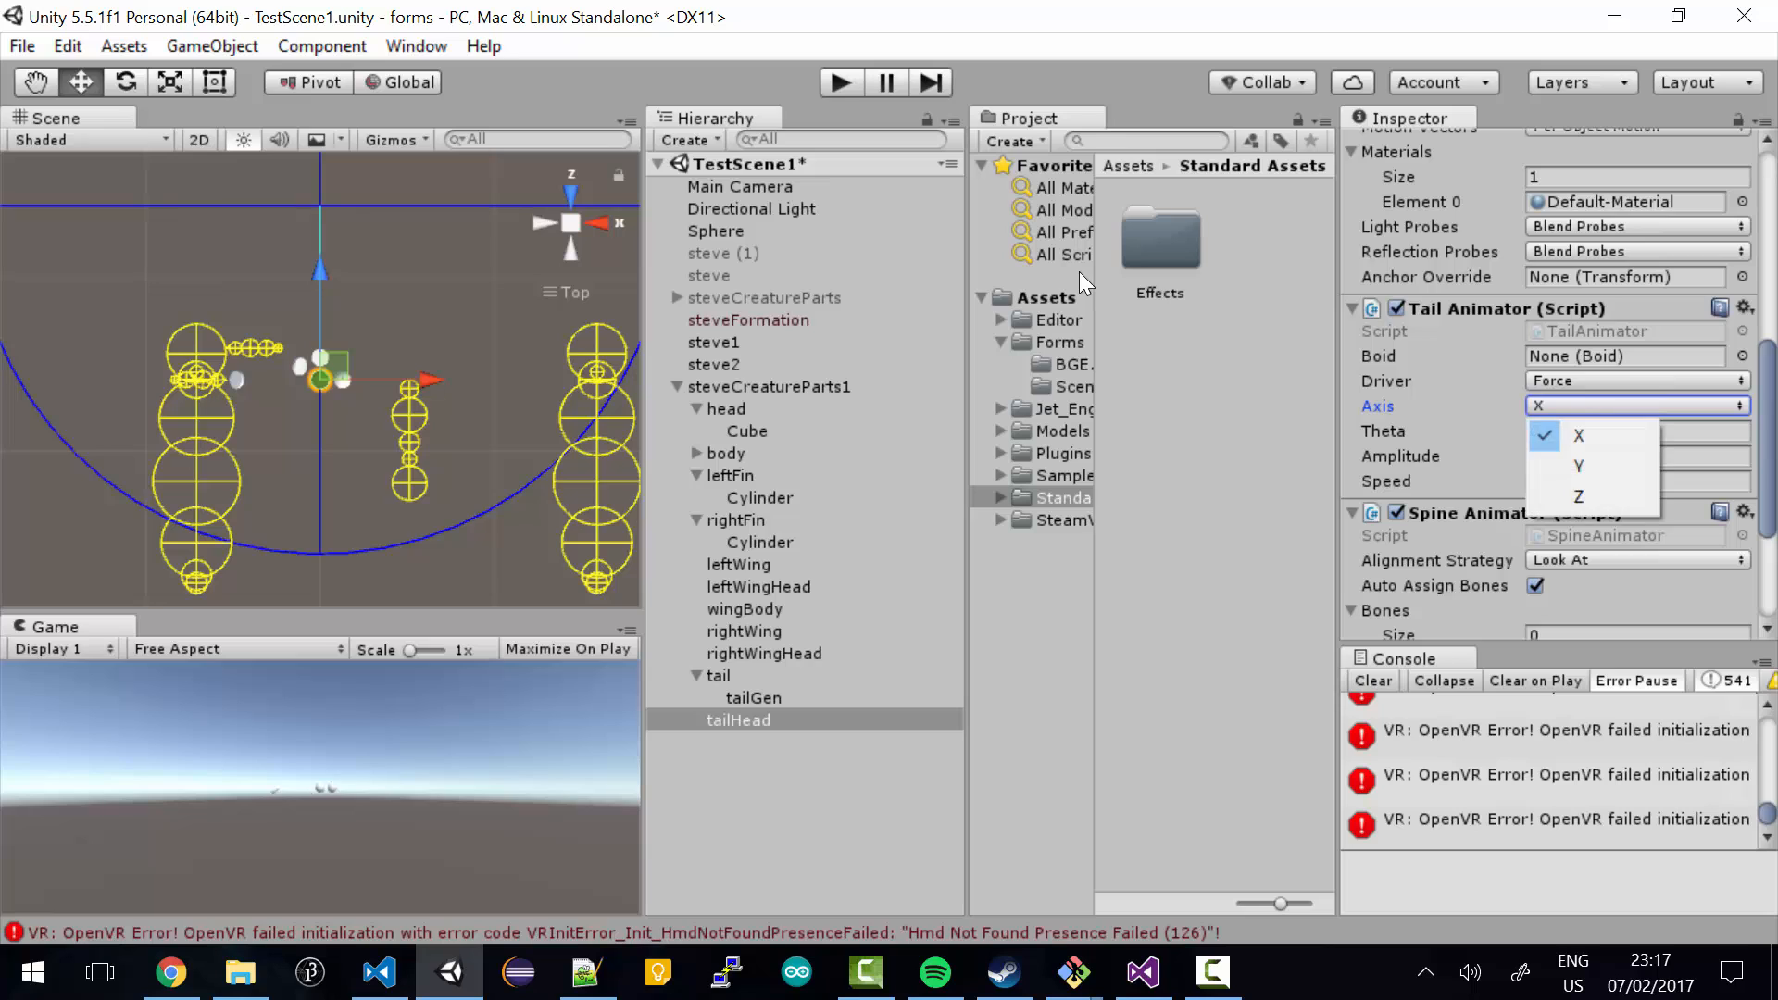
pyautogui.click(1582, 441)
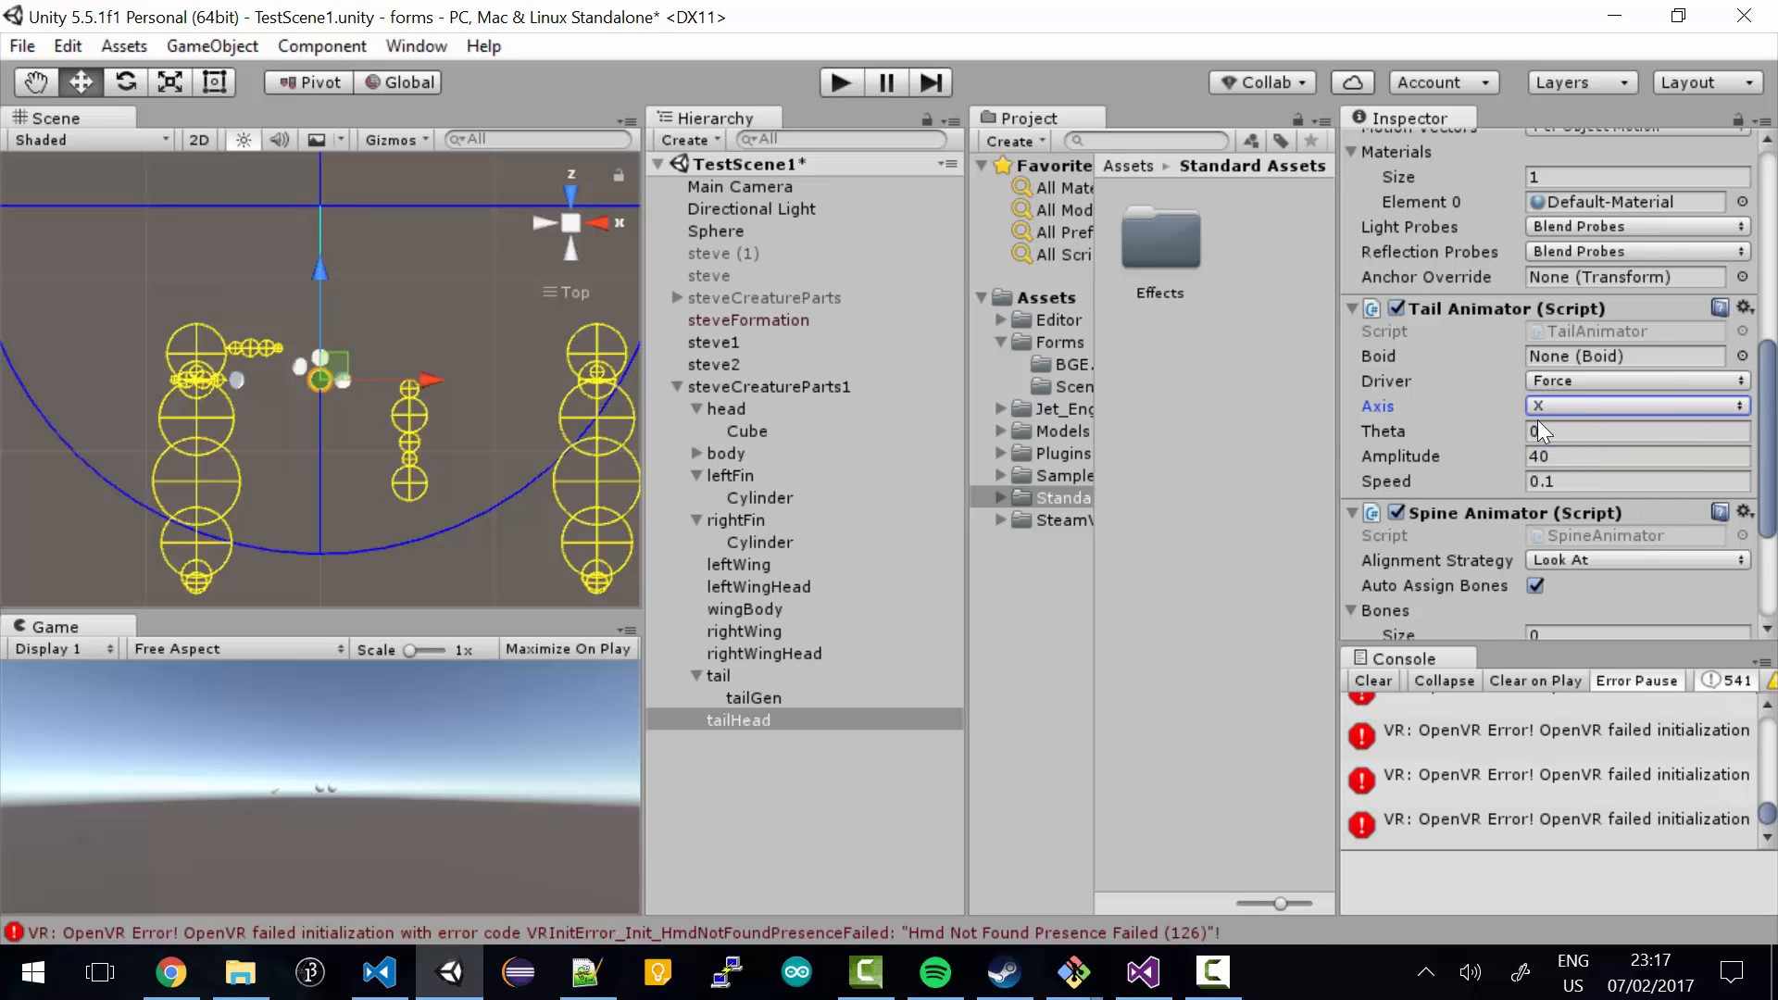
pyautogui.click(1580, 484)
pyautogui.write('2')
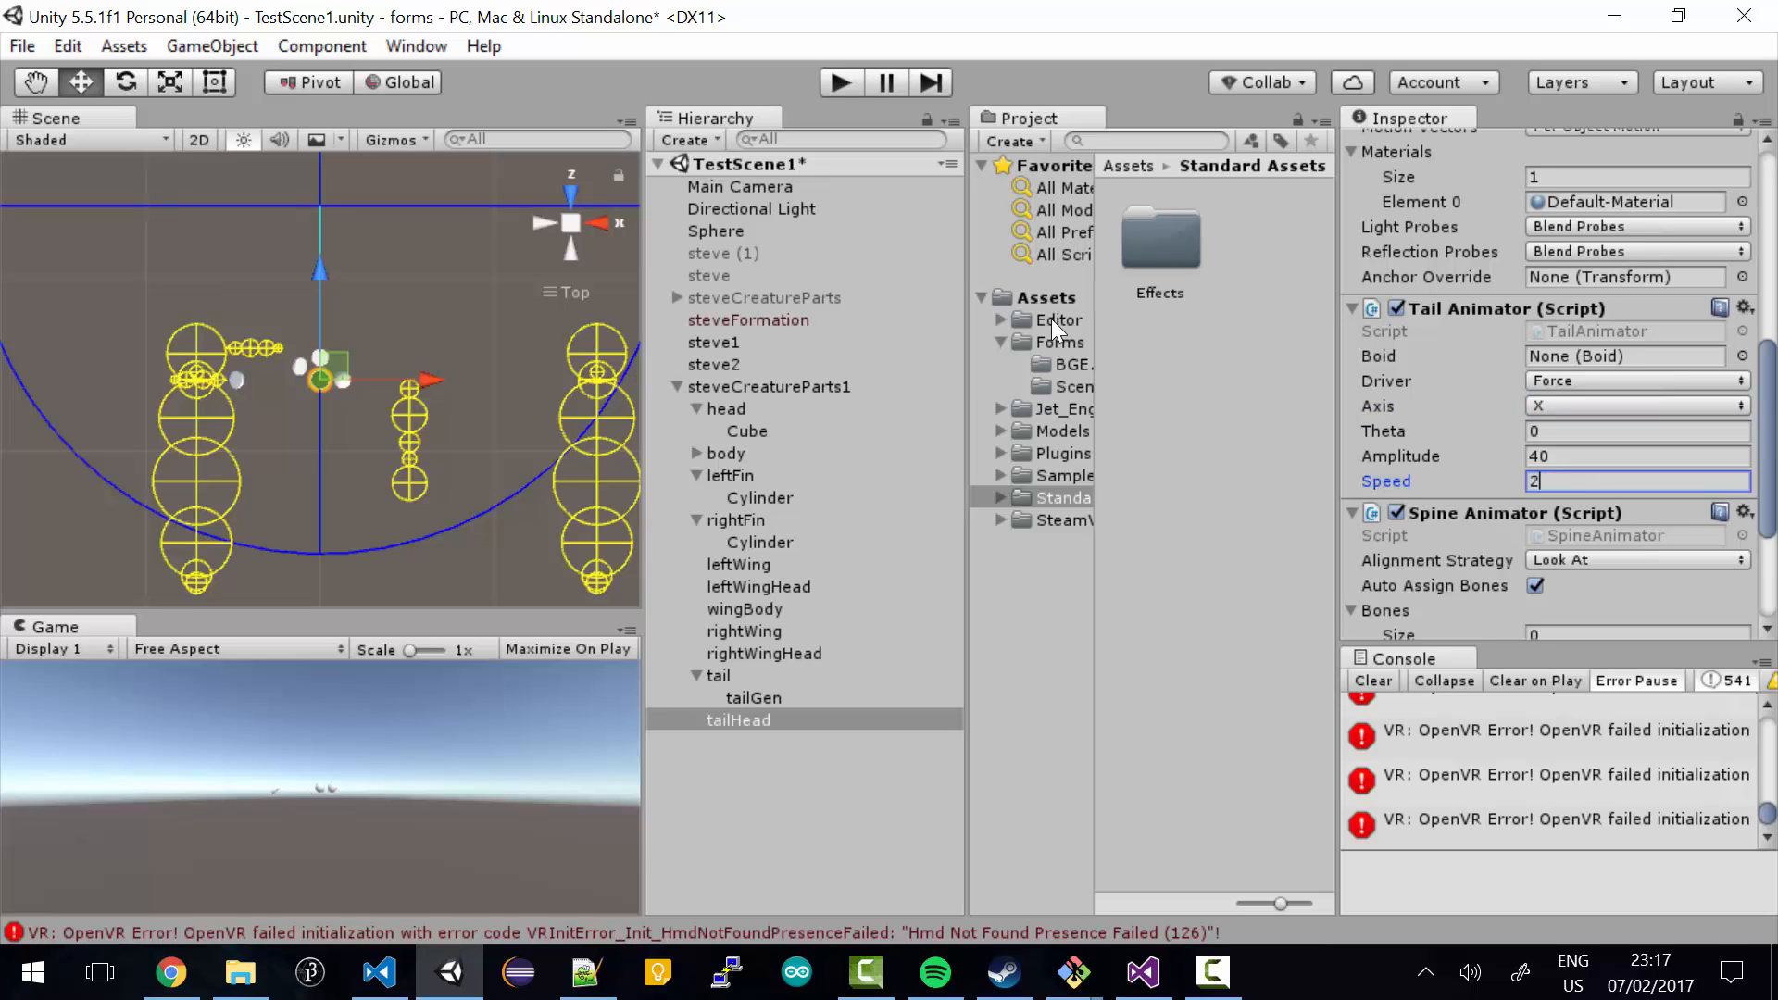
# - Assign tailHead as the Head Prefab and wingBody as the Body Prefab of tailGen's Creature Generator
pyautogui.click(730, 699)
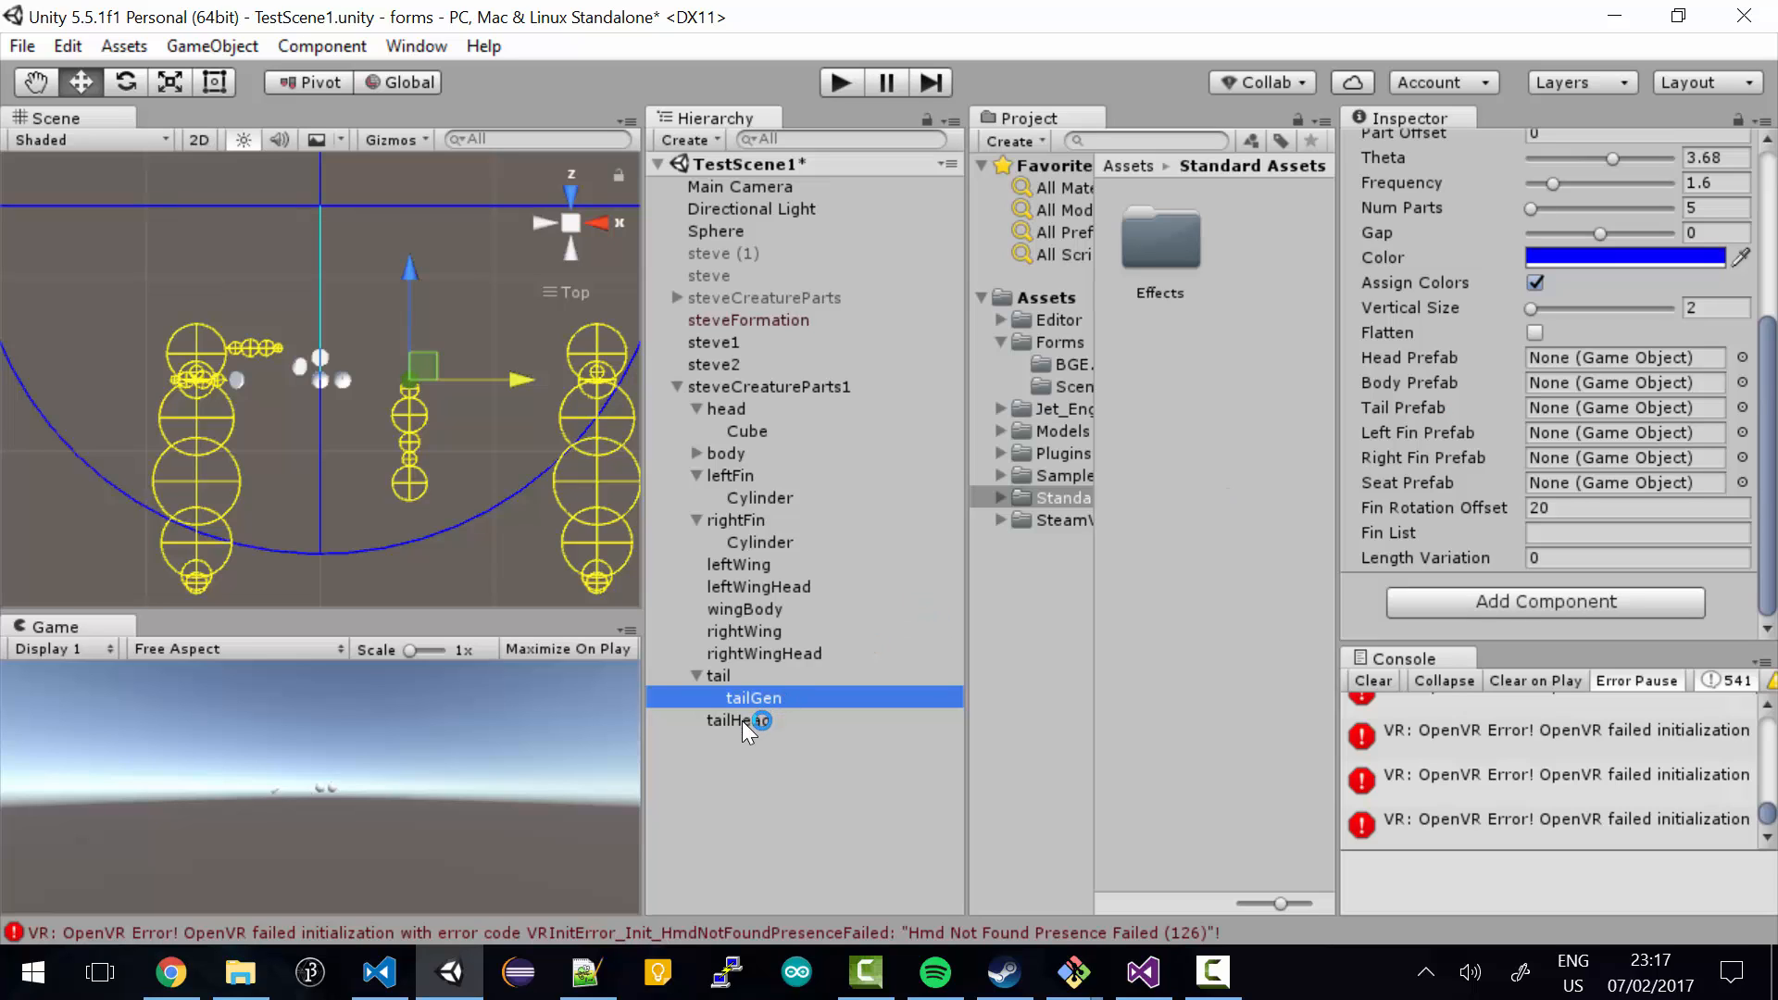
pyautogui.moveTo(742, 721); pyautogui.dragTo(1579, 363)
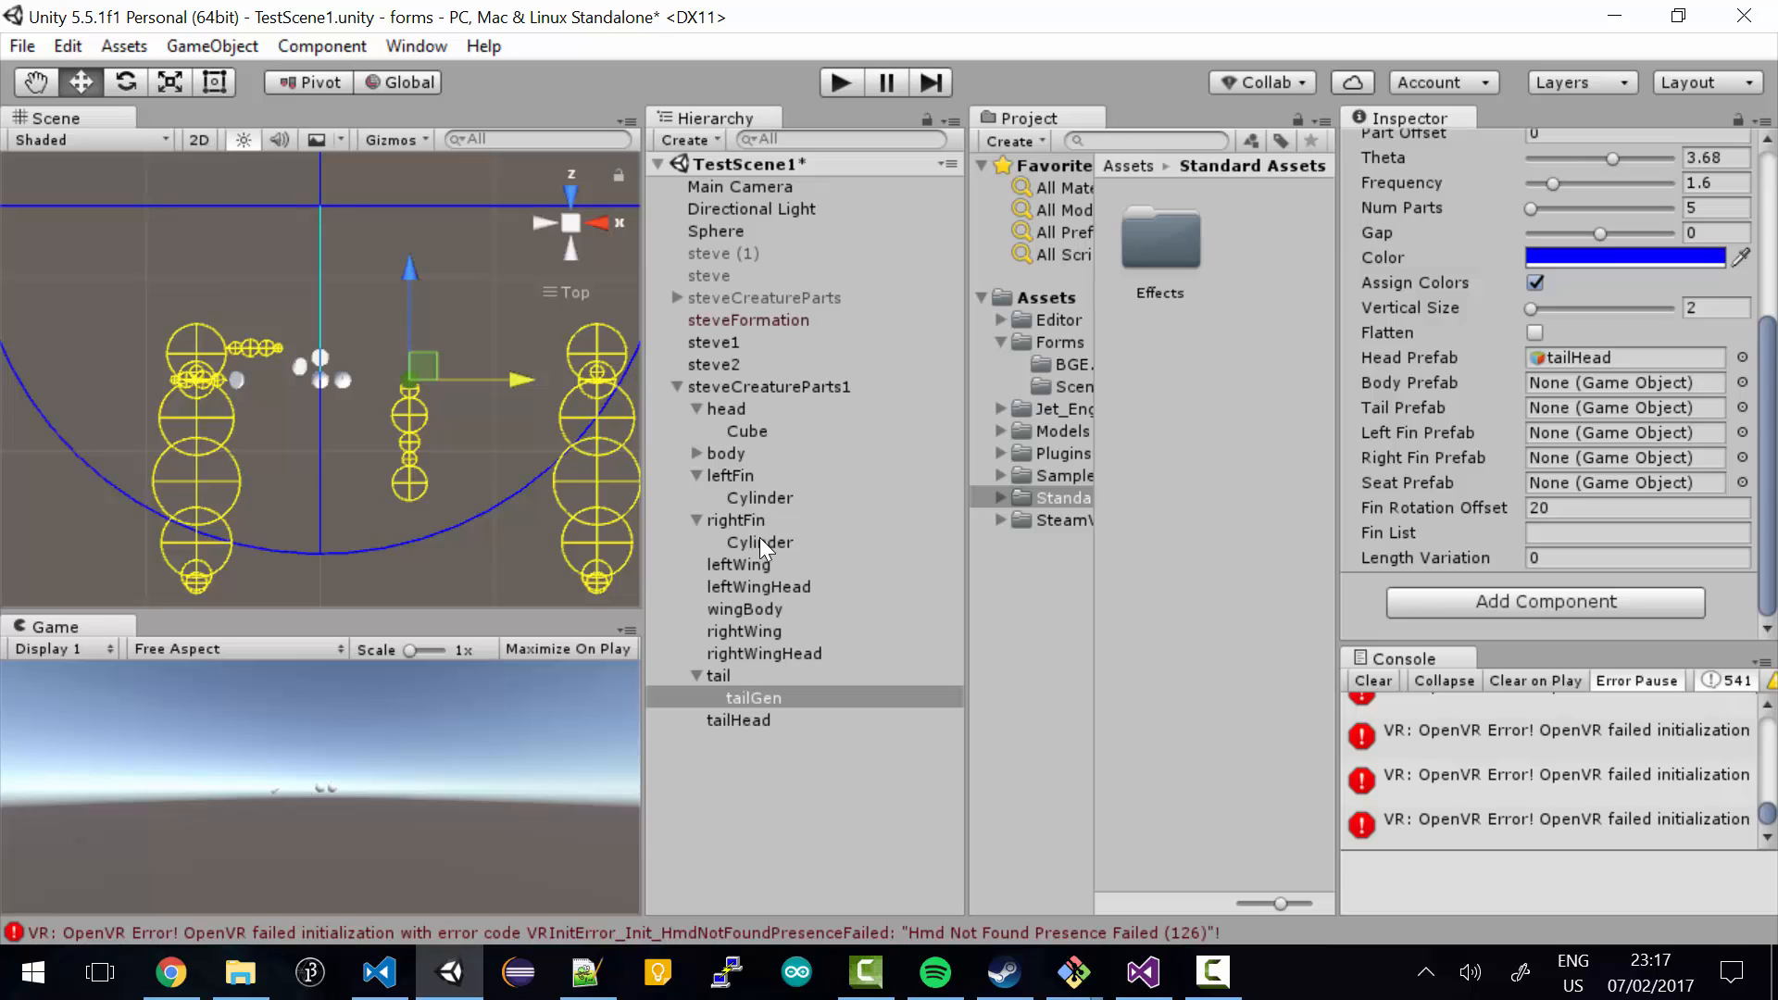
pyautogui.moveTo(756, 608); pyautogui.dragTo(1625, 382)
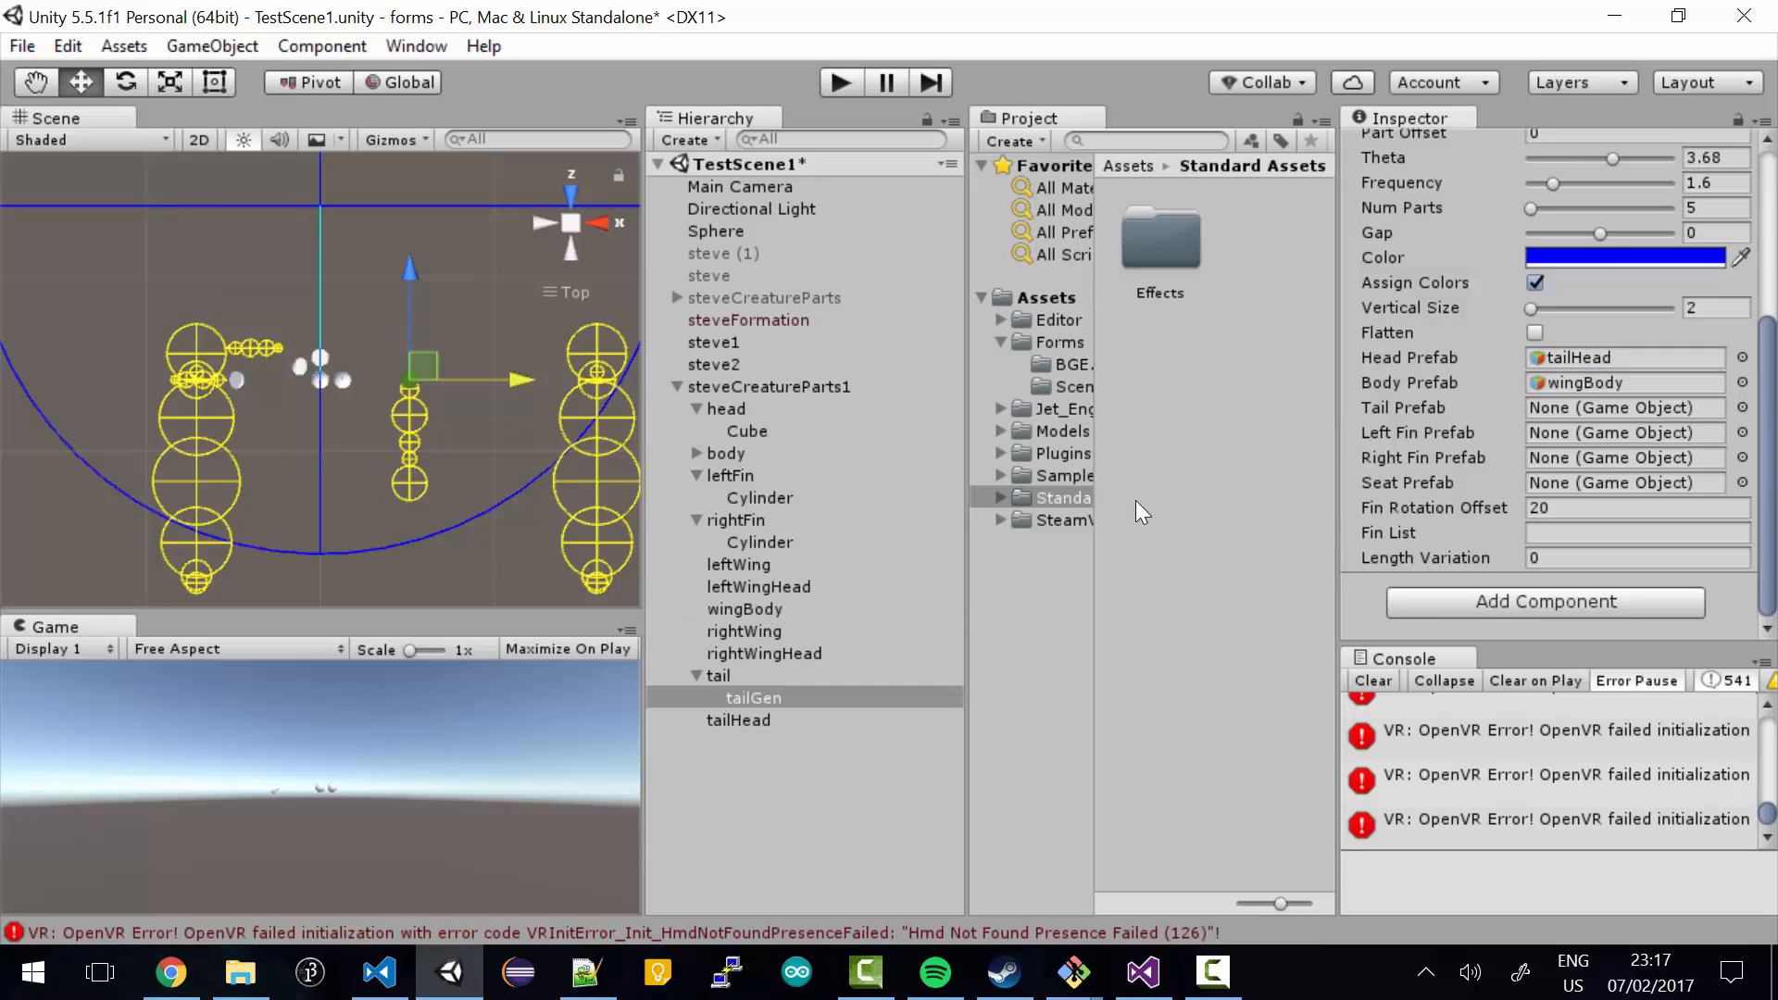
# - Set the X position of tailGen to 0 so it lines up with its parent tail sphere
pyautogui.click(741, 677)
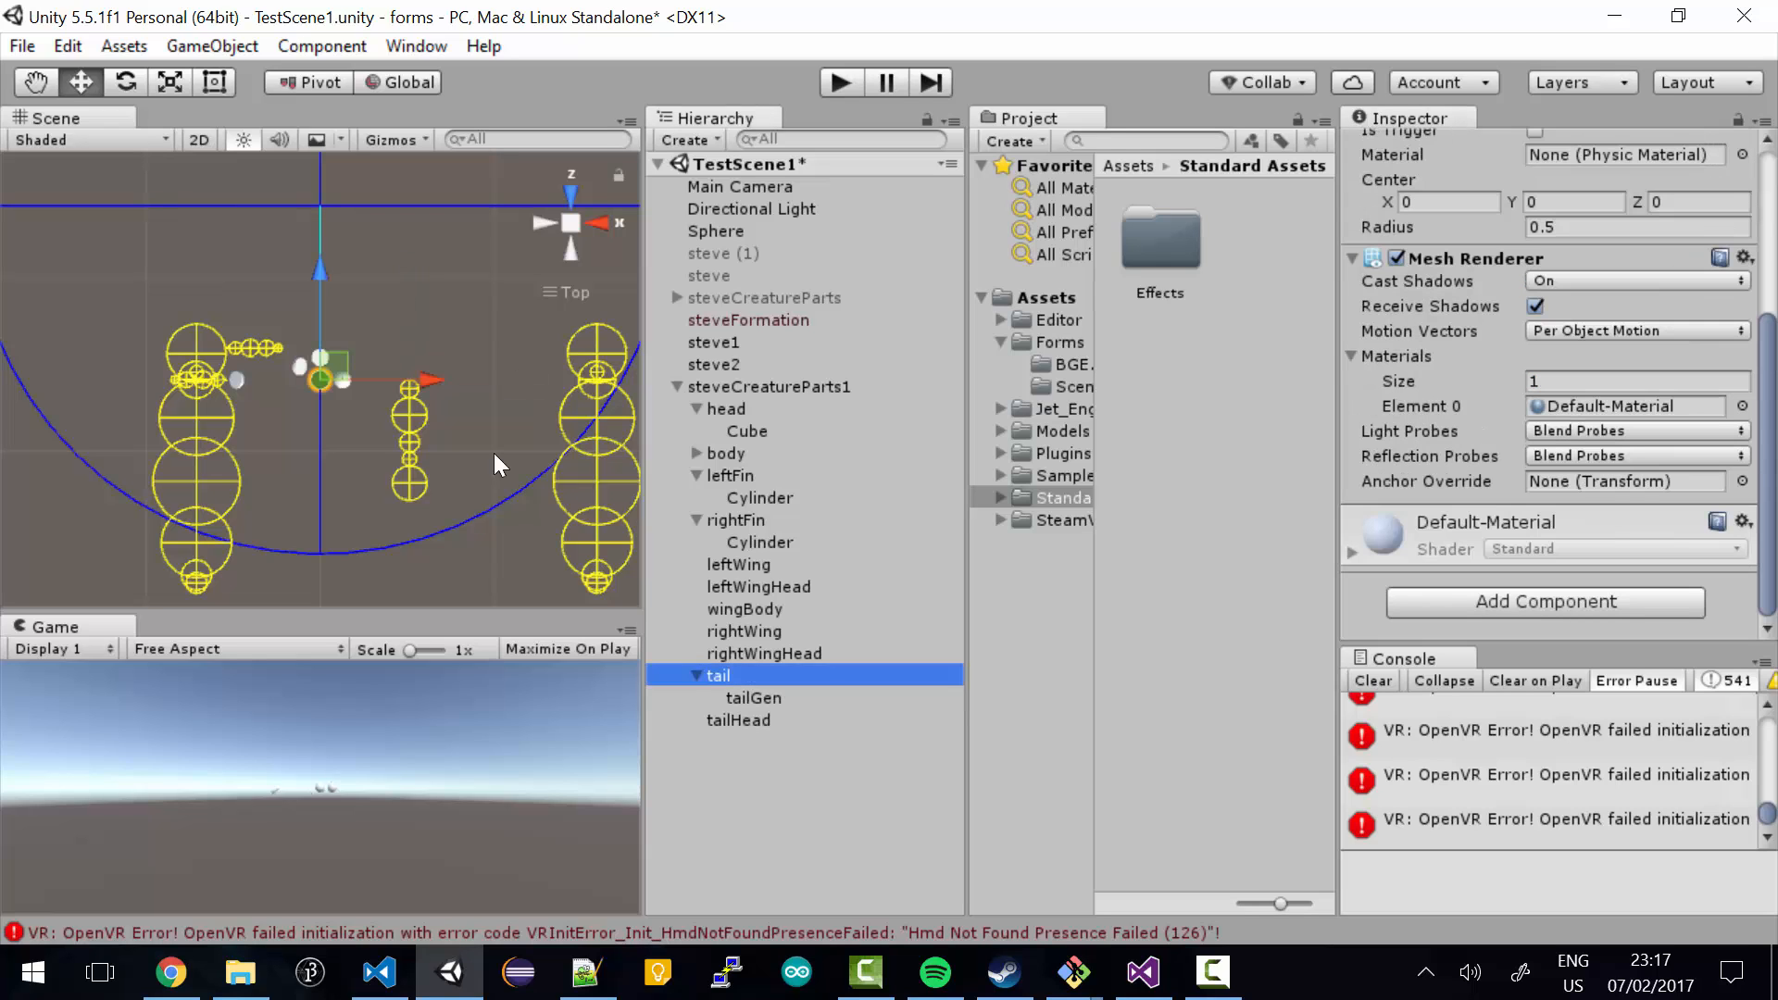
pyautogui.click(769, 696)
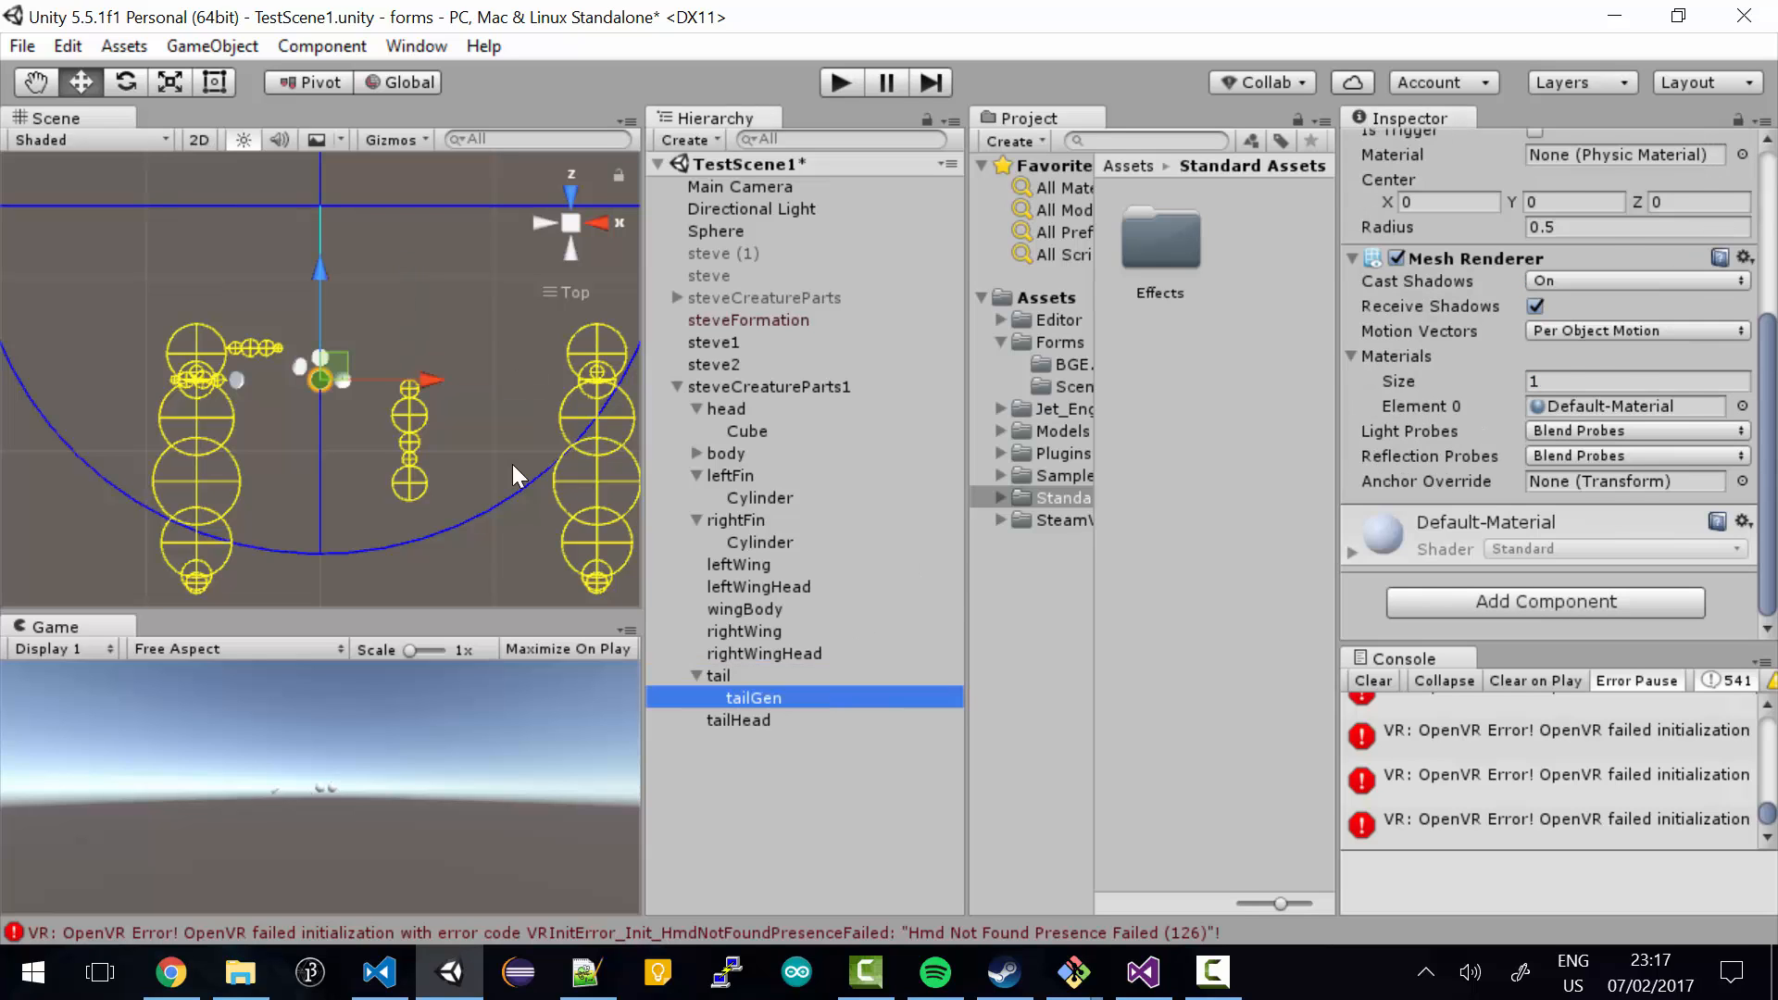
pyautogui.click(730, 674)
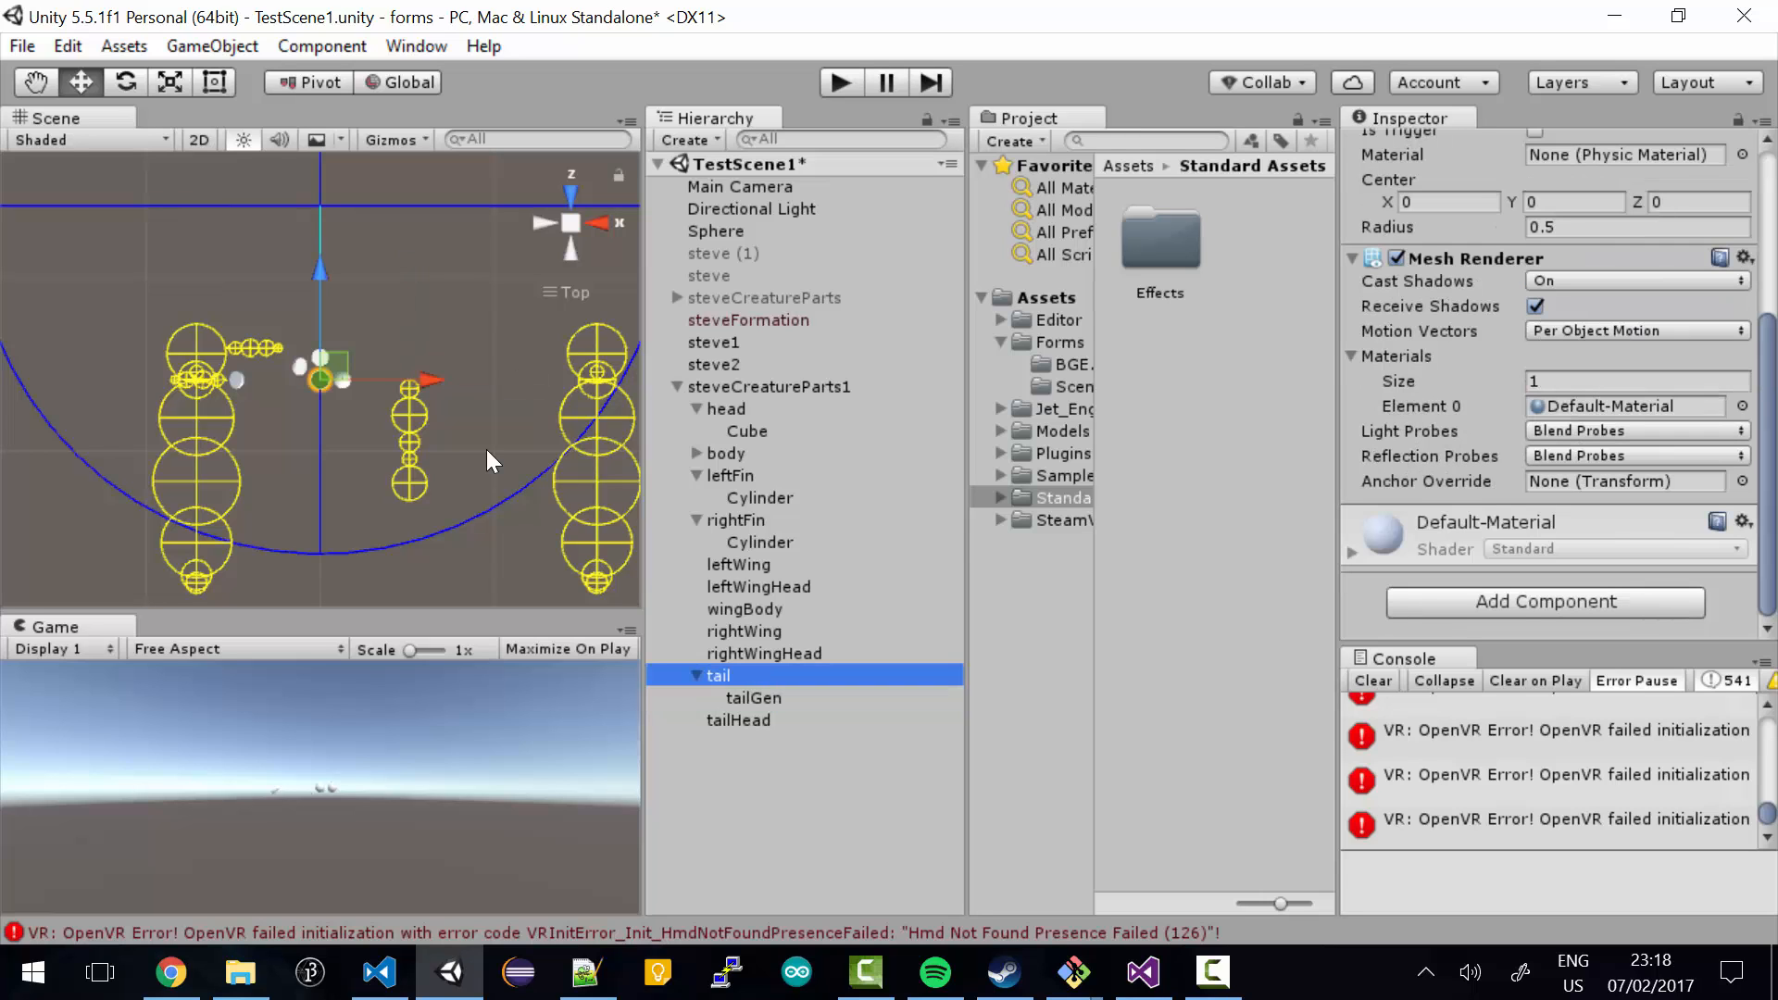
pyautogui.press('f')
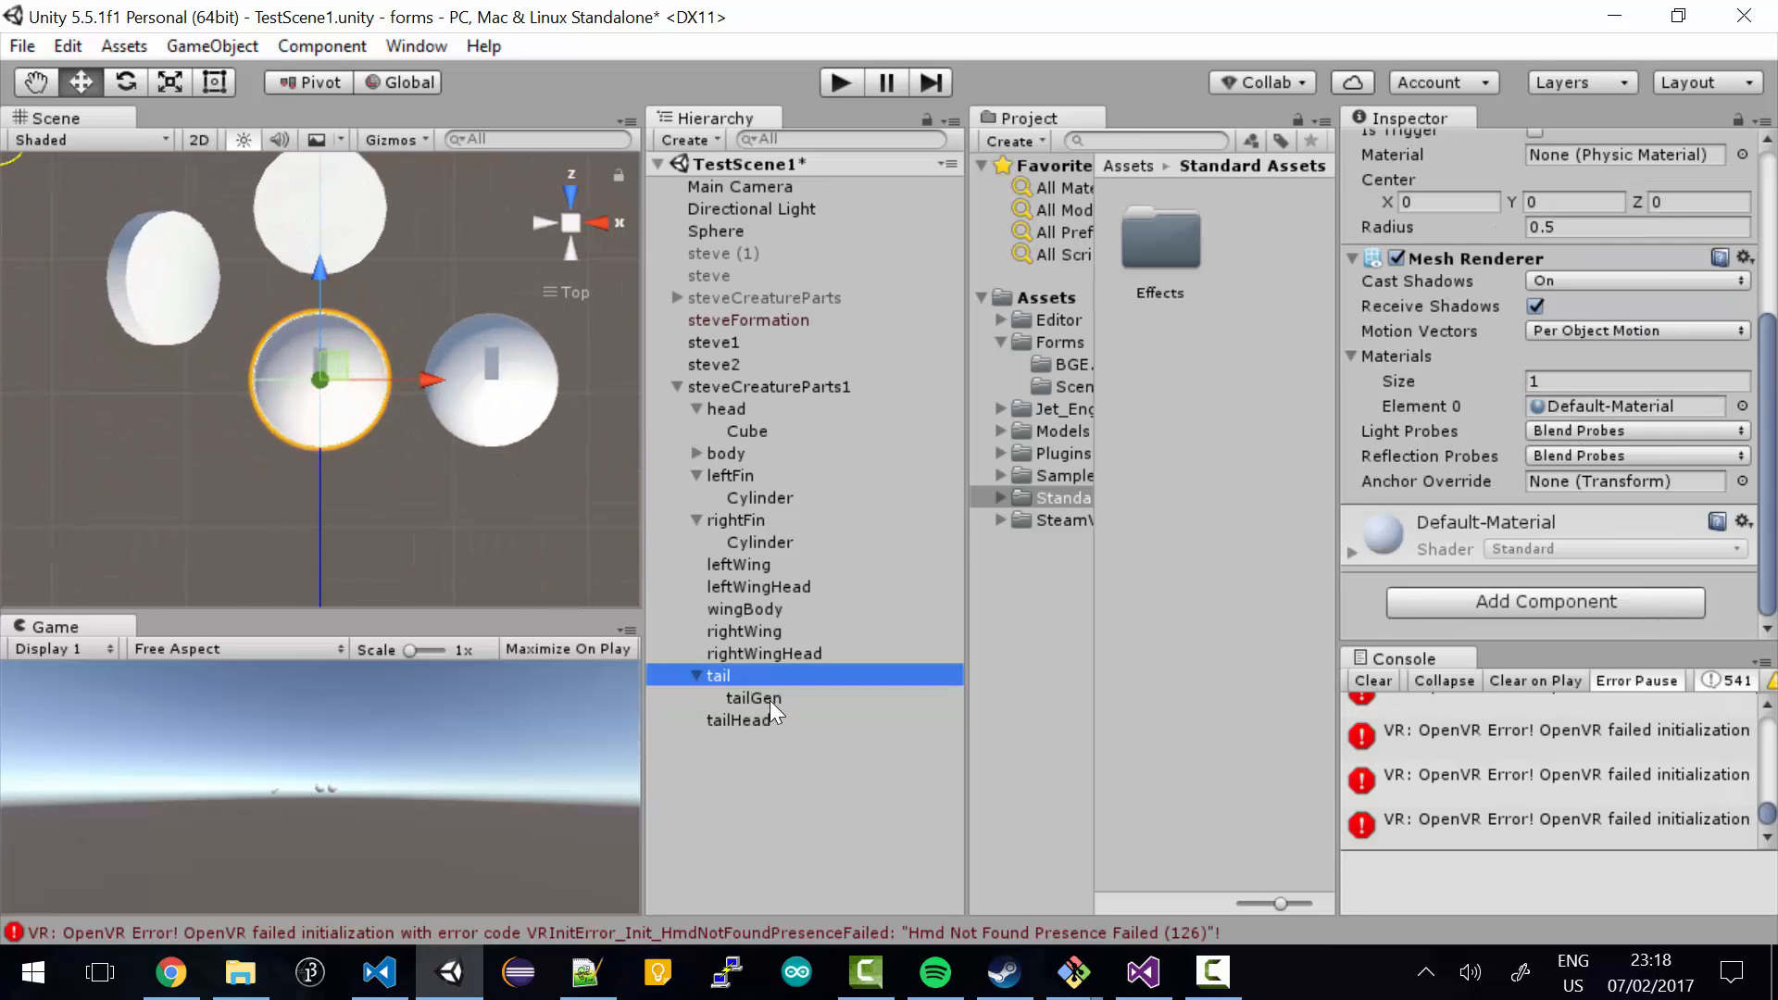
pyautogui.click(770, 700)
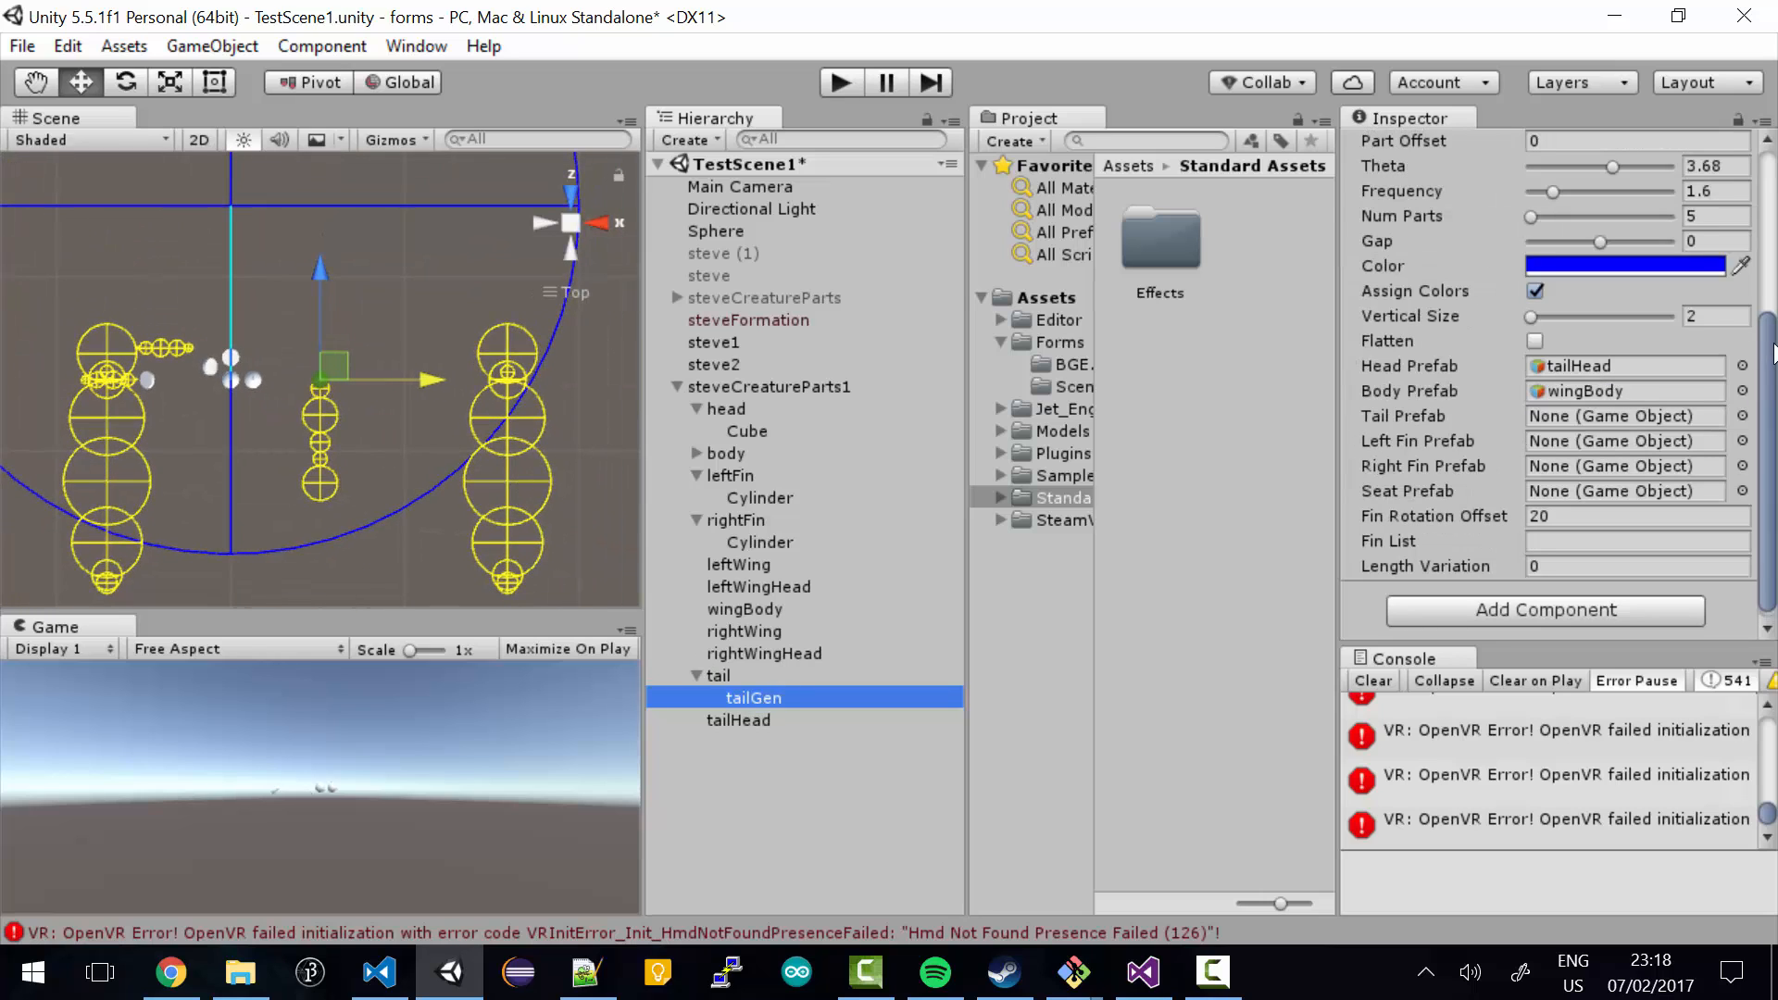
pyautogui.scroll(5, 1717, 202)
pyautogui.doubleClick(1545, 233)
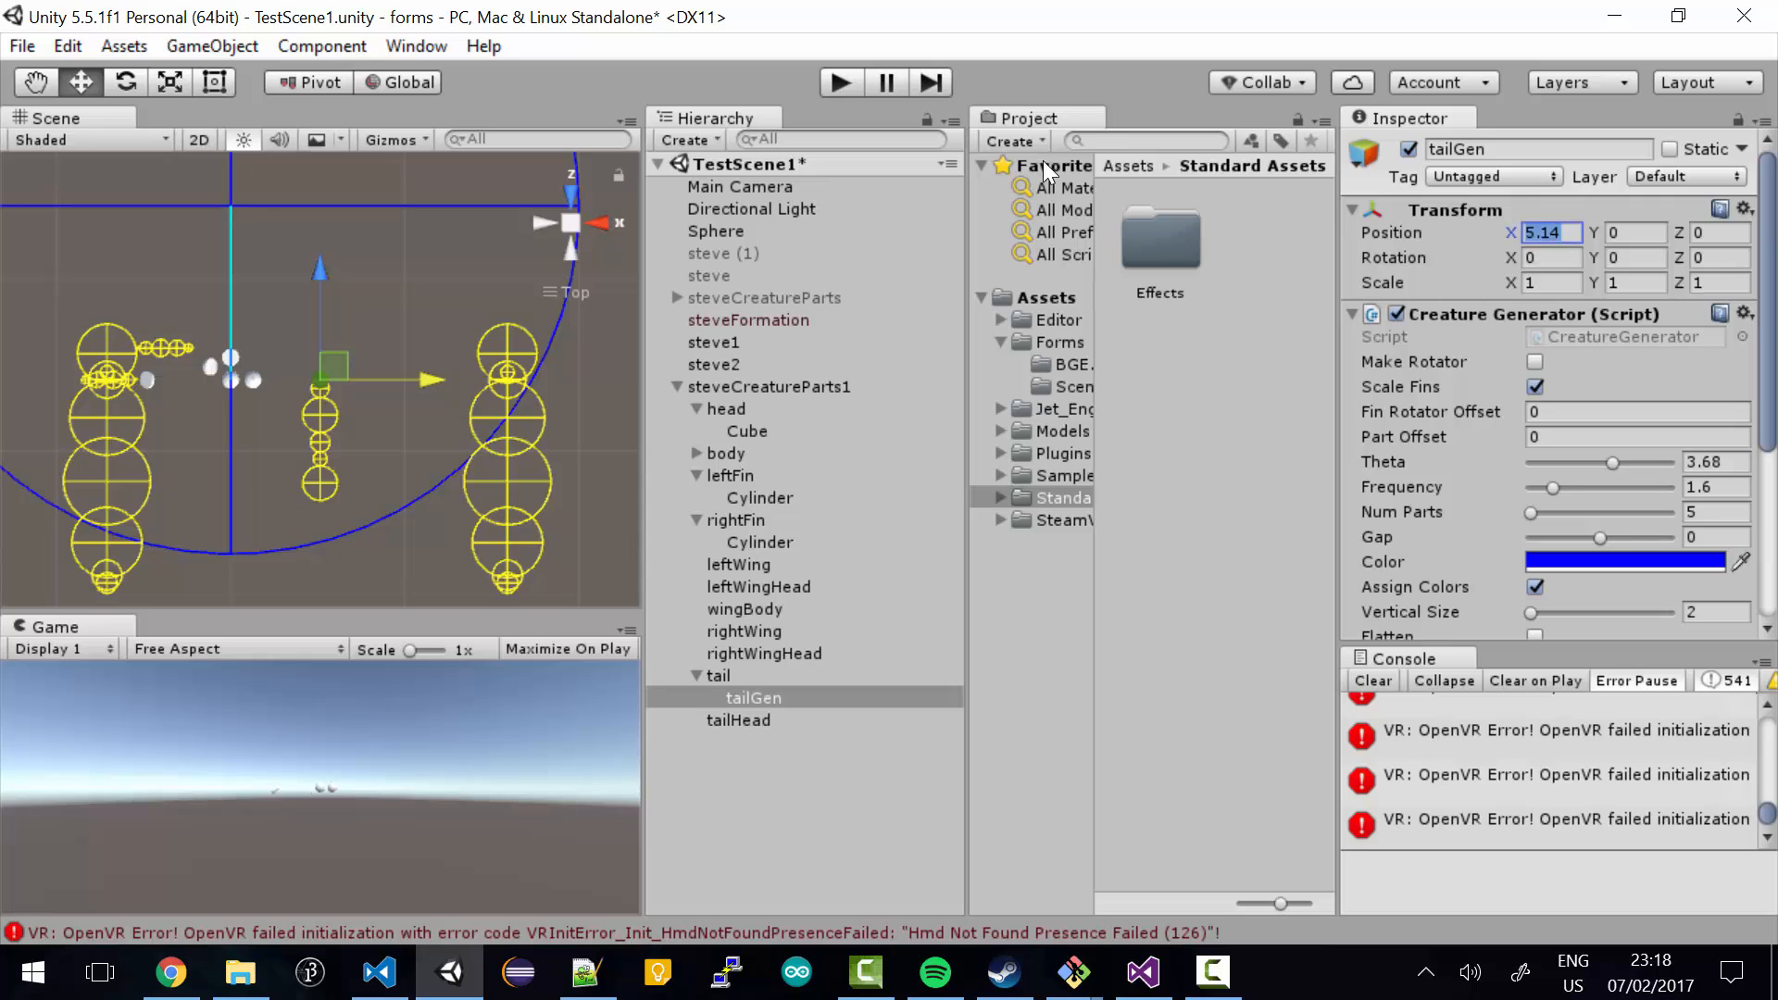
pyautogui.write('0')
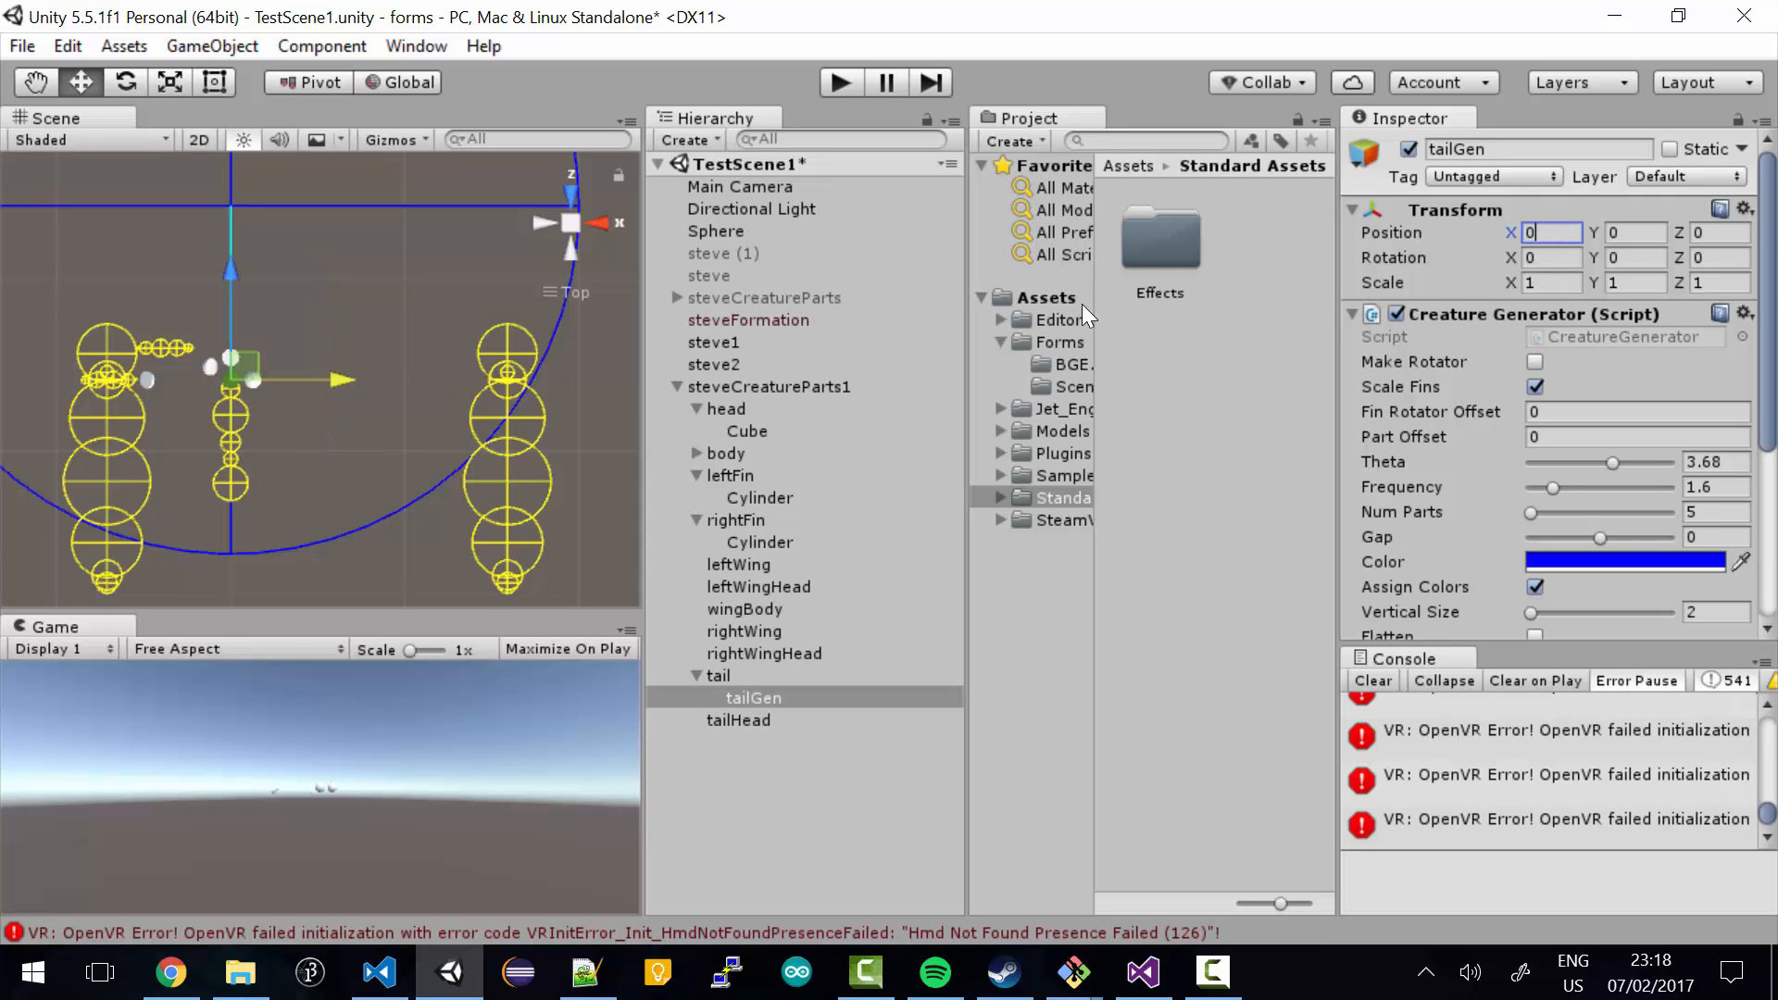
# - Assign tail as the Tail Prefab of both the steve1 and steve2 Creature Generators, and save the scene
pyautogui.click(724, 343)
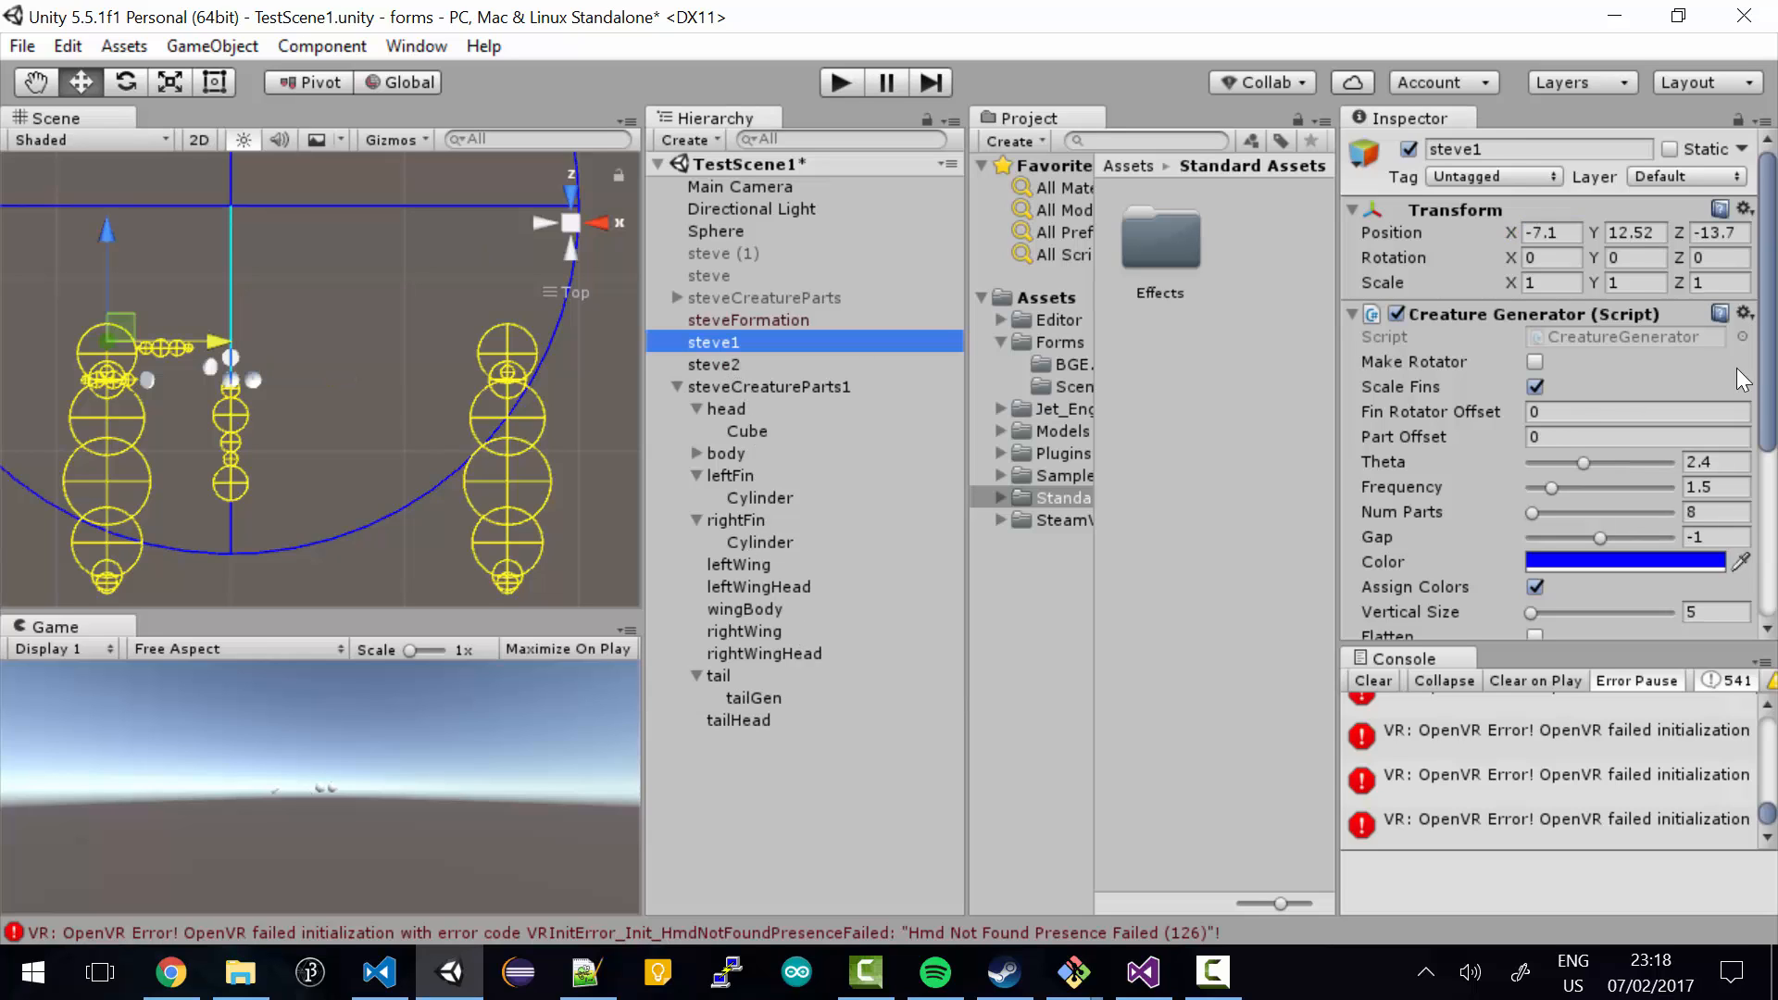
pyautogui.moveTo(1774, 364); pyautogui.dragTo(1608, 535)
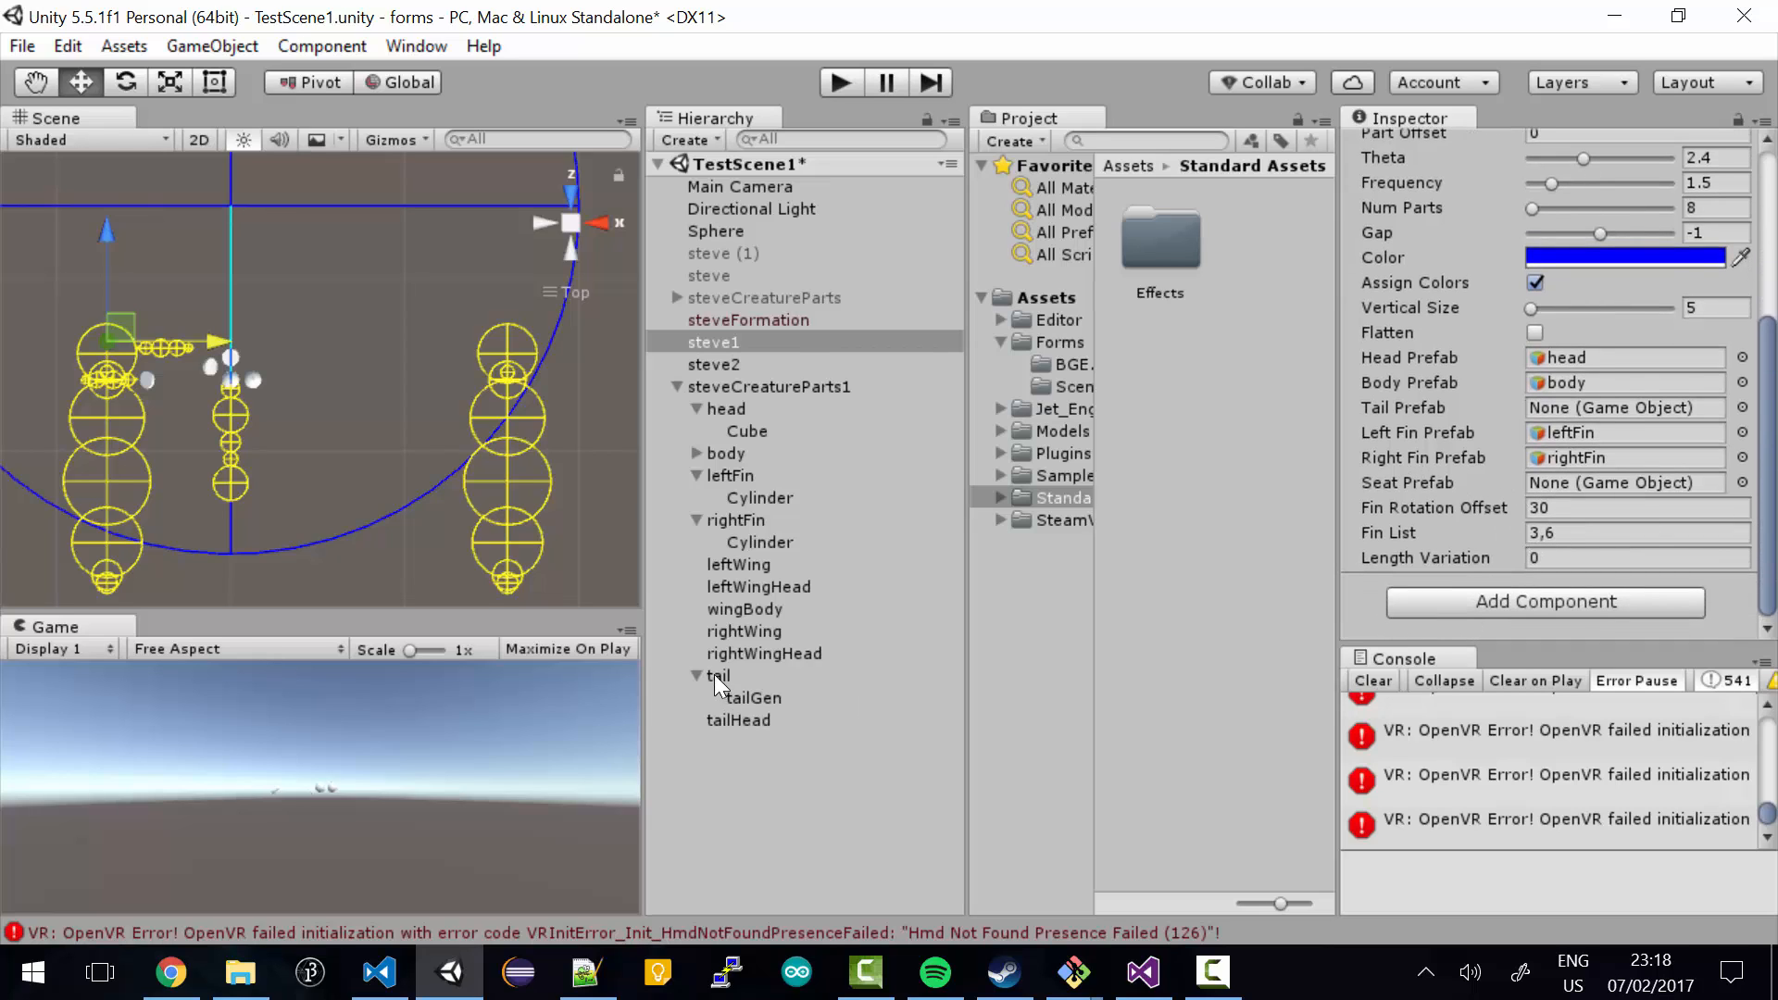
pyautogui.moveTo(715, 673); pyautogui.dragTo(1625, 408)
pyautogui.click(734, 367)
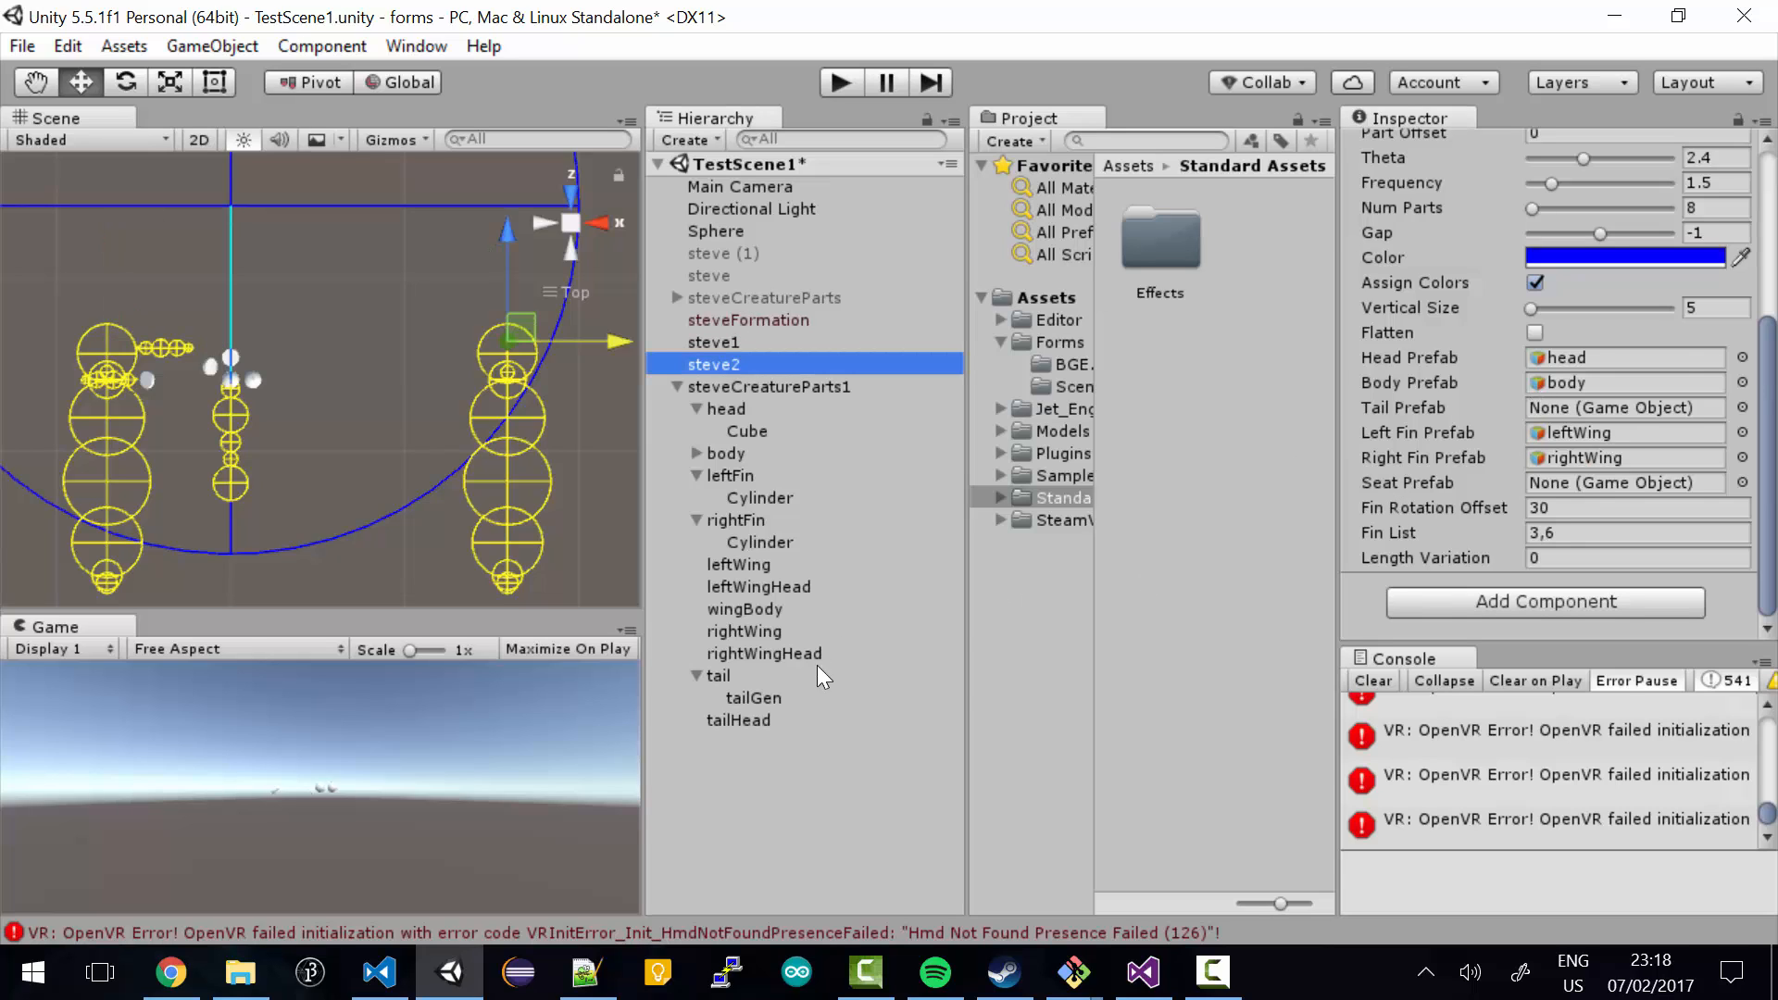
pyautogui.moveTo(741, 676); pyautogui.dragTo(1639, 410)
pyautogui.hotkey('ctrl', 's')
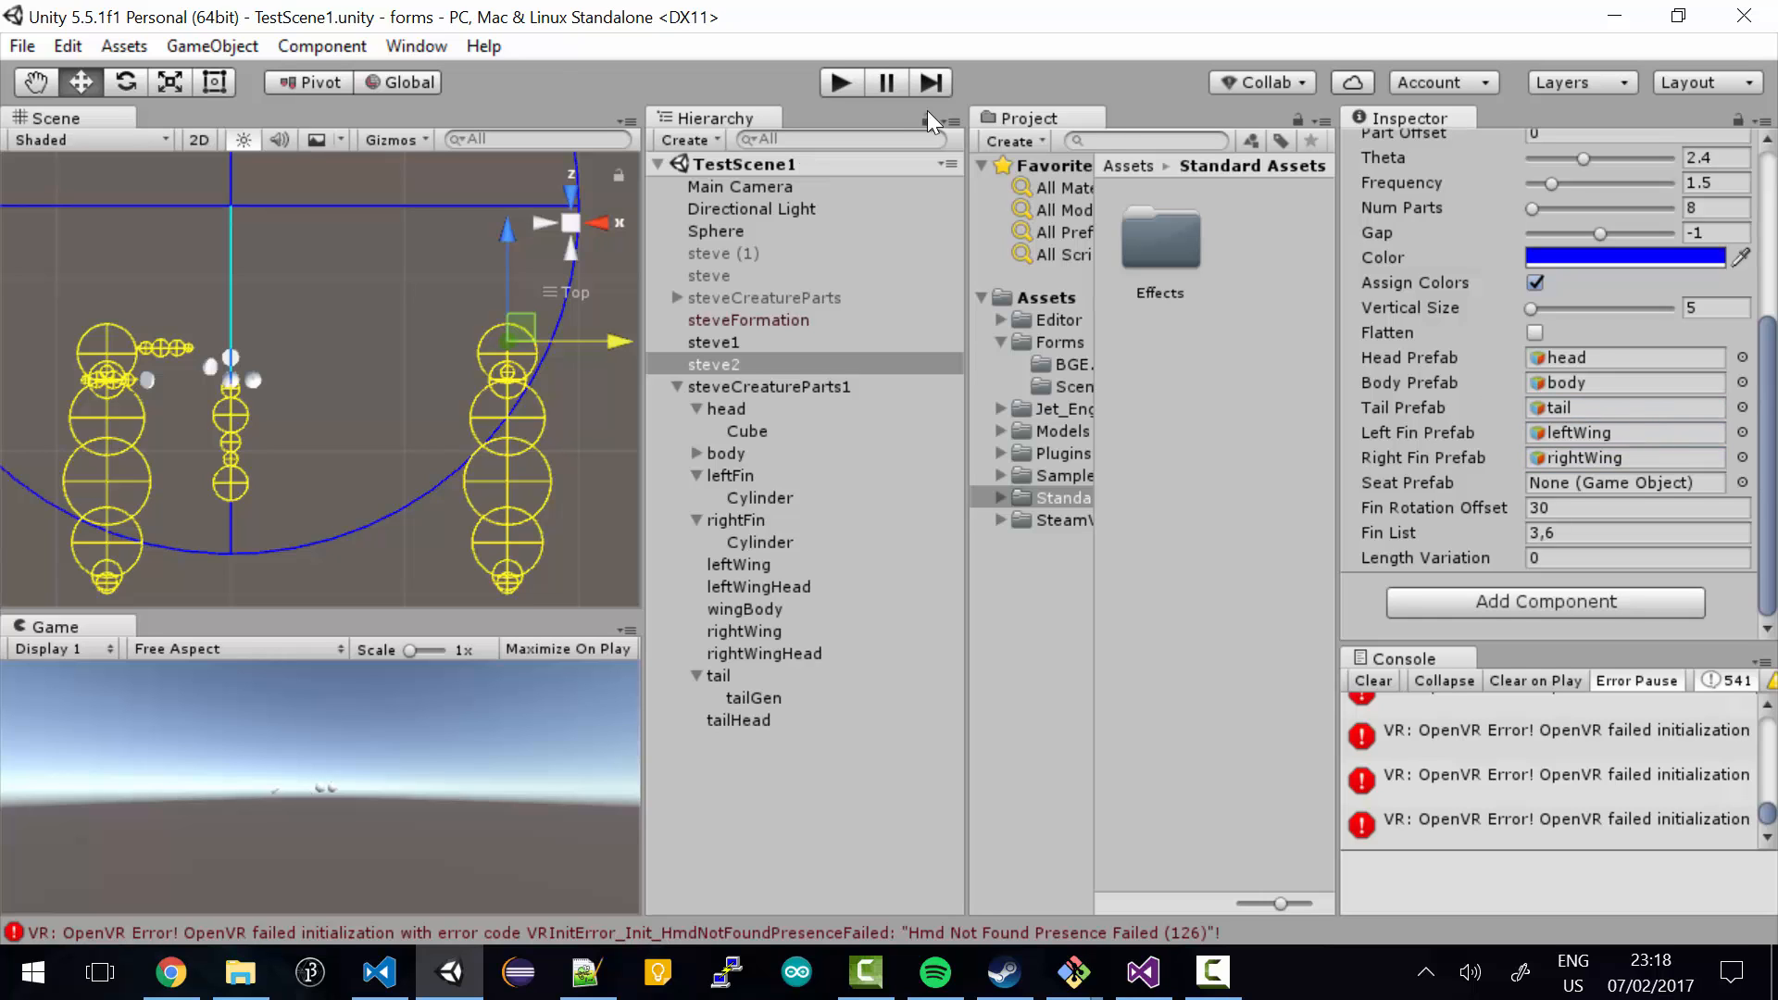
# - Test-run the scene briefly, stop it, and deactivate the steveCreatureParts1 object
pyautogui.click(856, 77)
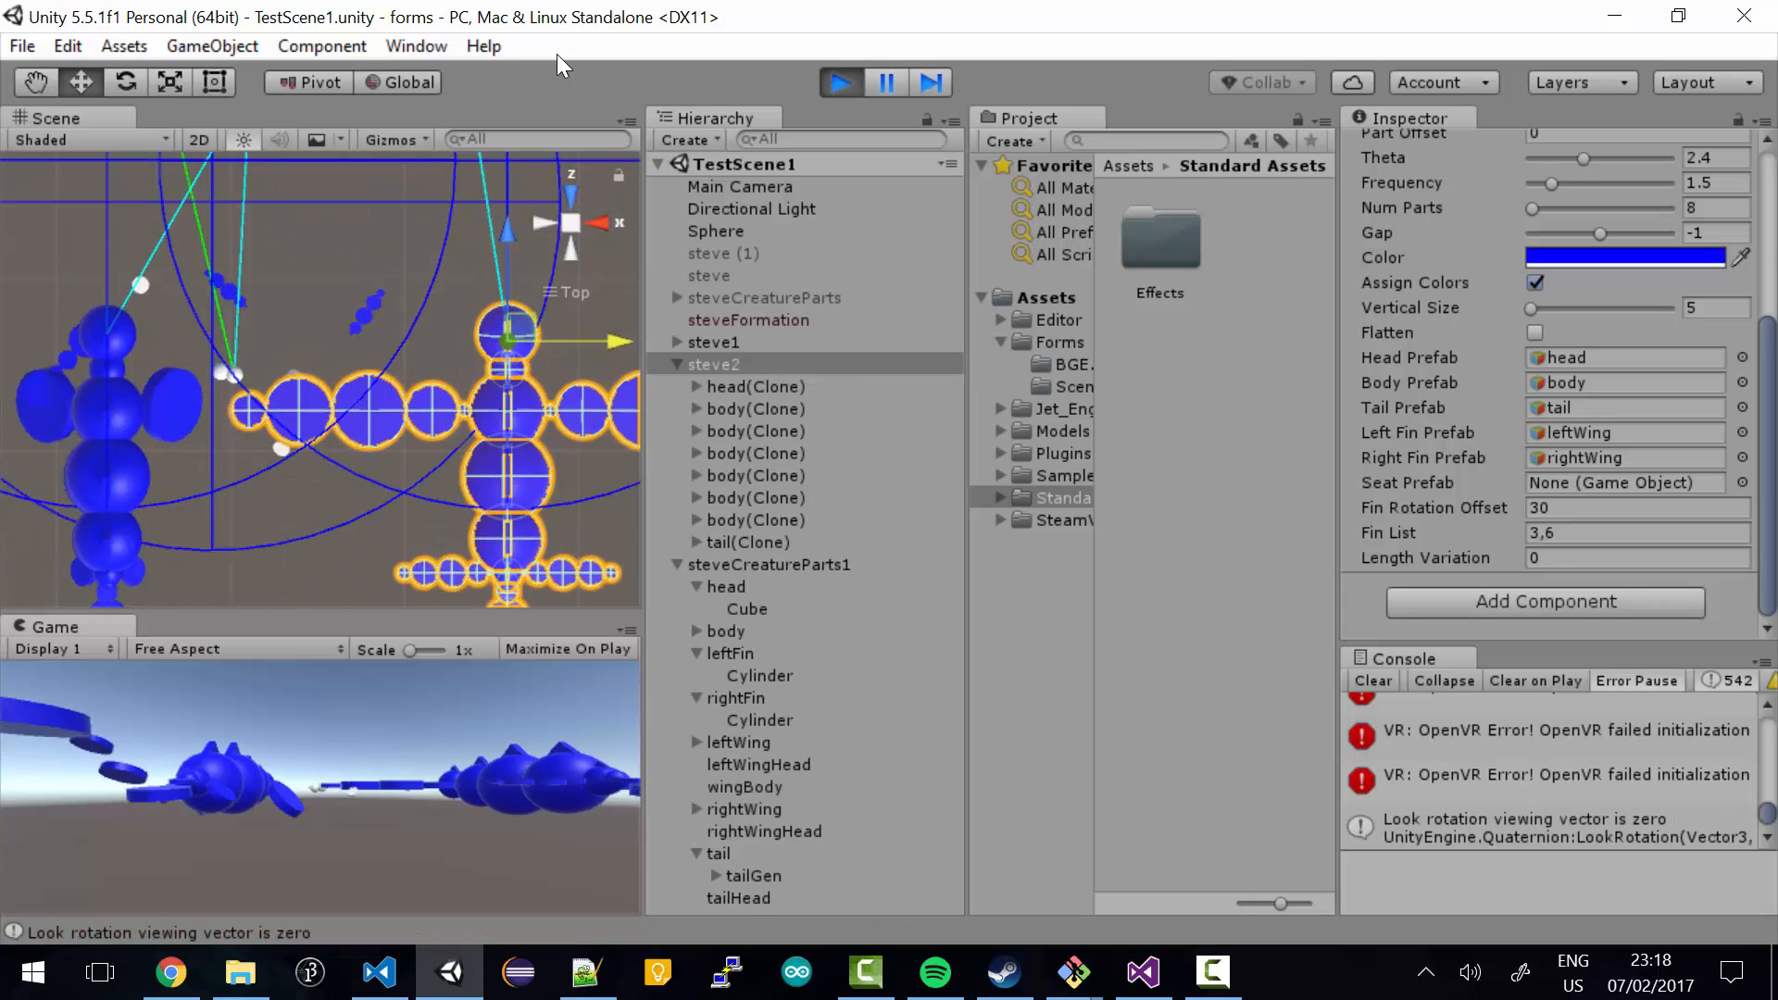
pyautogui.hotkey('ctrl', 'p')
pyautogui.click(754, 385)
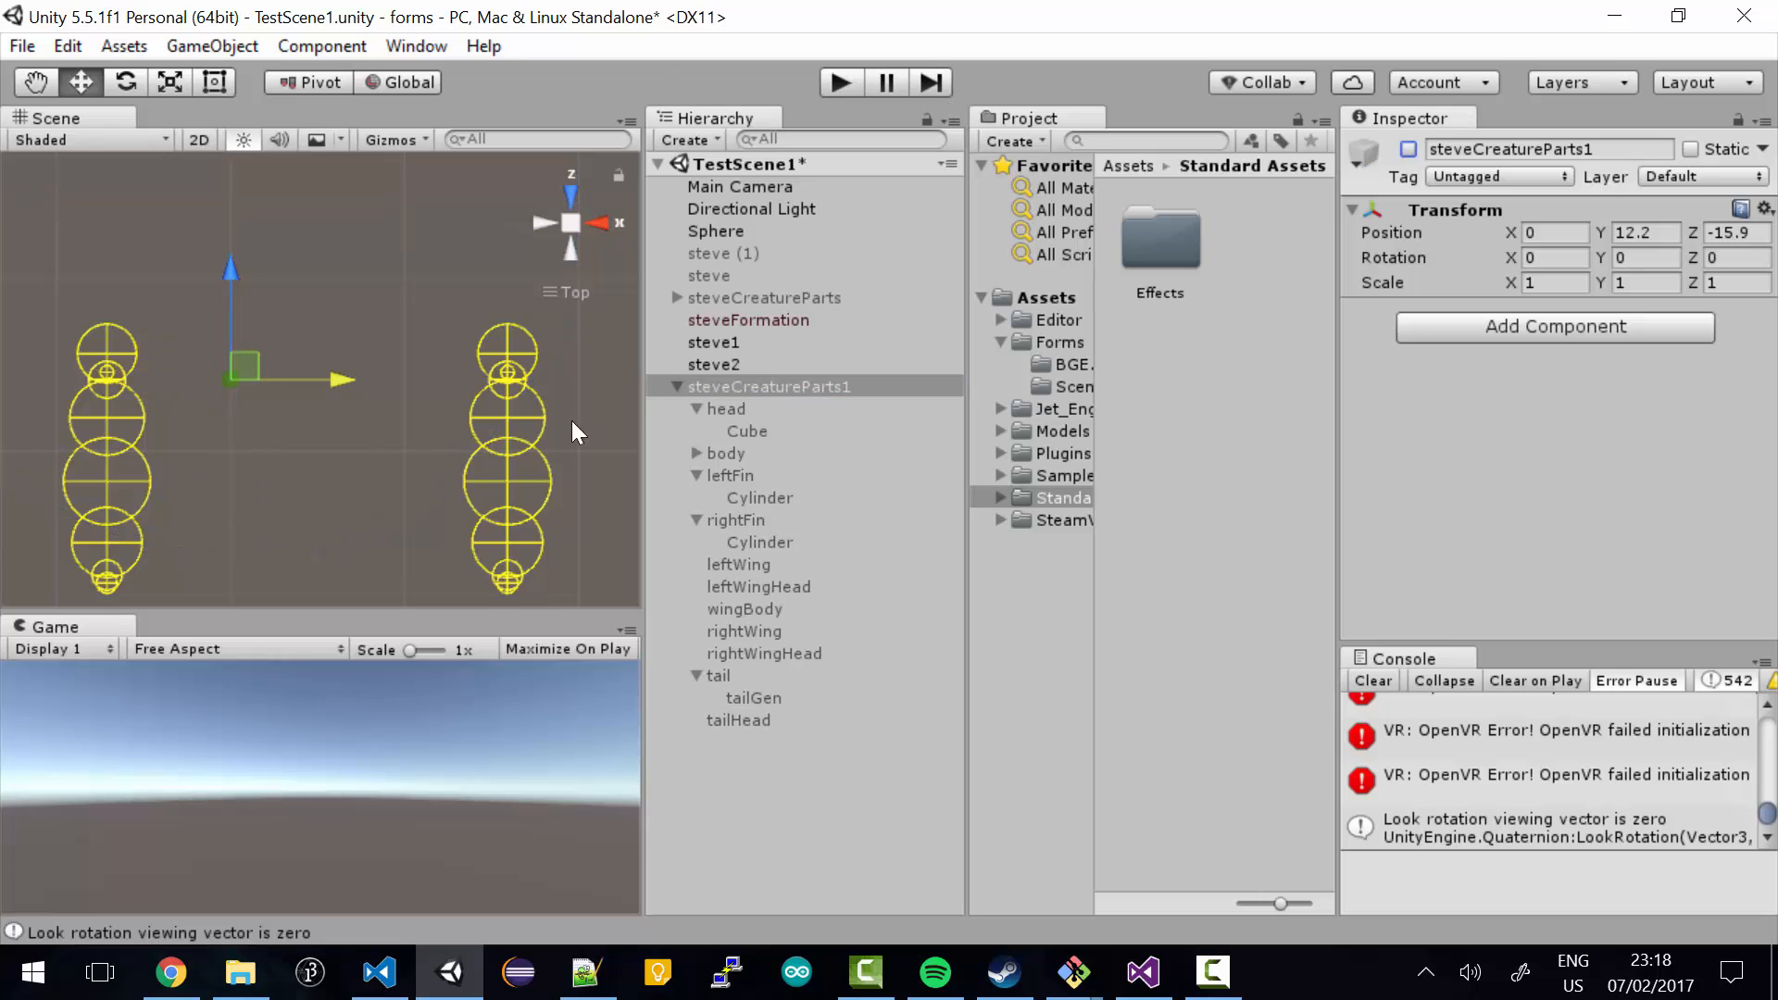
# - Run the scene with Maximize On Play enabled to watch the creatures, and save the scene
pyautogui.click(574, 639)
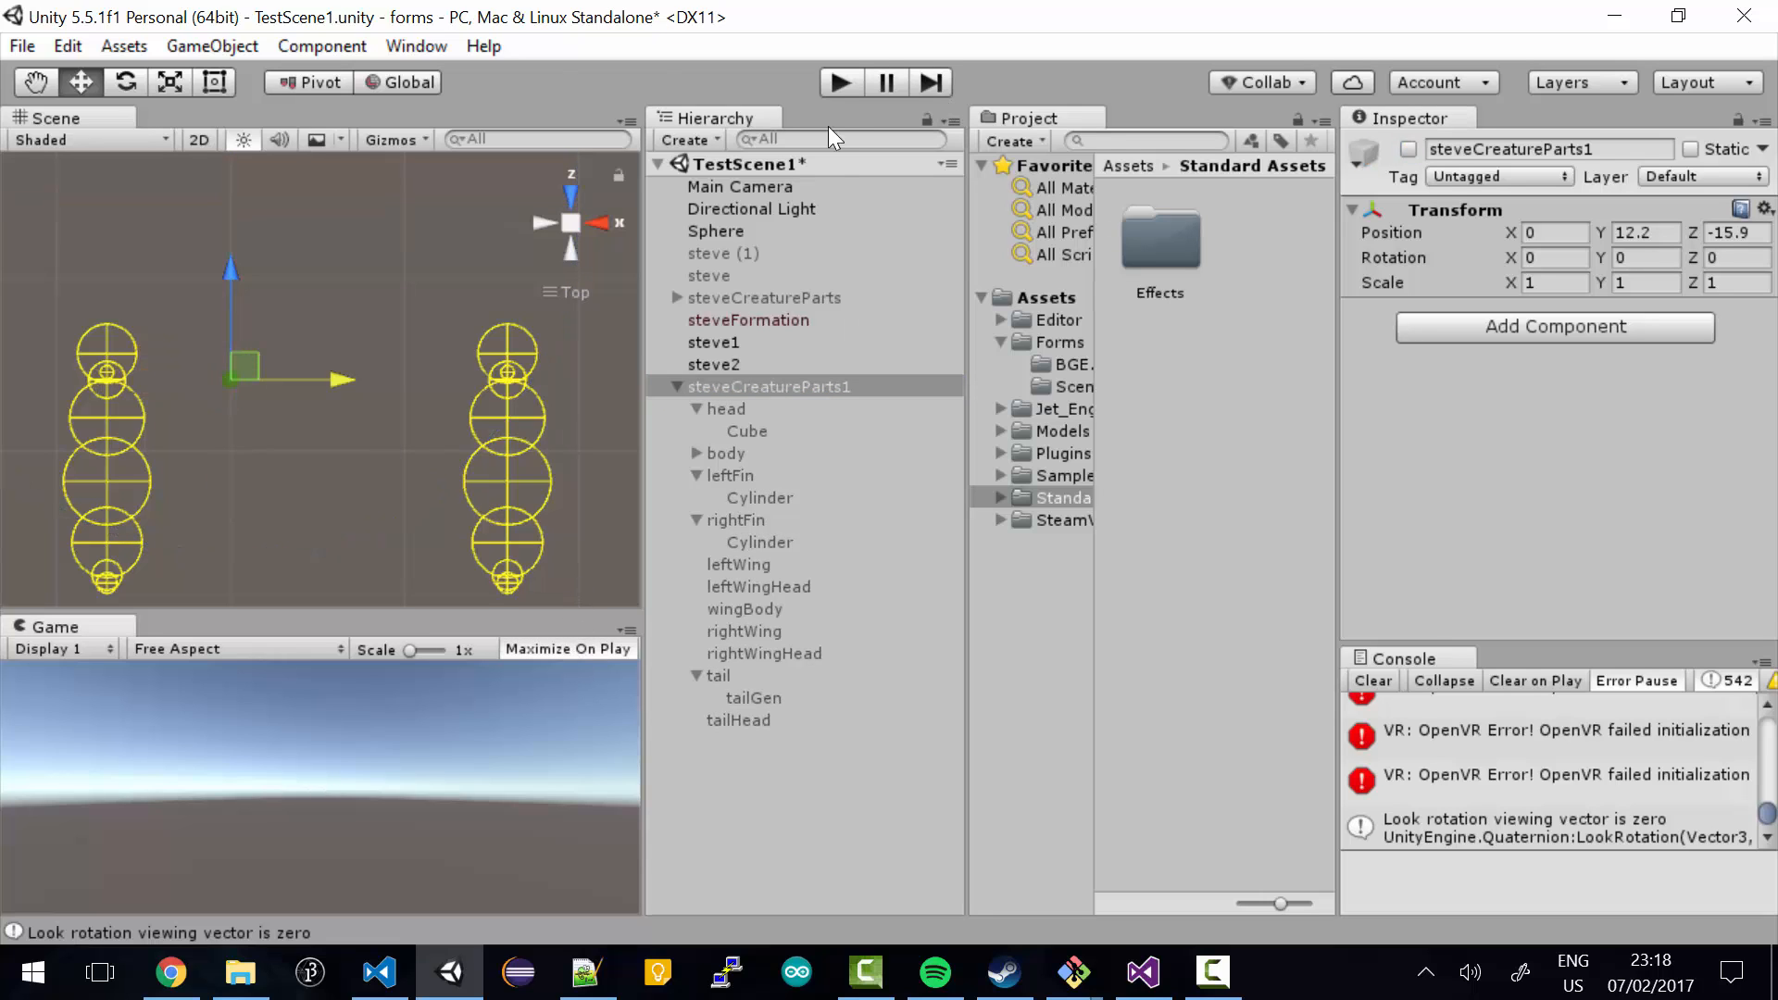
pyautogui.click(838, 83)
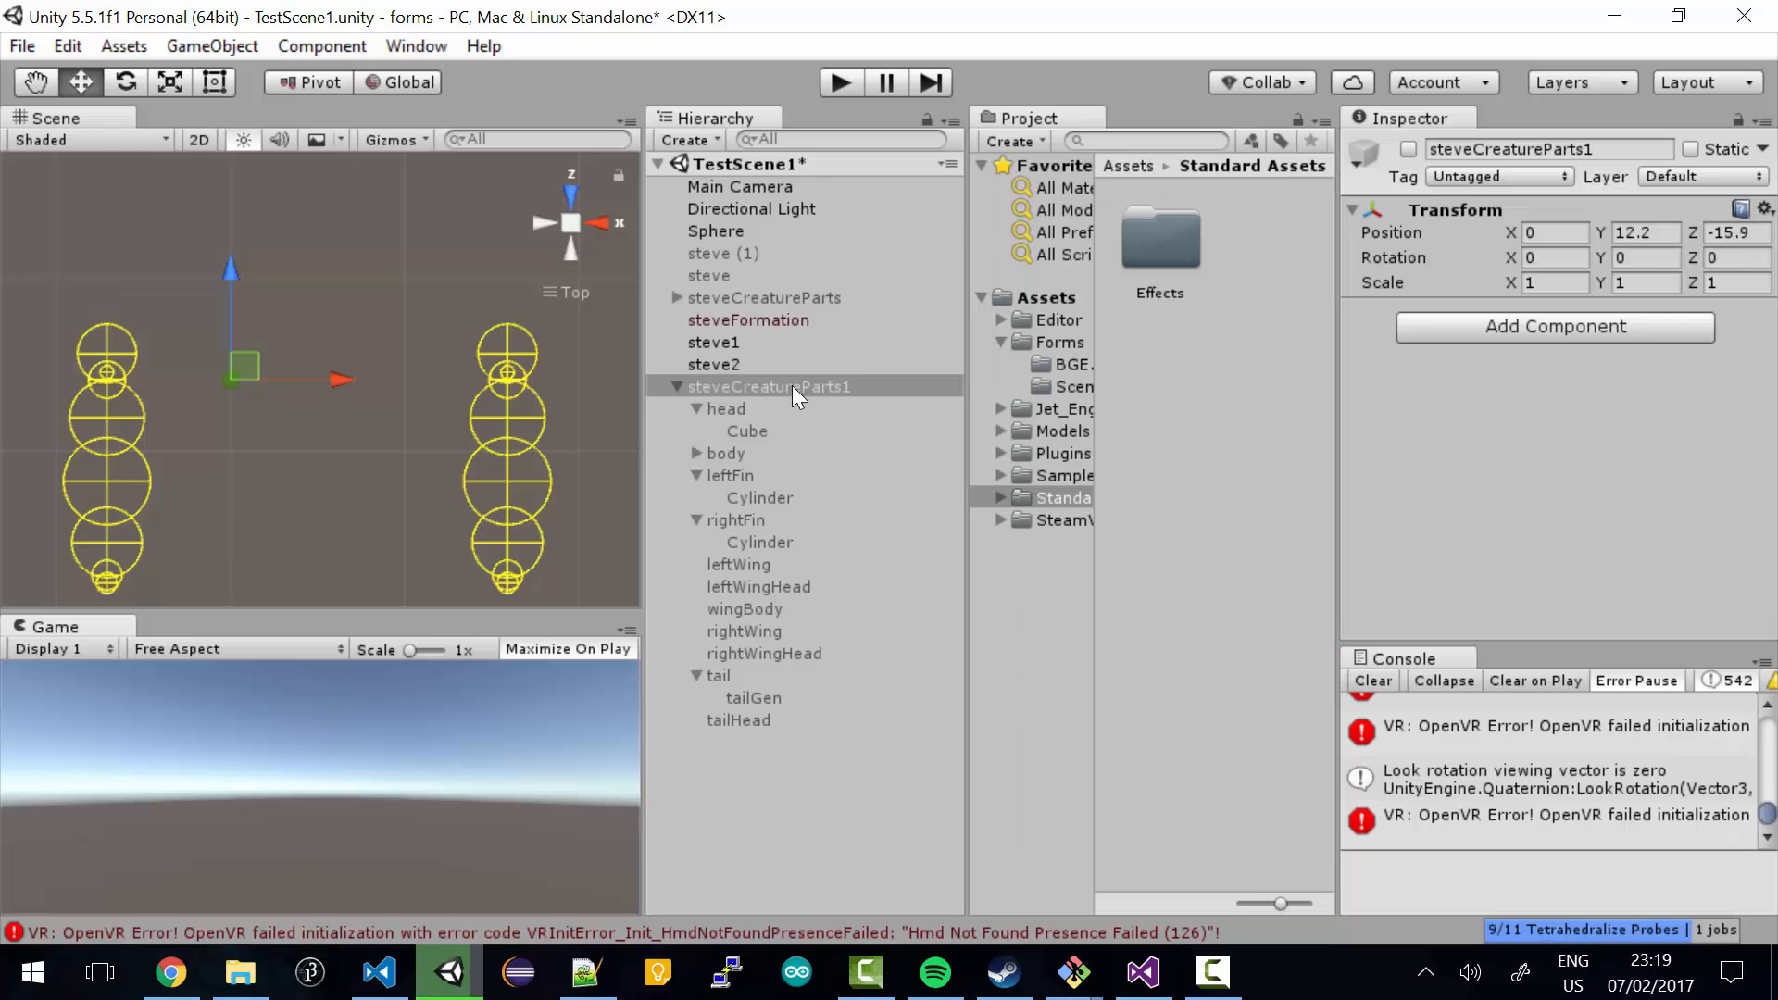
pyautogui.hotkey('ctrl', 's')
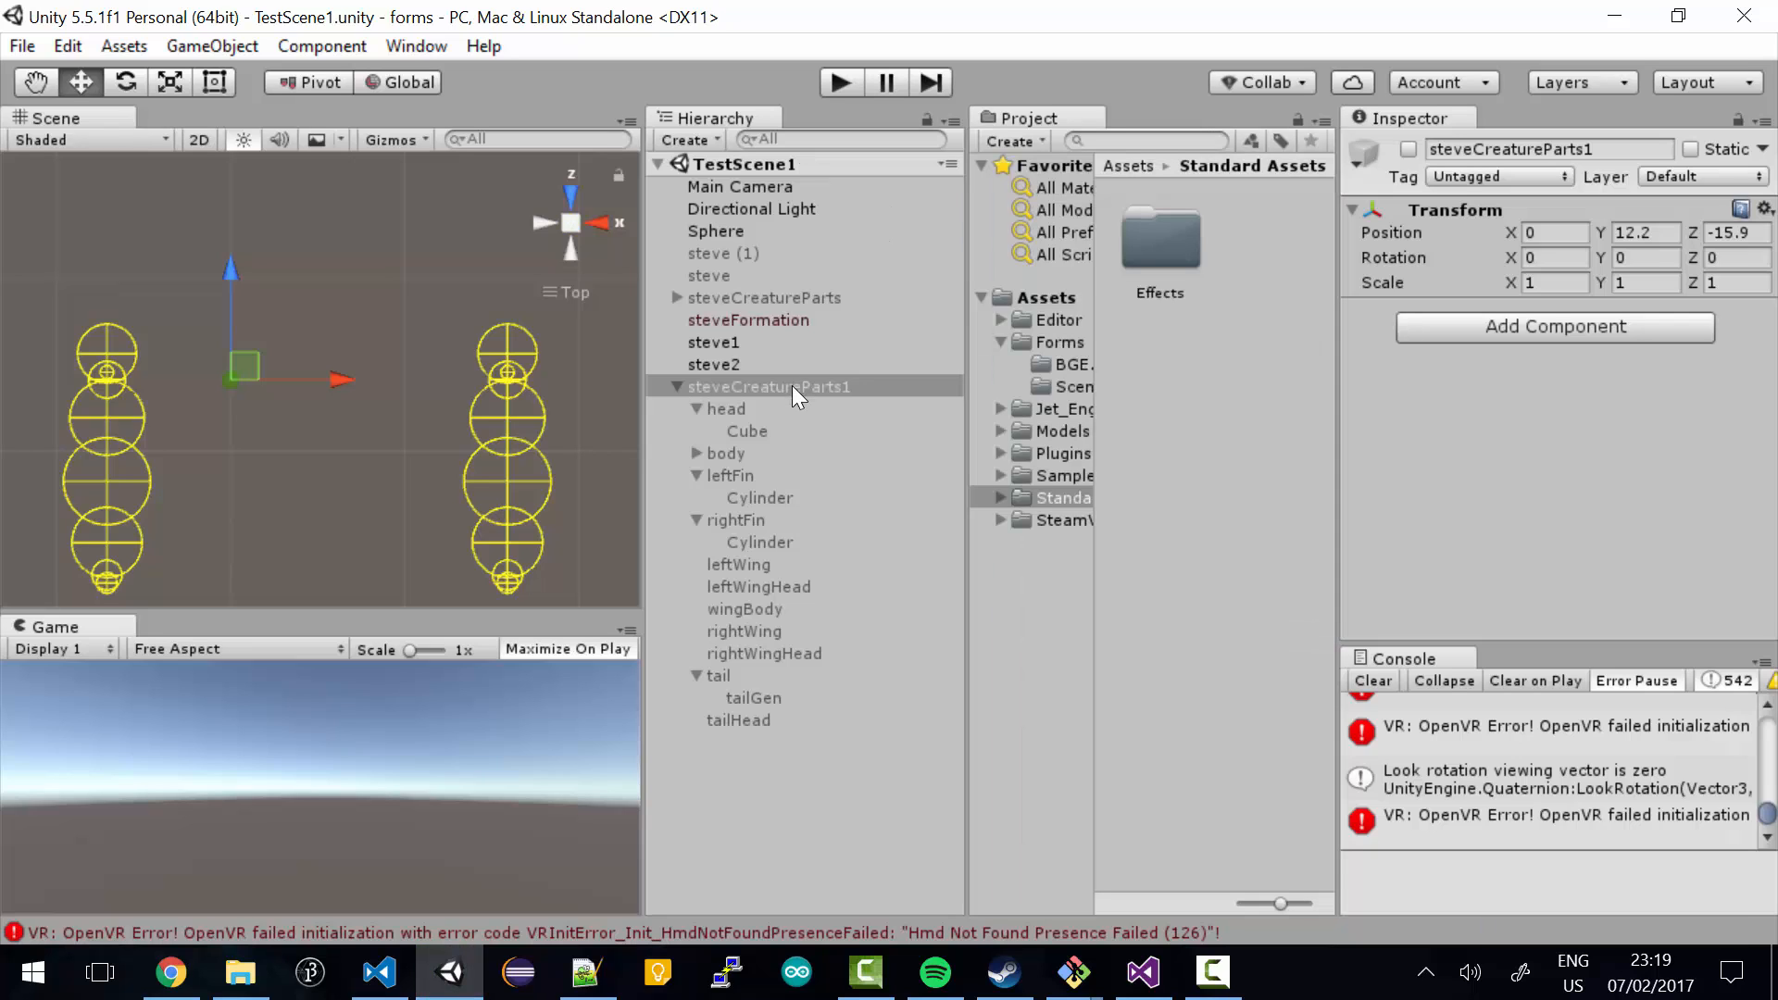
# - Add the Harmonic Controller script to the head part of steveCreatureParts1 and enable its Glide option
pyautogui.click(726, 408)
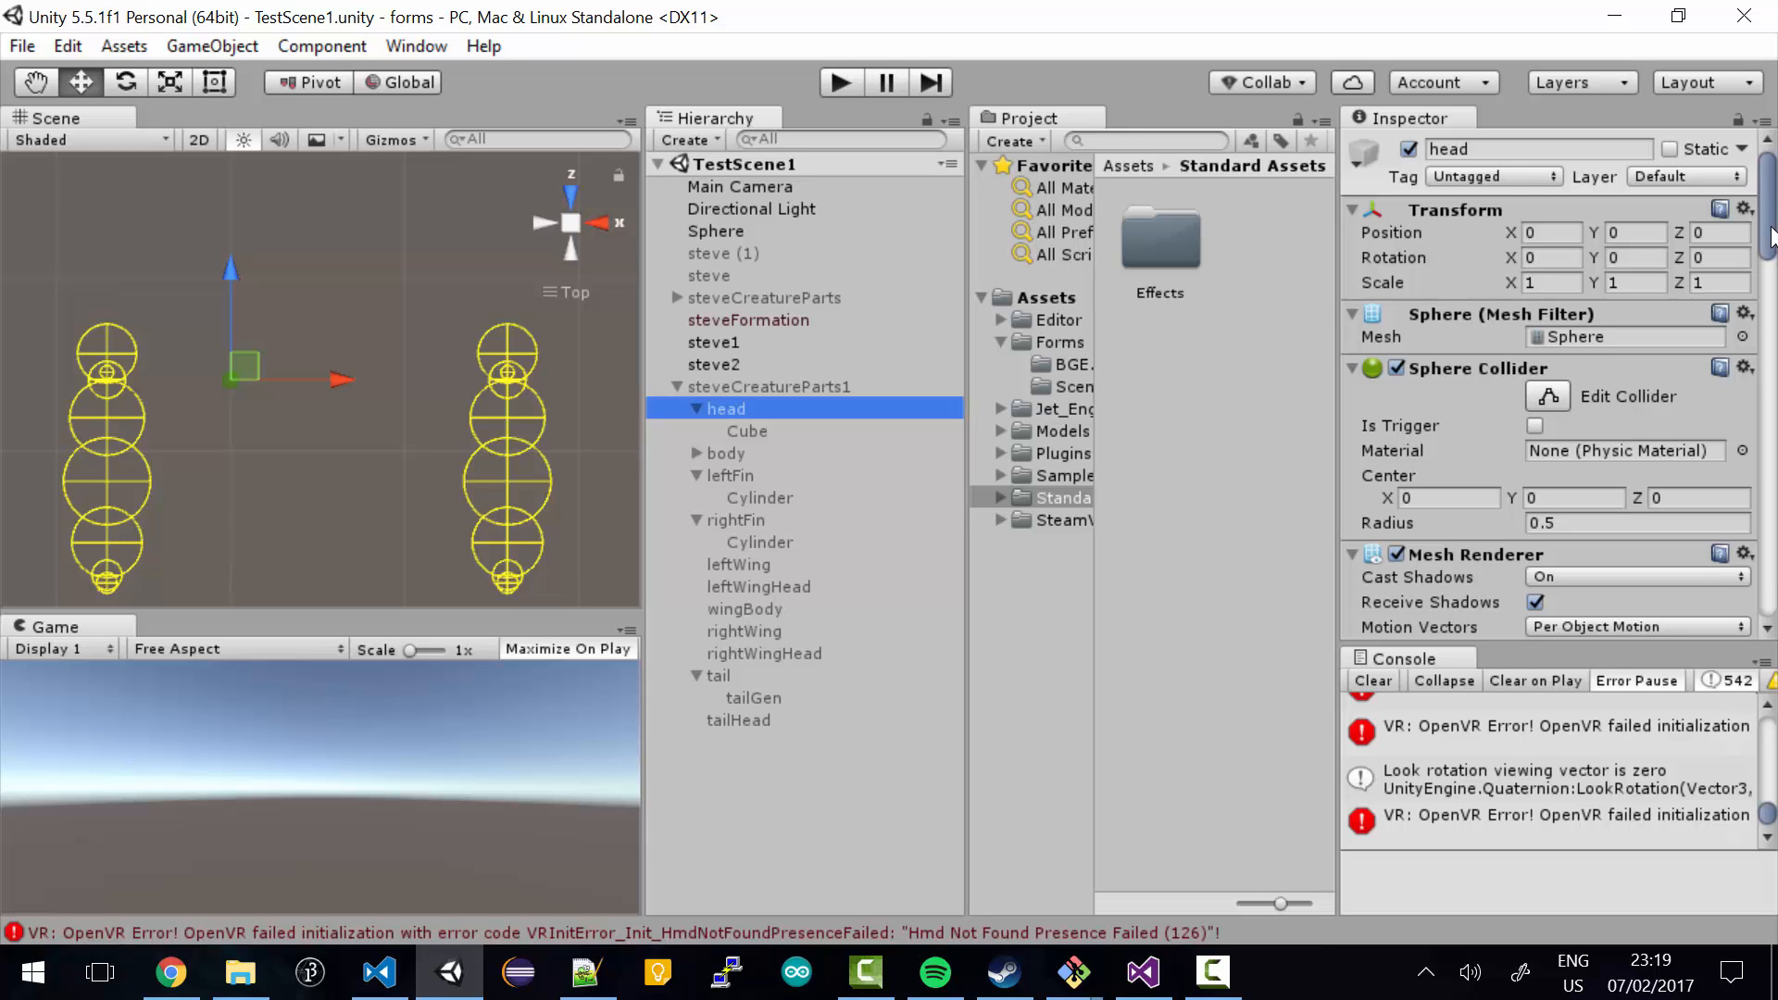
pyautogui.moveTo(1769, 239); pyautogui.dragTo(1775, 539)
pyautogui.click(1541, 619)
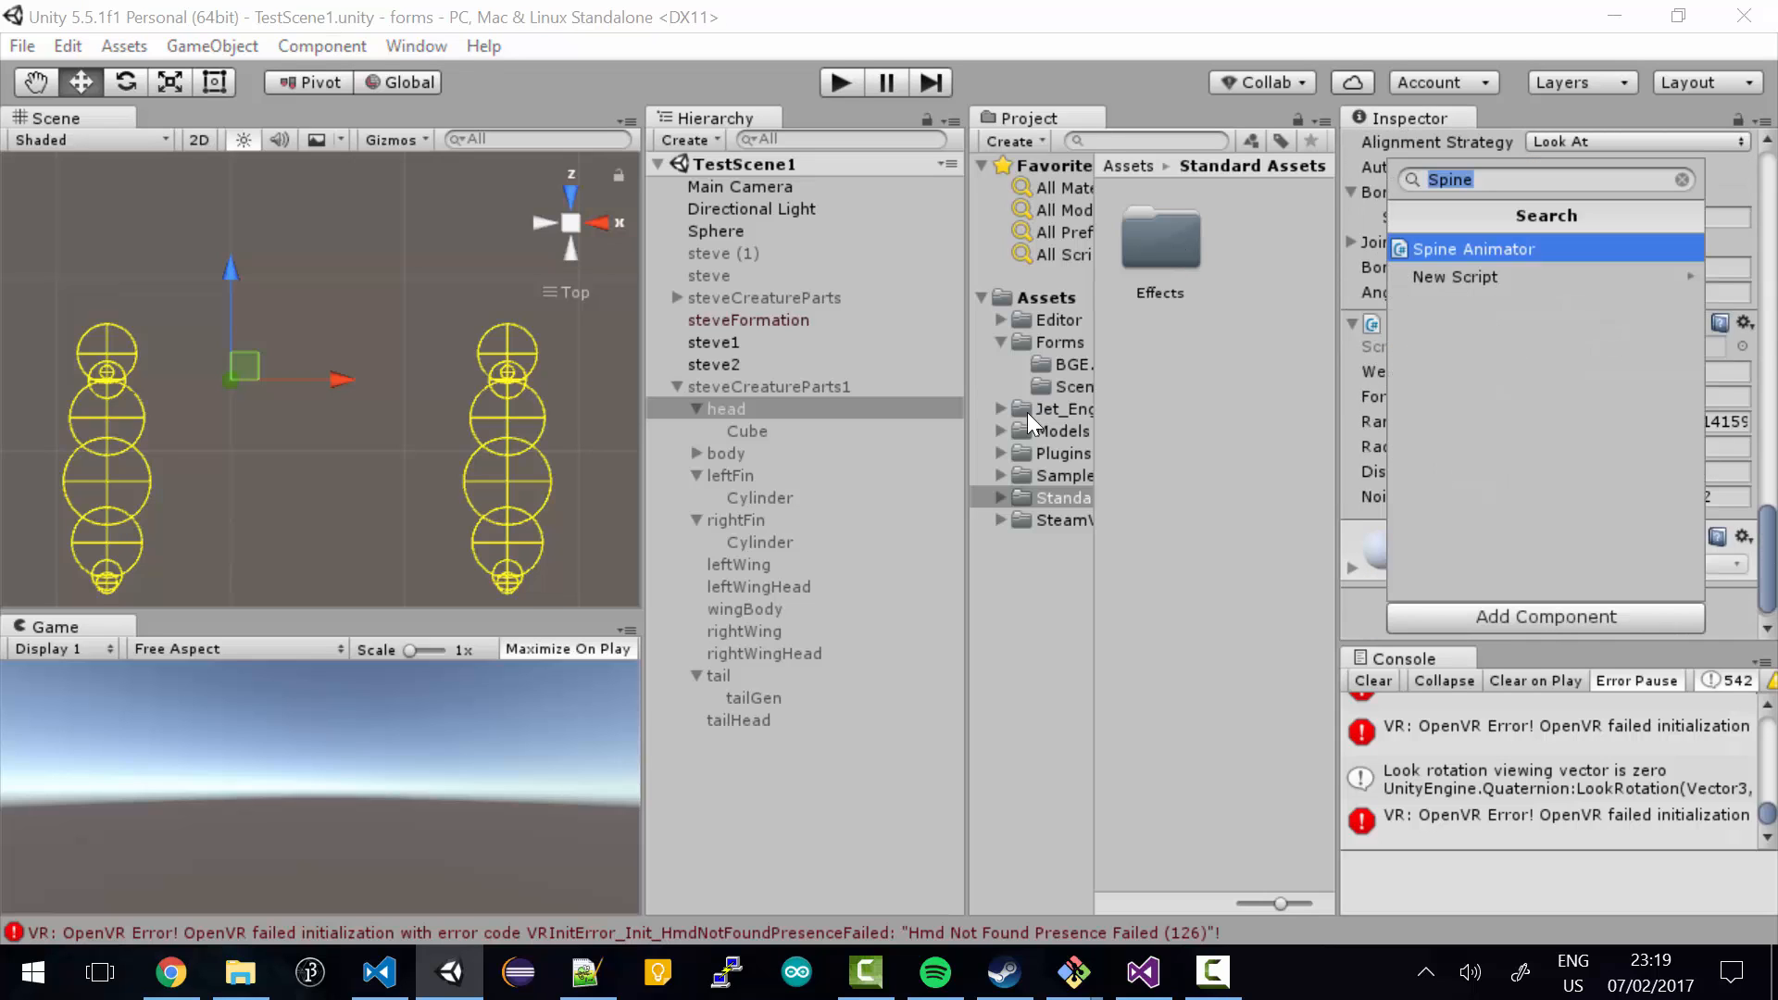
pyautogui.write('Har')
pyautogui.press('Down')
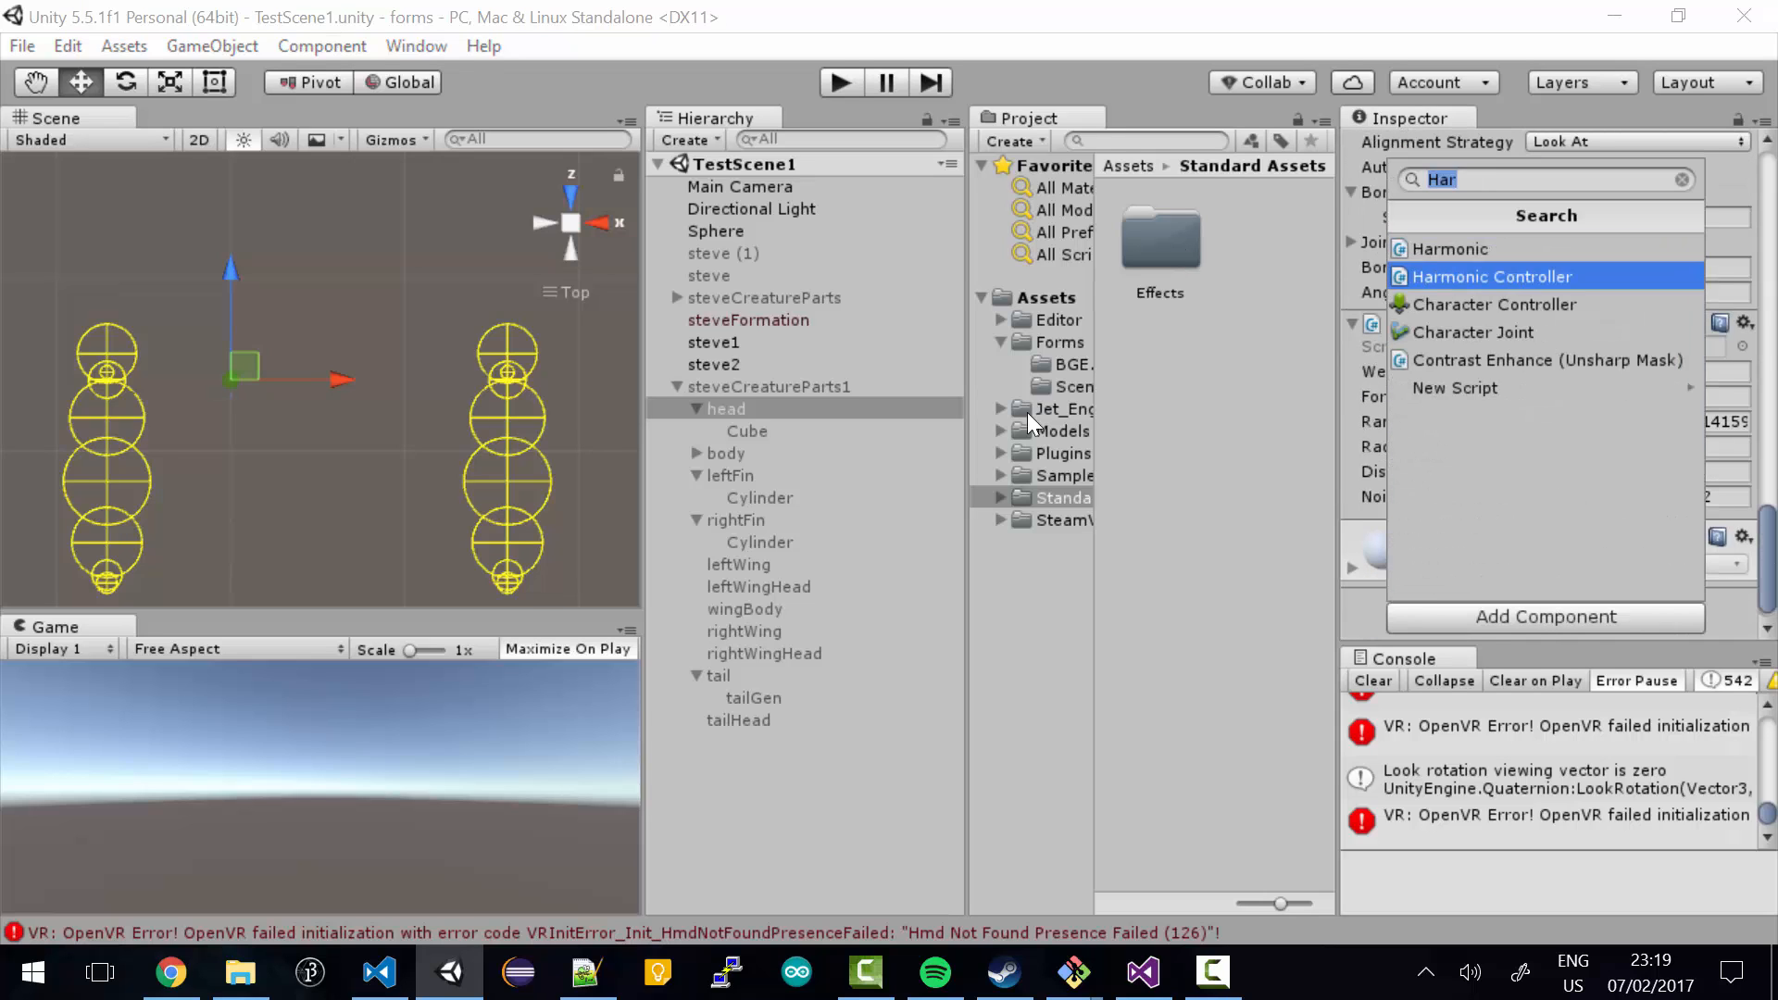
pyautogui.press('Return')
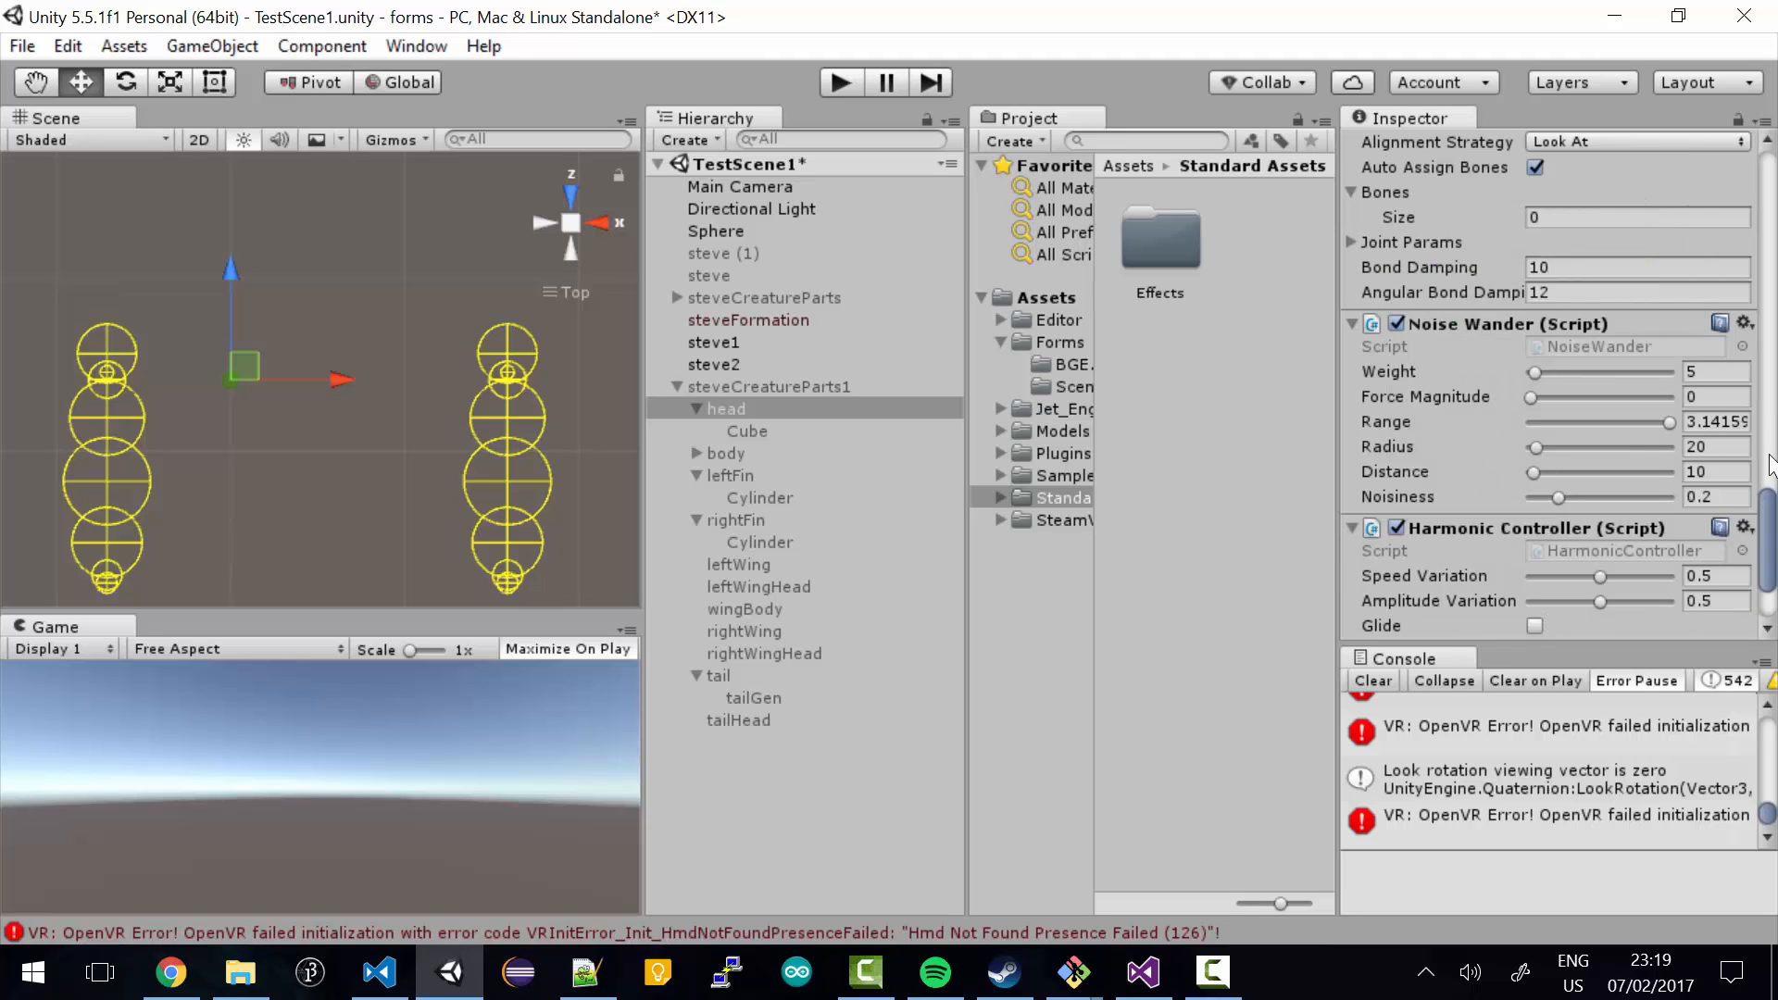
pyautogui.moveTo(1770, 524); pyautogui.dragTo(1770, 549)
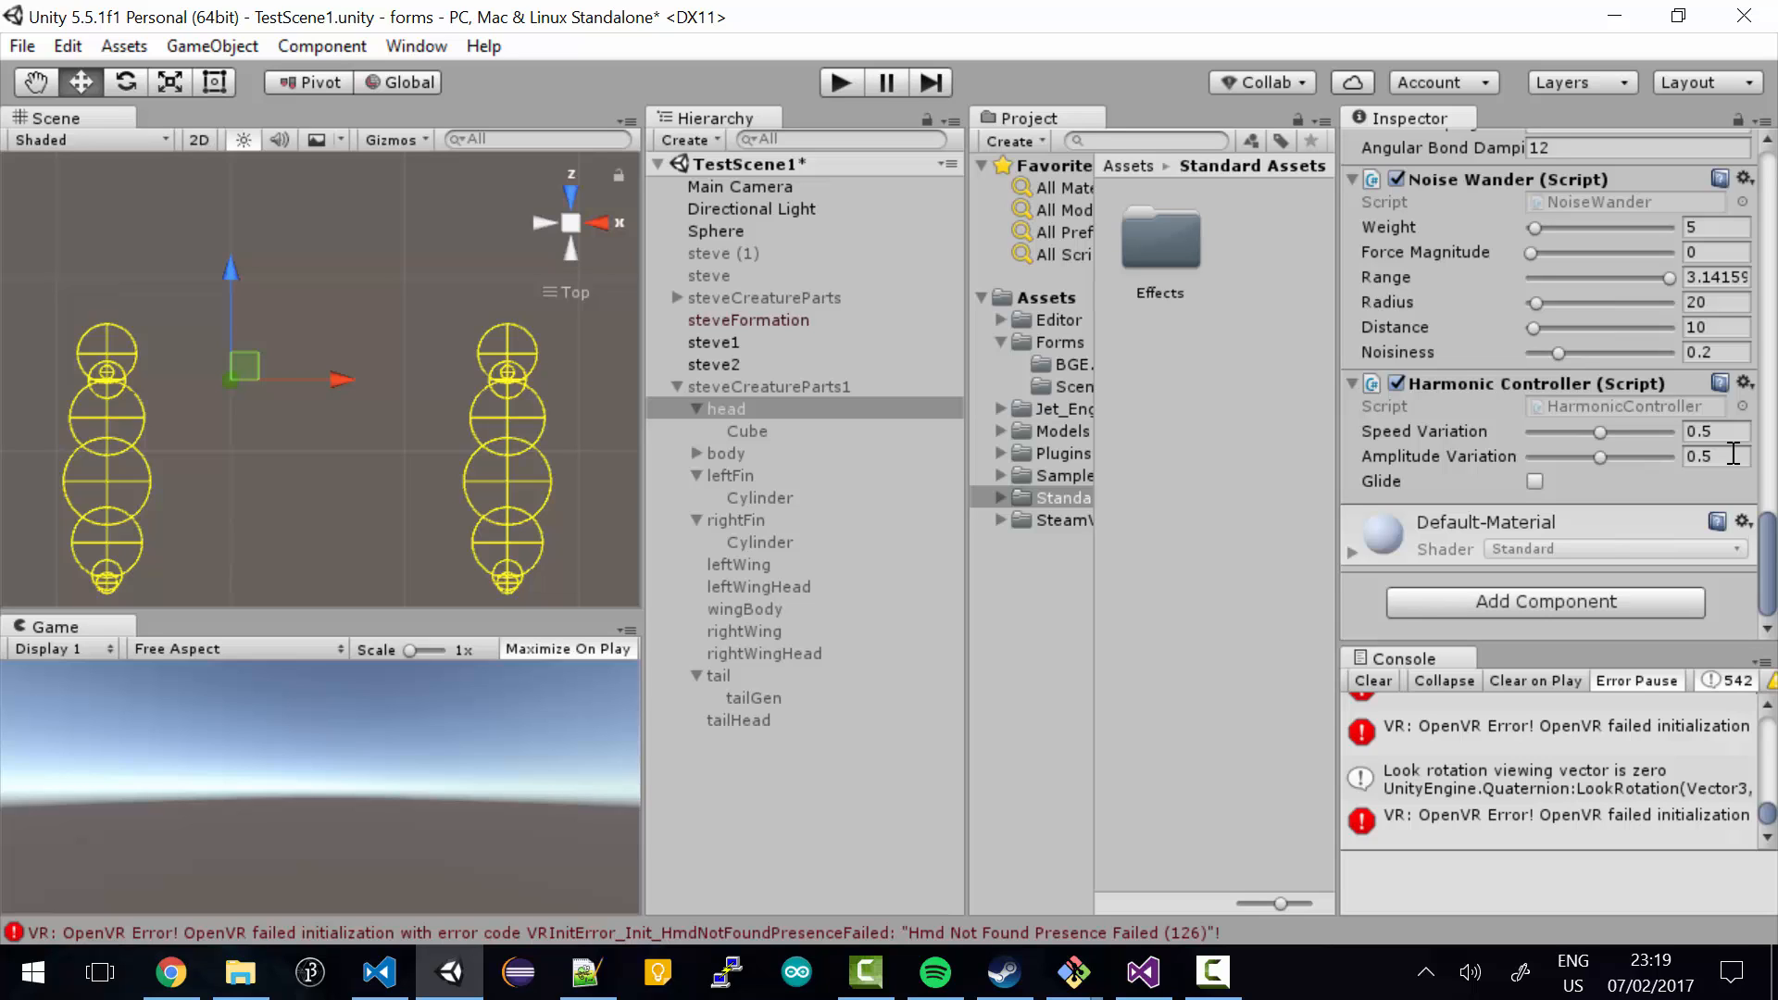
pyautogui.click(1534, 481)
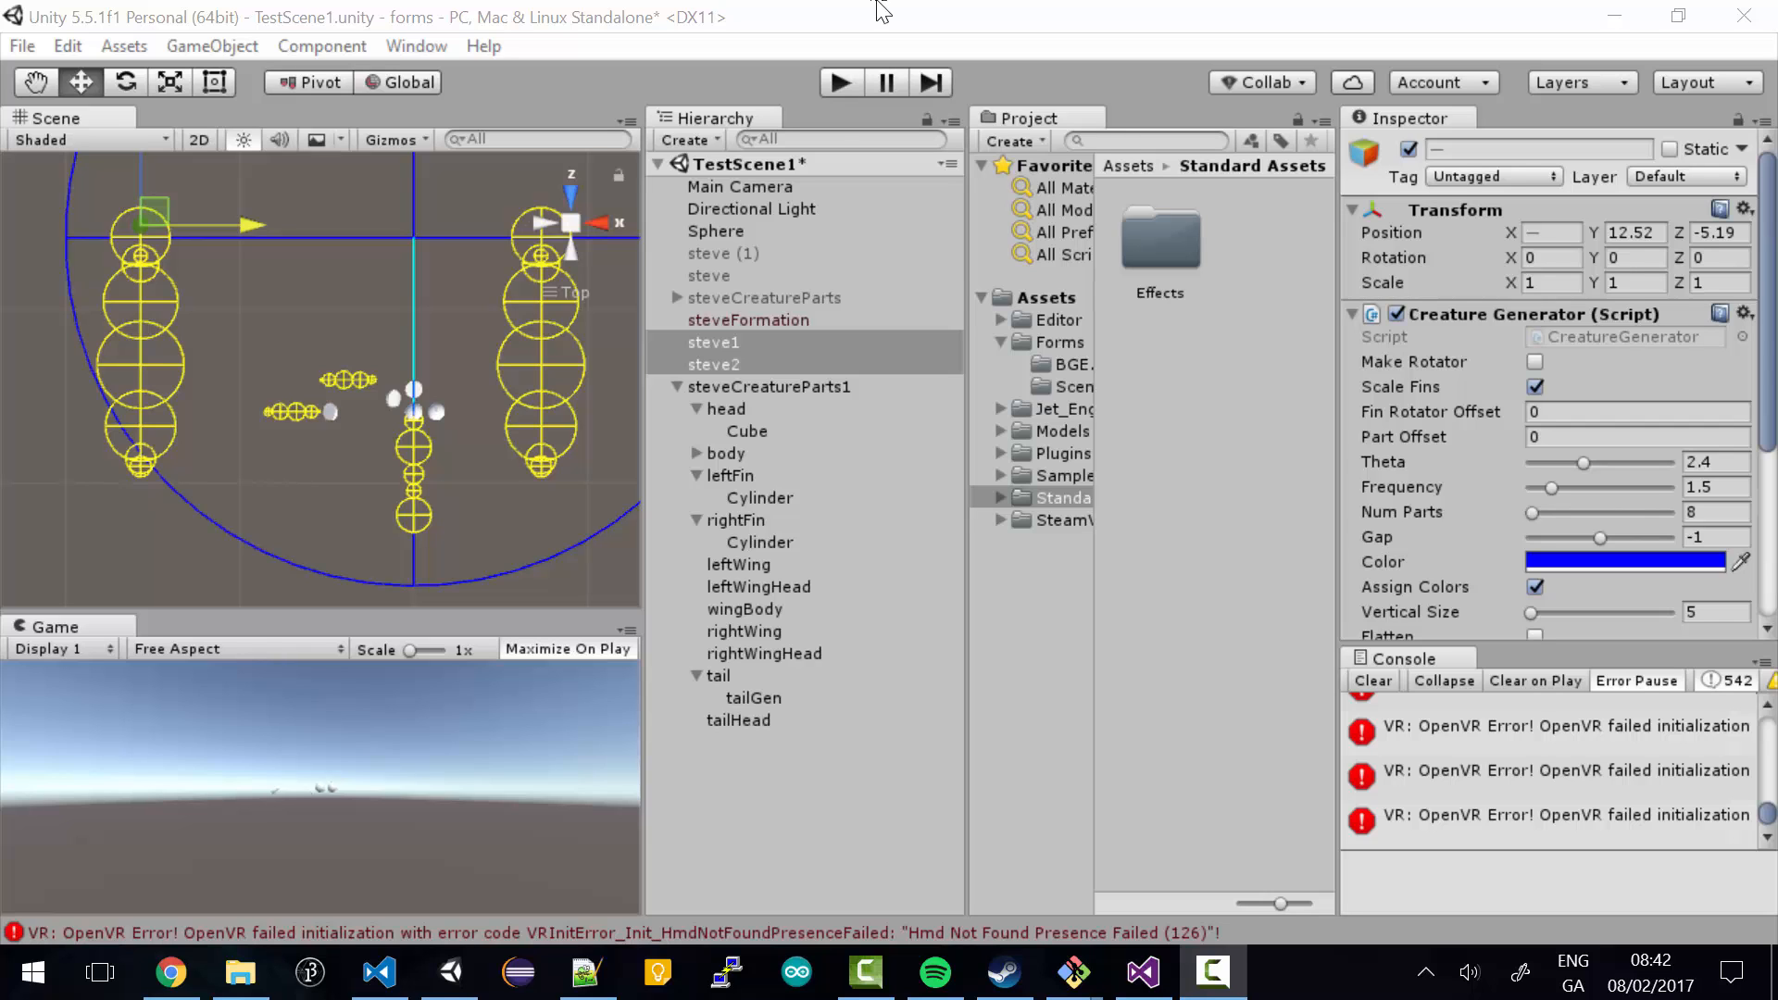
# - Save the TestScene1 scene
pyautogui.click(585, 4)
pyautogui.hotkey('ctrl', 's')
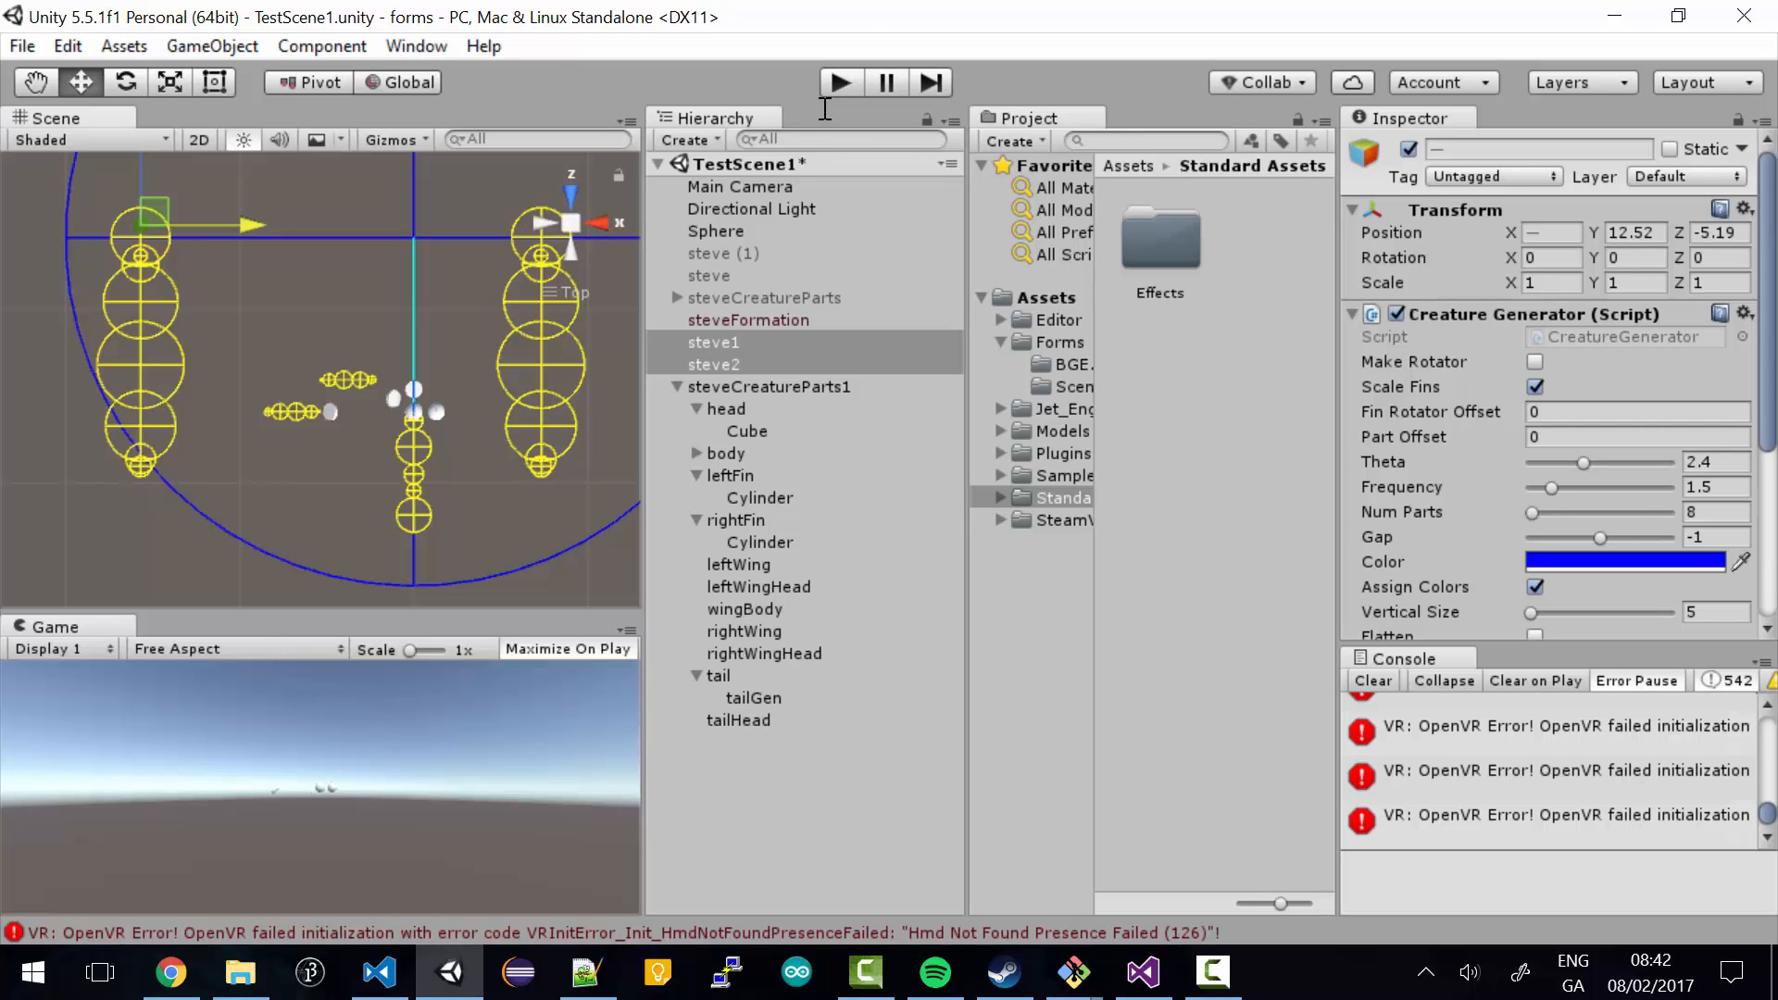
# - Test-run the scene, deactivate steveCreatureParts1, and run the scene again to watch only the generated creatures
pyautogui.click(839, 82)
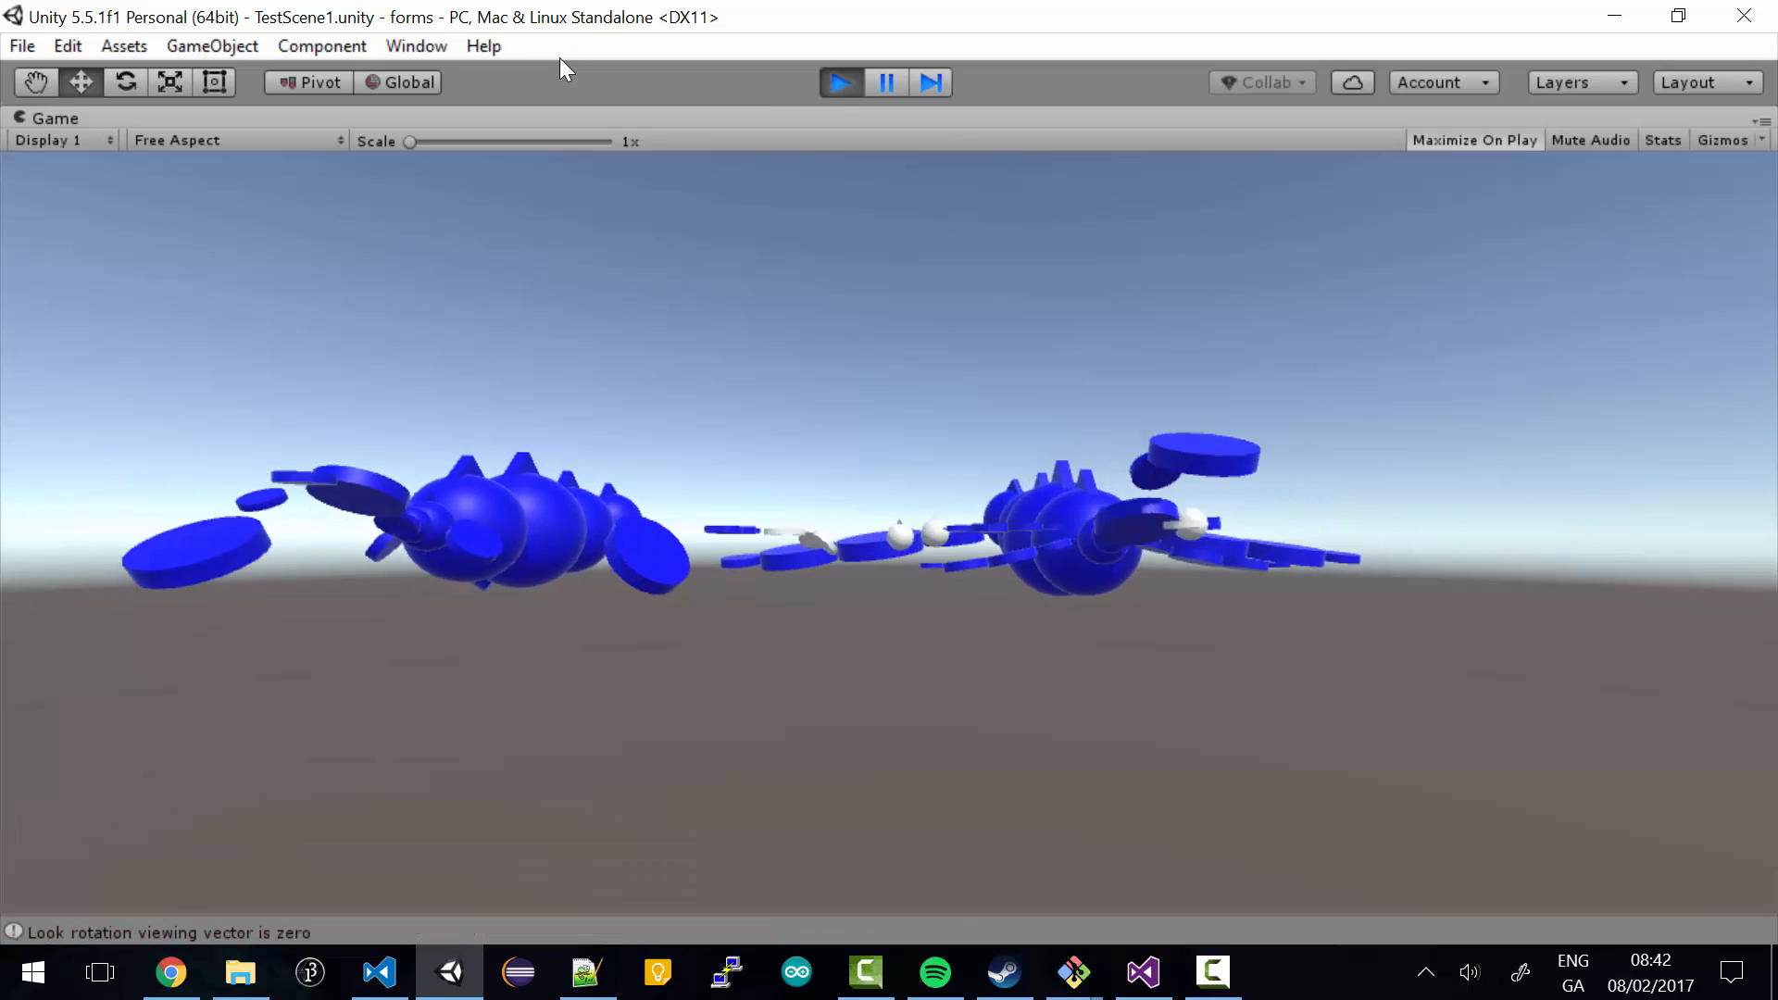
pyautogui.hotkey('ctrl', 'p')
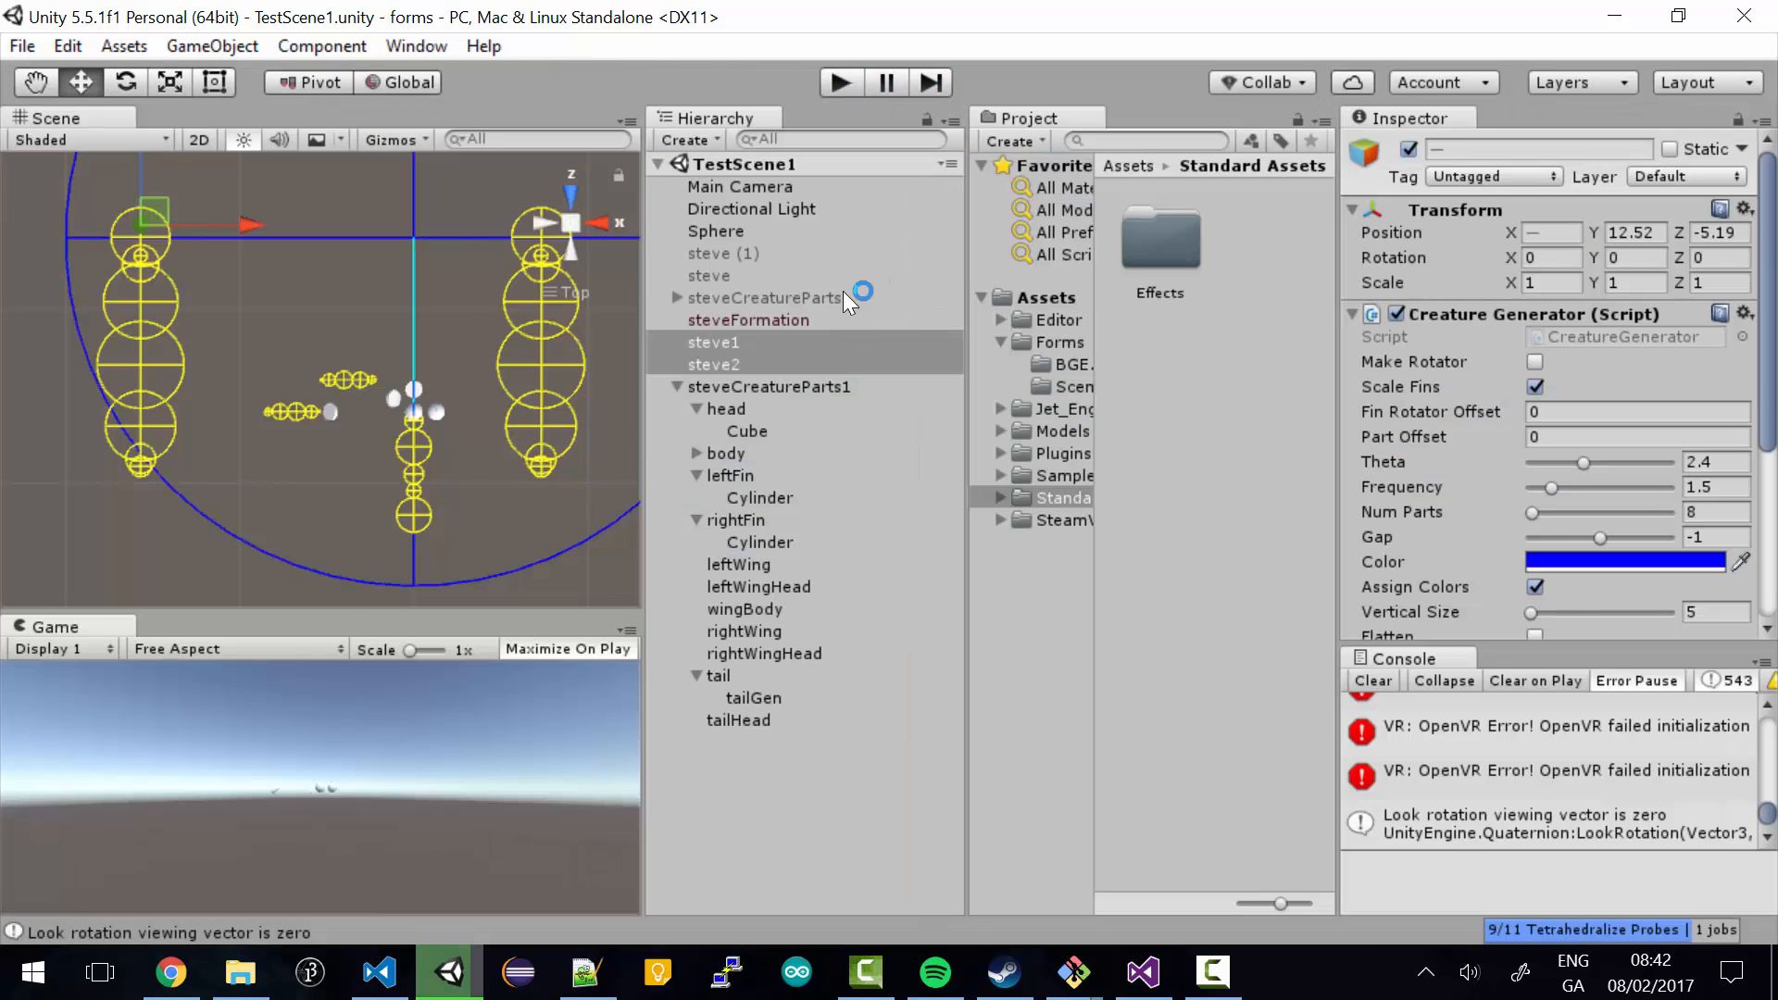
pyautogui.click(759, 387)
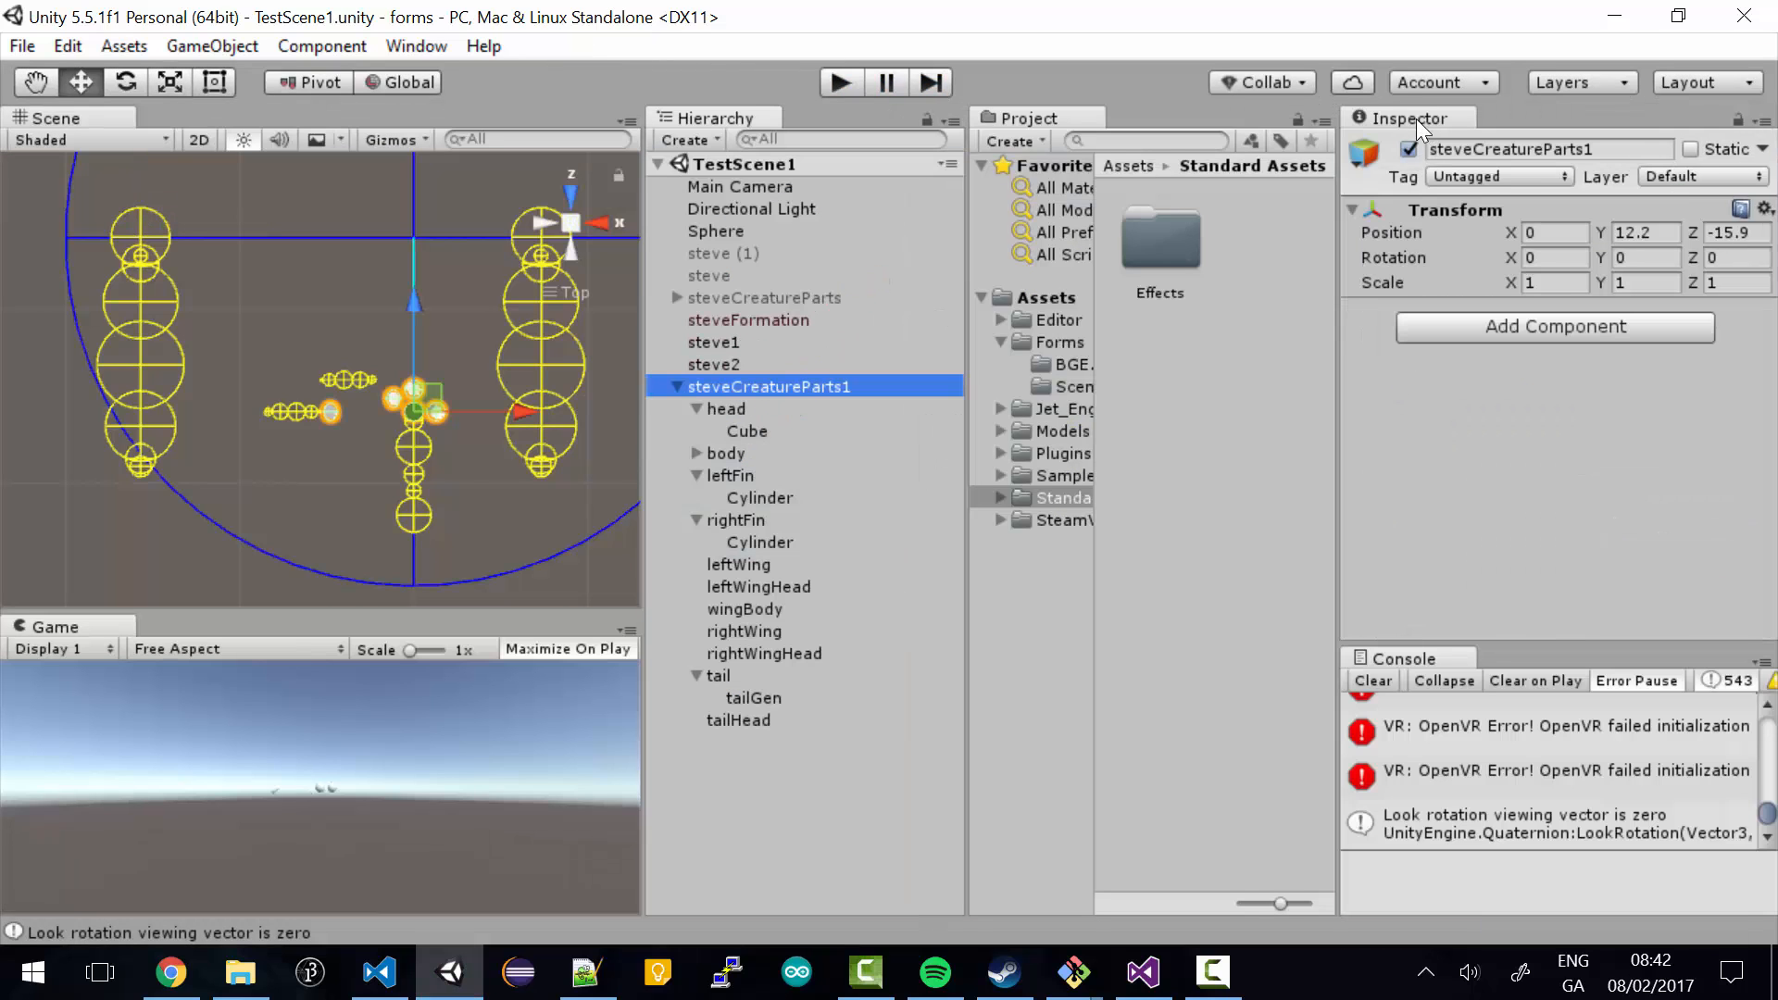
pyautogui.click(1409, 149)
pyautogui.click(839, 83)
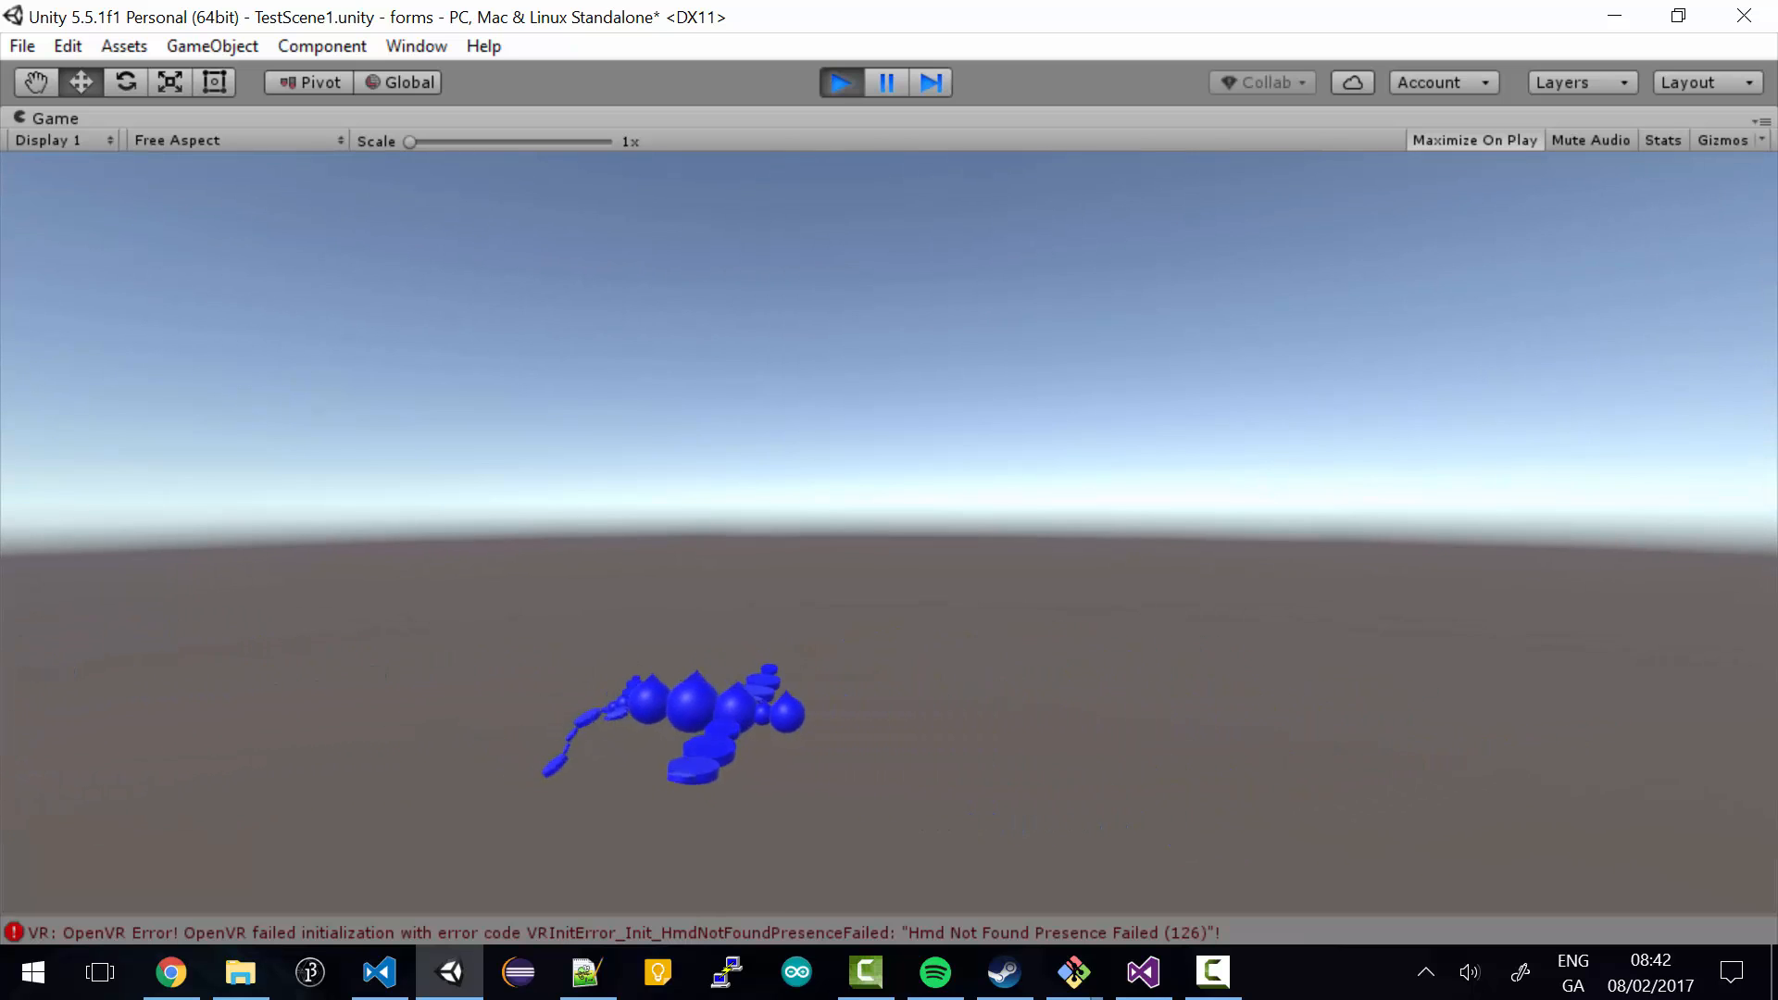
pyautogui.hotkey('ctrl', 'p')
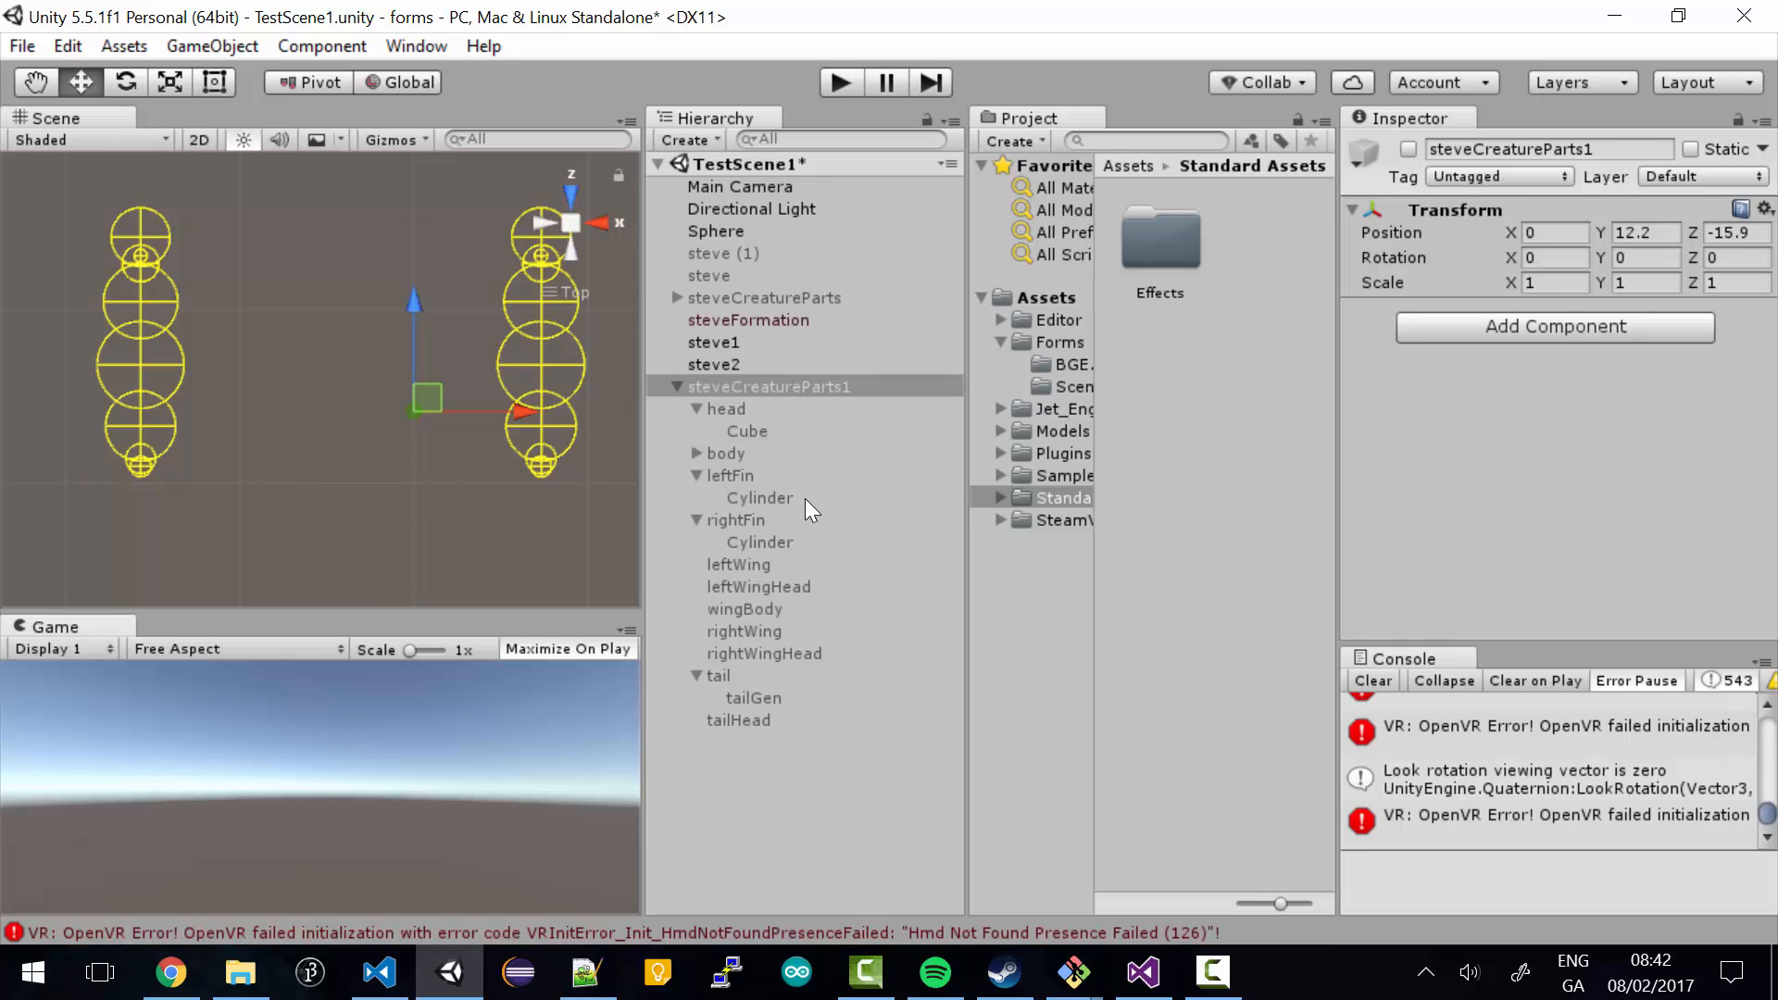
# - Reactivate steveCreatureParts1 and set the X rotation of its leftWing part to 30, checking it from the back view
pyautogui.click(757, 566)
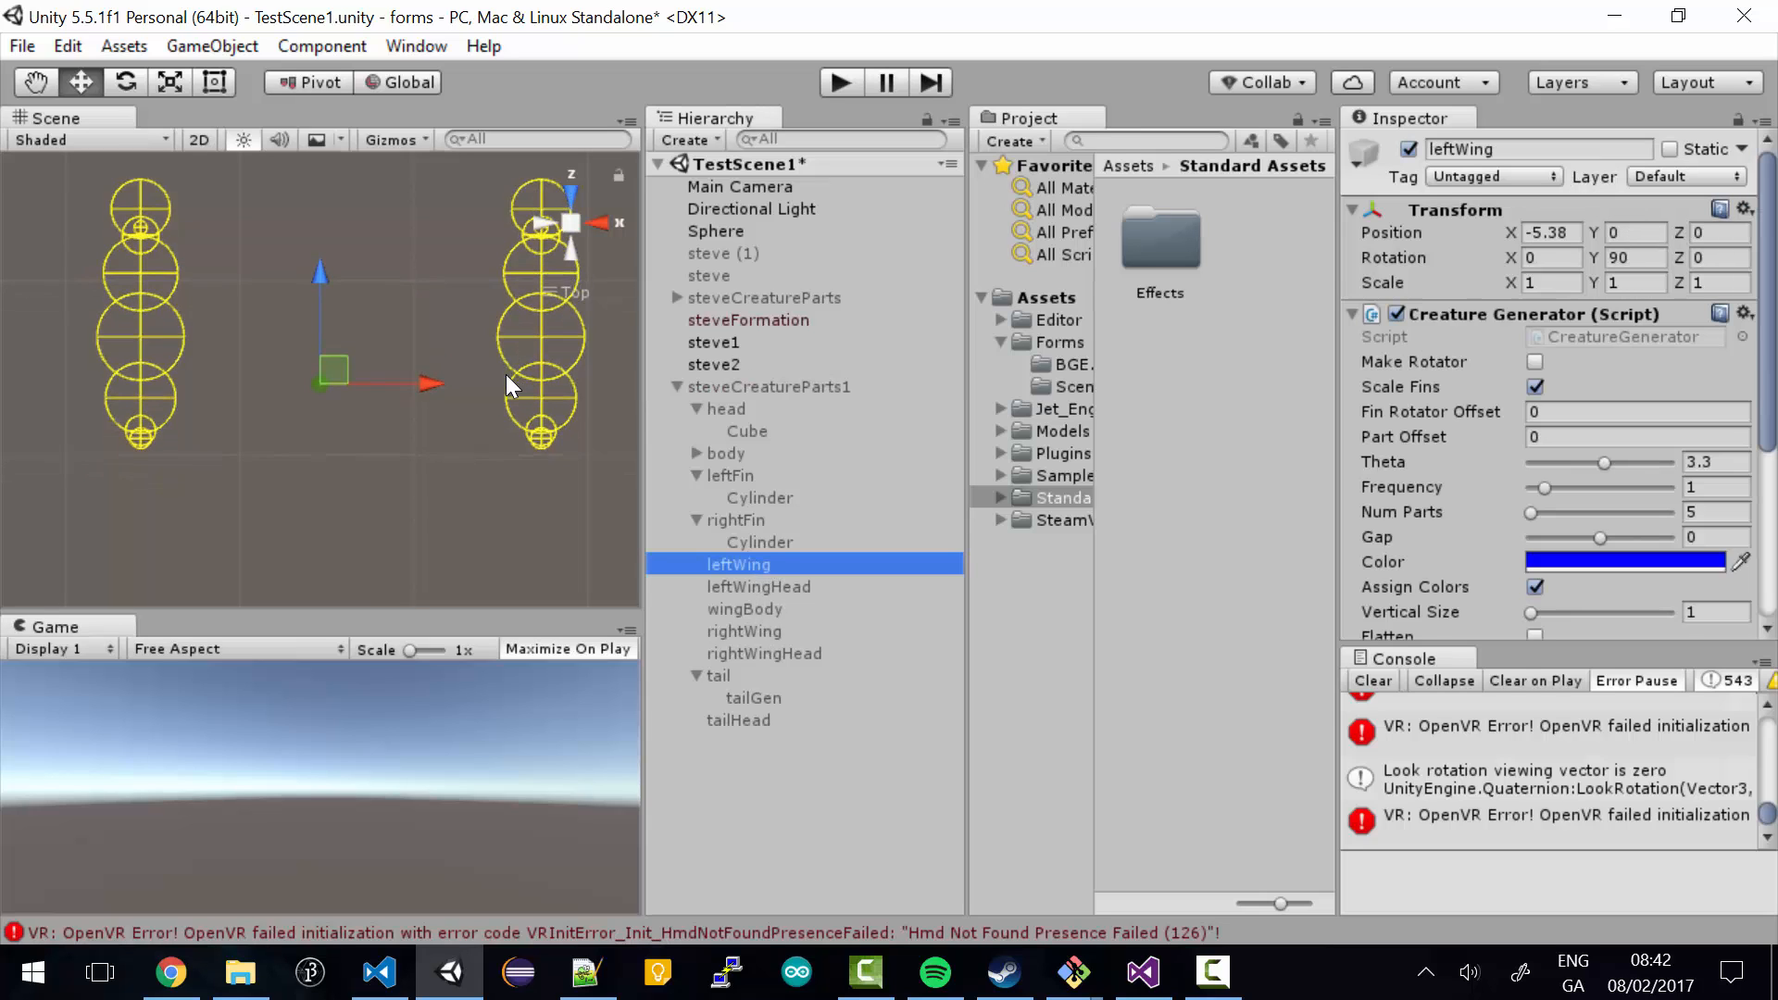
pyautogui.click(755, 389)
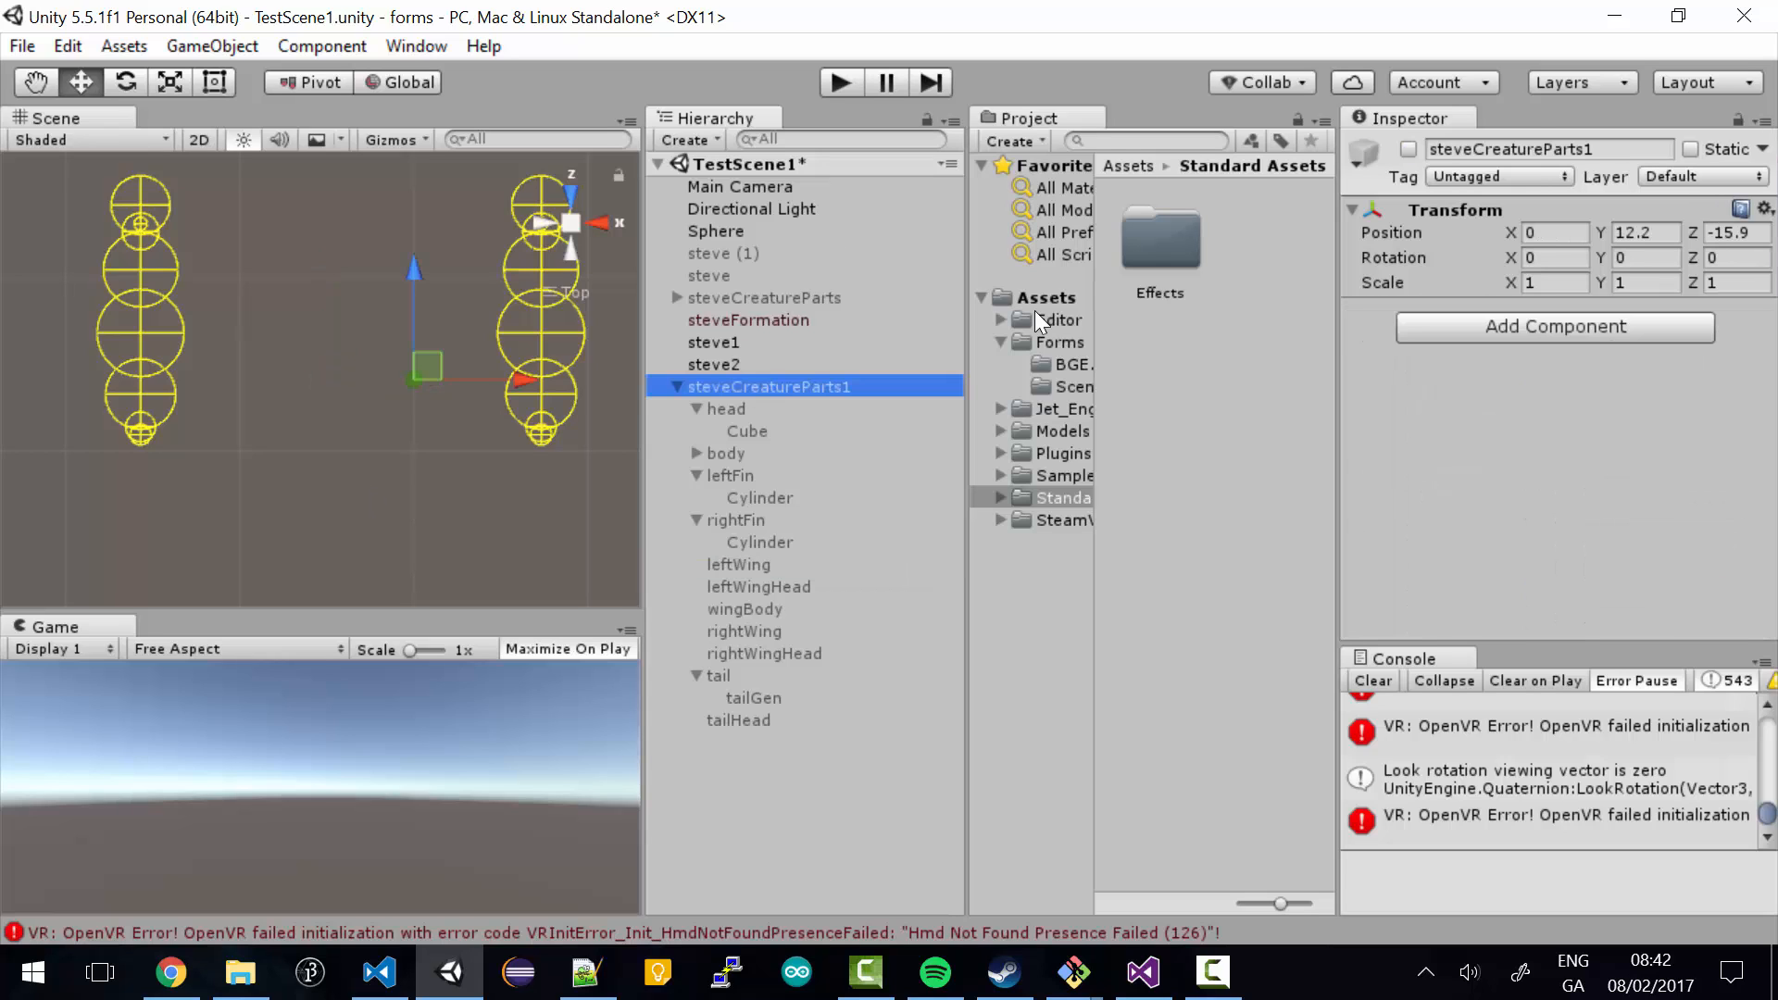
pyautogui.click(1408, 148)
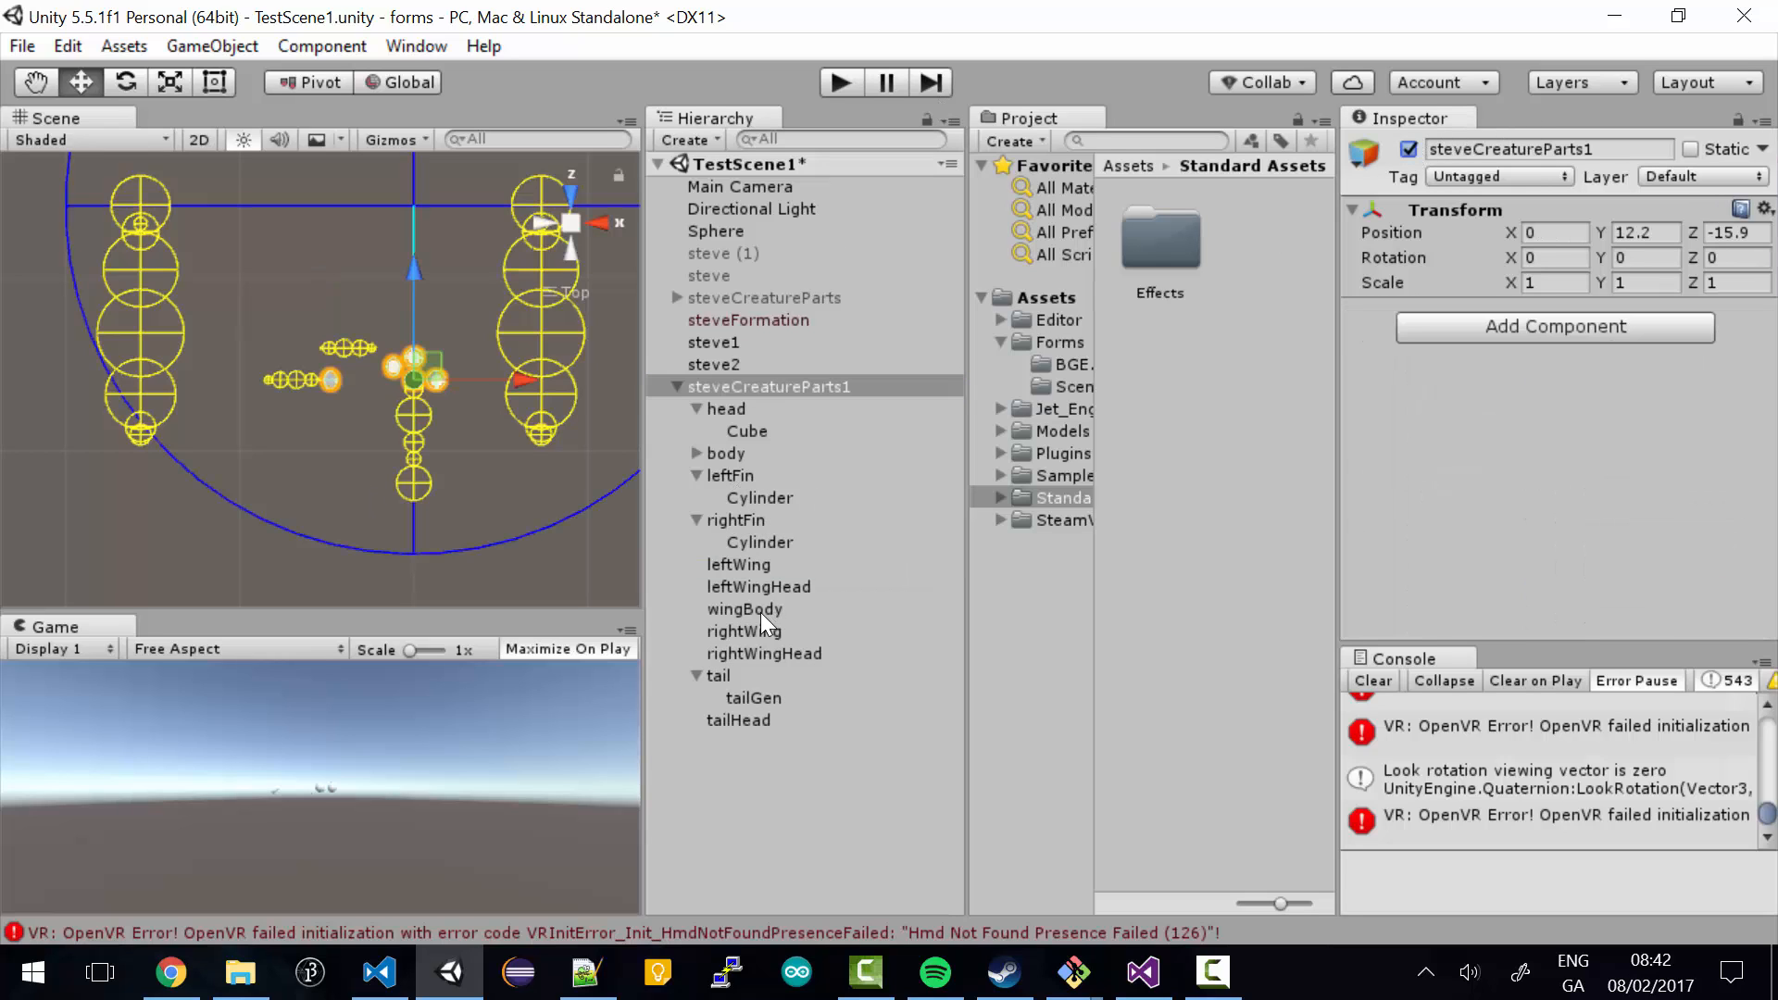
pyautogui.click(758, 565)
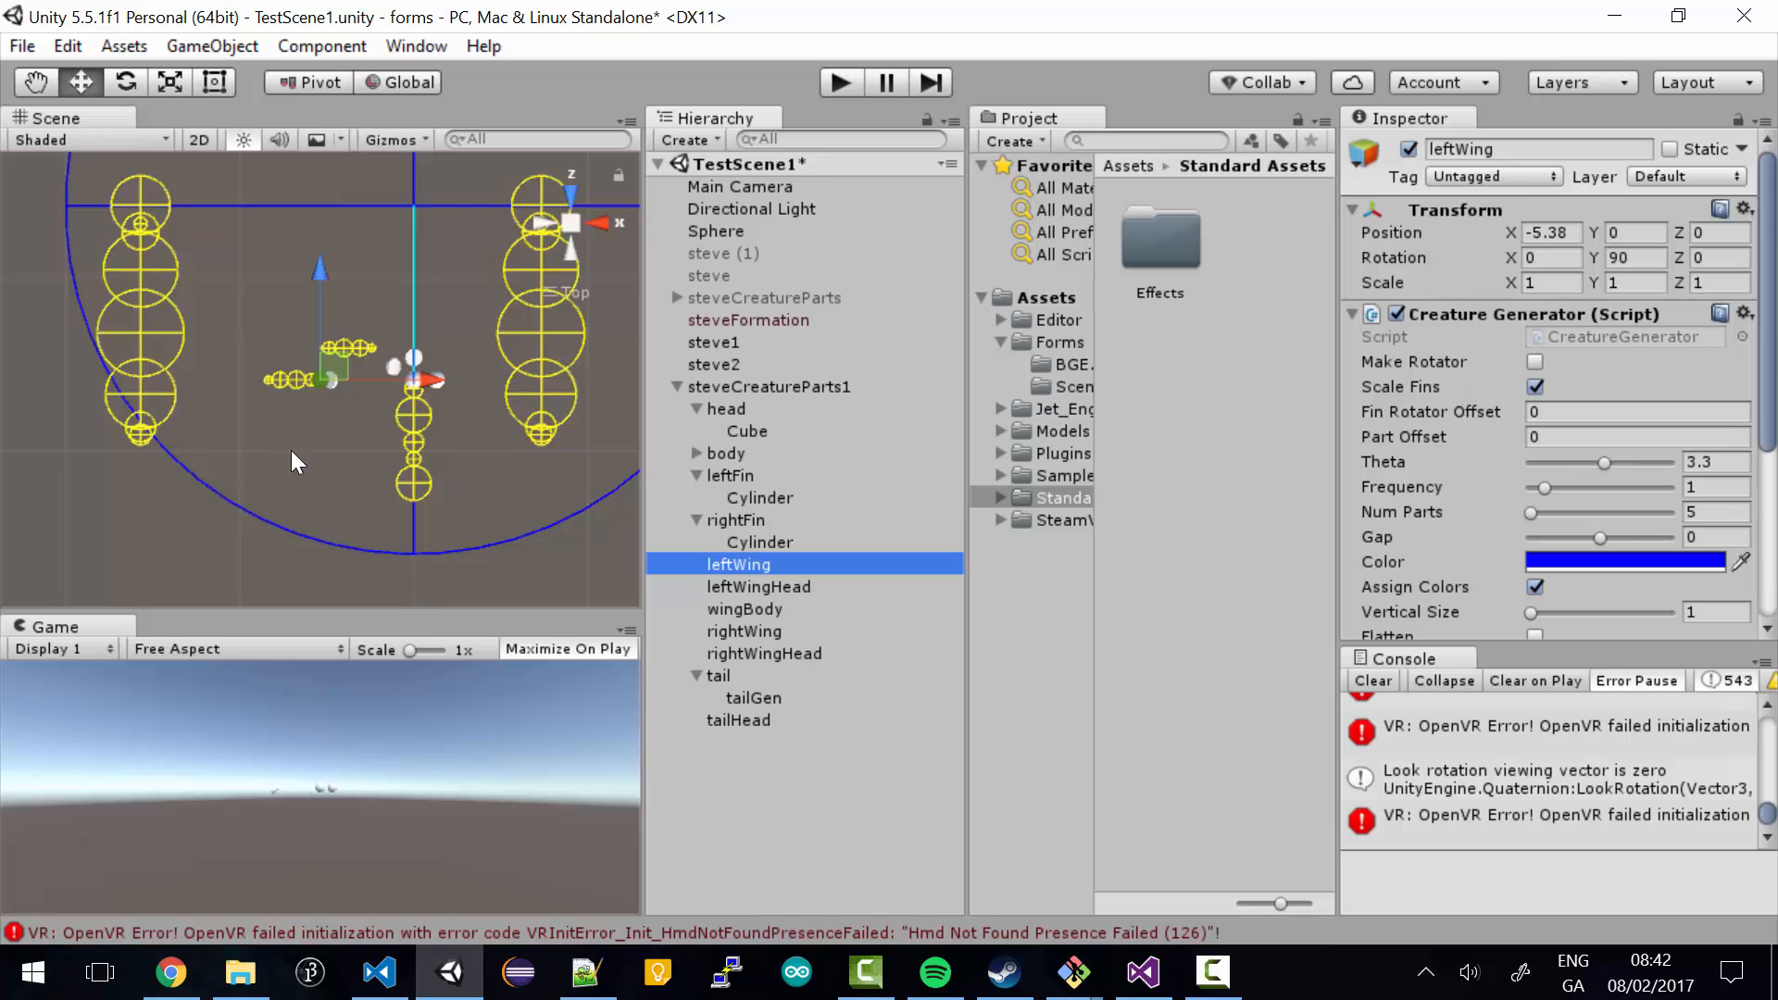
pyautogui.click(570, 252)
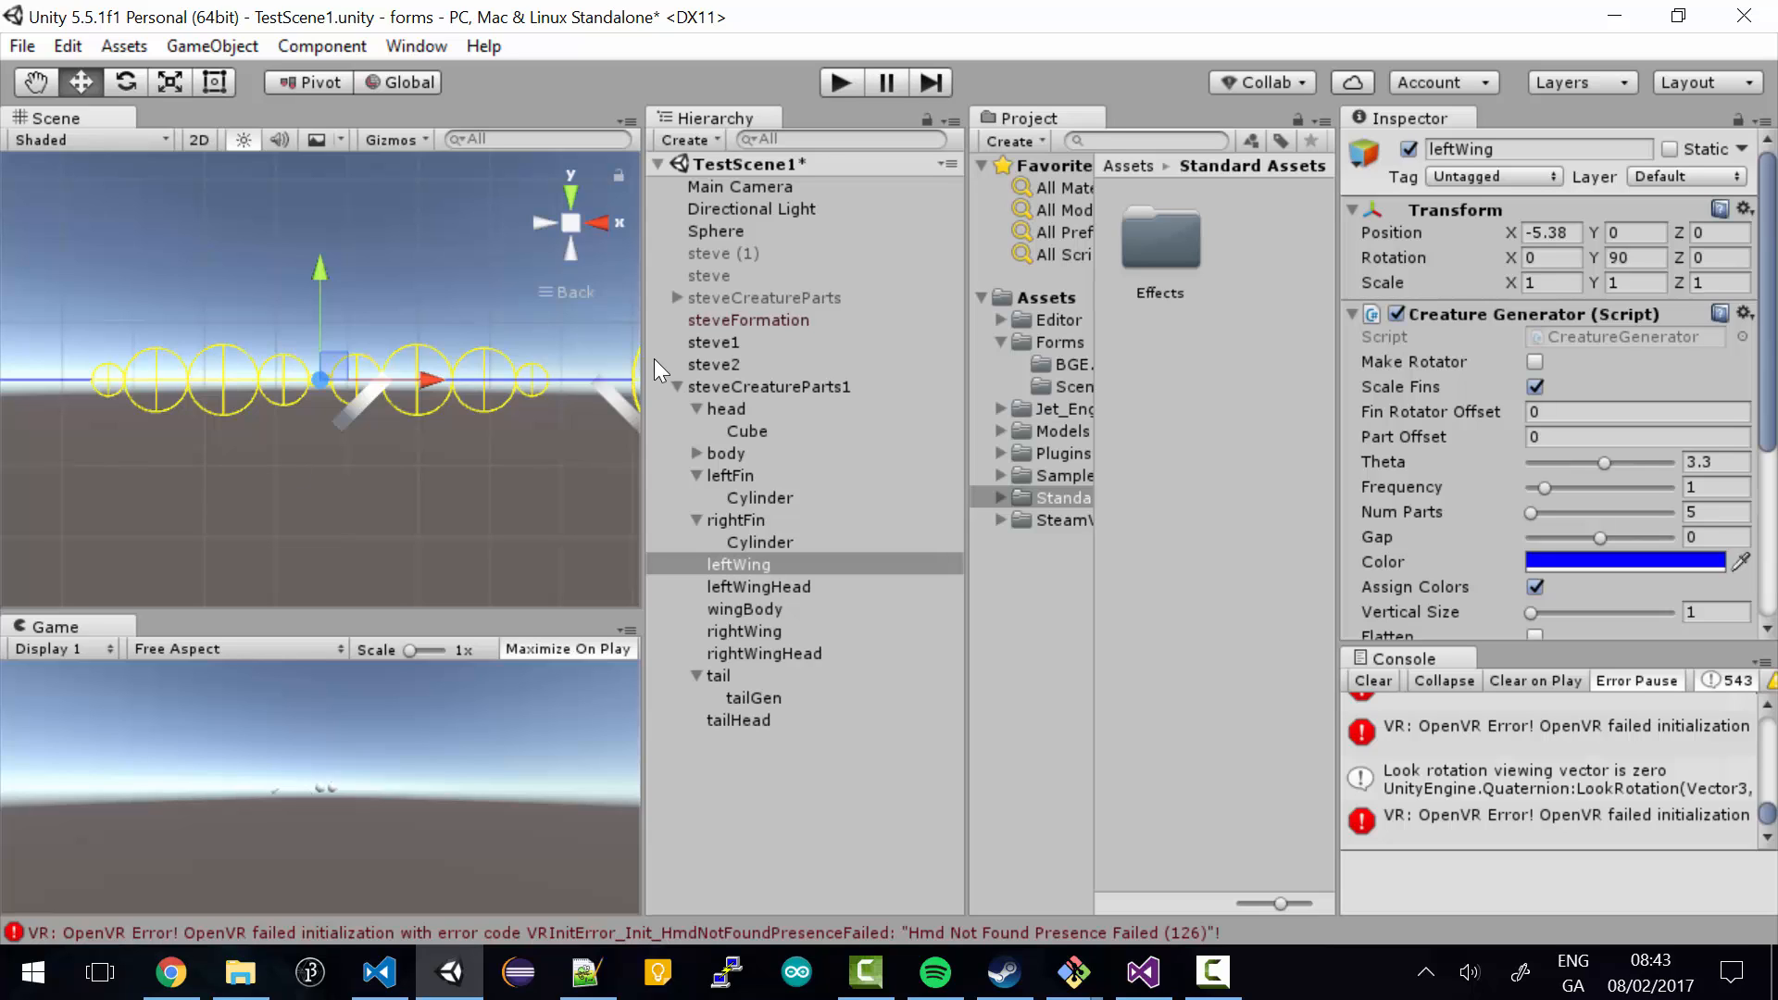
pyautogui.click(1554, 257)
pyautogui.write('30')
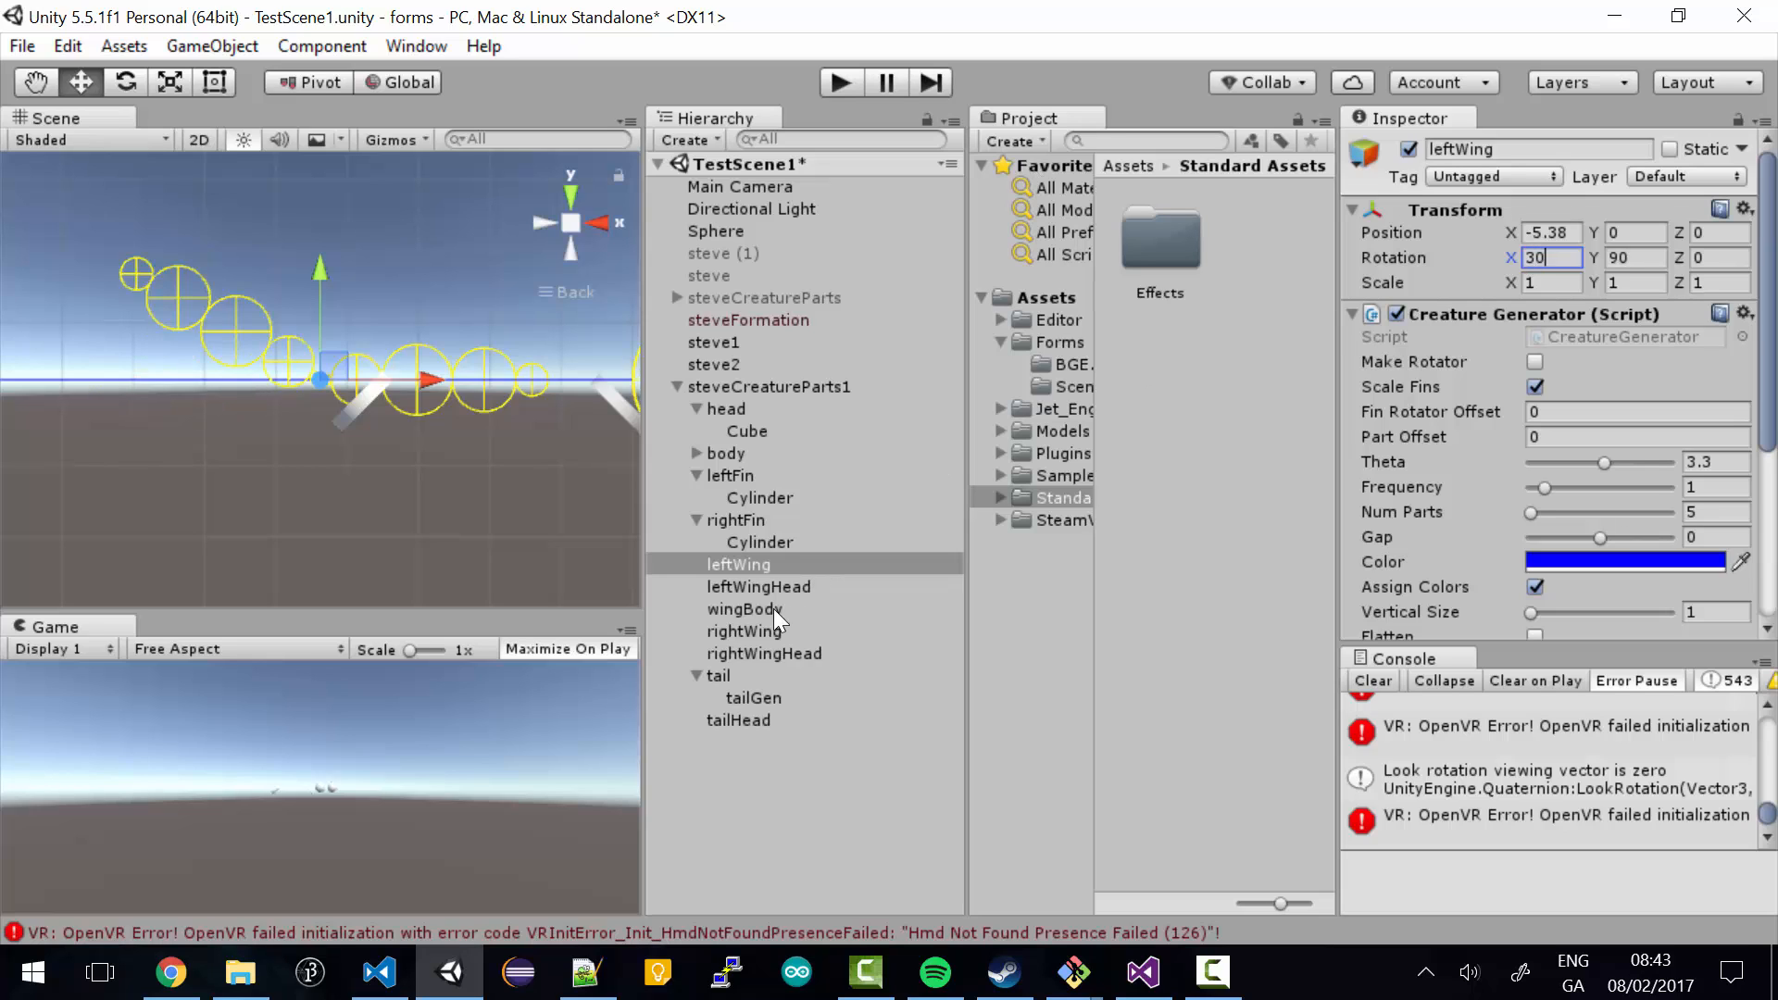
# - Set the X rotation of the rightWing part to 30, save the scene, and test-run it briefly
pyautogui.click(758, 630)
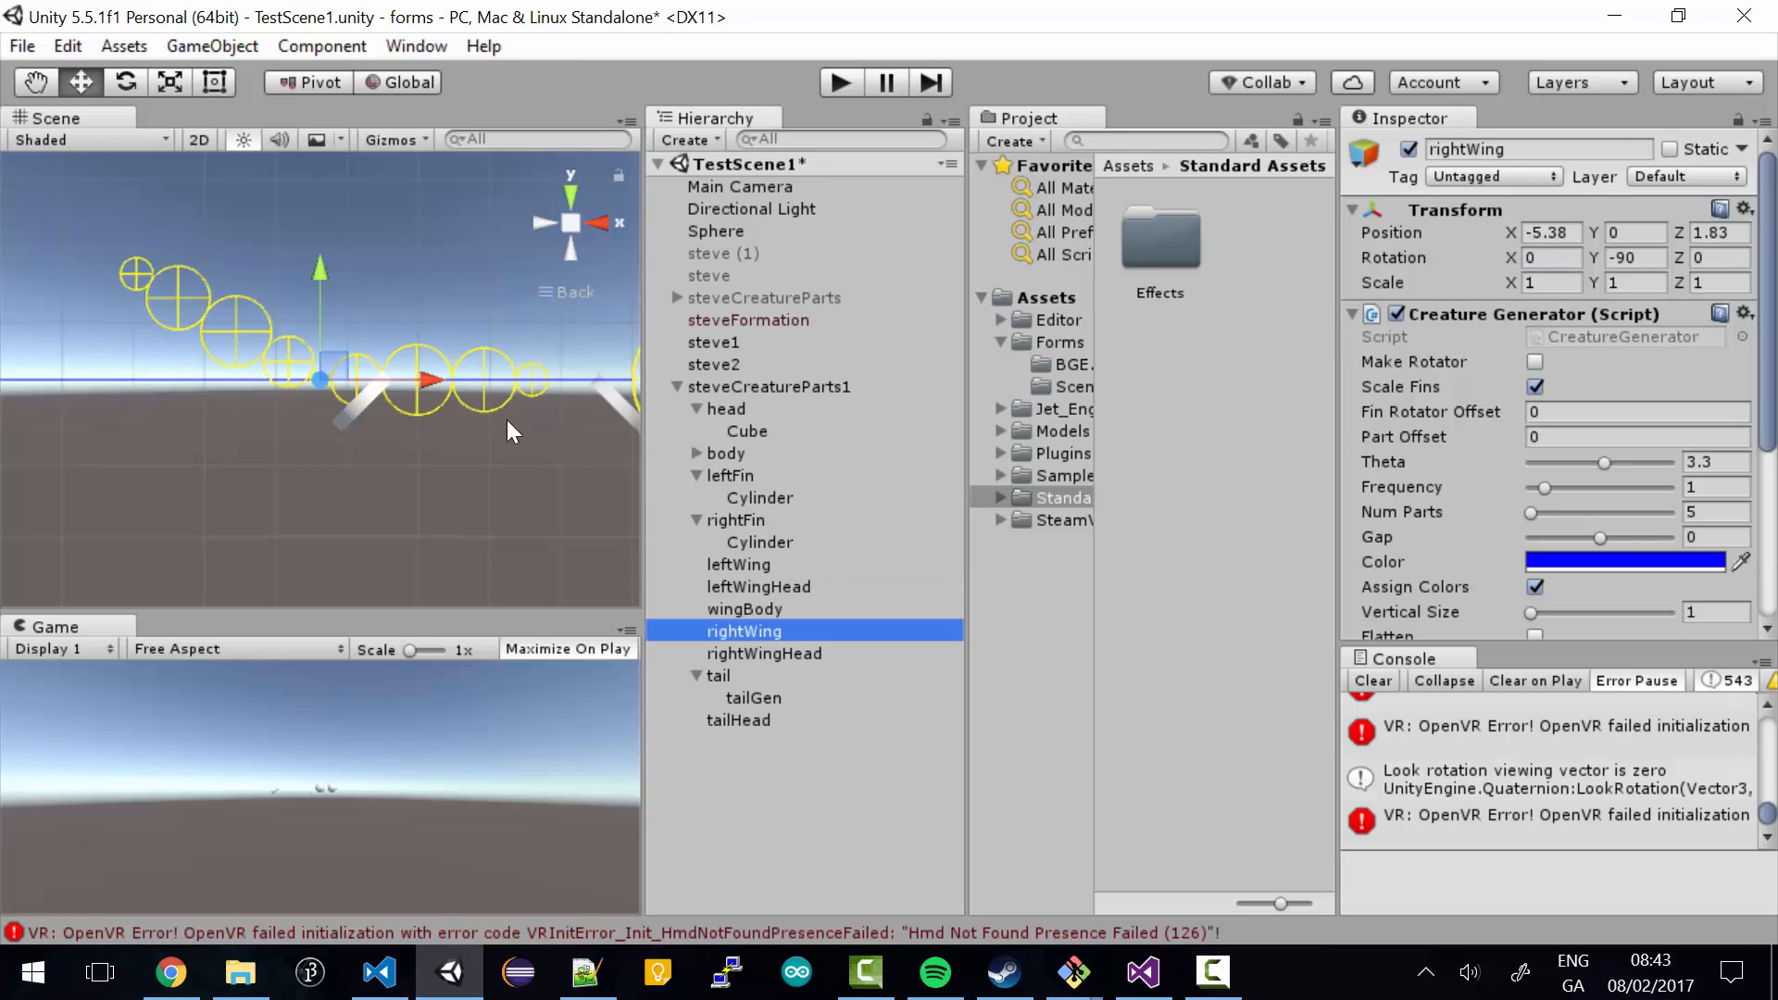
pyautogui.click(1555, 258)
pyautogui.write('30')
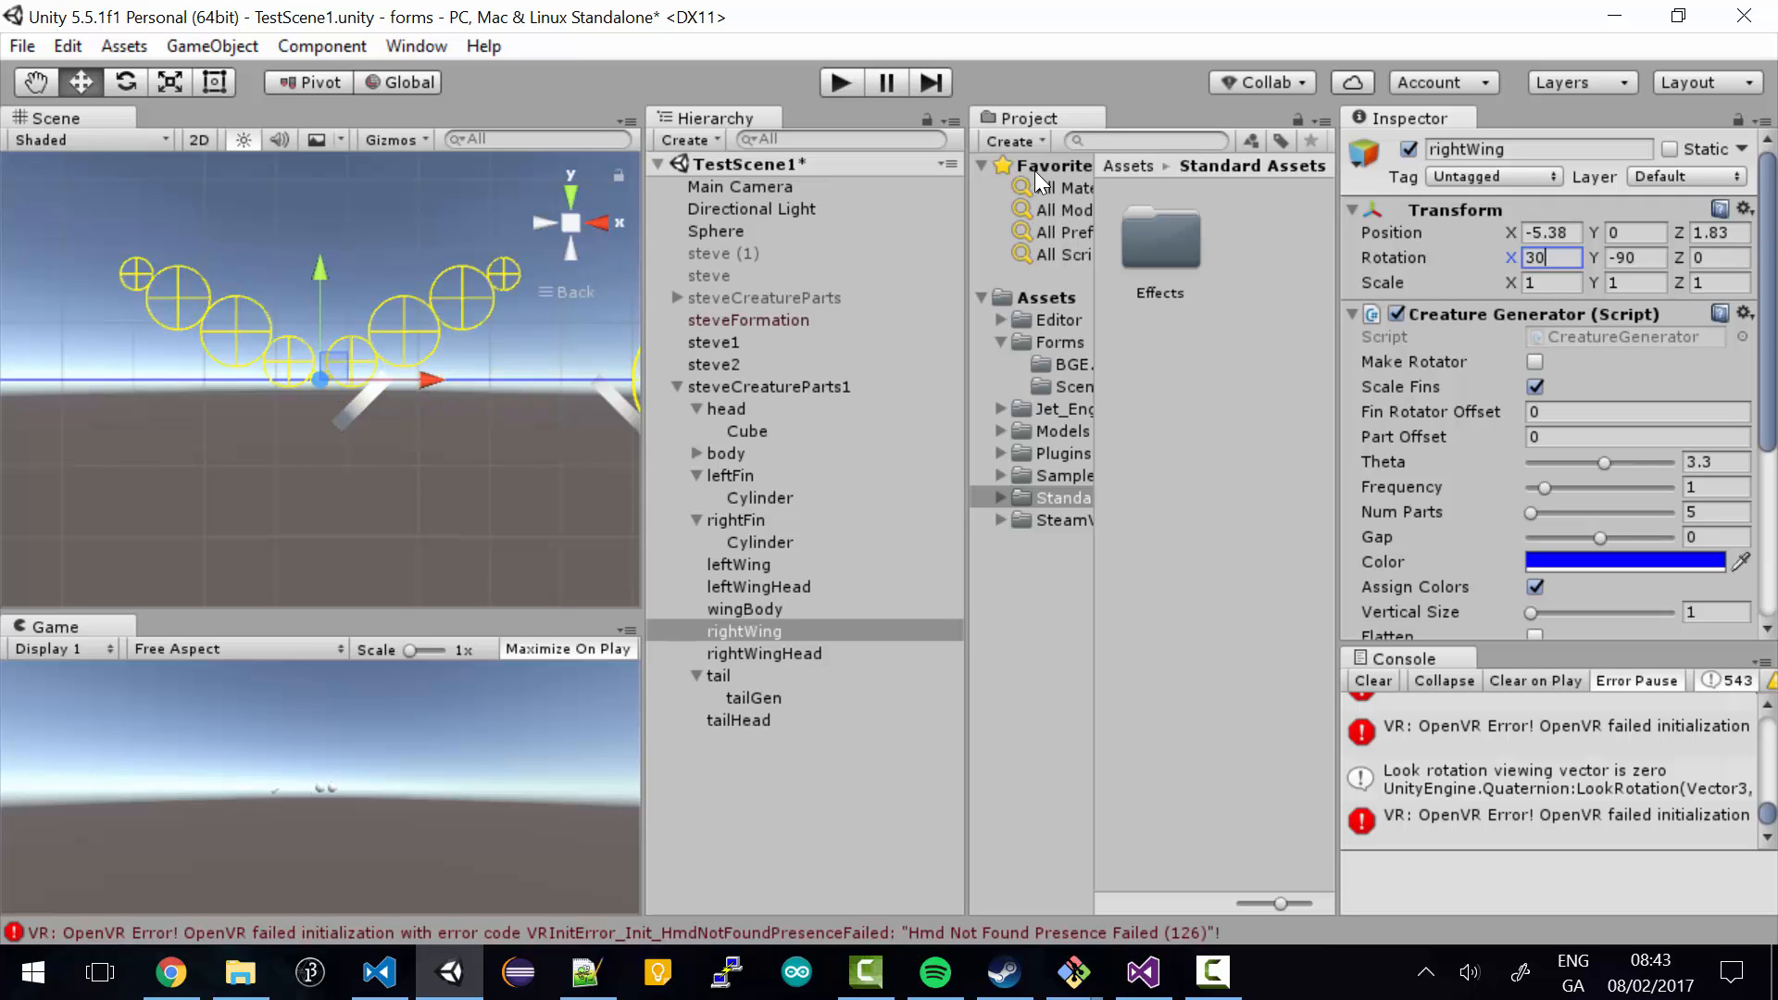
pyautogui.hotkey('ctrl', 's')
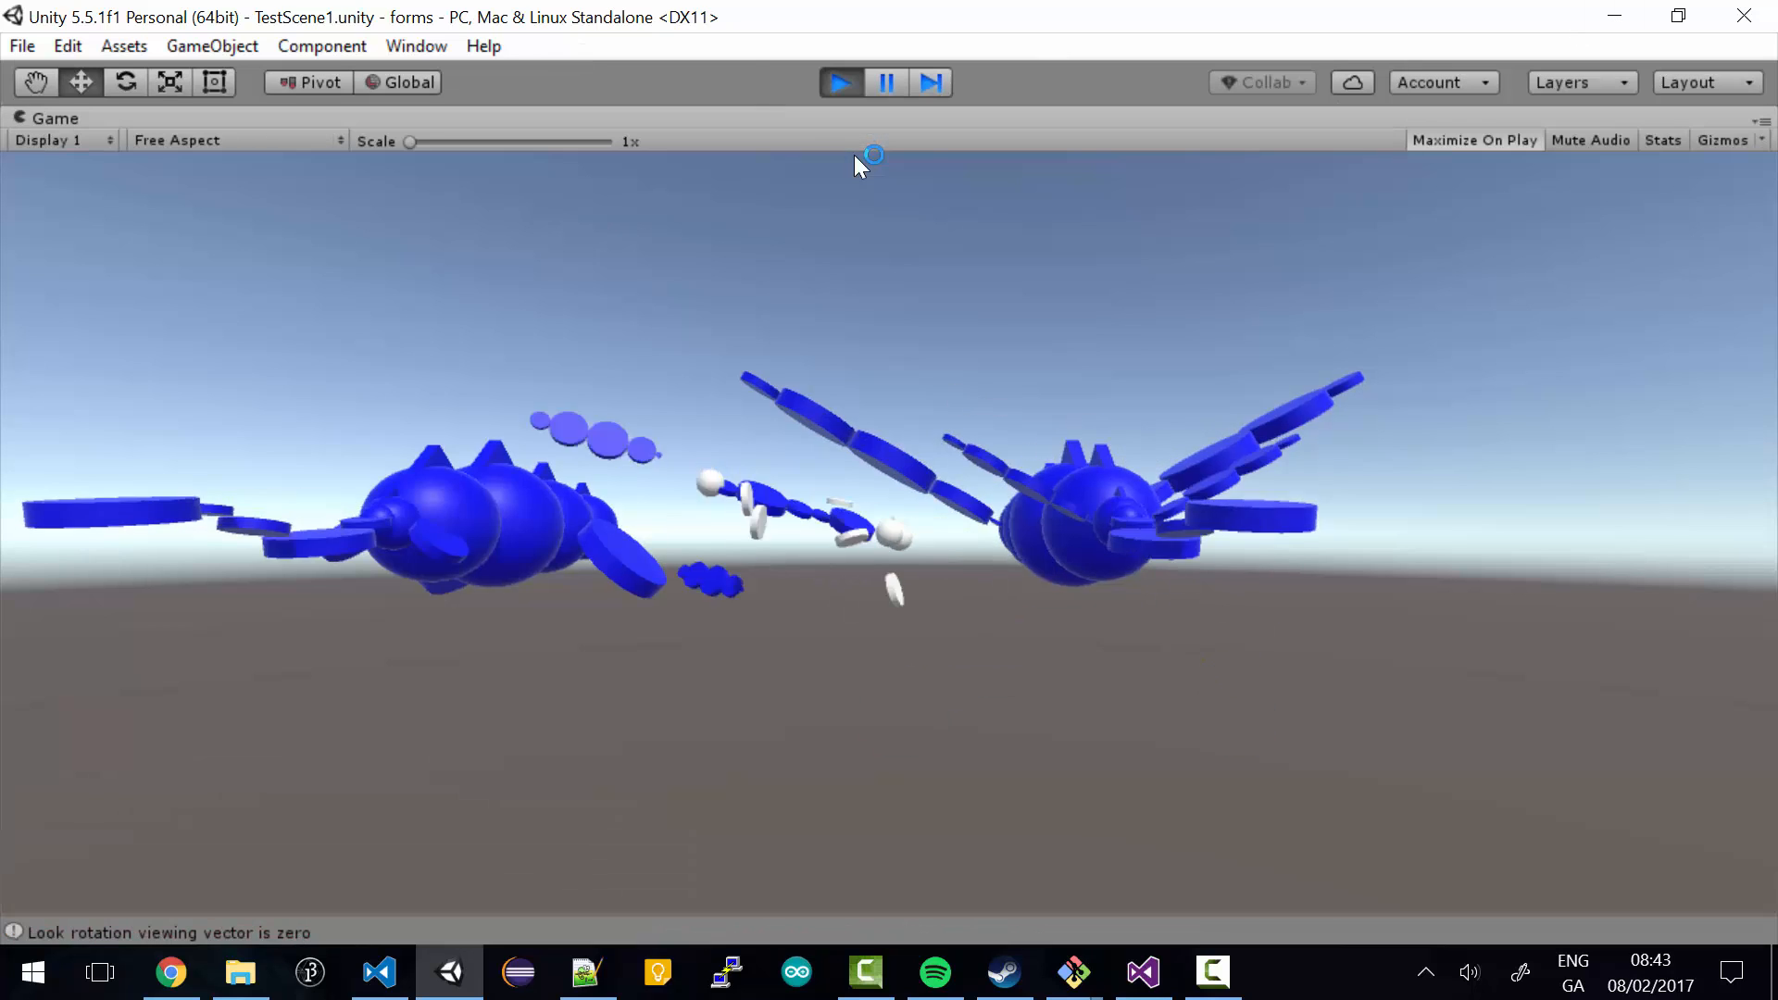
pyautogui.click(841, 83)
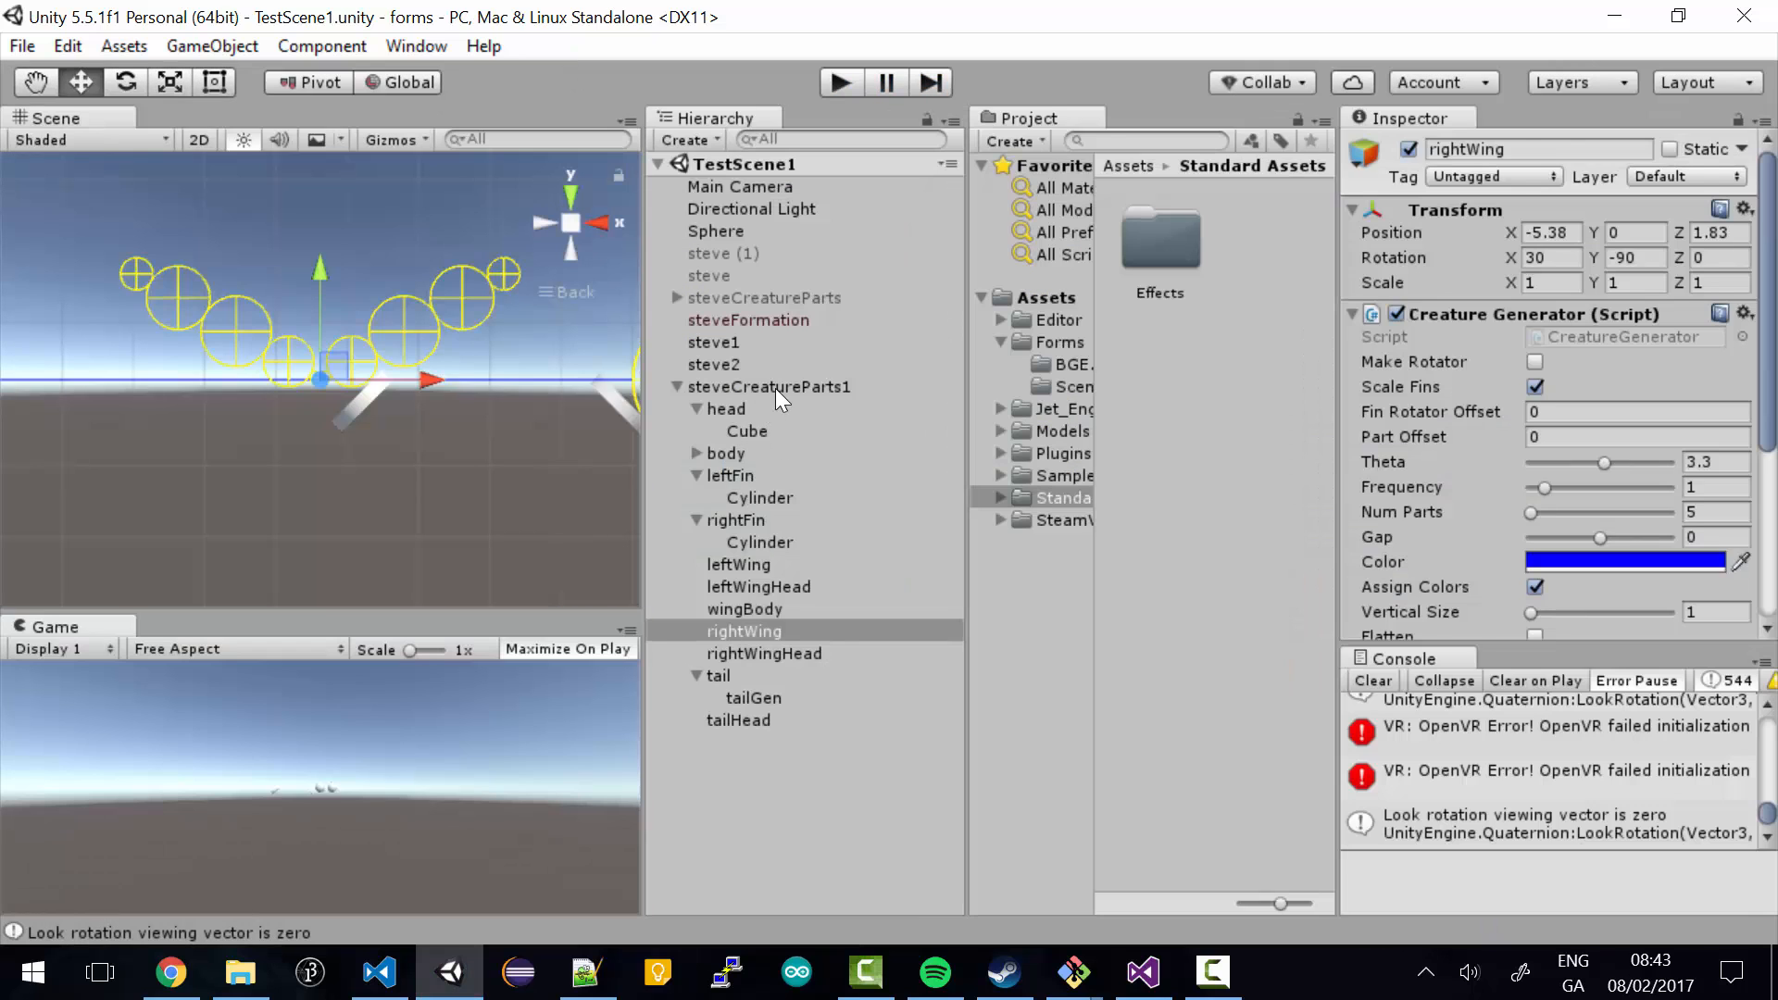
# - Deactivate steveCreatureParts1 and run the scene to watch the creatures fly with the angled wings
pyautogui.click(775, 387)
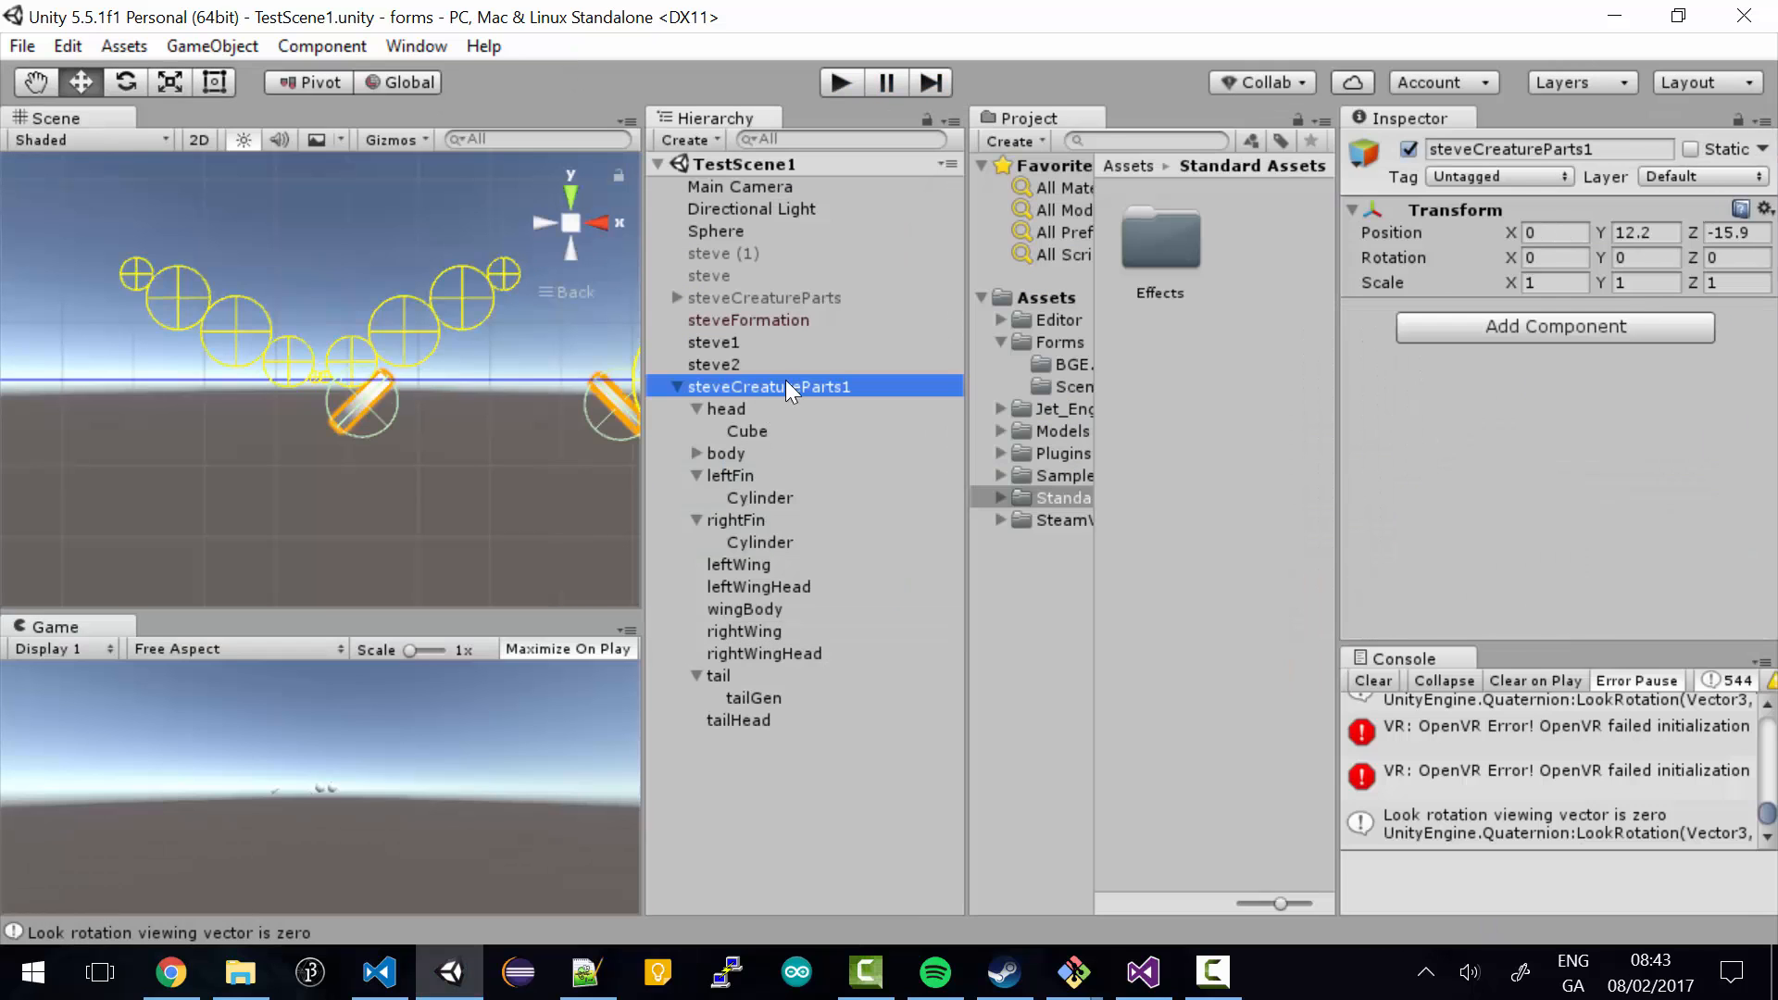
pyautogui.click(1409, 149)
pyautogui.click(838, 82)
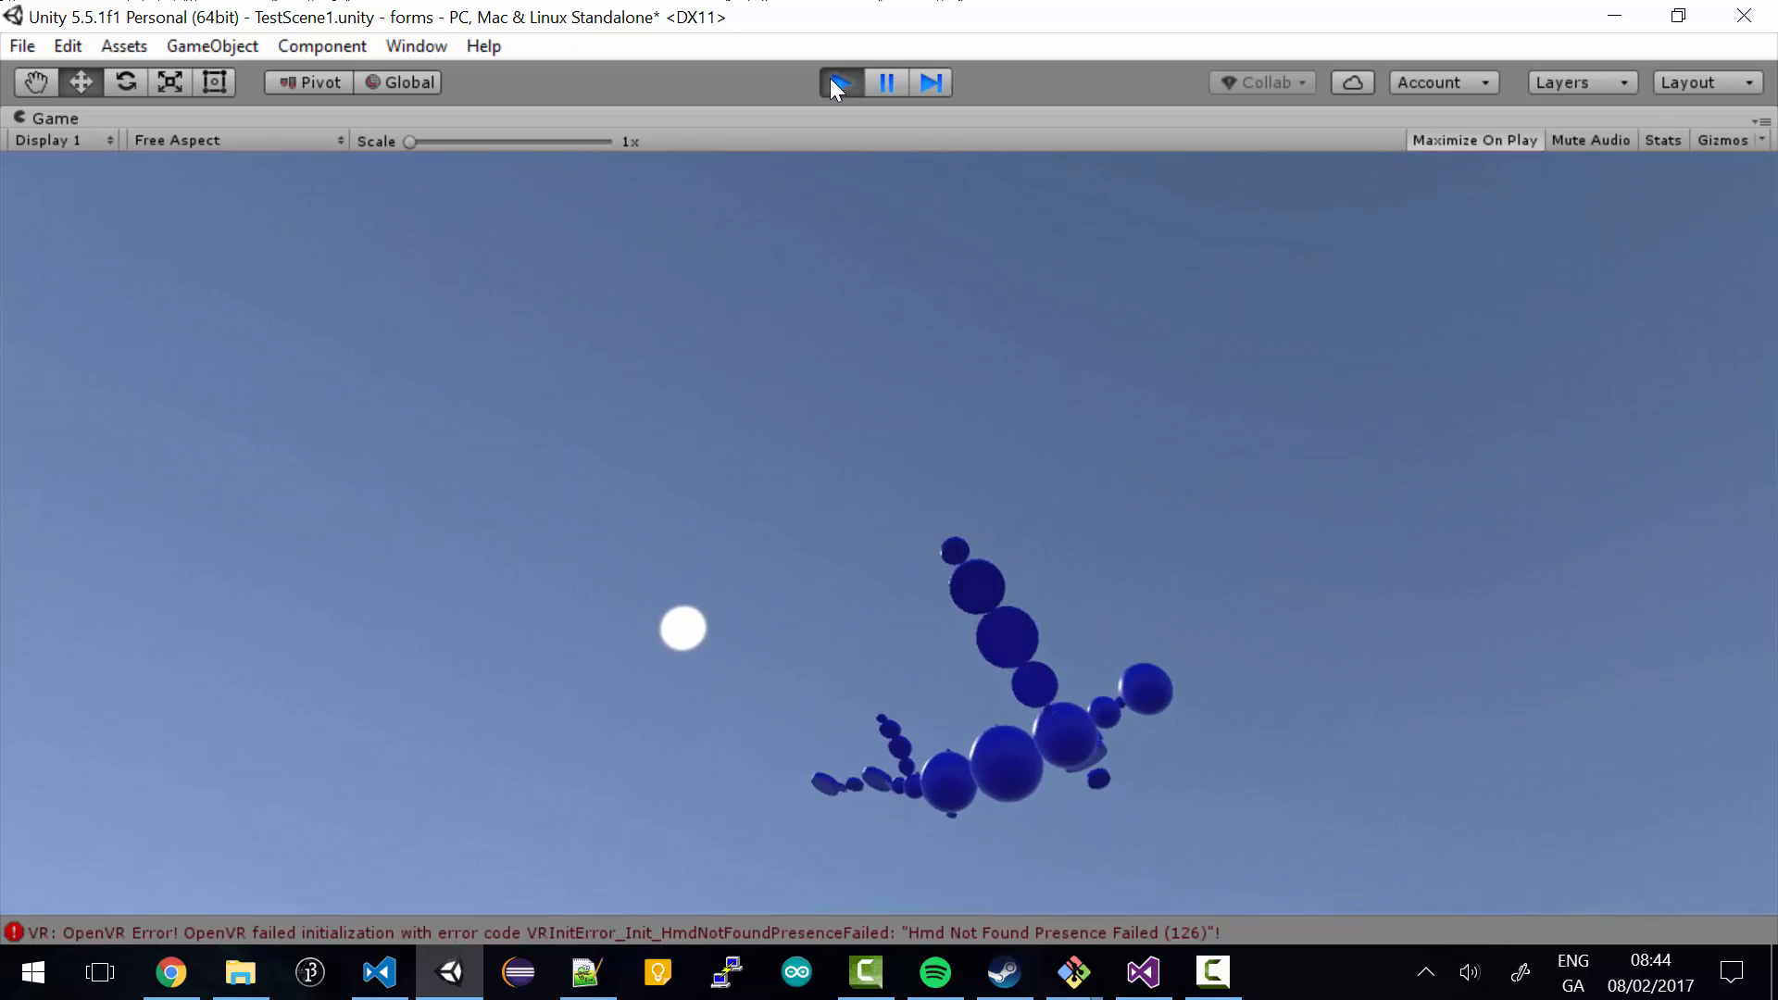
pyautogui.click(838, 81)
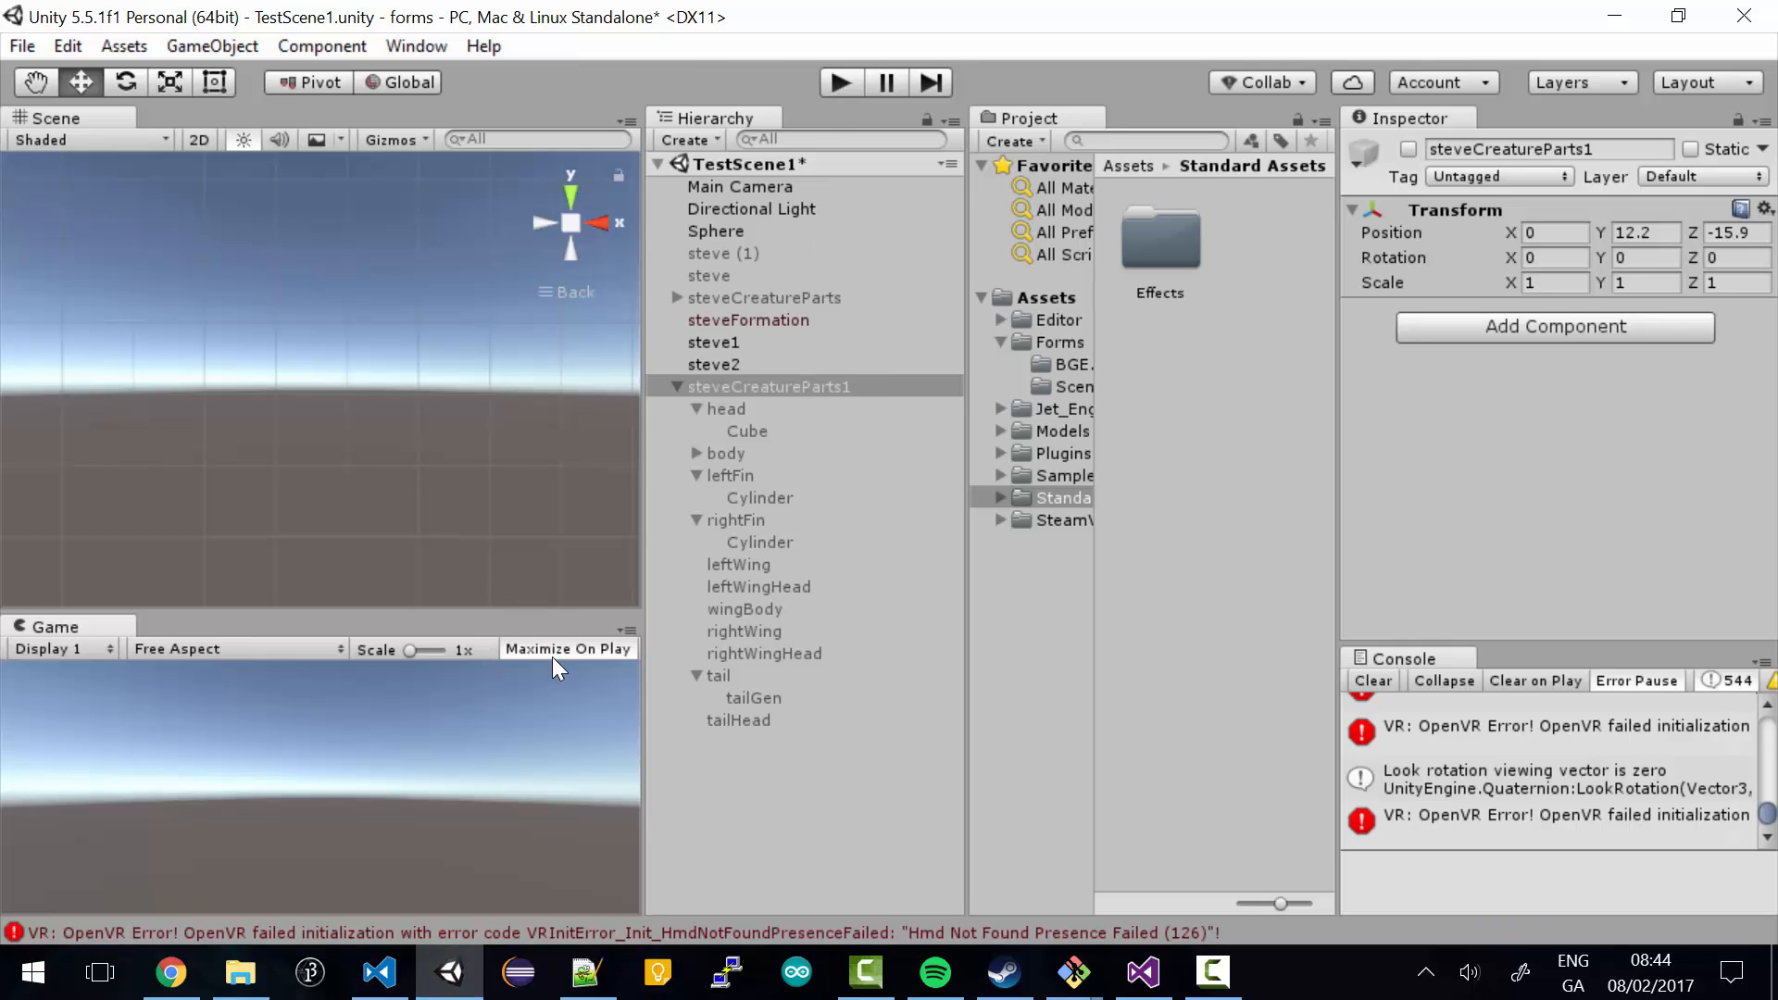
# - Turn off Maximize On Play, run the scene, and frame the head clone of steve2 in the Scene view's top view
pyautogui.click(551, 651)
pyautogui.click(839, 82)
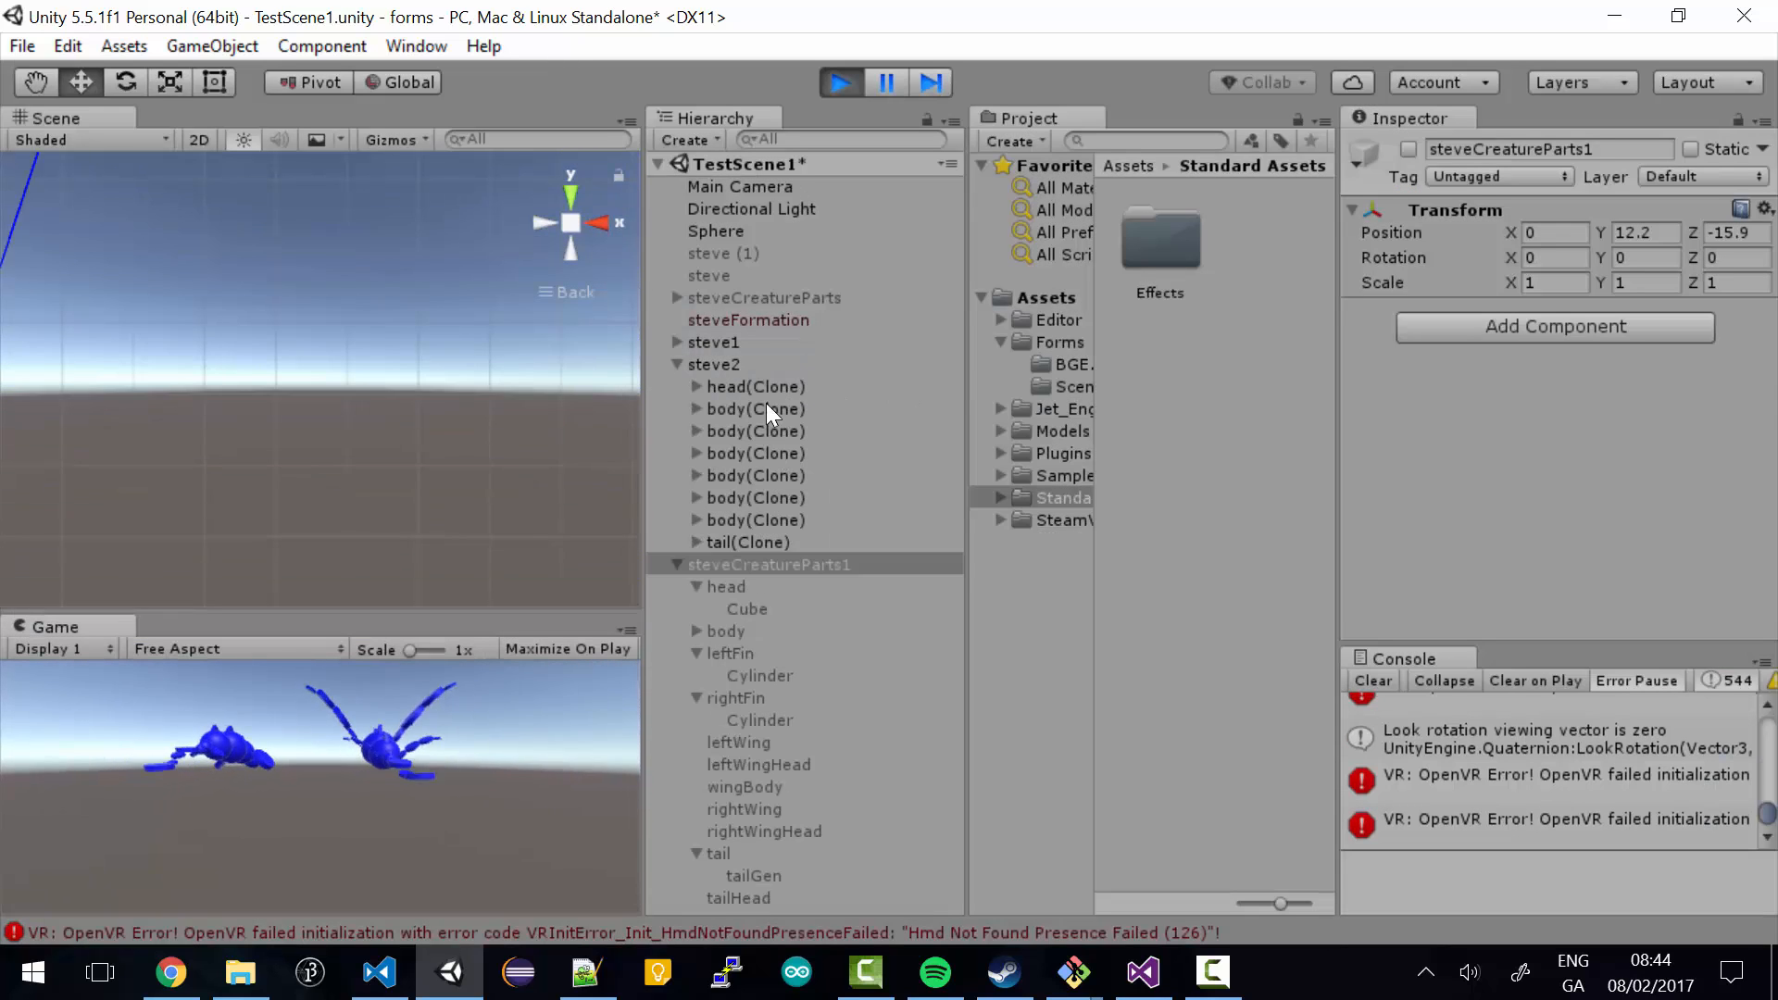
pyautogui.doubleClick(741, 387)
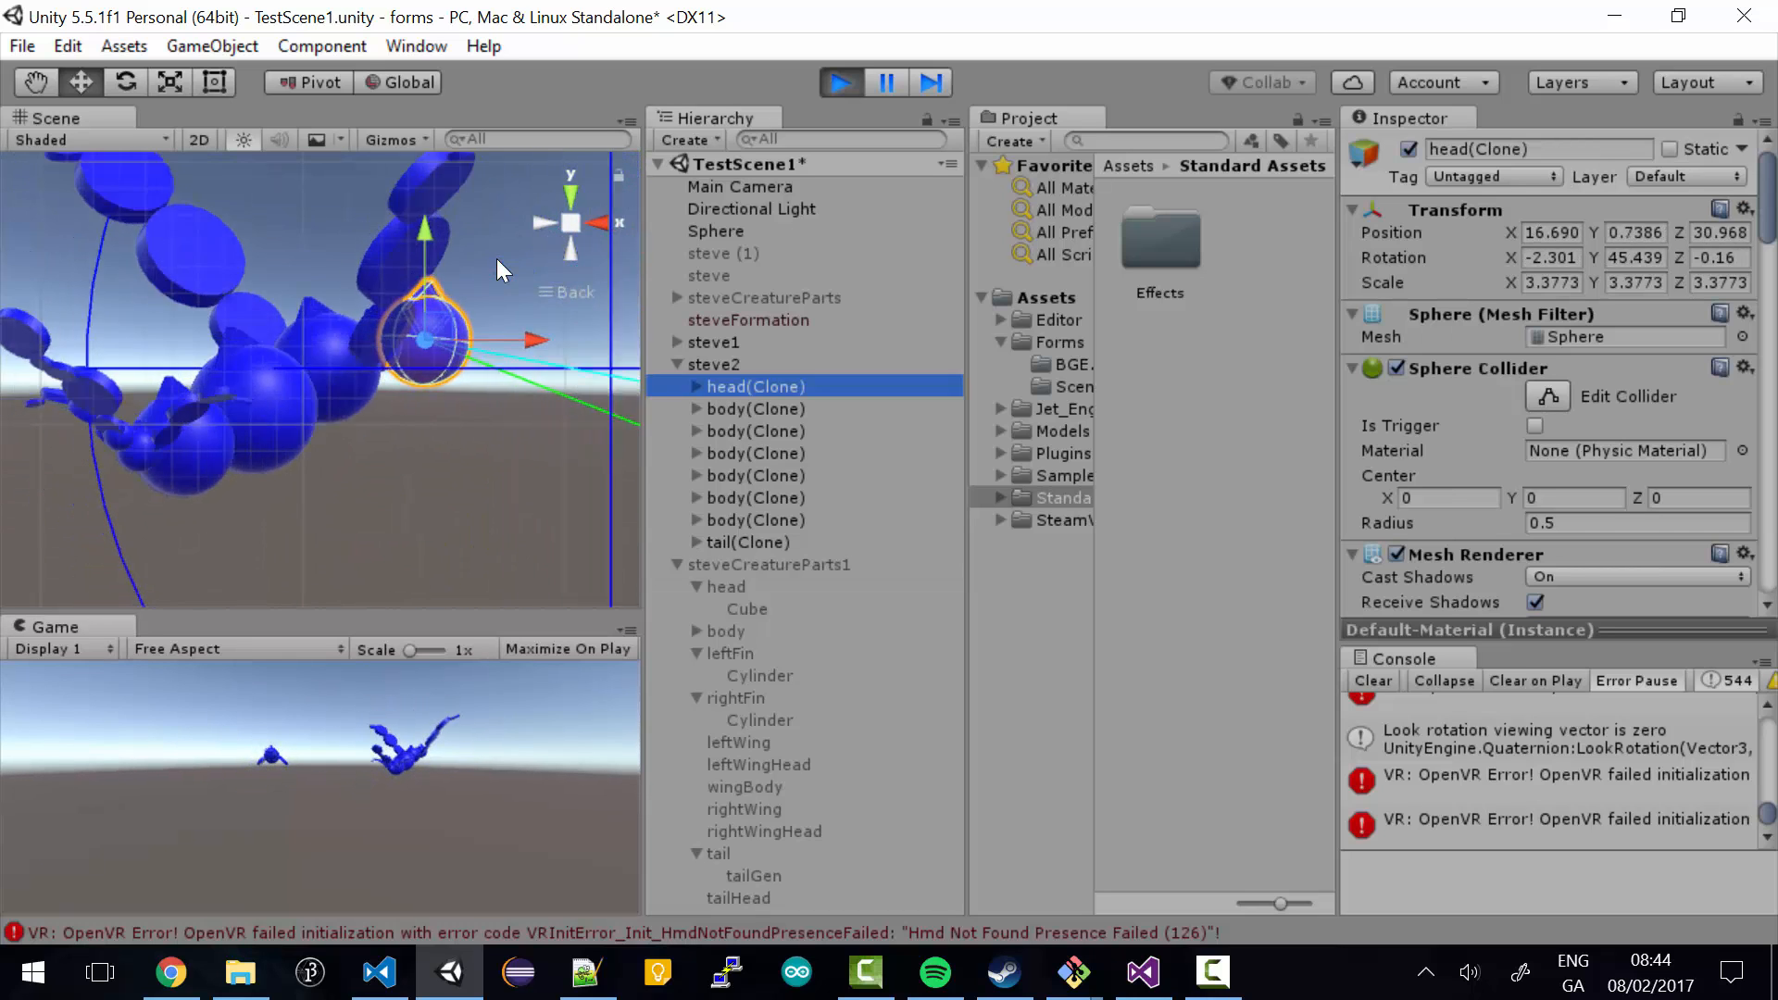
pyautogui.click(743, 386)
pyautogui.press('Escape')
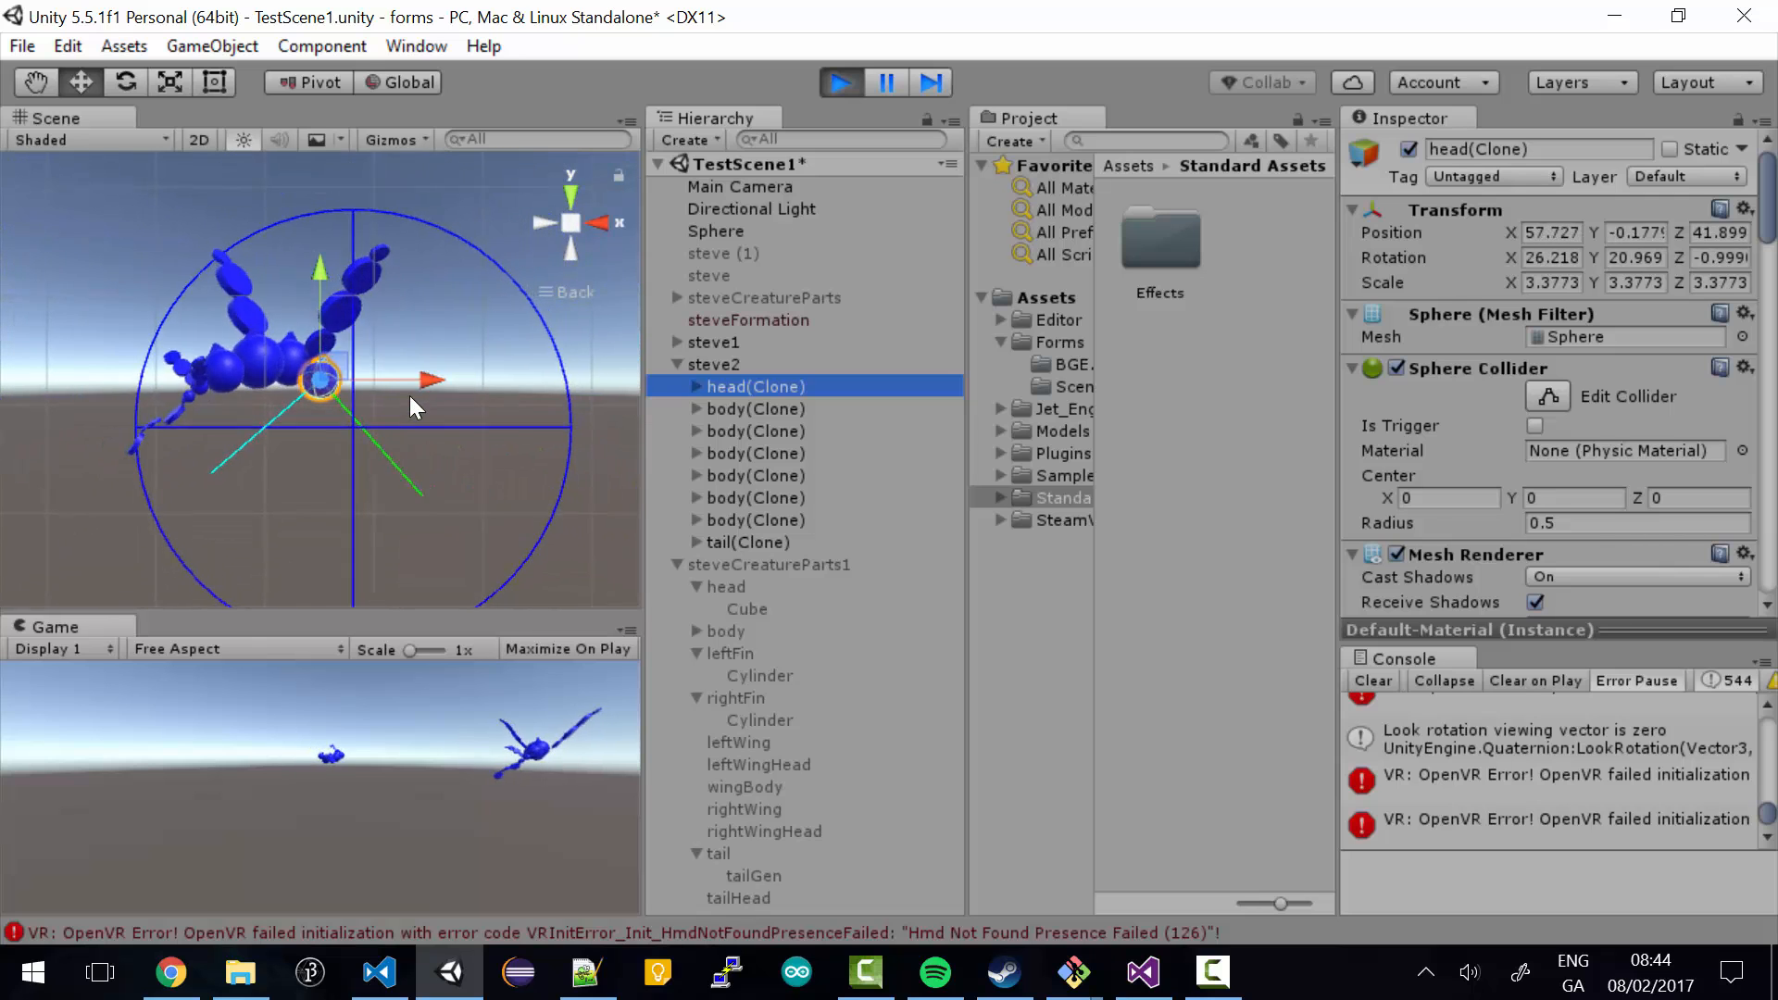
pyautogui.click(570, 196)
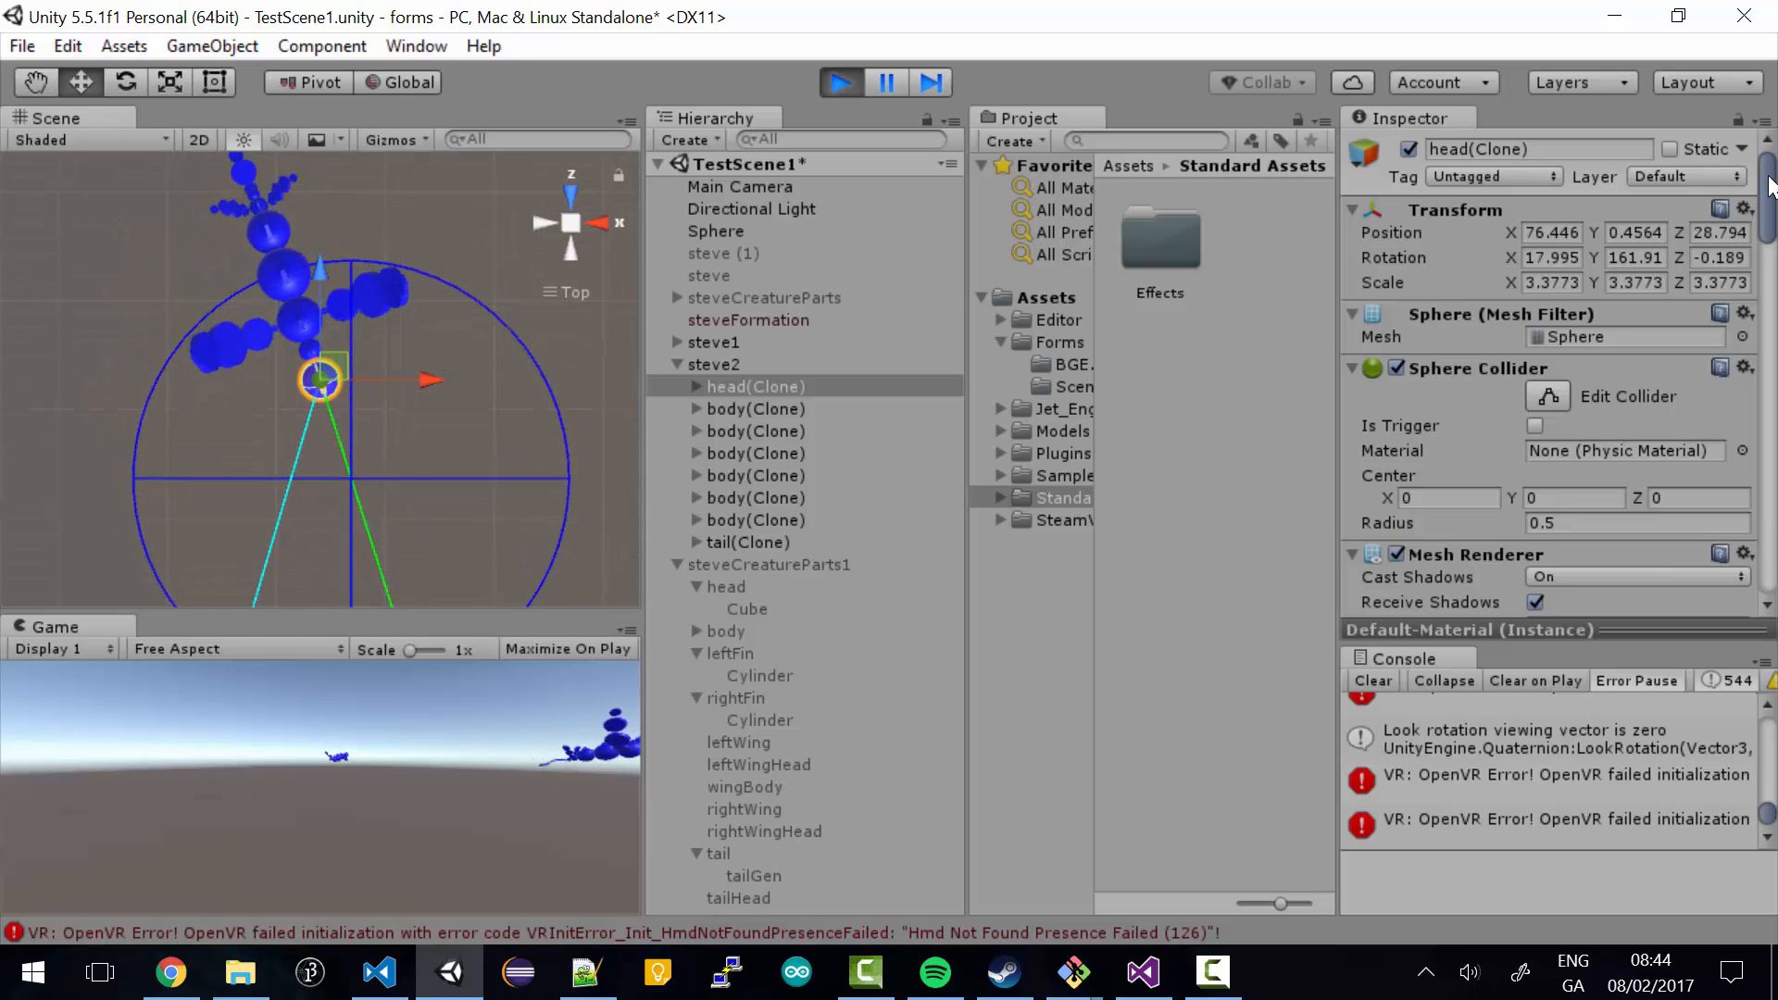
# - Try a Noise Wander Noisiness of 0.1 and Range of 1.5 on the running steve2 head clone
pyautogui.scroll(-10, 1555, 371)
pyautogui.scroll(-15, 1556, 370)
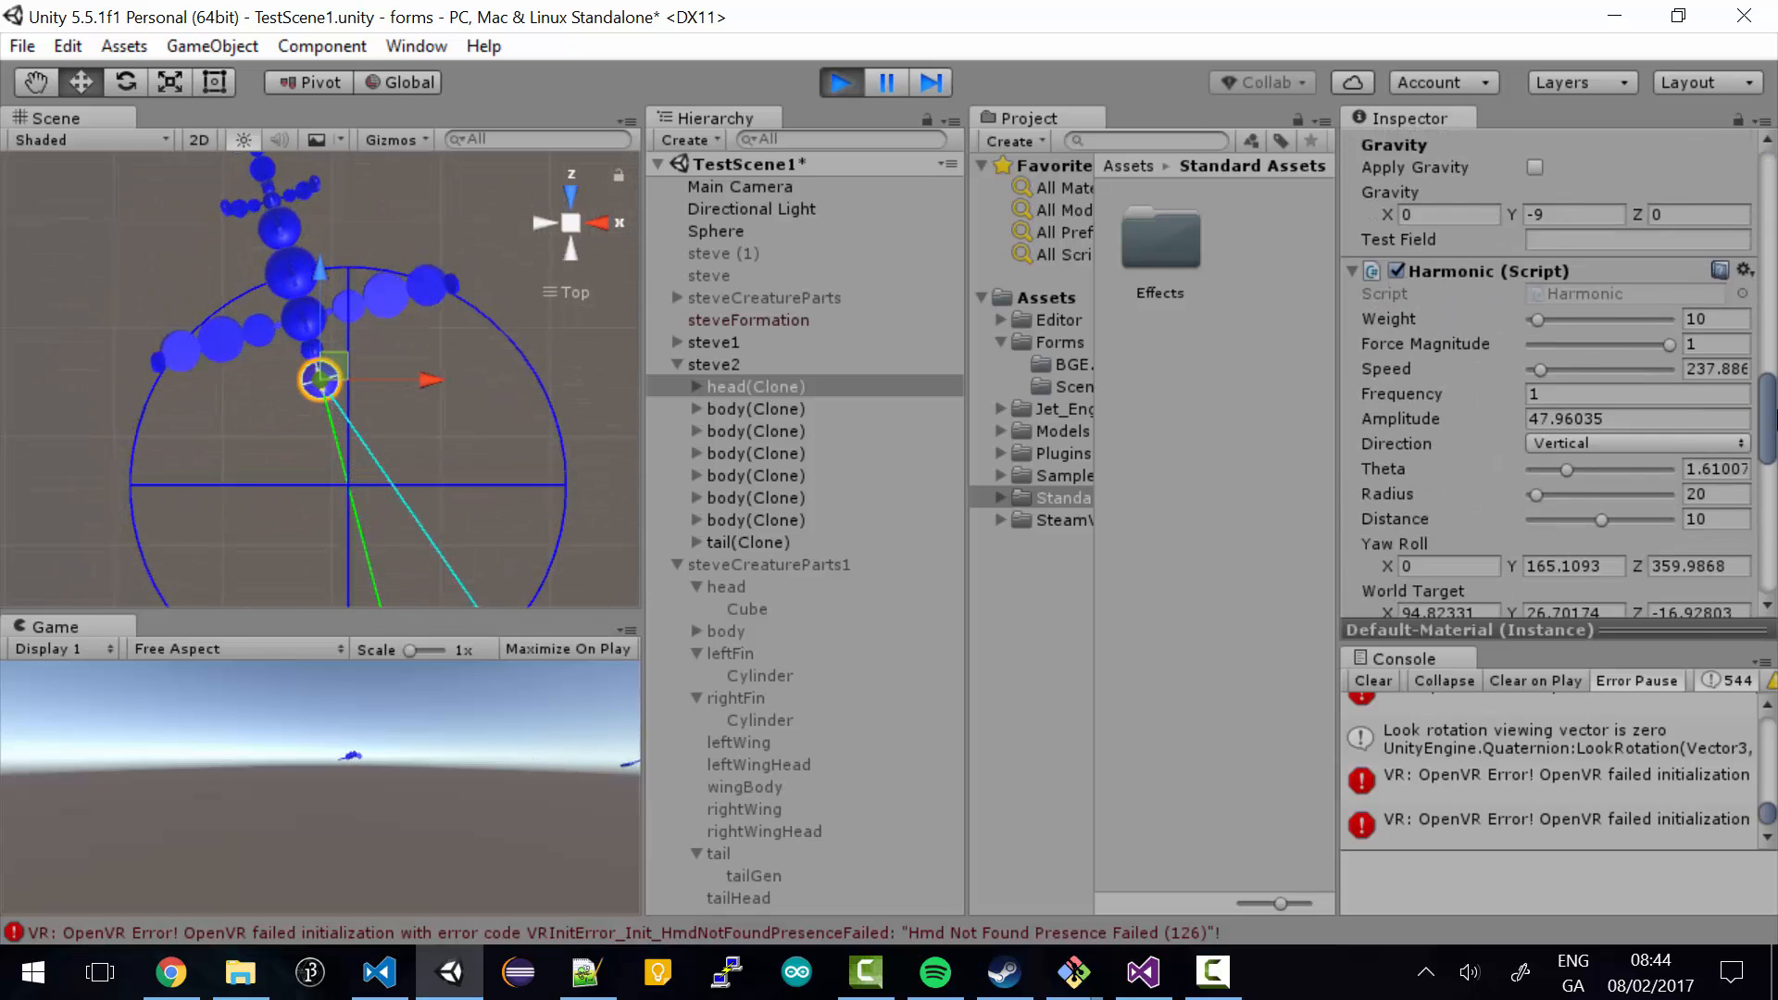
pyautogui.scroll(-3, 1728, 405)
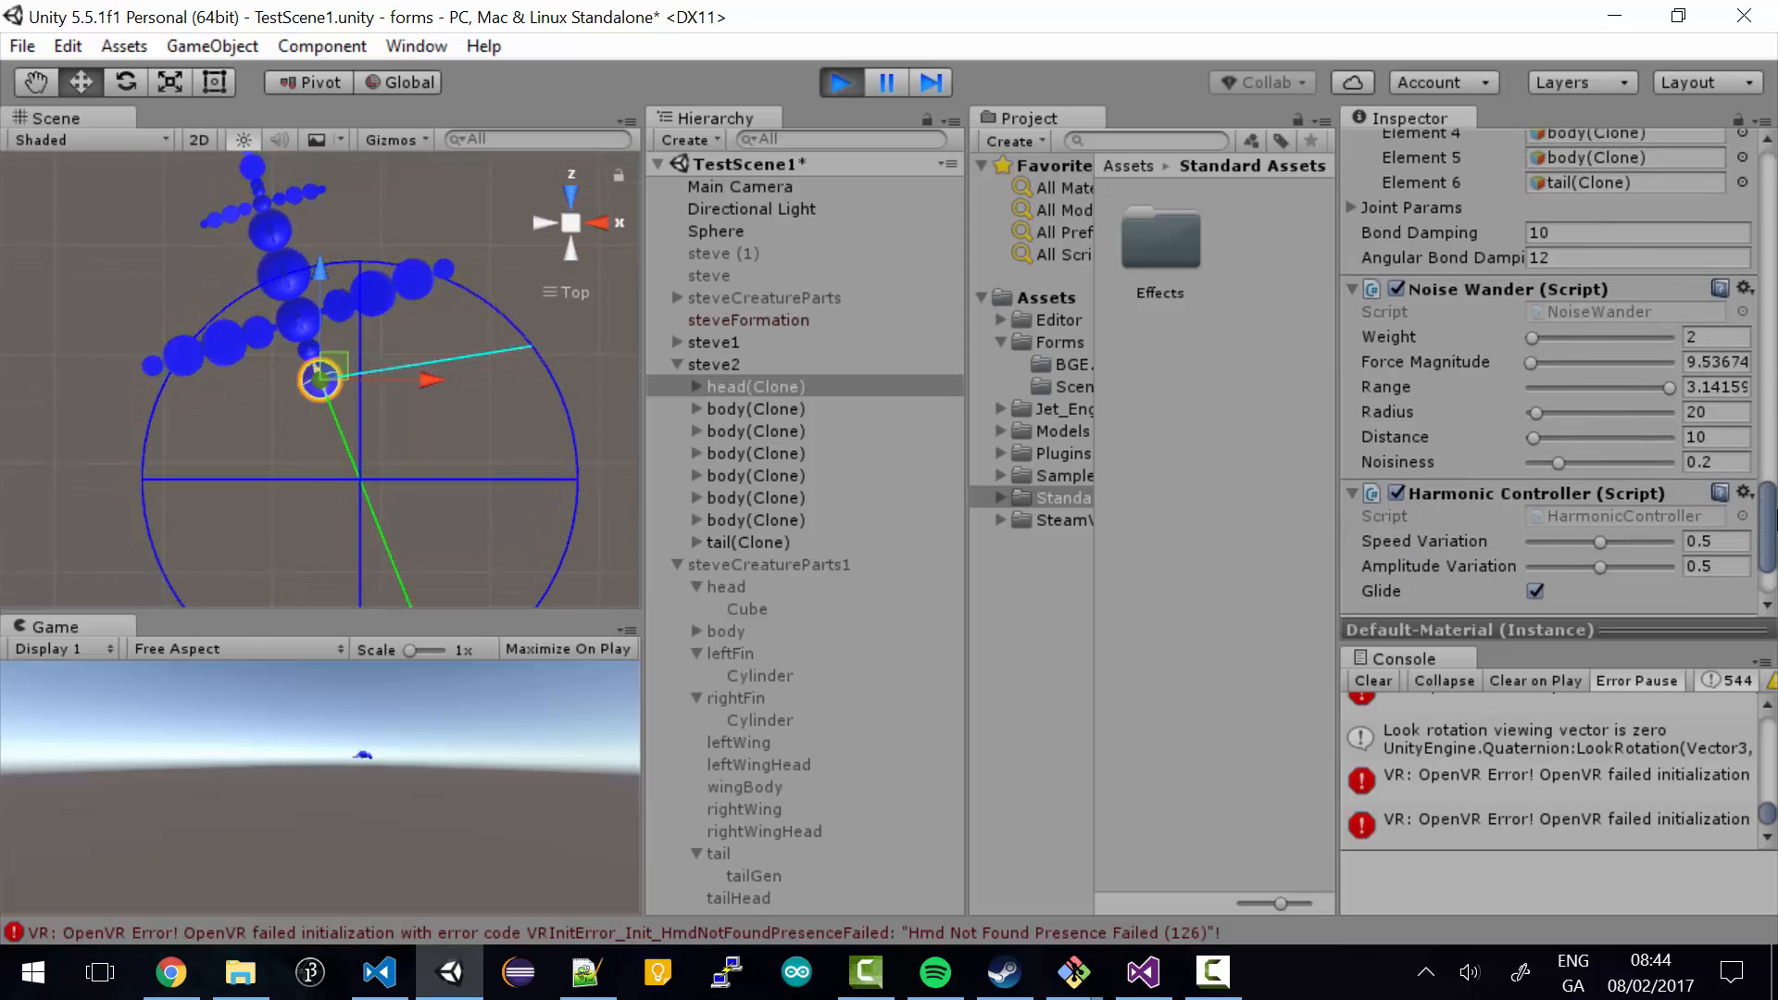
pyautogui.click(1727, 404)
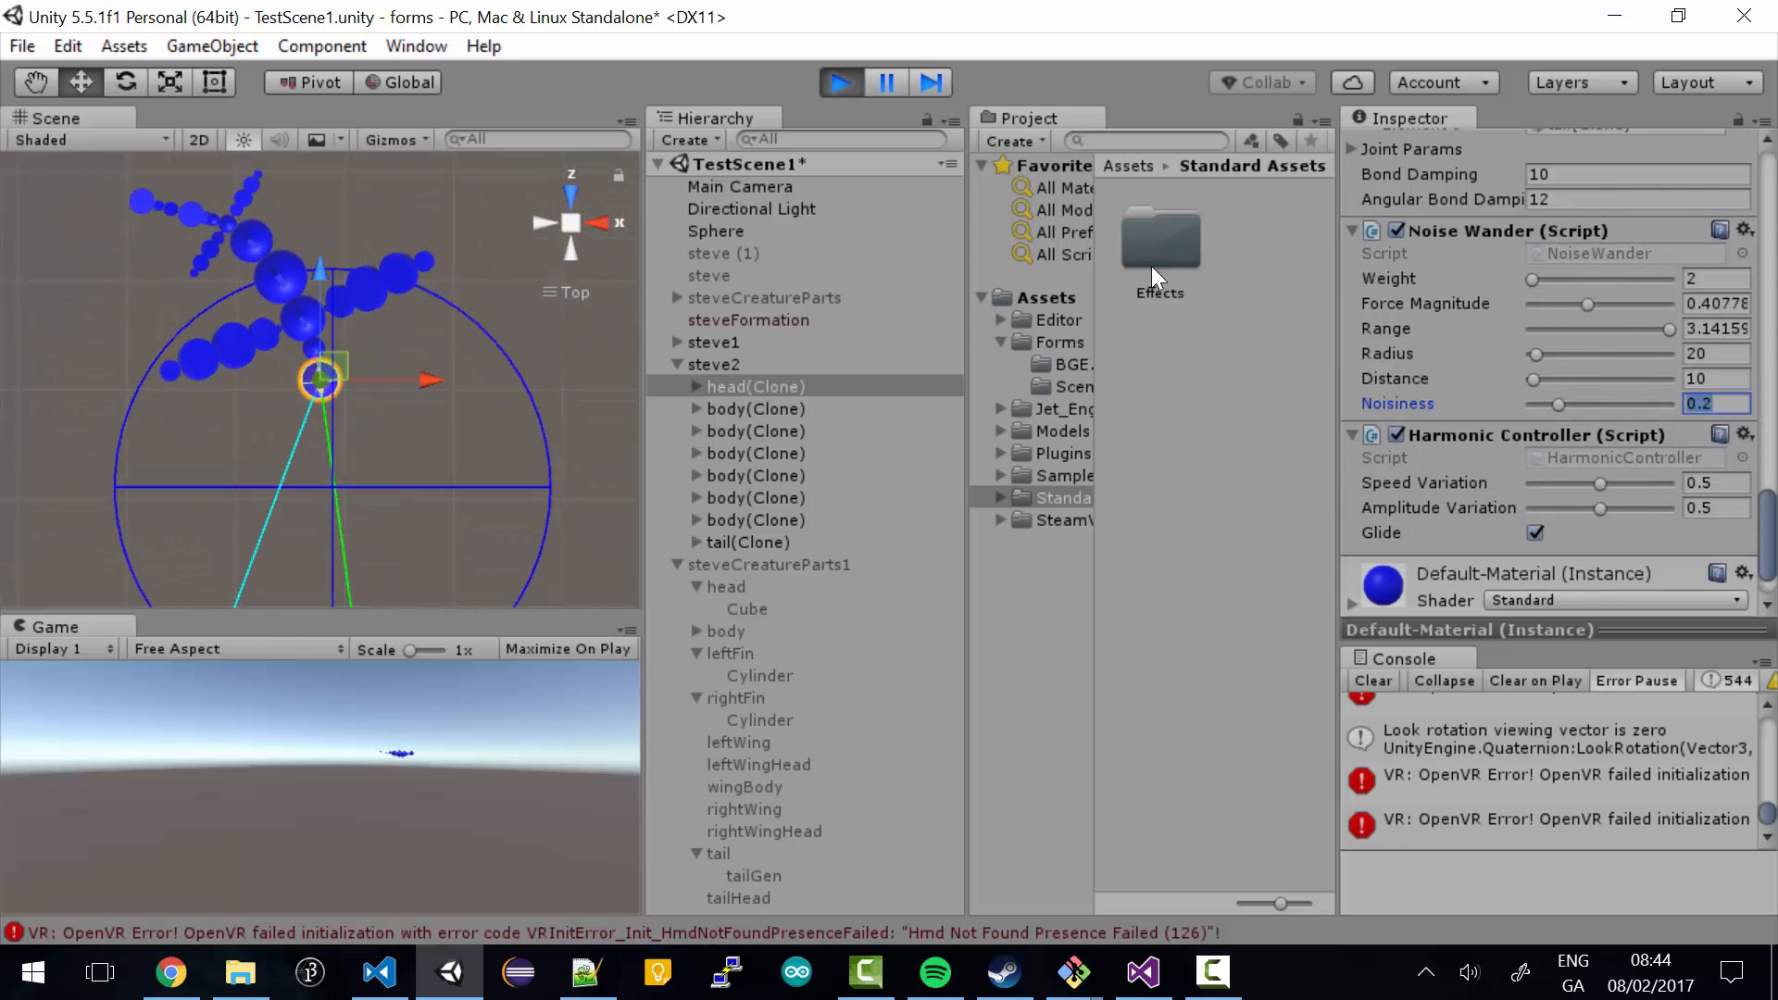
pyautogui.write('0.1')
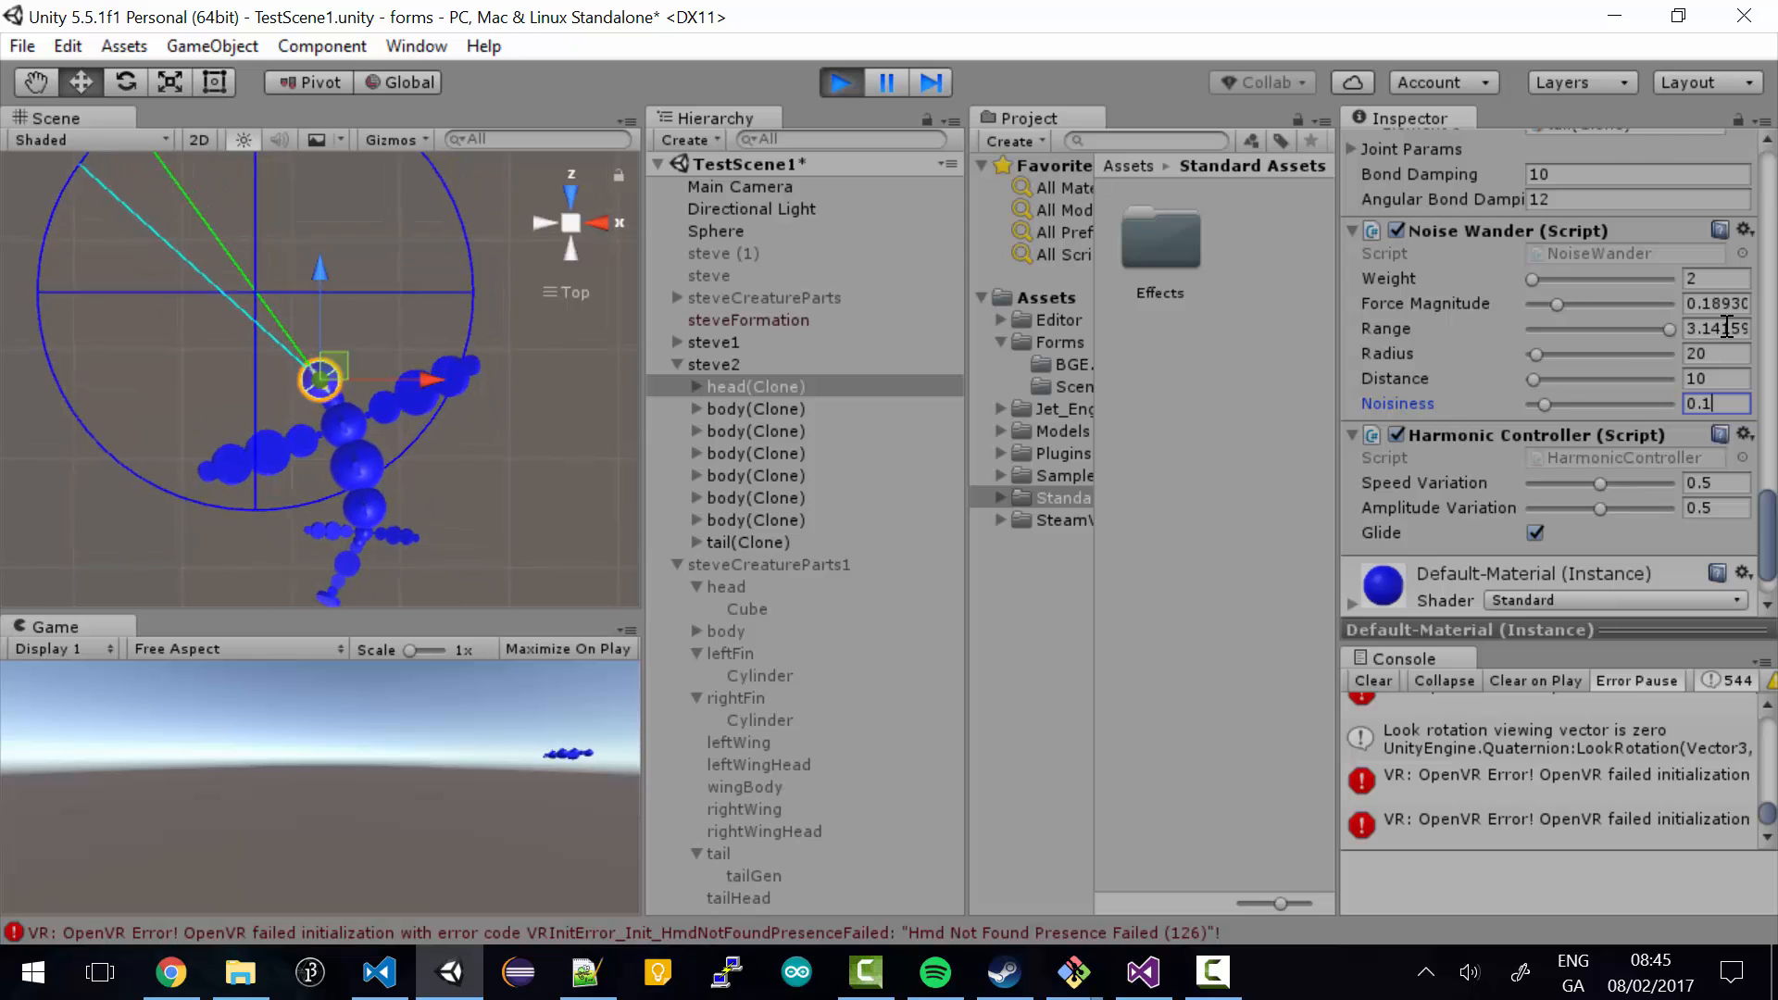
pyautogui.click(1727, 327)
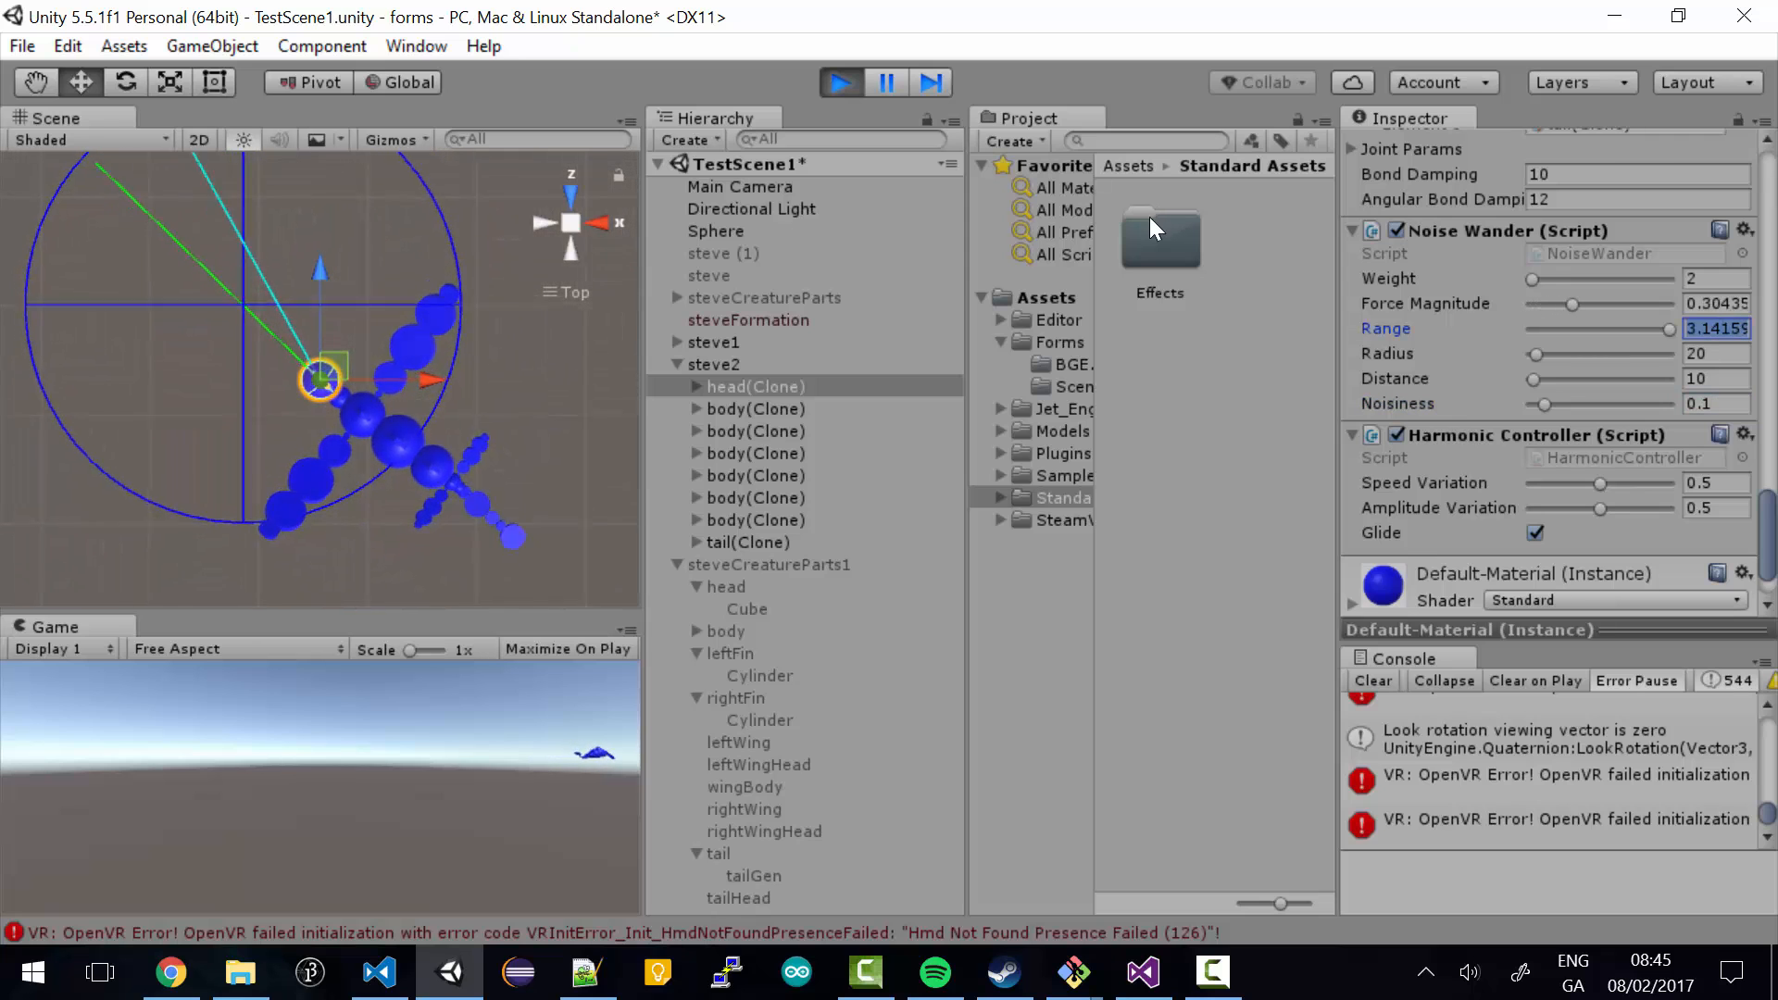
pyautogui.write('1.5')
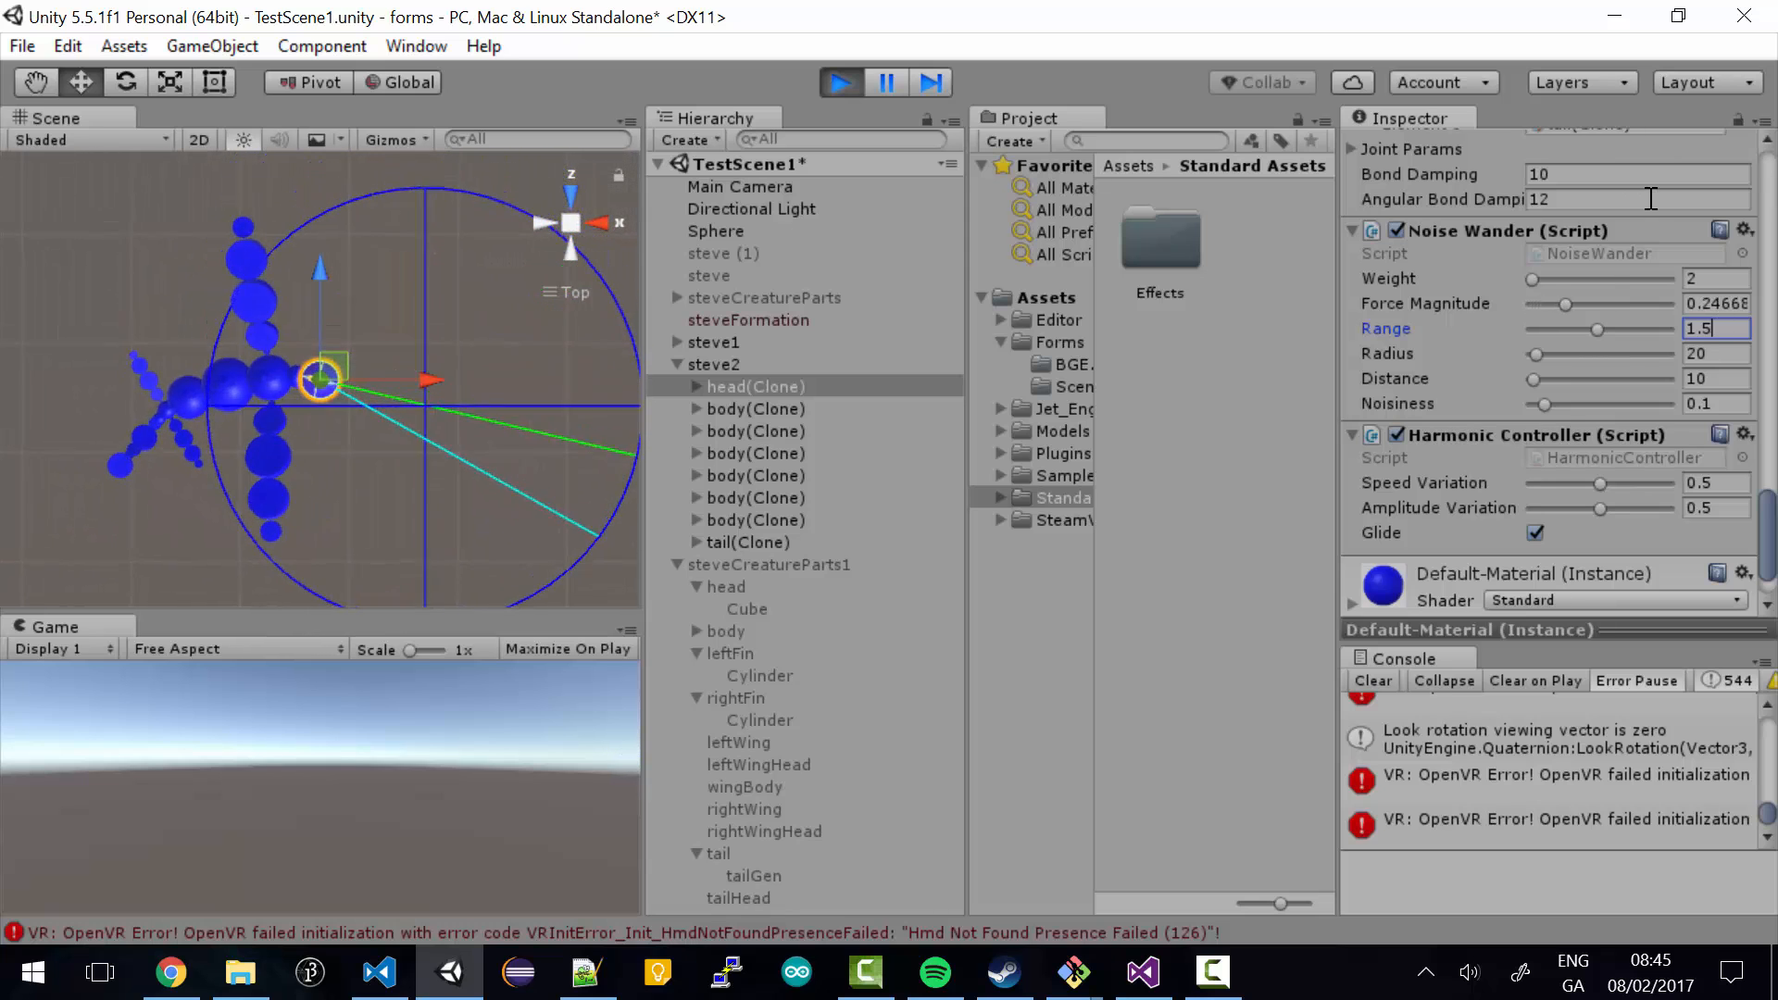
# - Stop play mode, set Noise Wander Range to 1.5 and Noisiness to 0.1 on the head of steveCreatureParts1, and save
pyautogui.click(838, 84)
pyautogui.click(730, 411)
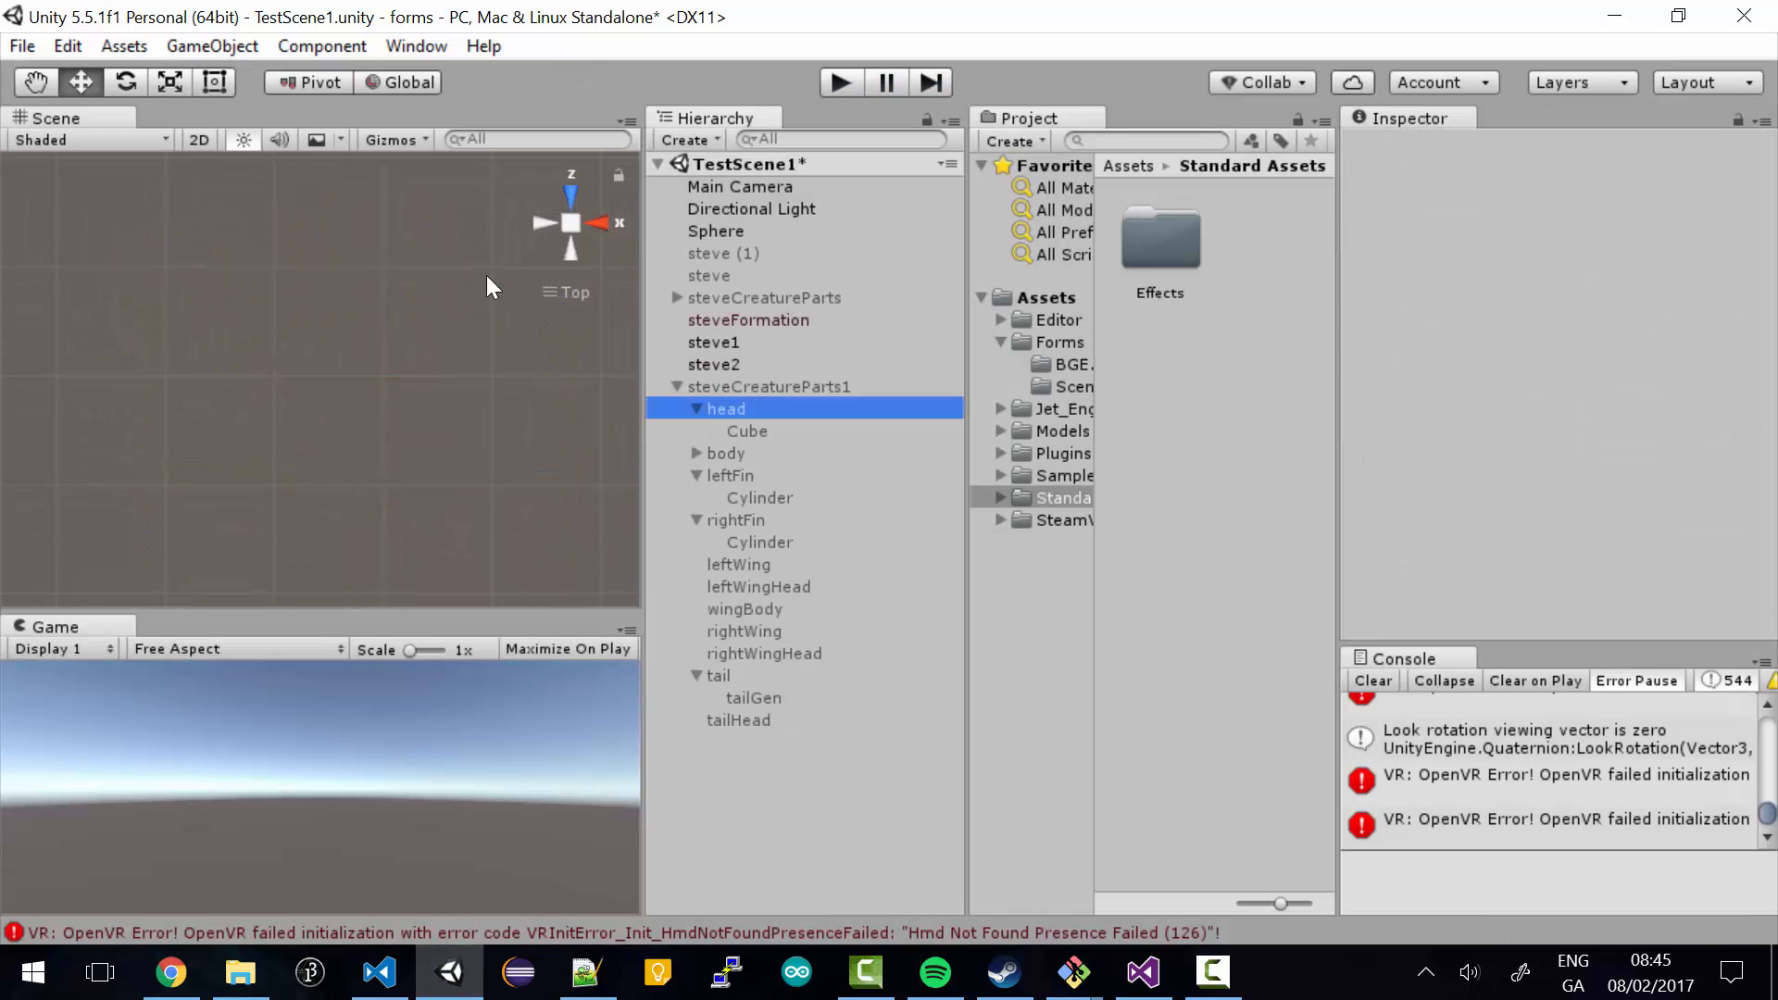
pyautogui.scroll(-15, 1652, 343)
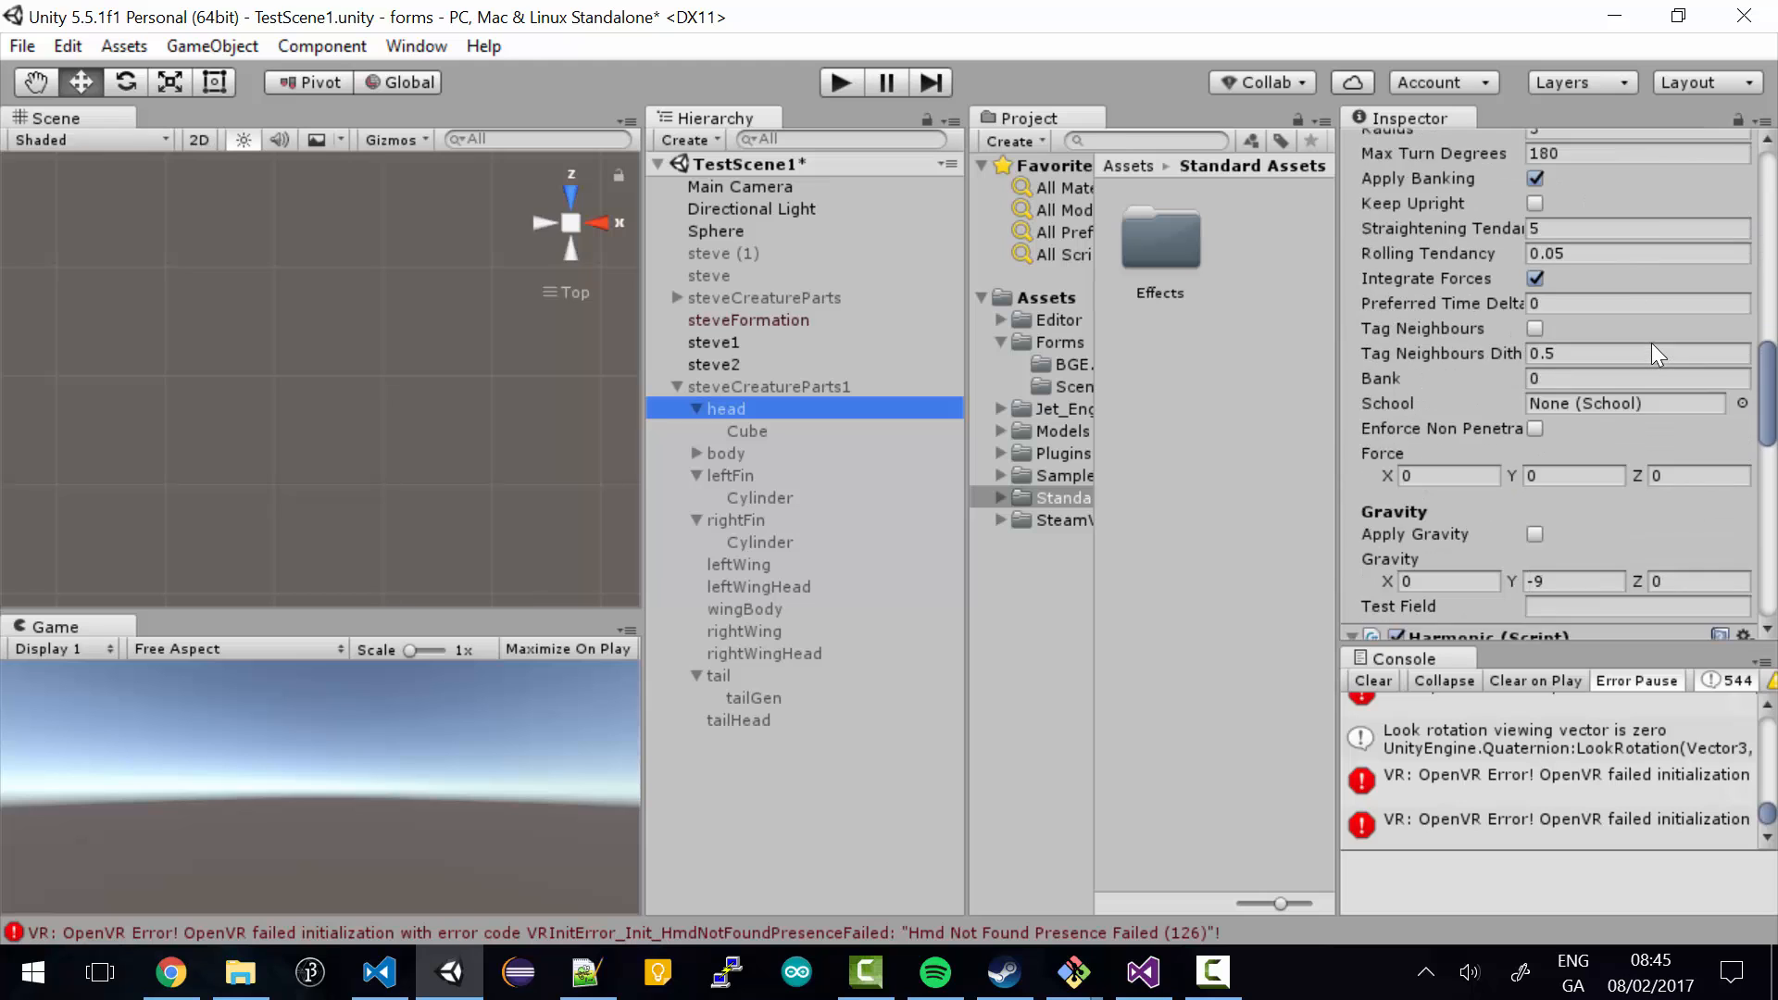
pyautogui.scroll(-10, 1614, 348)
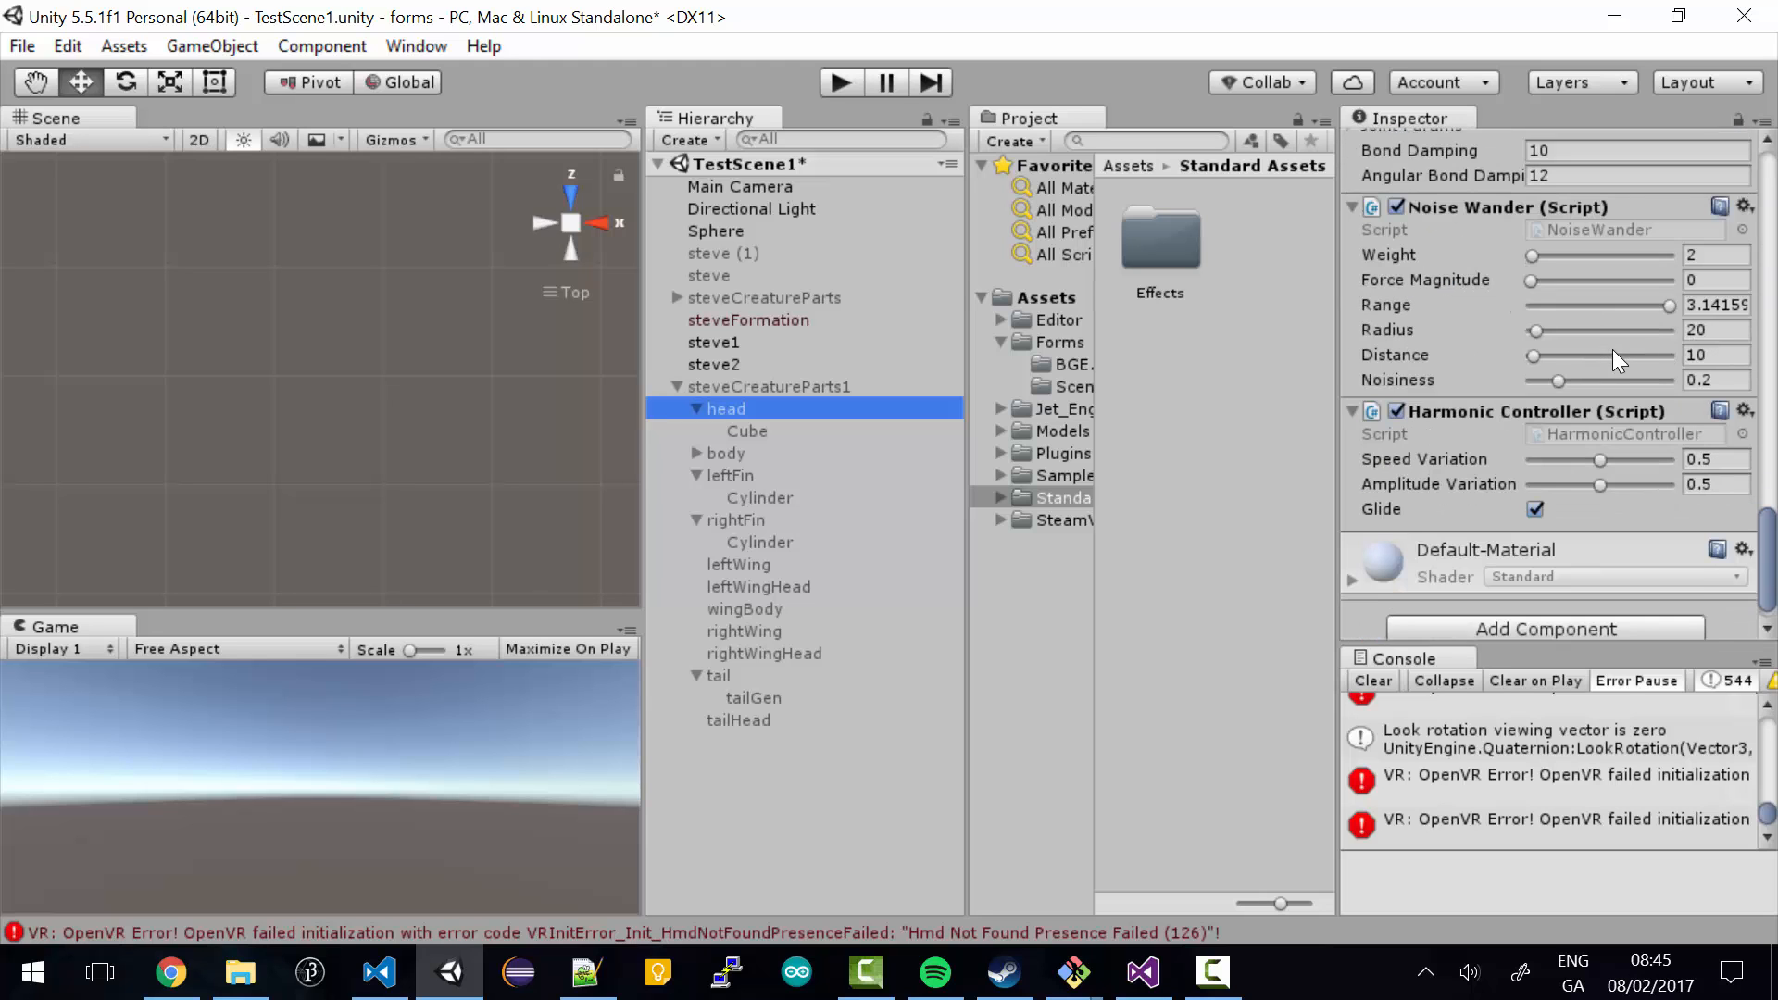
pyautogui.scroll(4, 1660, 304)
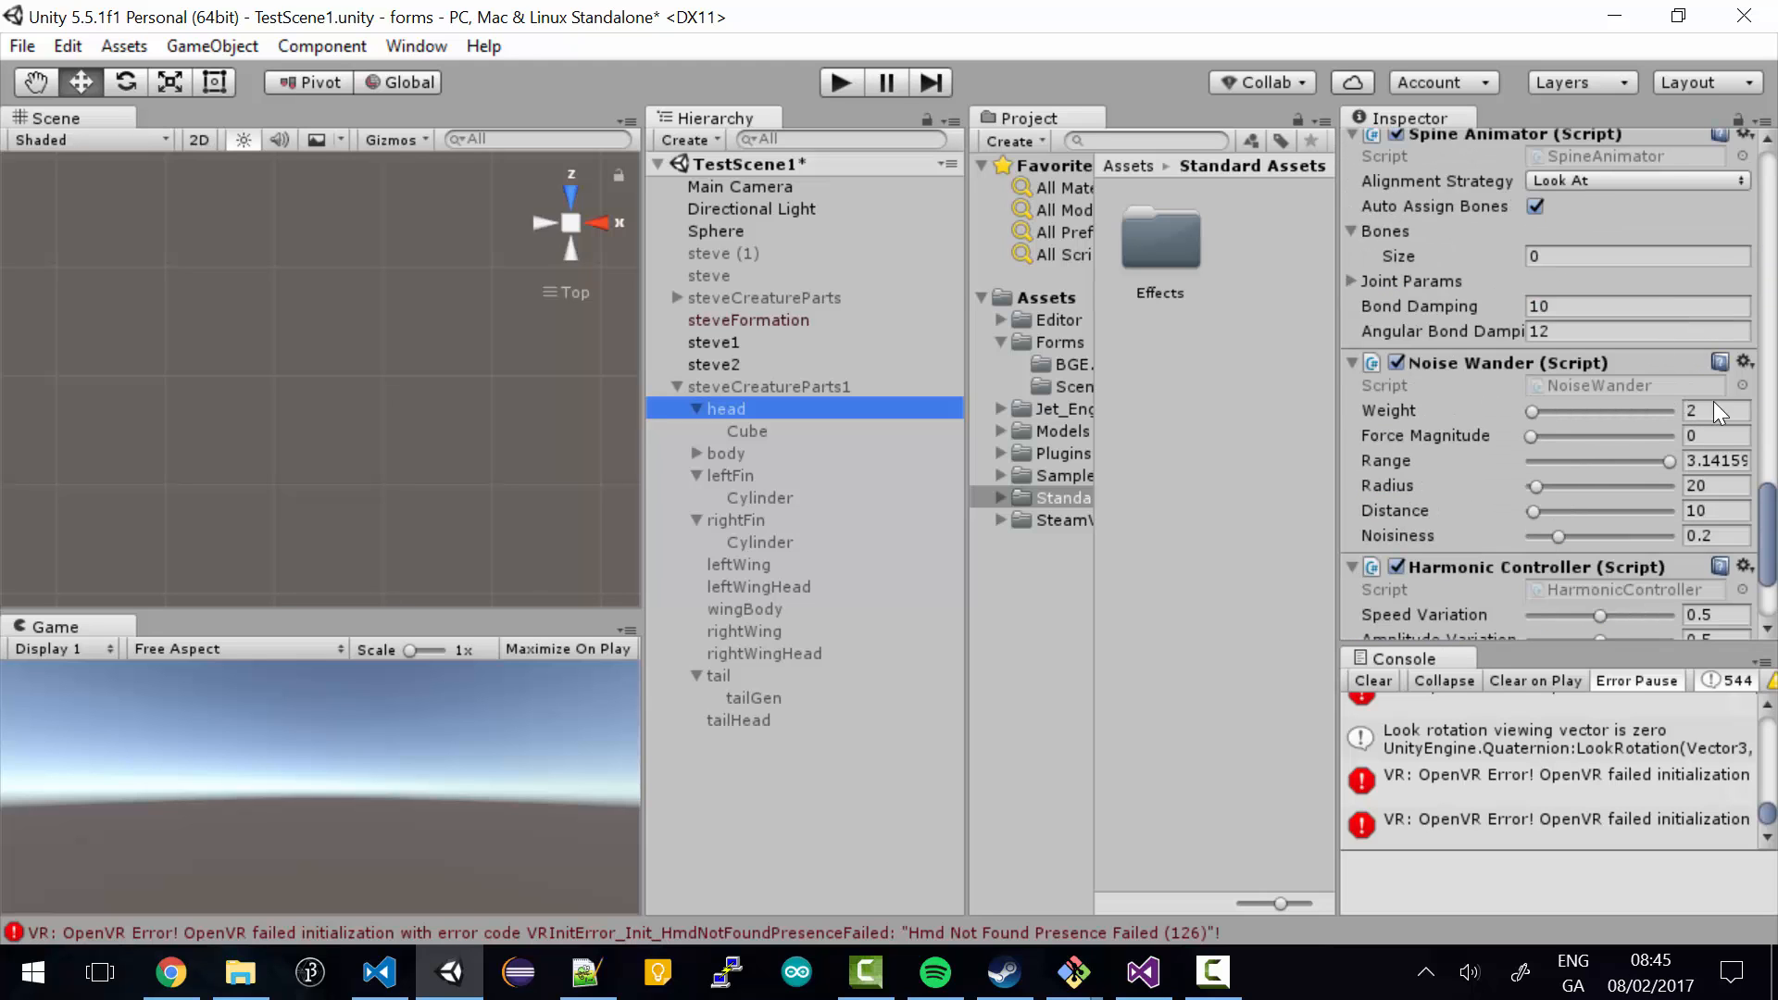
pyautogui.click(1722, 460)
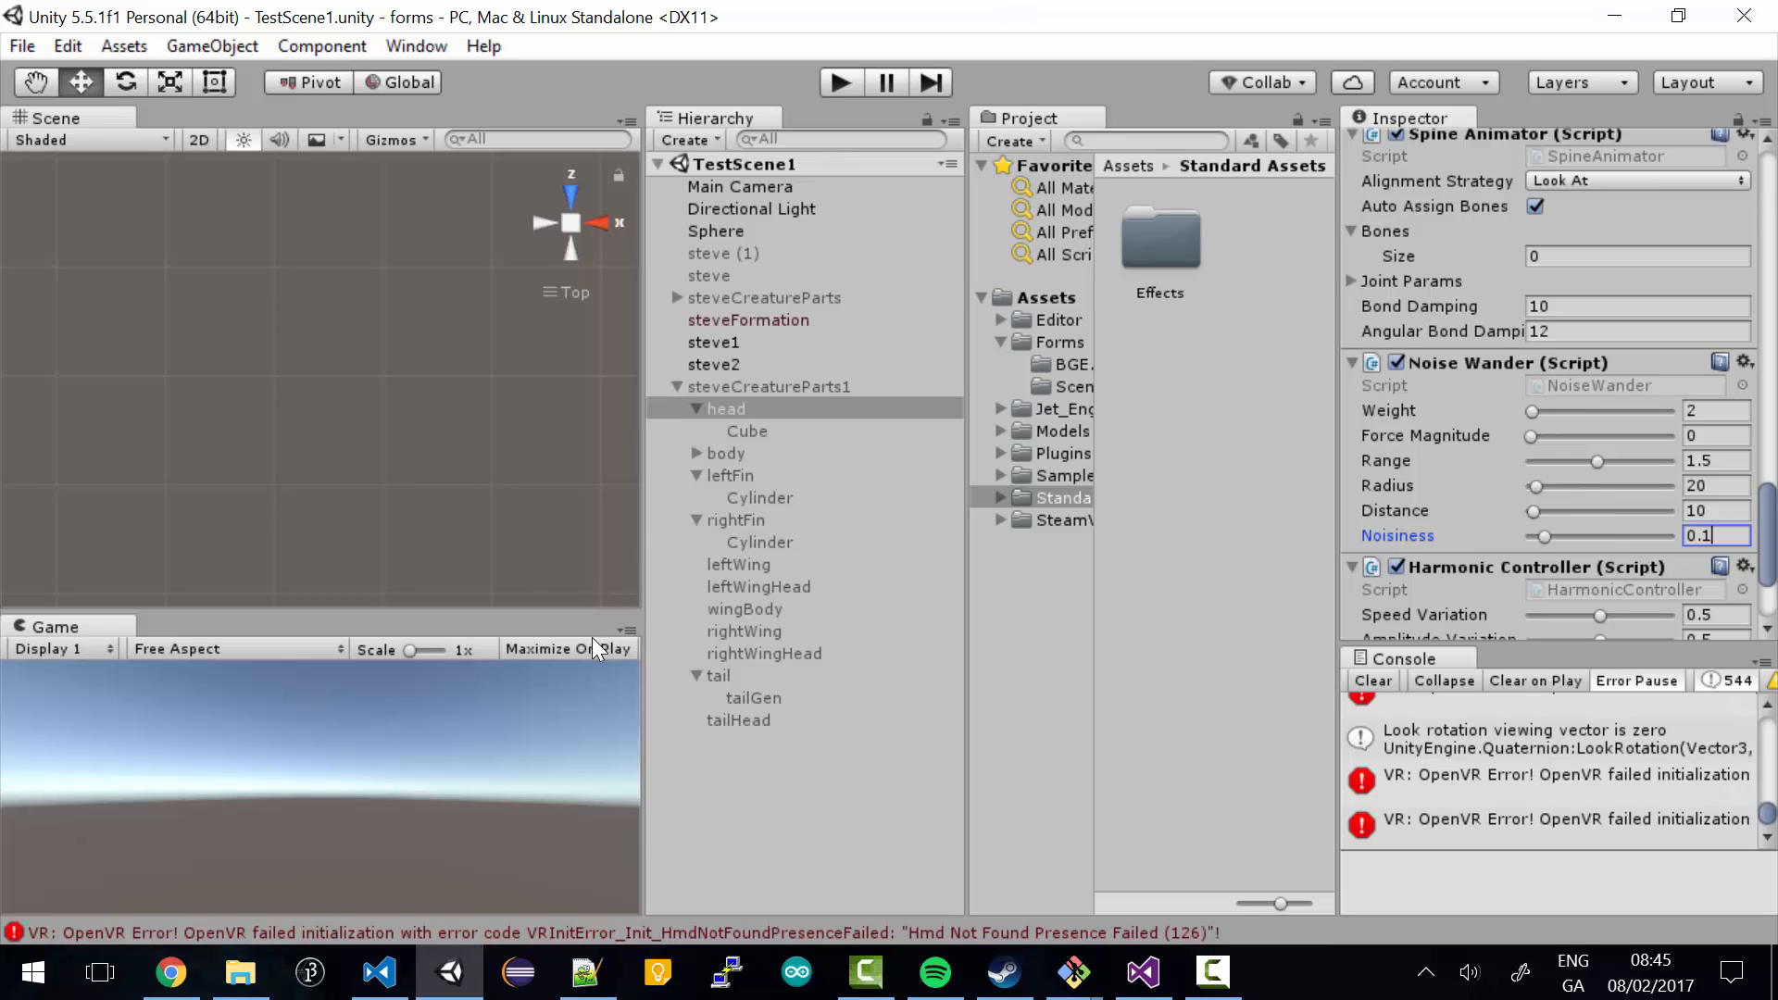
pyautogui.click(625, 627)
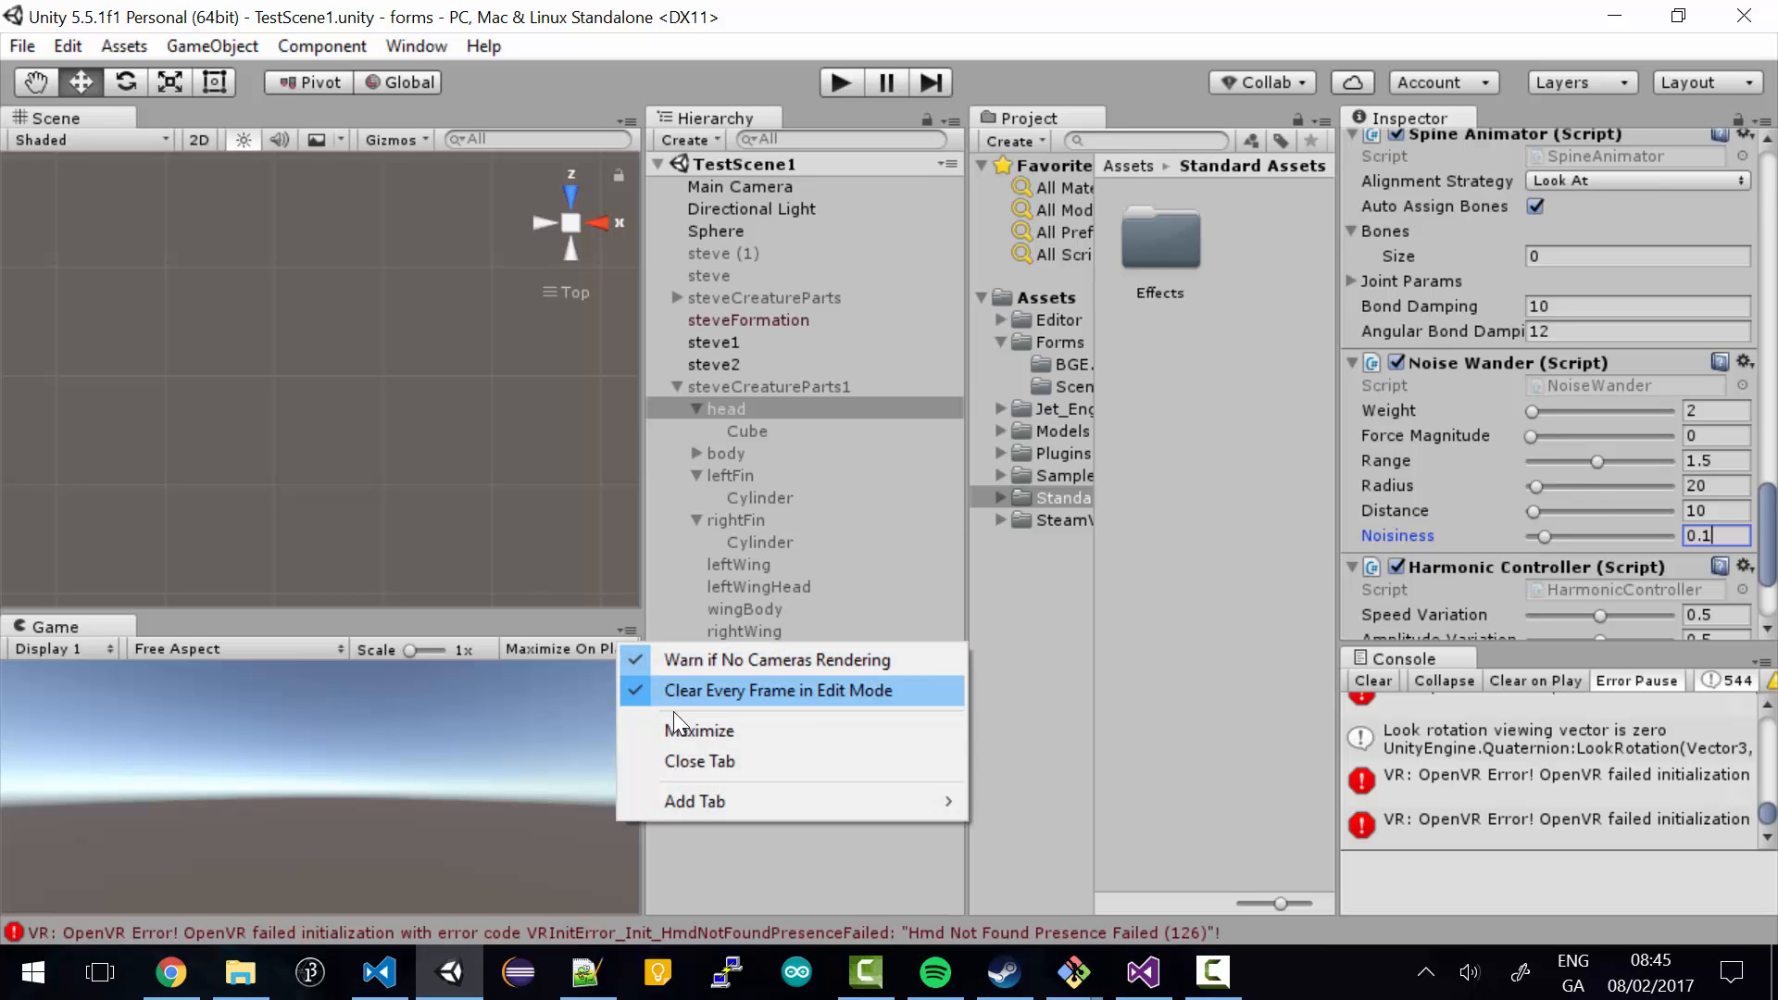
pyautogui.click(480, 2)
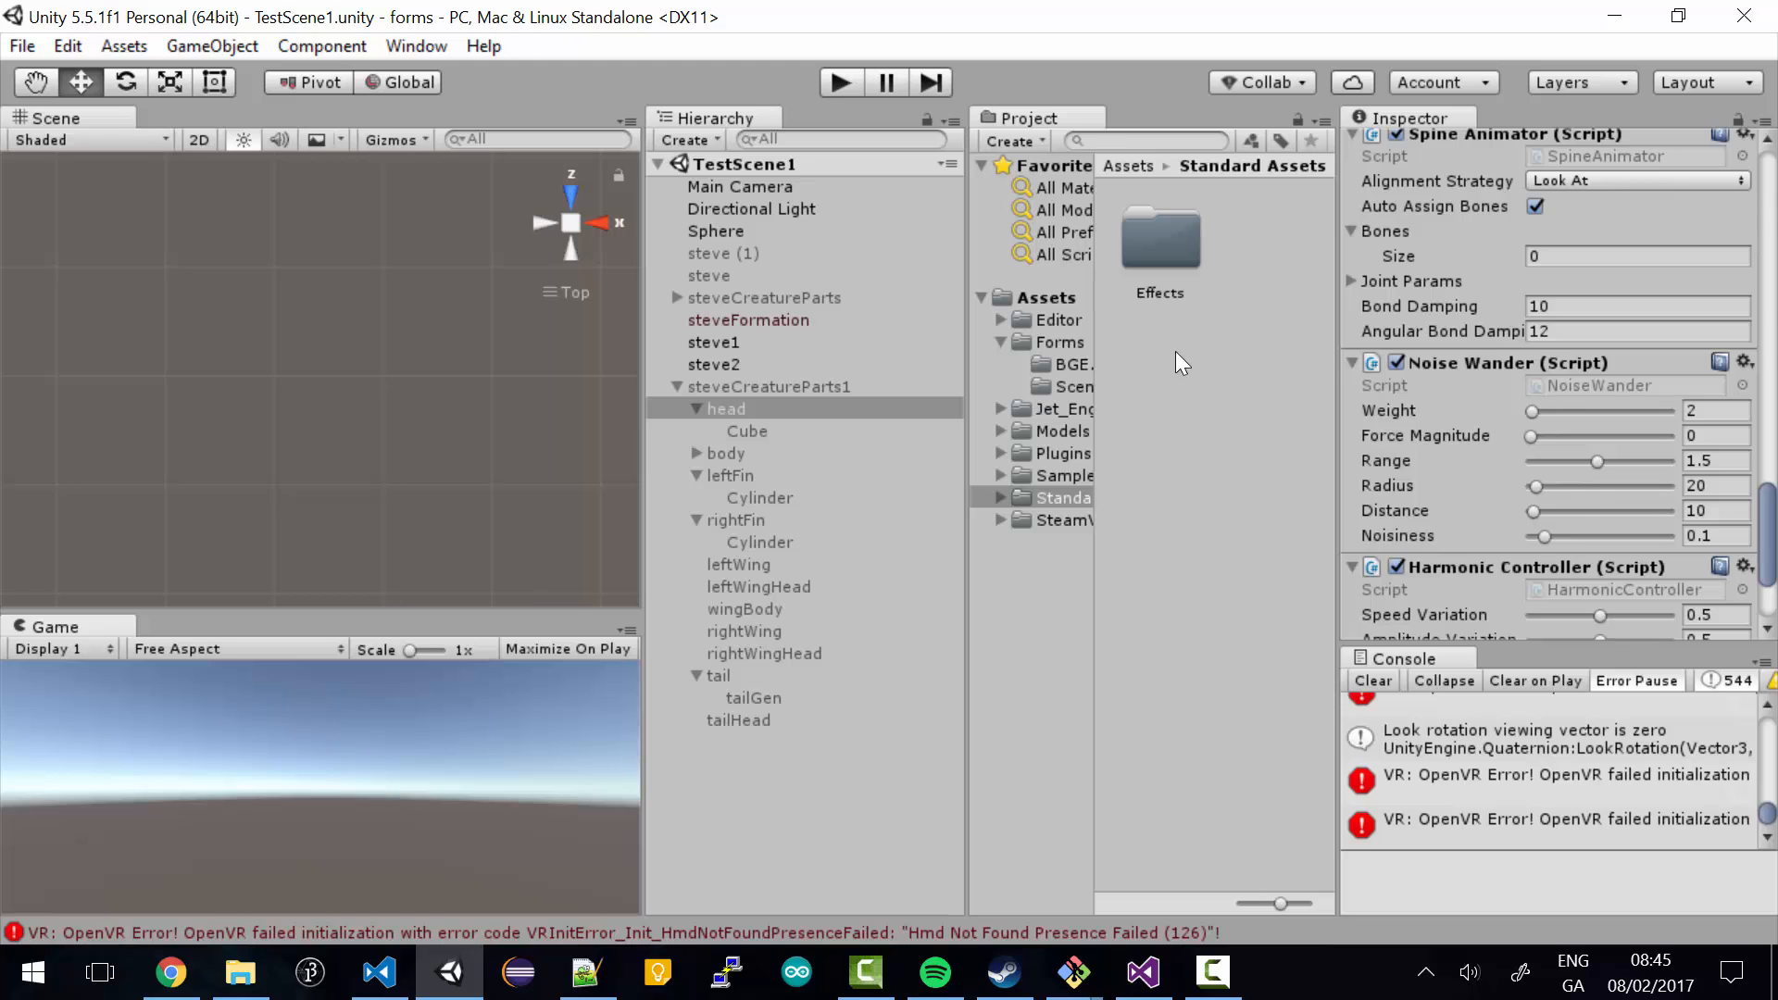
# - Set the Fin List of steve2 to 2,3,4,5,6,7
pyautogui.moveTo(1767, 541); pyautogui.dragTo(1768, 366)
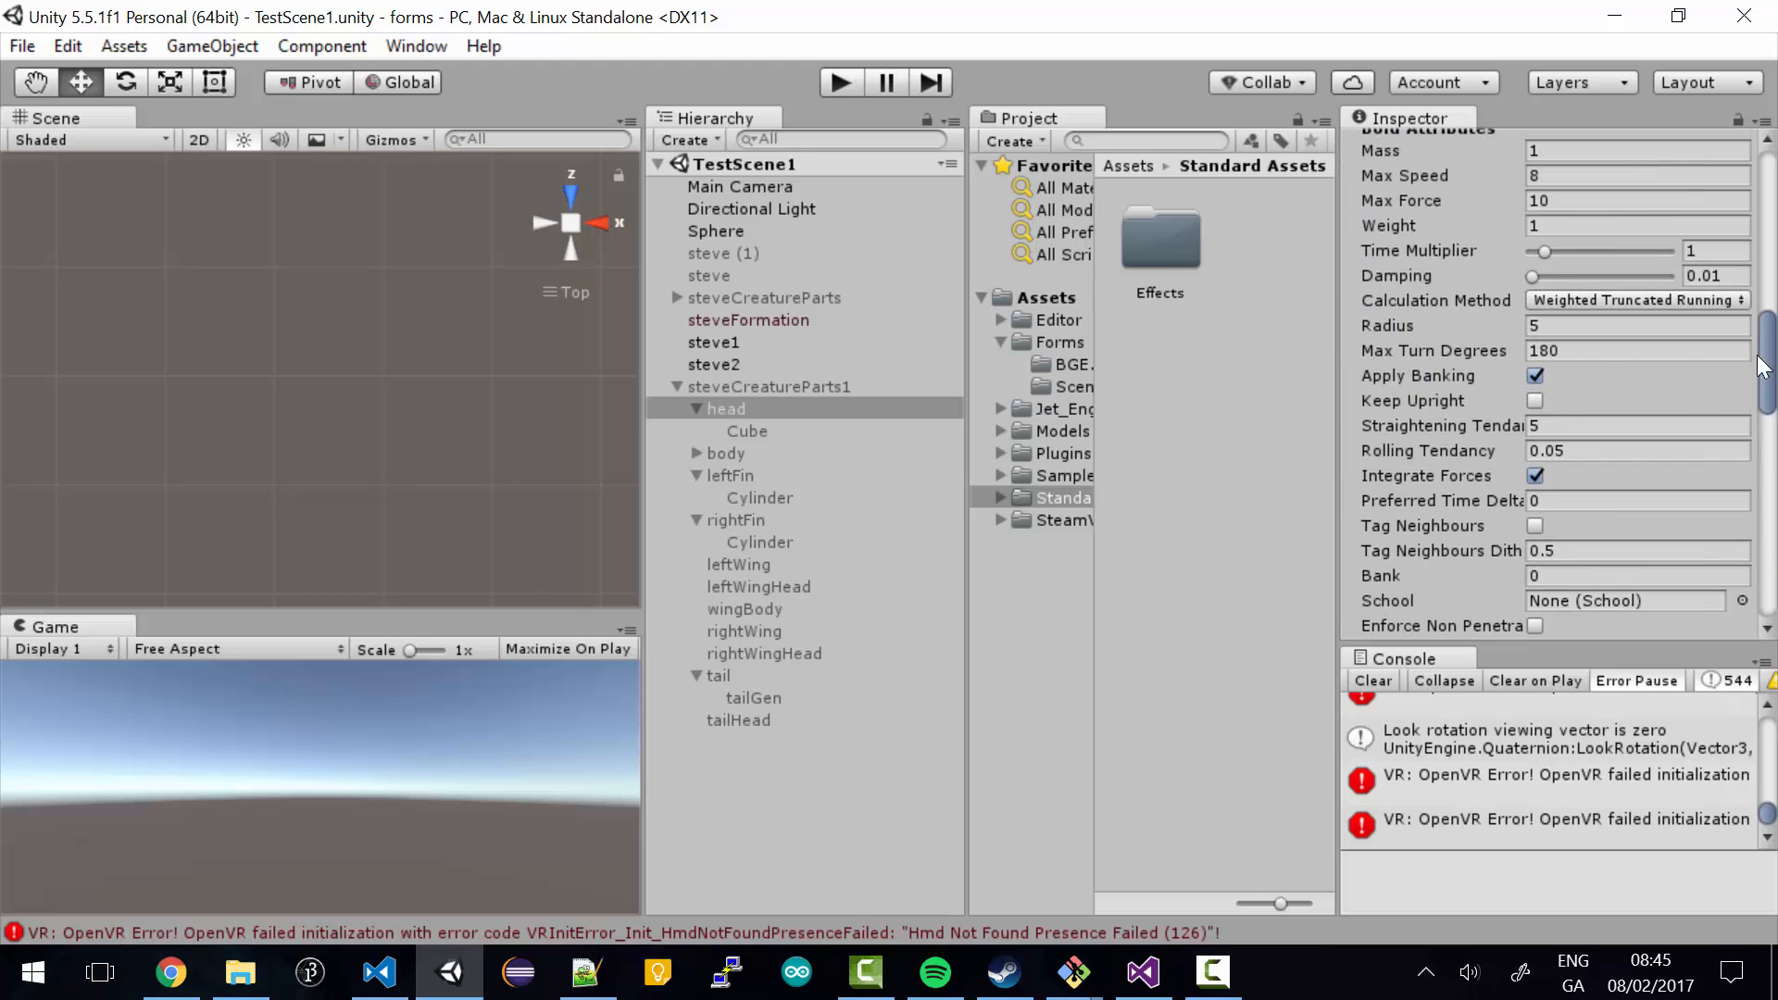
pyautogui.click(712, 365)
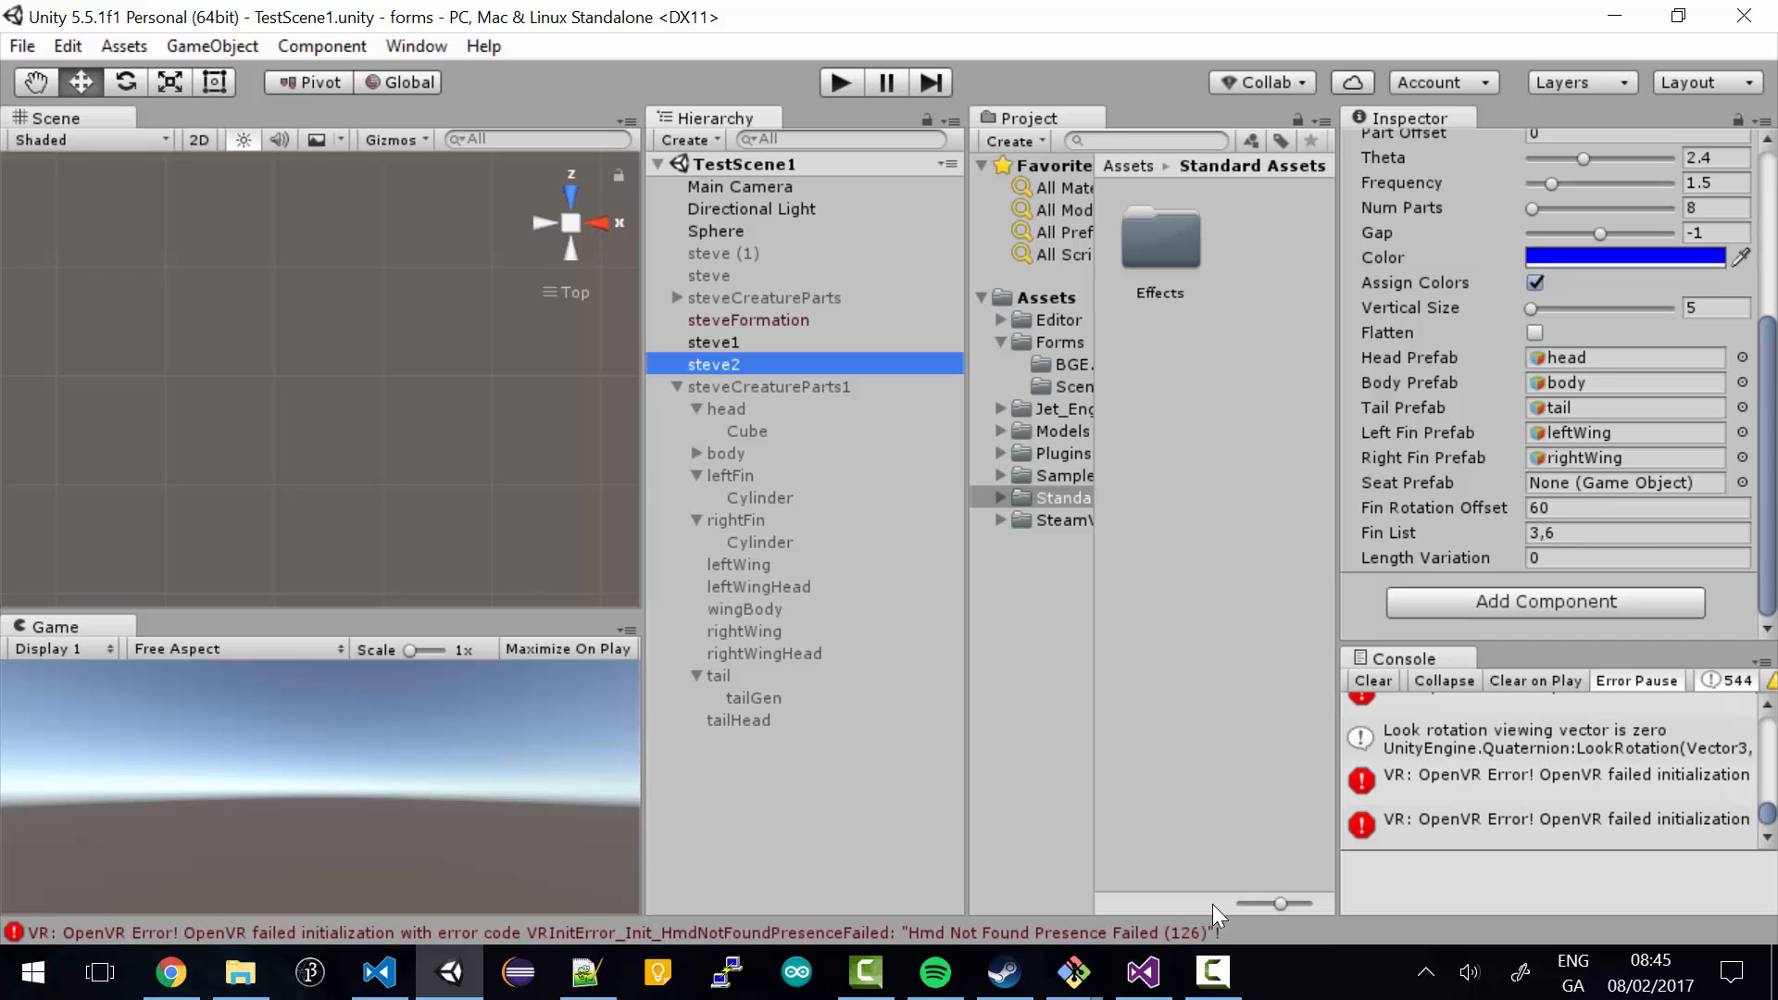
pyautogui.click(1213, 972)
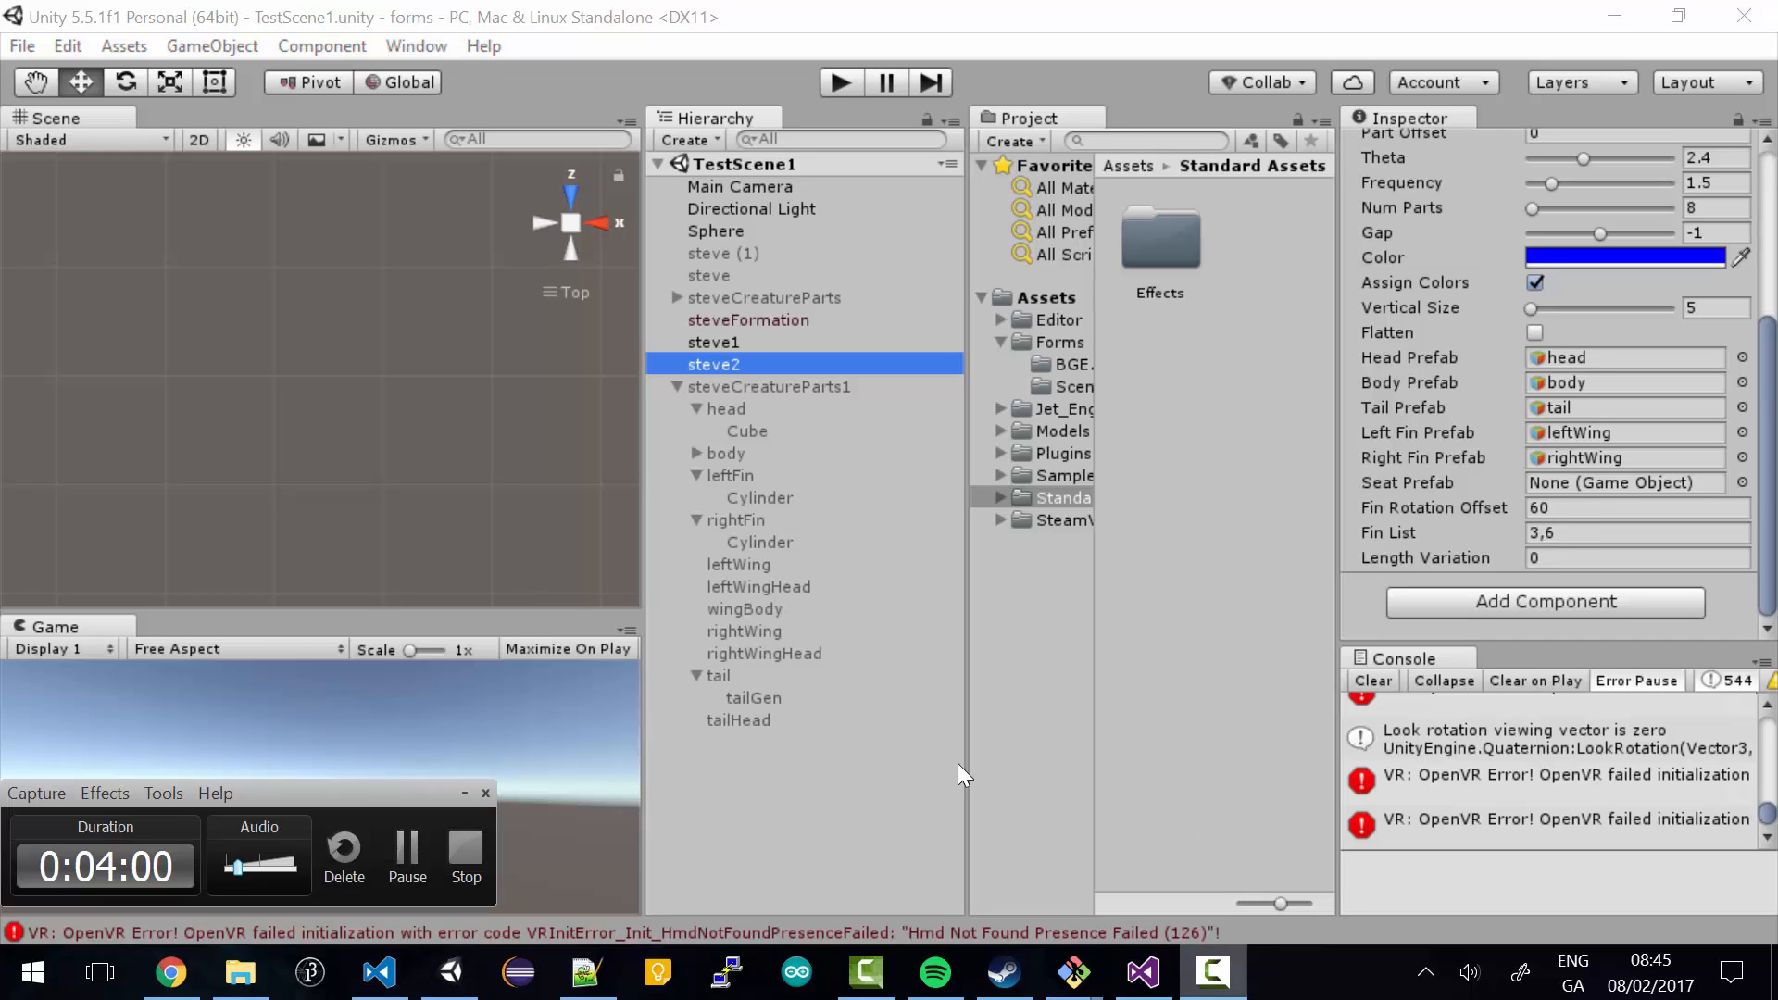
pyautogui.click(468, 794)
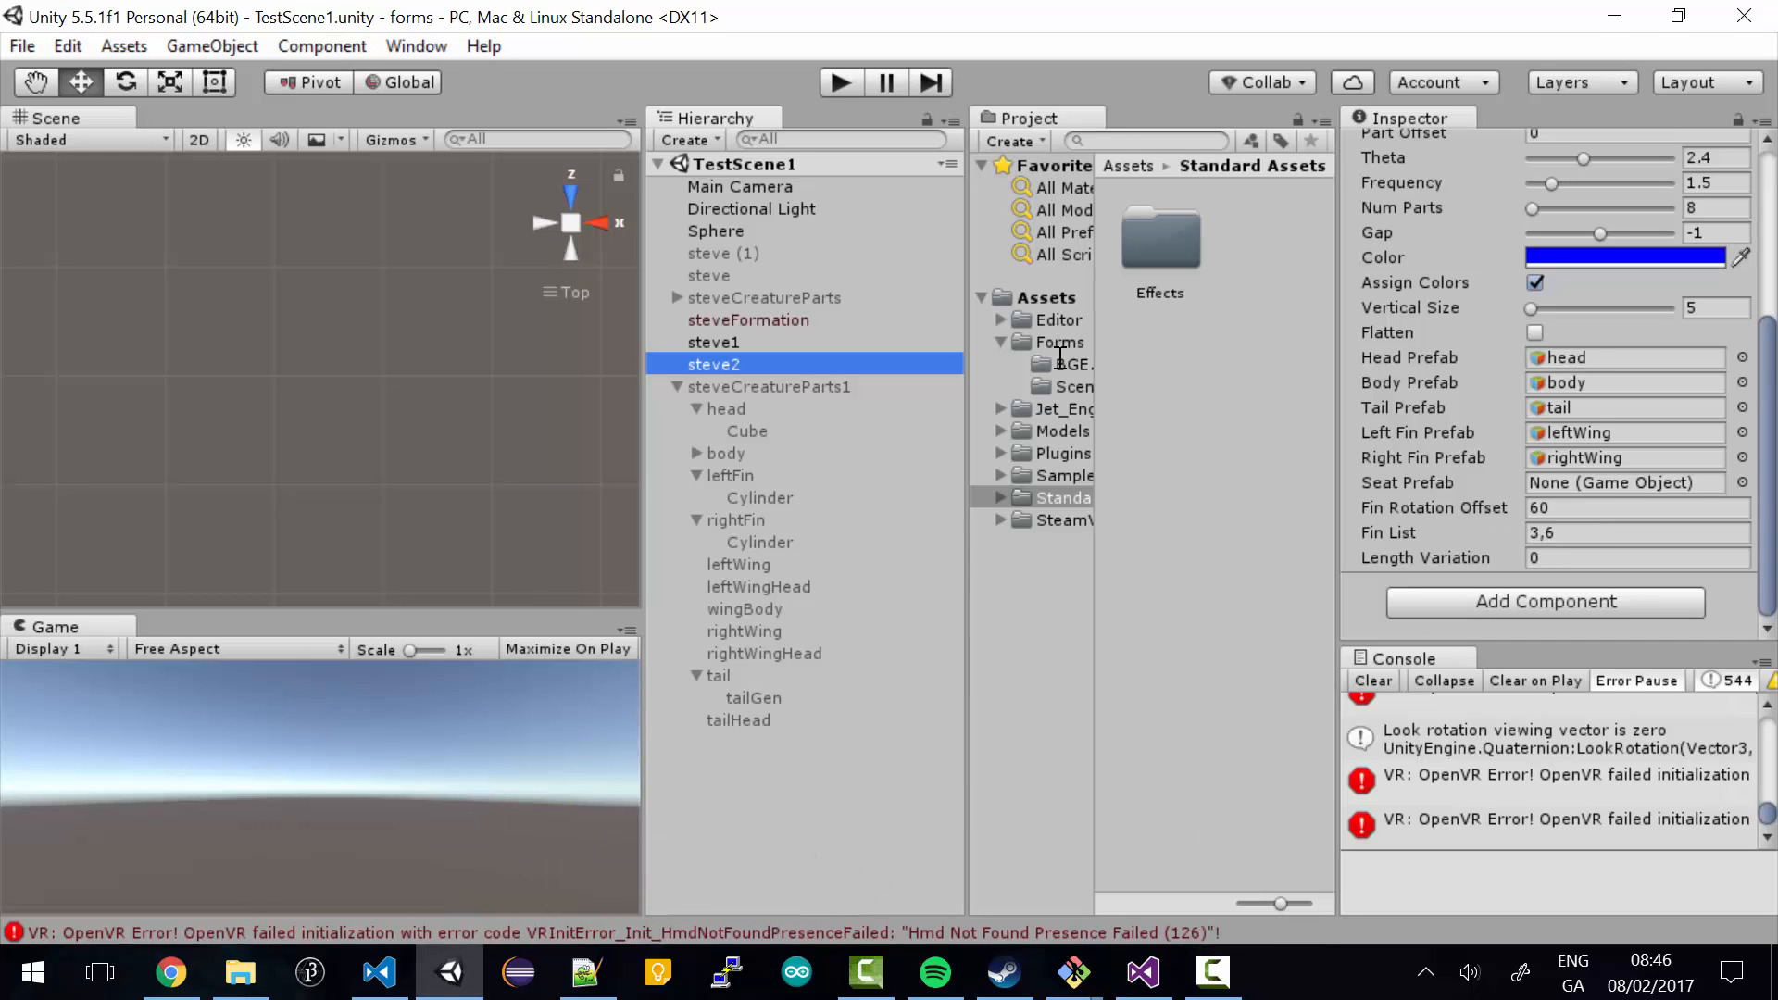
pyautogui.click(1587, 535)
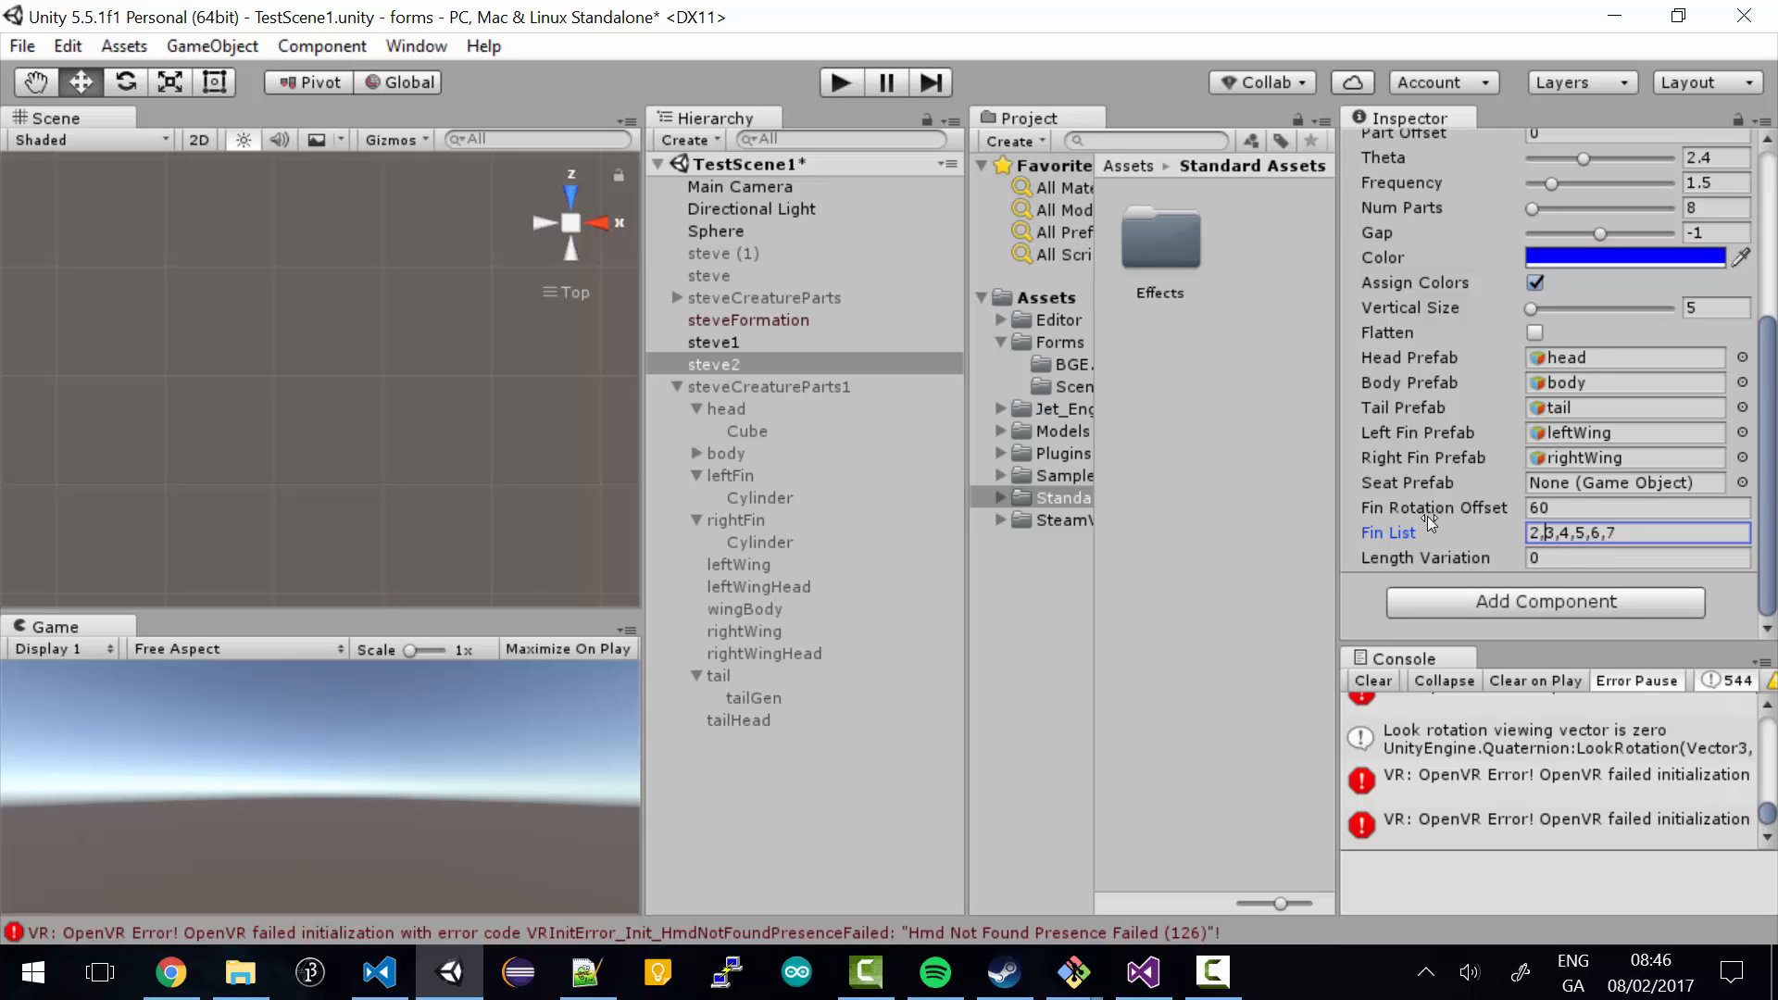
pyautogui.hotkey('shift', 'Tab')
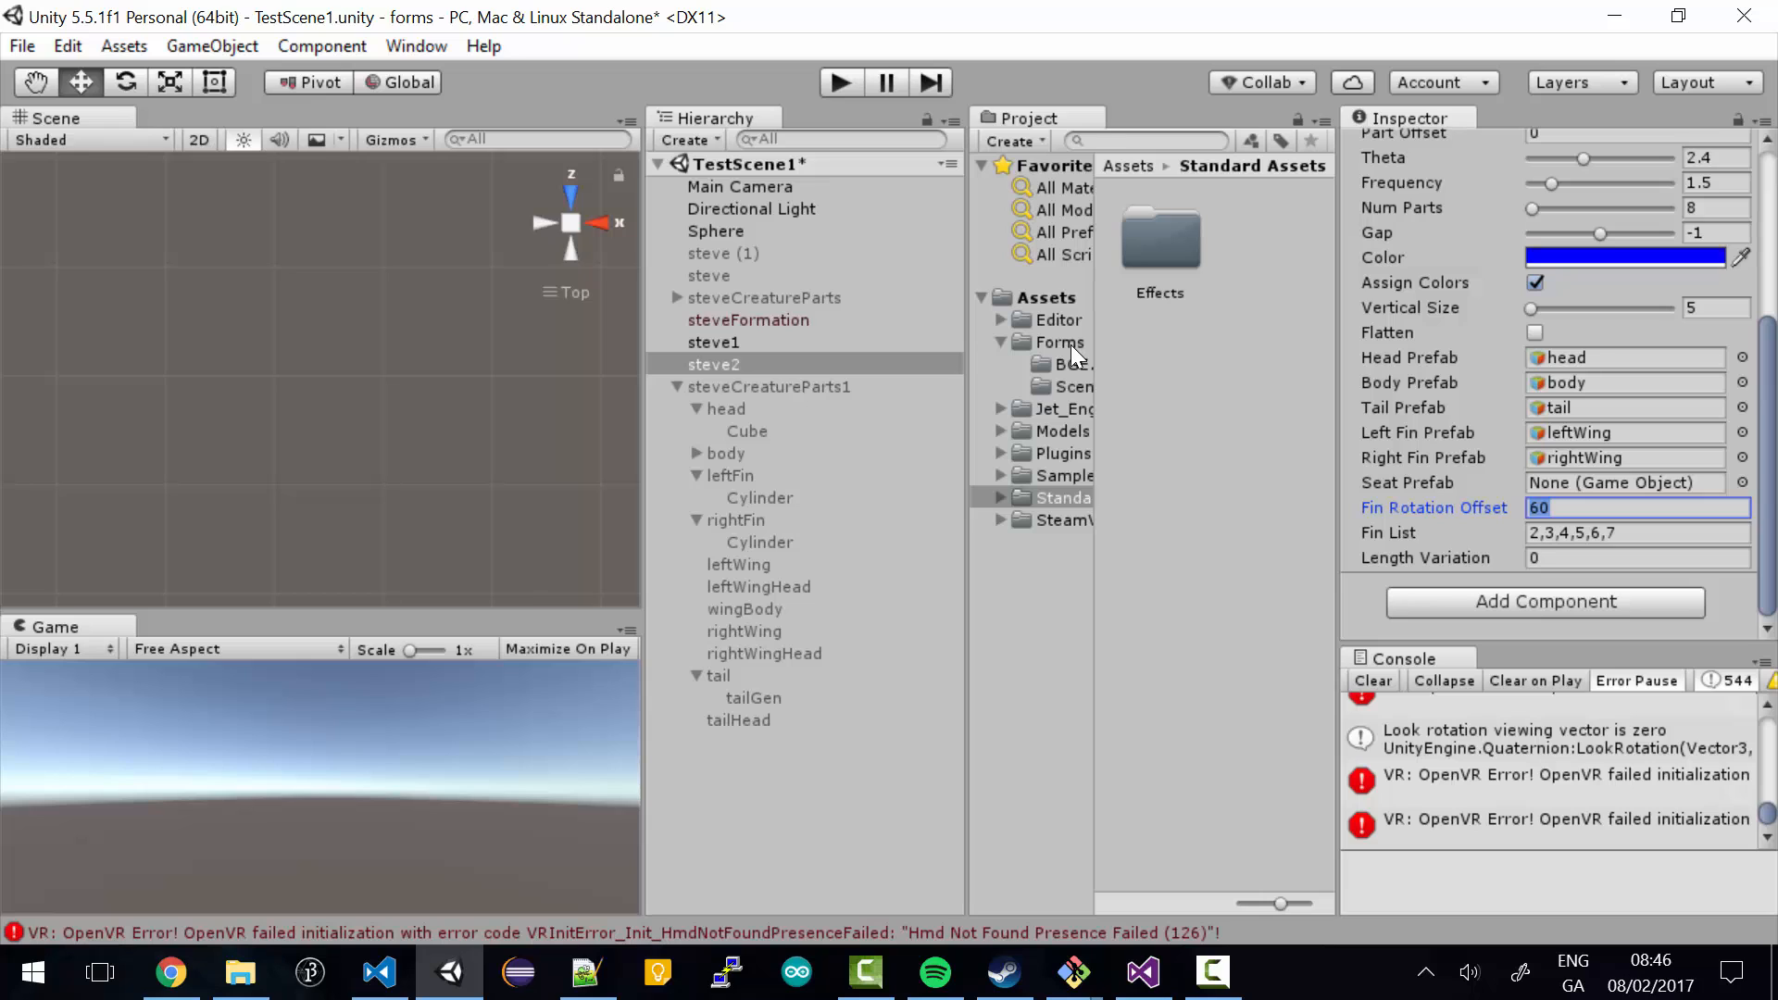
# - Run the scene and maximize the Game view to watch the creatures fly with the extended fin list
pyautogui.click(837, 80)
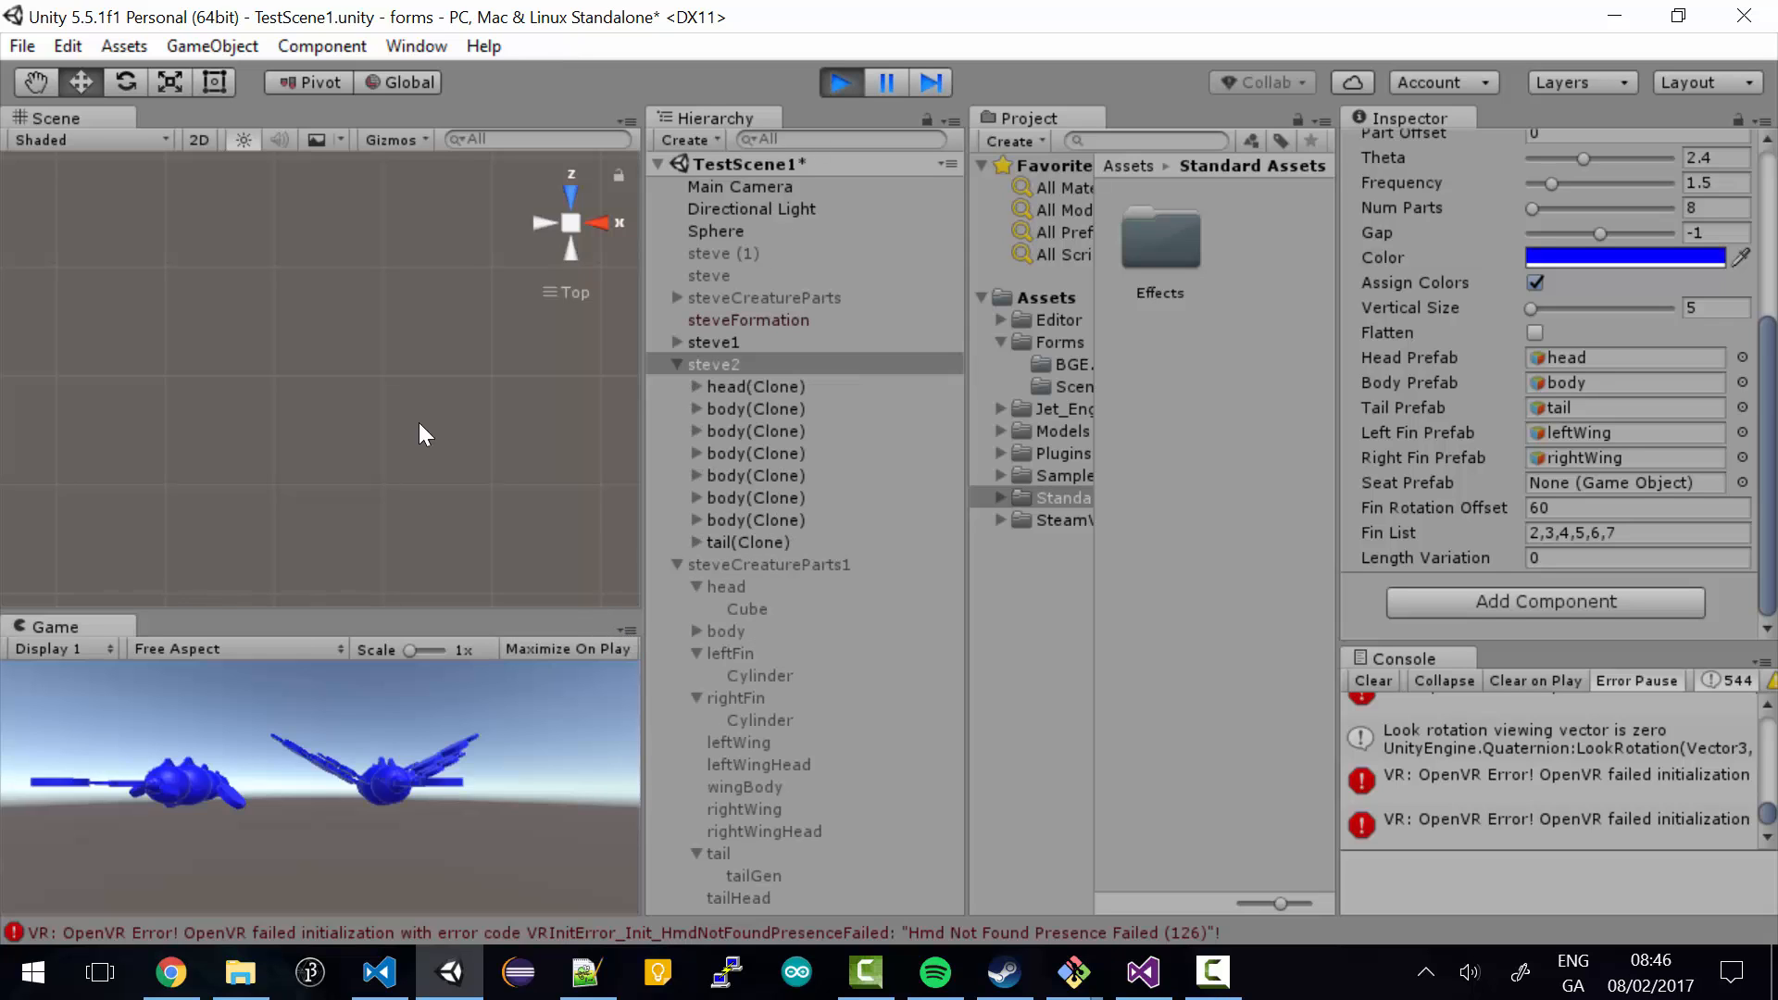
pyautogui.click(627, 630)
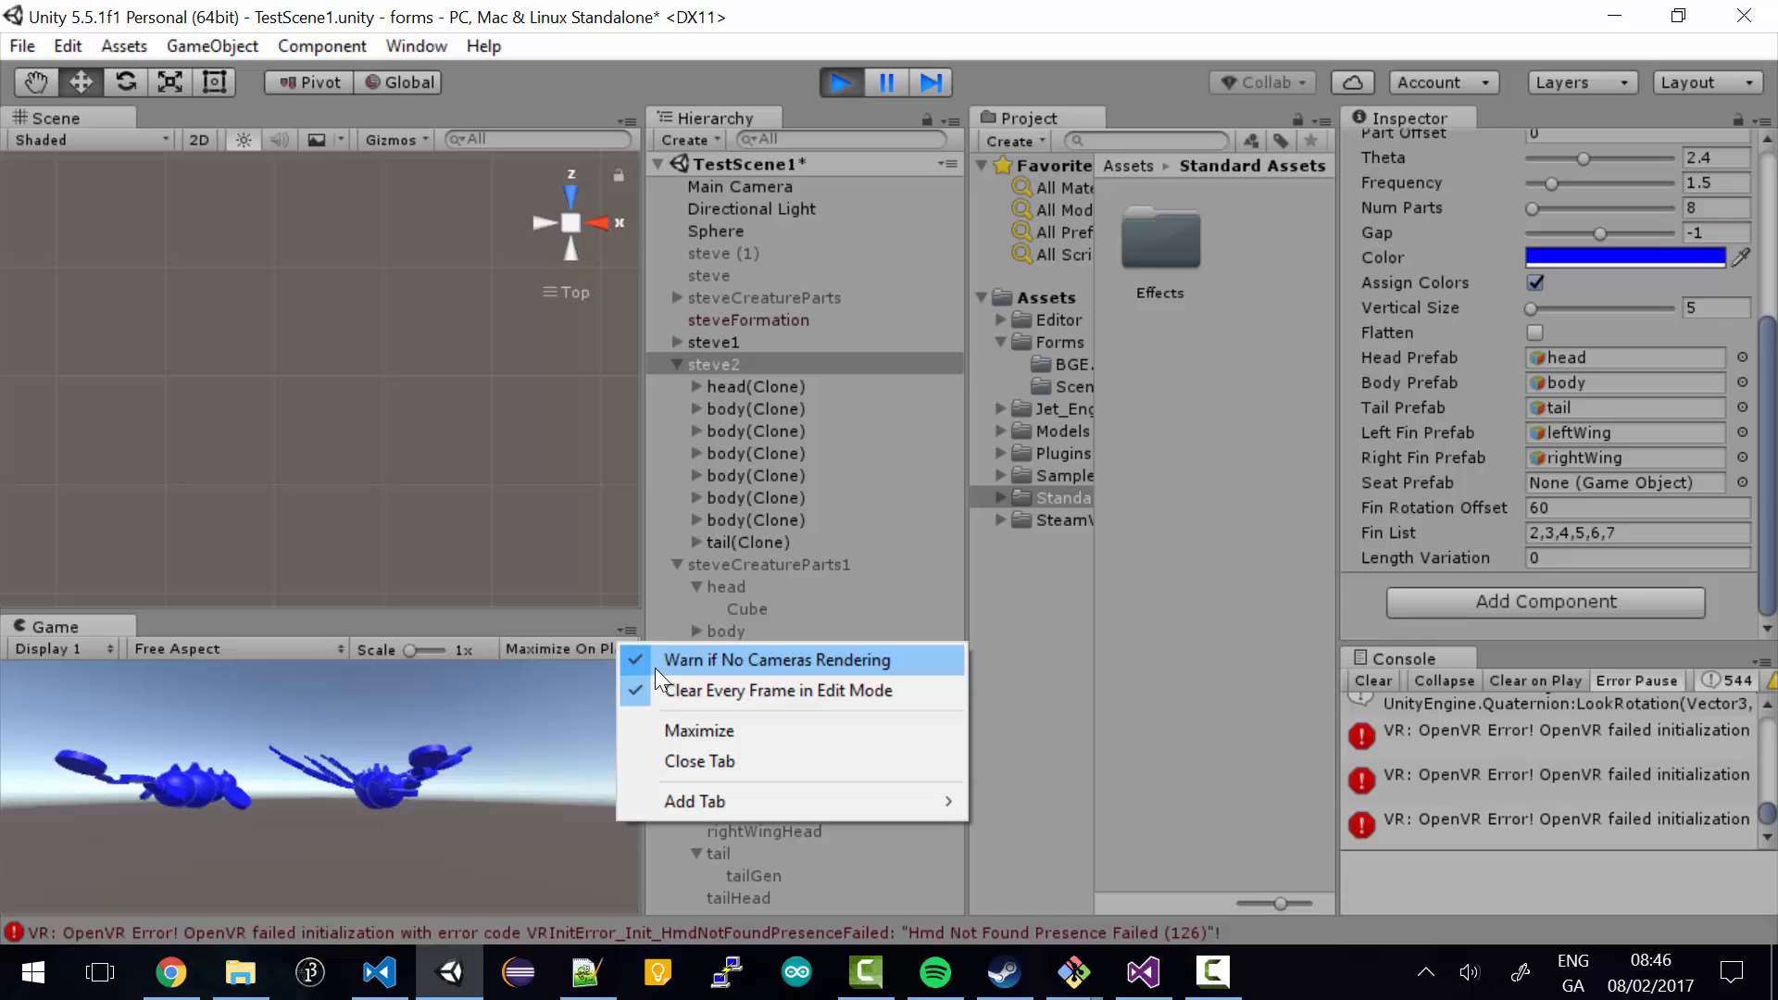
pyautogui.click(681, 736)
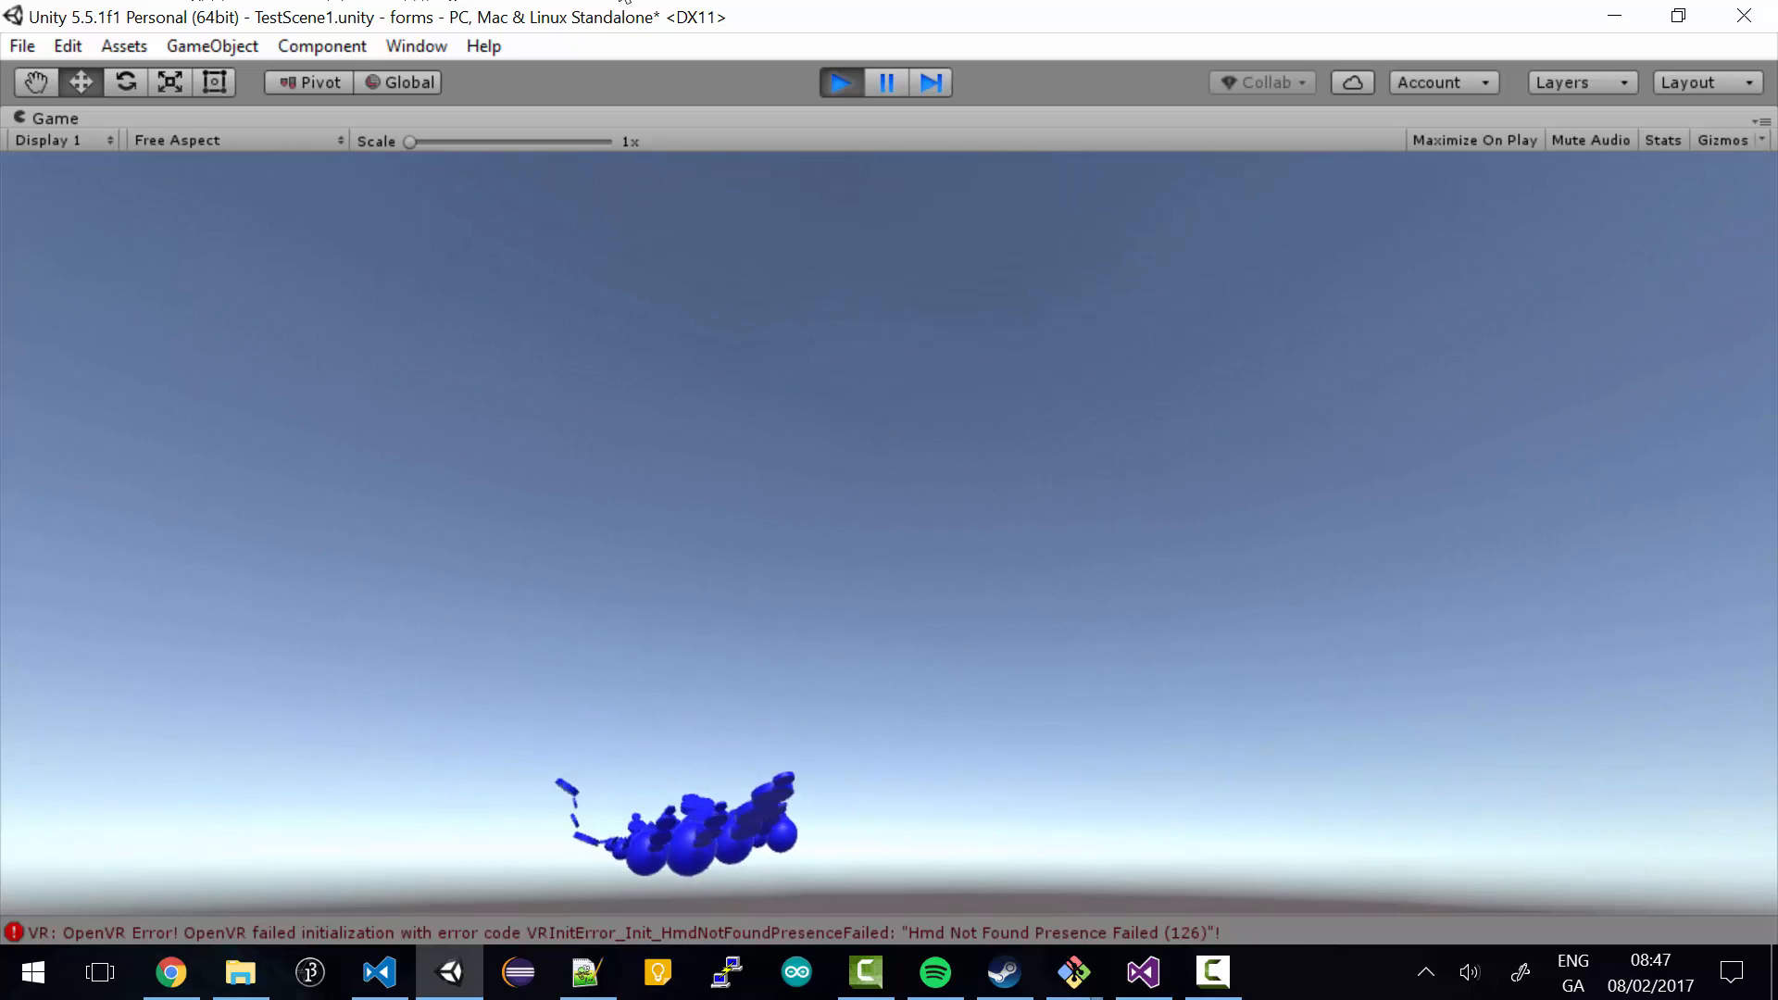
# - Stop play mode, set the Fin Rotation Offset of steve2 to 80, and rerun the saved scene in a maximized Game view
pyautogui.click(839, 84)
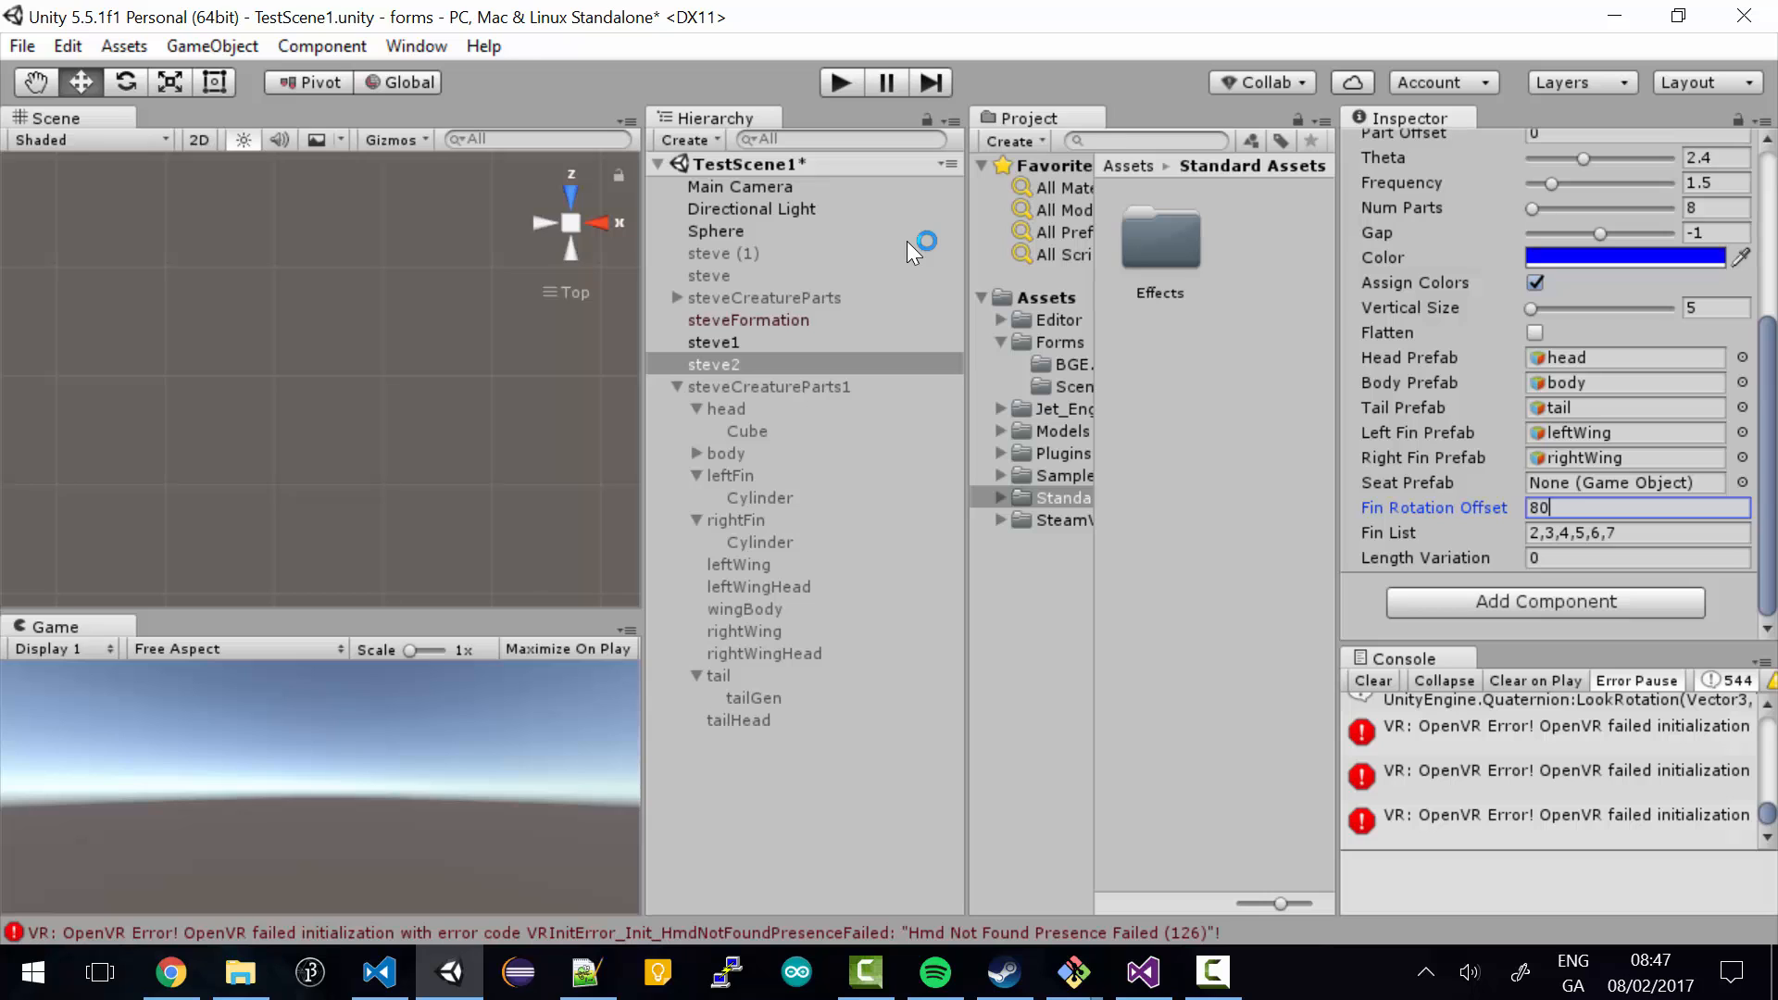
pyautogui.click(842, 89)
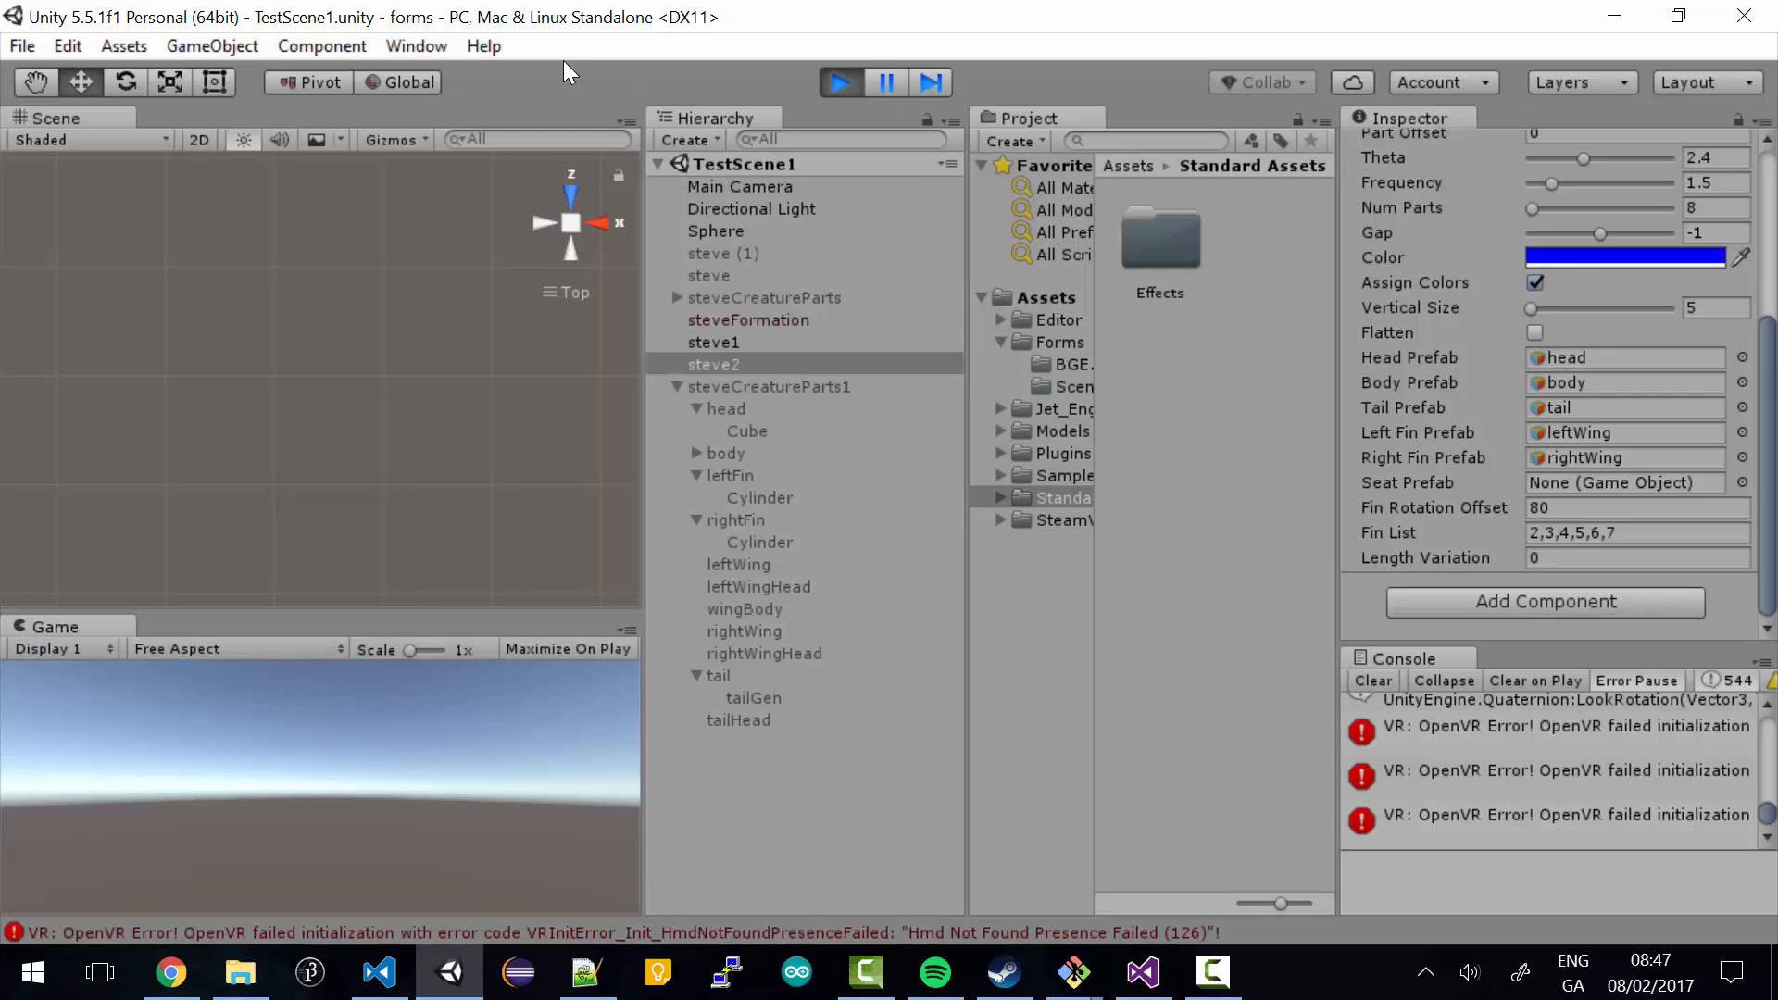
pyautogui.click(629, 631)
pyautogui.click(685, 730)
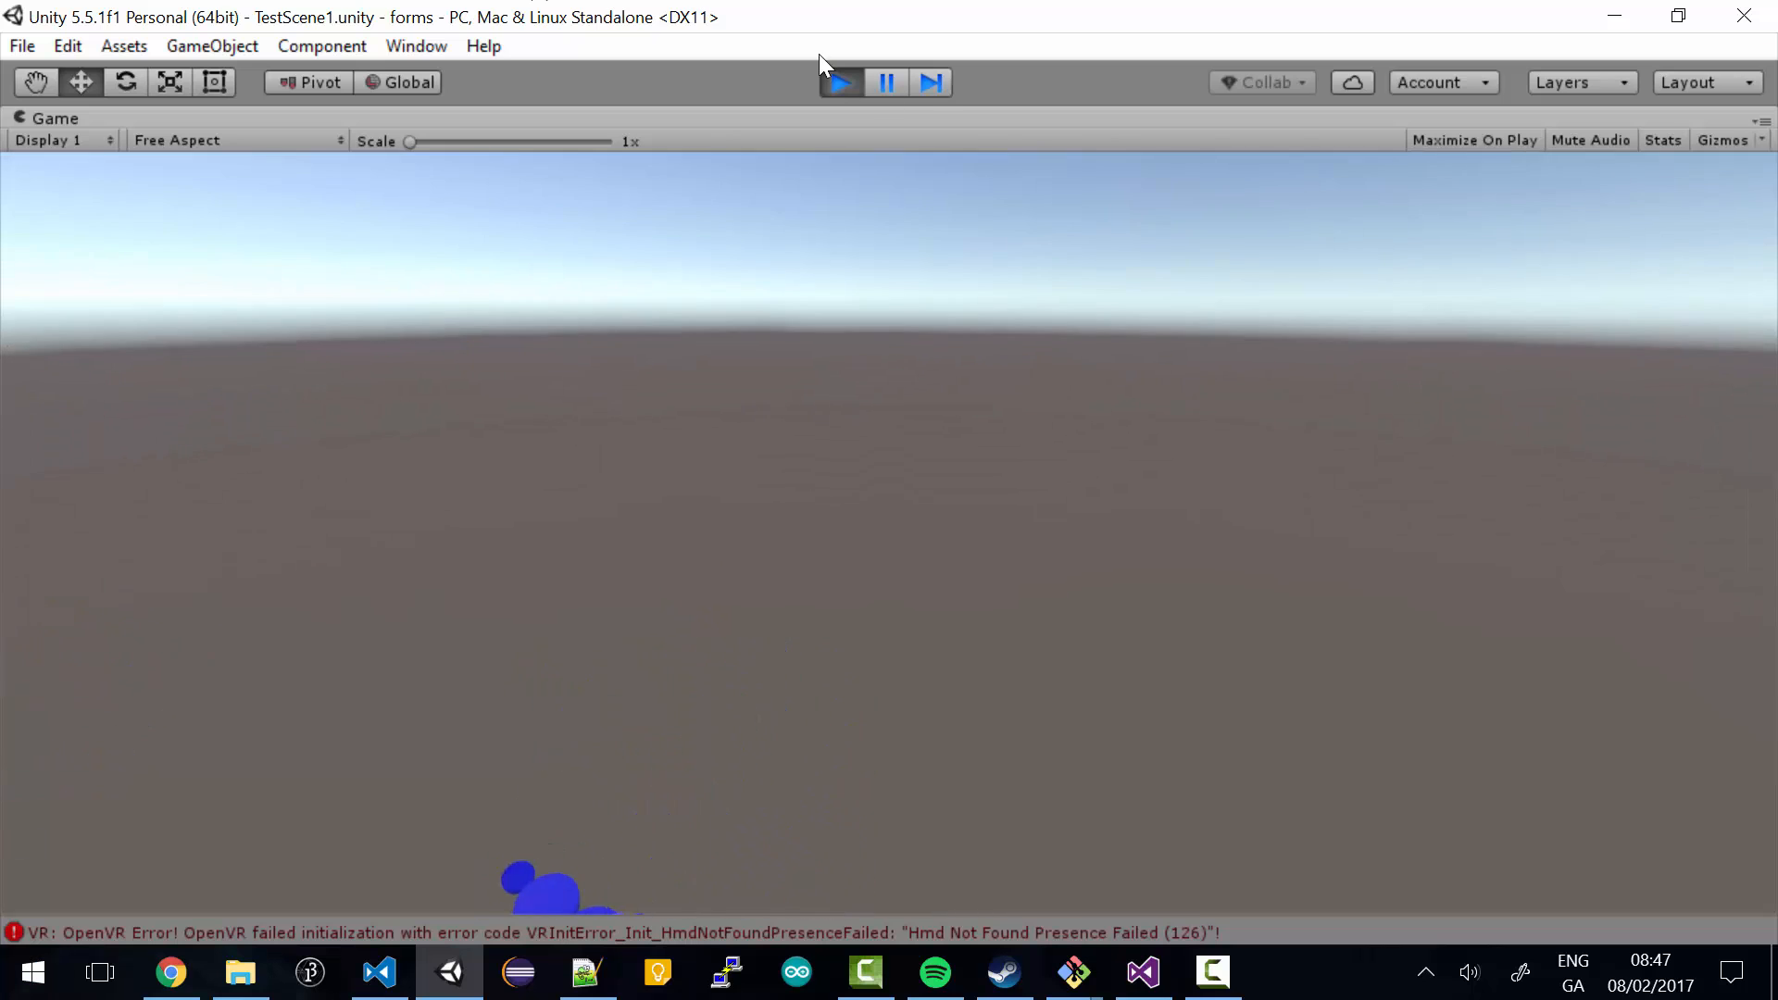
# - Stop play mode, set the Fin List of steve2 to 3,6, and save the scene, keeping head under steveCreatureParts1
pyautogui.click(841, 82)
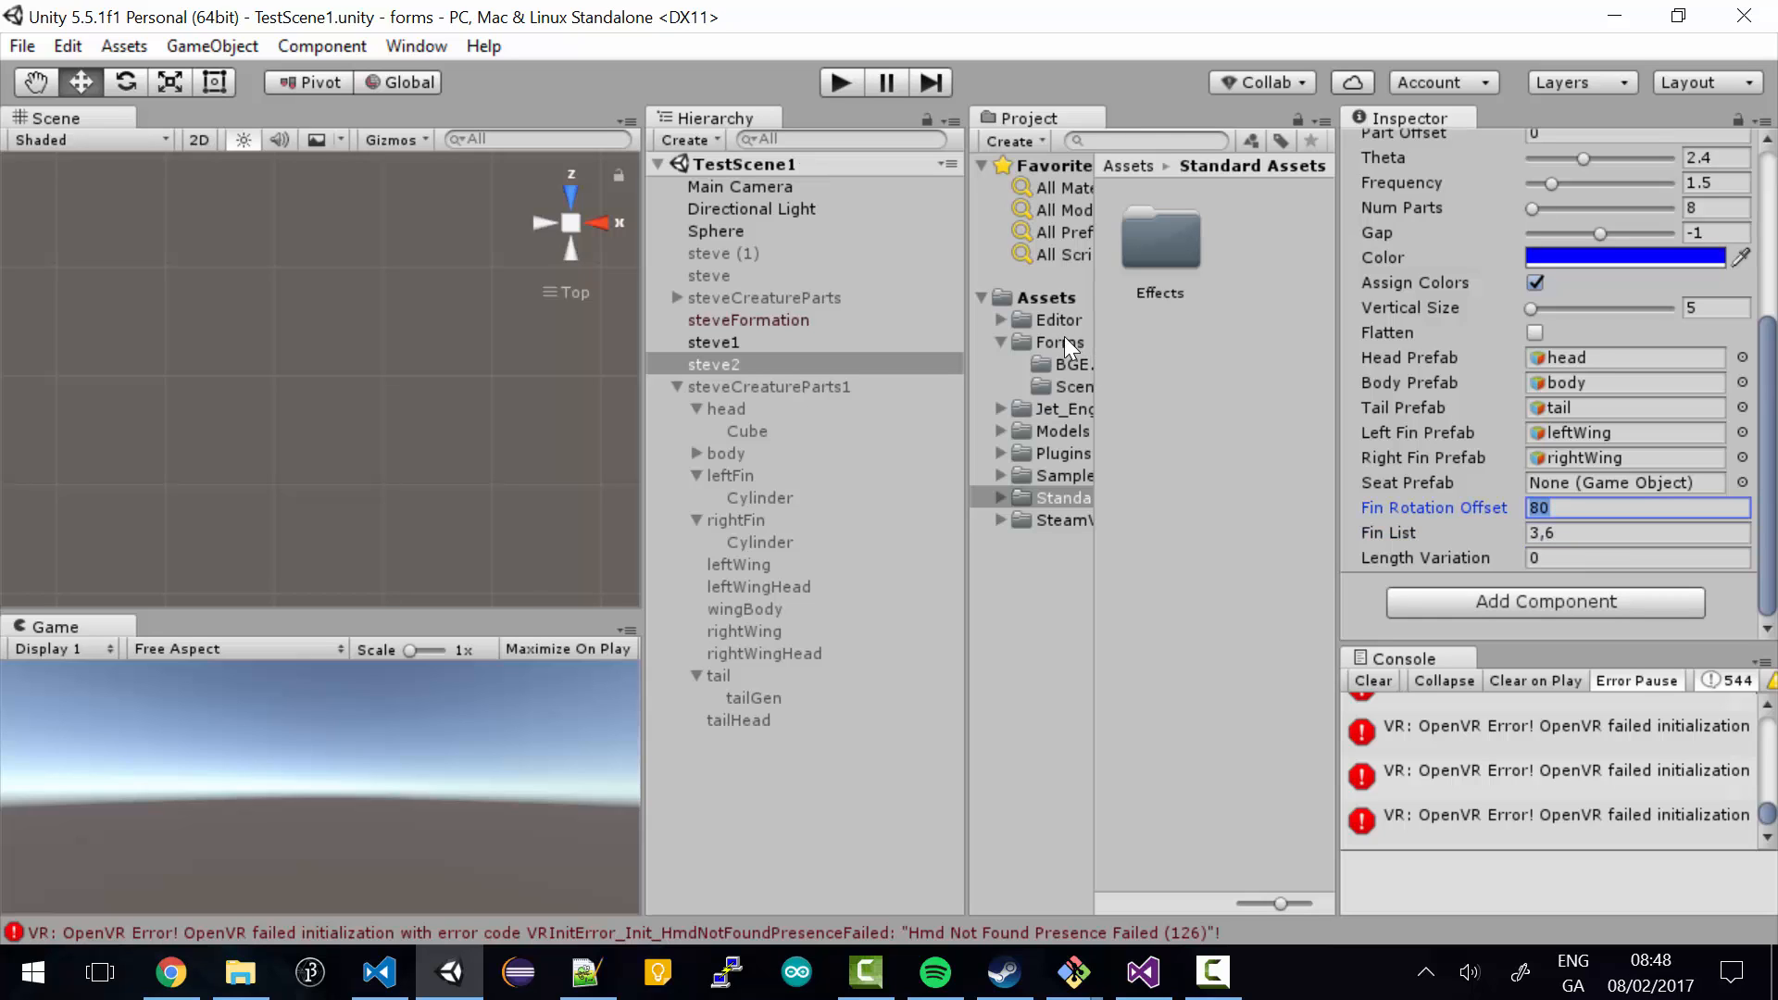
pyautogui.moveTo(726, 408); pyautogui.dragTo(785, 165)
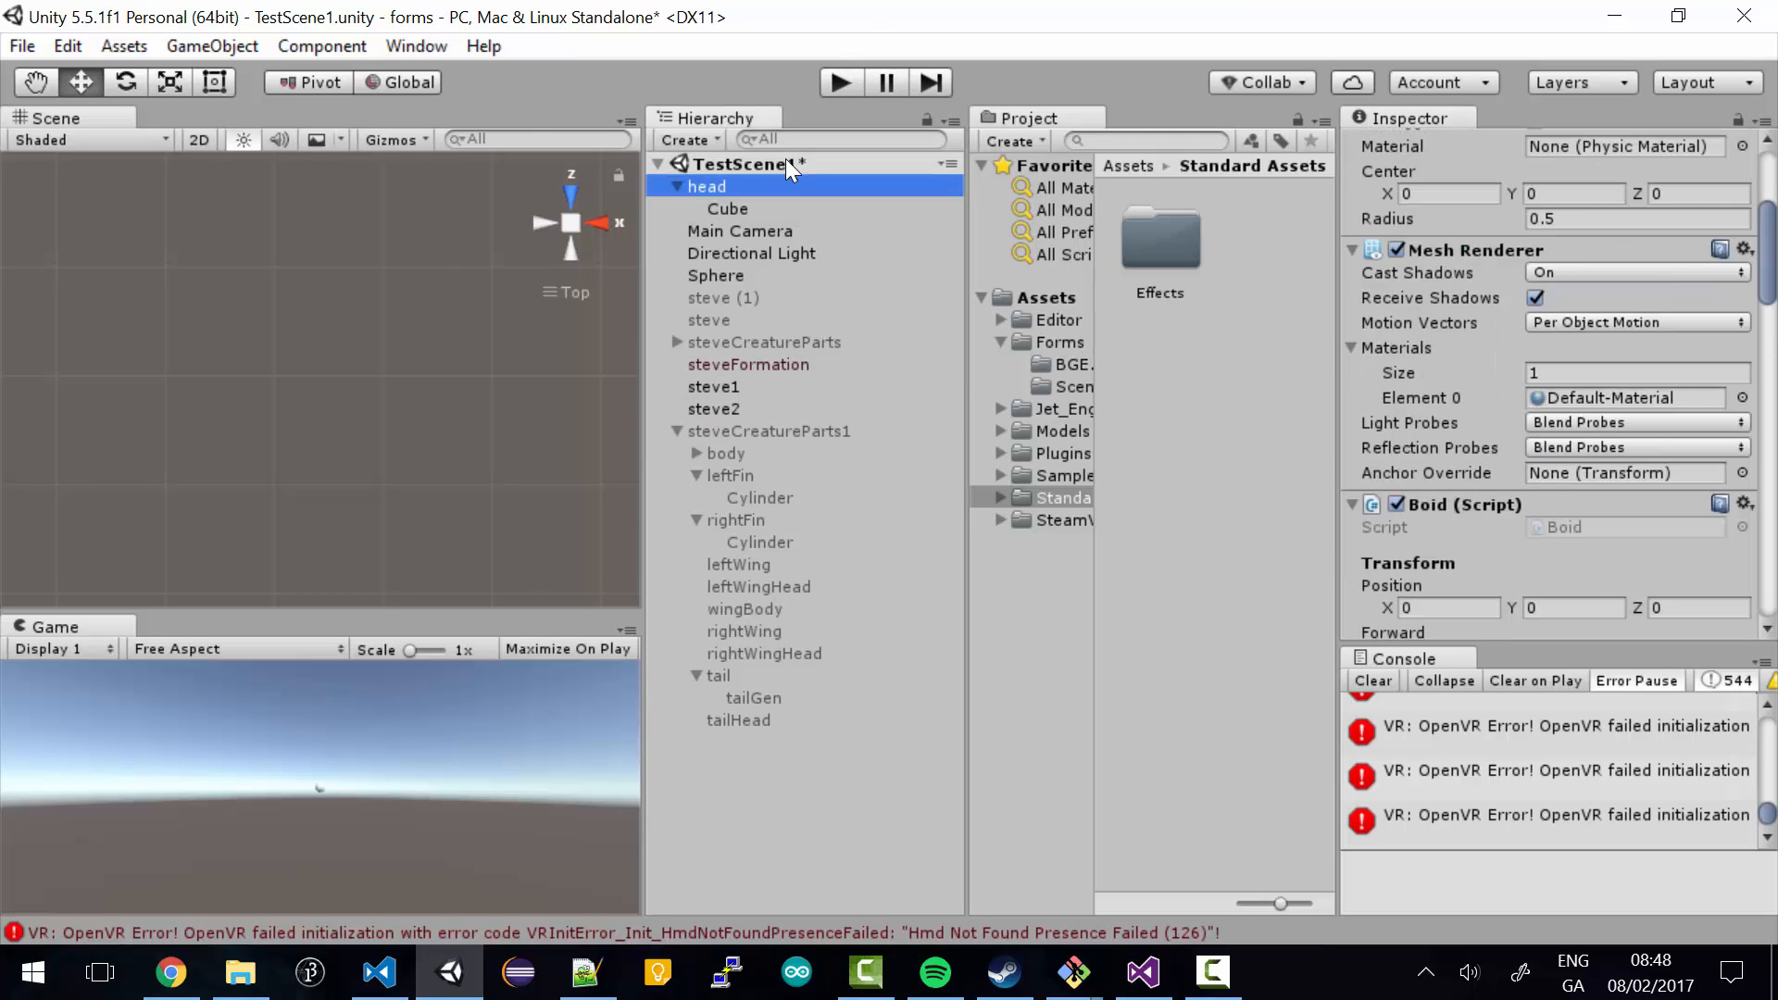
pyautogui.hotkey('ctrl', 'z')
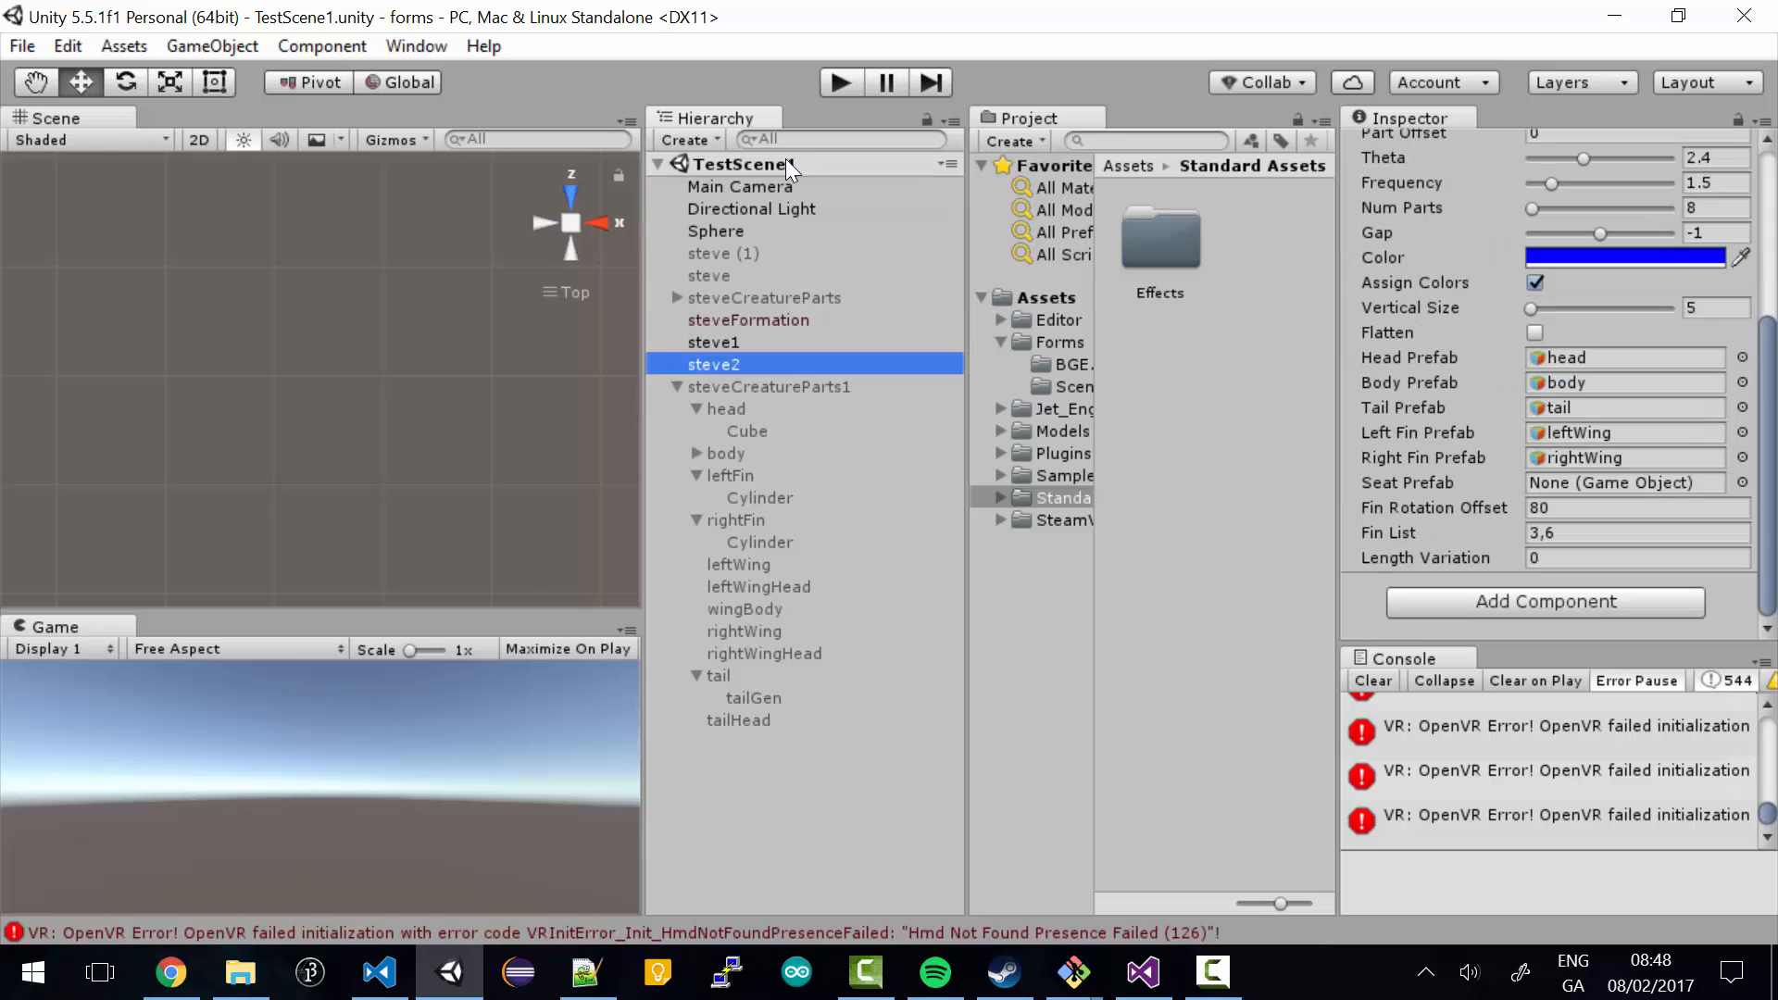
# - Maximize the Game view for a test run of steve2
pyautogui.click(627, 631)
pyautogui.click(687, 730)
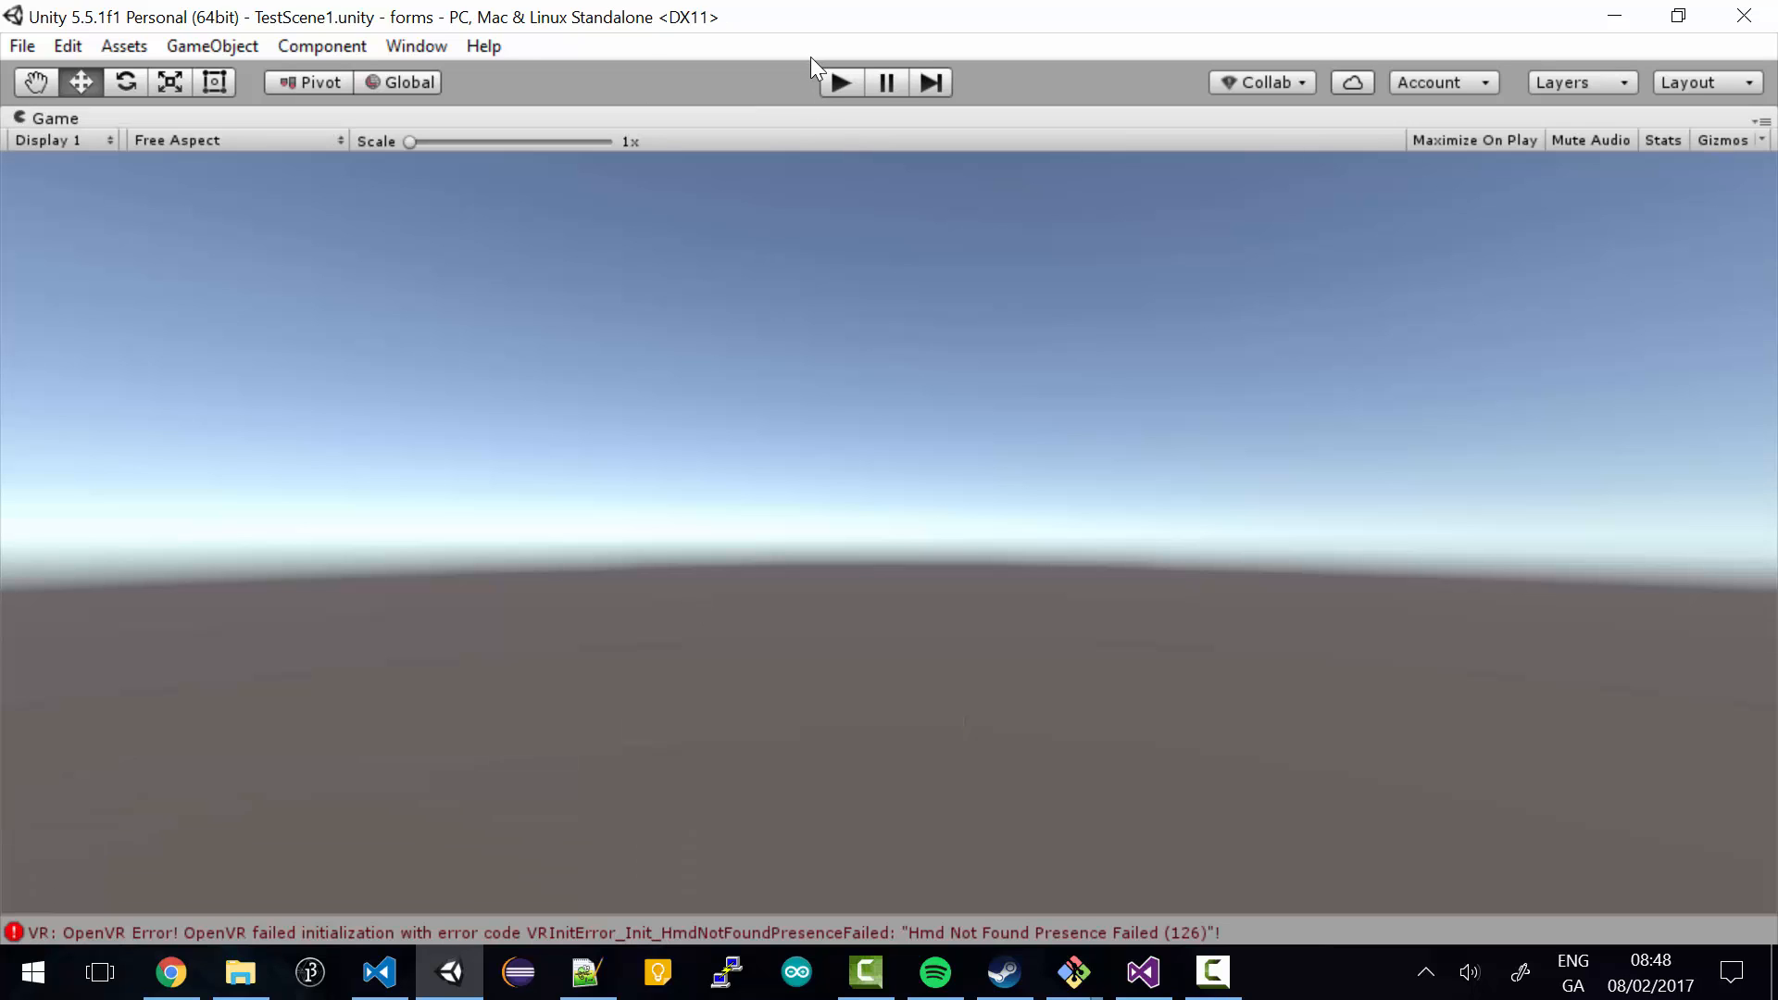